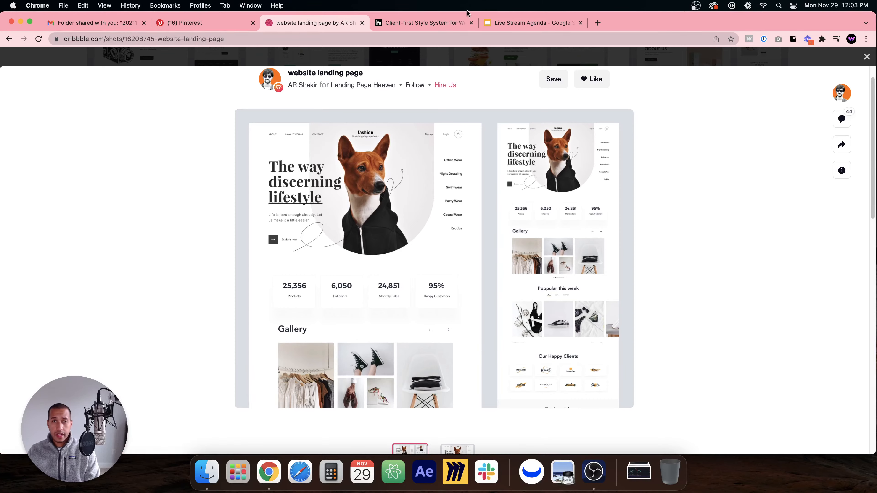
Go to the Client-first tab and open its 'What is Client-first?' documentation page.
{"action": "left_click", "coordinate": [423, 22]}
{"action": "left_click", "coordinate": [503, 71]}
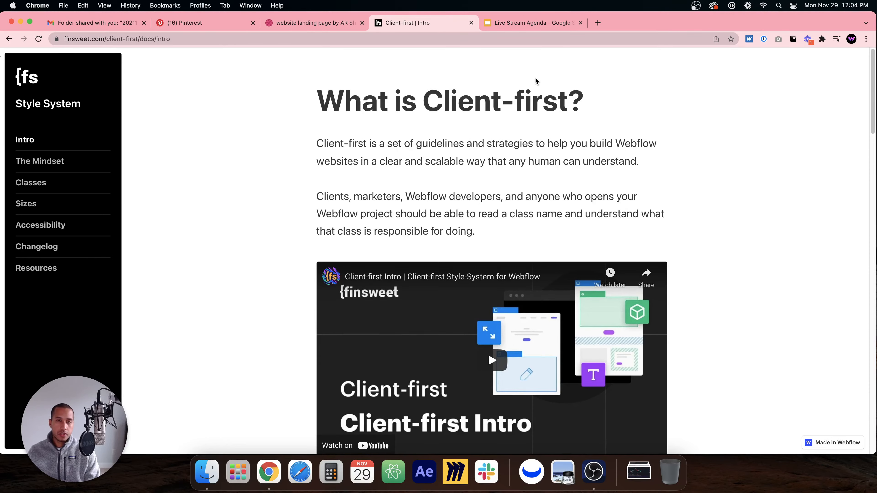
Browse the Client-first home page and documentation, then return to the home page.
{"action": "left_click", "coordinate": [24, 76]}
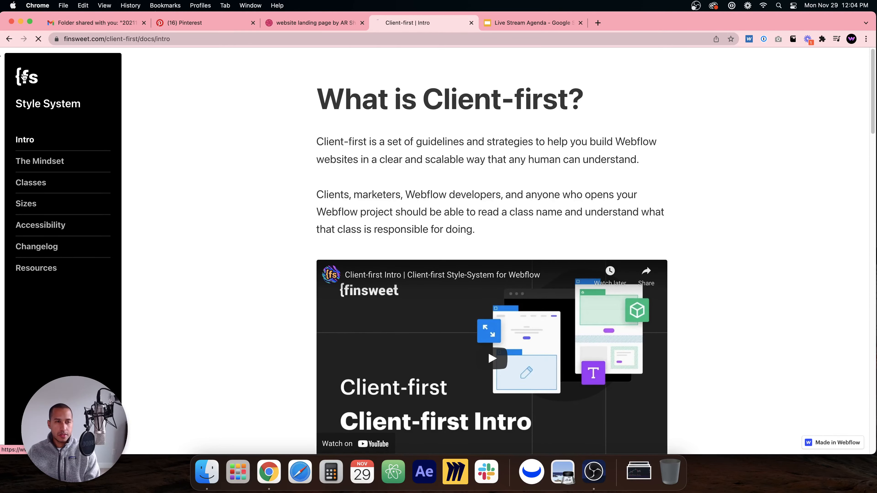
{"action": "scroll", "coordinate": [488, 160], "scroll_direction": "down", "scroll_amount": 15}
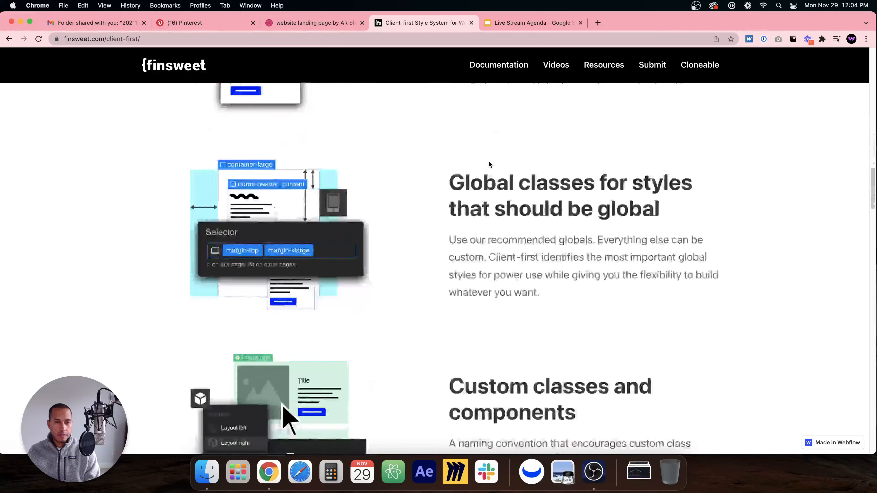
{"action": "scroll", "coordinate": [489, 164], "scroll_direction": "down", "scroll_amount": 10}
{"action": "key", "text": "super+Up"}
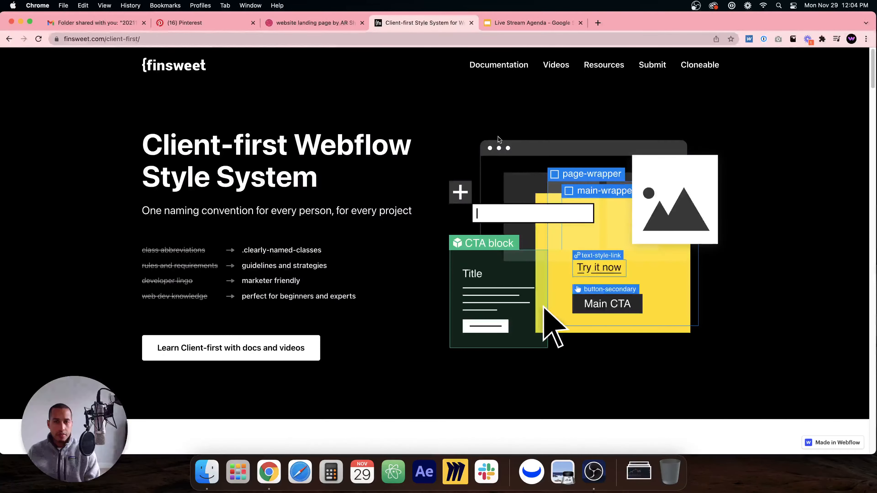
{"action": "left_click", "coordinate": [515, 64]}
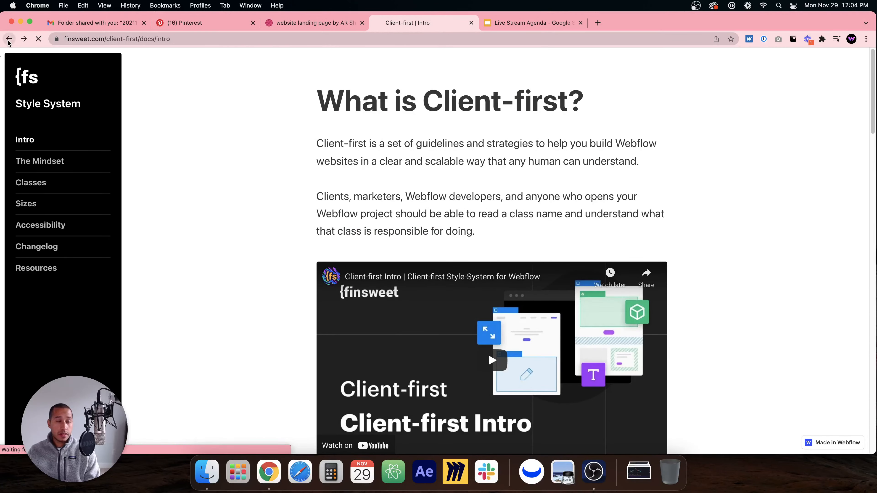
{"action": "left_click", "coordinate": [9, 40]}
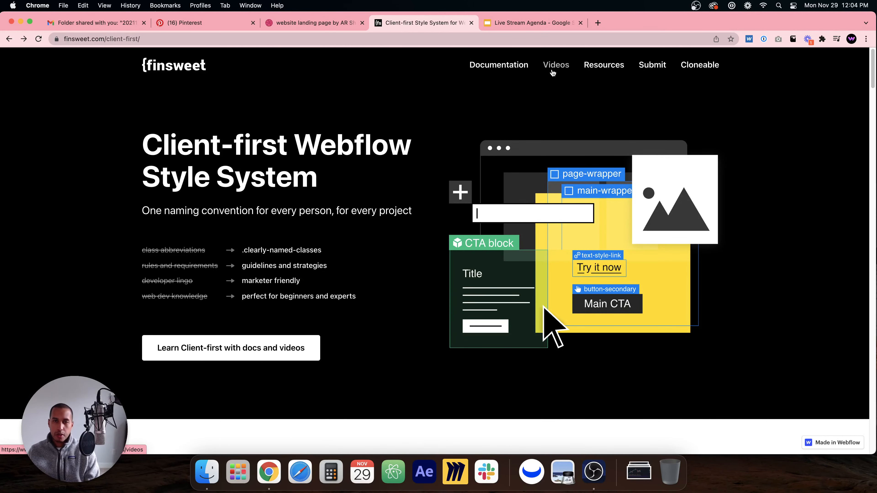
From the Client-first Resources page, open the Cloneable project's Webflow showcase.
{"action": "scroll", "coordinate": [559, 105], "scroll_direction": "down", "scroll_amount": 1}
{"action": "scroll", "coordinate": [558, 105], "scroll_direction": "up", "scroll_amount": 1}
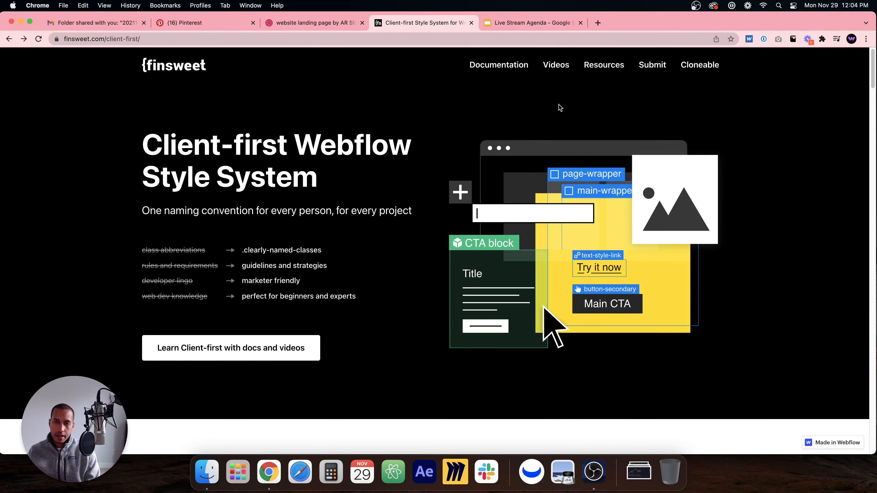
{"action": "scroll", "coordinate": [546, 126], "scroll_direction": "down", "scroll_amount": 5}
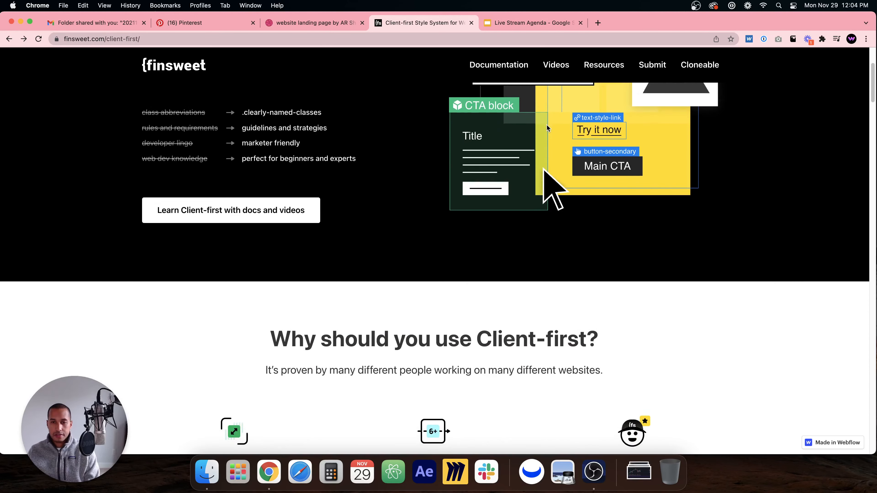
{"action": "scroll", "coordinate": [546, 128], "scroll_direction": "up", "scroll_amount": 5}
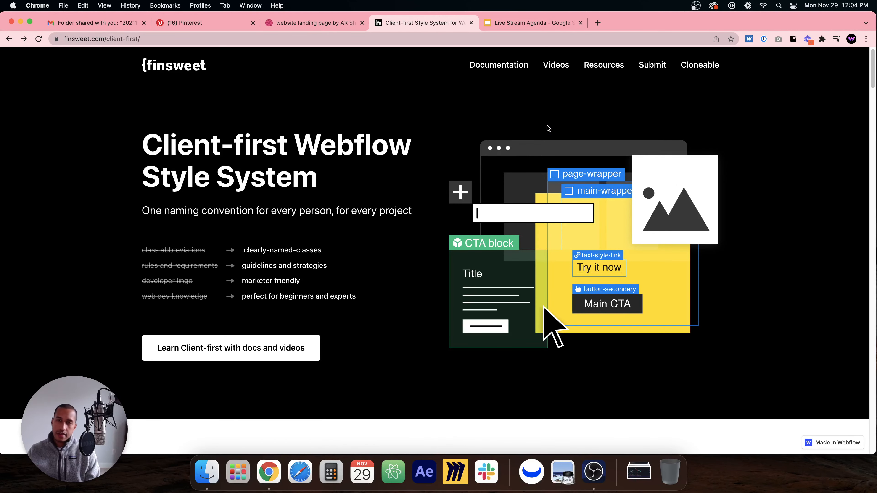
{"action": "left_click", "coordinate": [588, 68]}
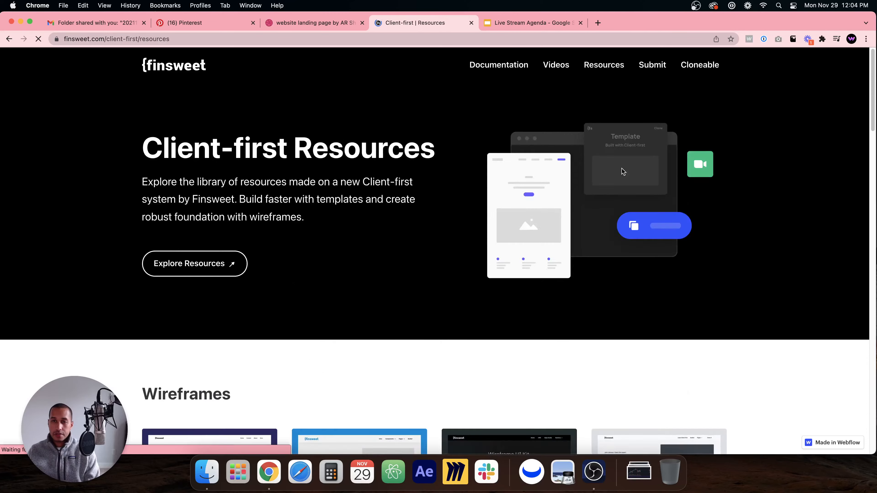
{"action": "scroll", "coordinate": [622, 171], "scroll_direction": "down", "scroll_amount": 20}
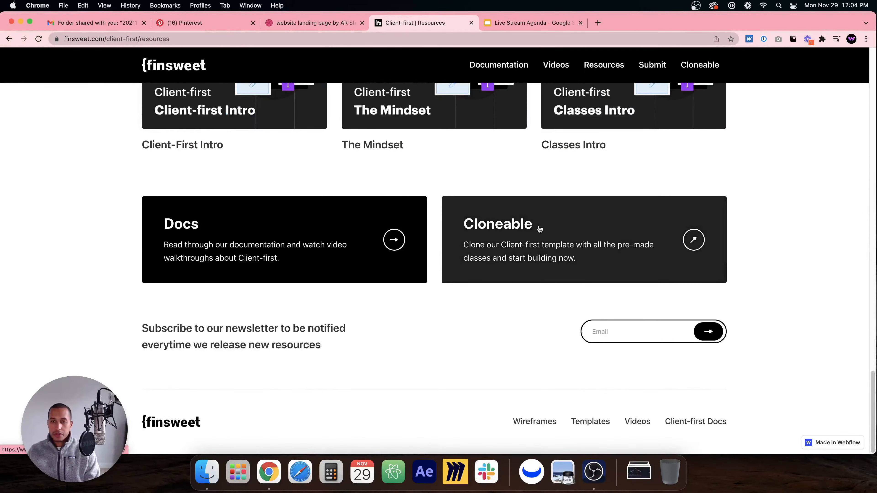
{"action": "left_click", "coordinate": [539, 229]}
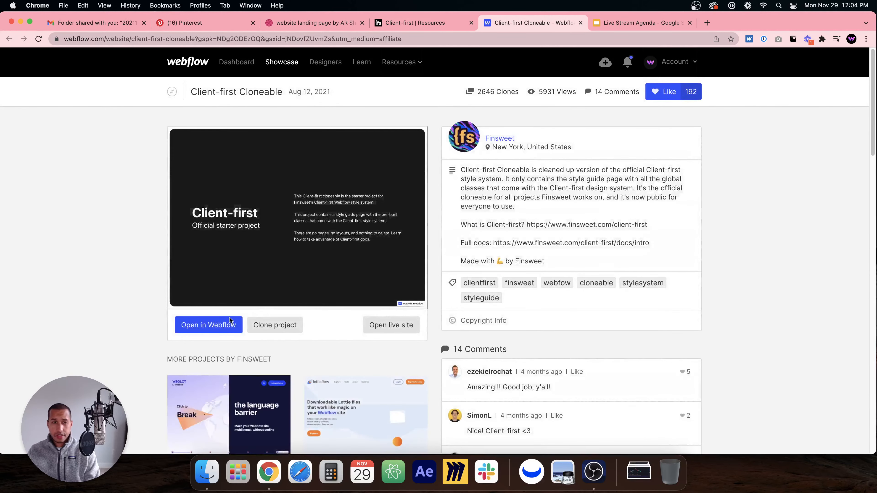
Clone the Client-first Cloneable under the name 'WebDev For You - Live Stream 11/29/2021'.
{"action": "left_click", "coordinate": [288, 326]}
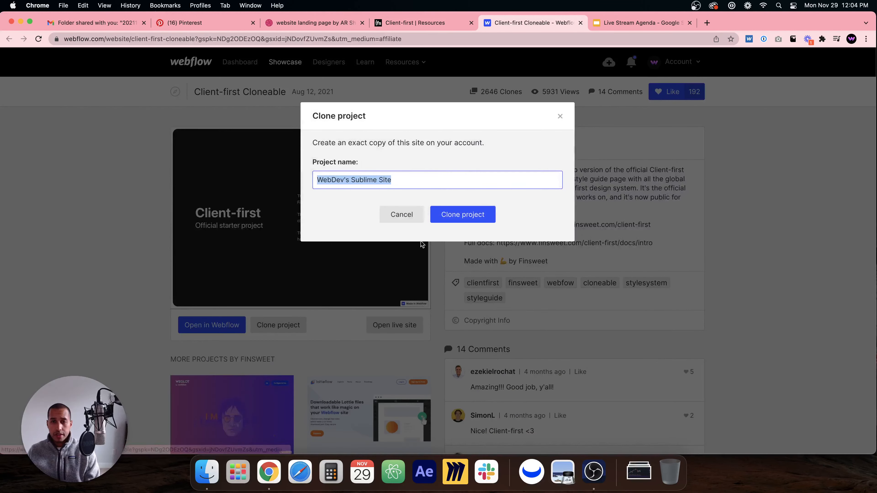
{"action": "type", "text": "WebDev For You - Live Stream "}
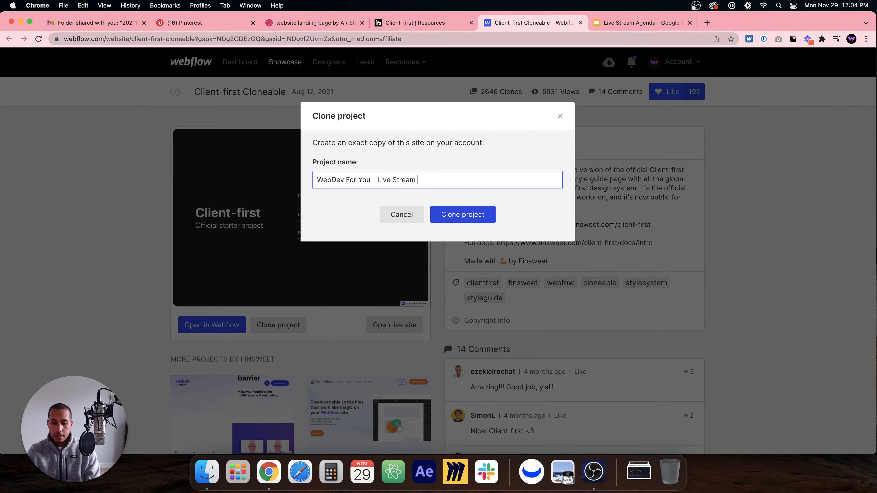
{"action": "type", "text": "11/292"}
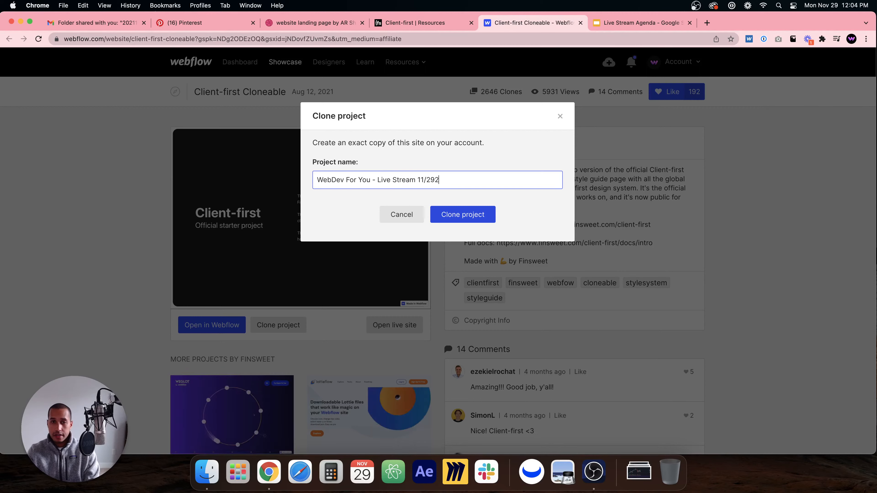
{"action": "key", "text": "BackSpace"}
{"action": "type", "text": "/2021"}
{"action": "left_click", "coordinate": [465, 217]}
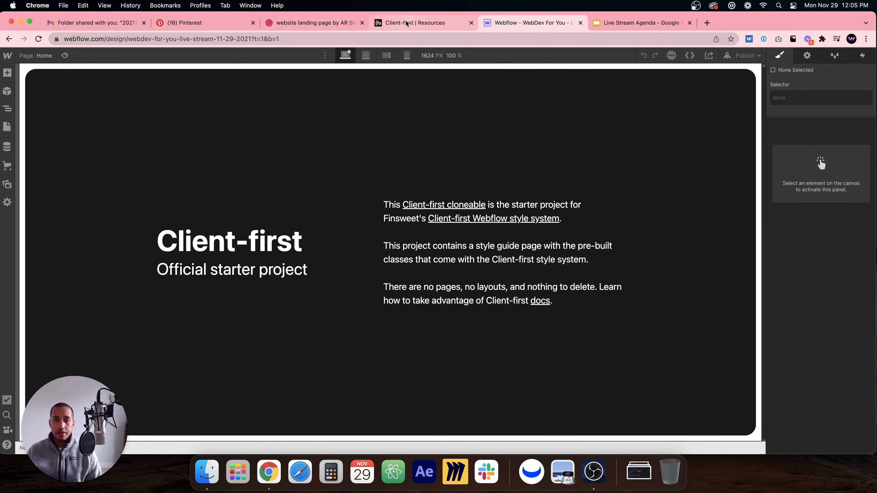
{"action": "left_click", "coordinate": [345, 26]}
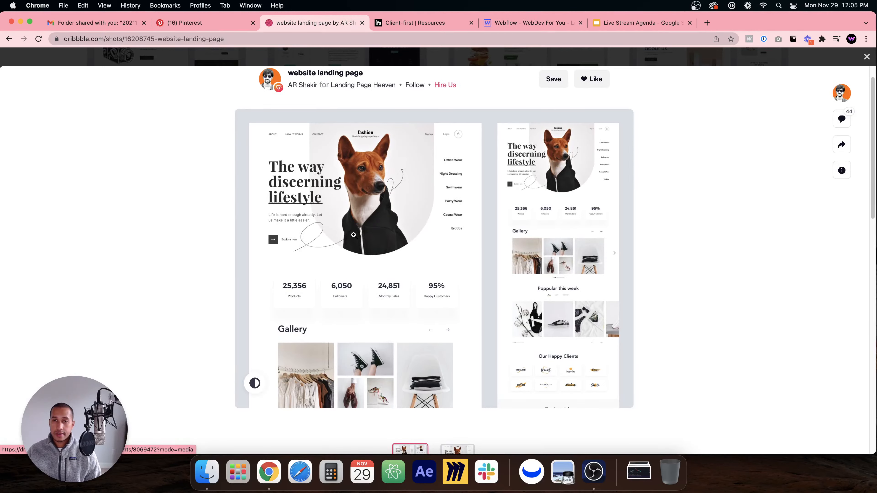
{"action": "left_click", "coordinate": [530, 25]}
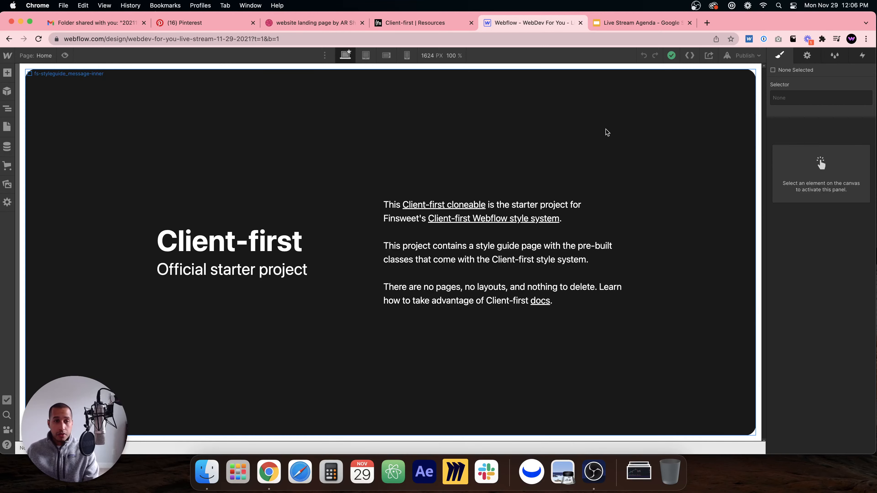
Delete the fs-styleguide_message-outer starter message block using the Navigator.
{"action": "left_click", "coordinate": [106, 106]}
{"action": "key", "text": "z"}
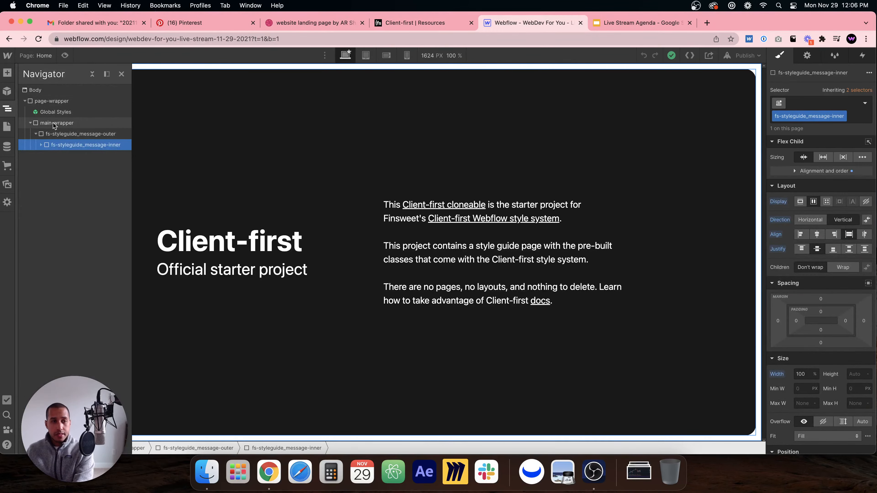
{"action": "left_click", "coordinate": [71, 134]}
{"action": "key", "text": "Delete"}
{"action": "left_click", "coordinate": [56, 125]}
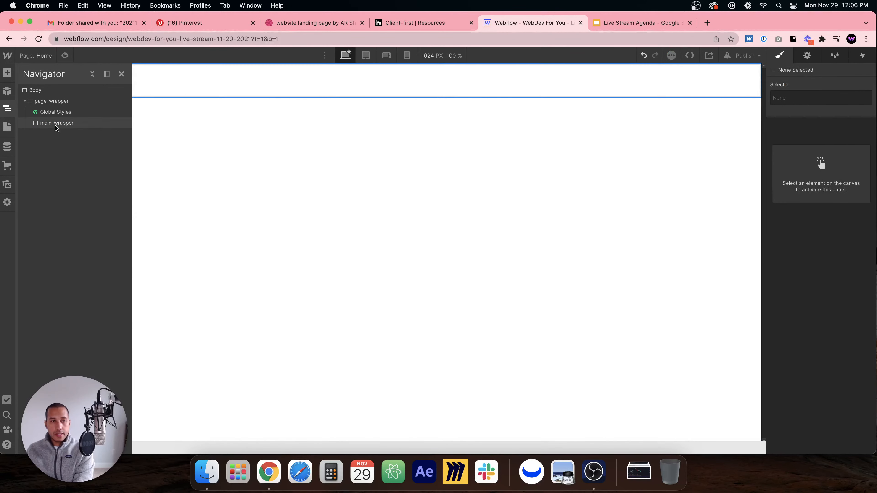
Open the Style Guide page and select its H1 sample heading.
{"action": "left_click", "coordinate": [7, 127]}
{"action": "left_click", "coordinate": [57, 139]}
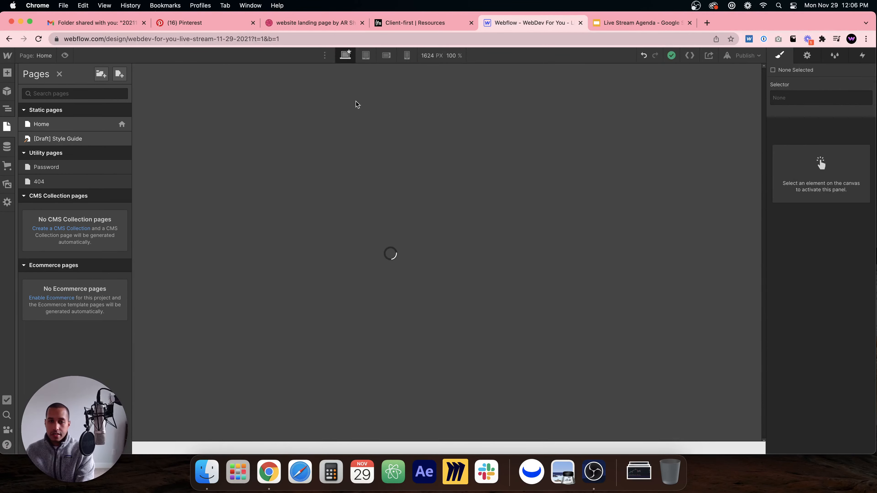
{"action": "scroll", "coordinate": [442, 157], "scroll_direction": "down", "scroll_amount": 10}
{"action": "scroll", "coordinate": [444, 161], "scroll_direction": "up", "scroll_amount": 10}
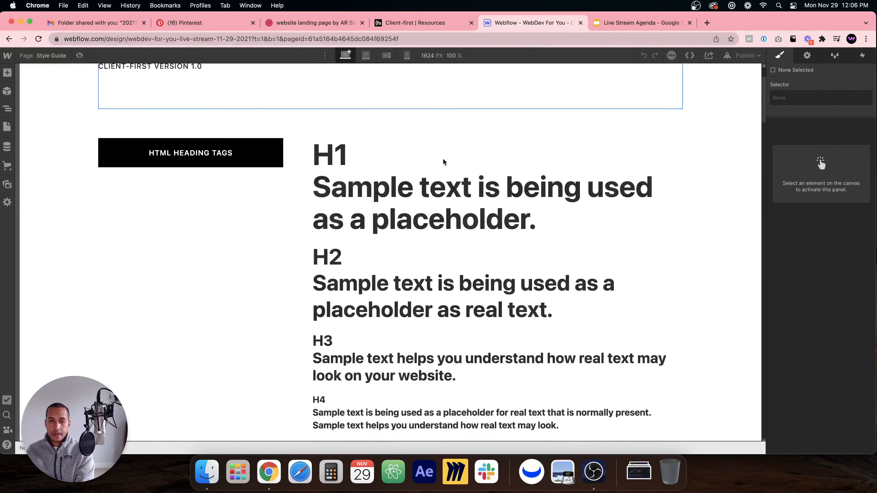
{"action": "left_click", "coordinate": [442, 165]}
Check the reference tabs, then open Project Settings from the W menu.
{"action": "left_click", "coordinate": [401, 23]}
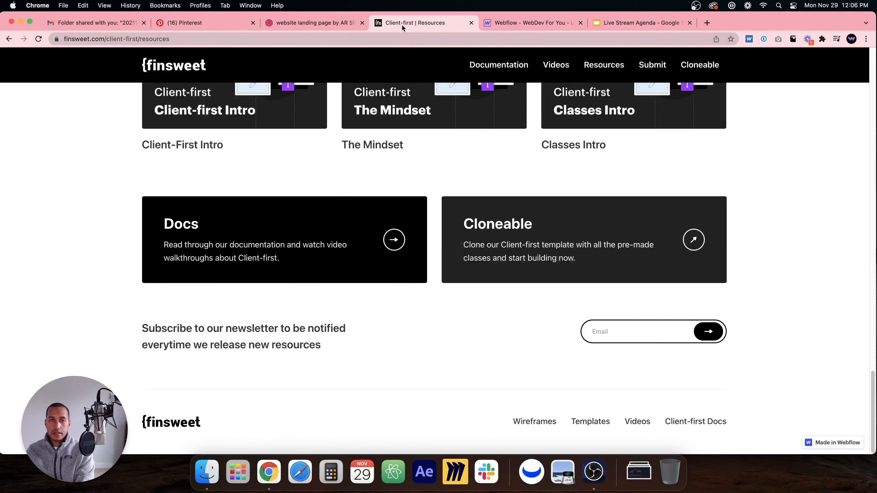
{"action": "left_click", "coordinate": [323, 24]}
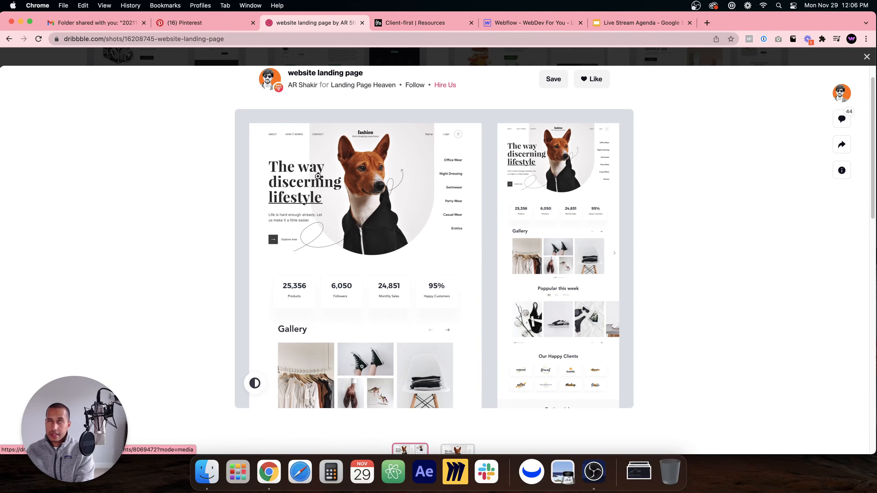
{"action": "left_click", "coordinate": [419, 23]}
{"action": "left_click", "coordinate": [530, 23]}
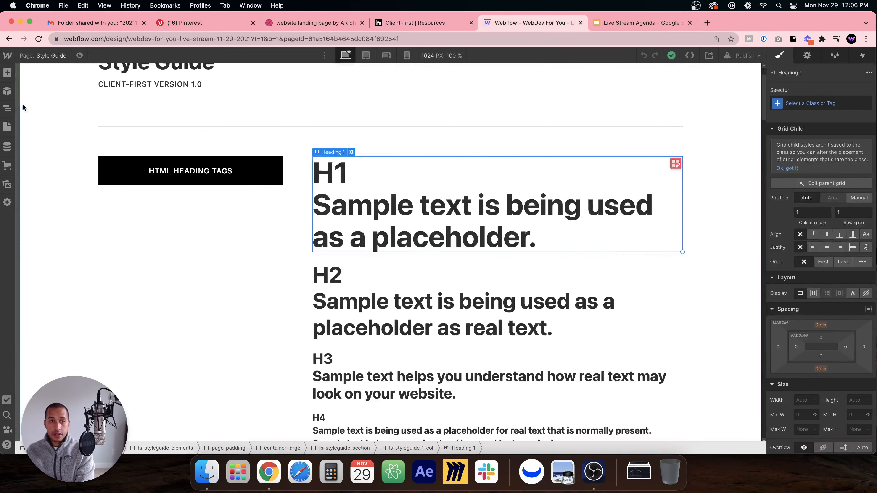
{"action": "mouse_move", "coordinate": [8, 56]}
{"action": "left_click", "coordinate": [31, 80]}
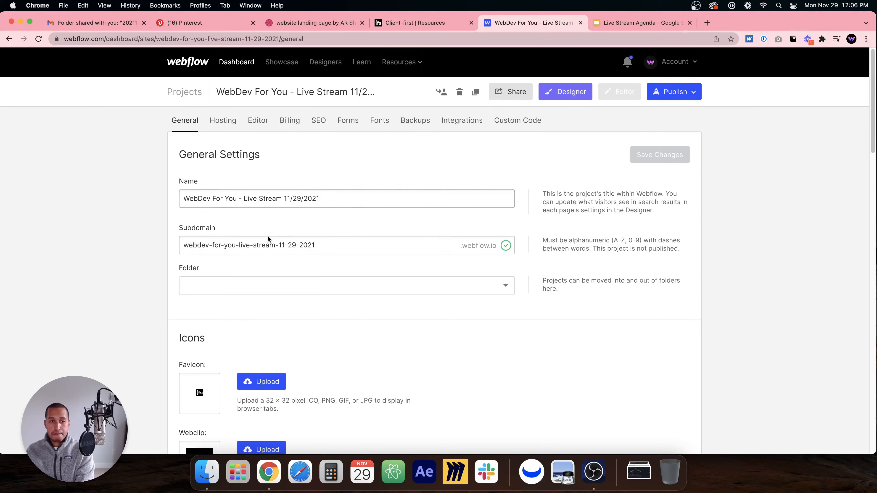
Add Google Font Playfair Display with weights 500–900 to the project, then return to the Designer.
{"action": "left_click", "coordinate": [379, 121]}
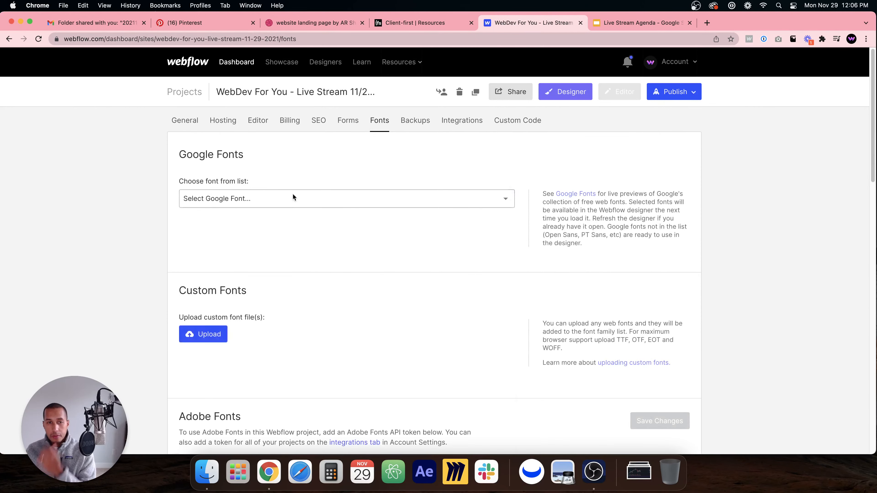
{"action": "left_click", "coordinate": [292, 197]}
{"action": "type", "text": "po"}
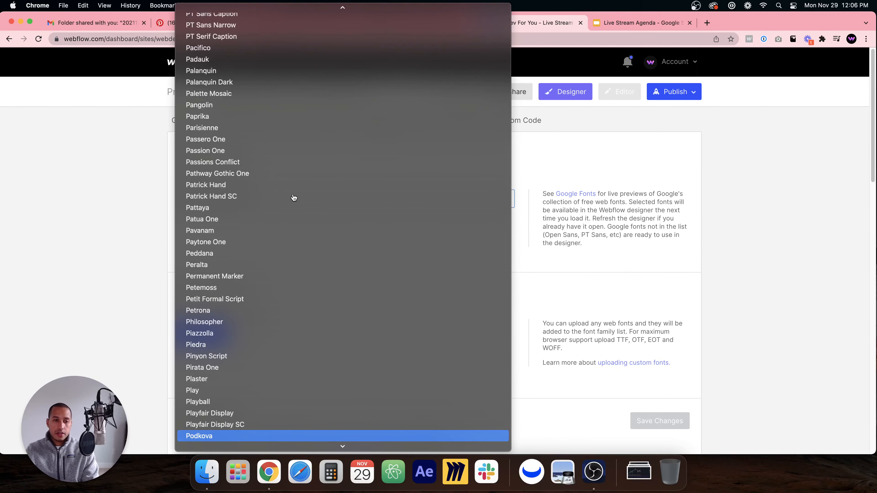
{"action": "left_click", "coordinate": [224, 413]}
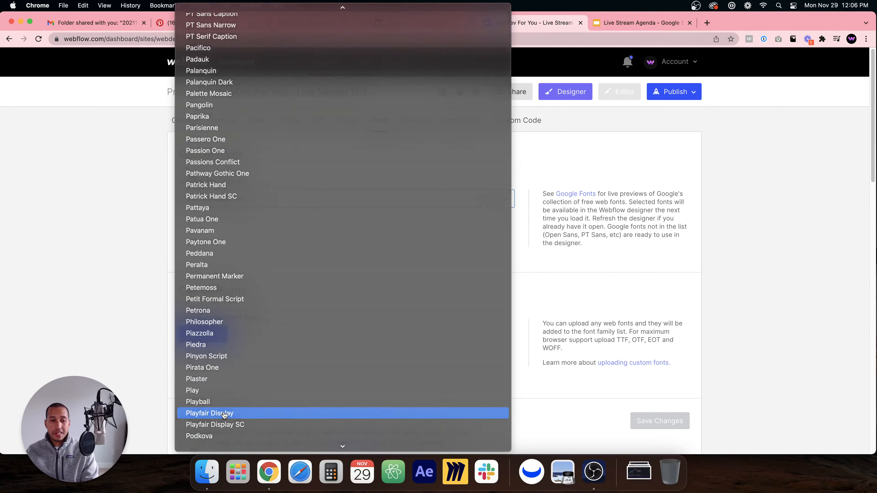
{"action": "left_click", "coordinate": [193, 244]}
{"action": "left_click", "coordinate": [193, 254]}
{"action": "left_click", "coordinate": [194, 265]}
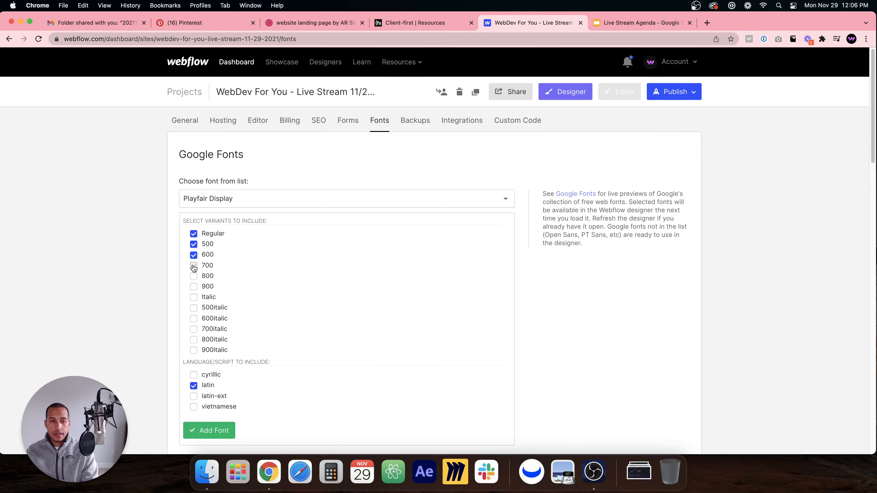
{"action": "left_click", "coordinate": [194, 276]}
{"action": "left_click", "coordinate": [194, 287]}
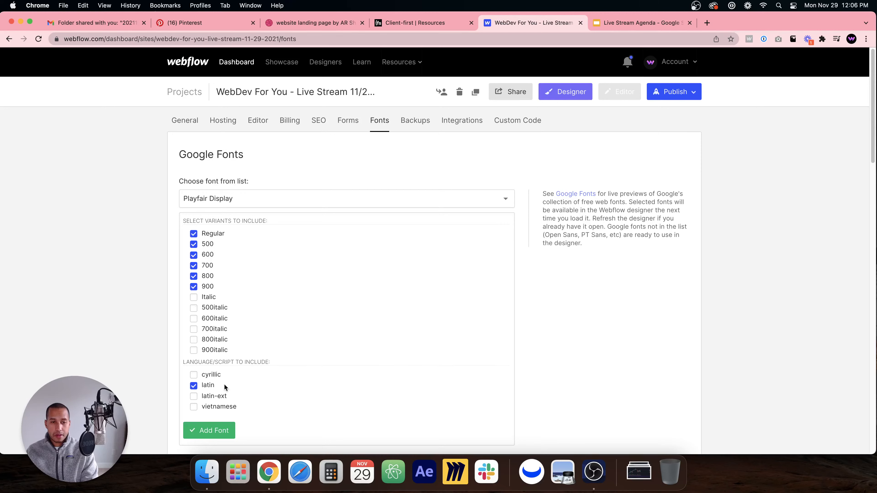
{"action": "left_click", "coordinate": [203, 431]}
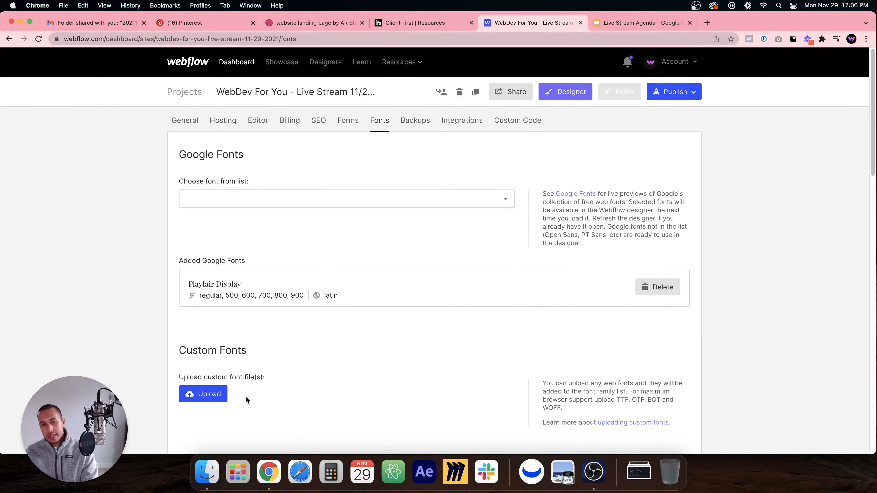
{"action": "left_click", "coordinate": [570, 93]}
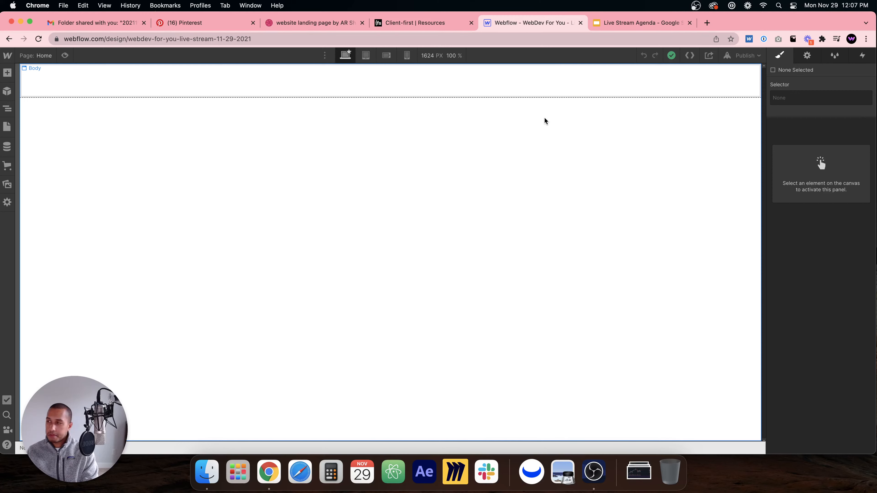
On the Style Guide page, set All H1 Headings to Playfair Display.
{"action": "left_click", "coordinate": [213, 97]}
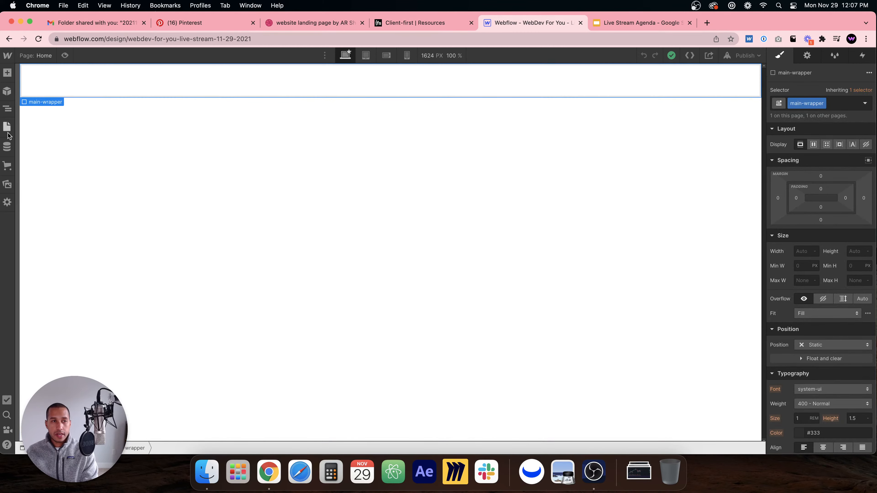
{"action": "left_click", "coordinate": [7, 126]}
{"action": "left_click", "coordinate": [47, 137]}
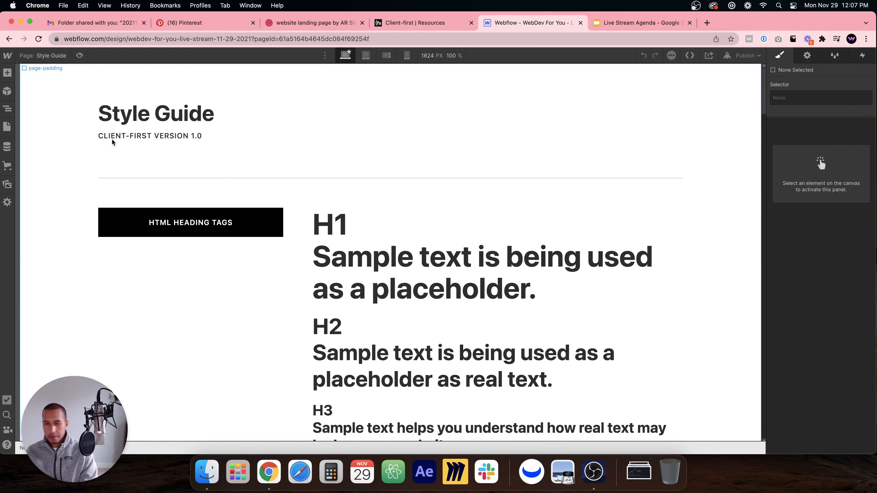
{"action": "left_click", "coordinate": [411, 254]}
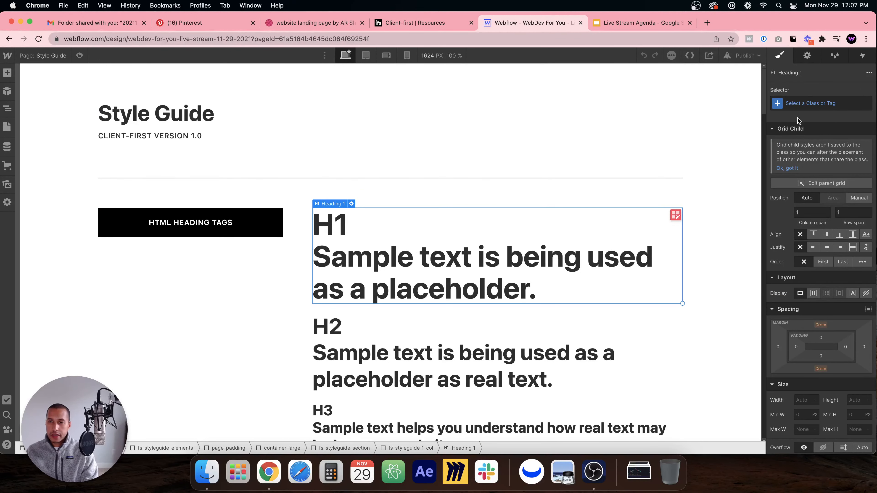
{"action": "left_click", "coordinate": [804, 103]}
{"action": "left_click", "coordinate": [795, 150]}
{"action": "scroll", "coordinate": [807, 292], "scroll_direction": "down", "scroll_amount": 6}
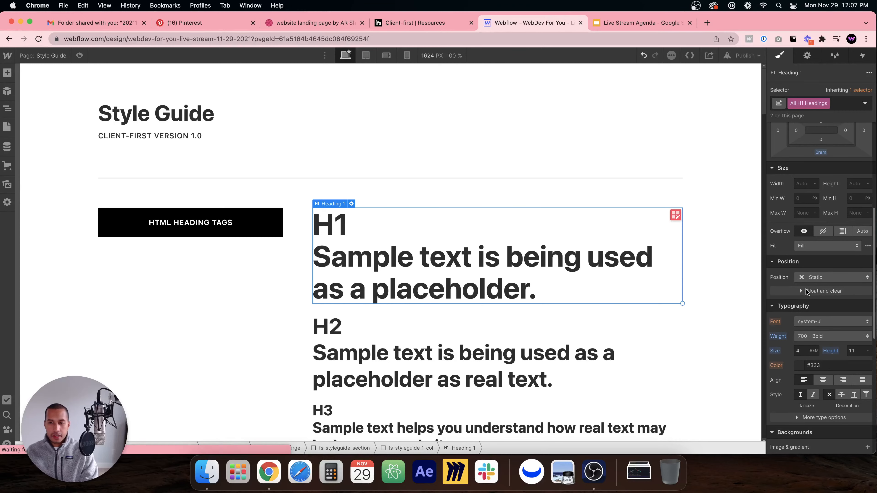
{"action": "left_click", "coordinate": [813, 324]}
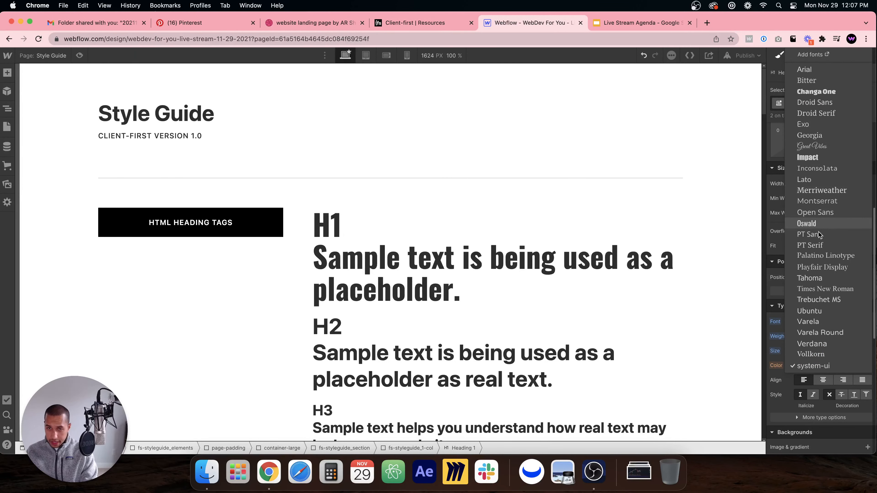
{"action": "left_click", "coordinate": [822, 266]}
Set All H2 Headings and the H3 heading font to Playfair Display.
{"action": "left_click", "coordinate": [450, 372]}
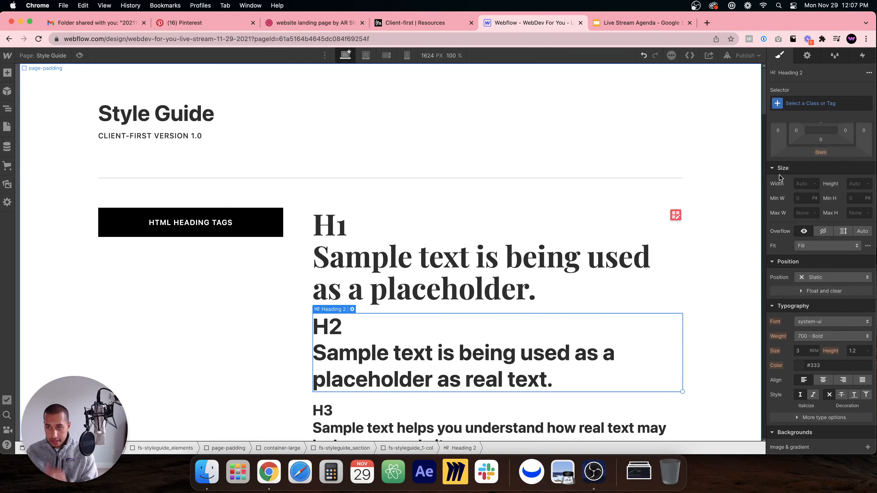
{"action": "left_click", "coordinate": [811, 103]}
{"action": "left_click", "coordinate": [804, 151]}
{"action": "scroll", "coordinate": [818, 249], "scroll_direction": "down", "scroll_amount": 3}
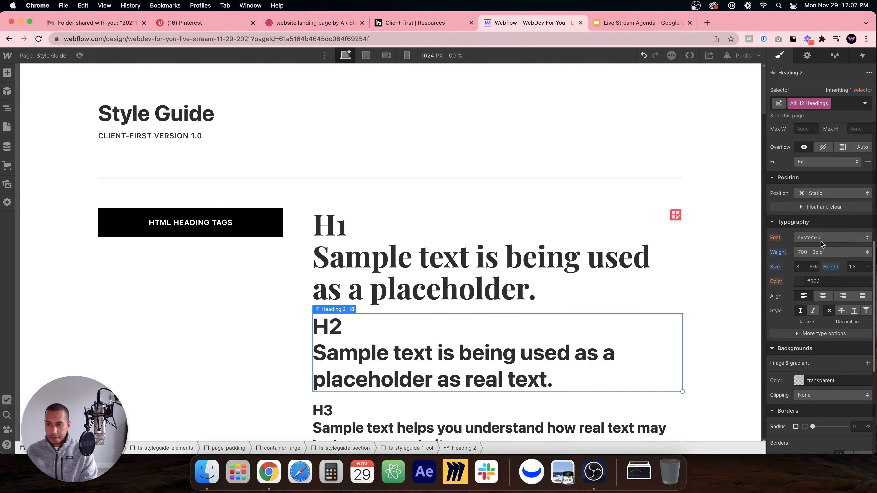
{"action": "left_click", "coordinate": [820, 239]}
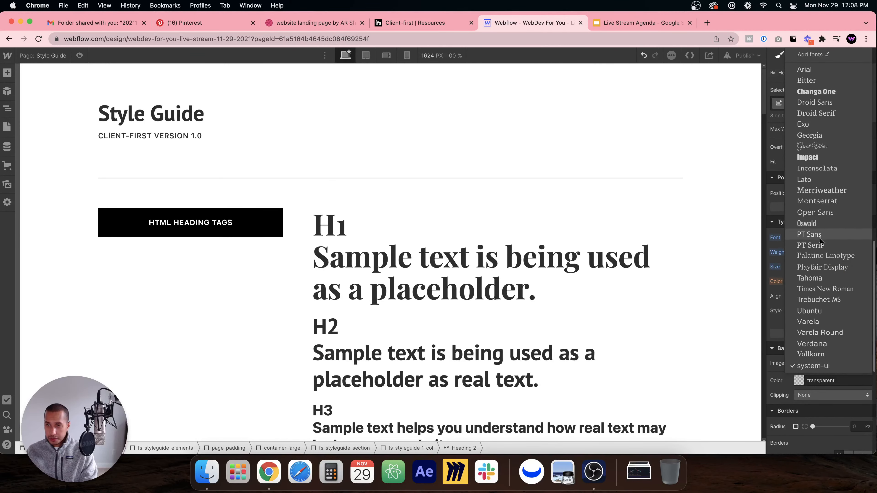
{"action": "left_click", "coordinate": [822, 267]}
{"action": "scroll", "coordinate": [462, 377], "scroll_direction": "down", "scroll_amount": 1}
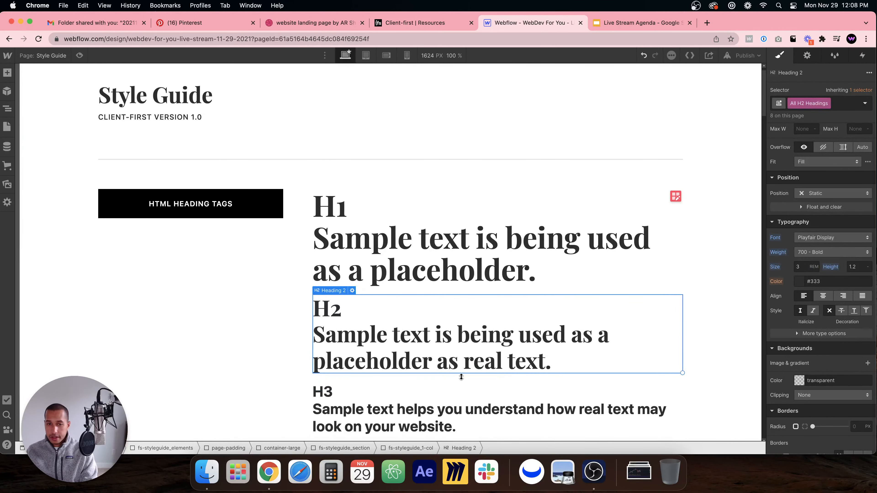
{"action": "left_click", "coordinate": [461, 409]}
{"action": "left_click", "coordinate": [830, 218]}
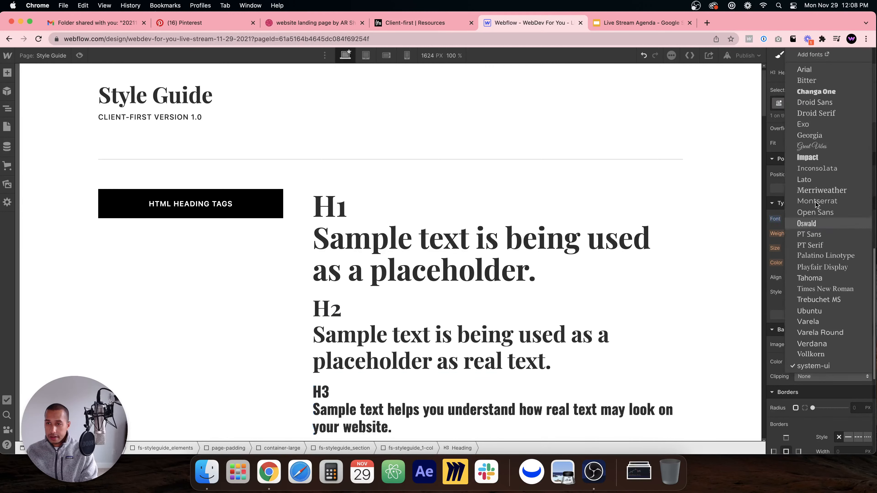
{"action": "left_click", "coordinate": [816, 270]}
Check the H5 and paragraph samples, then return to the Home page.
{"action": "scroll", "coordinate": [554, 324], "scroll_direction": "down", "scroll_amount": 10}
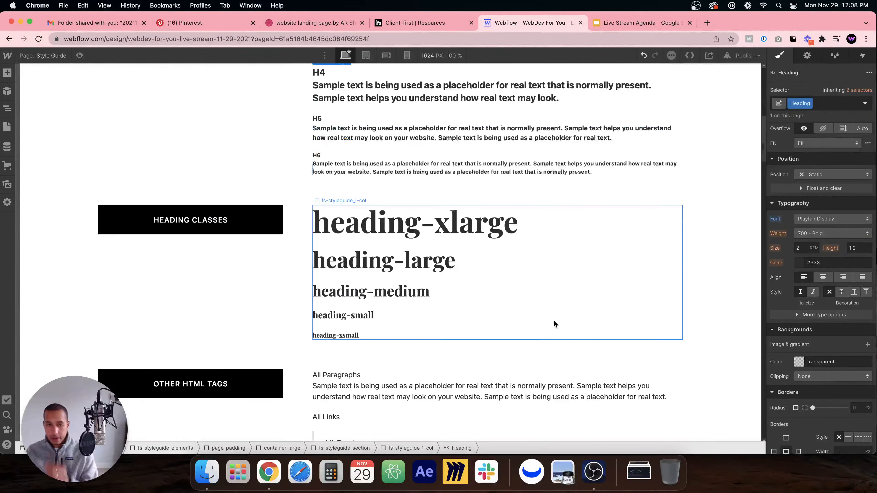
{"action": "scroll", "coordinate": [553, 320], "scroll_direction": "up", "scroll_amount": 8}
{"action": "scroll", "coordinate": [552, 318], "scroll_direction": "down", "scroll_amount": 8}
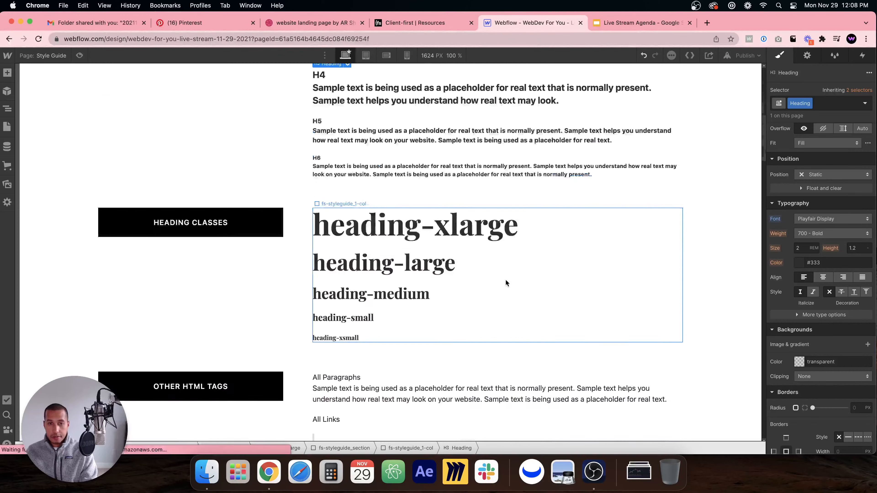
{"action": "left_click", "coordinate": [436, 141]}
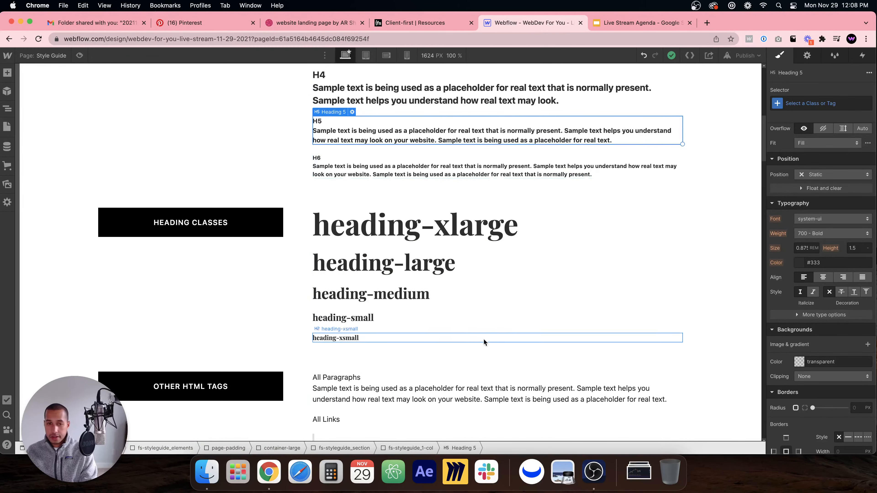
{"action": "left_click", "coordinate": [447, 396]}
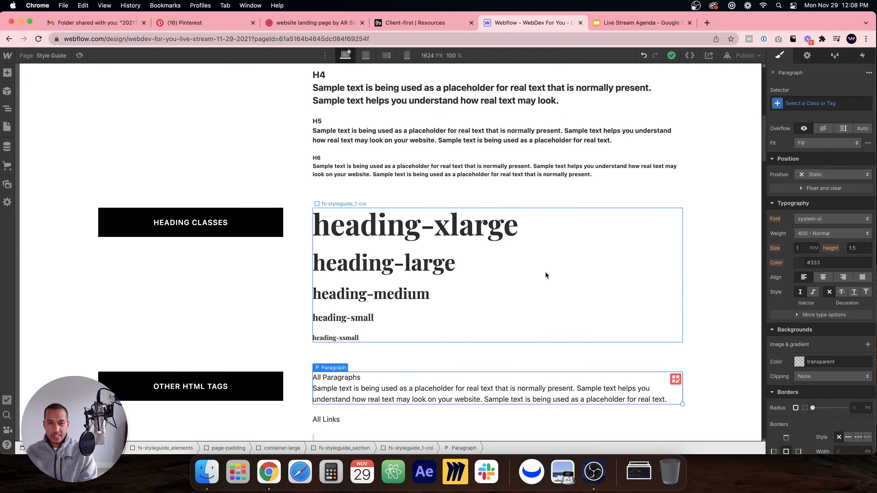
{"action": "scroll", "coordinate": [545, 275], "scroll_direction": "up", "scroll_amount": 10}
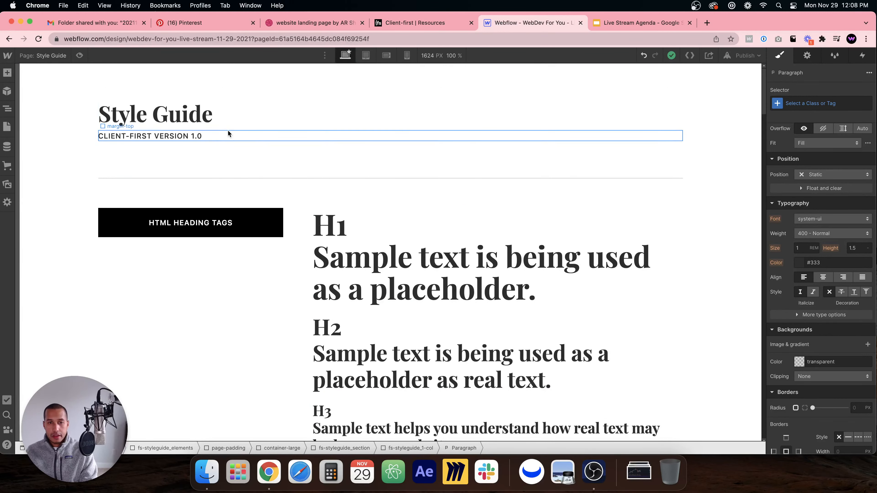
{"action": "left_click", "coordinate": [7, 127]}
{"action": "left_click", "coordinate": [52, 123]}
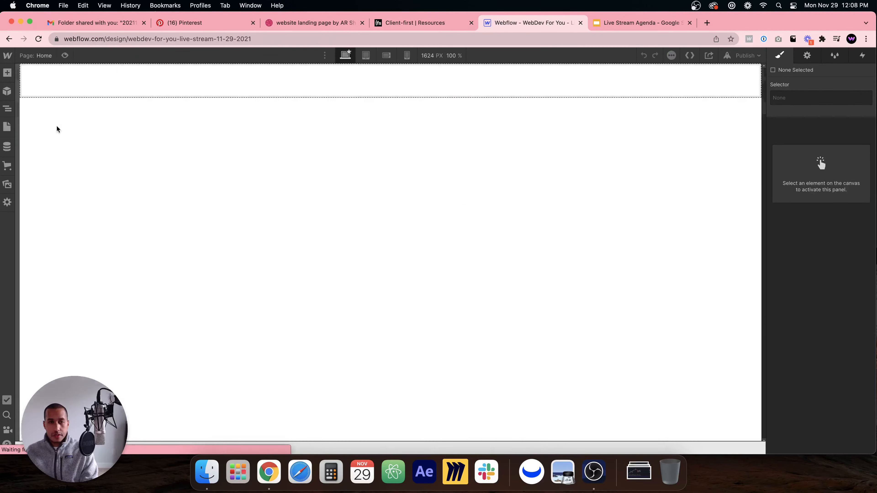
Insert a new Section into main-wrapper through the Cmd+E quick find.
{"action": "left_click", "coordinate": [362, 89]}
{"action": "left_click", "coordinate": [7, 108]}
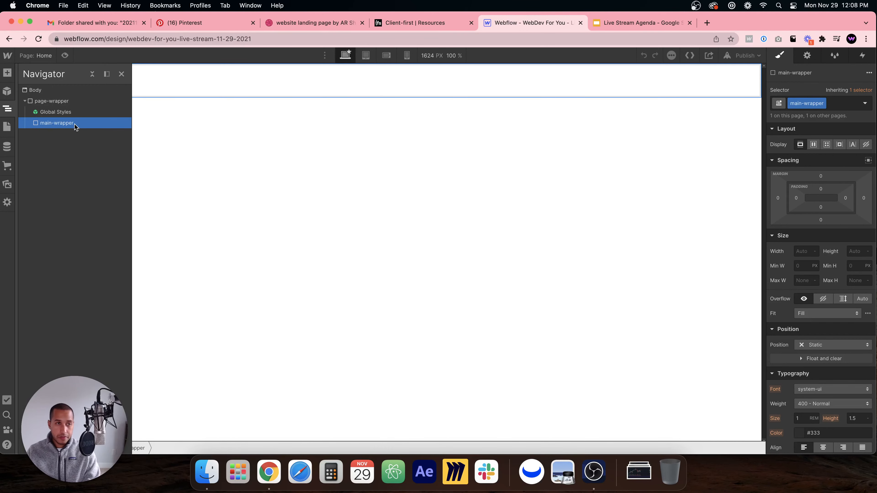
{"action": "left_click", "coordinate": [50, 102]}
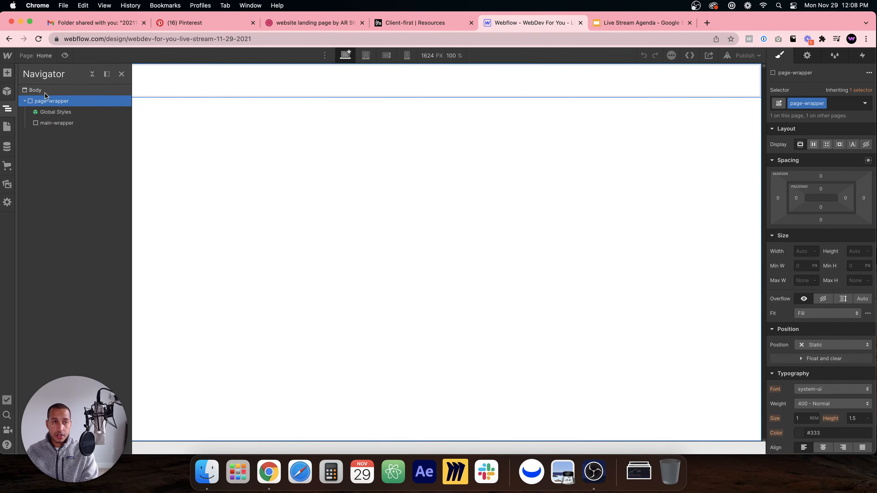
{"action": "key", "text": "Up"}
{"action": "left_click", "coordinate": [46, 101]}
{"action": "left_click", "coordinate": [60, 122]}
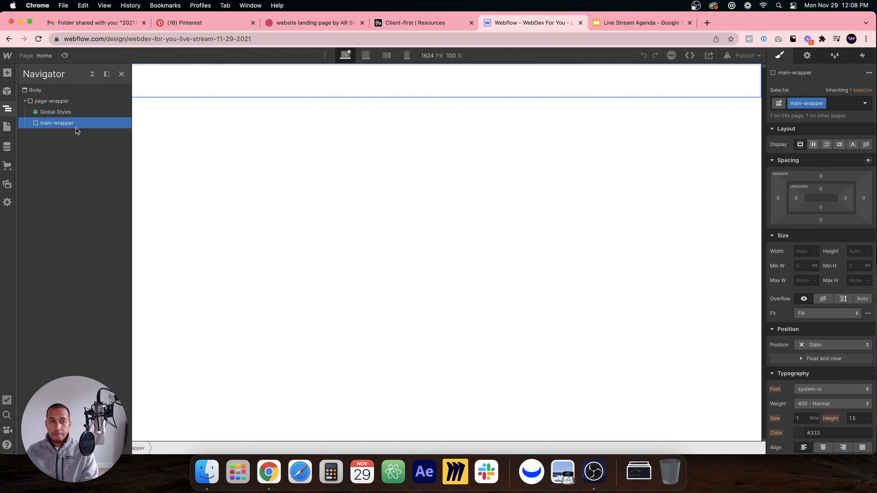
{"action": "key", "text": "super+e"}
{"action": "type", "text": "se"}
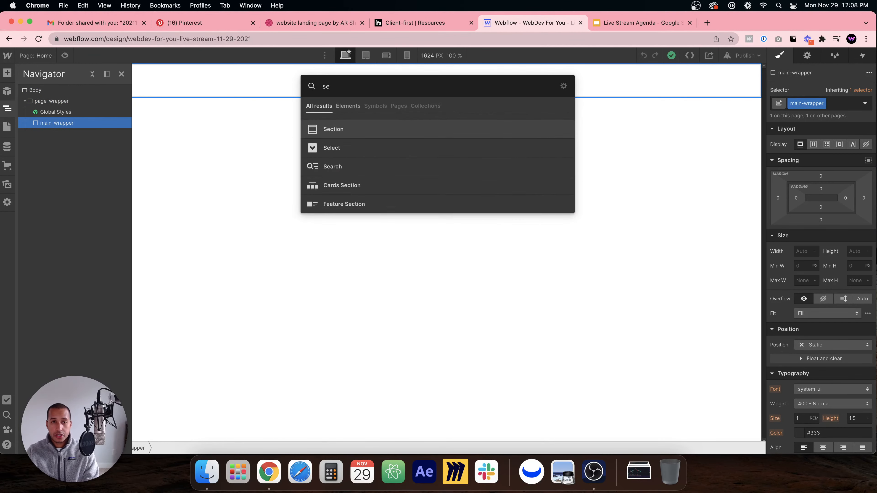
{"action": "type", "text": "ction"}
{"action": "key", "text": "Return"}
Give the new section class section-hero and a minimum height of 100vh.
{"action": "left_click", "coordinate": [805, 102]}
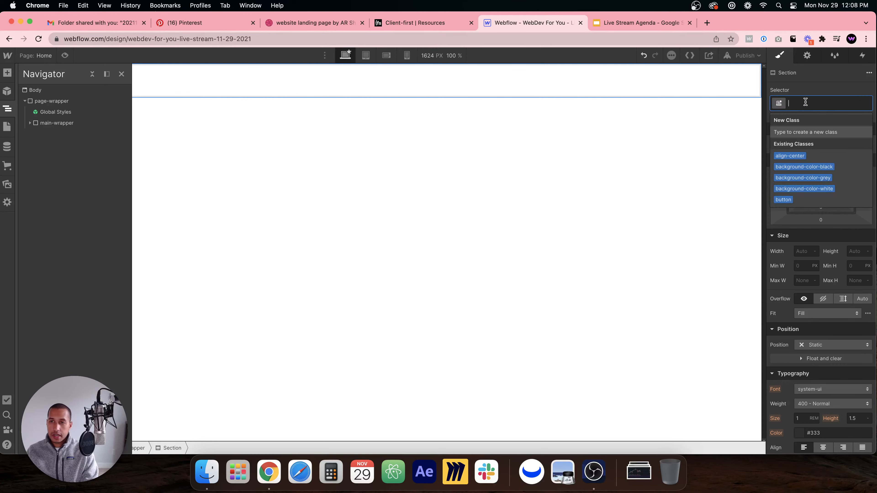
{"action": "type", "text": "section-hero"}
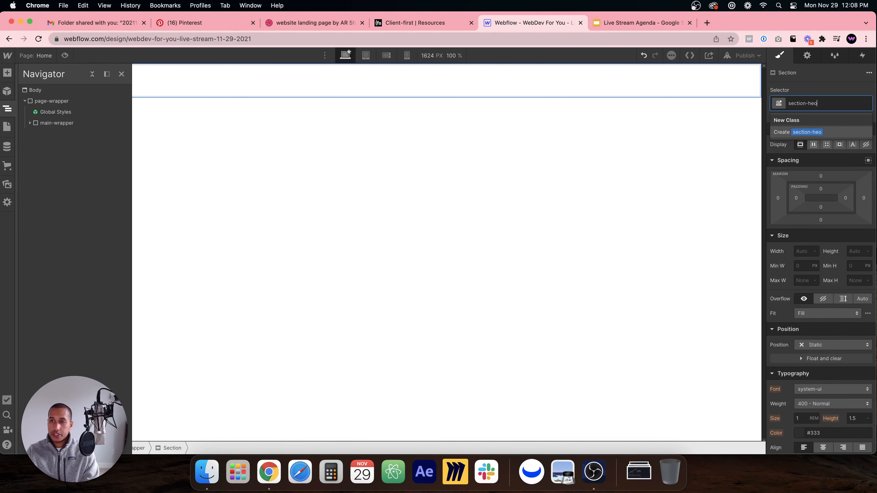
{"action": "key", "text": "Return"}
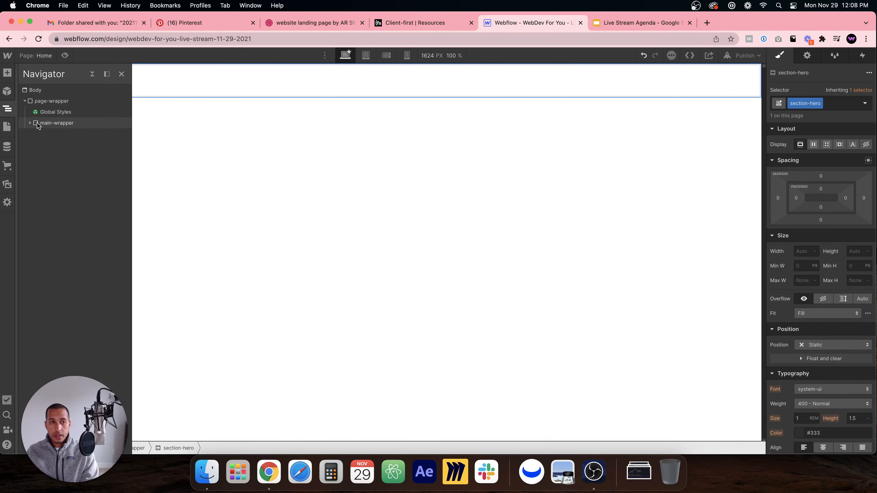
{"action": "left_click", "coordinate": [31, 123]}
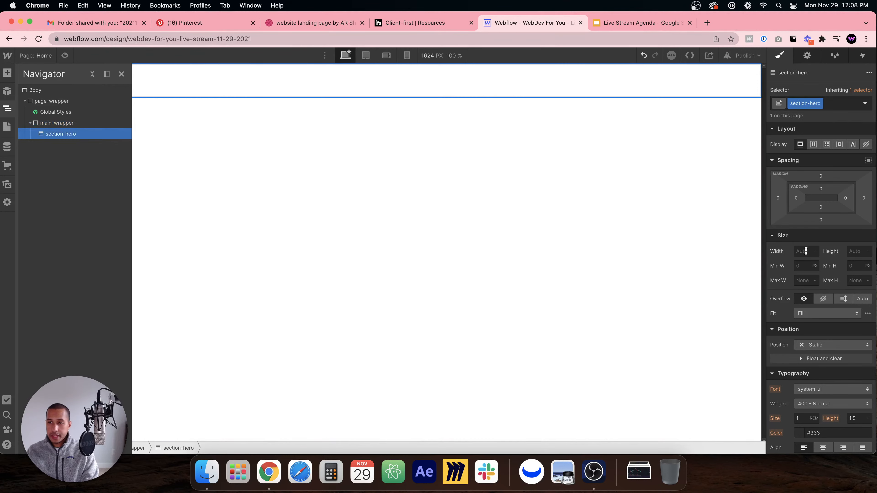
{"action": "left_click", "coordinate": [852, 266]}
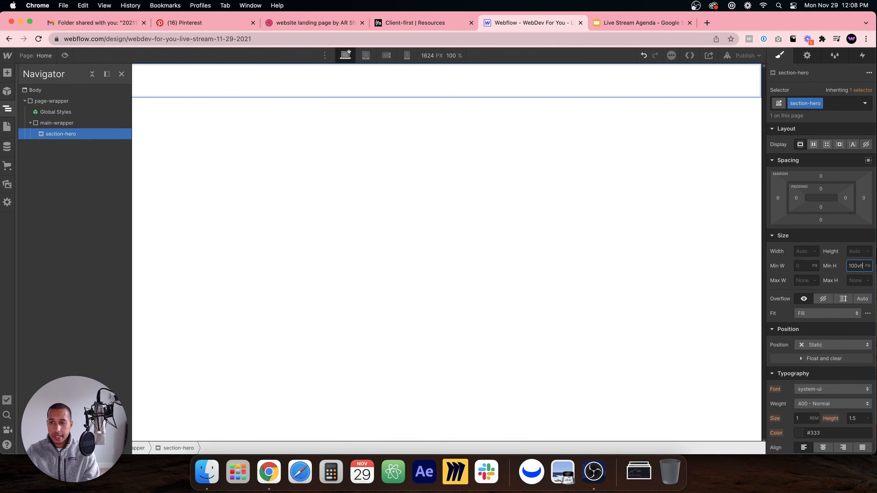
{"action": "type", "text": "100vh"}
{"action": "key", "text": "Return"}
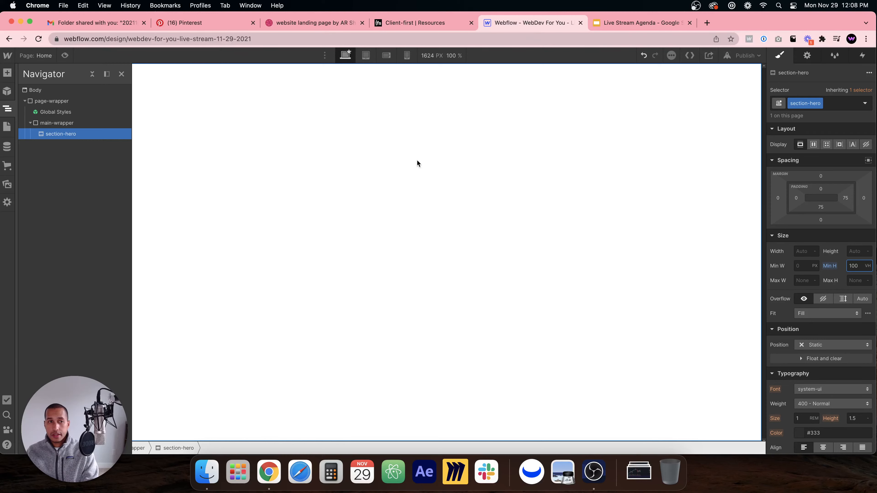
{"action": "left_click", "coordinate": [312, 22]}
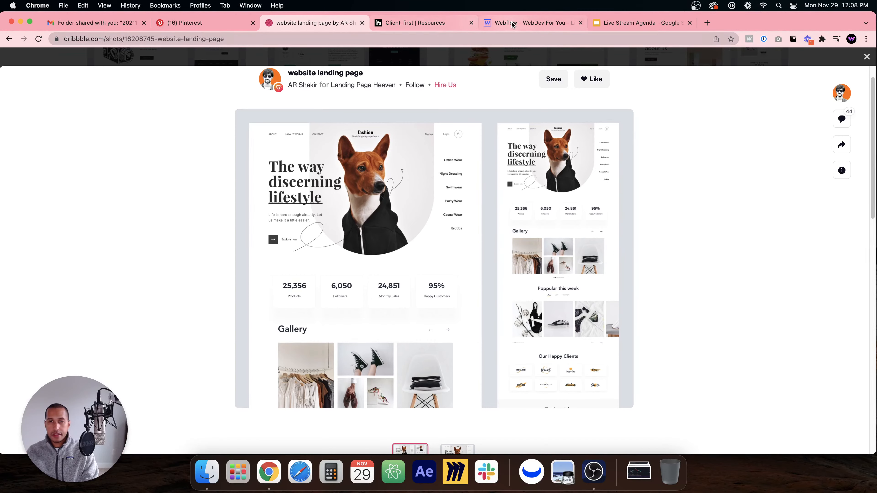
Add a Navbar element to section-hero with a Cmd+E 'navbar' search.
{"action": "left_click", "coordinate": [500, 23]}
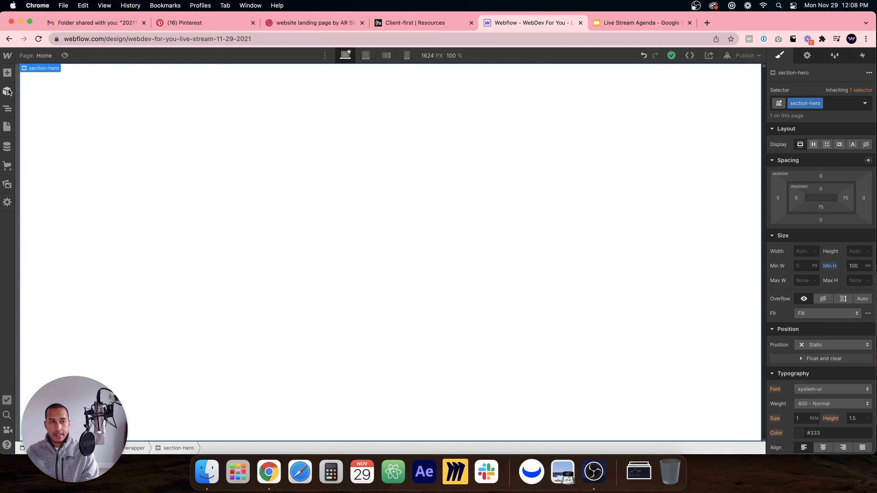
{"action": "left_click", "coordinate": [7, 108]}
{"action": "key", "text": "super+e"}
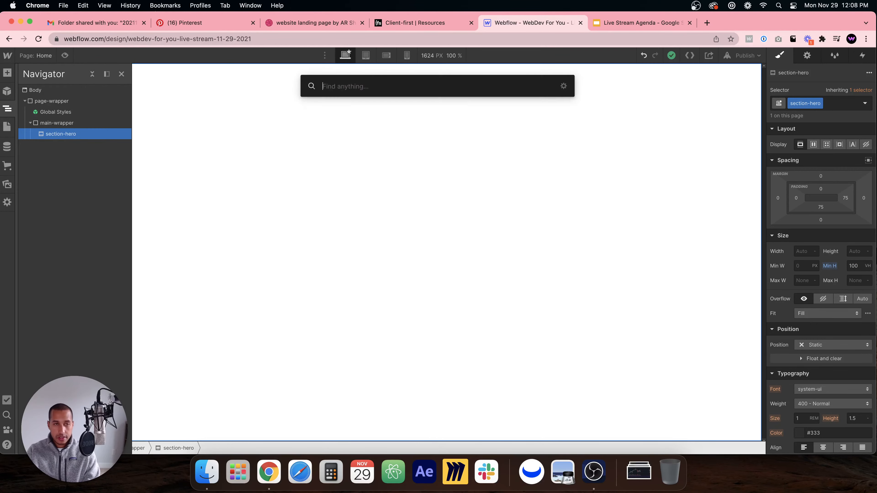
{"action": "type", "text": "navbar"}
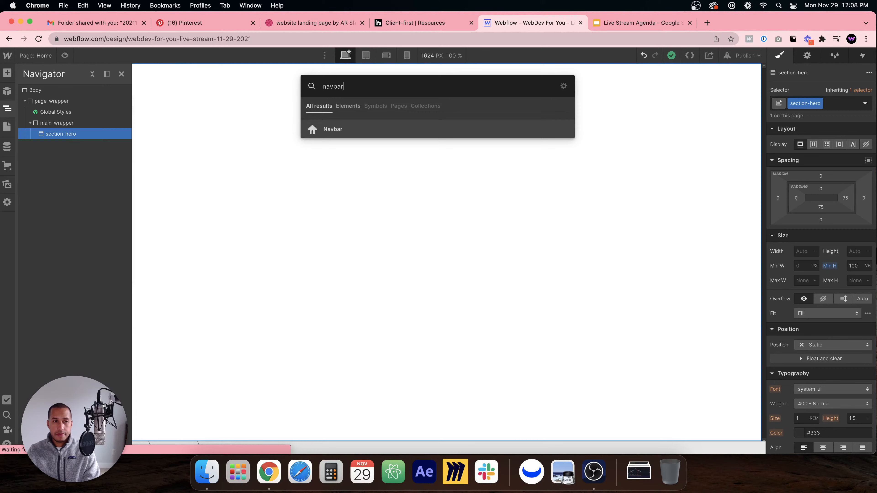
{"action": "key", "text": "Return"}
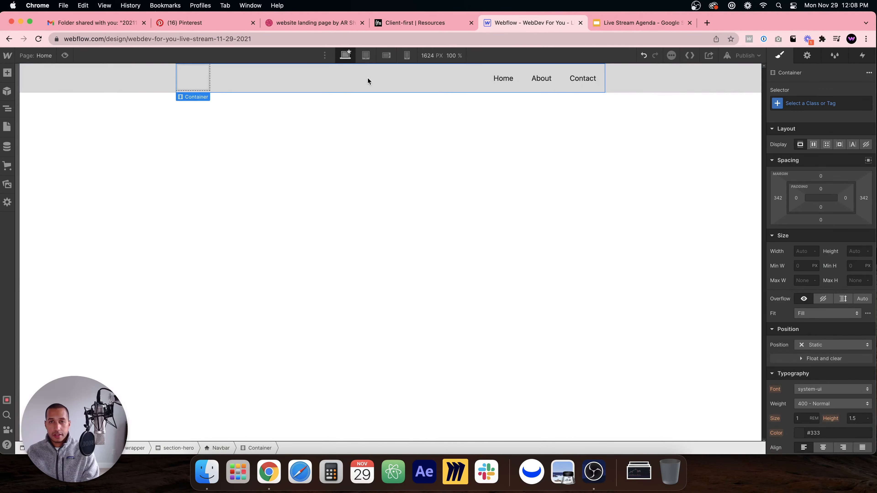
{"action": "left_click", "coordinate": [143, 84]}
{"action": "left_click", "coordinate": [292, 23]}
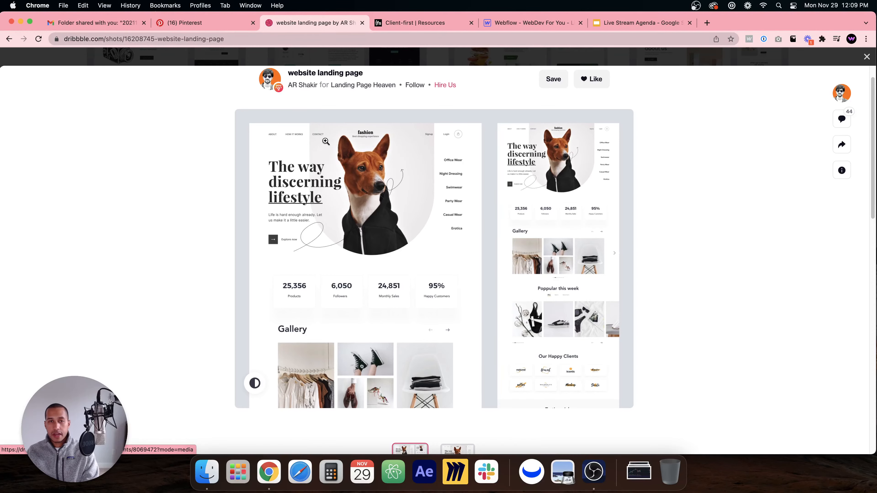
View the Dribbble fashion shot full-size and turn Dock hiding on.
{"action": "left_click", "coordinate": [292, 138]}
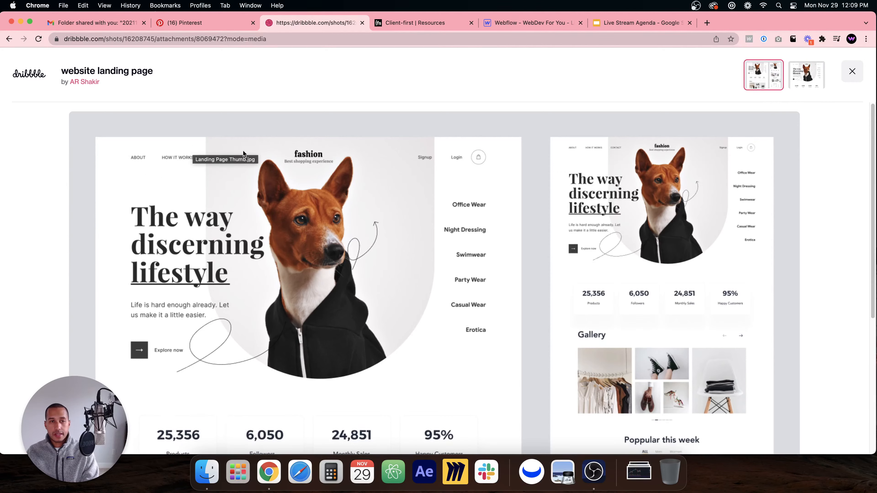
{"action": "right_click", "coordinate": [616, 471]}
{"action": "left_click", "coordinate": [629, 363]}
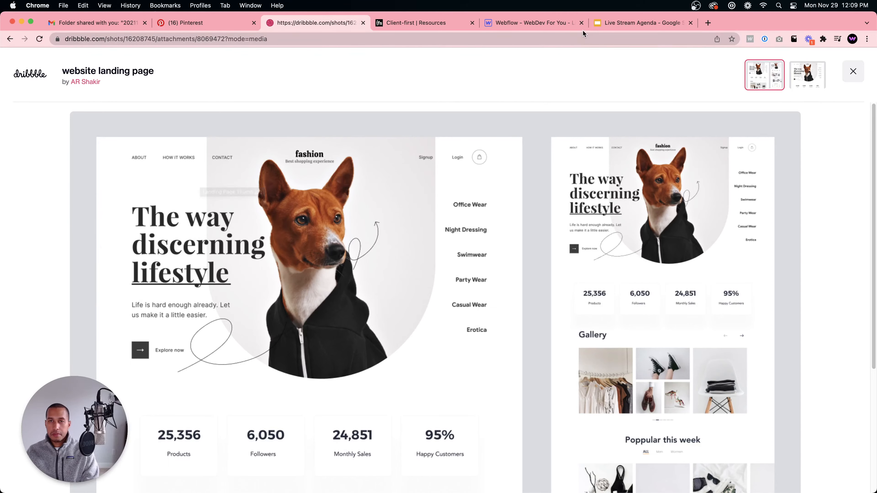
{"action": "left_click", "coordinate": [544, 22]}
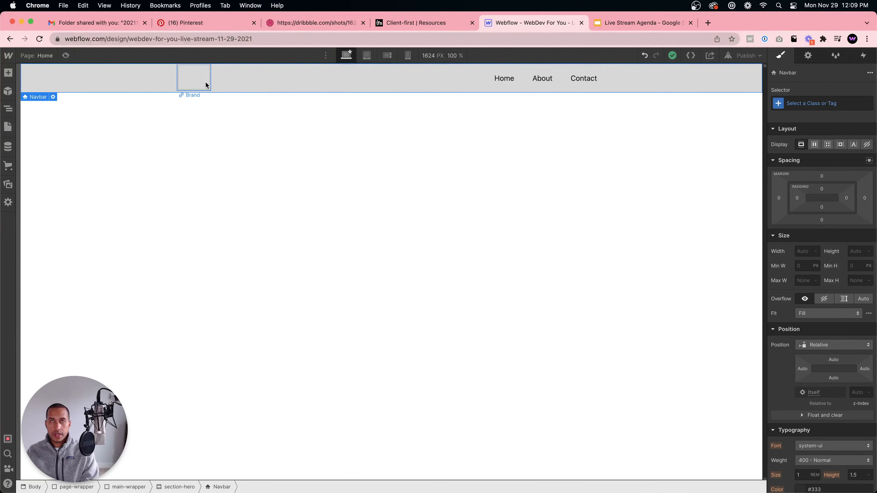
Give the navbar container class nav_container plus combo class container-large.
{"action": "left_click", "coordinate": [284, 79]}
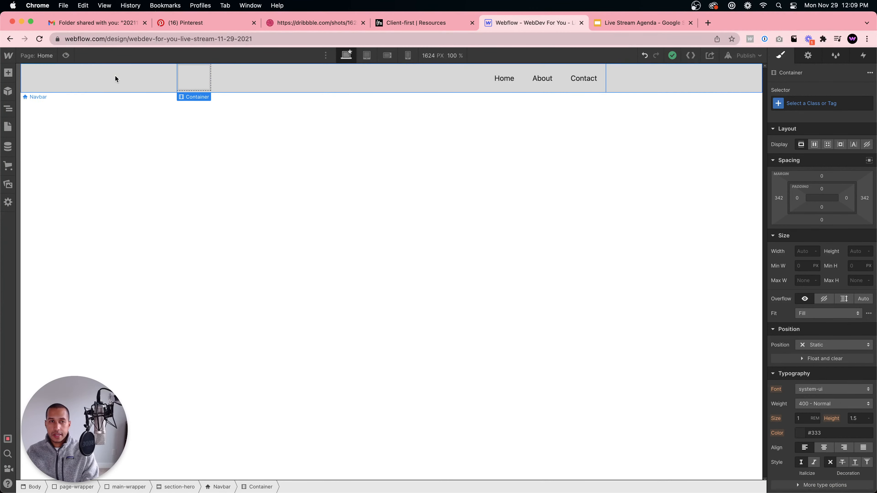
{"action": "left_click", "coordinate": [812, 100]}
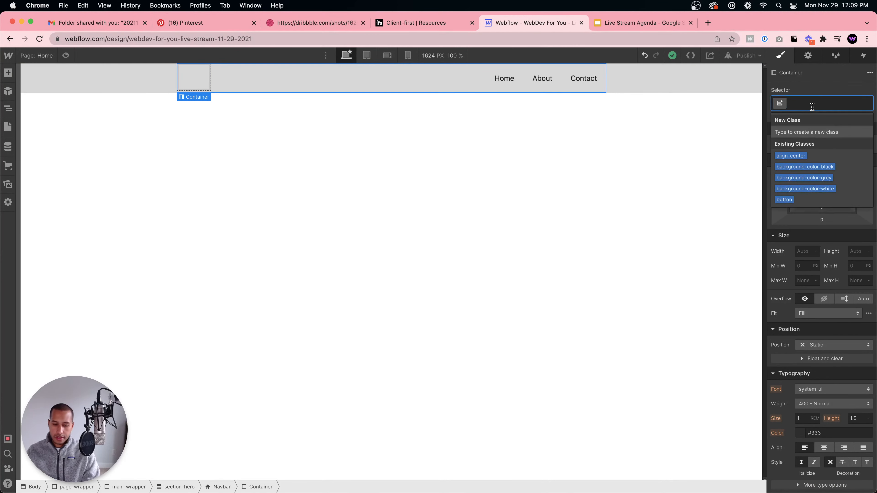
{"action": "type", "text": "nav_container"}
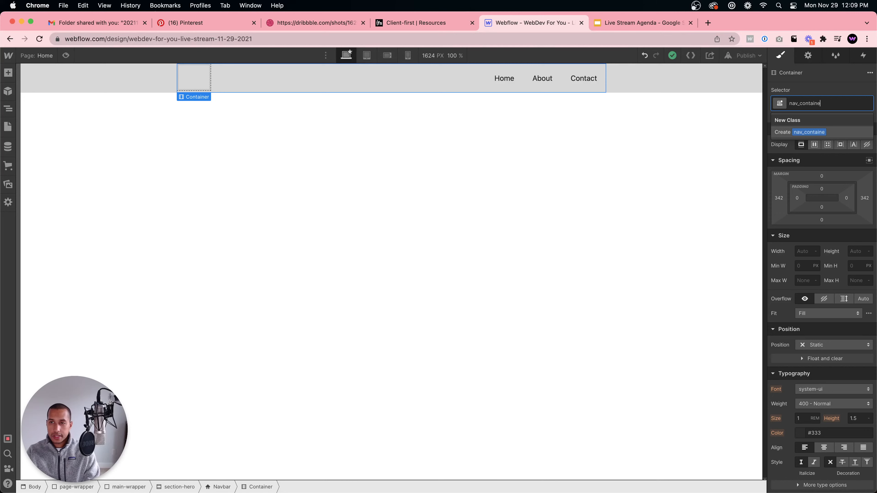
{"action": "key", "text": "Return"}
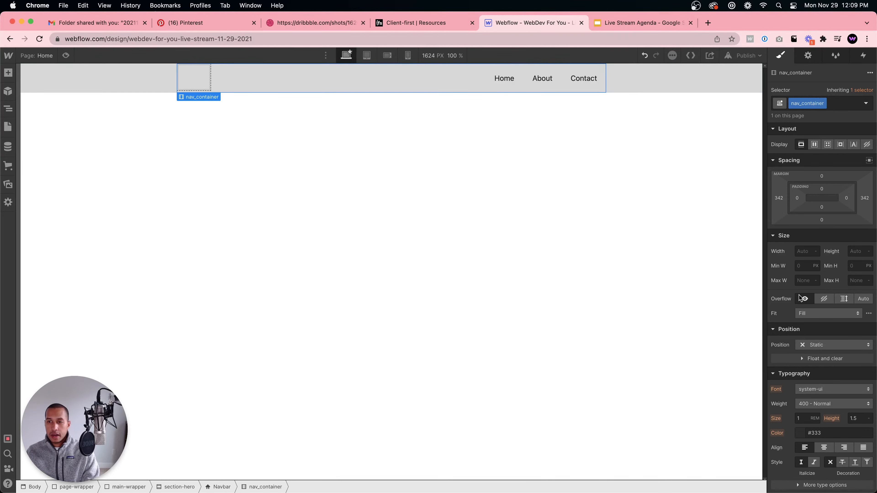
{"action": "left_click", "coordinate": [841, 105]}
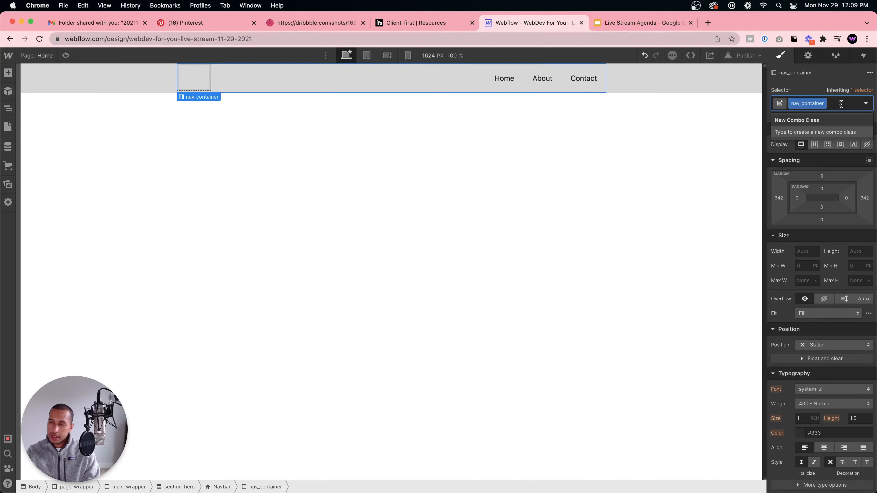
{"action": "type", "text": "container-"}
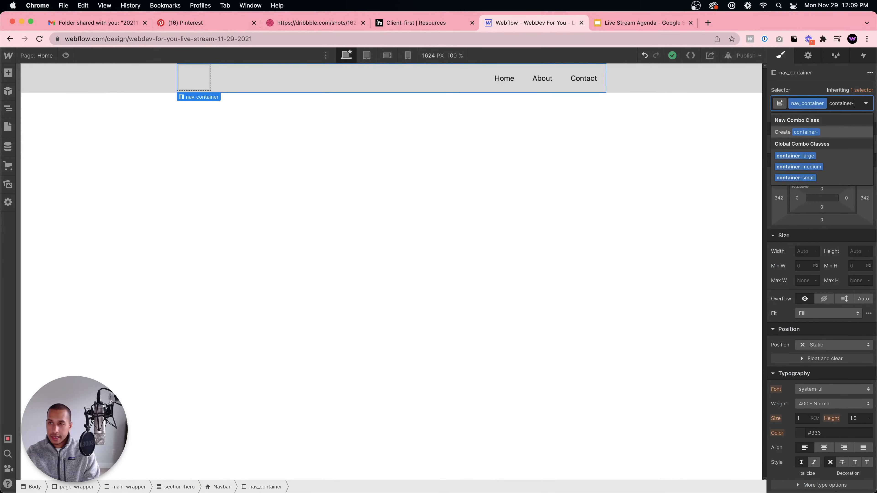
{"action": "left_click", "coordinate": [805, 153]}
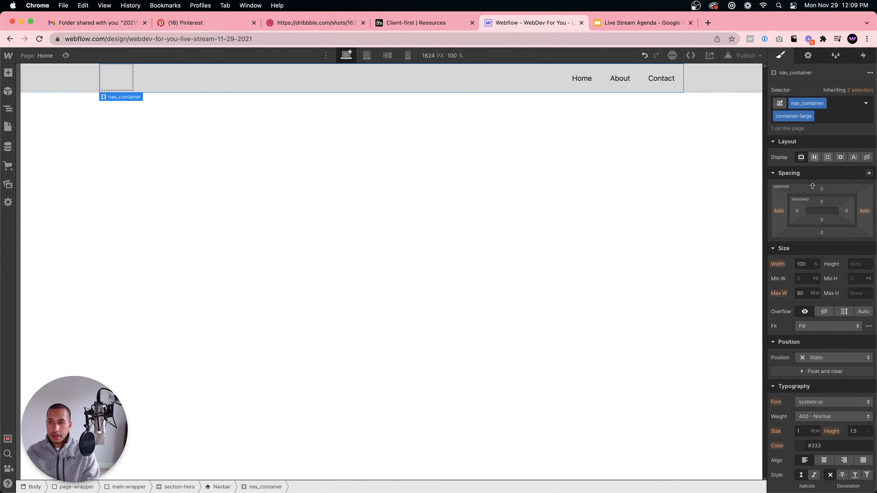
Set the navbar container's maximum width to 90 rem.
{"action": "left_click", "coordinate": [801, 293]}
{"action": "type", "text": "90"}
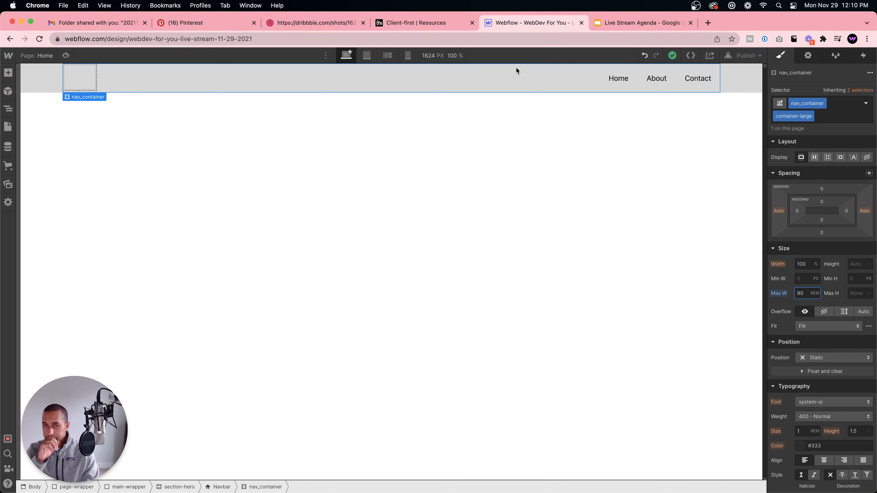
{"action": "left_click", "coordinate": [299, 25]}
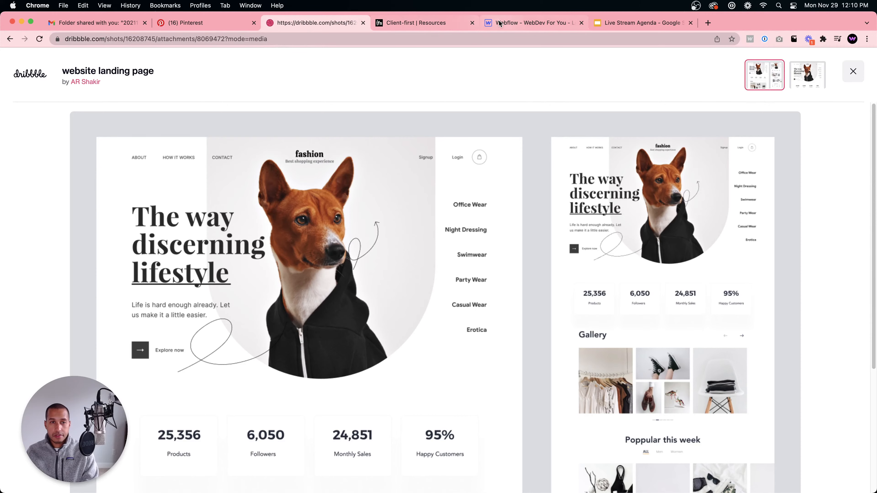
{"action": "left_click", "coordinate": [513, 22]}
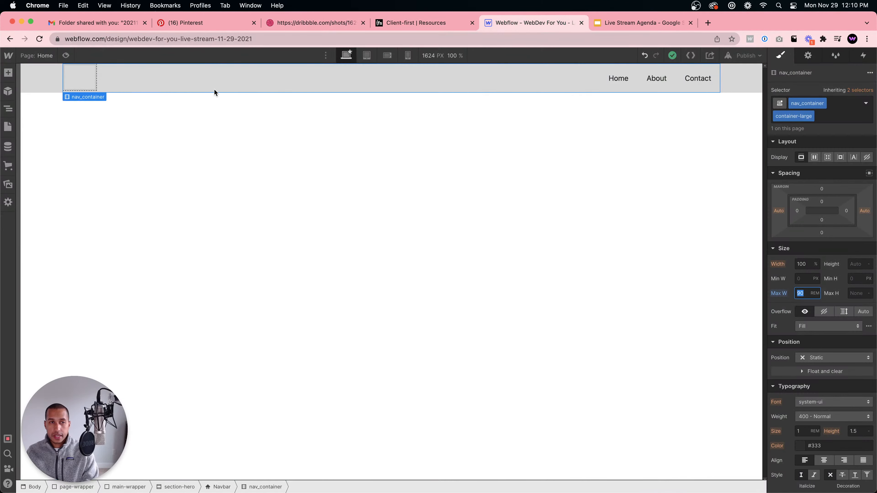
{"action": "left_click", "coordinate": [176, 83]}
{"action": "left_click", "coordinate": [71, 85]}
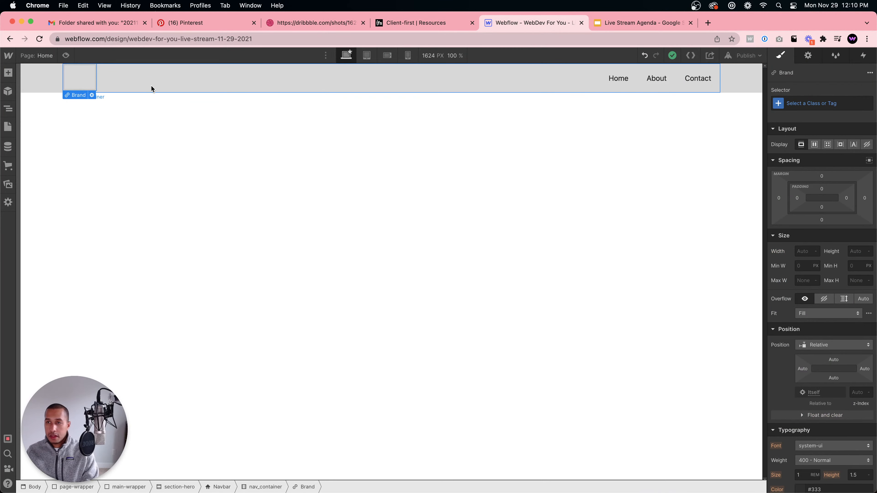
{"action": "left_click", "coordinate": [197, 78]}
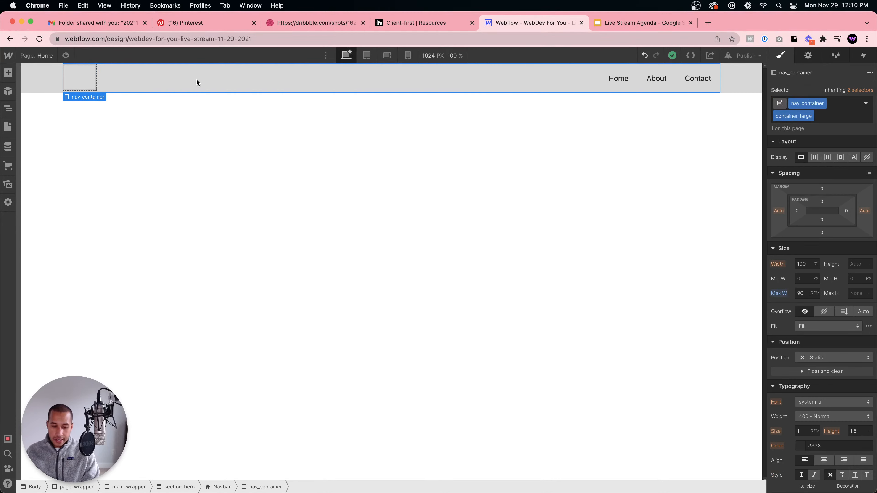
Insert a Div Block into nav_container and give it the class nav_left.
{"action": "key", "text": "super+e"}
{"action": "type", "text": "id"}
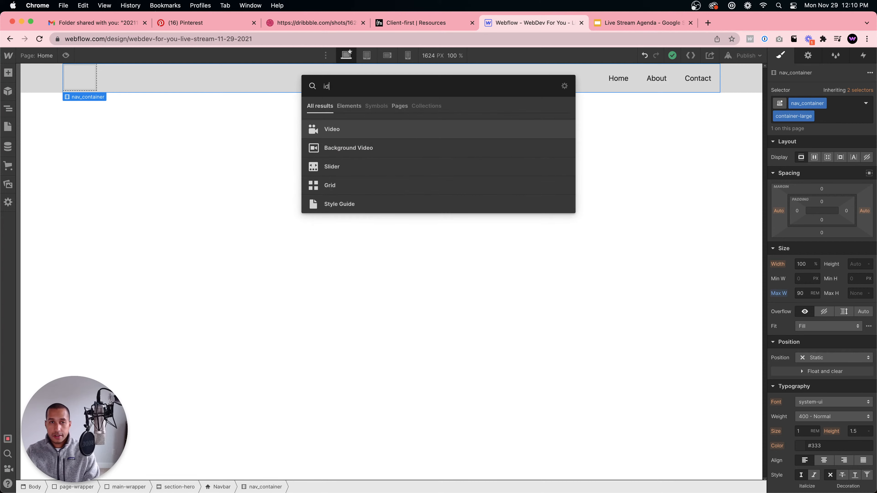
{"action": "key", "text": "BackSpace"}
{"action": "key", "text": "BackSpace"}
{"action": "type", "text": "div"}
{"action": "key", "text": "Return"}
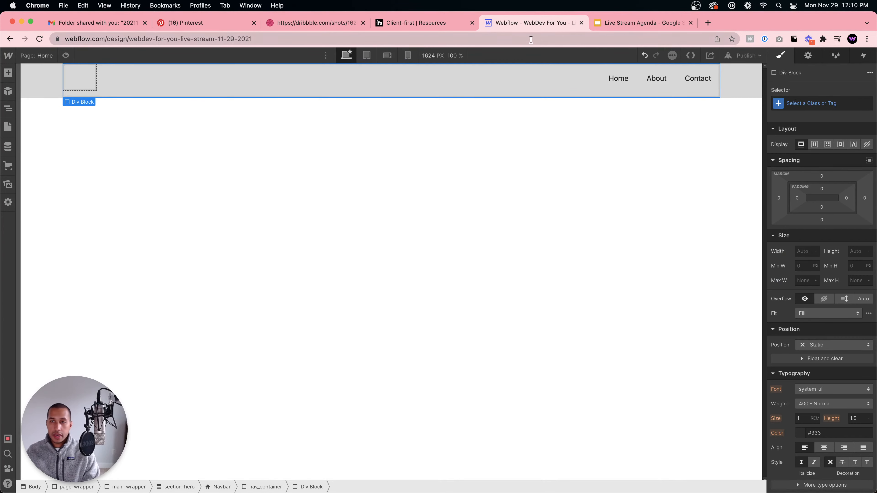
{"action": "left_click", "coordinate": [811, 103]}
{"action": "type", "text": "nav"}
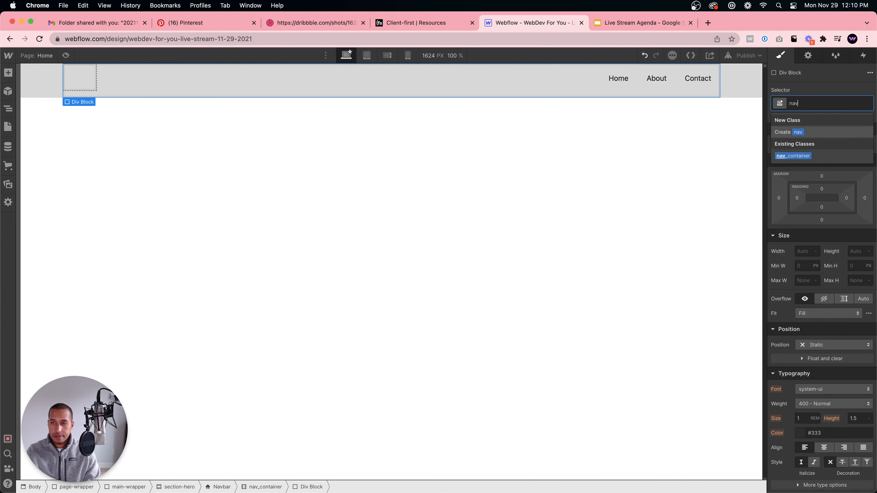
{"action": "type", "text": "_left"}
{"action": "key", "text": "Return"}
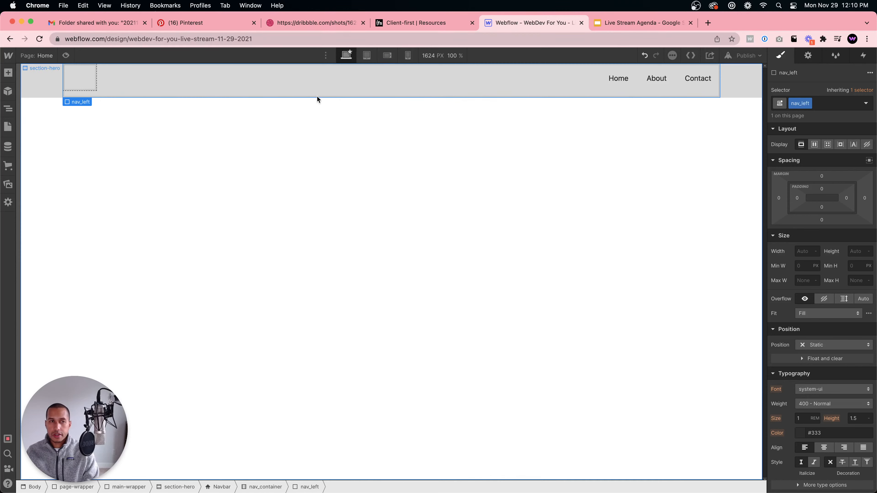
Paste a copy of the Nav Menu's Home link into nav_left using the Navigator.
{"action": "left_click", "coordinate": [8, 108]}
{"action": "left_click", "coordinate": [67, 177]}
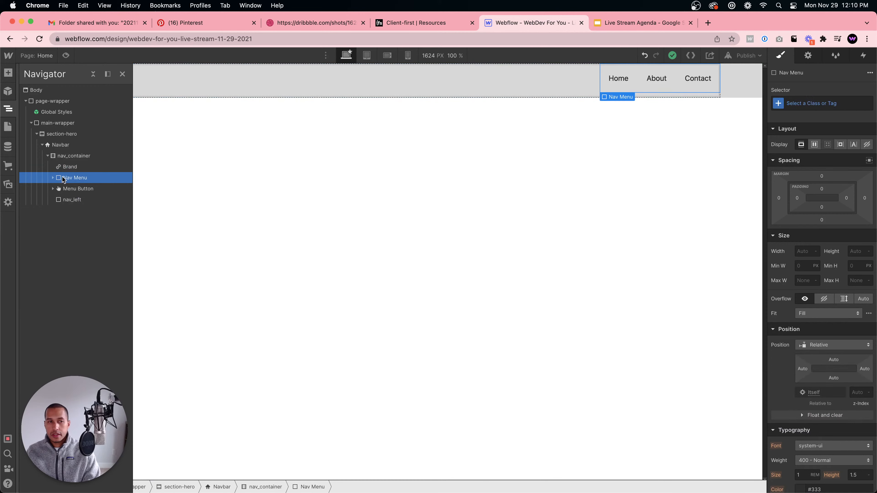
{"action": "left_click", "coordinate": [53, 177]}
{"action": "left_click", "coordinate": [64, 188]}
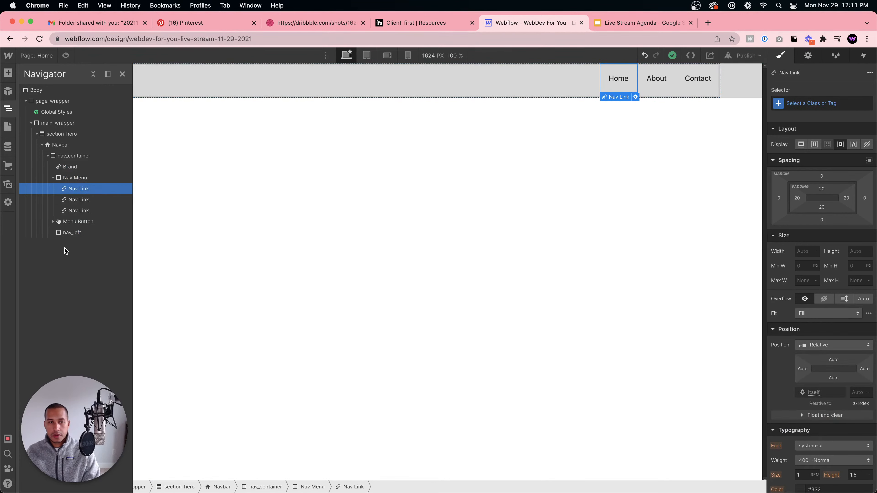
{"action": "left_click", "coordinate": [68, 232]}
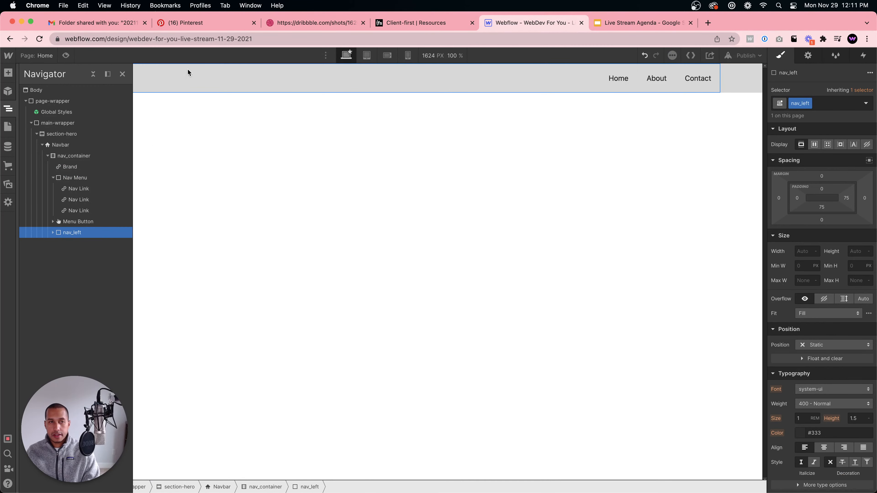
{"action": "key", "text": "super+v"}
Drag nav_left in the Navigator above Brand, Nav Menu and Menu Button, then reselect nav_container.
{"action": "left_click", "coordinate": [29, 79]}
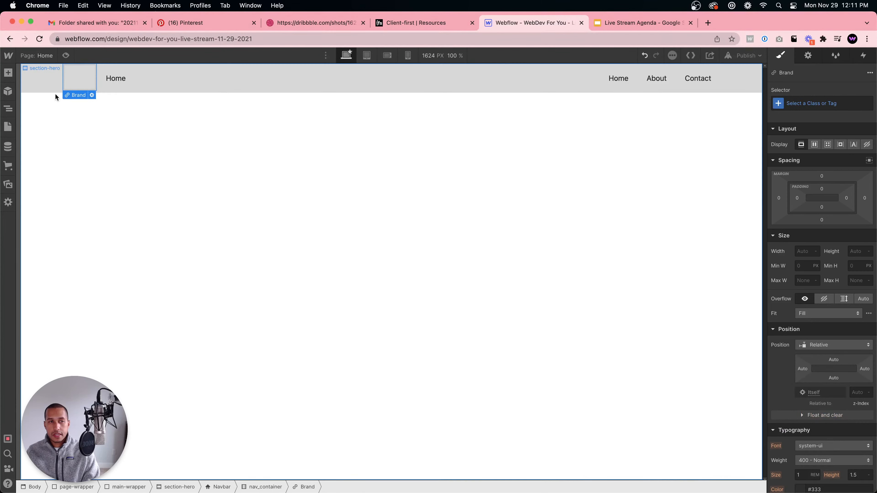
{"action": "left_click", "coordinate": [74, 77]}
{"action": "left_click", "coordinate": [12, 106]}
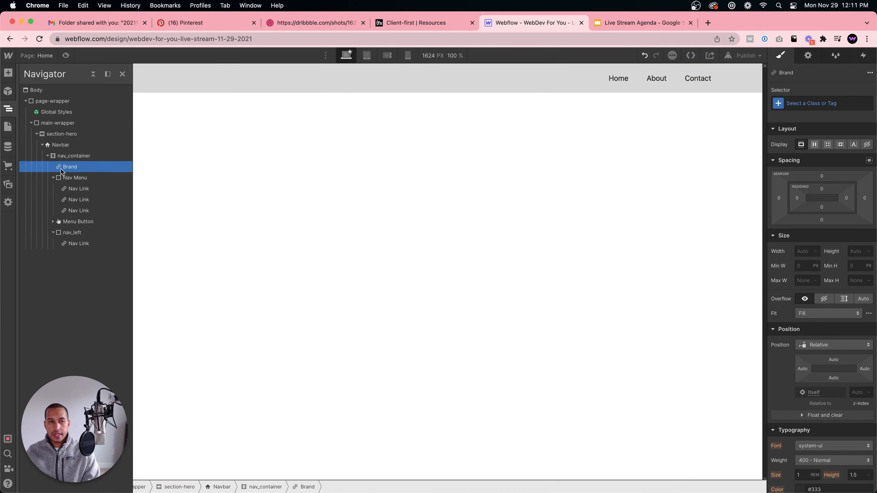
{"action": "left_click", "coordinate": [55, 190]}
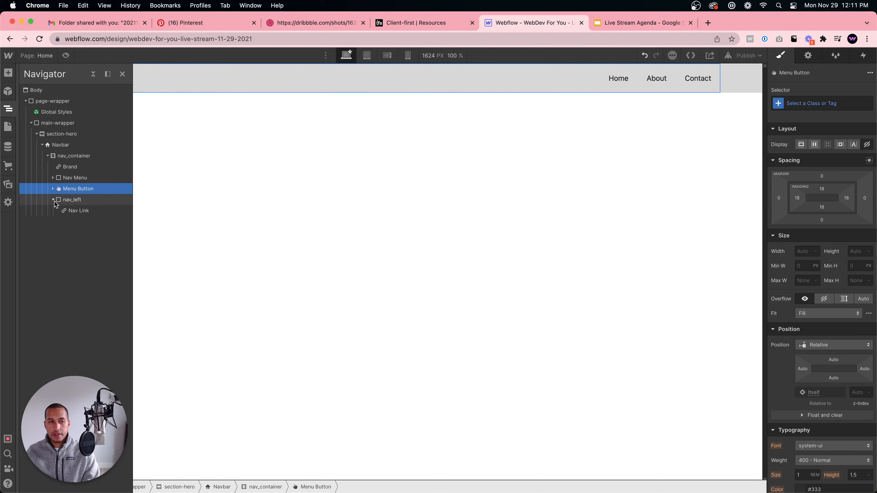
{"action": "left_click_drag", "start_coordinate": [54, 201], "coordinate": [73, 185]}
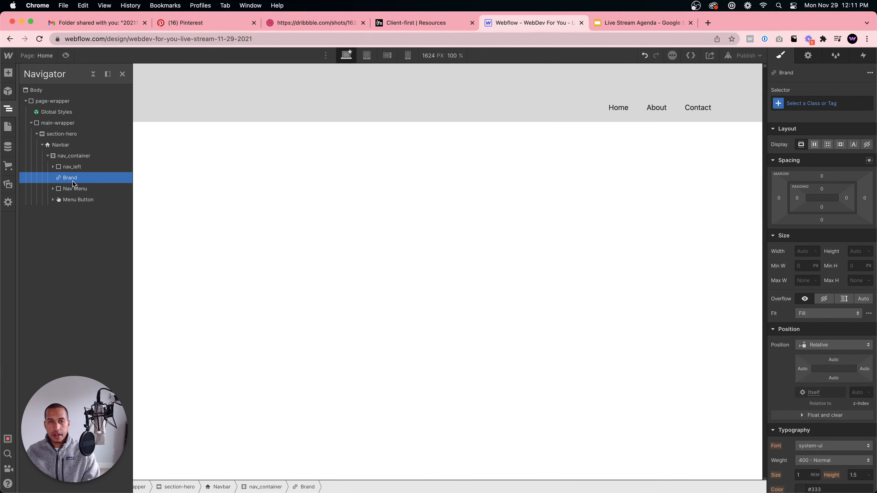
{"action": "left_click", "coordinate": [72, 157]}
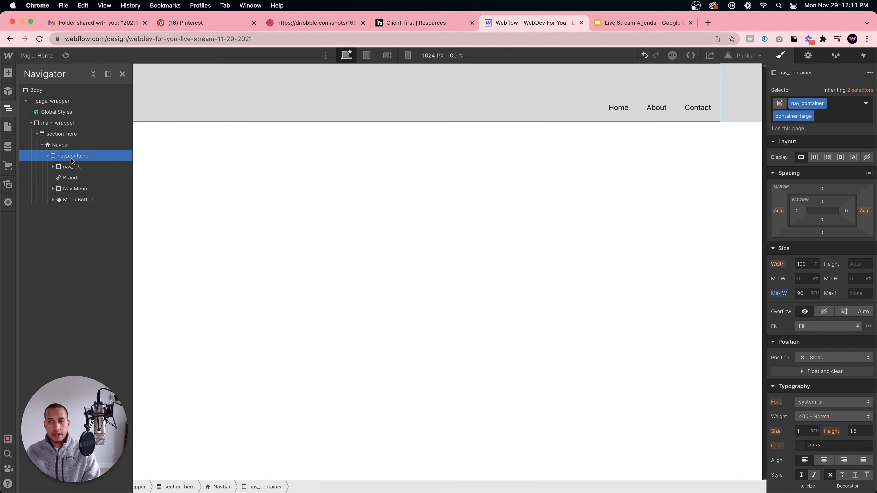
{"action": "left_click", "coordinate": [72, 166]}
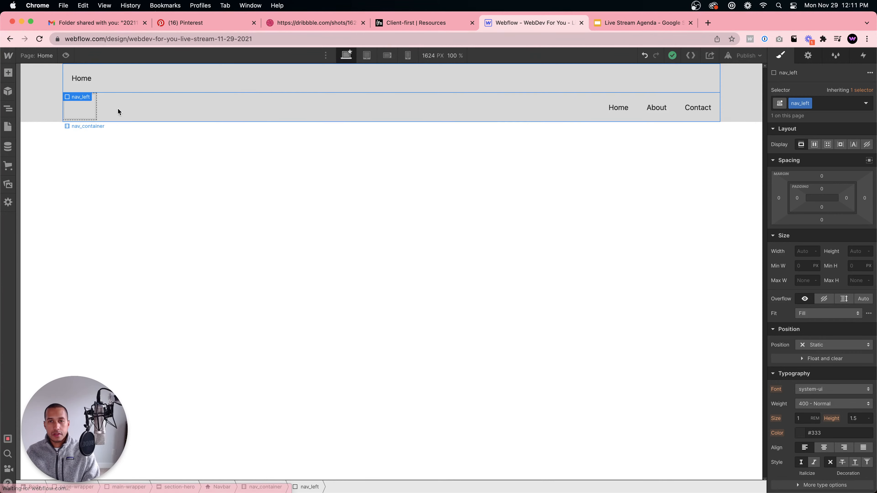
{"action": "left_click", "coordinate": [163, 109]}
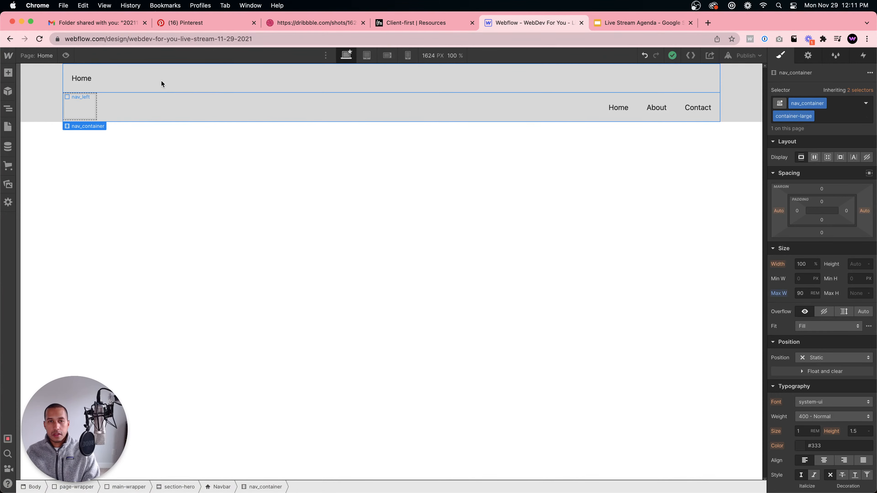
{"action": "key", "text": "Down"}
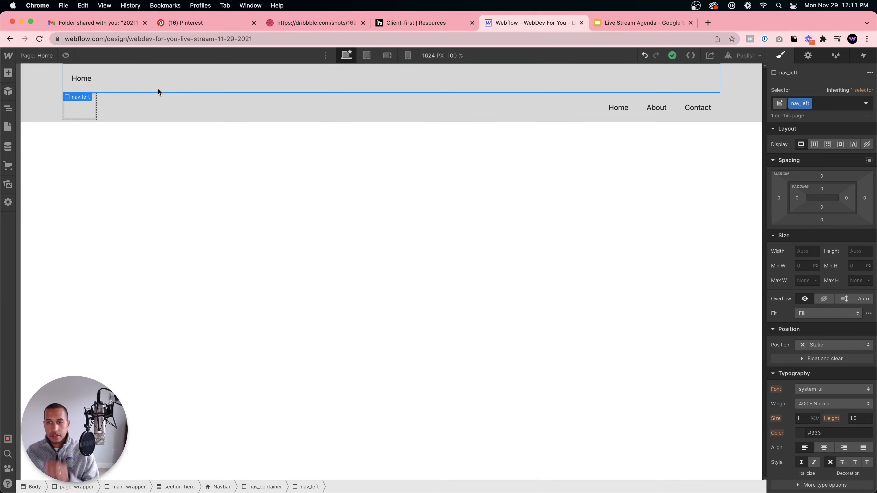
{"action": "left_click", "coordinate": [143, 101]}
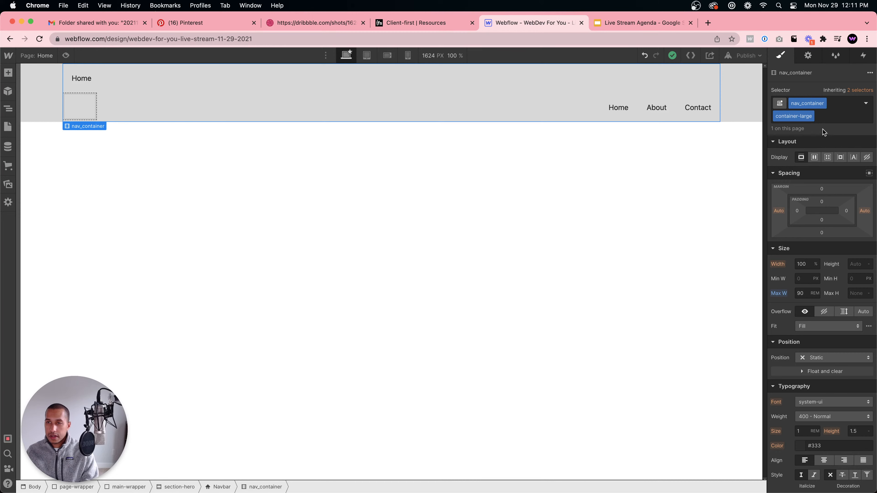
Remove the container-large class from nav_container and give it a 90rem max width.
{"action": "left_click", "coordinate": [811, 116]}
{"action": "left_click", "coordinate": [807, 151]}
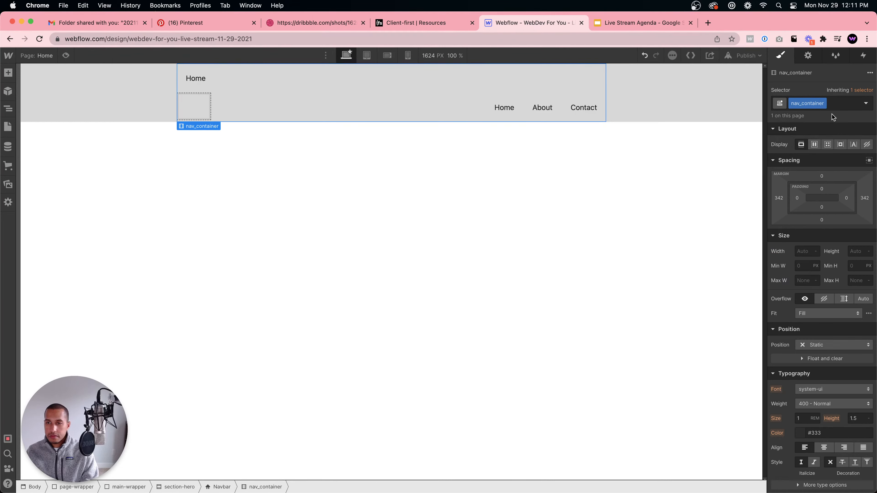
{"action": "left_click", "coordinate": [802, 279]}
{"action": "type", "text": "90"}
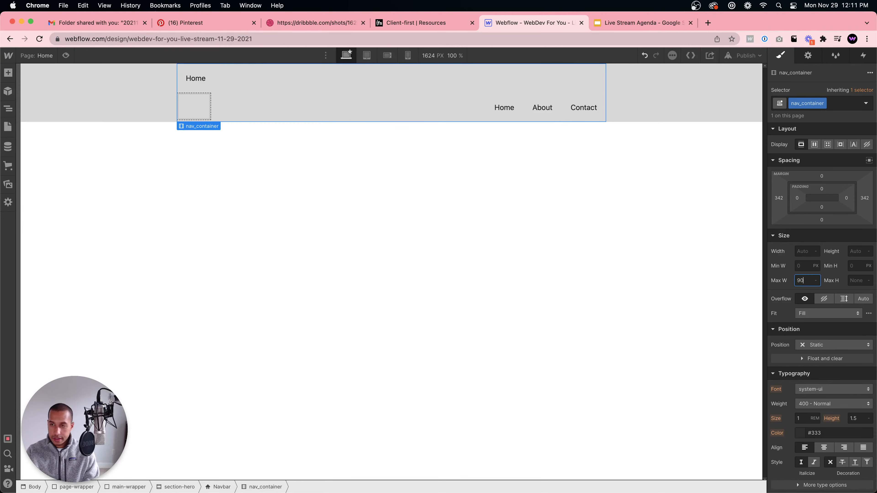
{"action": "type", "text": "rem"}
{"action": "key", "text": "Return"}
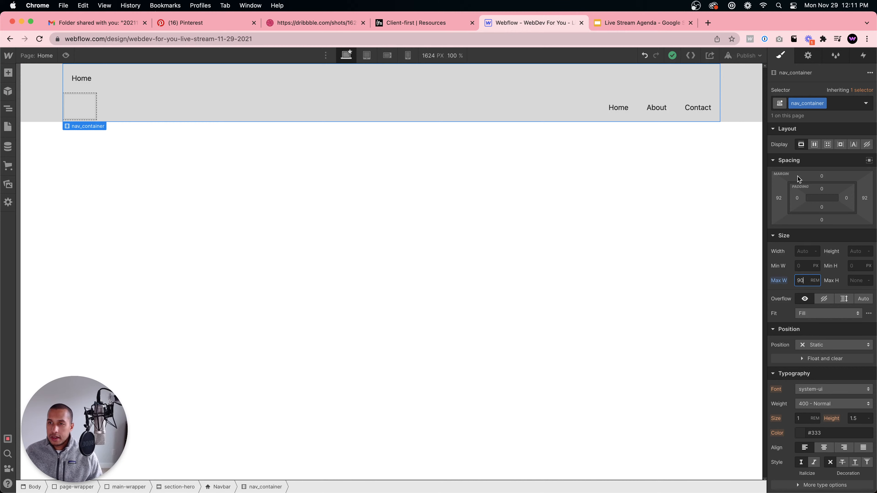
Make nav_container a flex row with space-between justification.
{"action": "left_click", "coordinate": [814, 144]}
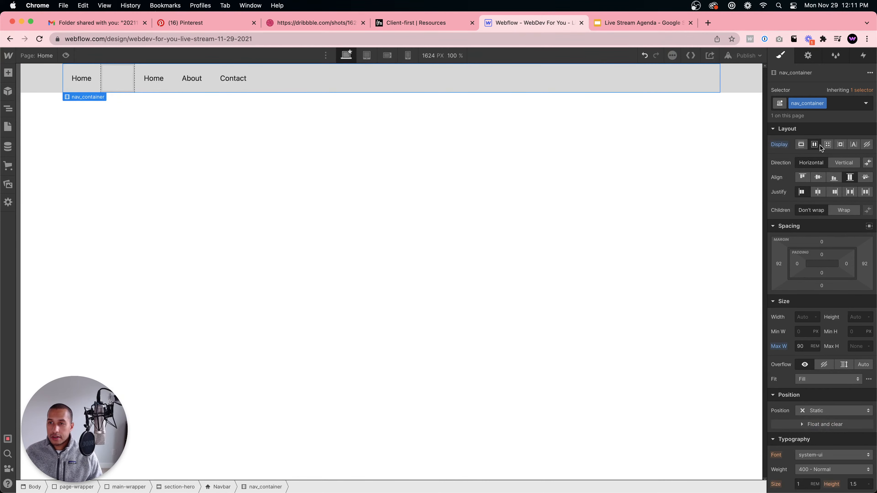
{"action": "left_click", "coordinate": [849, 192]}
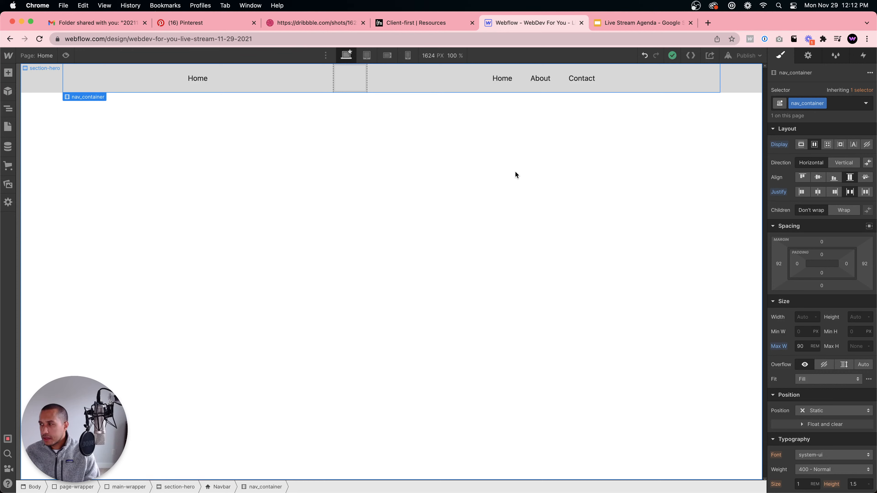
Google 'webflow new design system' in a new tab, then return to the Webflow Designer.
{"action": "key", "text": "super+t"}
{"action": "type", "text": "web"}
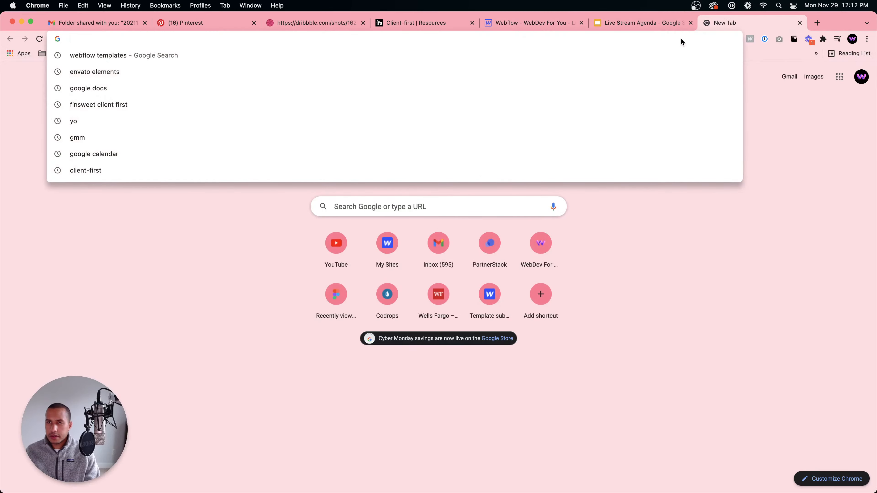
{"action": "type", "text": "flow new design"}
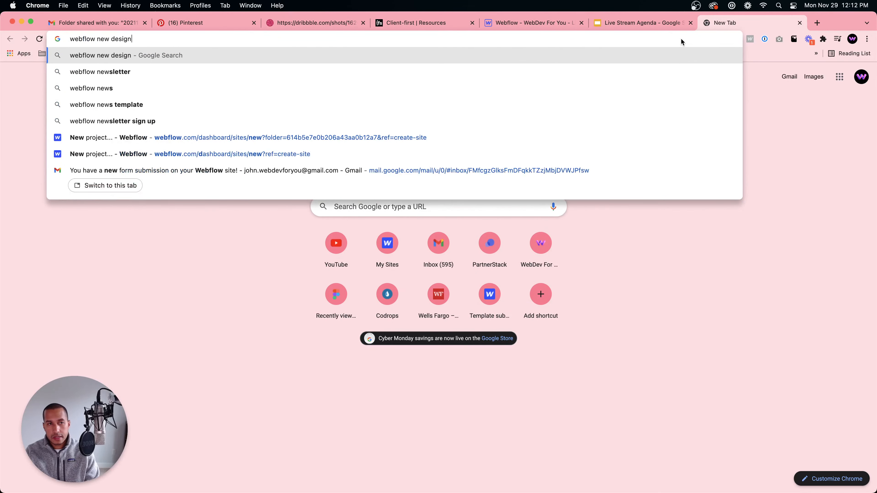
{"action": "type", "text": " system"}
{"action": "key", "text": "Return"}
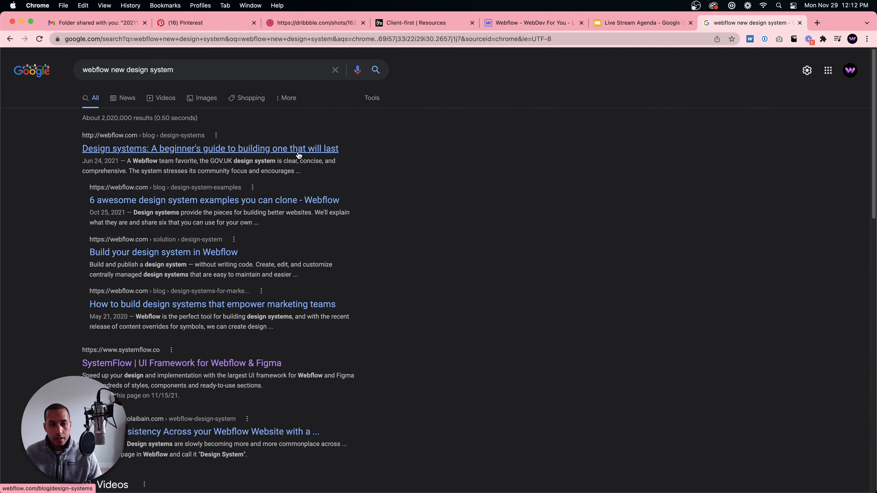
{"action": "scroll", "coordinate": [299, 156], "scroll_direction": "down", "scroll_amount": 2}
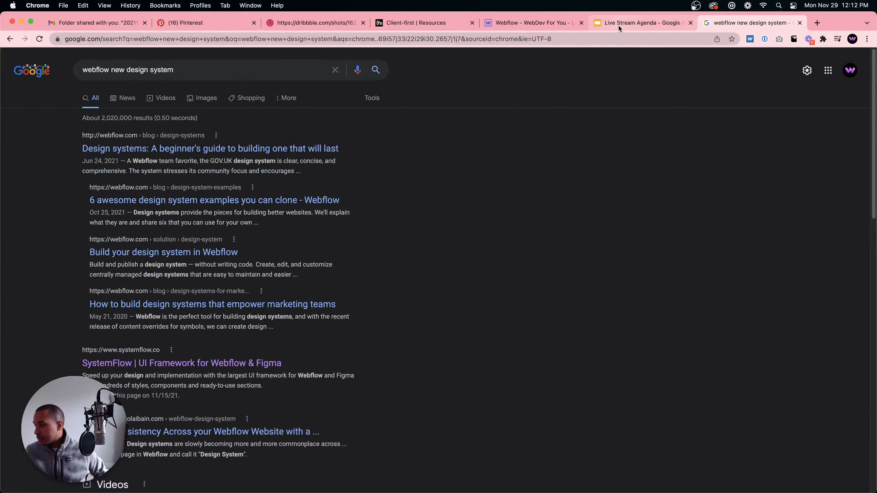
{"action": "left_click", "coordinate": [618, 22]}
{"action": "left_click", "coordinate": [550, 24]}
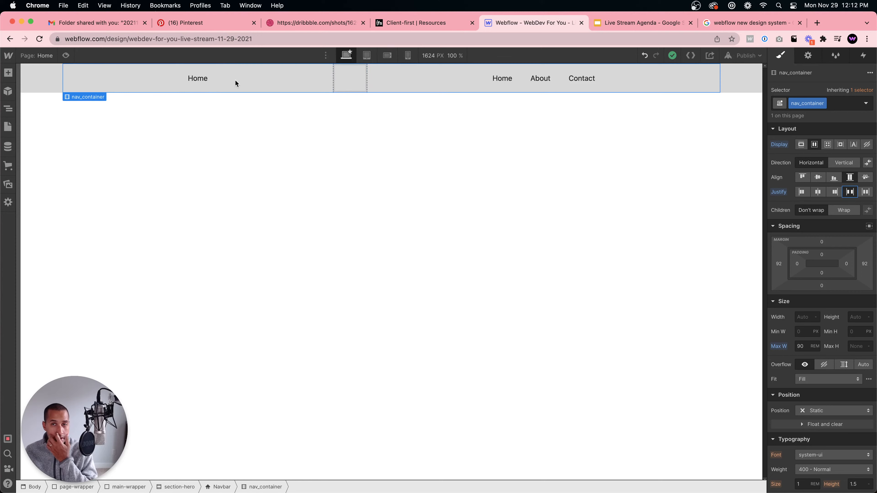
Centre nav_container's children, pin nav_left absolutely to the left, and make nav_container relative.
{"action": "left_click", "coordinate": [818, 192]}
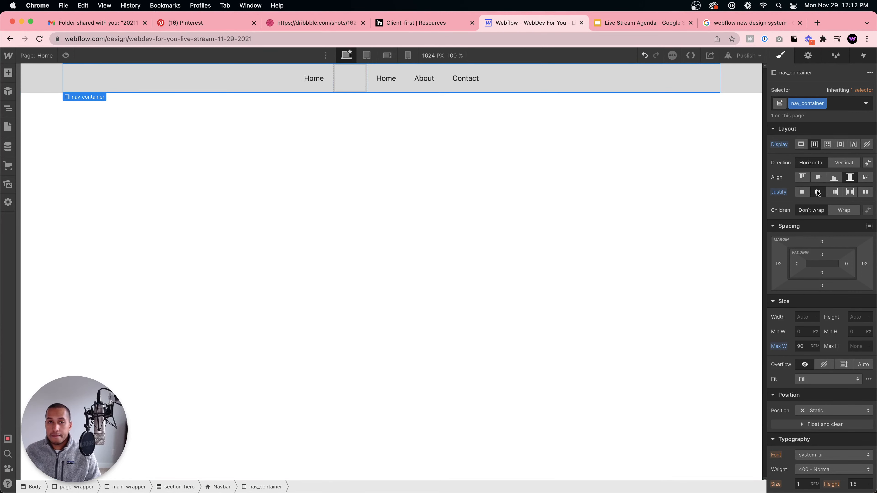
{"action": "left_click", "coordinate": [314, 78]}
{"action": "left_click", "coordinate": [309, 486]}
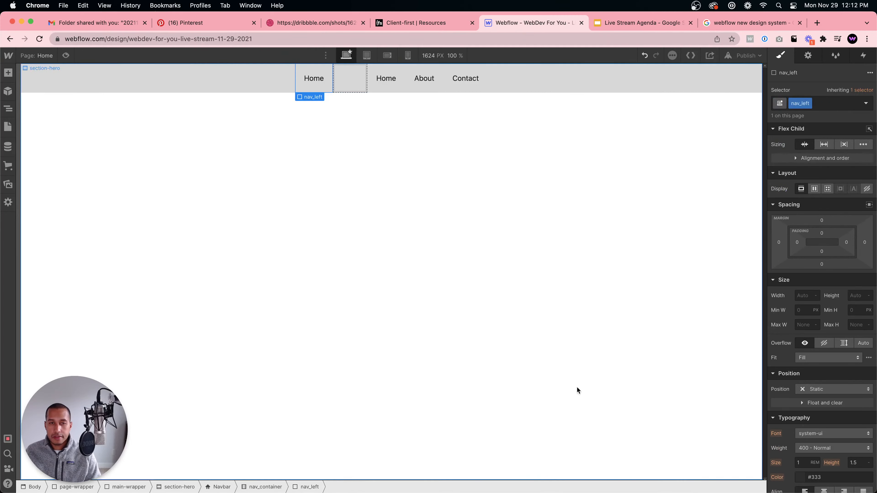
{"action": "left_click", "coordinate": [827, 389]}
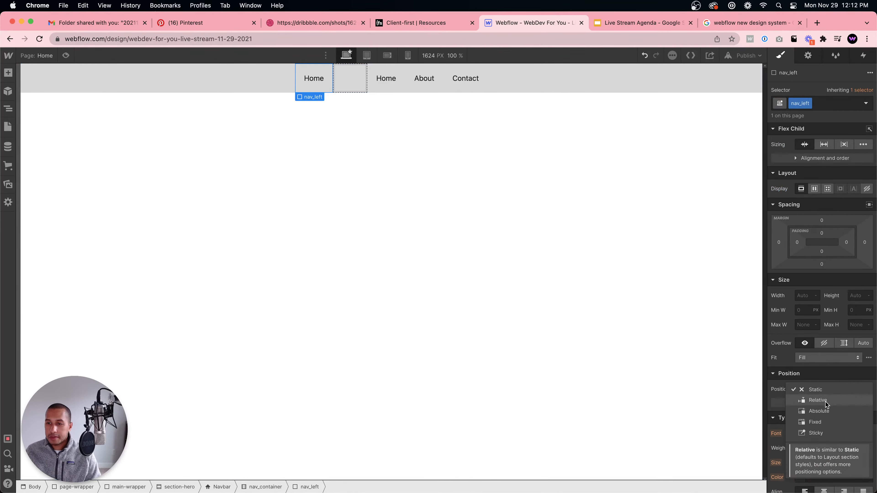
{"action": "left_click", "coordinate": [822, 411]}
{"action": "left_click", "coordinate": [834, 403]}
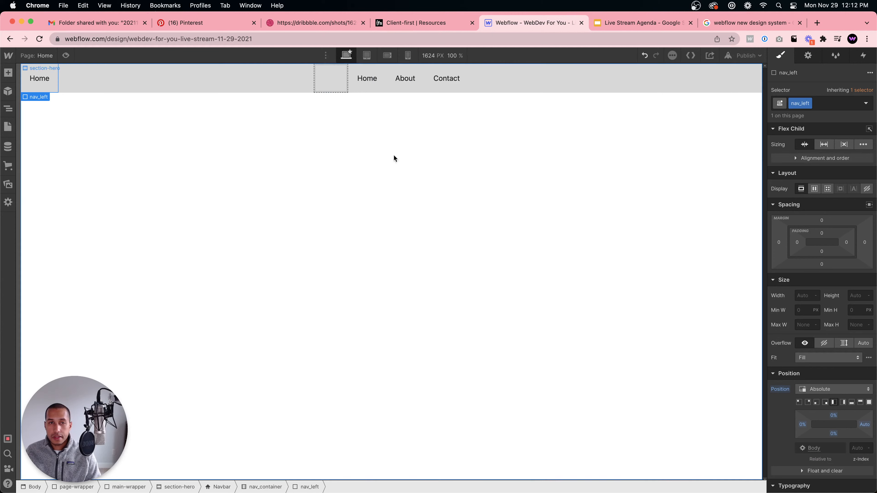
{"action": "left_click", "coordinate": [224, 86]}
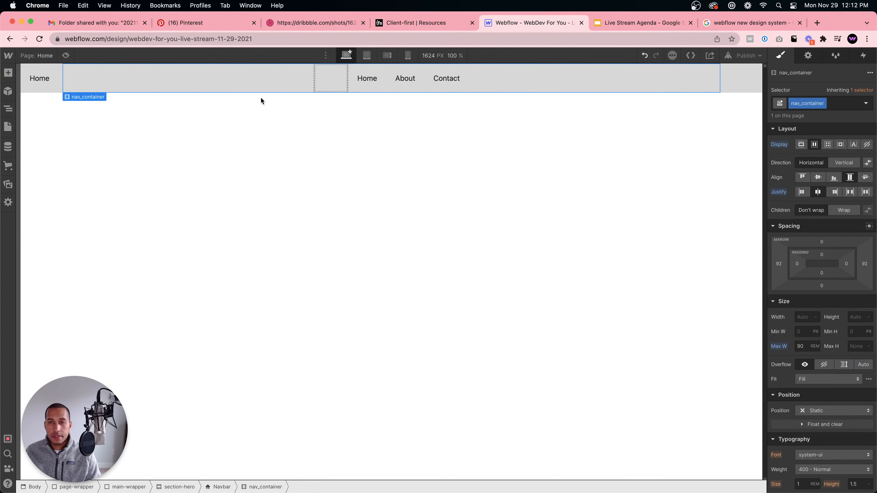
{"action": "left_click", "coordinate": [815, 411]}
{"action": "left_click", "coordinate": [819, 417]}
Duplicate the Home link in nav_left, then class the Nav Menu nav_right and pin it absolutely right.
{"action": "left_click", "coordinate": [84, 82]}
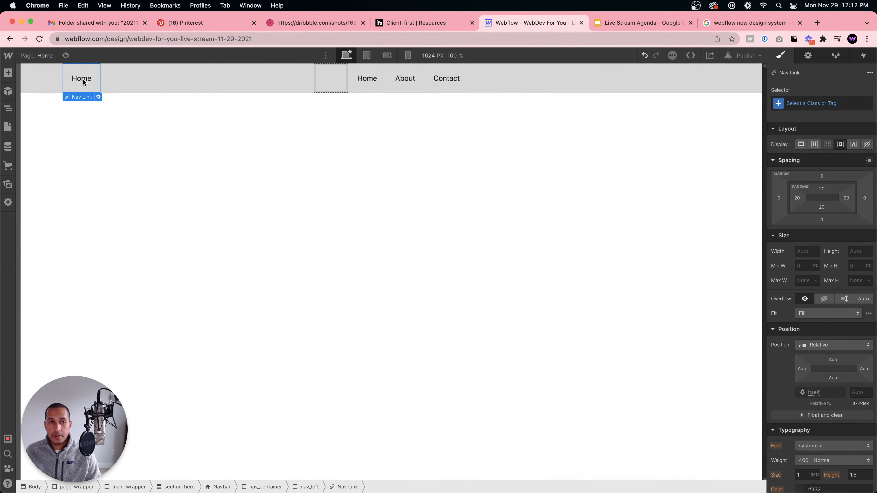
{"action": "key", "text": "cmd+v"}
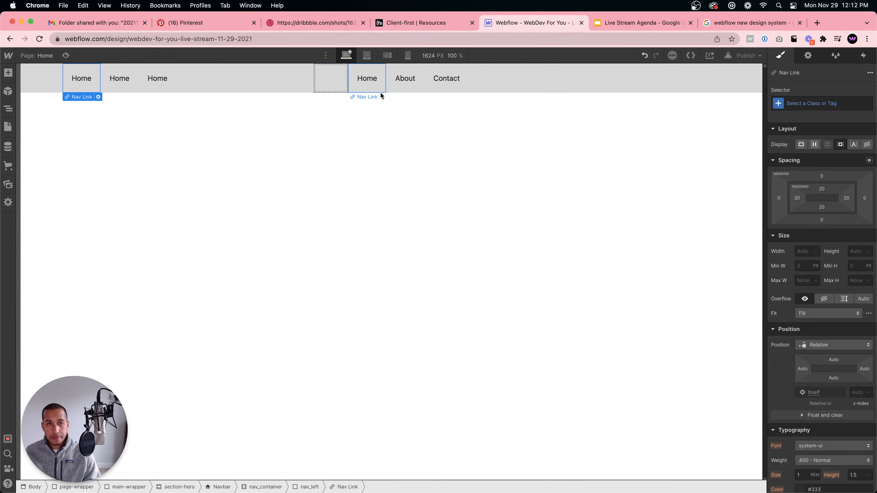
{"action": "left_click", "coordinate": [382, 86]}
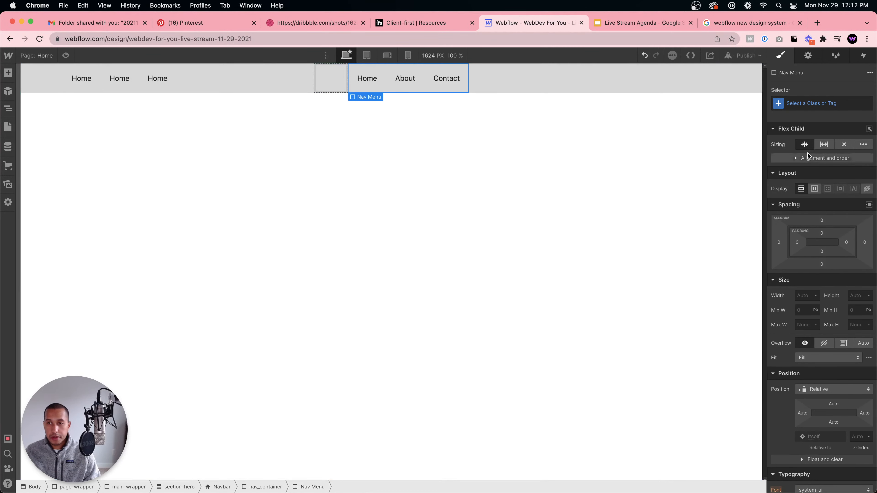
{"action": "left_click", "coordinate": [816, 103]}
{"action": "type", "text": "right"}
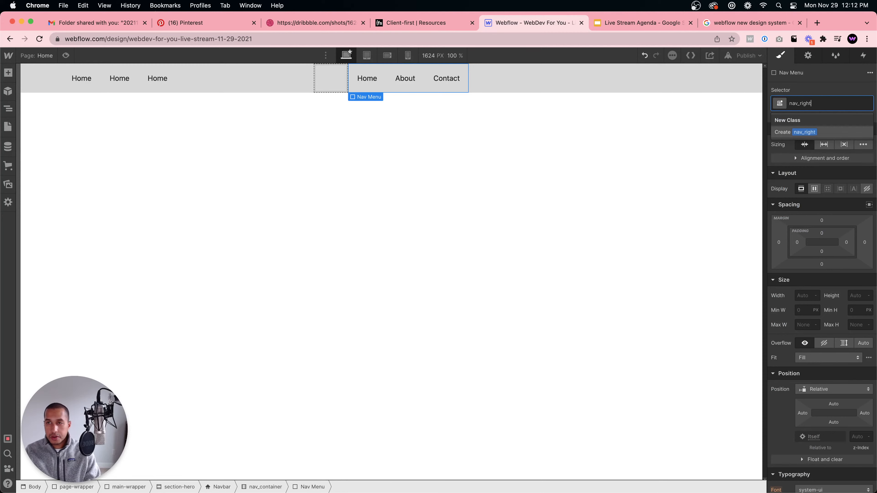
{"action": "key", "text": "Return"}
{"action": "left_click", "coordinate": [826, 396]}
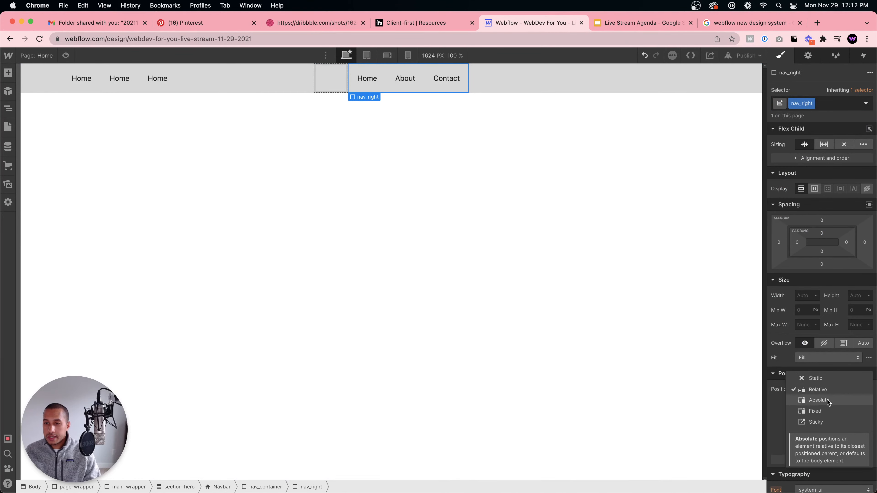
{"action": "left_click", "coordinate": [828, 400]}
{"action": "left_click", "coordinate": [842, 403]}
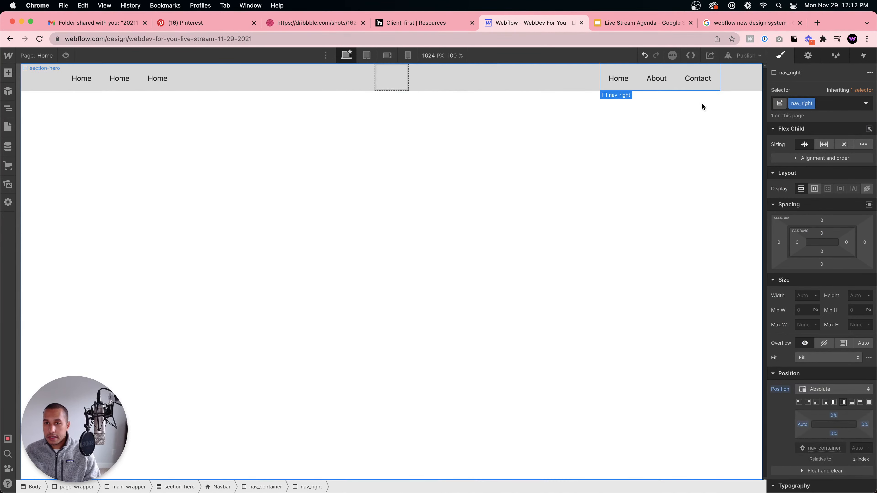
{"action": "left_click", "coordinate": [518, 83]}
{"action": "left_click", "coordinate": [397, 73]}
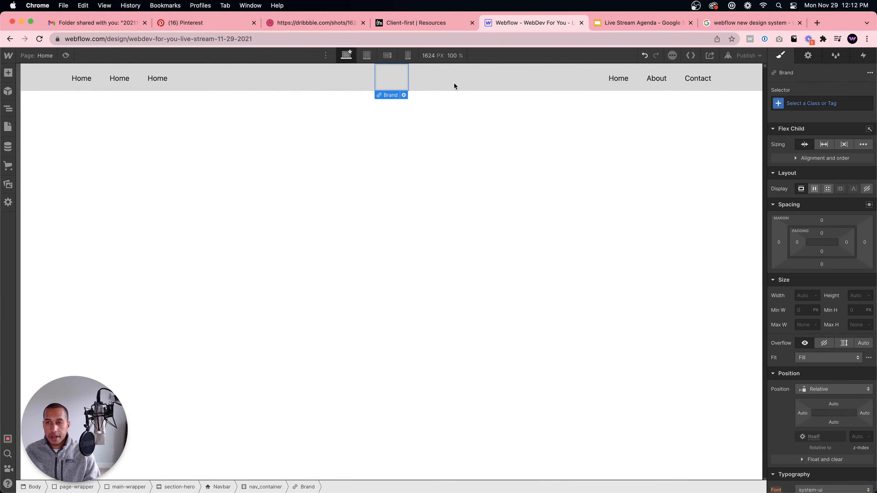
Give the Brand block the class nav_brand.
{"action": "left_click", "coordinate": [809, 103]}
{"action": "type", "text": "nav_bran"}
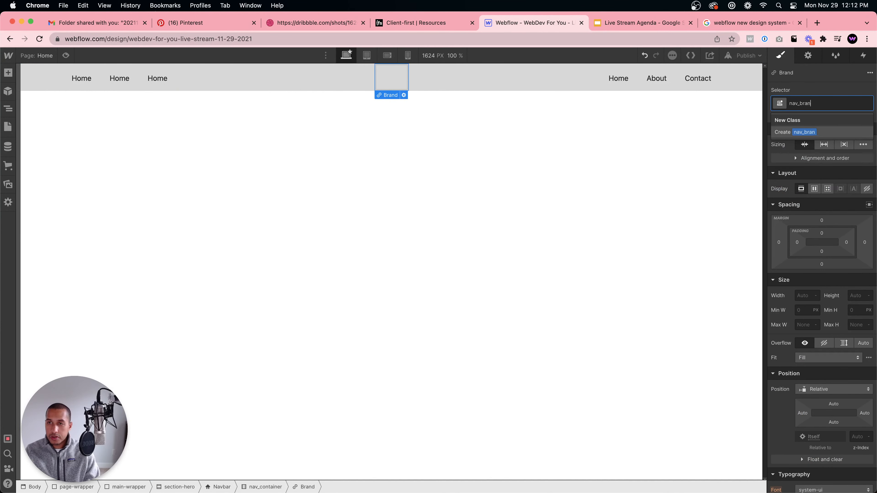
{"action": "type", "text": "d"}
{"action": "key", "text": "Return"}
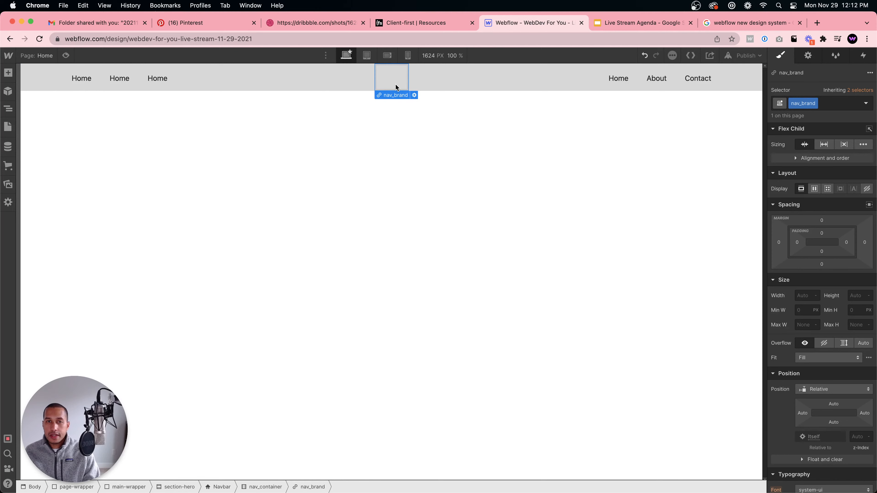
Add a Text Block inside nav_brand, then switch to the Google results tab.
{"action": "key", "text": "super+e"}
{"action": "type", "text": "tex"}
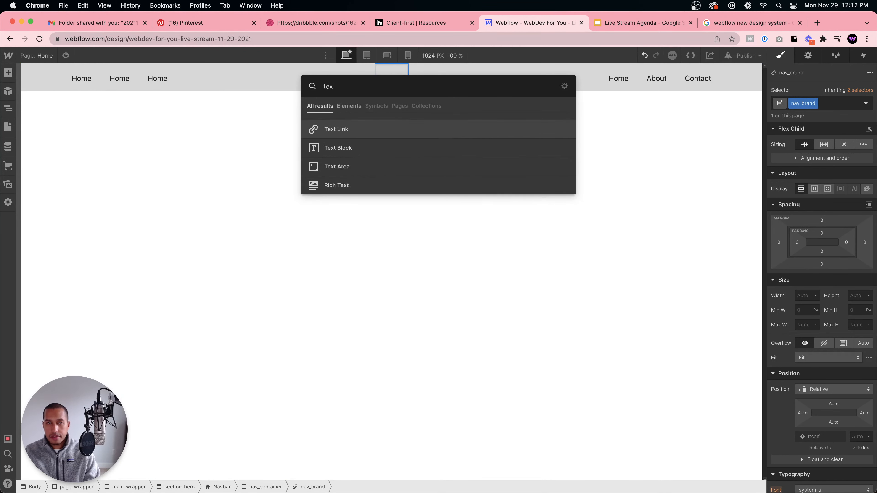
{"action": "type", "text": "t blok"}
{"action": "key", "text": "BackSpace"}
{"action": "key", "text": "BackSpace"}
{"action": "key", "text": "BackSpace"}
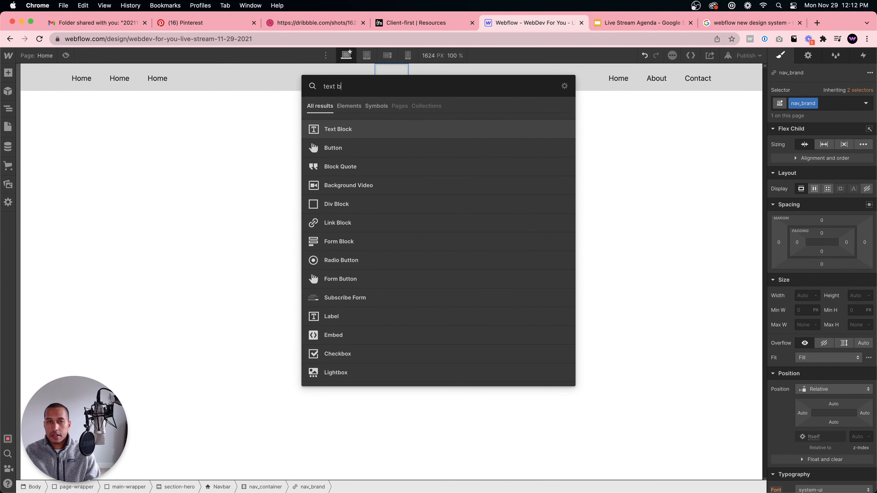
{"action": "type", "text": "l"}
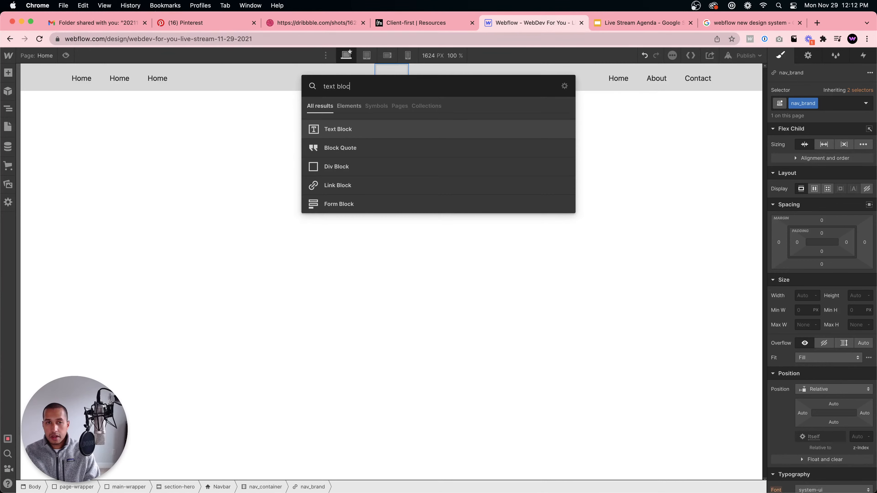
{"action": "type", "text": "oc"}
{"action": "key", "text": "Return"}
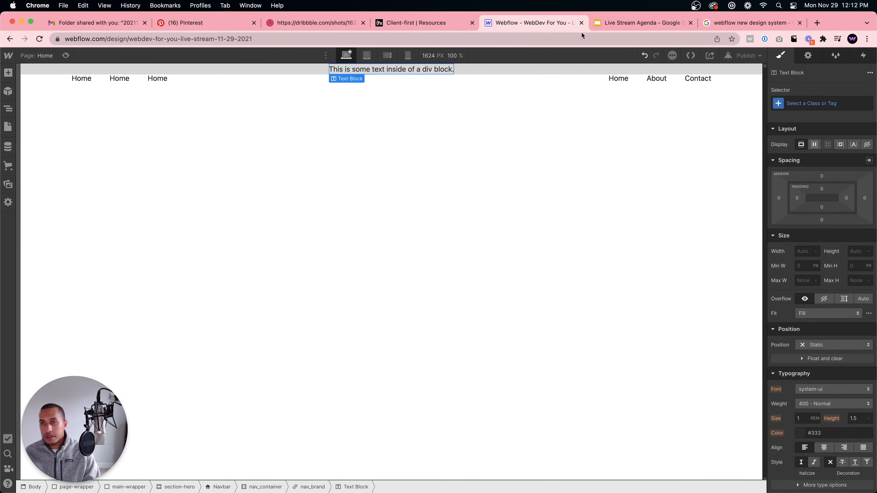
{"action": "left_click", "coordinate": [724, 24]}
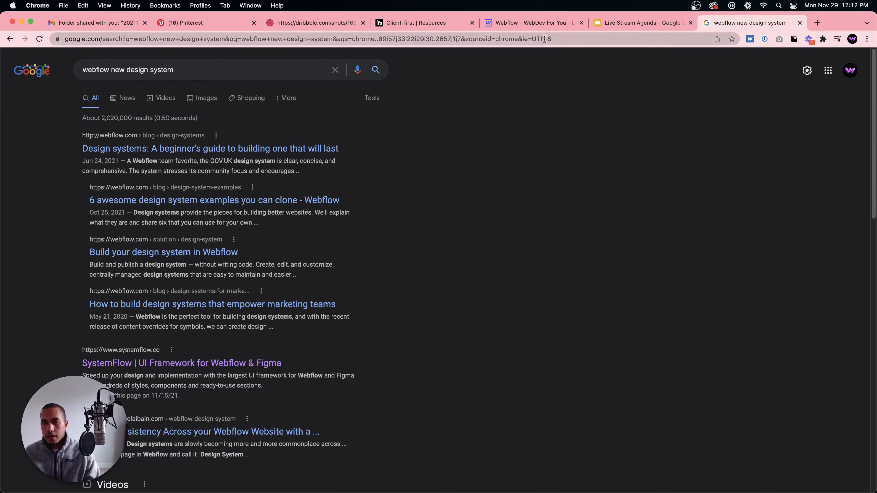
Close the 'webflow new design system' results tab and return to the Webflow Designer.
{"action": "key", "text": "super+w"}
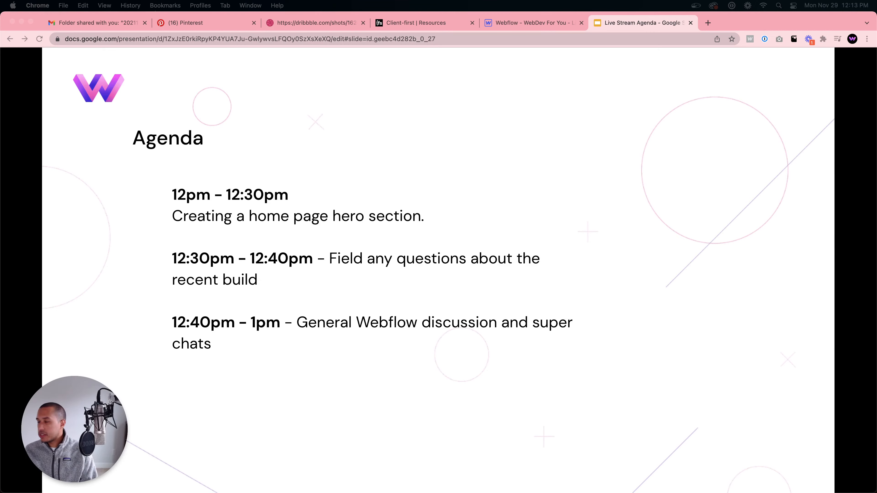
{"action": "left_click", "coordinate": [312, 23]}
{"action": "left_click", "coordinate": [518, 22]}
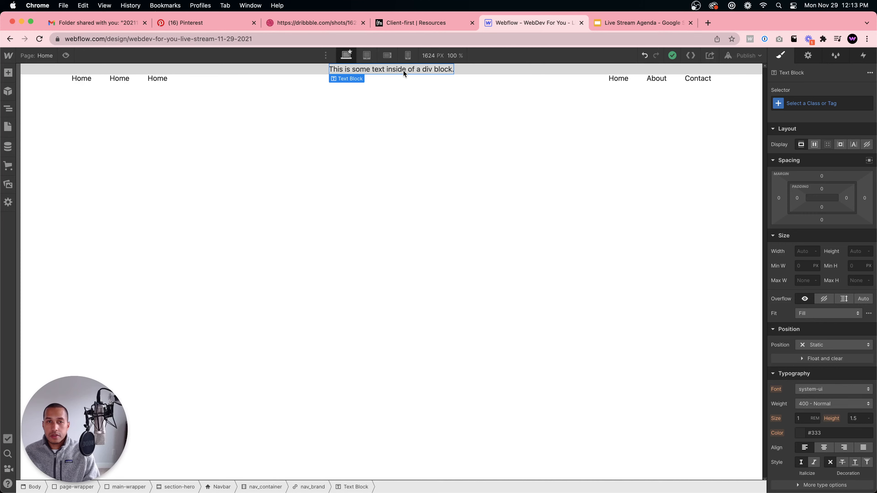
Class the text block nav_logo and set its font to Playfair Display.
{"action": "left_click", "coordinate": [821, 104]}
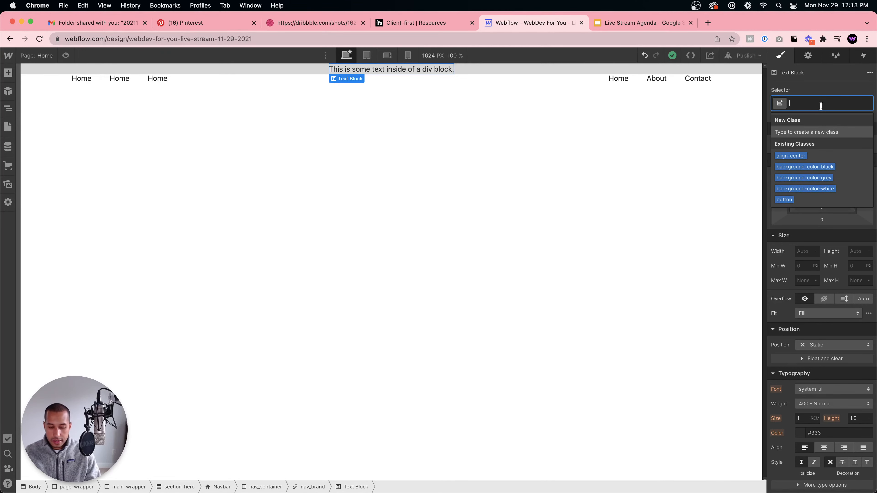
{"action": "type", "text": "nav_logo"}
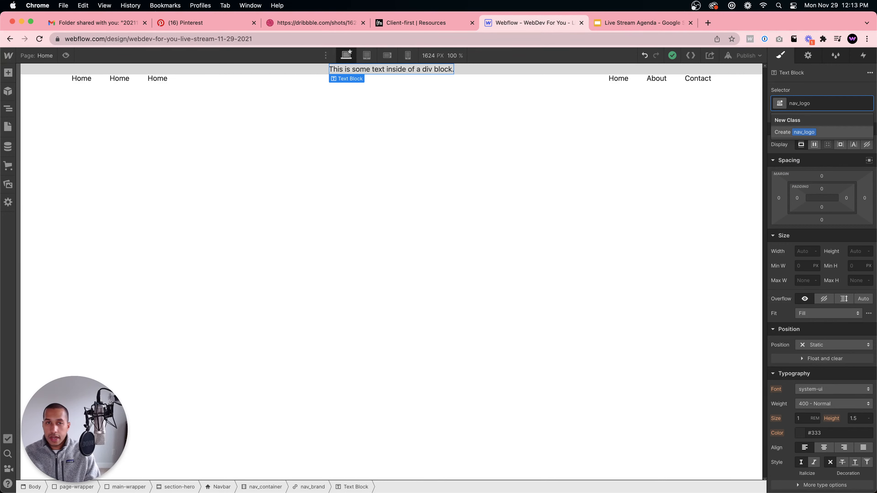
{"action": "key", "text": "Return"}
{"action": "left_click", "coordinate": [821, 346]}
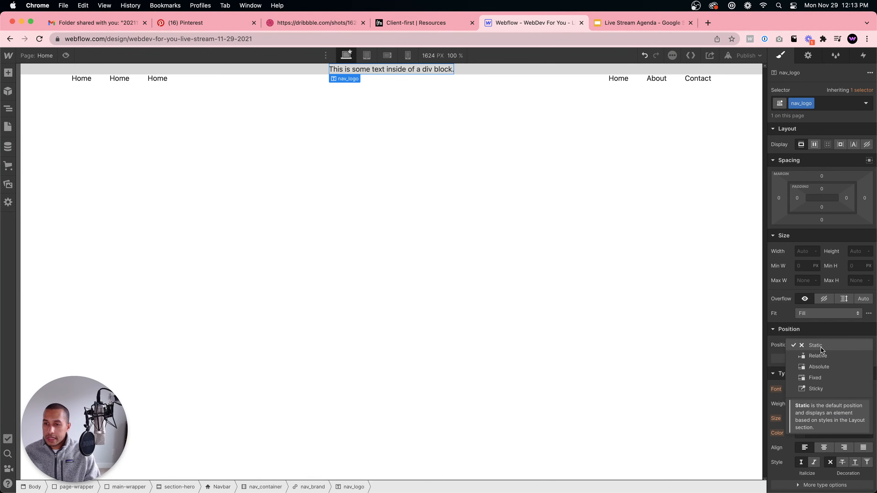
{"action": "left_click", "coordinate": [821, 347]}
{"action": "scroll", "coordinate": [821, 349], "scroll_direction": "down", "scroll_amount": 1}
{"action": "left_click", "coordinate": [828, 370]}
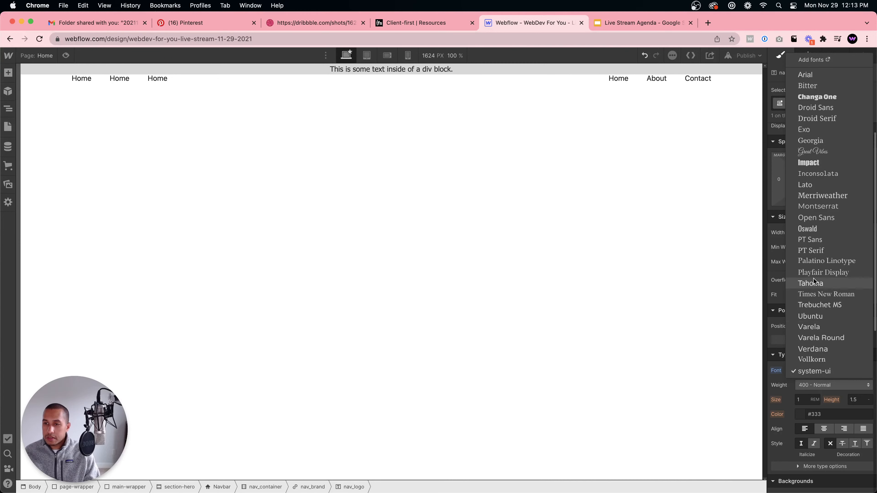
{"action": "left_click", "coordinate": [823, 272]}
Change the logo text to FASHION and set its font size to 2 REM.
{"action": "double_click", "coordinate": [432, 69]}
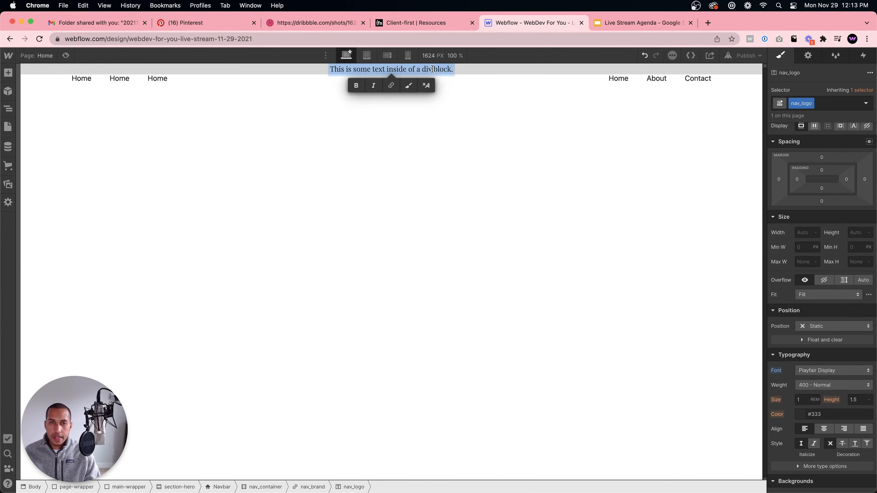
{"action": "type", "text": "FASHION"}
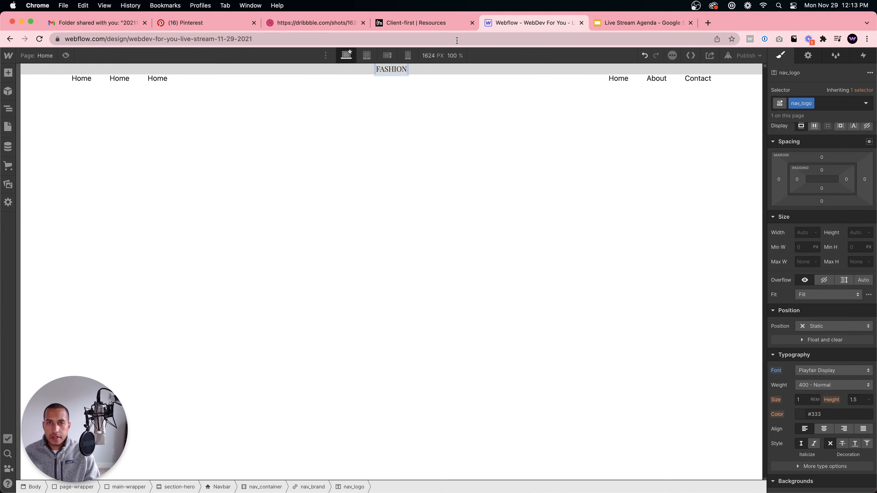
{"action": "left_click", "coordinate": [298, 24]}
{"action": "left_click", "coordinate": [524, 27]}
{"action": "left_click", "coordinate": [383, 72]}
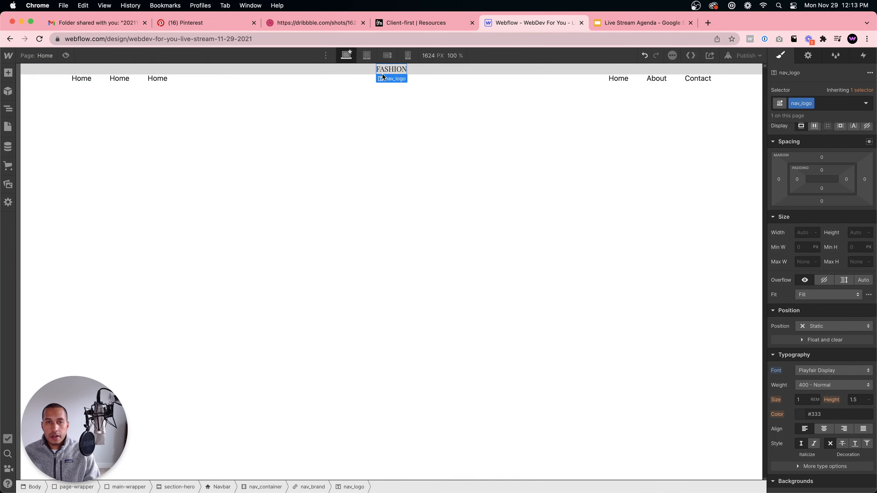
{"action": "left_click", "coordinate": [800, 399]}
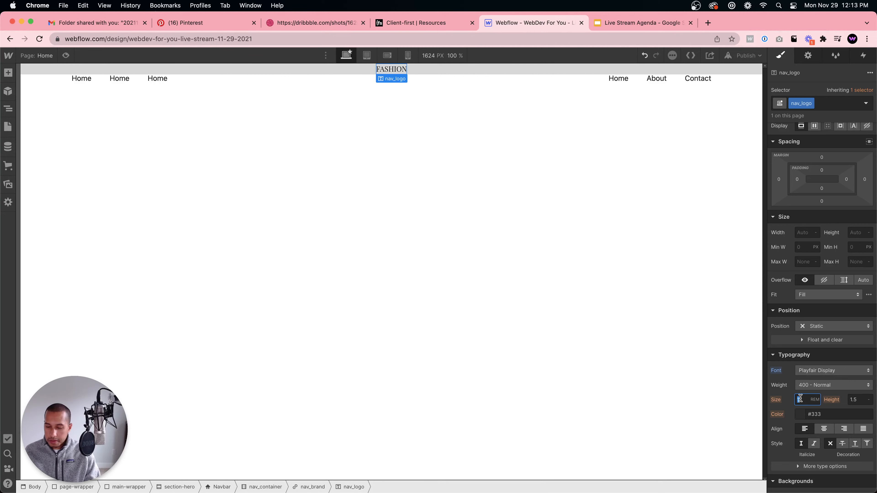
{"action": "type", "text": "3"}
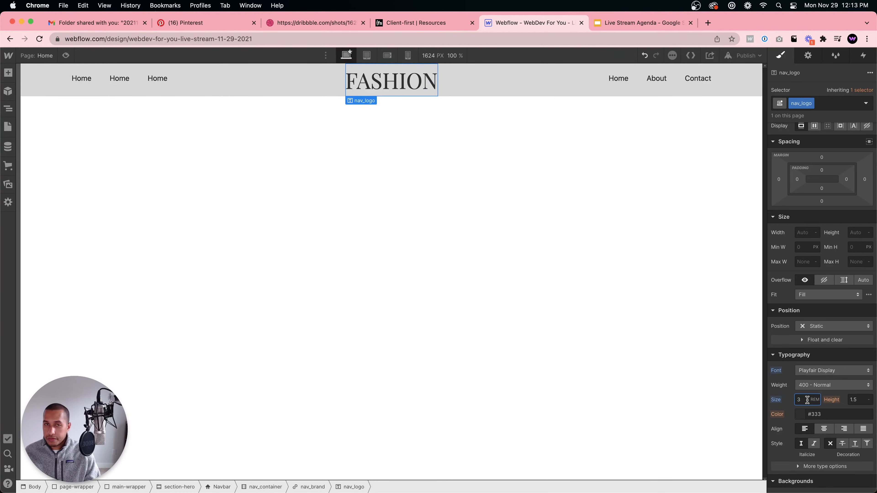
{"action": "key", "text": "BackSpace"}
{"action": "type", "text": "2"}
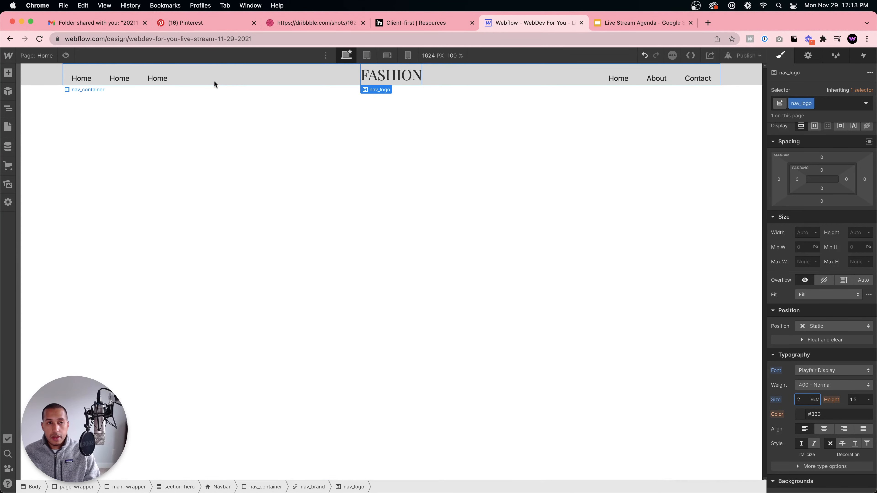
{"action": "left_click", "coordinate": [81, 78]}
Select the nav_left group holding the three Home links.
{"action": "left_click", "coordinate": [39, 78]}
{"action": "left_click", "coordinate": [120, 78]}
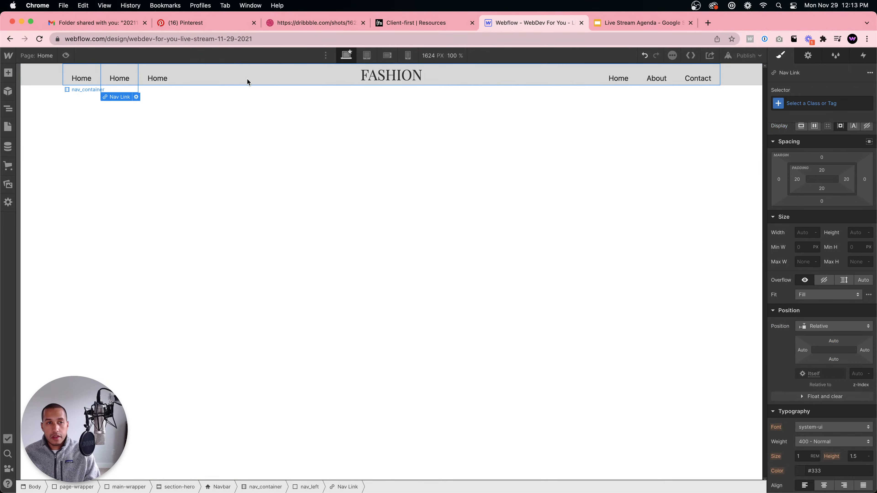
{"action": "left_click", "coordinate": [84, 89]}
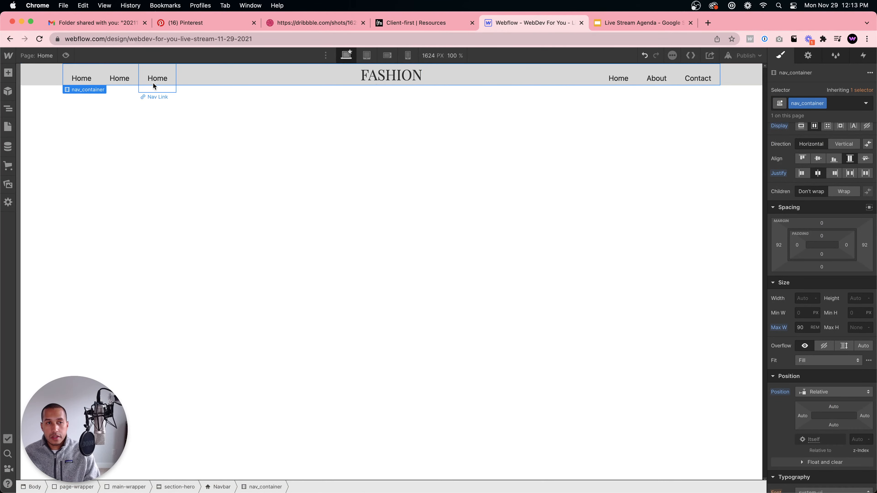
{"action": "left_click", "coordinate": [46, 77]}
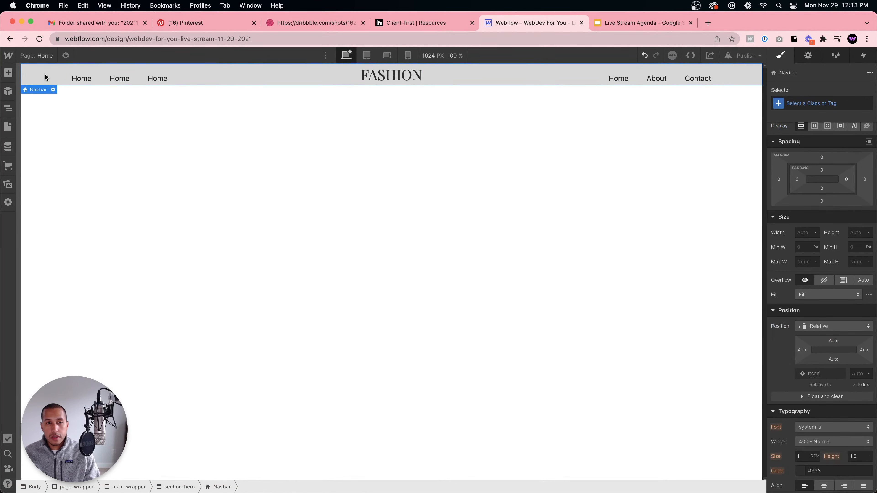
{"action": "left_click", "coordinate": [168, 79]}
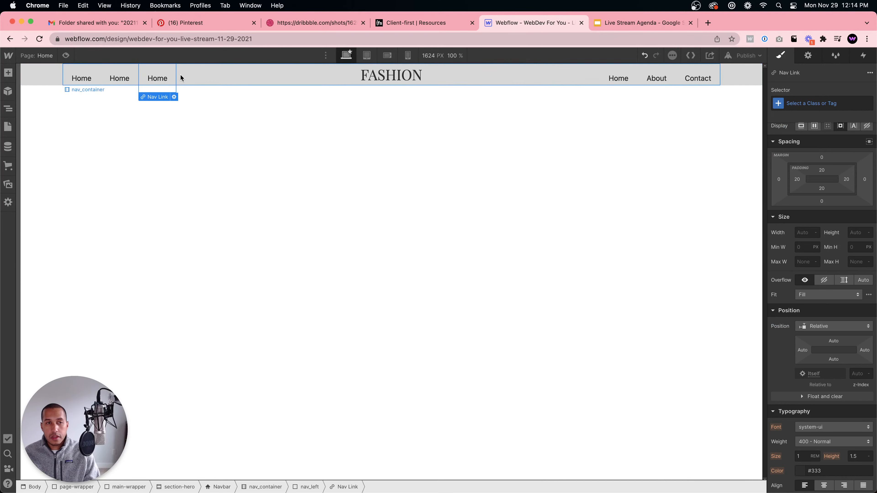
{"action": "left_click", "coordinate": [307, 487]}
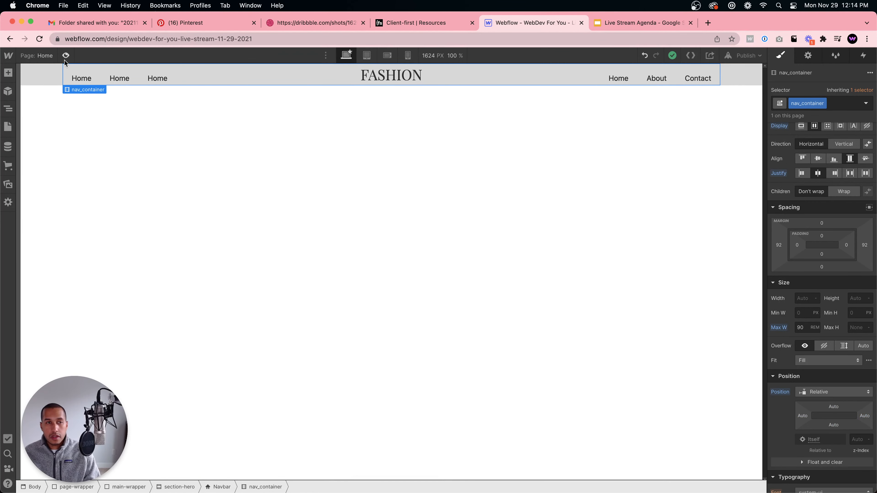
{"action": "left_click", "coordinate": [47, 85]}
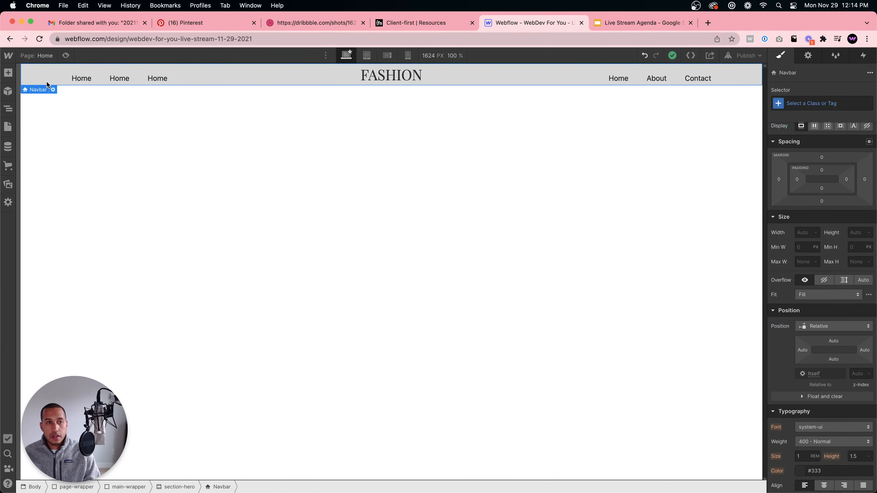
{"action": "left_click", "coordinate": [85, 79]}
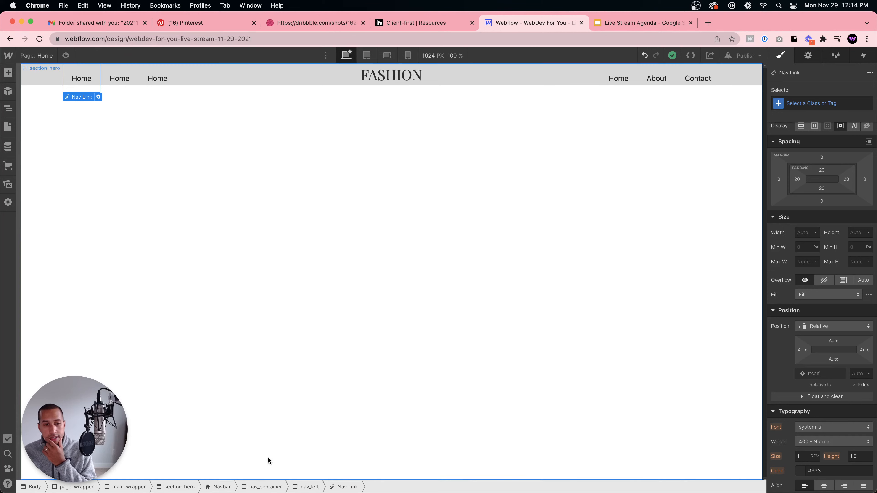
{"action": "left_click", "coordinate": [310, 487]}
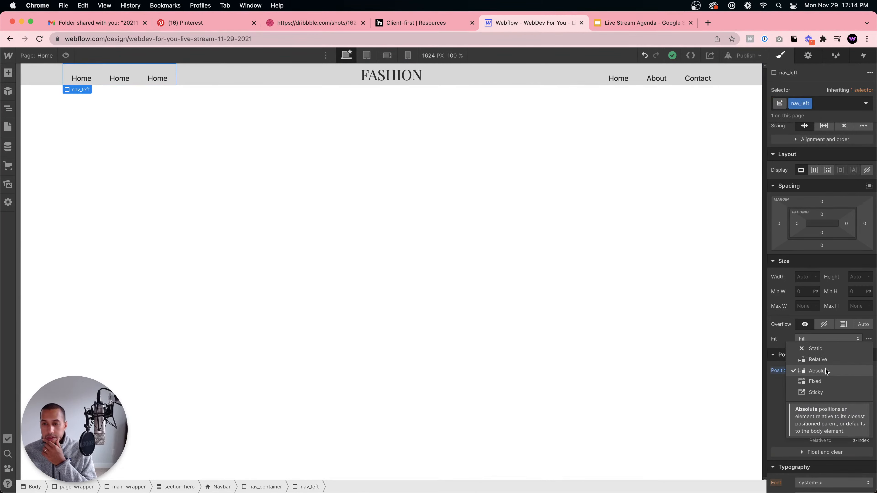
Switch nav_left from Absolute to Relative position, trying and undoing Grow sizing.
{"action": "left_click", "coordinate": [828, 372]}
{"action": "left_click", "coordinate": [825, 362]}
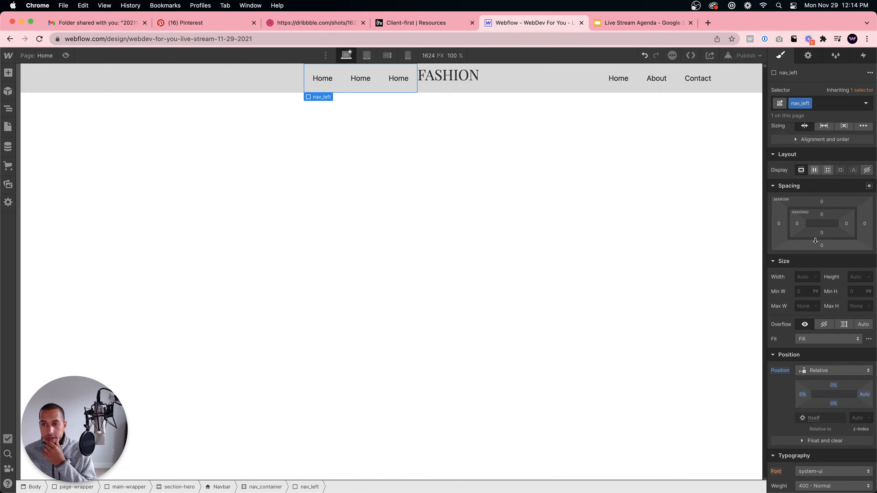
{"action": "left_click", "coordinate": [819, 127]}
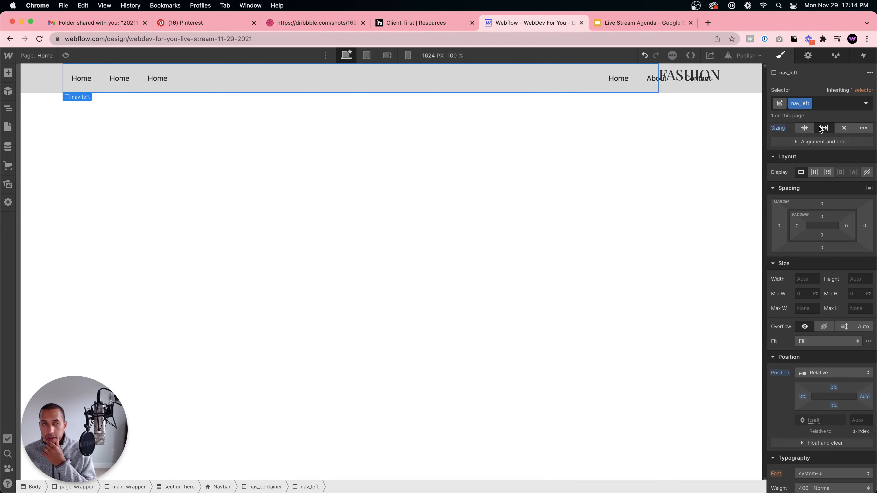
{"action": "key", "text": "super+z"}
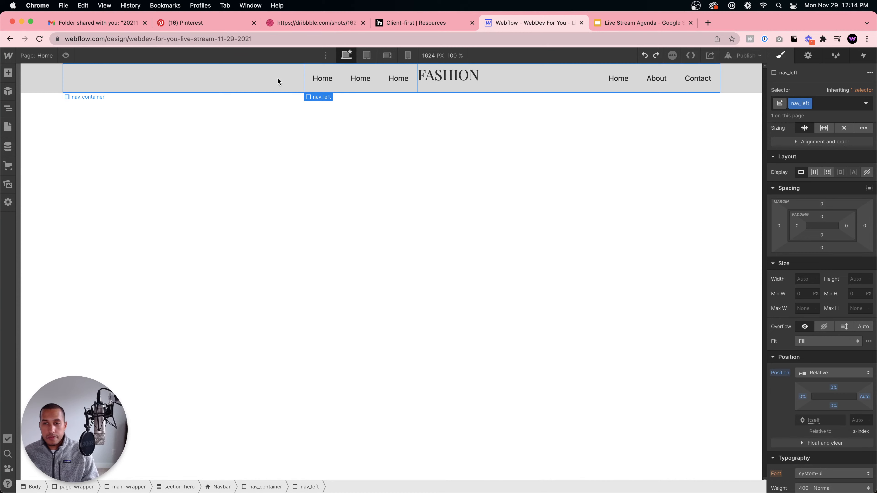
{"action": "left_click", "coordinate": [250, 80]}
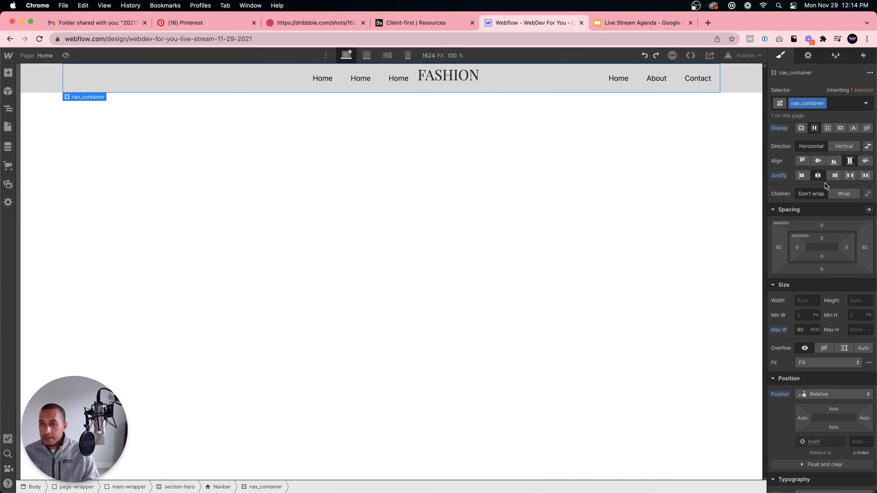
Set nav_container Justify to space-between and reset nav_right's position offsets to 0%.
{"action": "left_click", "coordinate": [847, 176]}
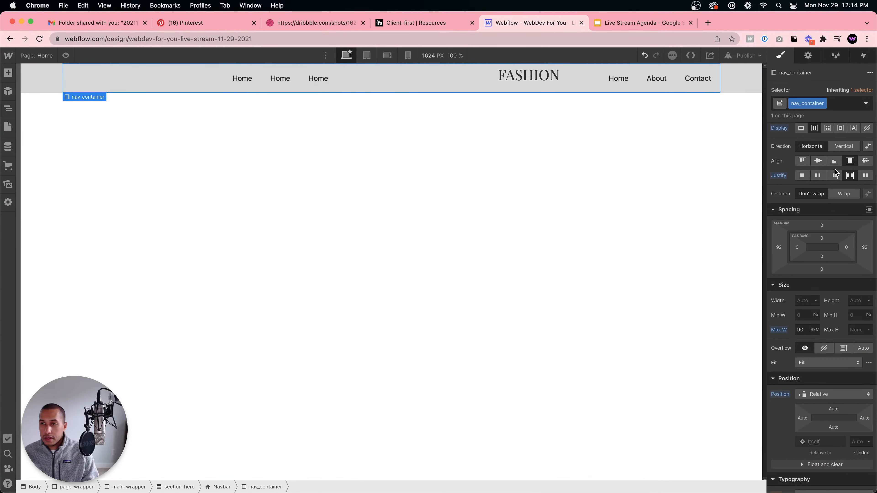
{"action": "left_click", "coordinate": [656, 78]}
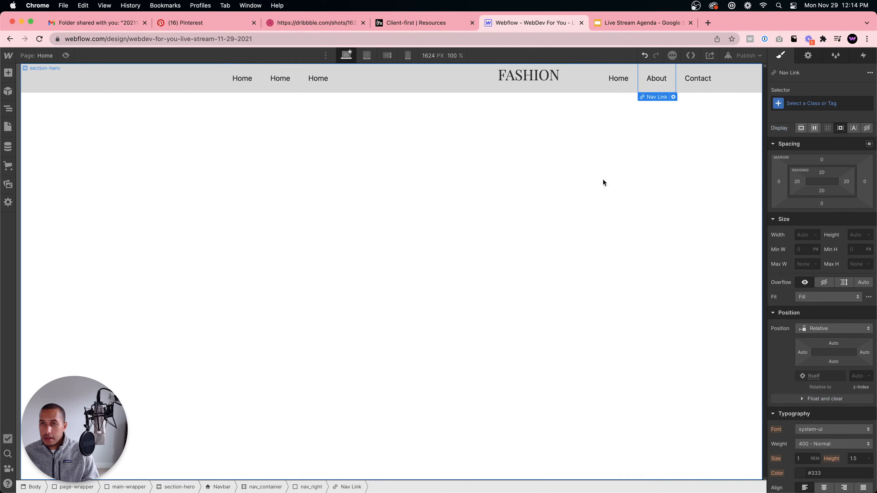
{"action": "left_click", "coordinate": [310, 486]}
{"action": "left_click", "coordinate": [834, 372]}
{"action": "left_click", "coordinate": [834, 366]}
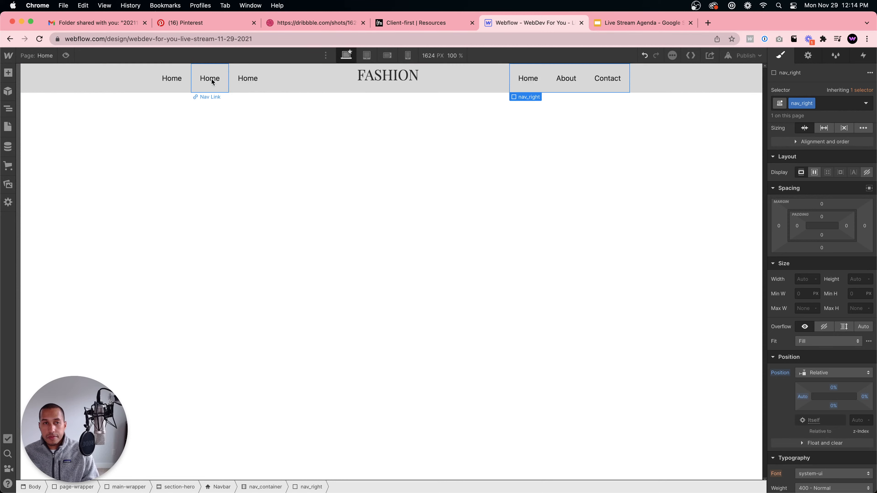
{"action": "left_click", "coordinate": [334, 76]}
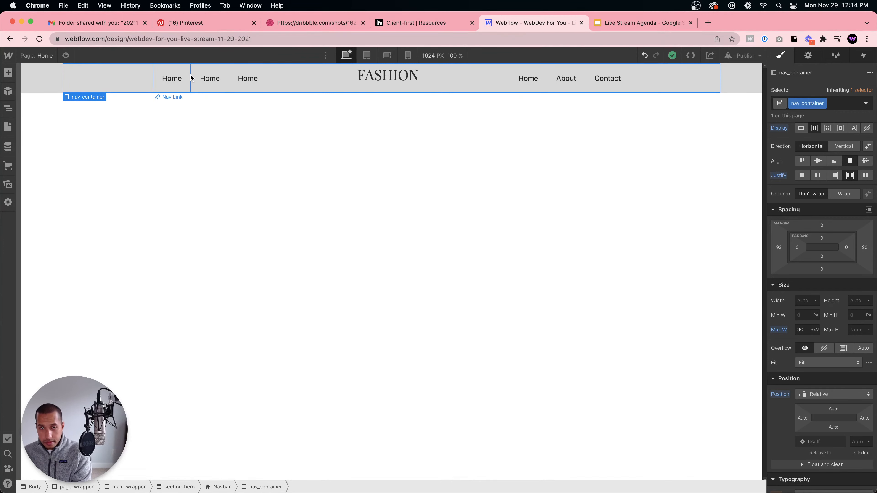
Vertically centre the nav_container items and make nav_left absolutely positioned.
{"action": "left_click", "coordinate": [821, 161]}
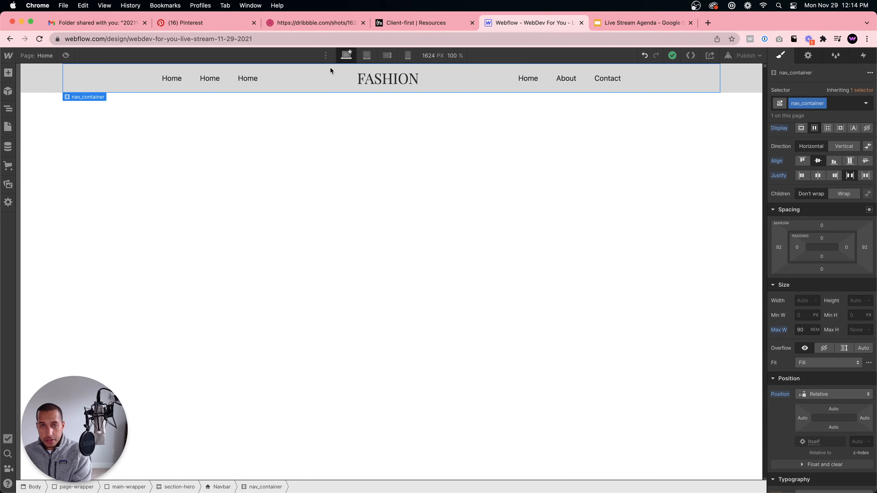
{"action": "left_click", "coordinate": [159, 80]}
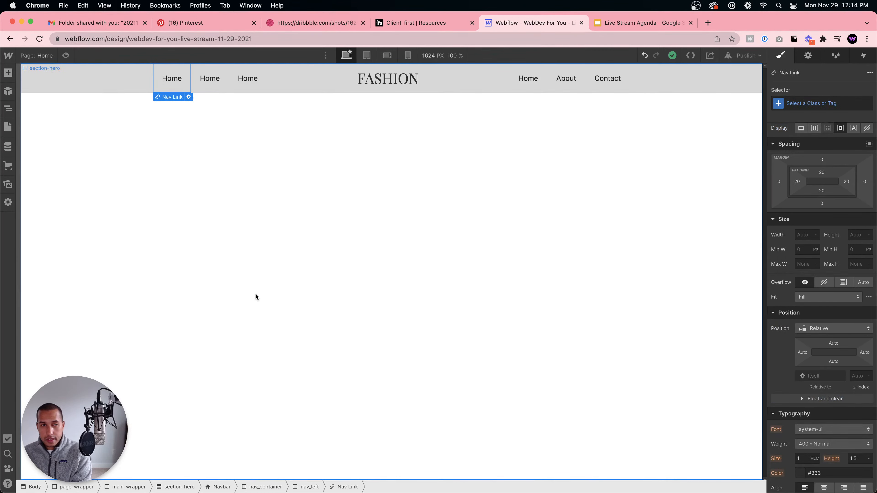
{"action": "left_click", "coordinate": [309, 486]}
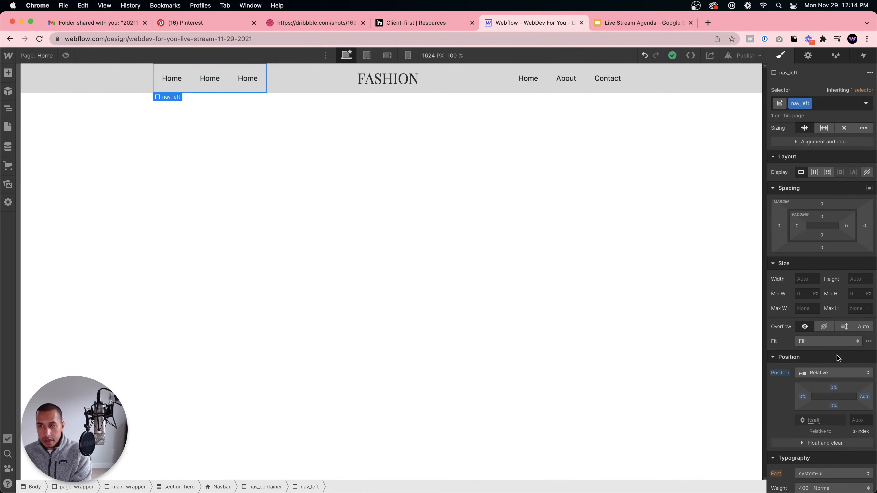
{"action": "left_click", "coordinate": [845, 372]}
{"action": "left_click", "coordinate": [845, 383]}
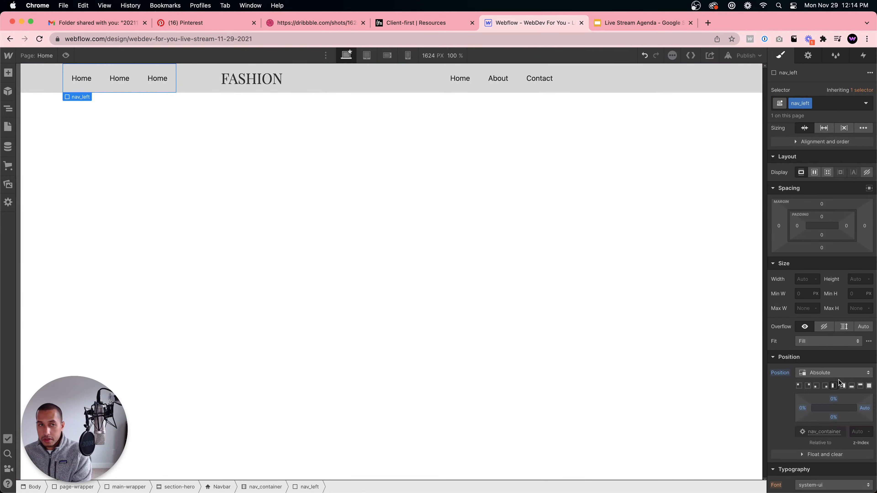
Make nav_right absolutely positioned as well.
{"action": "left_click", "coordinate": [486, 84]}
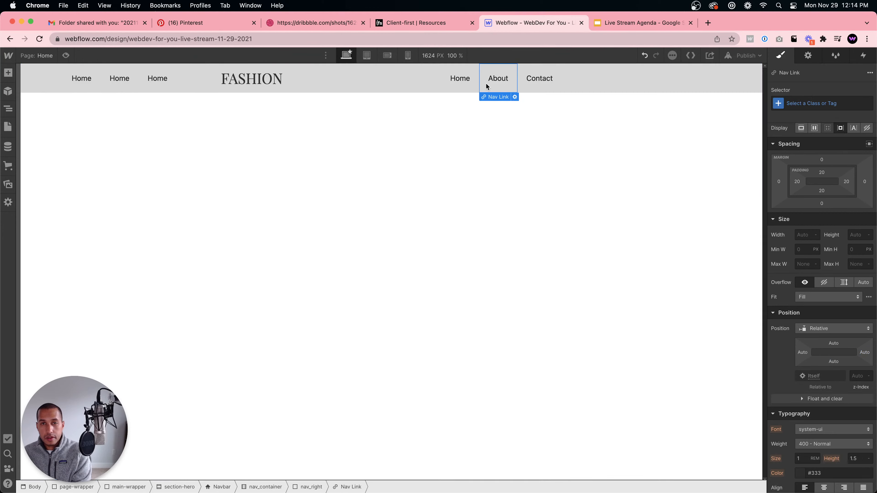
{"action": "left_click", "coordinate": [307, 486]}
{"action": "left_click", "coordinate": [831, 373]}
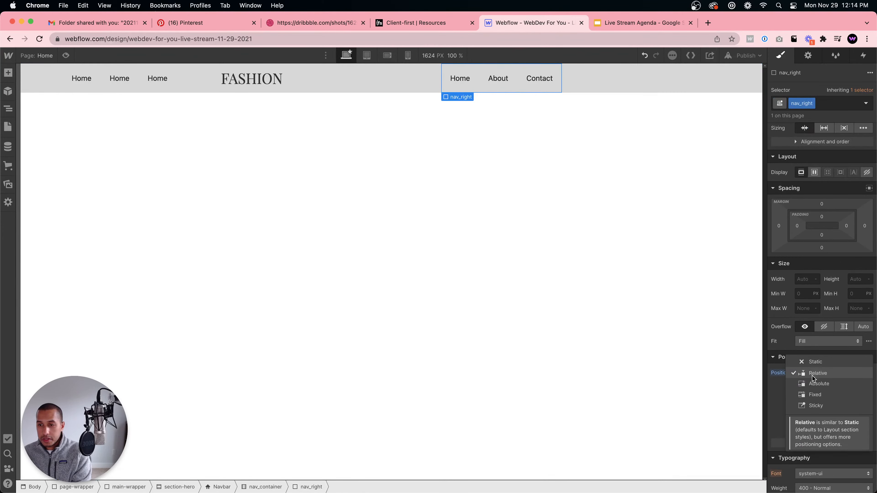
{"action": "left_click", "coordinate": [825, 384]}
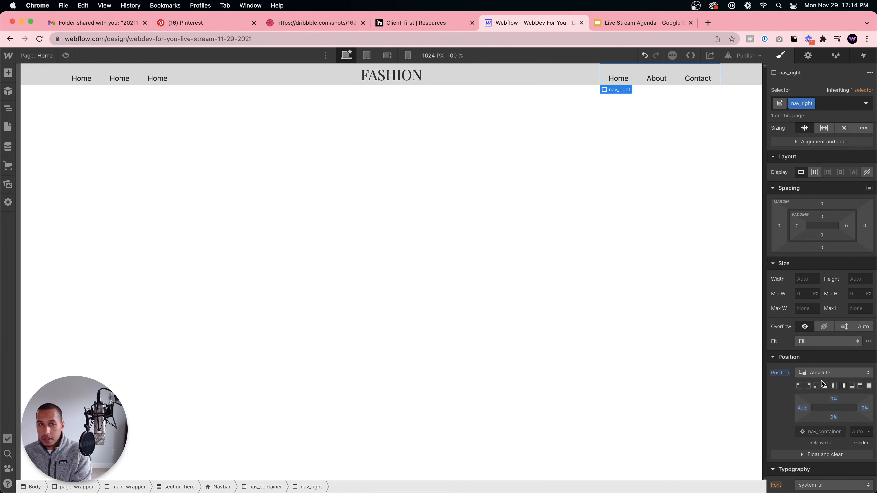
{"action": "left_click", "coordinate": [733, 72]}
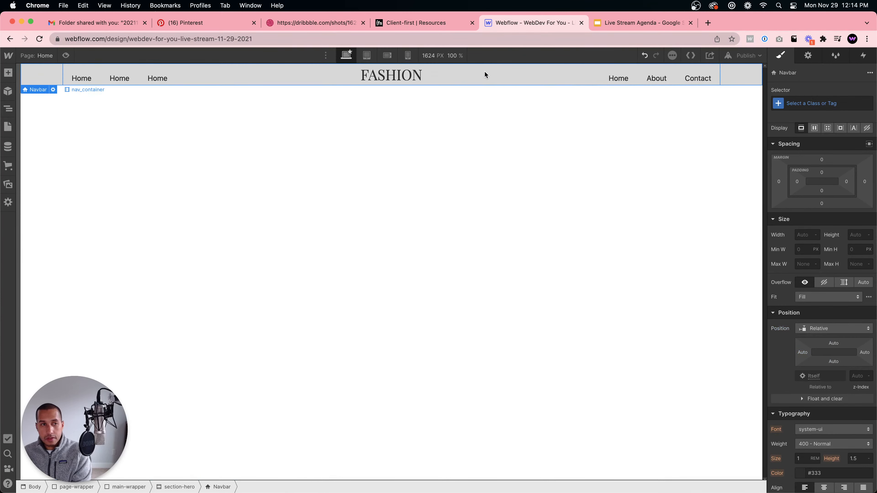
Justify nav_container to center and increase its top and bottom padding to 20 px.
{"action": "left_click", "coordinate": [587, 75]}
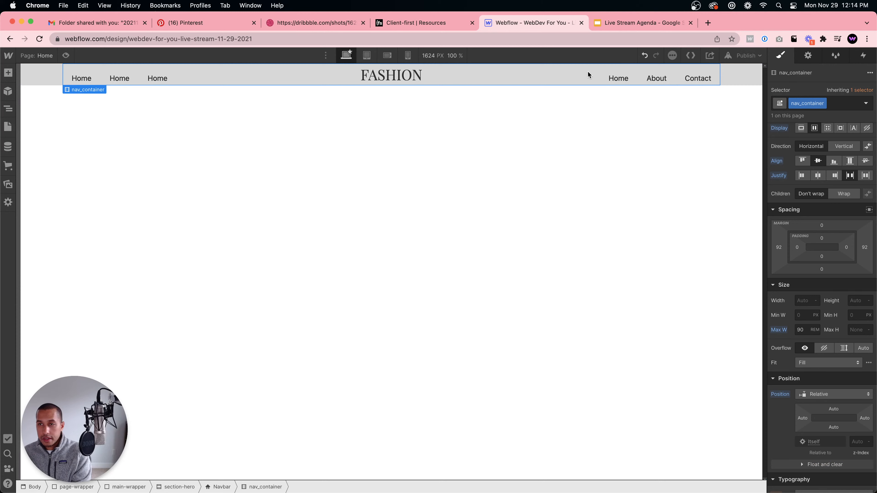
{"action": "left_click", "coordinate": [816, 175]}
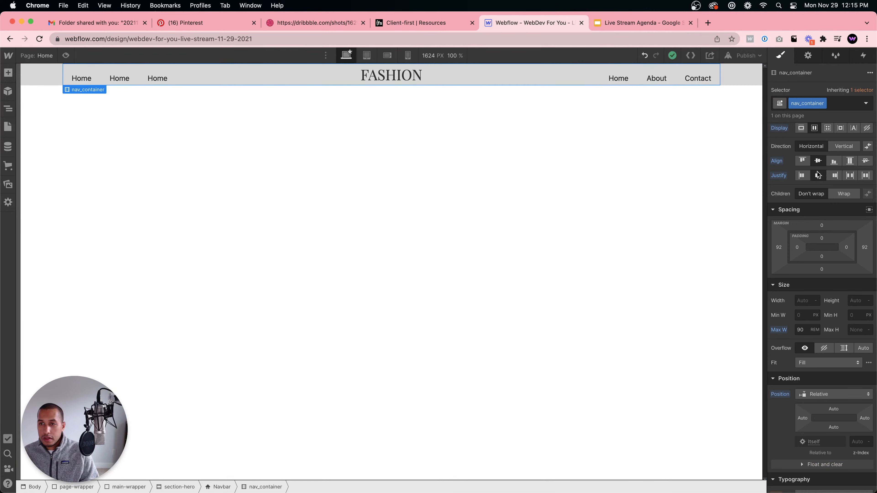
{"action": "left_click_drag", "start_coordinate": [823, 247], "coordinate": [823, 243]}
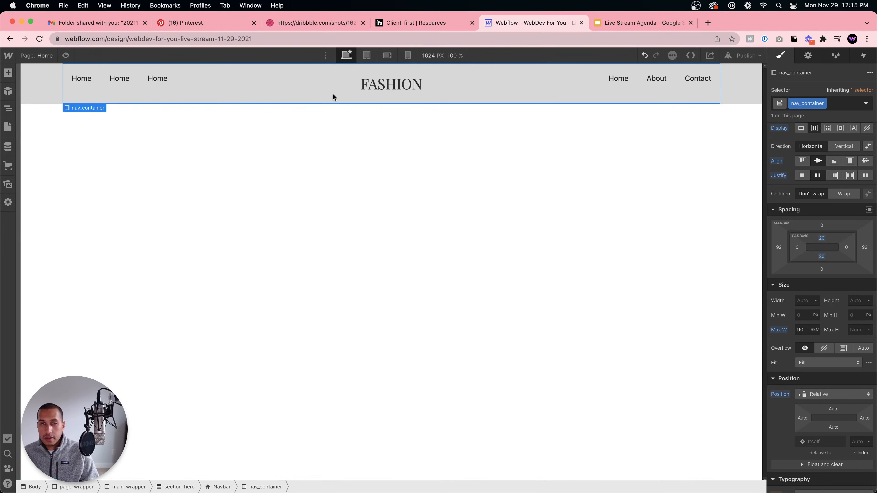
Give nav_left and nav_right Display flex with Align center.
{"action": "left_click", "coordinate": [146, 97]}
{"action": "left_click", "coordinate": [818, 174]}
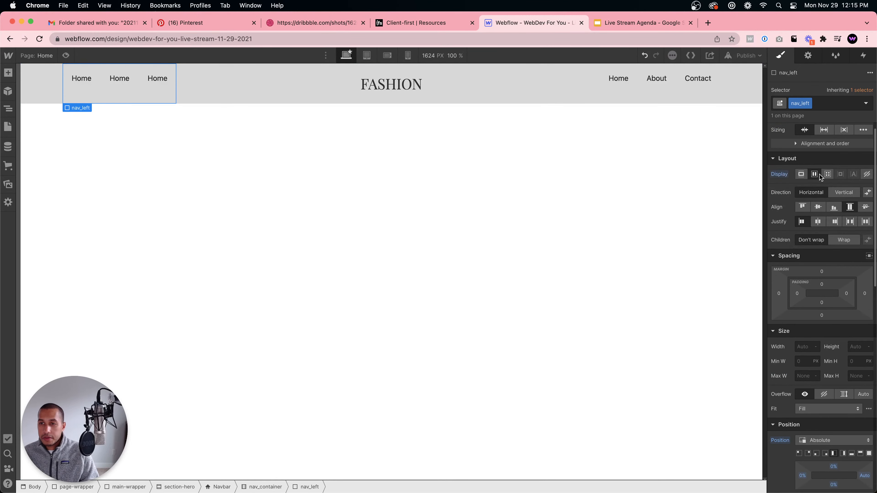
{"action": "left_click", "coordinate": [817, 209]}
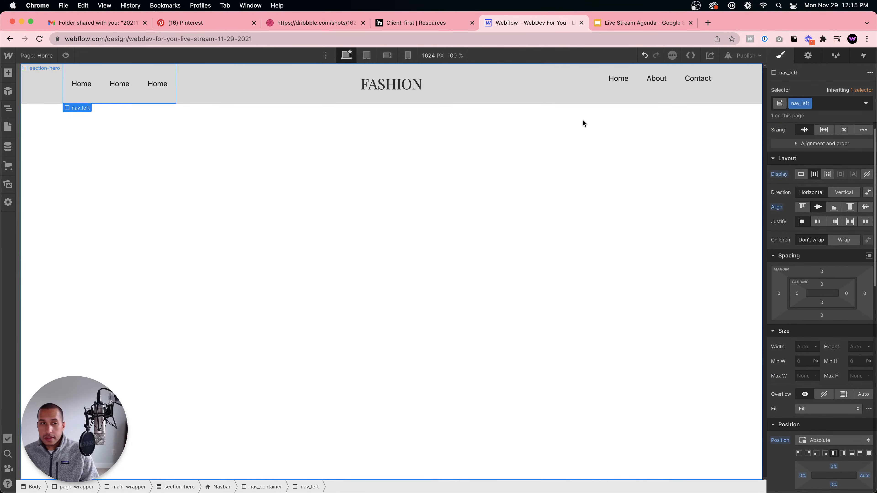
{"action": "left_click", "coordinate": [643, 99]}
{"action": "left_click", "coordinate": [814, 174]}
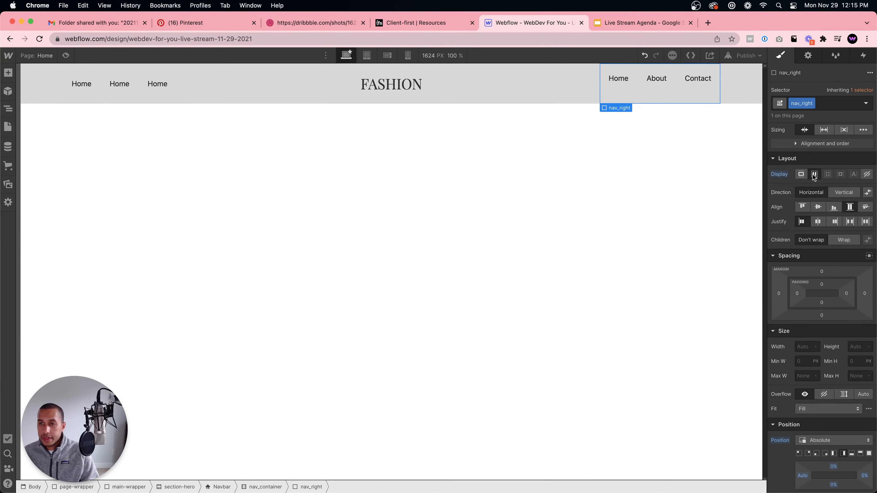
{"action": "left_click", "coordinate": [817, 207]}
{"action": "left_click", "coordinate": [395, 178]}
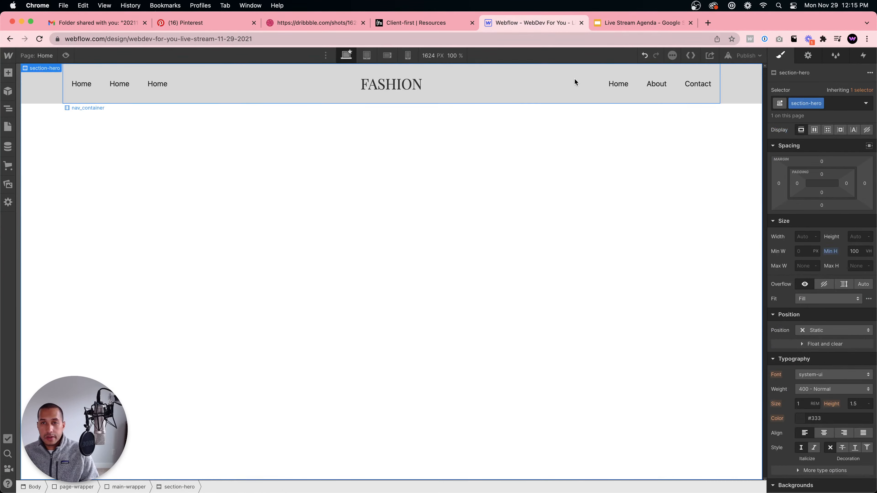
Change the Navbar's background colour from grey #ddd to transparent.
{"action": "left_click", "coordinate": [628, 91]}
{"action": "left_click", "coordinate": [710, 100]}
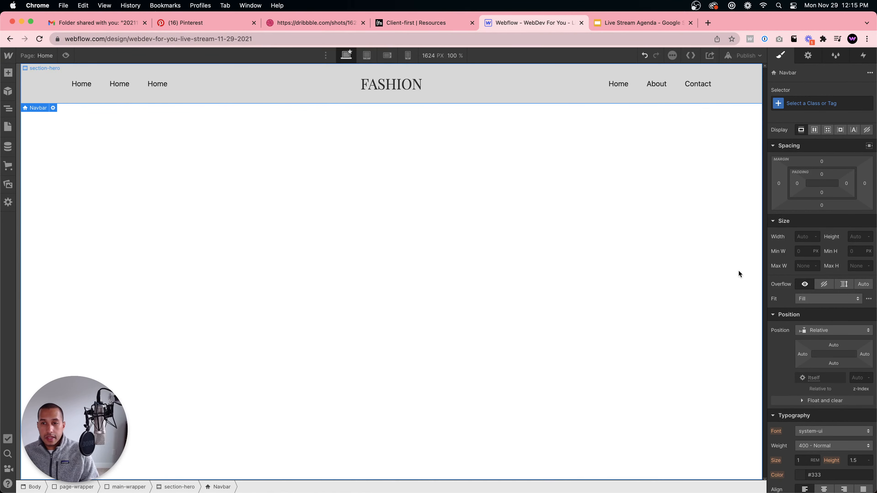
{"action": "scroll", "coordinate": [831, 309], "scroll_direction": "down", "scroll_amount": 3}
{"action": "scroll", "coordinate": [845, 349], "scroll_direction": "down", "scroll_amount": 4}
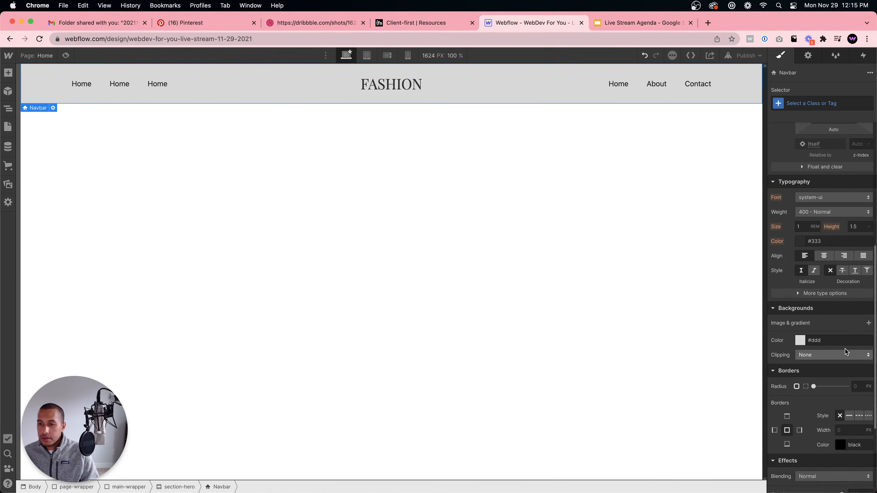
{"action": "left_click", "coordinate": [796, 342]}
{"action": "left_click", "coordinate": [776, 481]}
Select the hero section, then a Home link, ending with nav_container selected.
{"action": "left_click", "coordinate": [365, 181]}
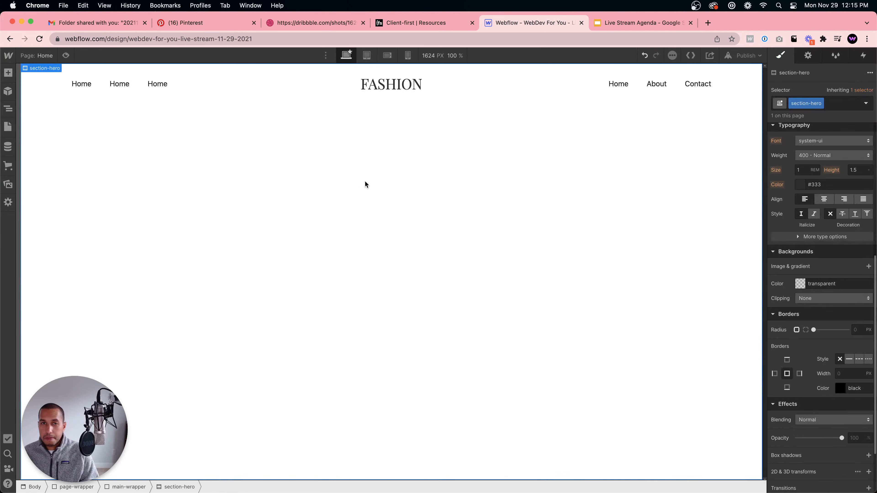
{"action": "left_click", "coordinate": [462, 95]}
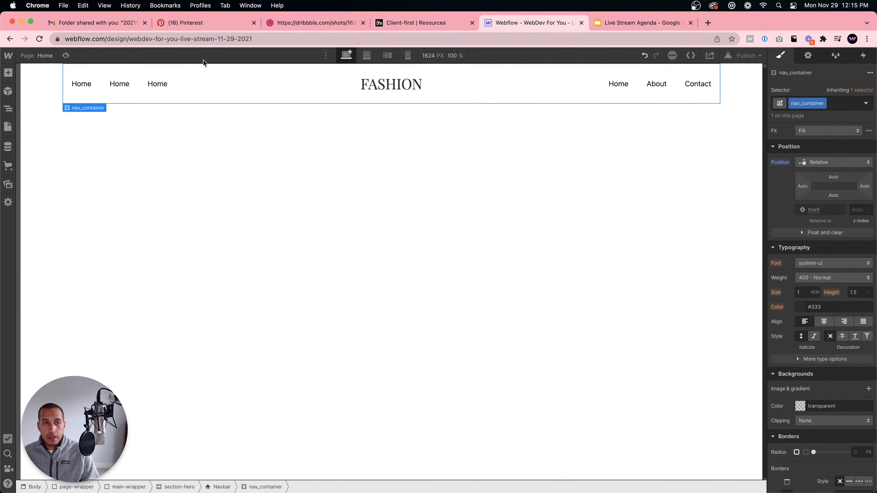
{"action": "left_click", "coordinate": [169, 87]}
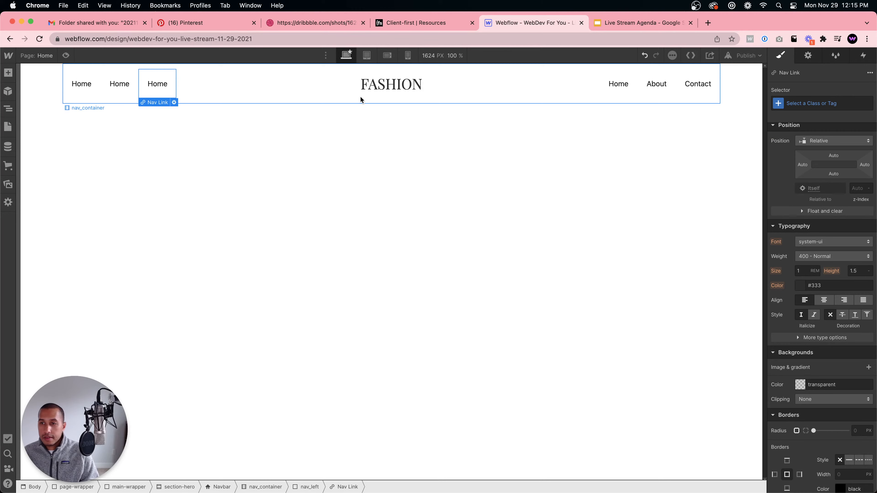
{"action": "scroll", "coordinate": [840, 218], "scroll_direction": "up", "scroll_amount": 3}
{"action": "scroll", "coordinate": [839, 215], "scroll_direction": "up", "scroll_amount": 5}
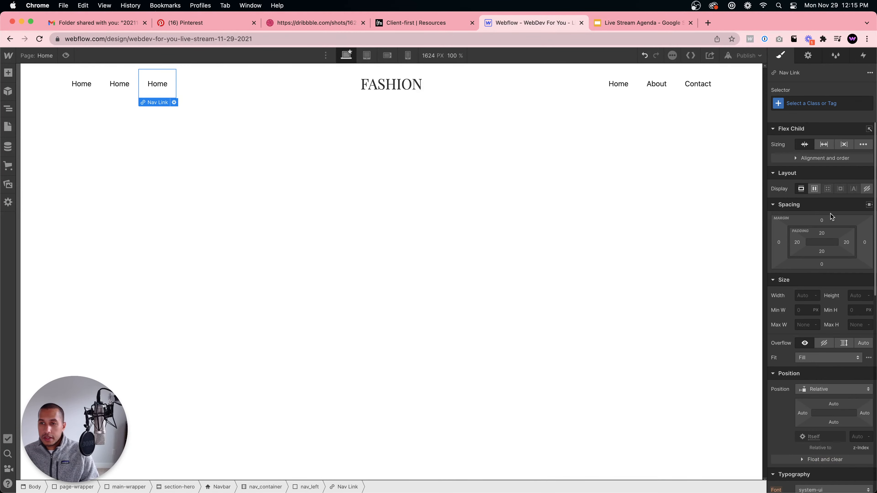
{"action": "left_click", "coordinate": [250, 85]}
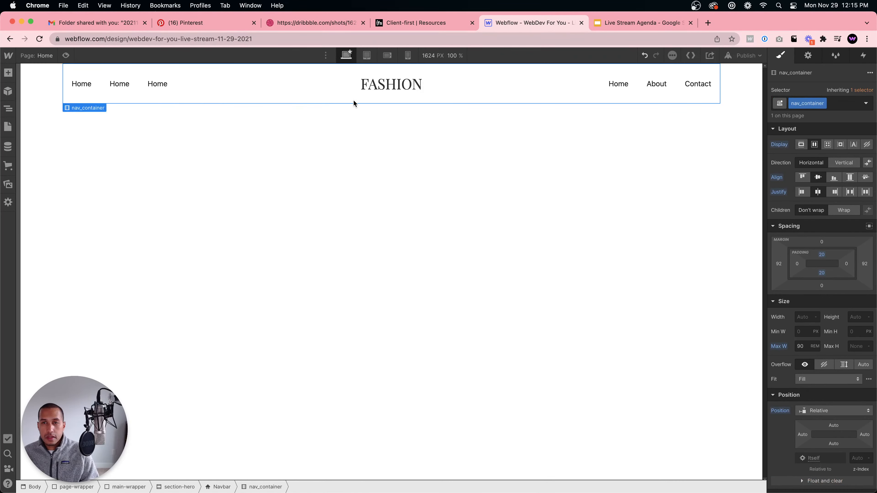
Set nav_container's top and bottom padding to 16 px and review the reference design.
{"action": "left_click_drag", "start_coordinate": [822, 255], "coordinate": [827, 252]}
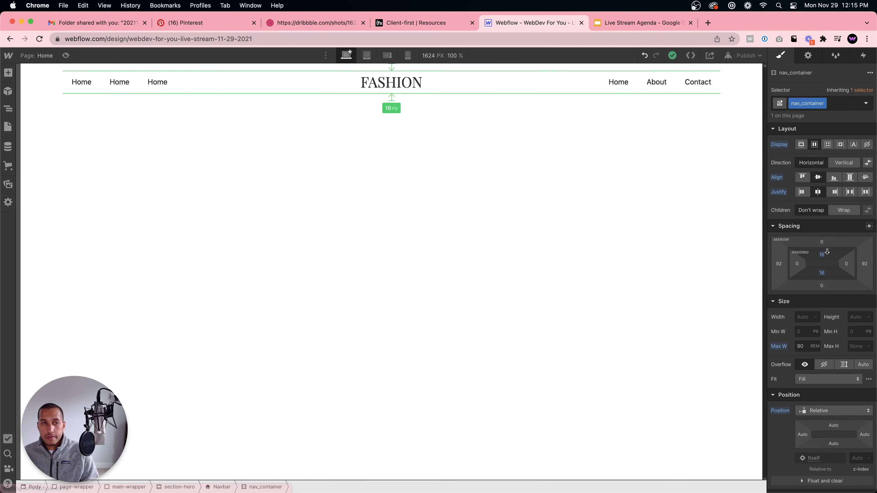
{"action": "left_click", "coordinate": [593, 200]}
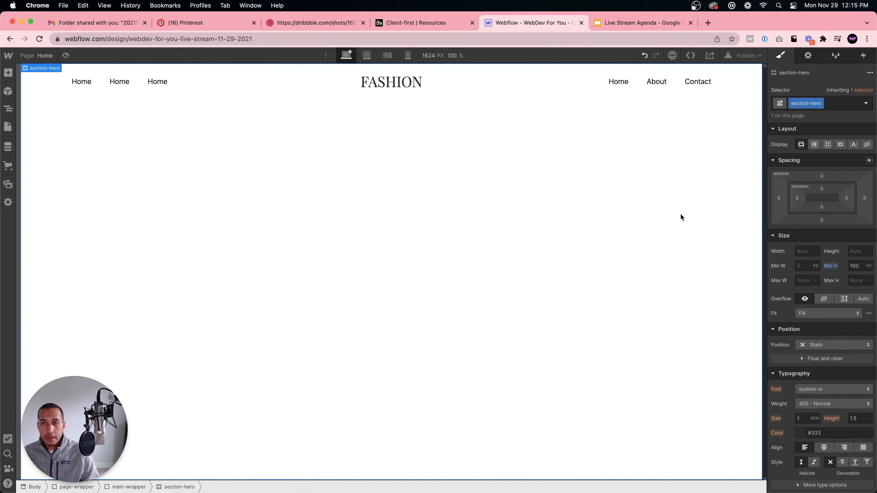
{"action": "left_click", "coordinate": [314, 23]}
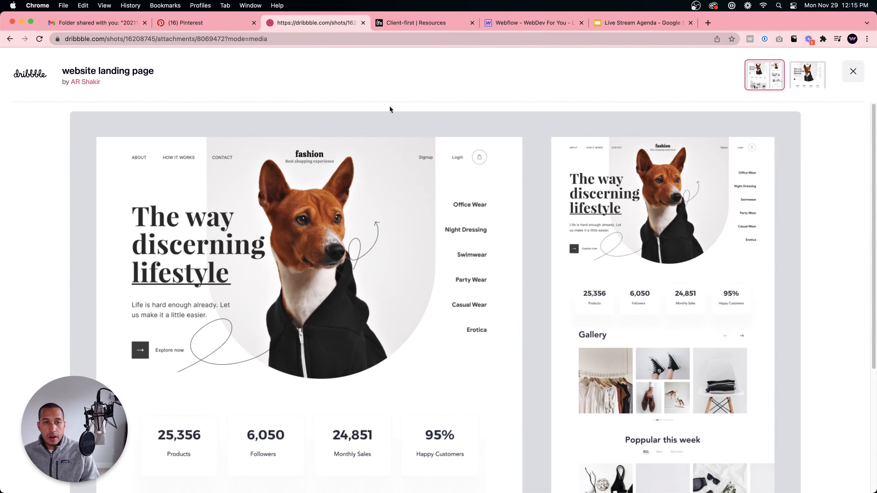
{"action": "left_click", "coordinate": [478, 26]}
{"action": "left_click", "coordinate": [493, 22]}
Rename the first two Home links to 'About' and 'How it works', checking the reference labels.
{"action": "left_click", "coordinate": [76, 83]}
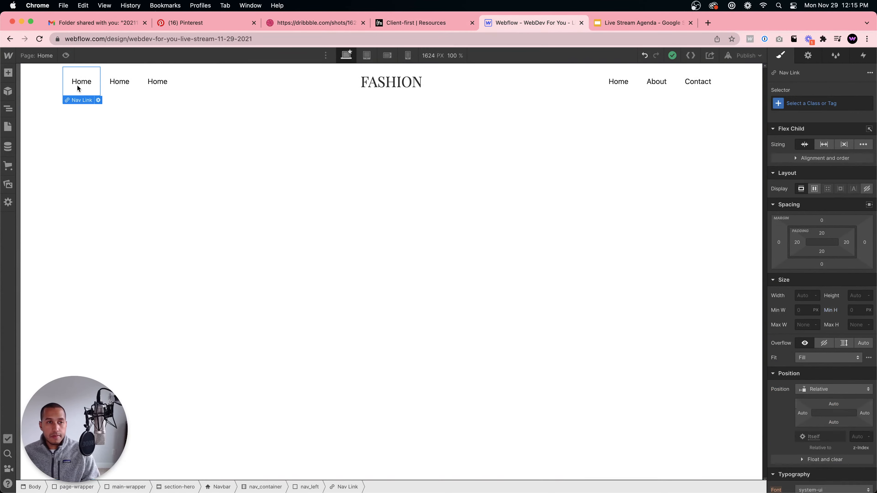
{"action": "double_click", "coordinate": [78, 83]}
{"action": "type", "text": "About"}
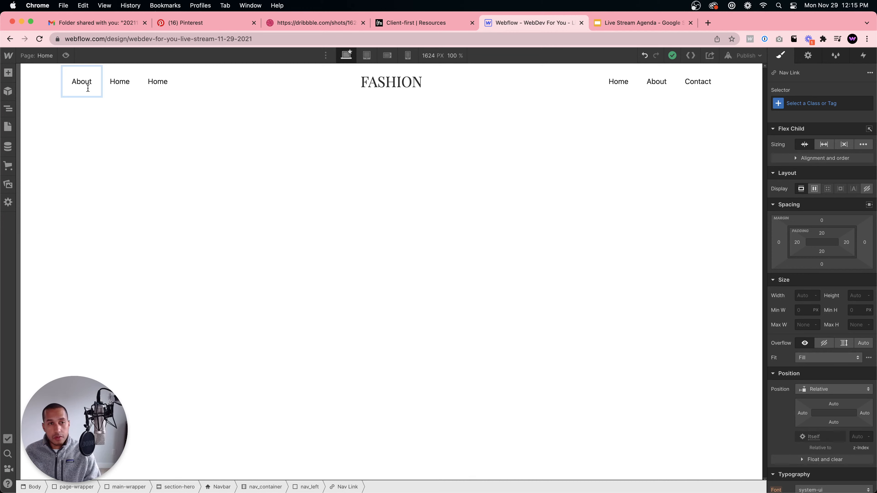
{"action": "left_click", "coordinate": [119, 83]}
{"action": "double_click", "coordinate": [118, 82]}
{"action": "left_click", "coordinate": [313, 25]}
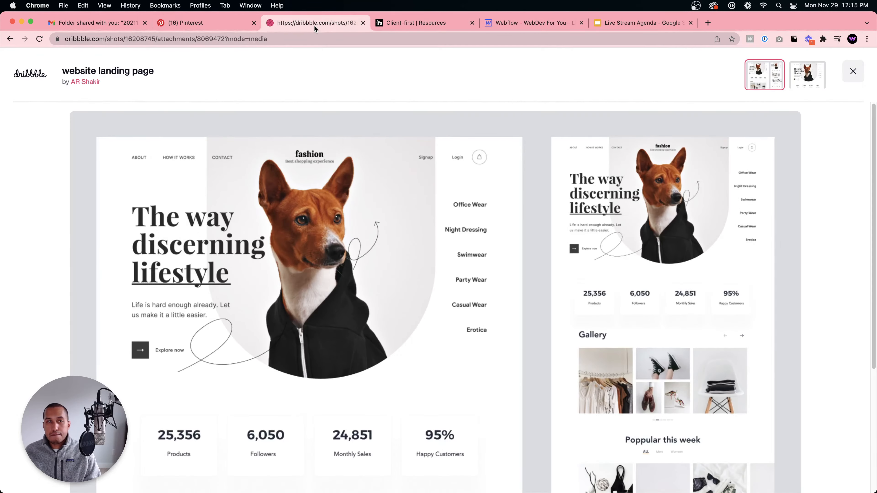
{"action": "left_click", "coordinate": [504, 23]}
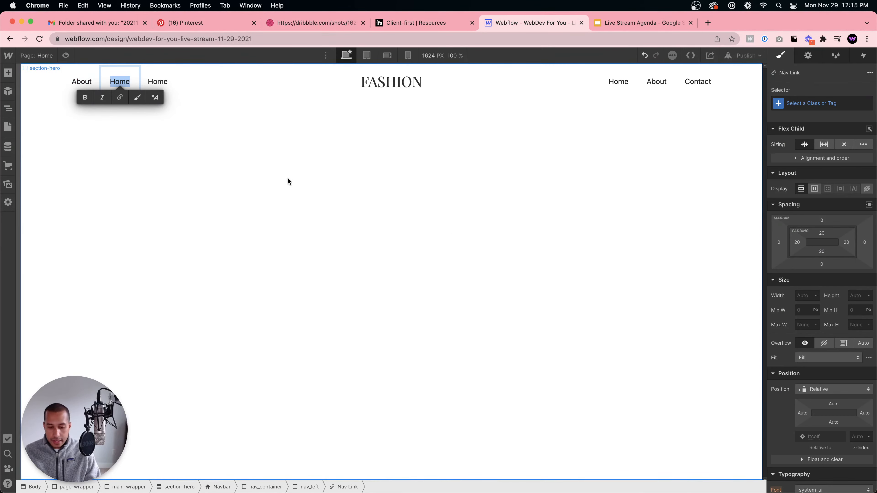
{"action": "type", "text": "How it works"}
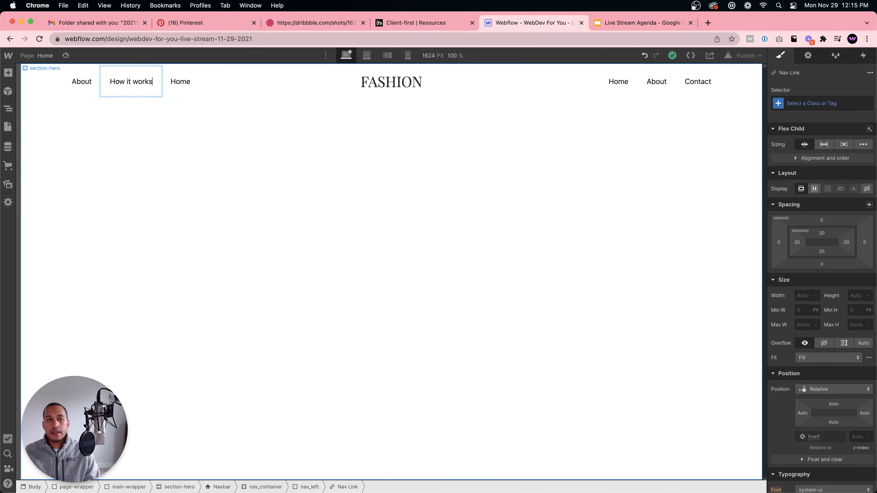
{"action": "left_click", "coordinate": [284, 26]}
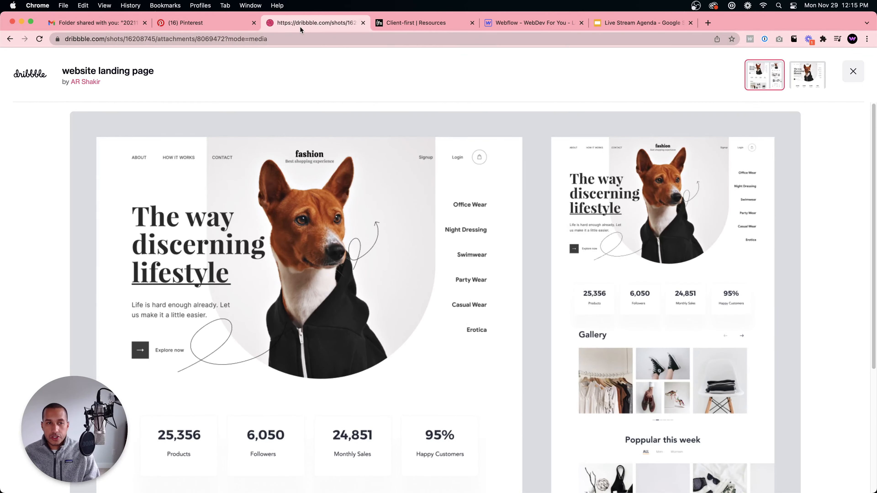
{"action": "left_click", "coordinate": [557, 28]}
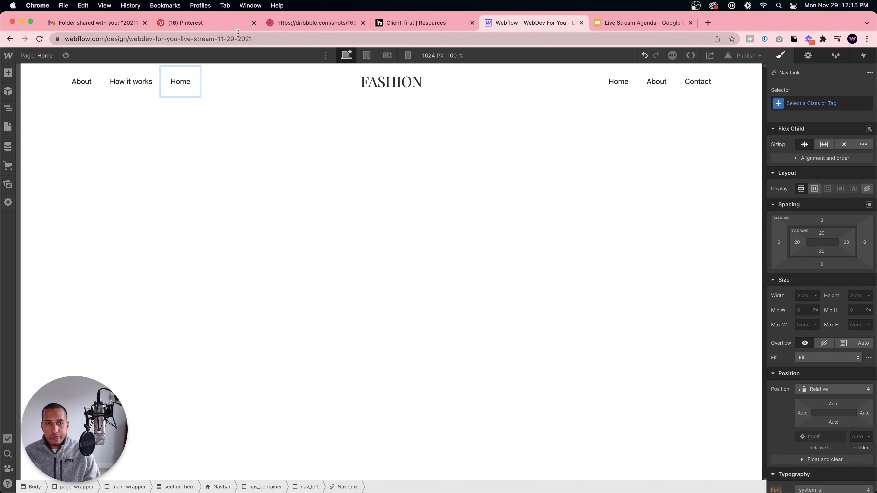
Rename the third Home link to 'Contact'.
{"action": "left_click", "coordinate": [210, 22]}
{"action": "left_click", "coordinate": [307, 22]}
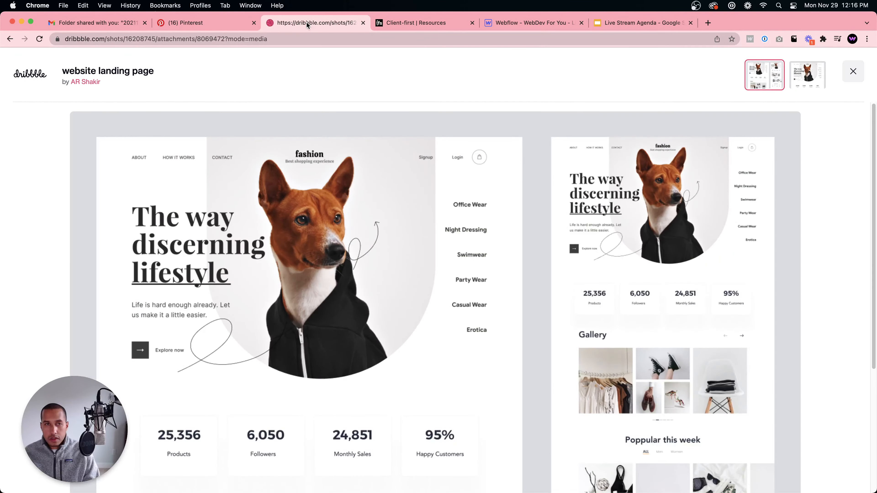
{"action": "left_click", "coordinate": [531, 23]}
{"action": "double_click", "coordinate": [167, 75]}
{"action": "key", "text": "super+a"}
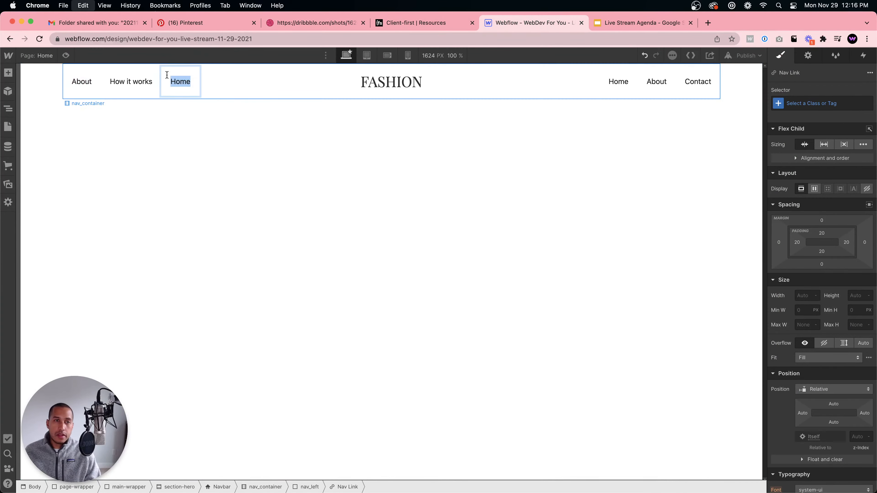
{"action": "type", "text": "Contact"}
{"action": "left_click", "coordinate": [104, 99]}
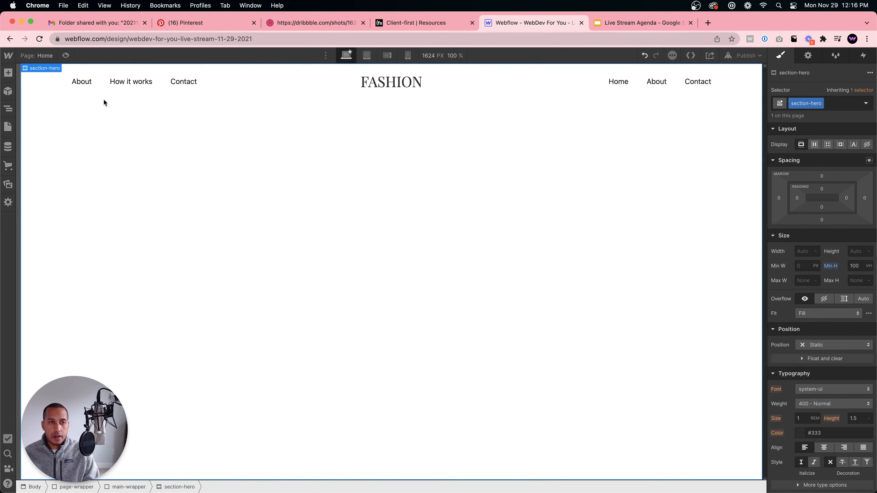
{"action": "left_click", "coordinate": [88, 81]}
Give the About link a new nav_link class and delete the How it works and Contact links.
{"action": "left_click", "coordinate": [825, 103]}
{"action": "type", "text": "na"}
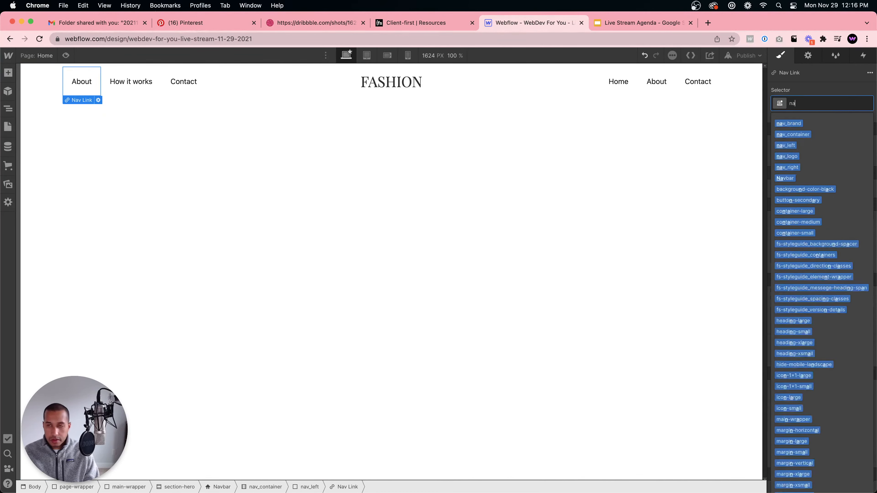
{"action": "type", "text": "v_link"}
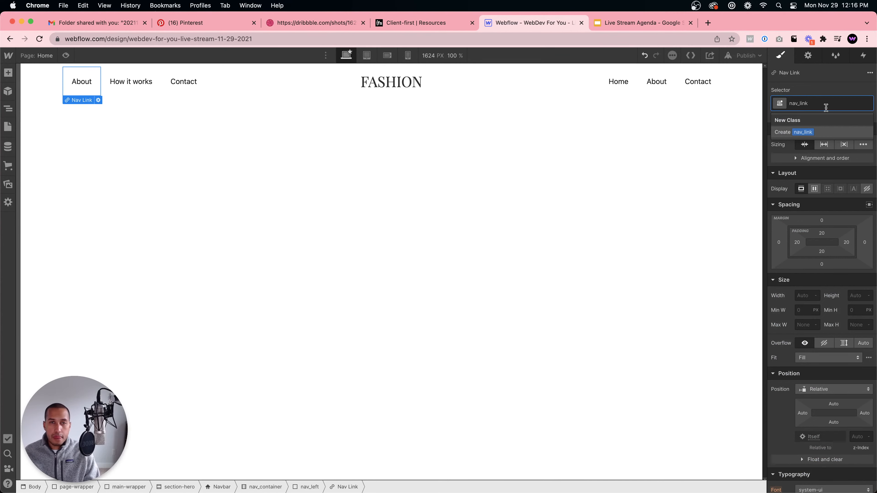
{"action": "key", "text": "Return"}
{"action": "left_click", "coordinate": [131, 83]}
{"action": "left_click", "coordinate": [168, 83]}
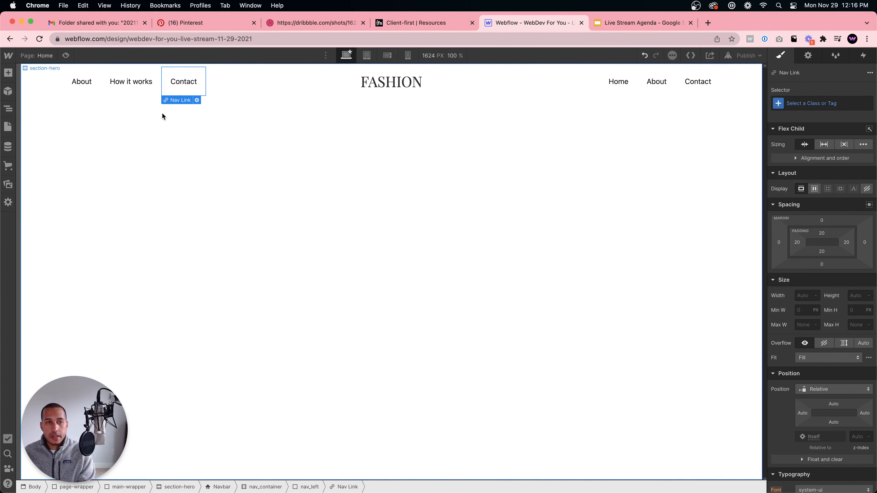
{"action": "key", "text": "Delete"}
{"action": "key", "text": "Delete"}
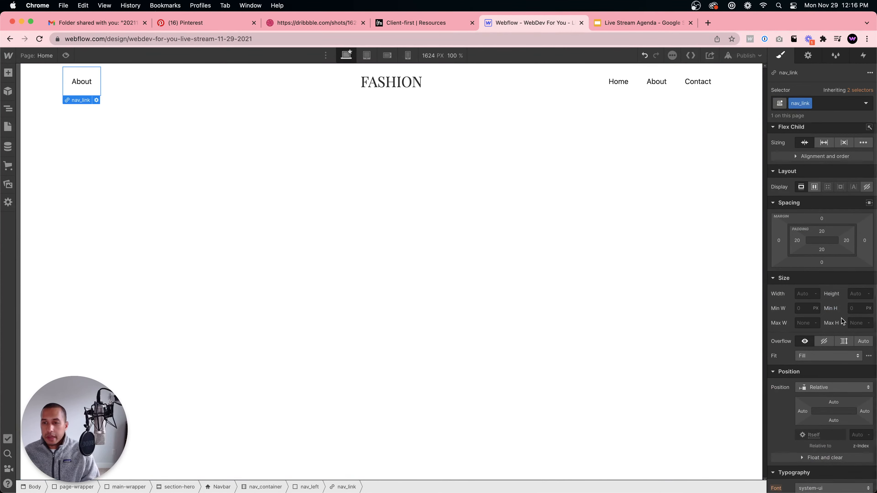
Open the Home page settings from the Pages panel, scroll through them, then close them.
{"action": "scroll", "coordinate": [842, 321], "scroll_direction": "down", "scroll_amount": 5}
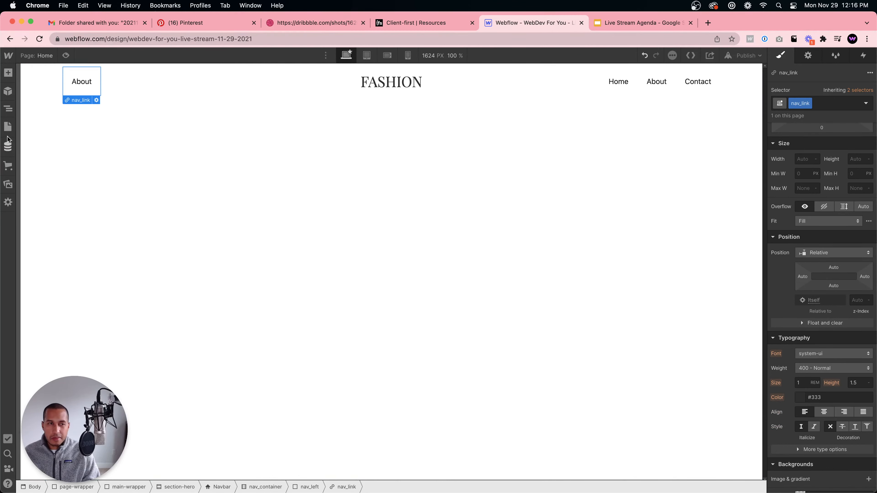
{"action": "left_click", "coordinate": [7, 127]}
{"action": "left_click", "coordinate": [123, 125]}
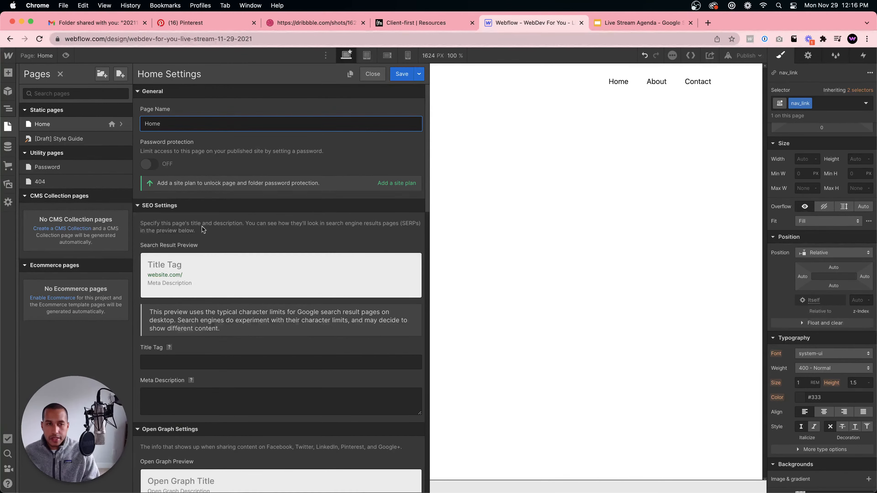
{"action": "scroll", "coordinate": [203, 229], "scroll_direction": "down", "scroll_amount": 5}
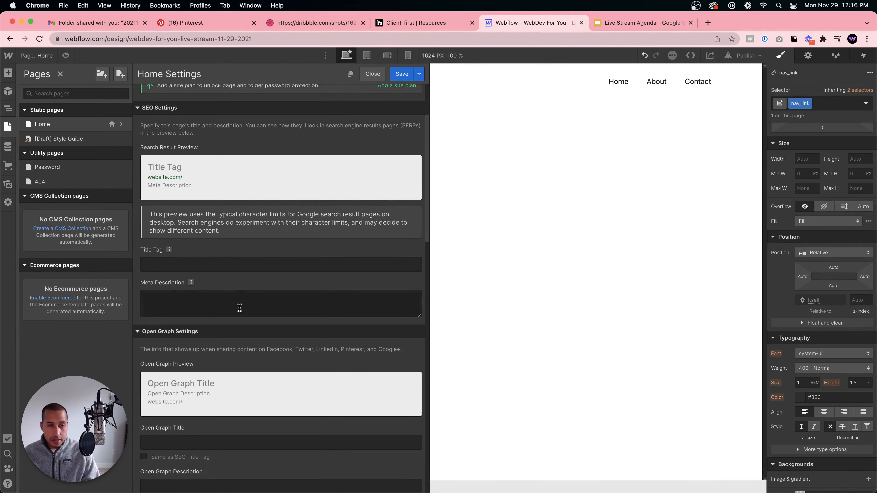
{"action": "scroll", "coordinate": [240, 308], "scroll_direction": "down", "scroll_amount": 10}
{"action": "scroll", "coordinate": [222, 307], "scroll_direction": "up", "scroll_amount": 5}
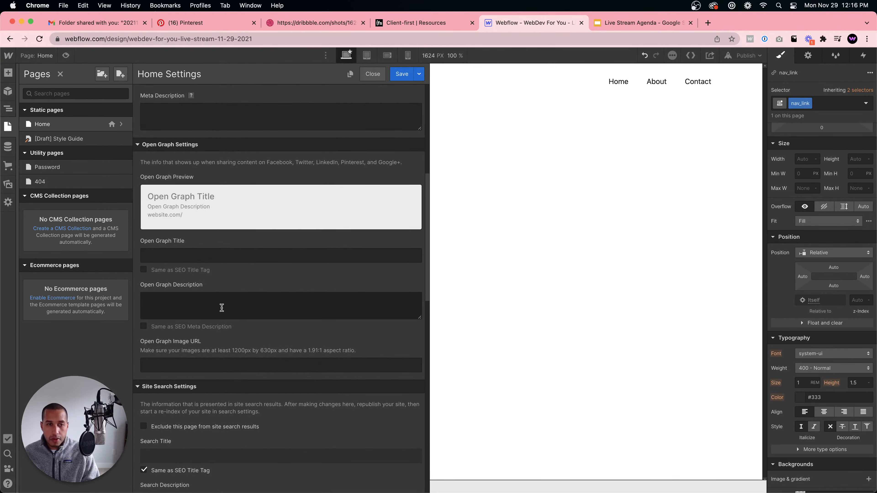
{"action": "scroll", "coordinate": [222, 307], "scroll_direction": "down", "scroll_amount": 9}
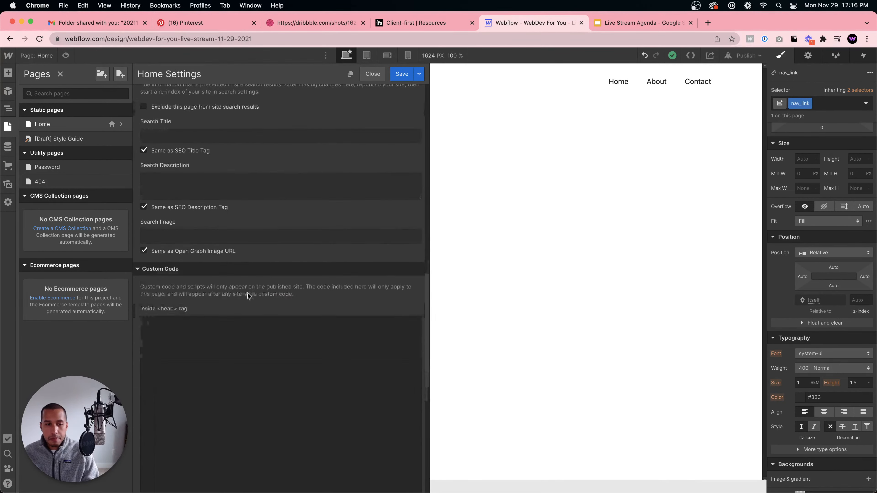
{"action": "scroll", "coordinate": [247, 296], "scroll_direction": "down", "scroll_amount": 3}
{"action": "left_click", "coordinate": [304, 182]}
{"action": "left_click", "coordinate": [79, 81]}
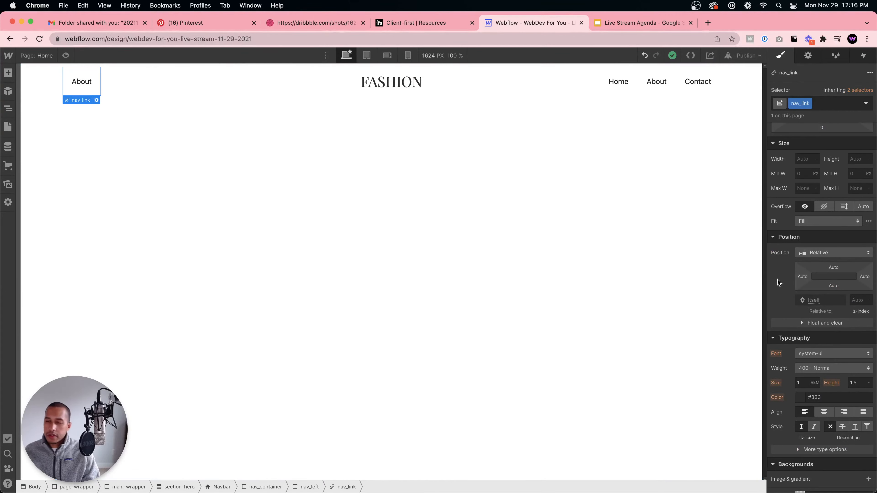
{"action": "scroll", "coordinate": [818, 292], "scroll_direction": "down", "scroll_amount": 2}
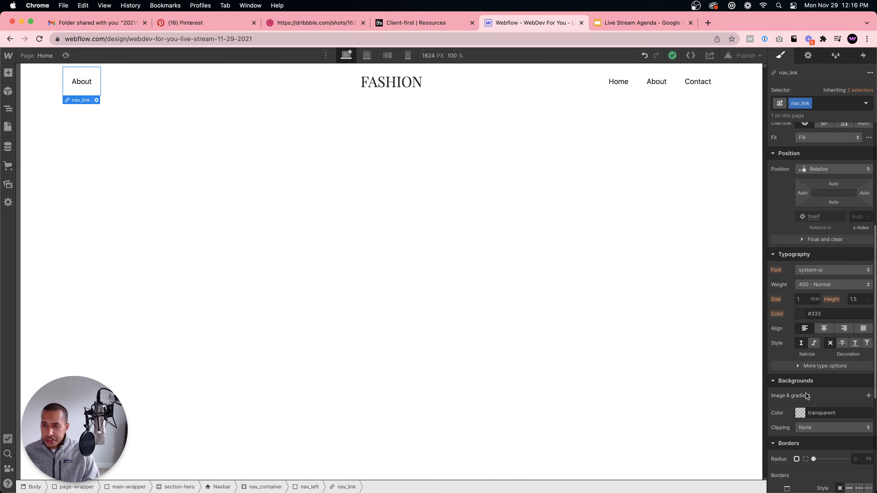
Make the About link text uppercase with wider letter spacing.
{"action": "left_click", "coordinate": [811, 366]}
{"action": "left_click", "coordinate": [795, 403]}
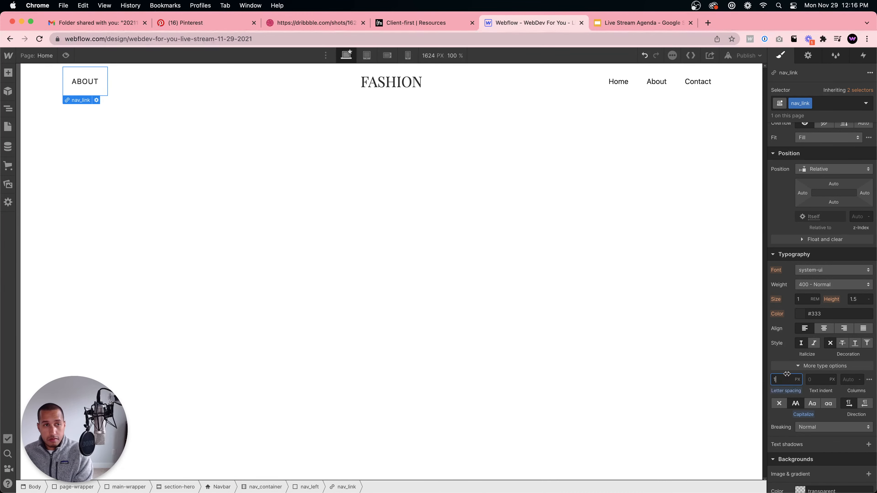
{"action": "key", "text": "Up"}
Duplicate the link twice and rename the copies HOW IT WORKS and CONTACT.
{"action": "left_click_drag", "start_coordinate": [85, 81], "coordinate": [135, 87]}
{"action": "key", "text": "super+d"}
{"action": "double_click", "coordinate": [136, 83]}
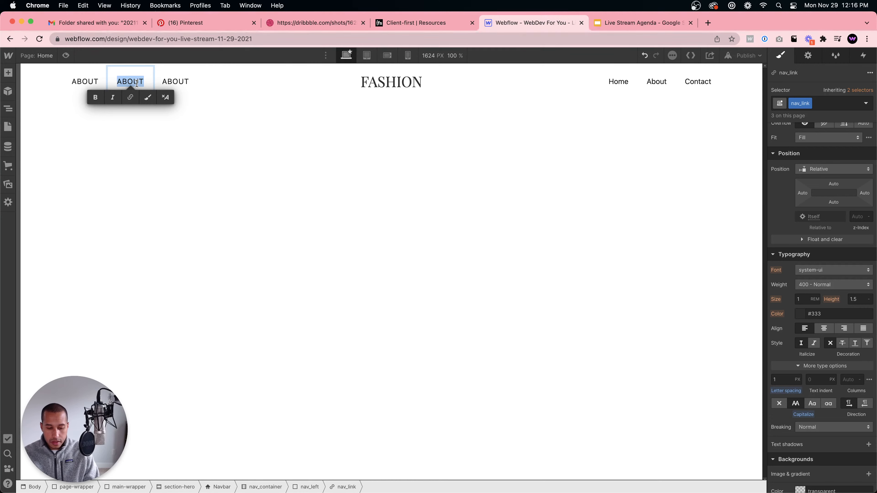
{"action": "type", "text": "HOW IT WORKS"}
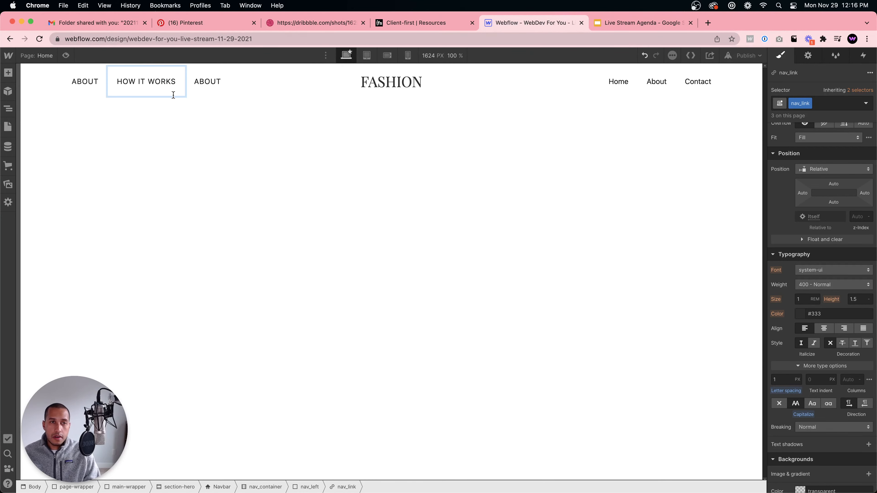
{"action": "left_click", "coordinate": [202, 86]}
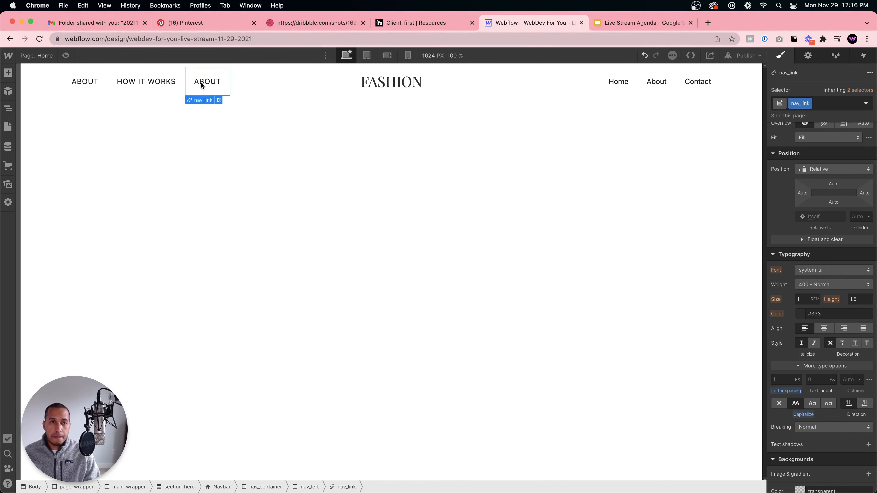
{"action": "left_click", "coordinate": [314, 24]}
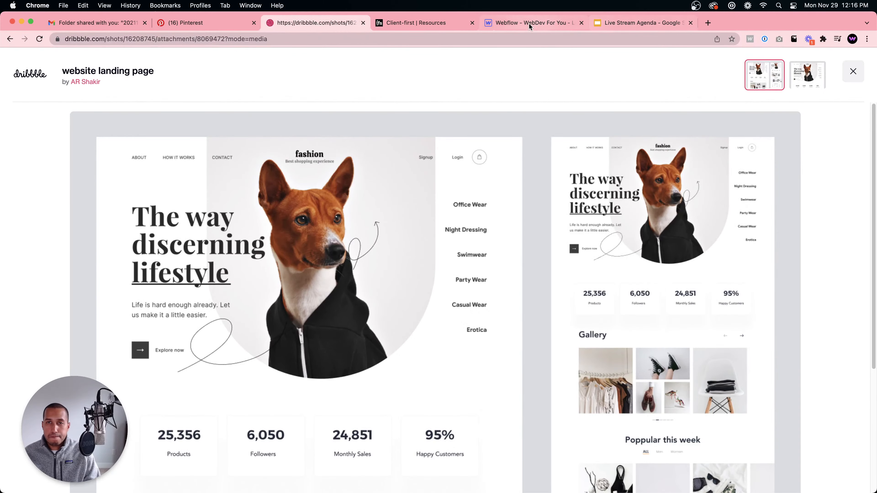
{"action": "left_click", "coordinate": [517, 23]}
{"action": "double_click", "coordinate": [206, 74]}
{"action": "type", "text": "CN"}
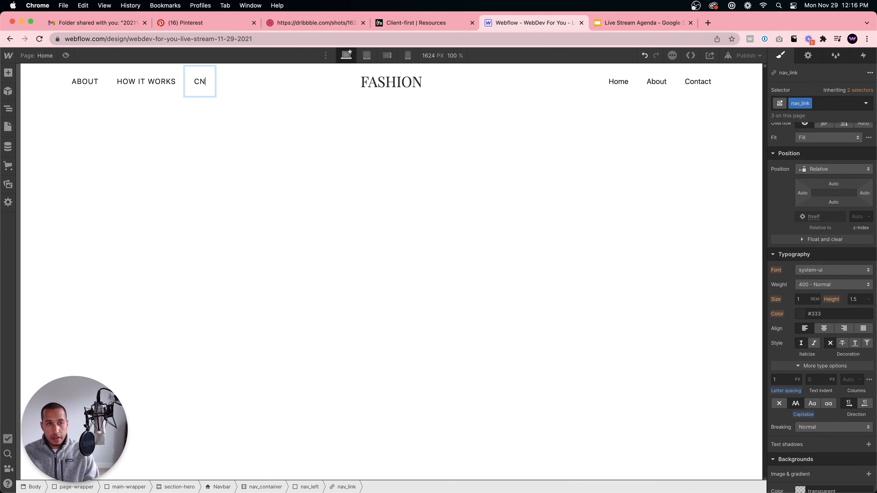
{"action": "key", "text": "Escape"}
Delete the right-hand Contact link, then undo to restore it.
{"action": "left_click", "coordinate": [621, 84]}
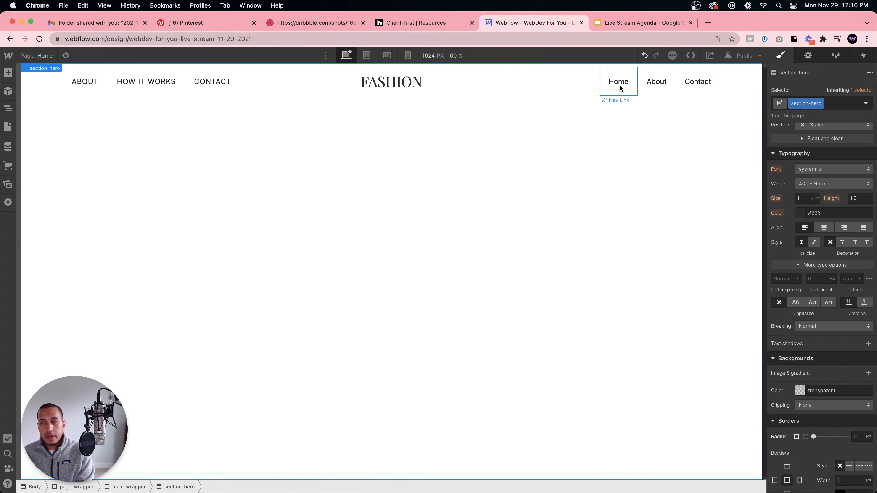
{"action": "left_click", "coordinate": [664, 85]}
{"action": "left_click", "coordinate": [700, 86]}
{"action": "key", "text": "Delete"}
{"action": "left_click", "coordinate": [213, 86]}
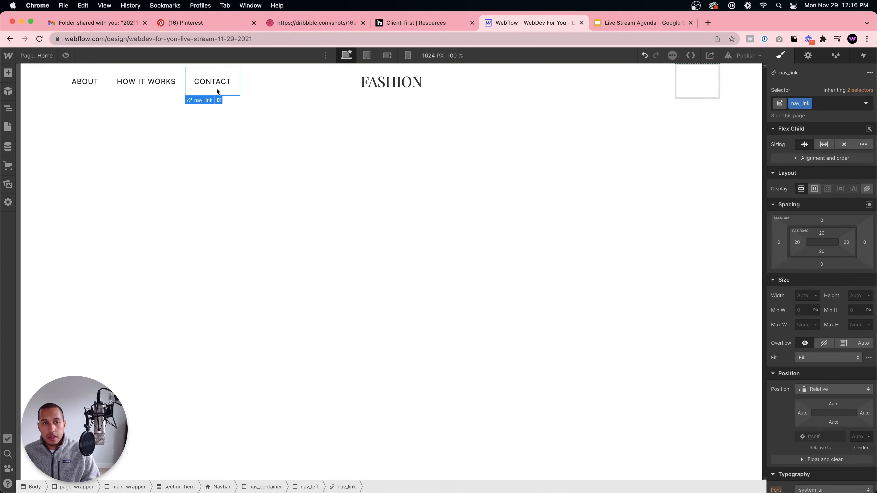
{"action": "left_click", "coordinate": [699, 86]}
{"action": "key", "text": "super+z"}
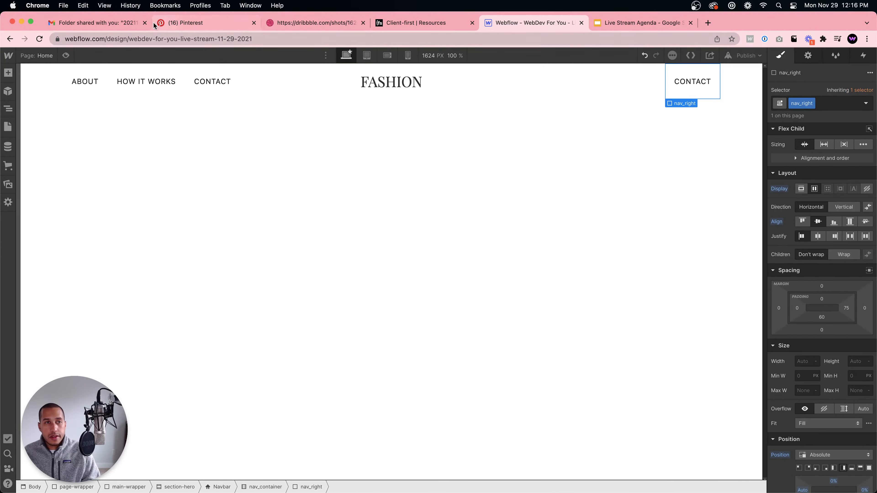
Close the mail tab and glance at the Dribbble fashion reference.
{"action": "left_click", "coordinate": [87, 19]}
{"action": "left_click", "coordinate": [180, 23]}
{"action": "left_click", "coordinate": [144, 23]}
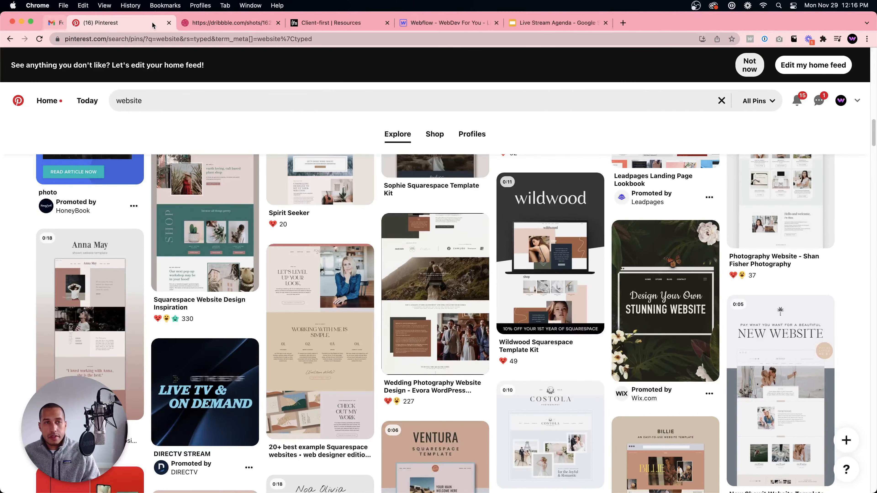
{"action": "left_click", "coordinate": [207, 23]}
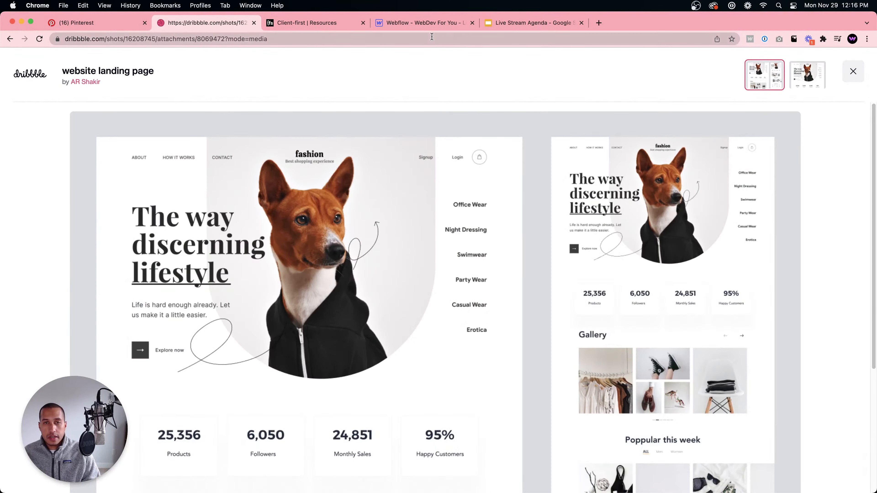
{"action": "left_click", "coordinate": [418, 23]}
Rename the right-hand CONTACT link to SIGNUP, then copy it and rename the copy LOGIN.
{"action": "double_click", "coordinate": [693, 79]}
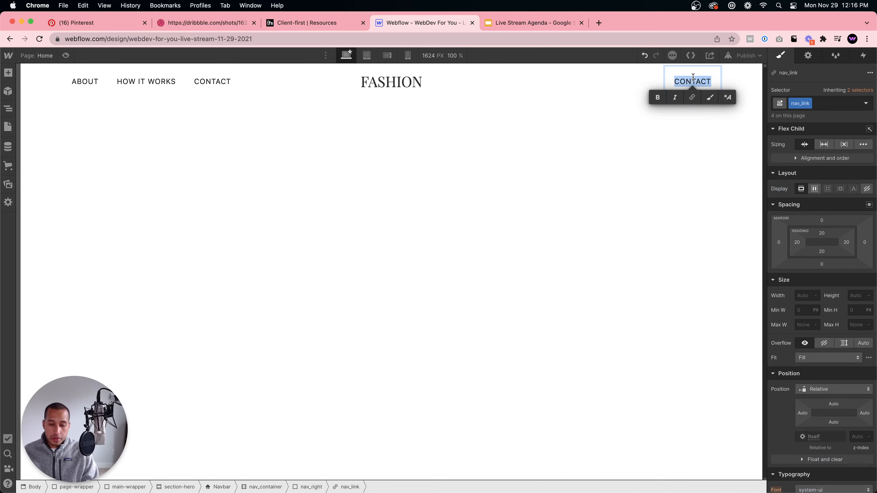
{"action": "type", "text": "SIGNUP"}
{"action": "left_click", "coordinate": [648, 137]}
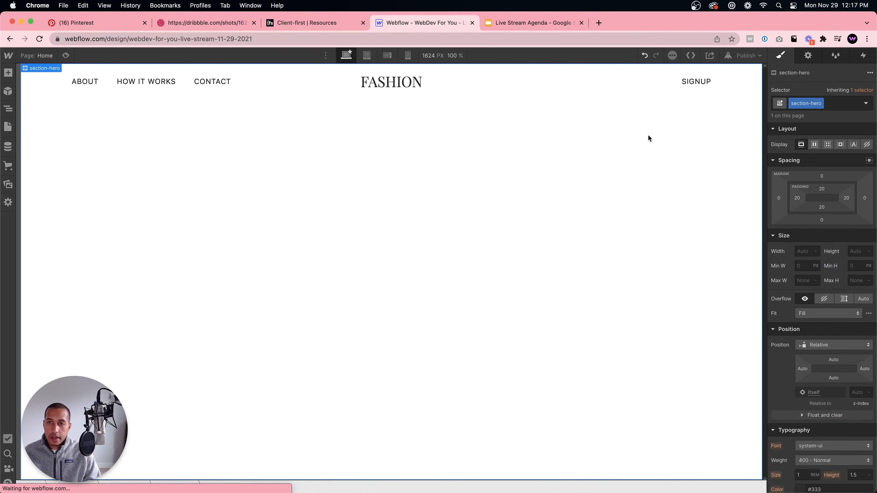
{"action": "left_click", "coordinate": [698, 82]}
{"action": "key", "text": "super+c"}
{"action": "key", "text": "super+v"}
{"action": "double_click", "coordinate": [700, 81]}
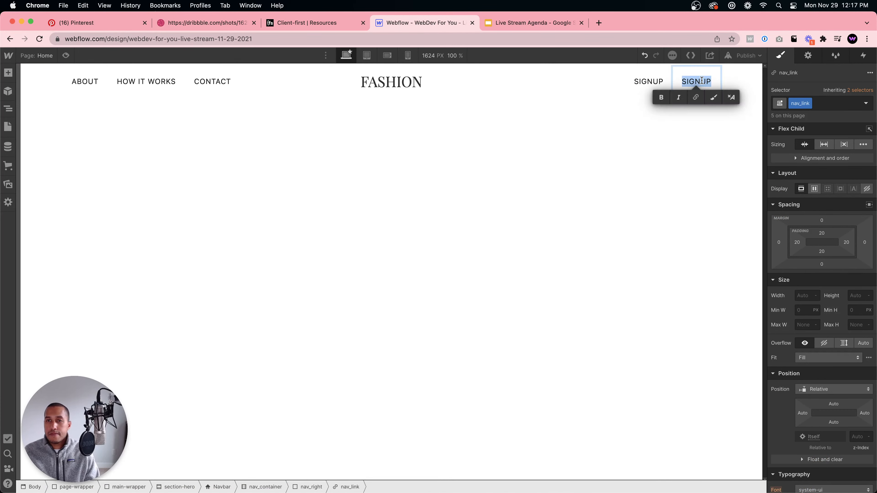
{"action": "type", "text": "LOGIN"}
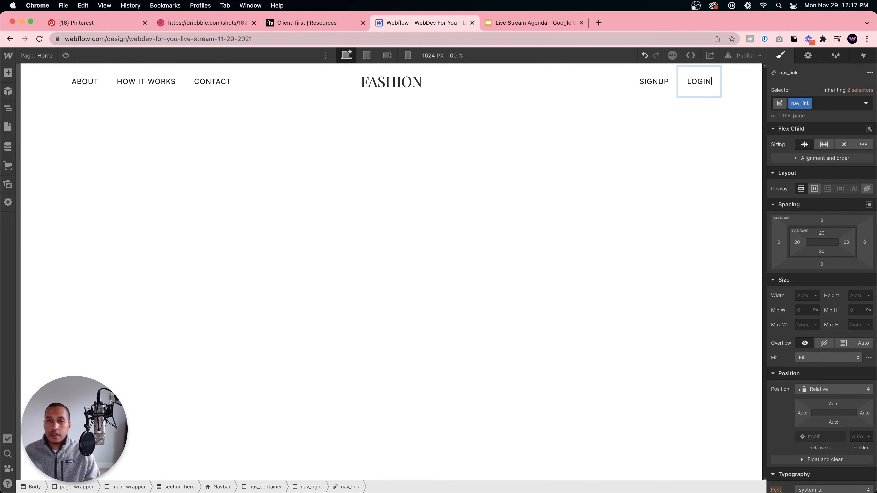
{"action": "left_click", "coordinate": [689, 137]}
Search quick elements for 'cart', cancel, and return to the Dribbble reference shot.
{"action": "left_click", "coordinate": [734, 86]}
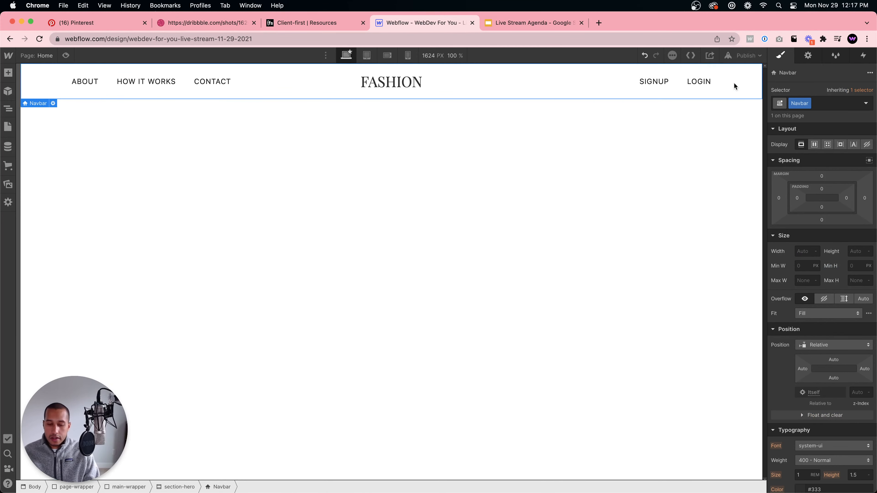
{"action": "key", "text": "super+e"}
{"action": "type", "text": "cart"}
{"action": "key", "text": "BackSpace"}
{"action": "key", "text": "BackSpace"}
{"action": "key", "text": "BackSpace"}
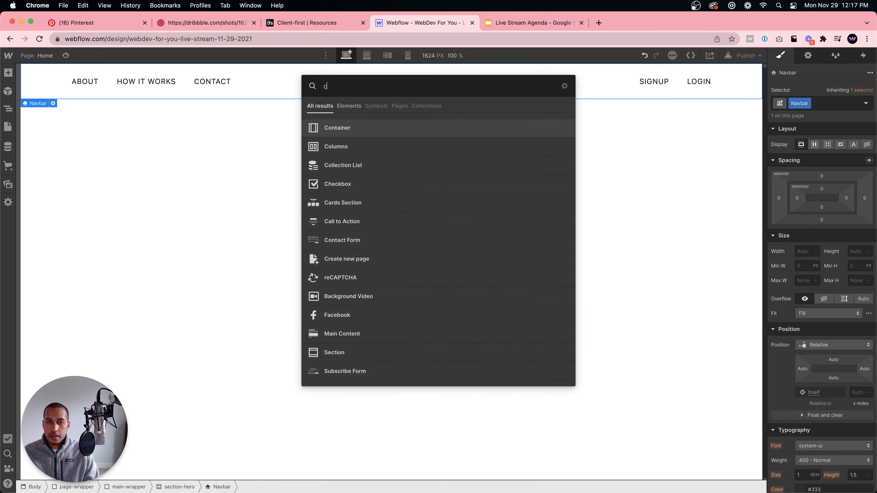
{"action": "key", "text": "Escape"}
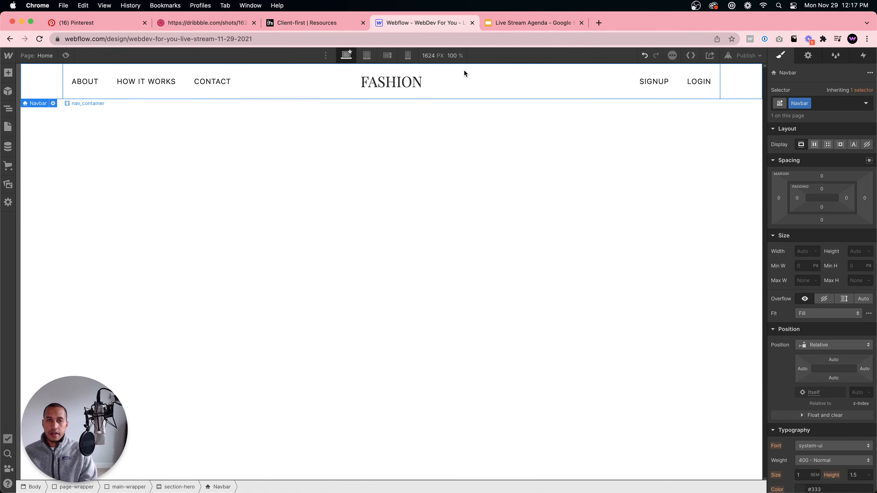
{"action": "left_click", "coordinate": [407, 139]}
{"action": "left_click", "coordinate": [211, 27]}
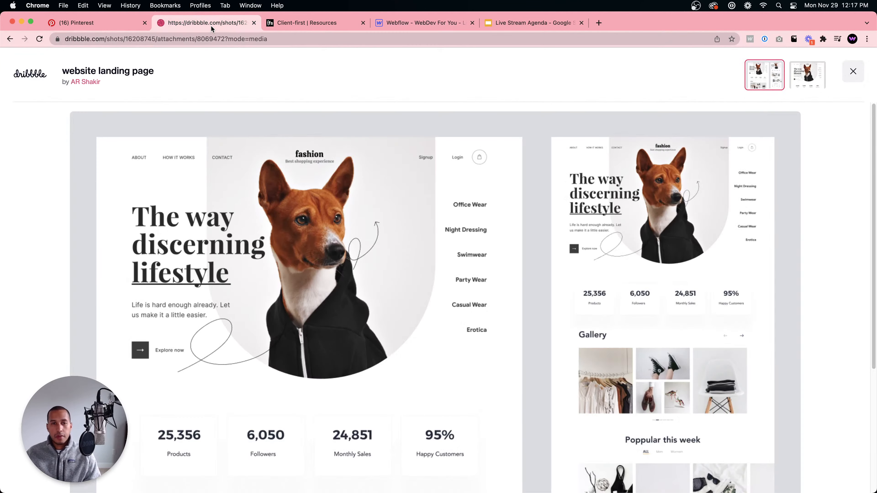
Go to unsplash.com in a new tab and search for 'dog' photos.
{"action": "left_click", "coordinate": [598, 23]}
{"action": "left_click", "coordinate": [580, 38]}
{"action": "type", "text": "unsplash.com"}
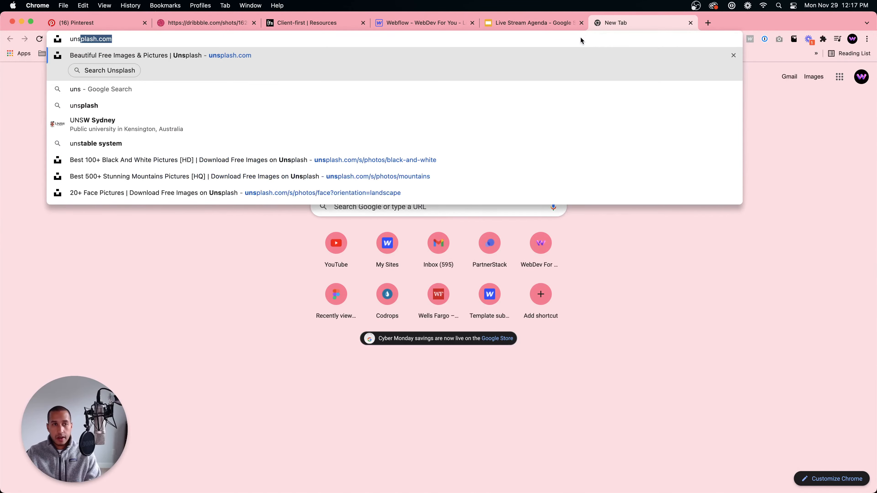
{"action": "key", "text": "Return"}
{"action": "left_click", "coordinate": [522, 60]}
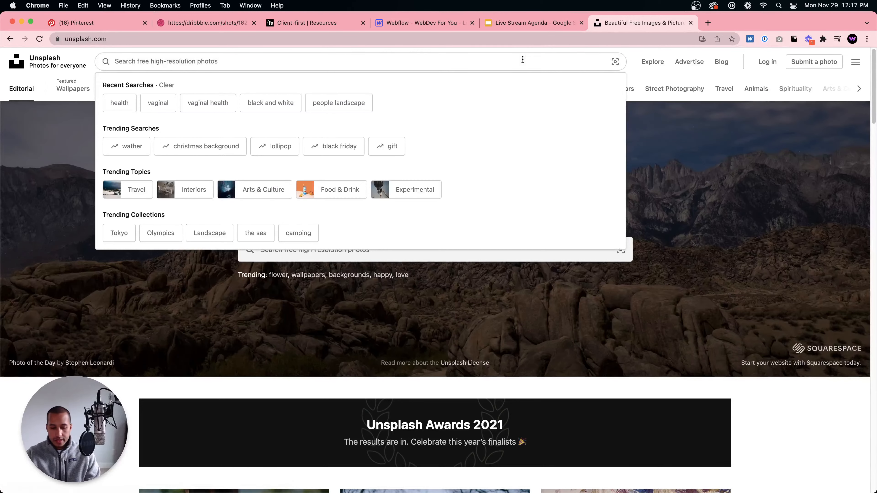
{"action": "type", "text": "dog"}
{"action": "key", "text": "Return"}
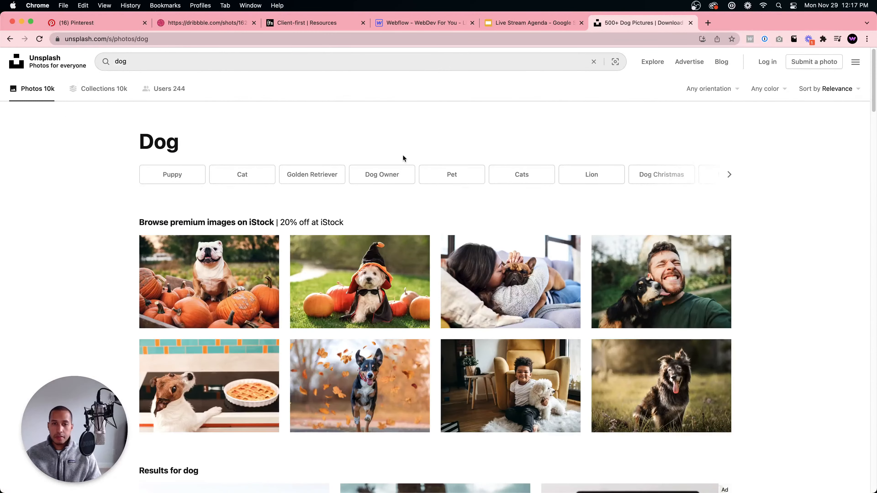
Download the puppy-with-blue-collar photo and dismiss the attribution popup.
{"action": "scroll", "coordinate": [435, 289], "scroll_direction": "down", "scroll_amount": 10}
{"action": "scroll", "coordinate": [435, 290], "scroll_direction": "down", "scroll_amount": 6}
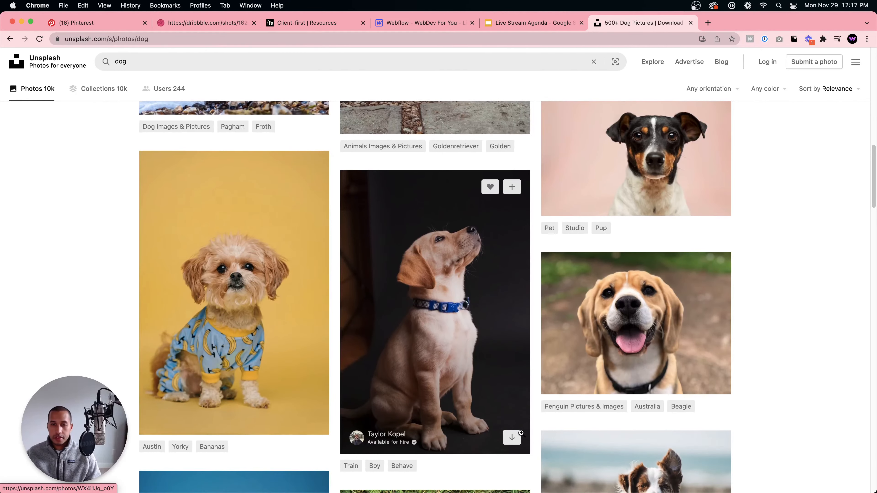
{"action": "left_click", "coordinate": [512, 437]}
{"action": "scroll", "coordinate": [465, 322], "scroll_direction": "down", "scroll_amount": 2}
{"action": "scroll", "coordinate": [465, 322], "scroll_direction": "down", "scroll_amount": 7}
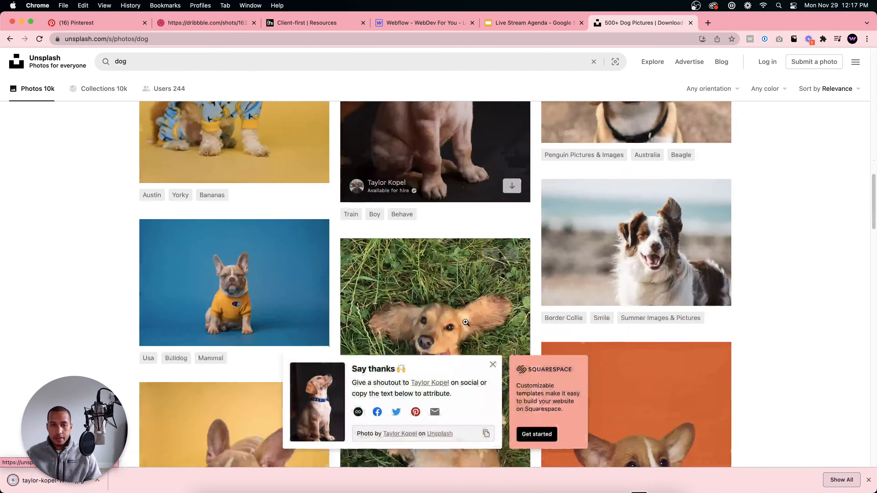
{"action": "left_click", "coordinate": [493, 365]}
{"action": "scroll", "coordinate": [493, 364], "scroll_direction": "down", "scroll_amount": 10}
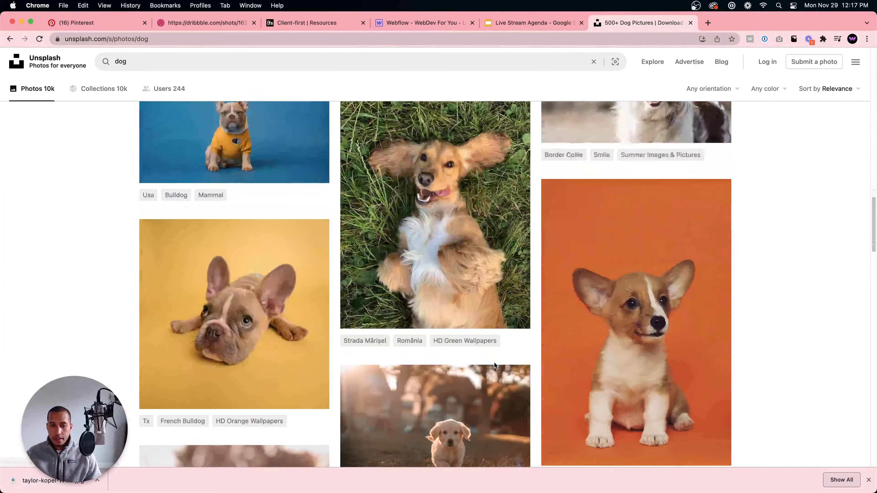
{"action": "scroll", "coordinate": [495, 365], "scroll_direction": "down", "scroll_amount": 15}
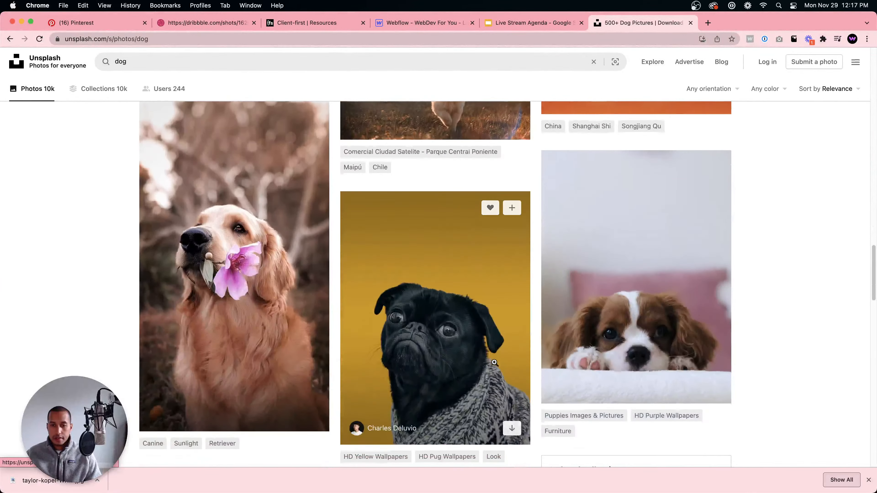
{"action": "scroll", "coordinate": [489, 361], "scroll_direction": "down", "scroll_amount": 10}
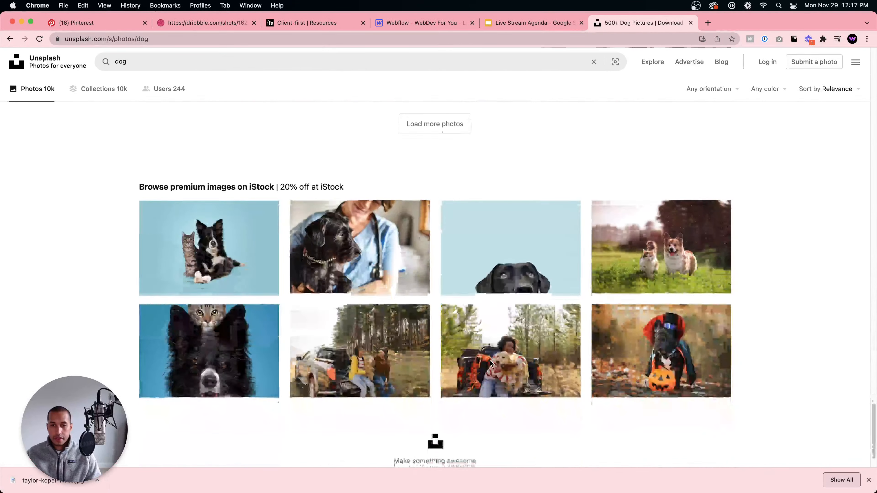
Load more dog results and download the corgi on orange background photo.
{"action": "left_click", "coordinate": [436, 124]}
{"action": "scroll", "coordinate": [485, 264], "scroll_direction": "down", "scroll_amount": 3}
{"action": "scroll", "coordinate": [486, 265], "scroll_direction": "down", "scroll_amount": 15}
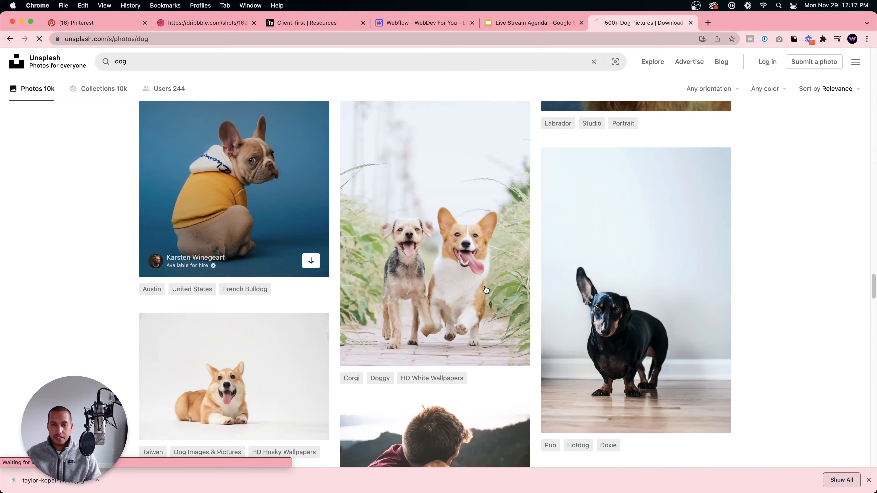
{"action": "scroll", "coordinate": [485, 285], "scroll_direction": "down", "scroll_amount": 15}
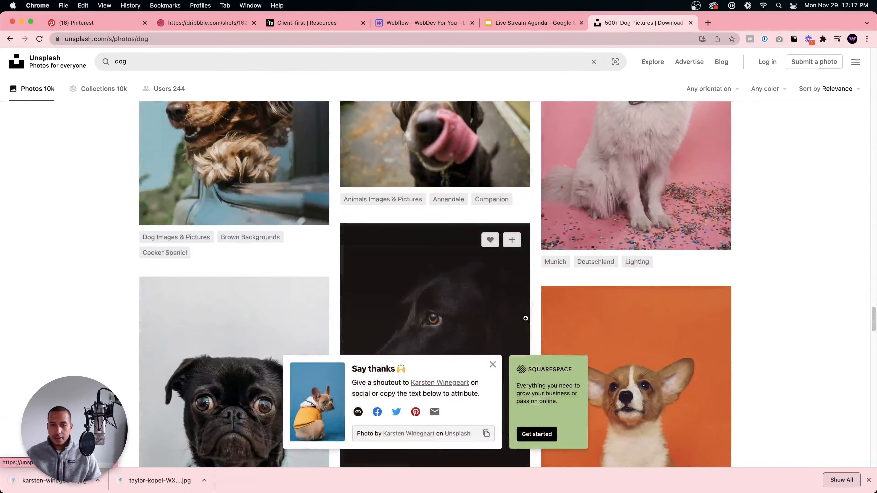
{"action": "scroll", "coordinate": [525, 318], "scroll_direction": "up", "scroll_amount": 5}
{"action": "left_click", "coordinate": [492, 364]}
{"action": "scroll", "coordinate": [489, 339], "scroll_direction": "down", "scroll_amount": 5}
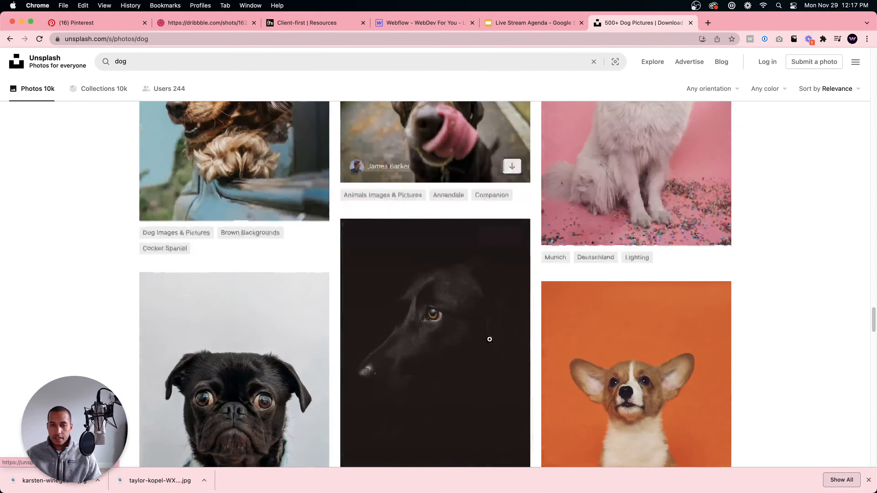
{"action": "scroll", "coordinate": [489, 339], "scroll_direction": "down", "scroll_amount": 6}
{"action": "scroll", "coordinate": [503, 331], "scroll_direction": "up", "scroll_amount": 4}
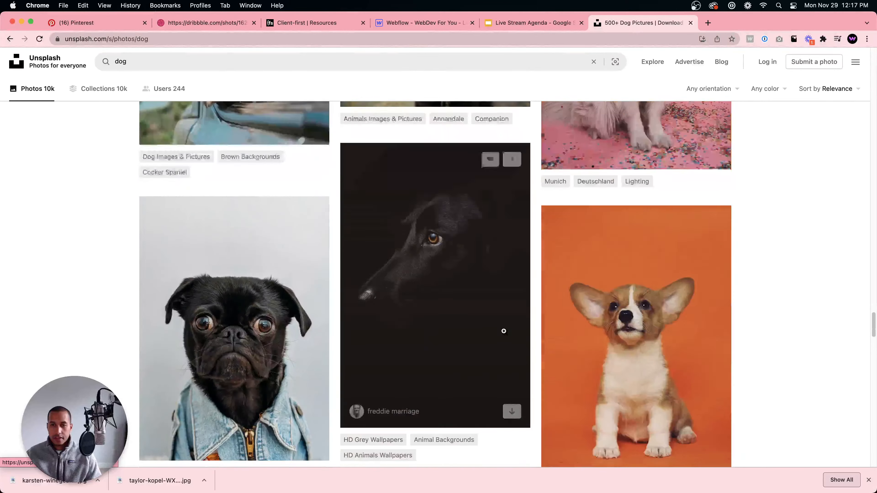
{"action": "scroll", "coordinate": [503, 331], "scroll_direction": "down", "scroll_amount": 2}
{"action": "left_click", "coordinate": [712, 401]}
Download the photo of the retriever holding a plush toy.
{"action": "scroll", "coordinate": [690, 387], "scroll_direction": "down", "scroll_amount": 10}
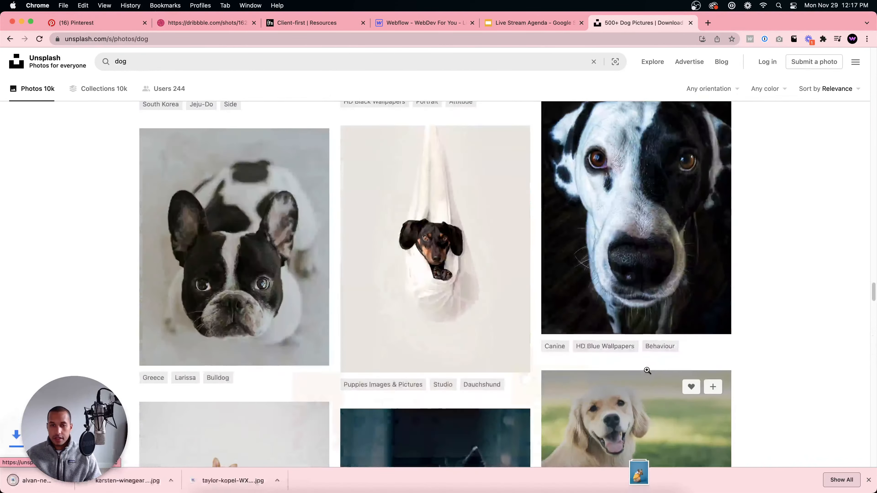
{"action": "scroll", "coordinate": [647, 370], "scroll_direction": "down", "scroll_amount": 20}
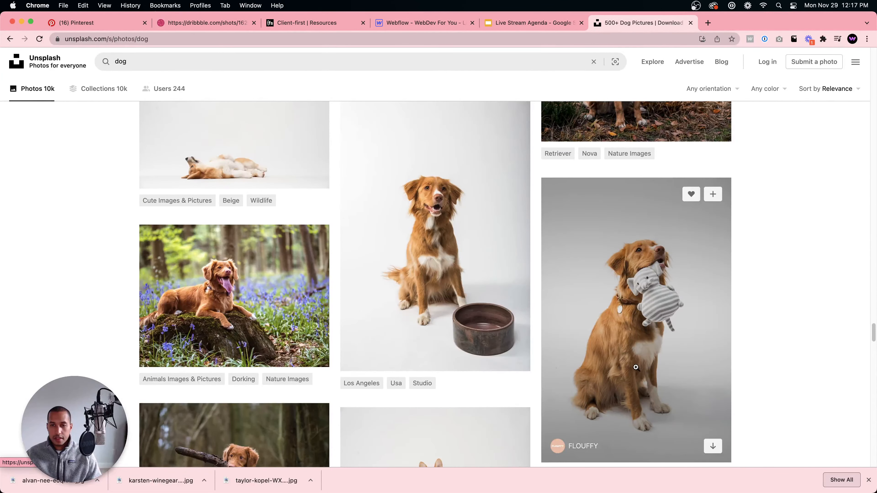
{"action": "scroll", "coordinate": [635, 367], "scroll_direction": "down", "scroll_amount": 1}
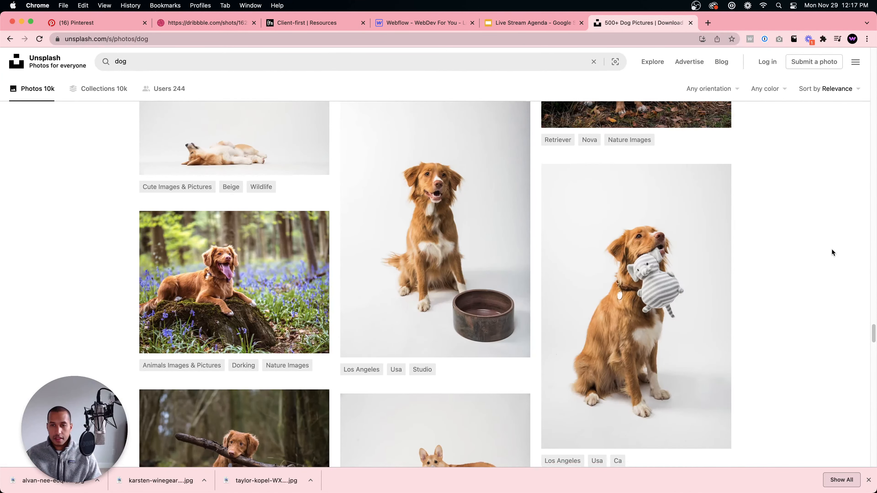
{"action": "scroll", "coordinate": [831, 252], "scroll_direction": "down", "scroll_amount": 5}
{"action": "left_click", "coordinate": [476, 259]}
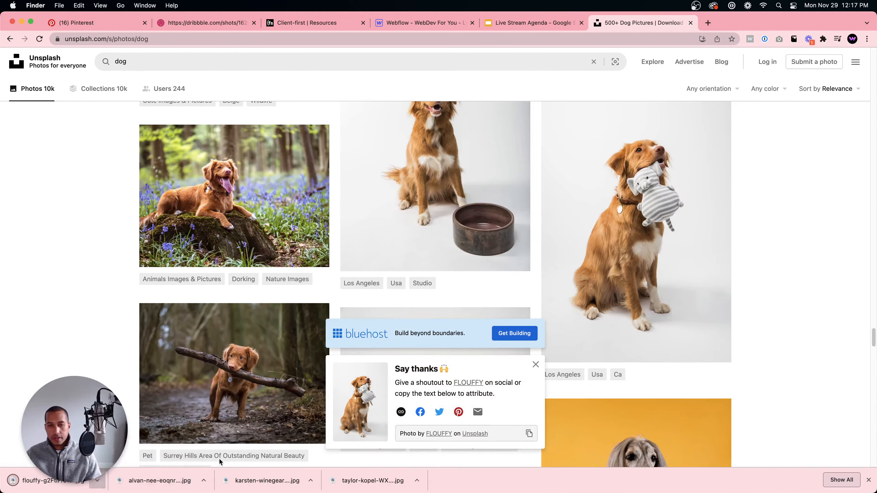
Open today's five downloaded images together in Preview from Finder.
{"action": "left_click_drag", "start_coordinate": [411, 162], "coordinate": [155, 158]}
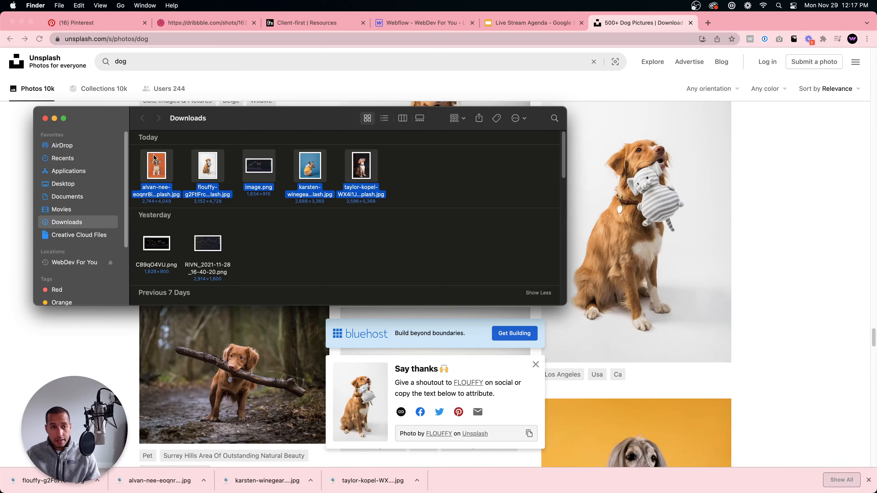
{"action": "right_click", "coordinate": [154, 158]}
{"action": "mouse_move", "coordinate": [242, 183]}
{"action": "left_click", "coordinate": [346, 182]}
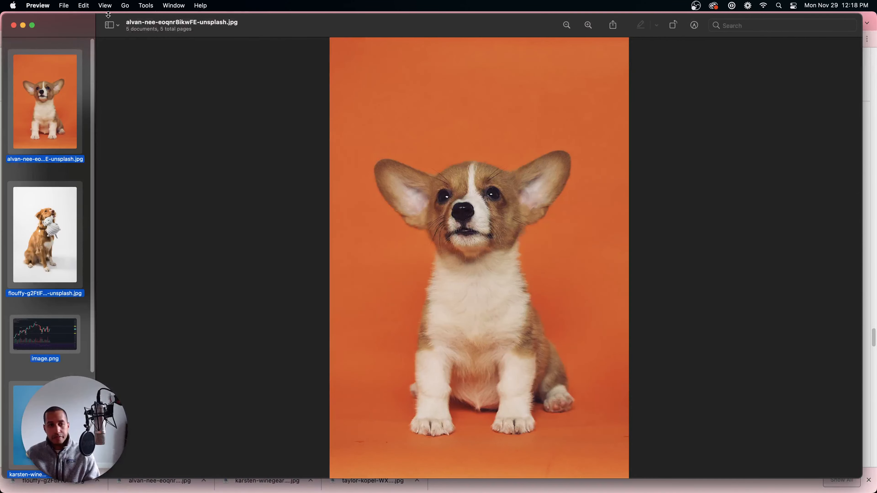
Resize the current dog photo to 2500 pixels wide with Adjust Size.
{"action": "left_click", "coordinate": [151, 4]}
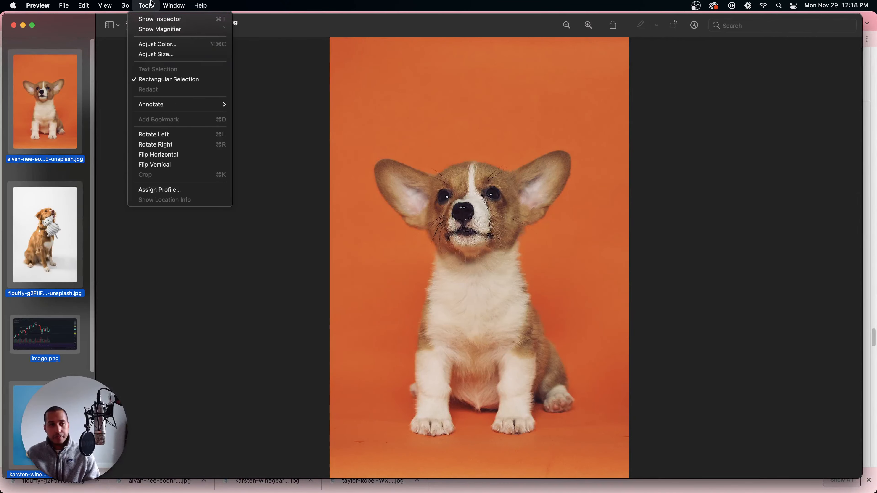
{"action": "left_click", "coordinate": [156, 54]}
{"action": "type", "text": "2"}
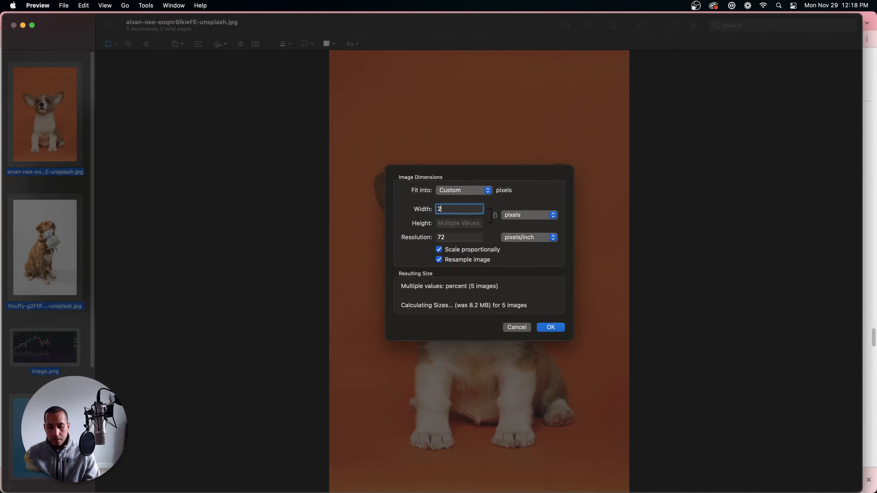
{"action": "type", "text": "6"}
{"action": "key", "text": "BackSpace"}
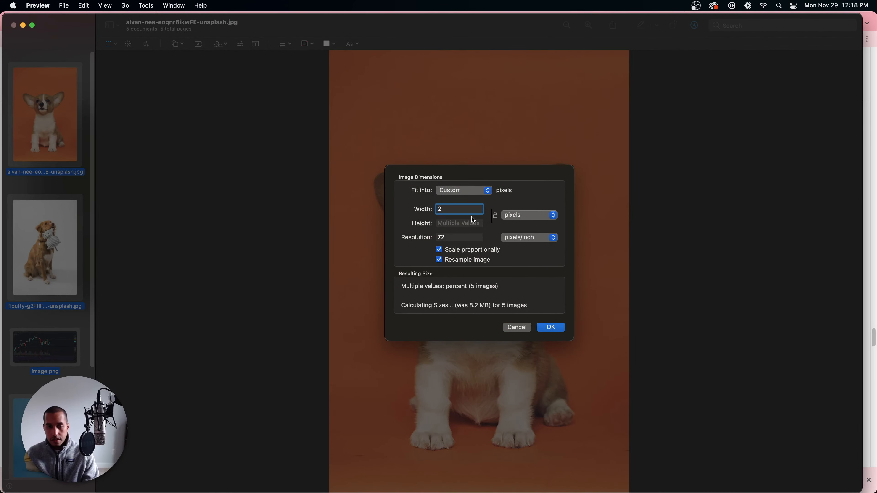
{"action": "left_click", "coordinate": [556, 330]}
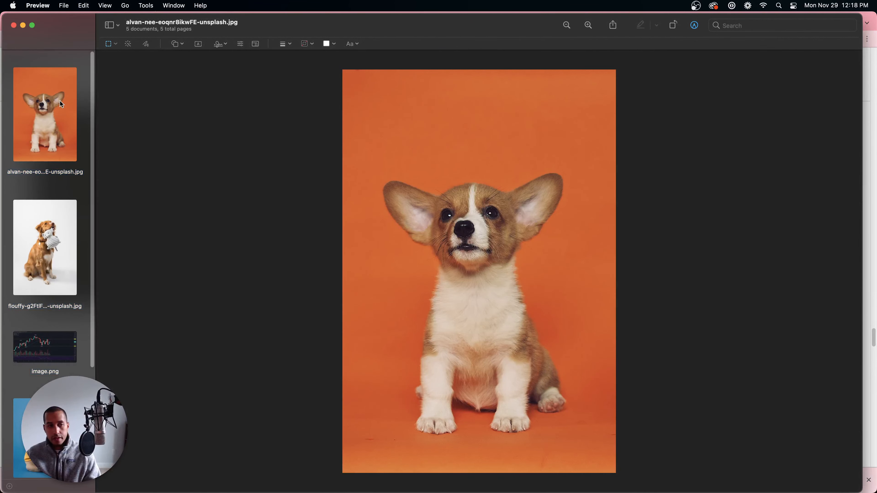
Select all open dog images, resize them to 2500 pixels wide, and close Preview.
{"action": "left_click", "coordinate": [51, 244]}
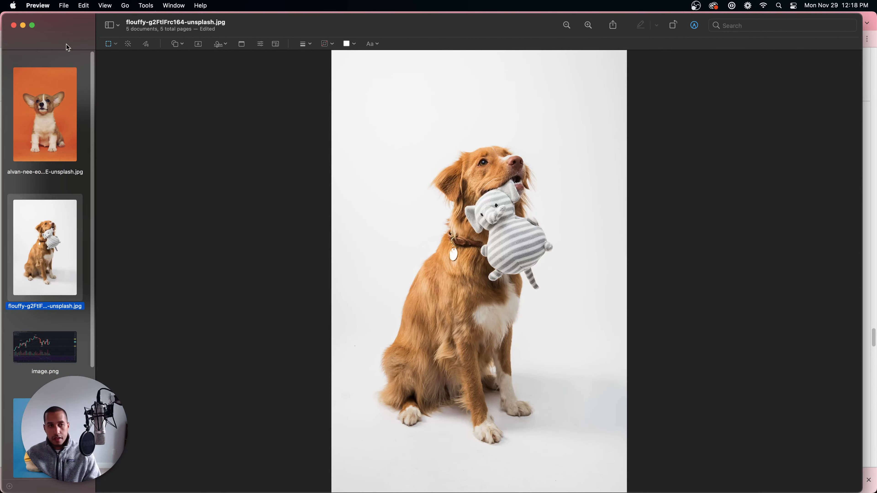
{"action": "left_click", "coordinate": [61, 119]}
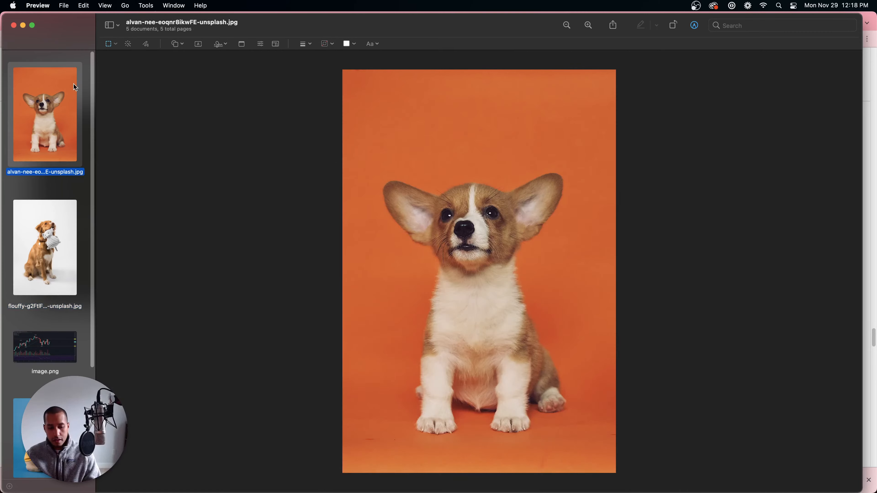
{"action": "key", "text": "super+a"}
{"action": "left_click", "coordinate": [145, 4]}
{"action": "left_click", "coordinate": [162, 53]}
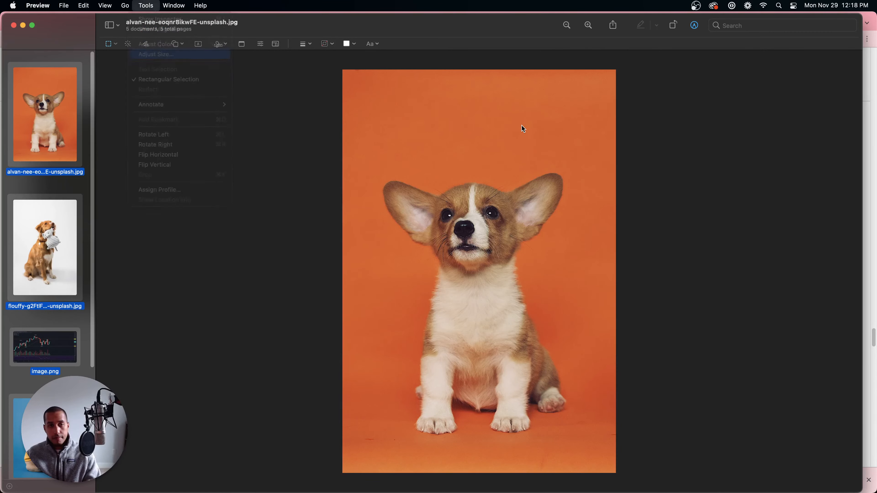
{"action": "left_click", "coordinate": [550, 327]}
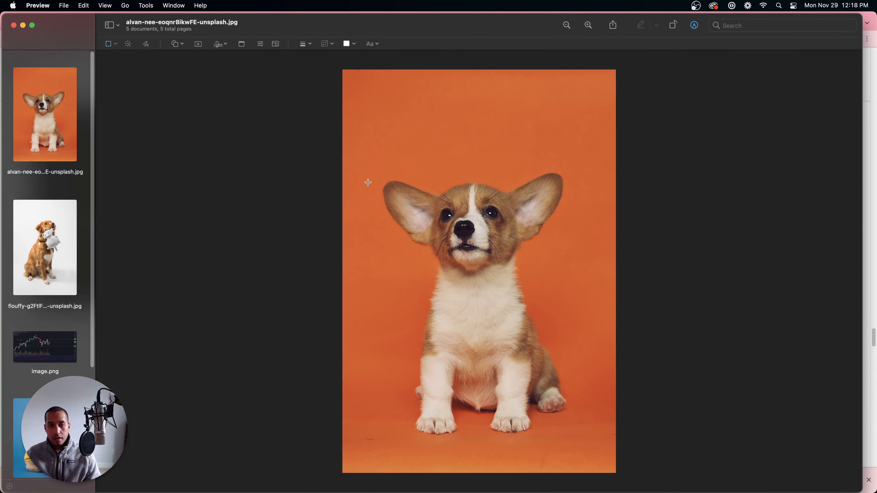
{"action": "key", "text": "cmd+w"}
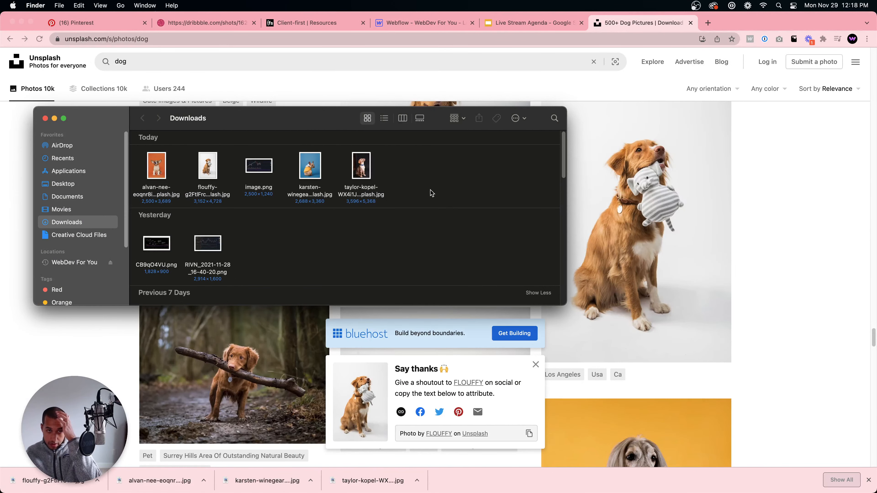
Check the corgi photo's dimensions in its Get Info window.
{"action": "left_click", "coordinate": [146, 165]}
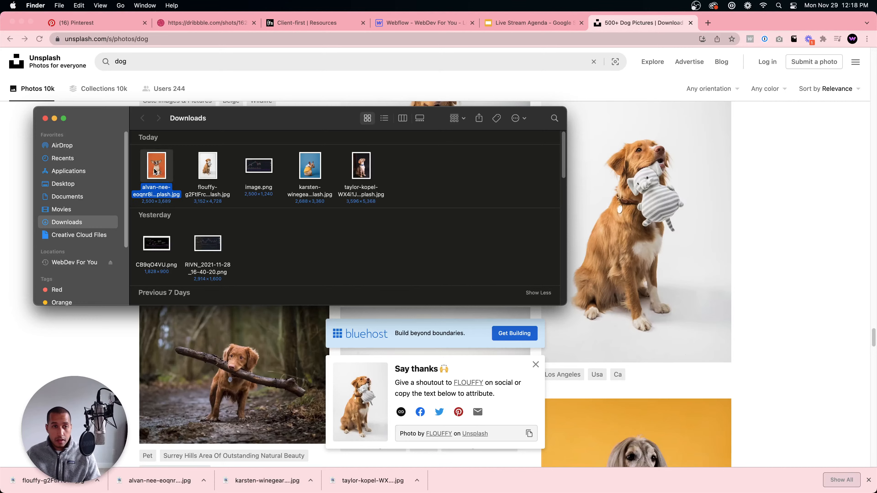
{"action": "right_click", "coordinate": [147, 165]}
{"action": "left_click", "coordinate": [193, 210]}
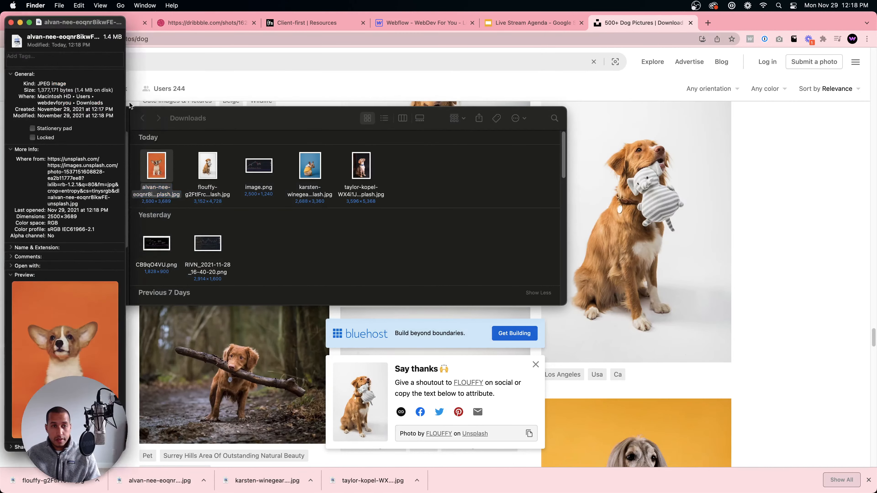
{"action": "left_click", "coordinate": [10, 23]}
Compare the dog photos and Quick Look the last one downloaded today.
{"action": "left_click", "coordinate": [212, 165]}
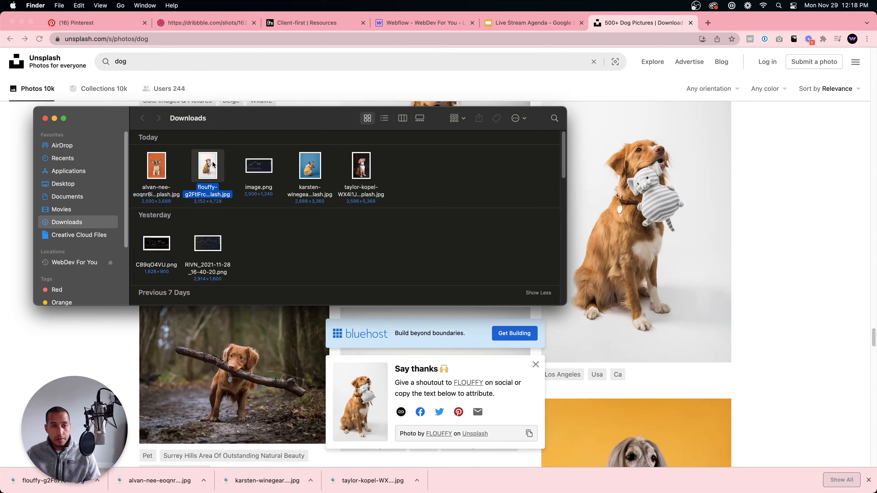
{"action": "left_click", "coordinate": [162, 172]}
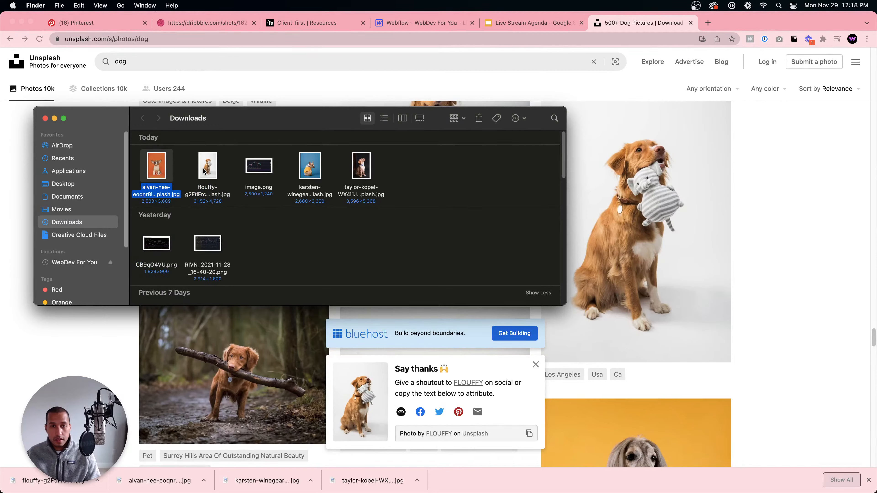
{"action": "left_click", "coordinate": [205, 170]}
{"action": "left_click", "coordinate": [359, 181]}
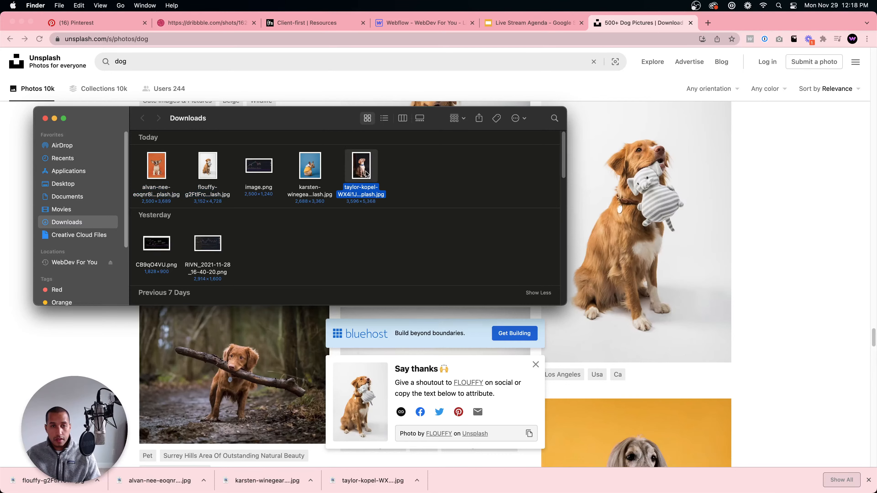
{"action": "key", "text": "space"}
{"action": "left_click", "coordinate": [300, 36]}
{"action": "right_click", "coordinate": [362, 168]}
{"action": "left_click", "coordinate": [307, 169]}
Check the flouffy dog photo's info, then return to Webflow's asset library.
{"action": "left_click", "coordinate": [309, 168]}
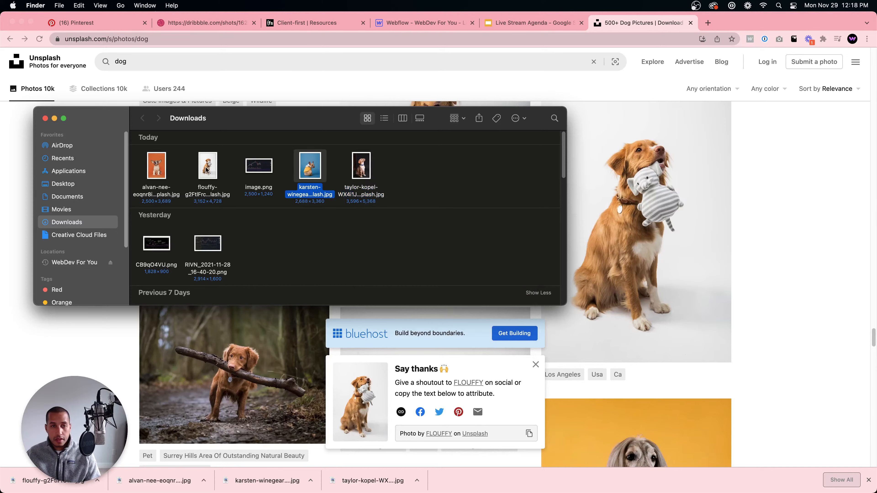
{"action": "left_click", "coordinate": [208, 171]}
{"action": "right_click", "coordinate": [208, 171]}
{"action": "left_click", "coordinate": [225, 157]}
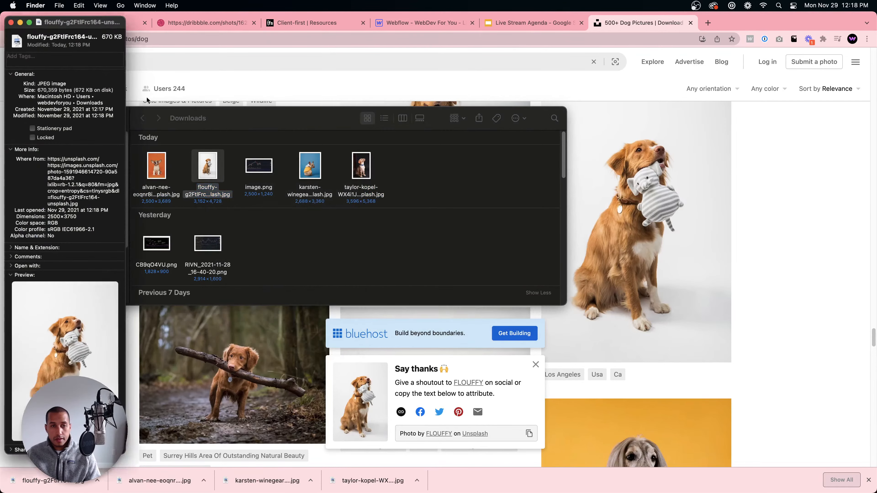
{"action": "left_click", "coordinate": [11, 23]}
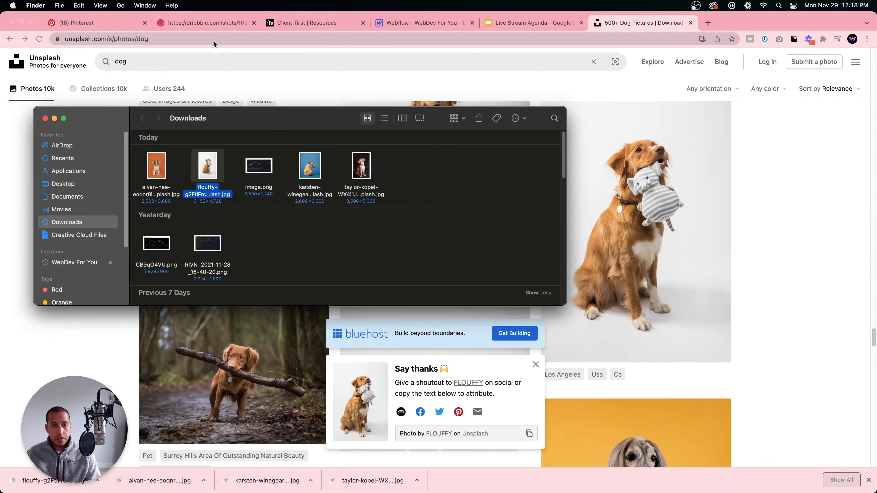
{"action": "left_click", "coordinate": [411, 25]}
{"action": "left_click", "coordinate": [8, 184]}
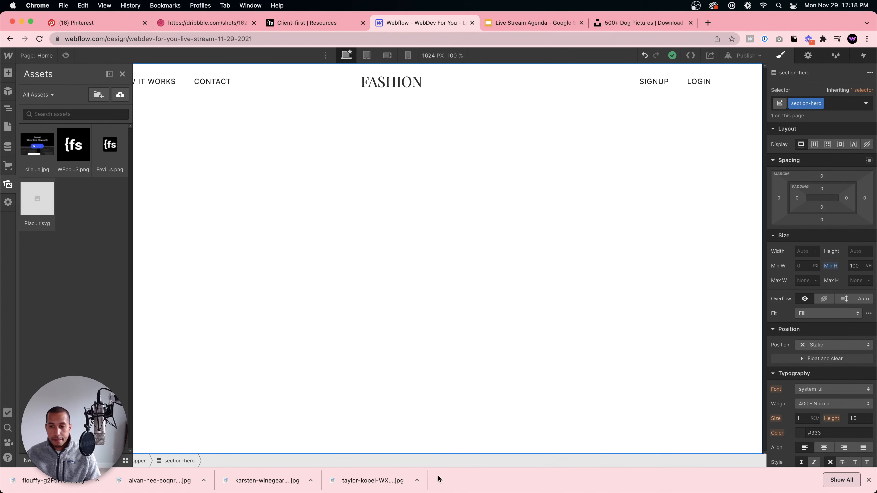
Drag the flouffy dog photo from Downloads into Webflow Assets, then close the panel.
{"action": "left_click", "coordinate": [868, 480]}
{"action": "left_click", "coordinate": [209, 457]}
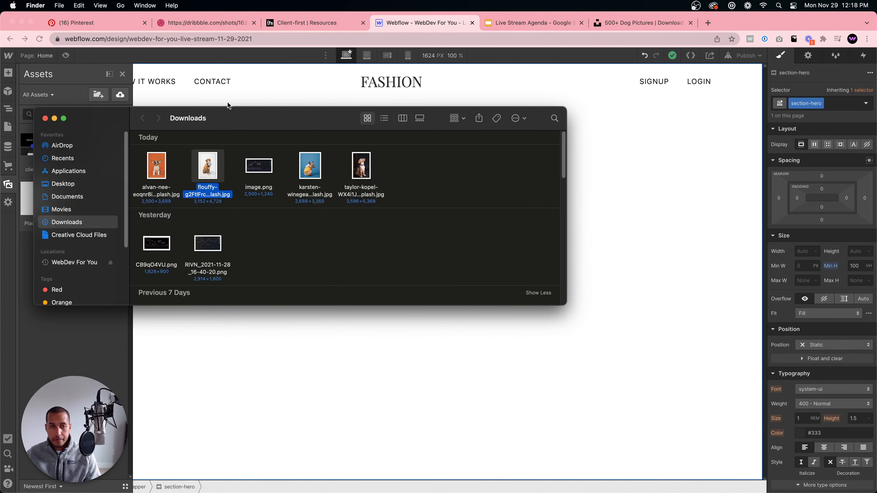
{"action": "left_click_drag", "start_coordinate": [228, 110], "coordinate": [106, 290]}
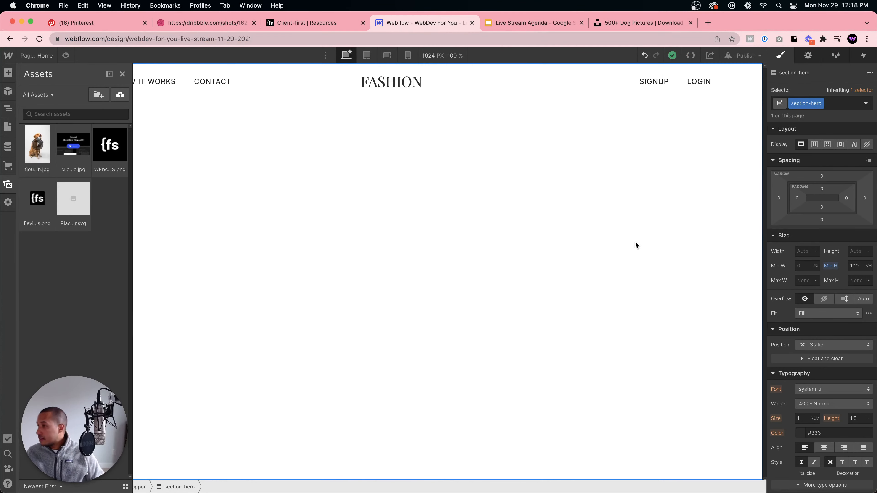
{"action": "left_click", "coordinate": [166, 190]}
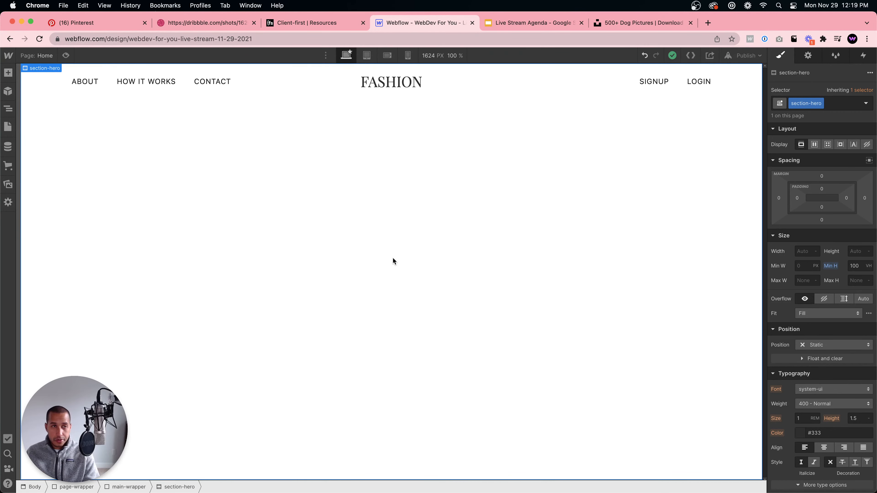
Glance at the Dribbble design reference and return to the Webflow Designer.
{"action": "left_click", "coordinate": [187, 22]}
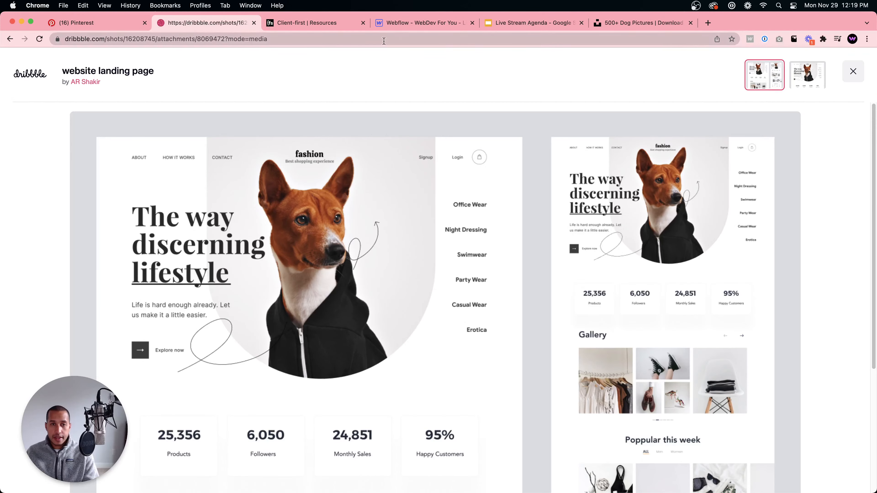
{"action": "left_click", "coordinate": [418, 28]}
{"action": "key", "text": "super+e"}
Insert a Div Block via quick search and give it the class hero_top-image.
{"action": "type", "text": "div"}
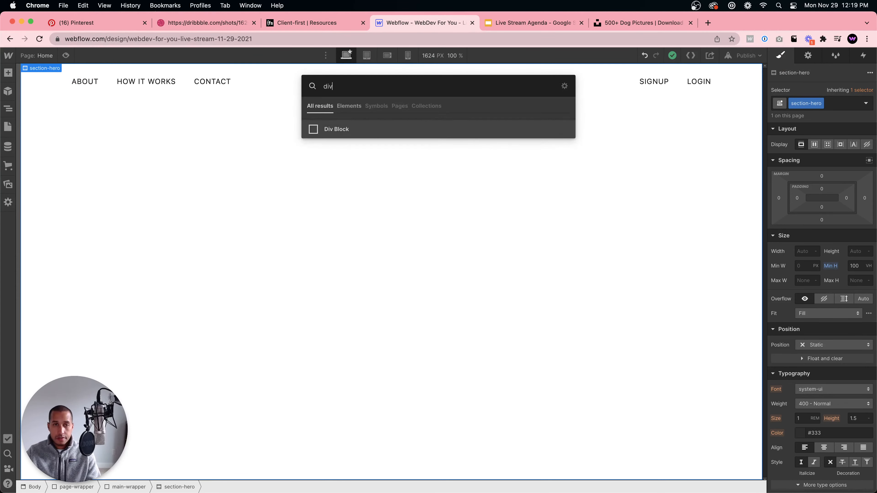
{"action": "key", "text": "Return"}
{"action": "left_click", "coordinate": [810, 103]}
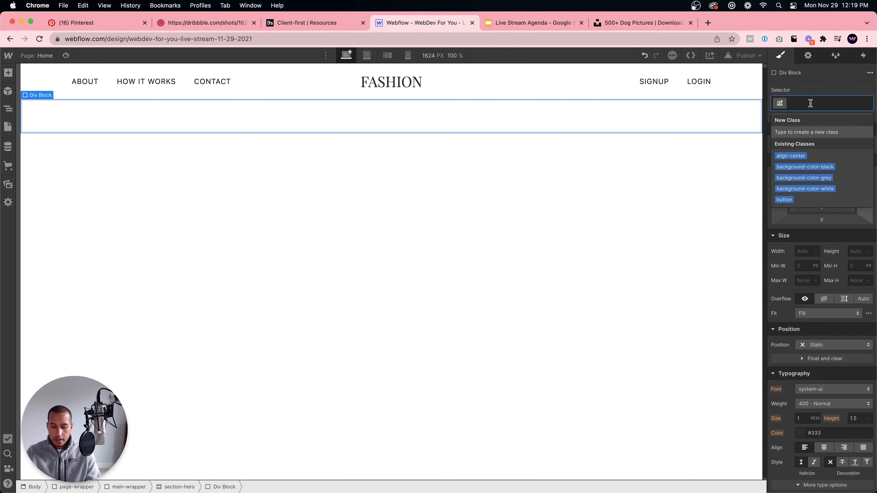
{"action": "type", "text": "hero_b"}
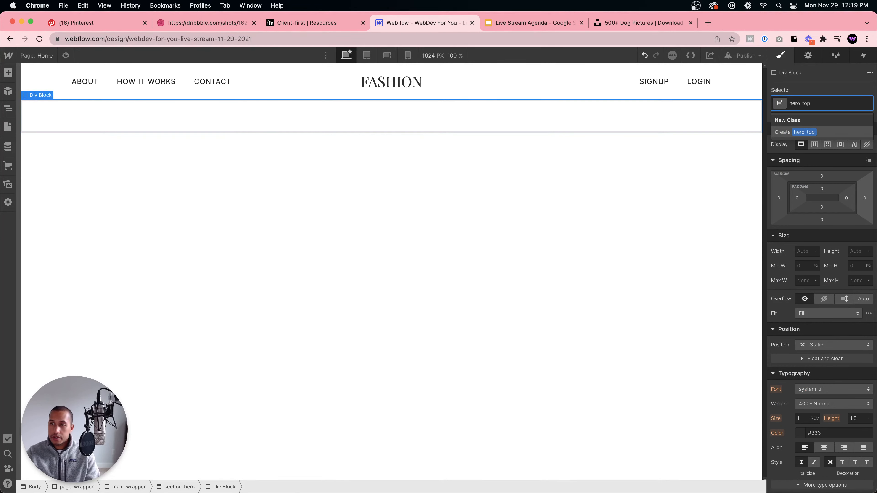
{"action": "type", "text": "top-image"}
{"action": "key", "text": "Return"}
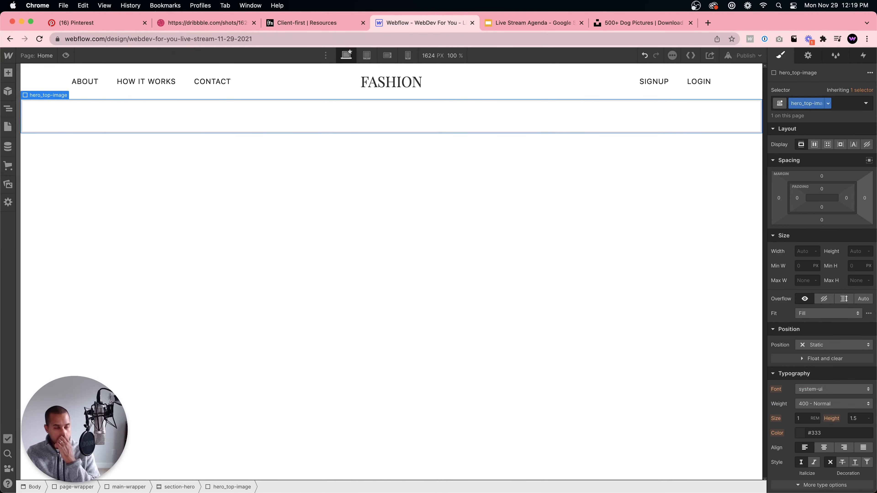
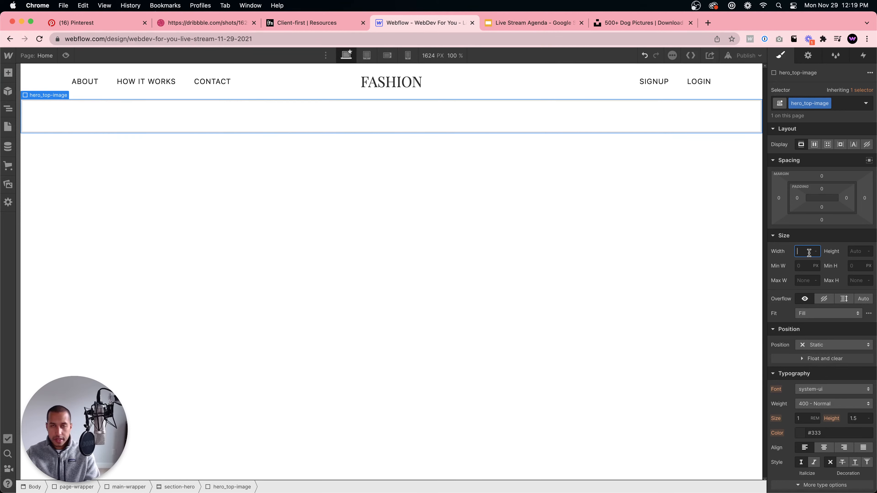
Open the Client-first 'What is Client-first?' documentation, then return to the Webflow Designer.
{"action": "left_click", "coordinate": [314, 23]}
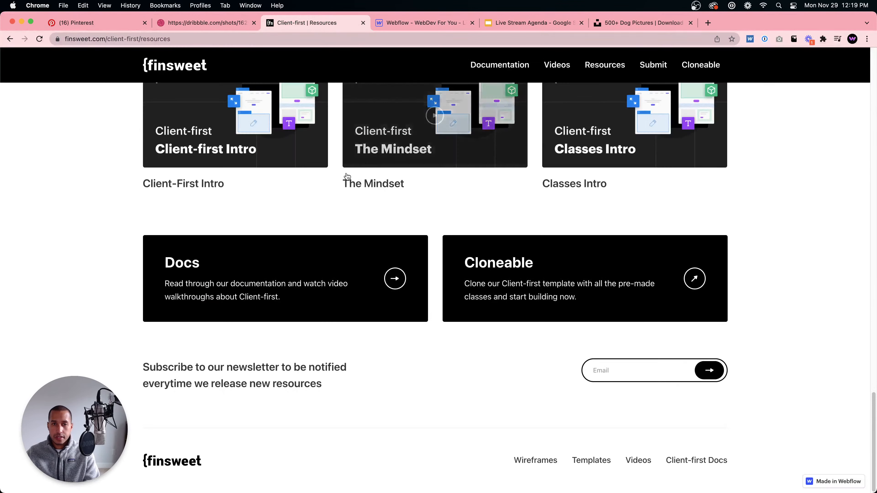
{"action": "scroll", "coordinate": [464, 142], "scroll_direction": "up", "scroll_amount": 15}
{"action": "left_click", "coordinate": [486, 66]}
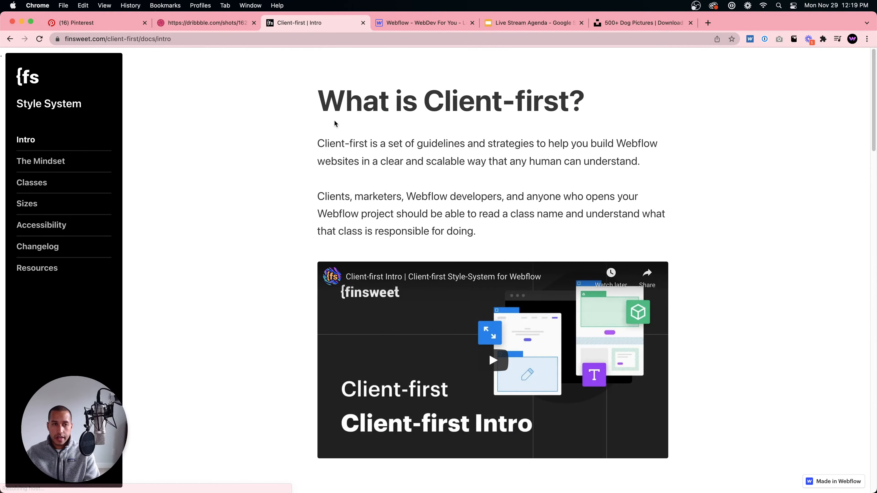
{"action": "left_click", "coordinate": [408, 24]}
{"action": "left_click", "coordinate": [380, 121]}
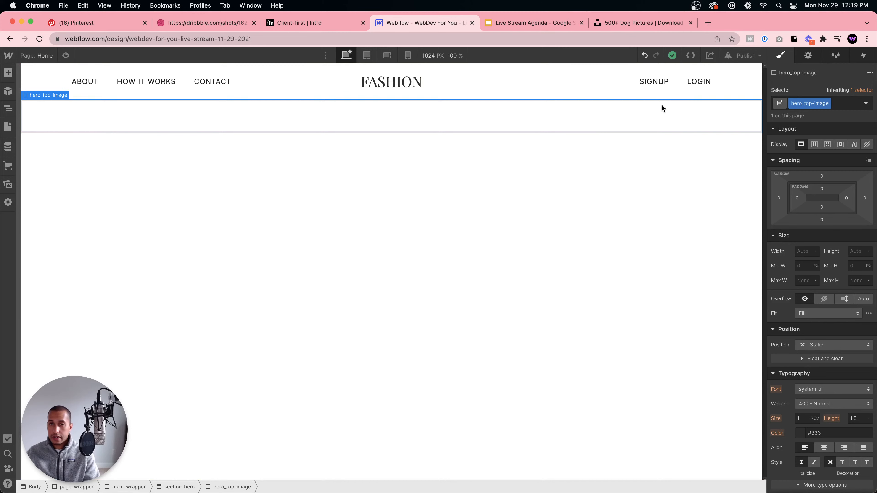
Make the hero_top-image box 50% wide, centred with auto left and right margins.
{"action": "left_click", "coordinate": [807, 252]}
{"action": "type", "text": "505"}
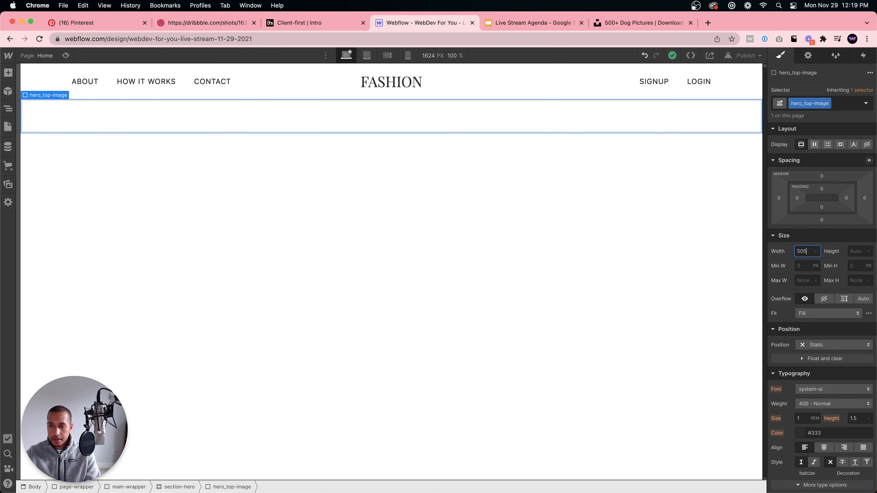
{"action": "key", "text": "BackSpace"}
{"action": "type", "text": "%"}
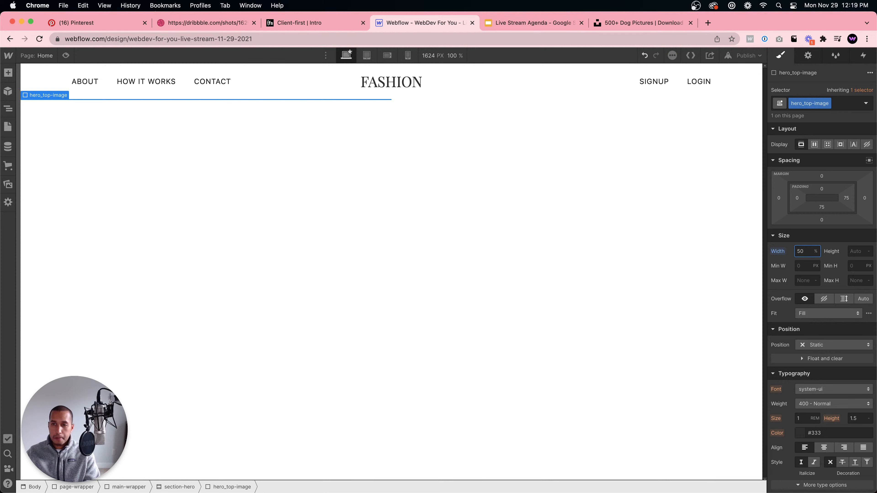
{"action": "left_click", "coordinate": [864, 161]}
{"action": "left_click", "coordinate": [864, 163]}
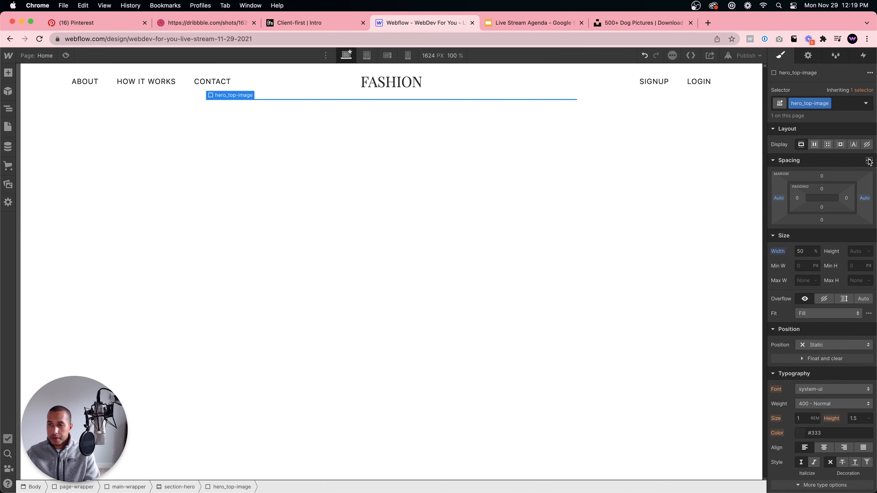
Set the box height to 80vh, checking the Dribbble reference.
{"action": "left_click", "coordinate": [854, 255]}
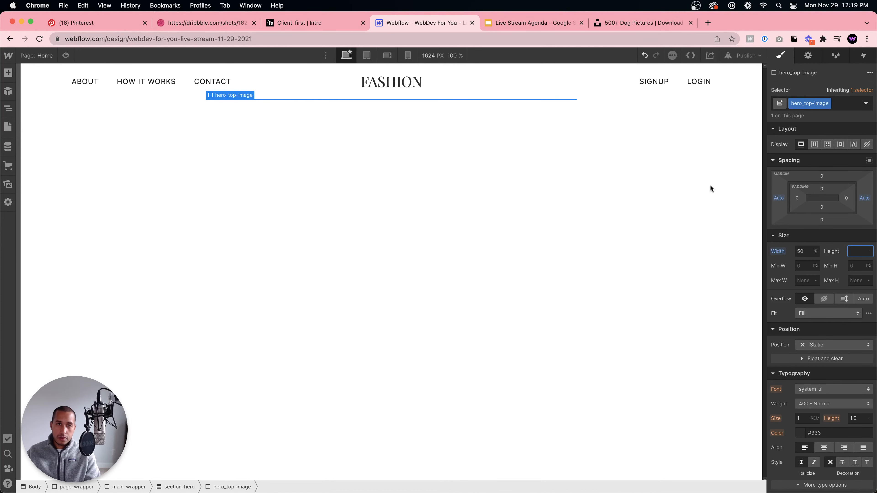
{"action": "left_click", "coordinate": [196, 27]}
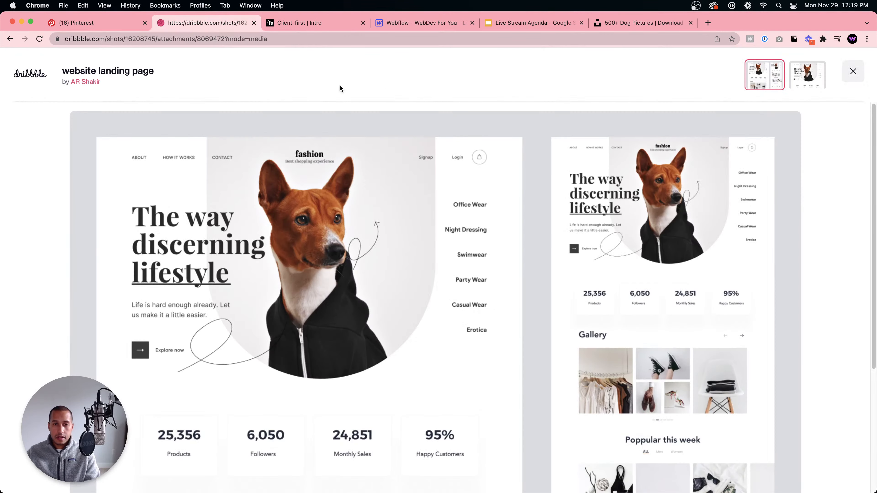
{"action": "left_click", "coordinate": [408, 24]}
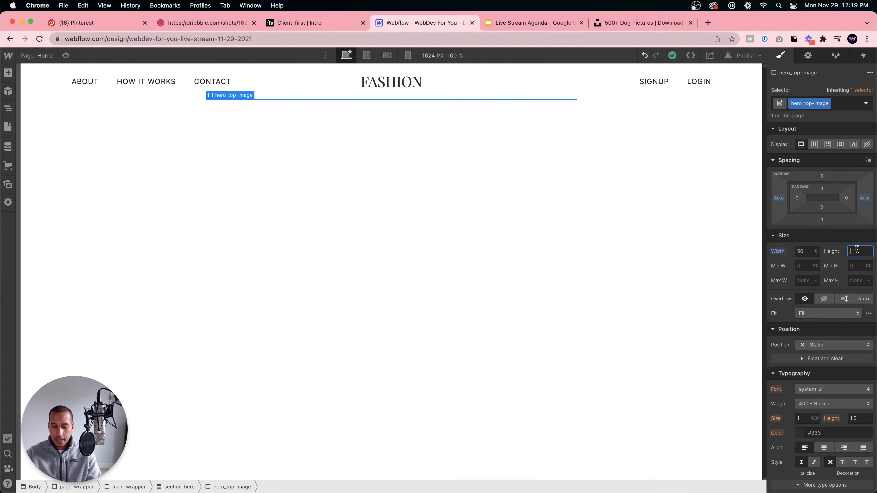
{"action": "type", "text": "80vh"}
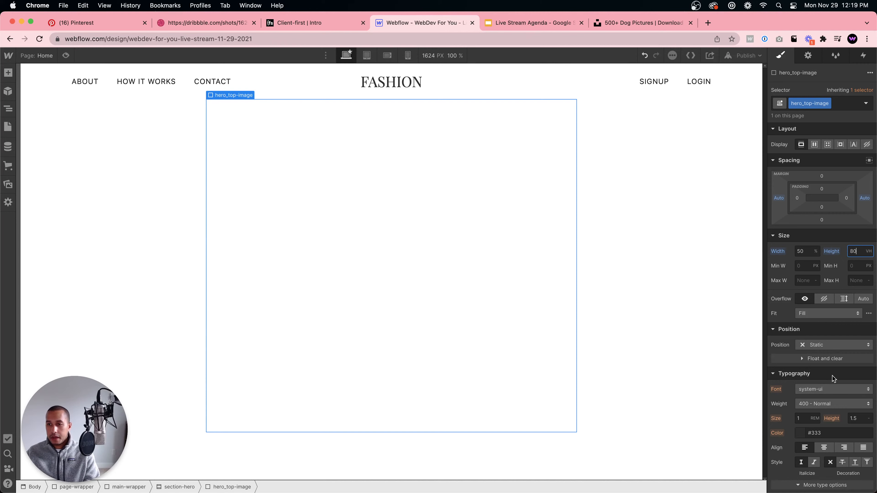
Position the box absolutely at the top, relative to section-hero.
{"action": "left_click", "coordinate": [833, 345]}
{"action": "left_click", "coordinate": [828, 365]}
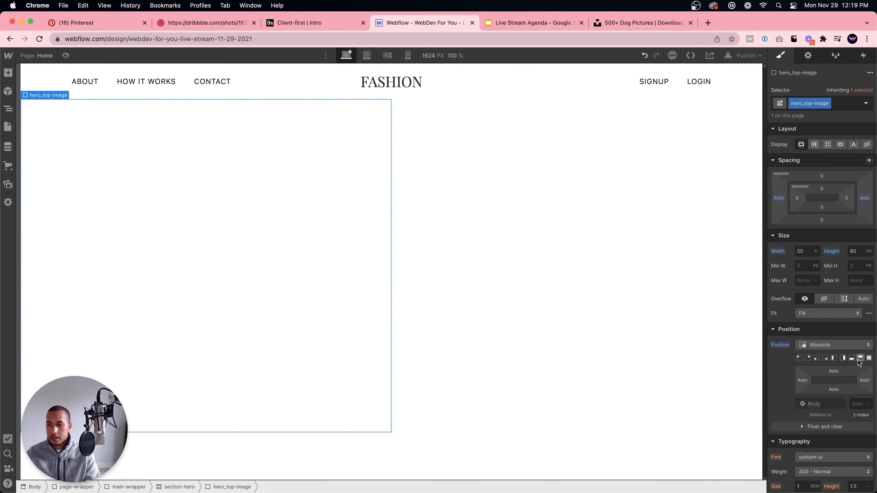
{"action": "left_click", "coordinate": [859, 359]}
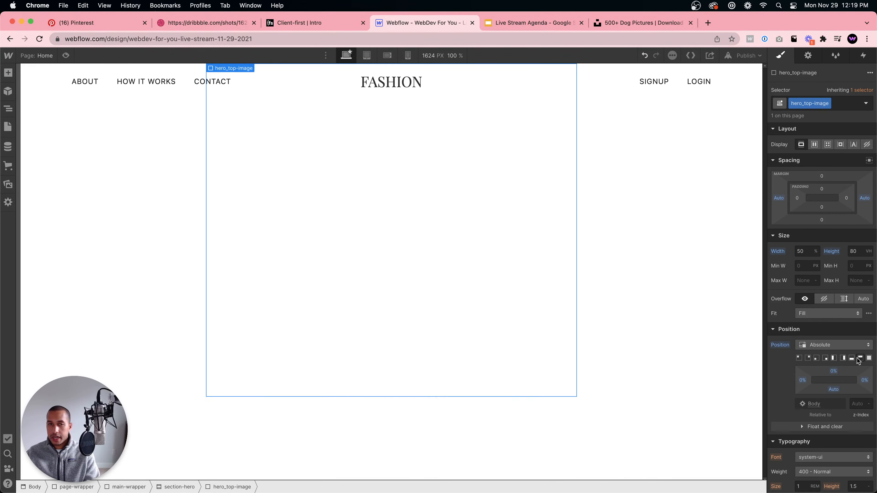
{"action": "left_click", "coordinate": [179, 486]}
{"action": "left_click", "coordinate": [833, 345]}
{"action": "left_click", "coordinate": [829, 355]}
{"action": "left_click", "coordinate": [317, 190]}
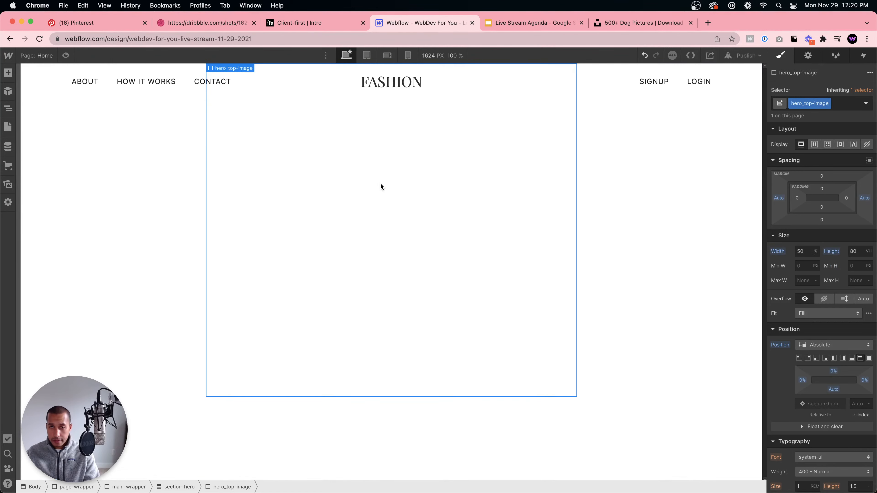
Add the dog photo from Assets as the box's background image.
{"action": "scroll", "coordinate": [821, 366], "scroll_direction": "down", "scroll_amount": 8}
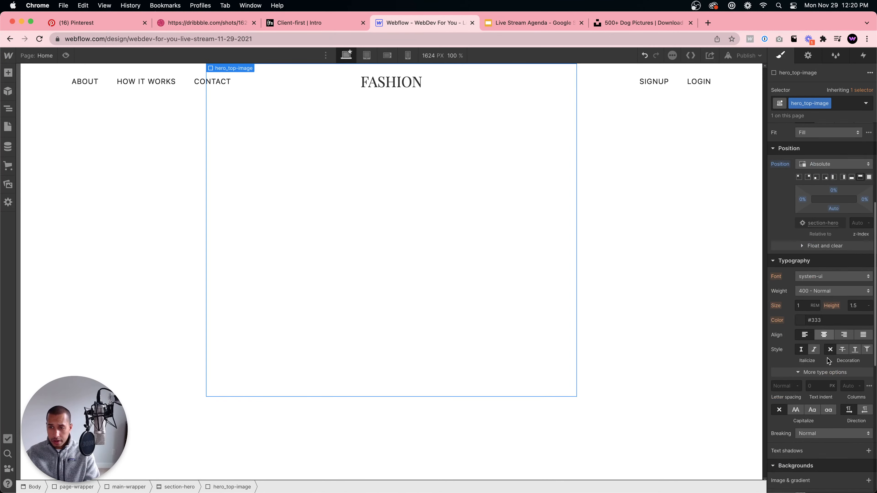
{"action": "scroll", "coordinate": [837, 312], "scroll_direction": "down", "scroll_amount": 1}
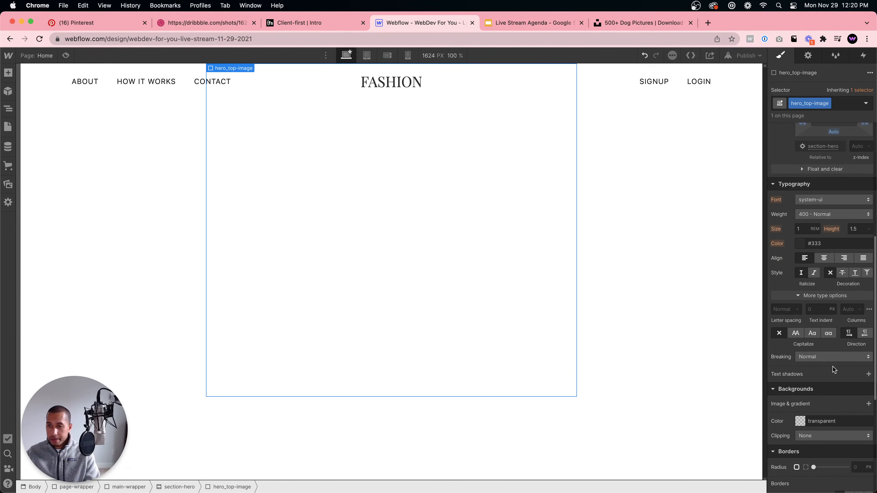
{"action": "left_click", "coordinate": [868, 403]}
{"action": "left_click", "coordinate": [826, 292]}
{"action": "left_click", "coordinate": [28, 143]}
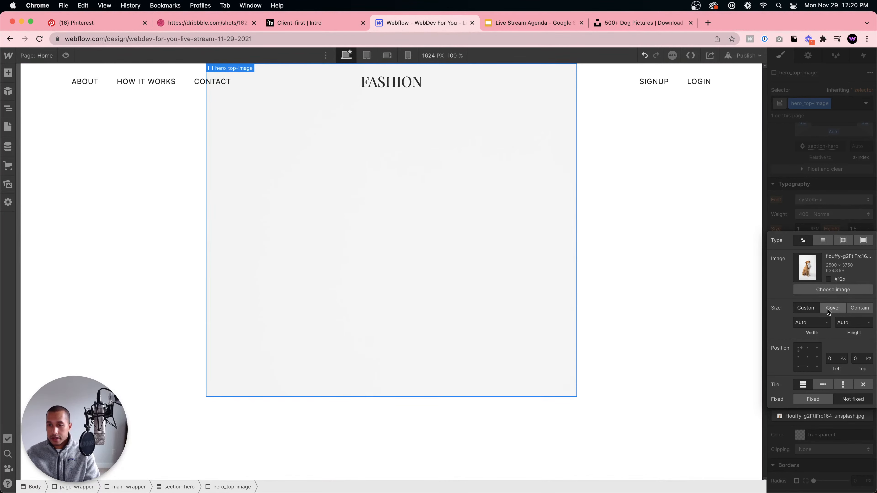
Size the background image to Cover and centre its position.
{"action": "left_click", "coordinate": [827, 310]}
{"action": "left_click", "coordinate": [807, 349]}
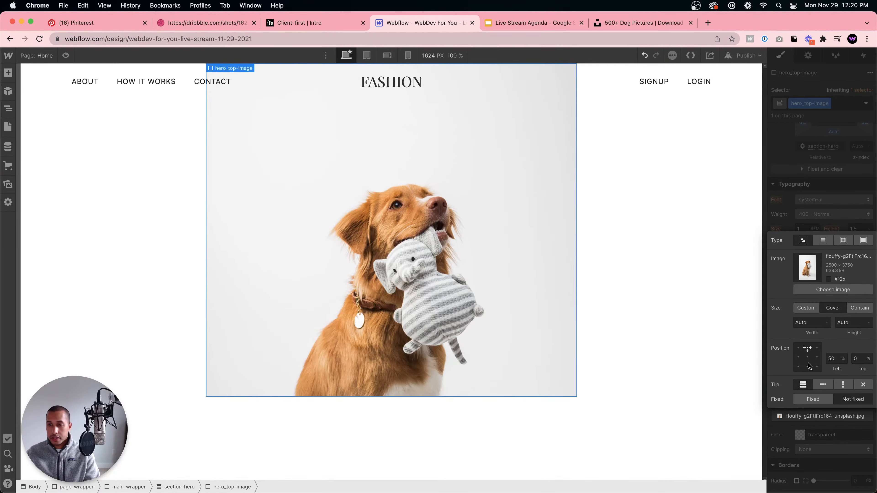
{"action": "left_click", "coordinate": [807, 365]}
{"action": "left_click", "coordinate": [807, 357]}
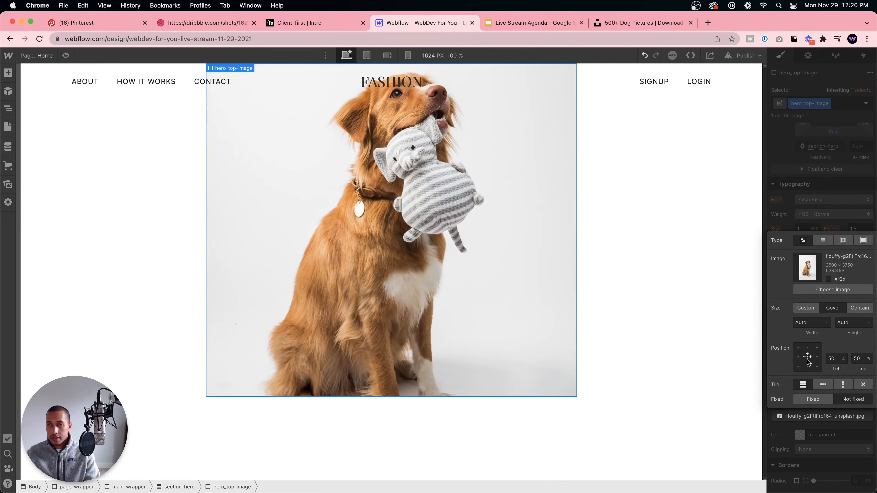
{"action": "left_click", "coordinate": [787, 219]}
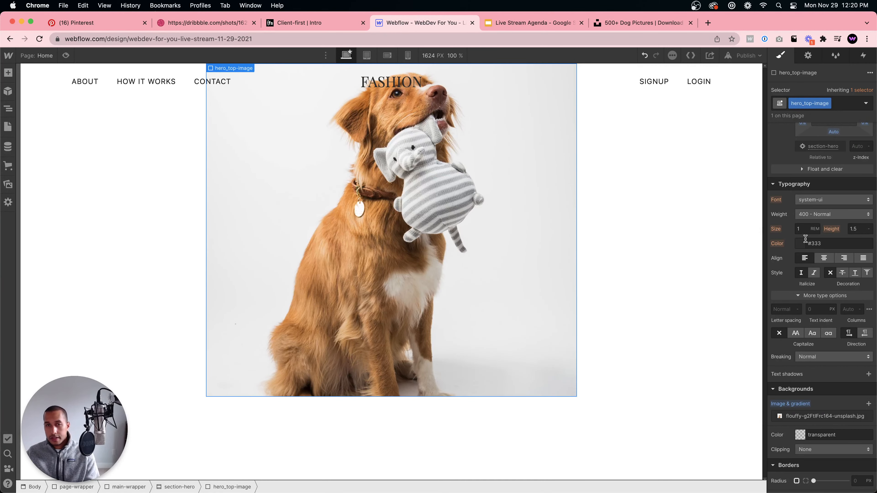
{"action": "scroll", "coordinate": [834, 378], "scroll_direction": "down", "scroll_amount": 5}
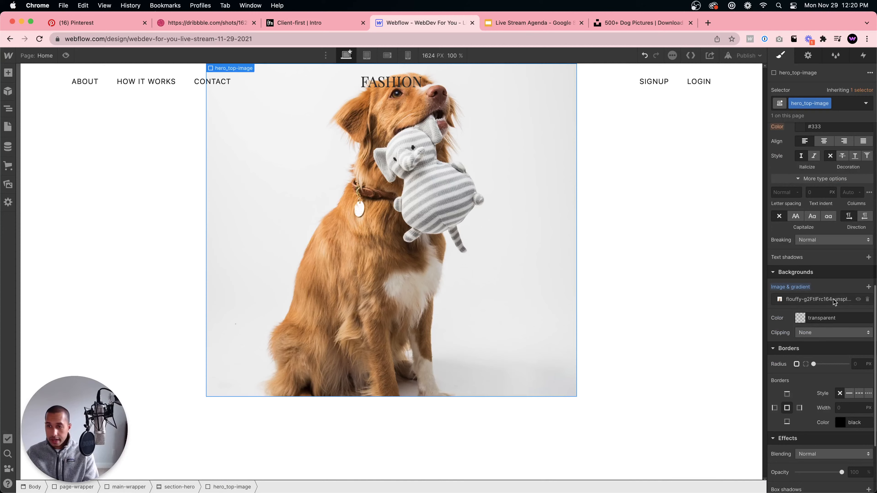
{"action": "scroll", "coordinate": [839, 339], "scroll_direction": "down", "scroll_amount": 1}
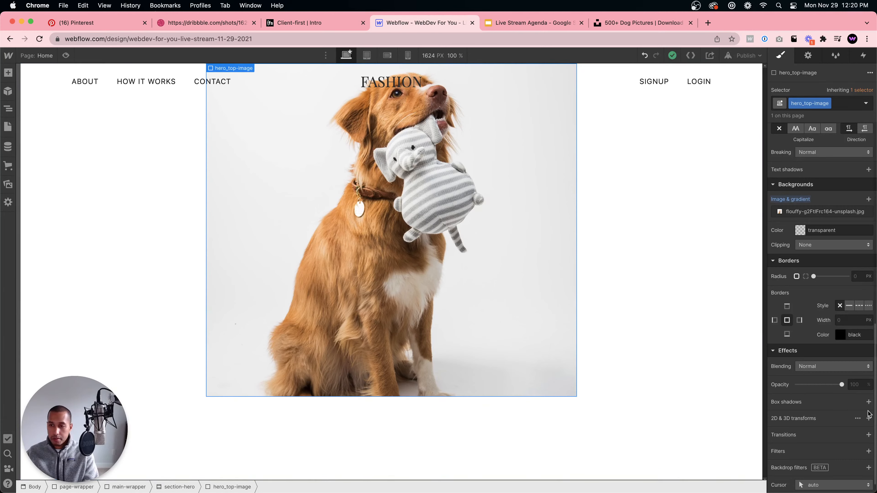
{"action": "scroll", "coordinate": [828, 403], "scroll_direction": "down", "scroll_amount": 1}
{"action": "scroll", "coordinate": [824, 394], "scroll_direction": "down", "scroll_amount": 1}
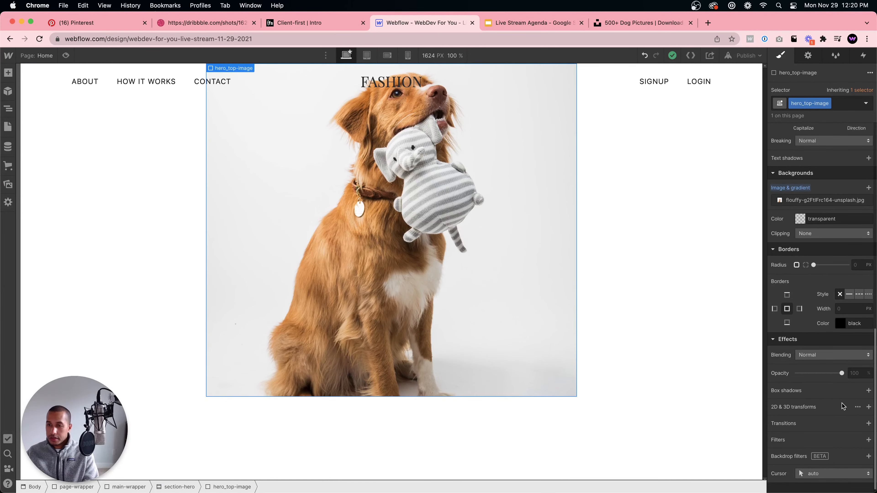
Give the image box's bottom-left and bottom-right corners a 50% radius.
{"action": "left_click", "coordinate": [805, 265]}
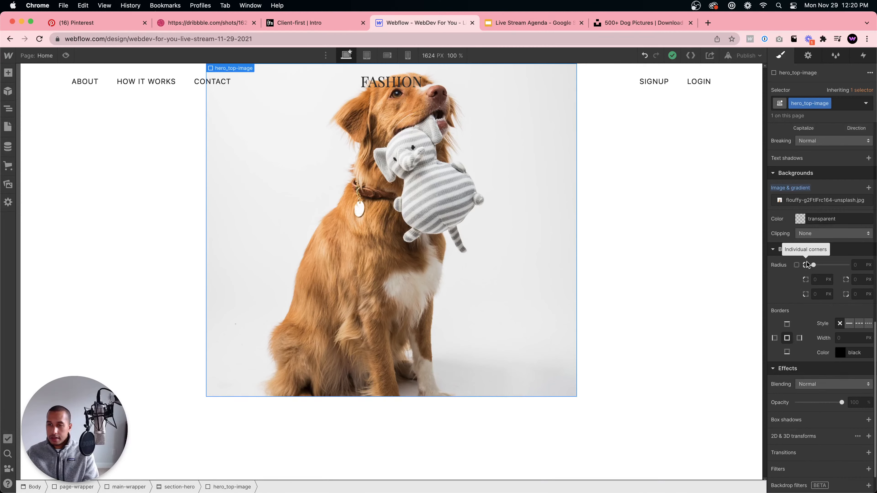
{"action": "left_click", "coordinate": [817, 295]}
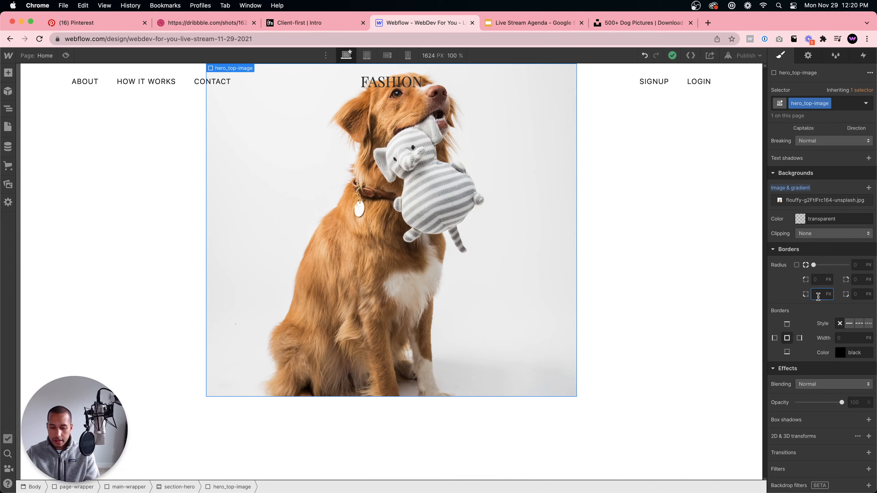
{"action": "type", "text": "50%"}
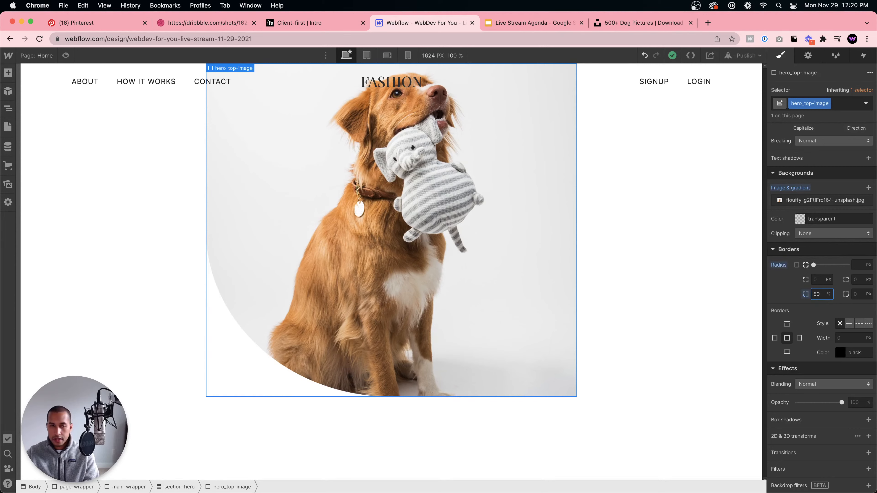
{"action": "left_click", "coordinate": [859, 295]}
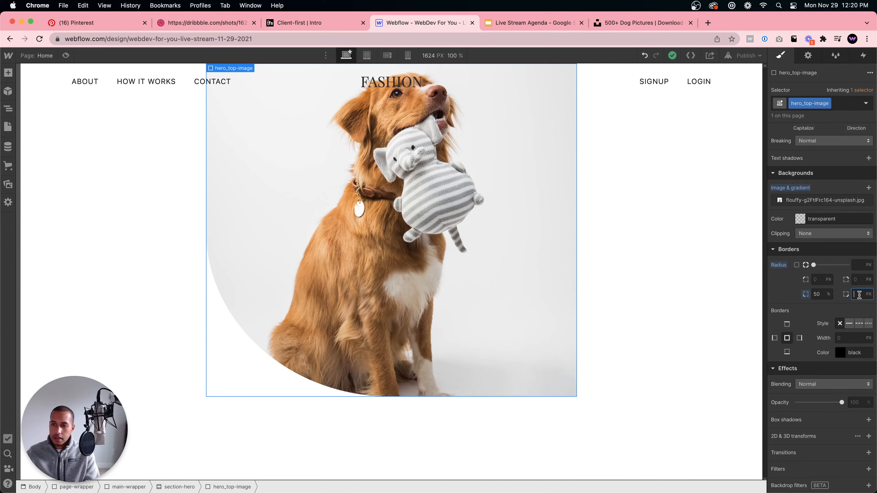
{"action": "type", "text": "50%"}
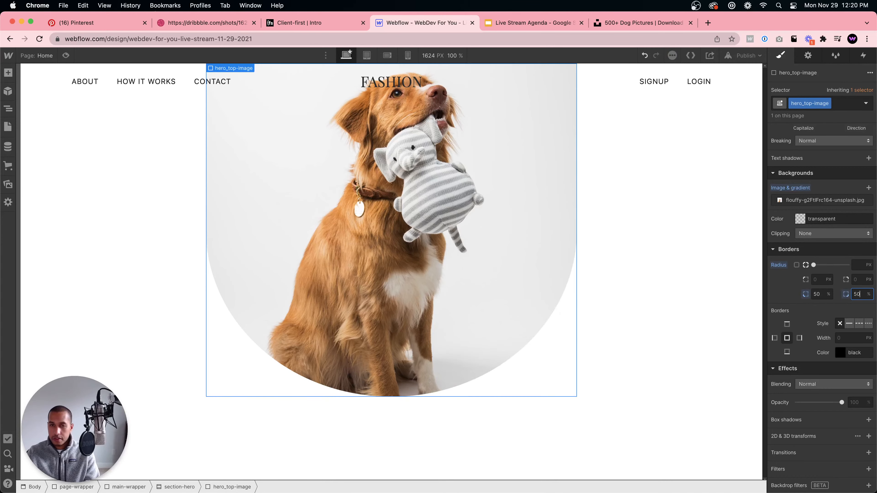
{"action": "left_click", "coordinate": [630, 322]}
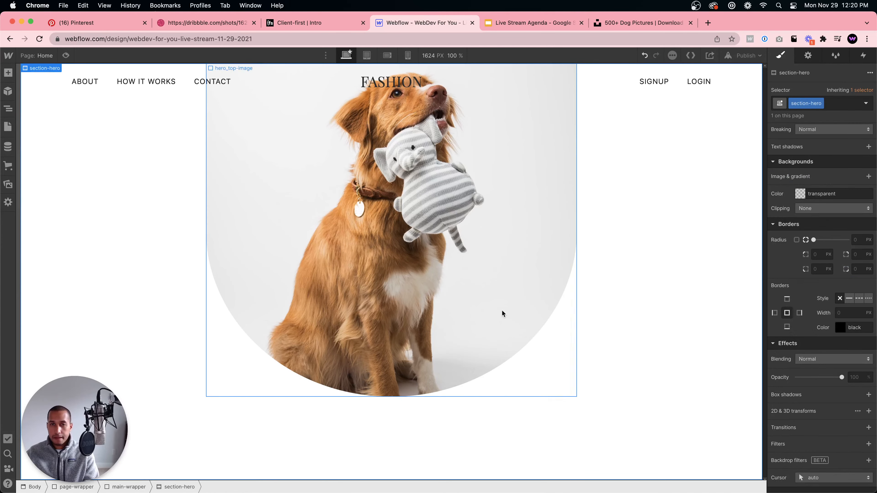
Preview the page, then return to the Designer and reselect the dog image.
{"action": "left_click", "coordinate": [66, 55]}
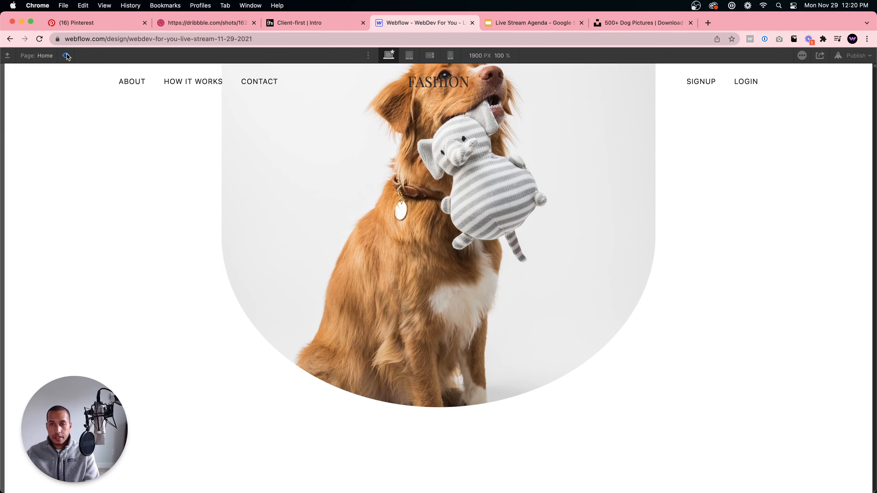
{"action": "left_click", "coordinate": [67, 55]}
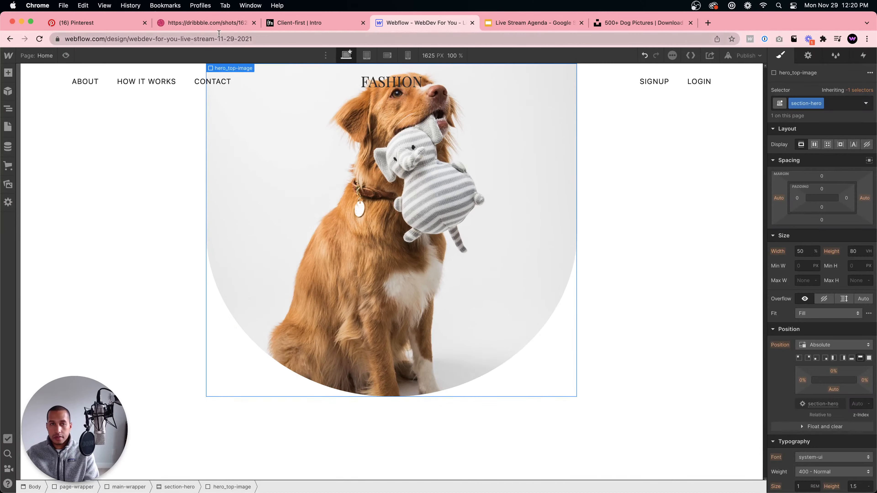
{"action": "left_click", "coordinate": [312, 23]}
Try 1000px radii on the dog image's bottom-left and bottom-right corners.
{"action": "left_click", "coordinate": [400, 22]}
{"action": "scroll", "coordinate": [831, 376], "scroll_direction": "down", "scroll_amount": 10}
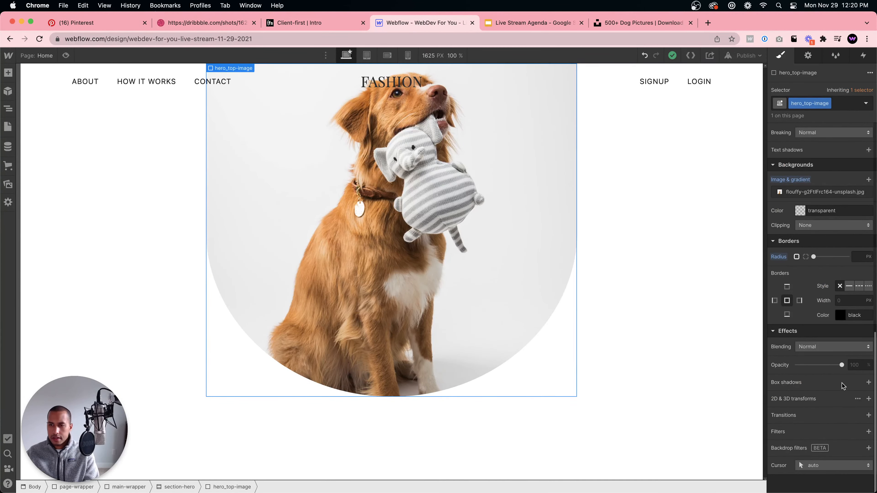
{"action": "left_click", "coordinate": [805, 257]}
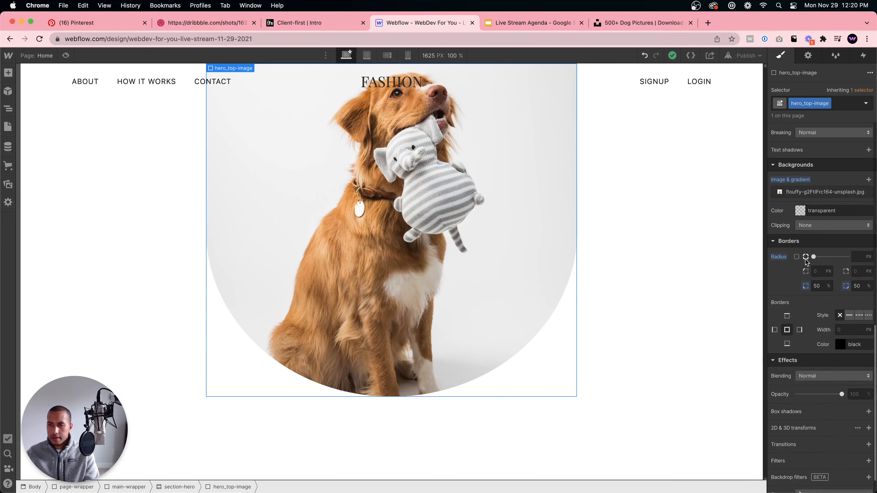
{"action": "double_click", "coordinate": [817, 286]}
{"action": "type", "text": "100"}
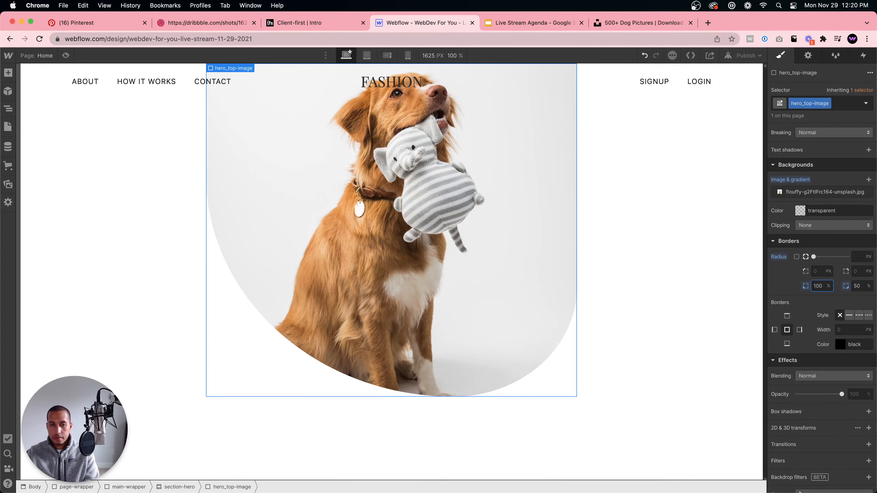
{"action": "key", "text": "Tab"}
{"action": "type", "text": "1"}
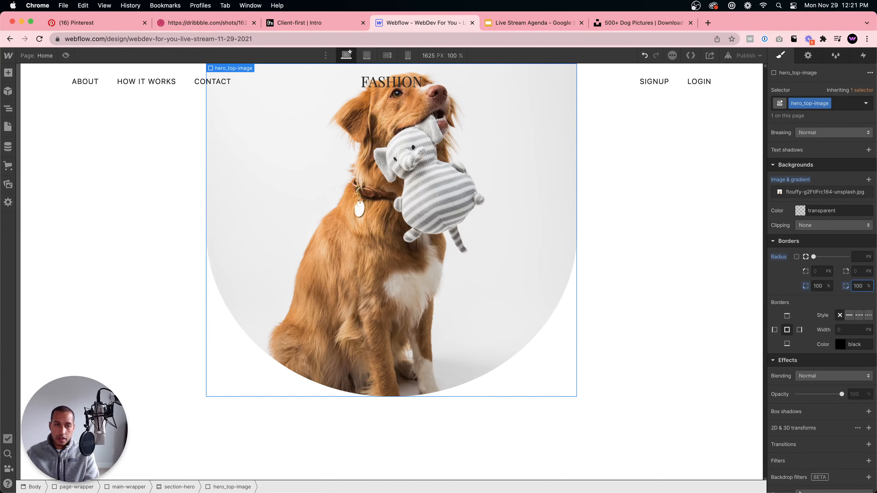
{"action": "double_click", "coordinate": [814, 286]}
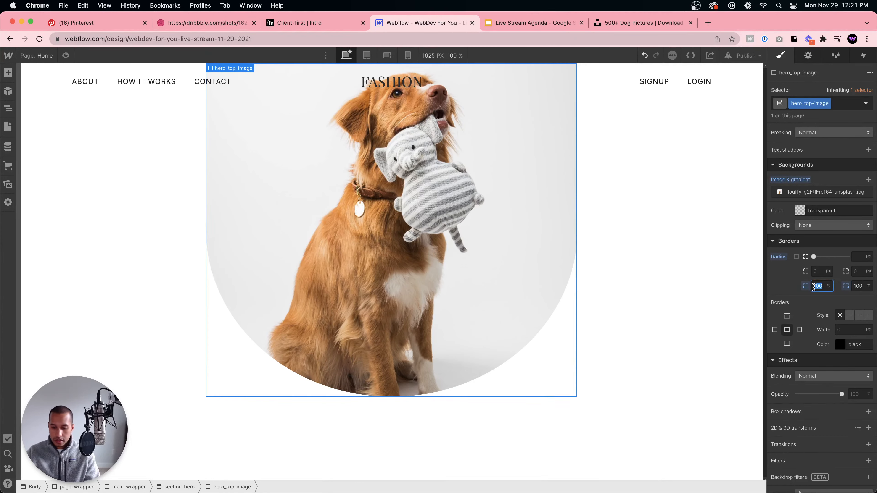
{"action": "type", "text": "100px"}
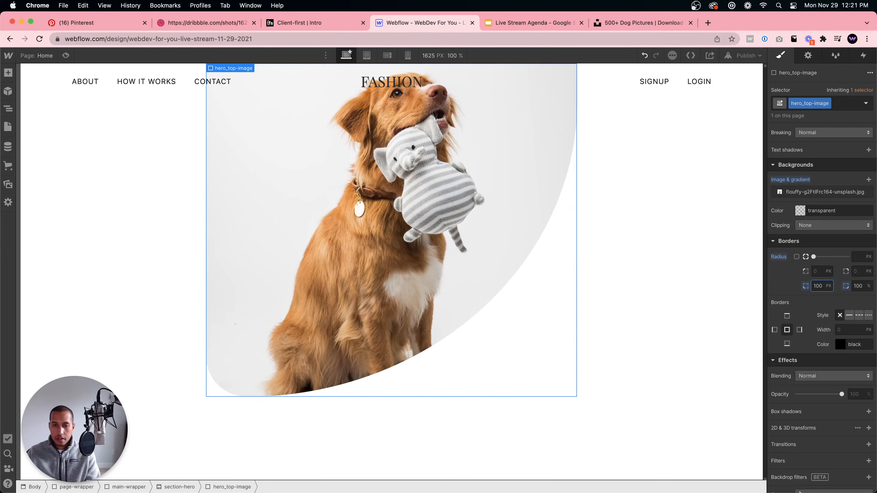
{"action": "type", "text": "0"}
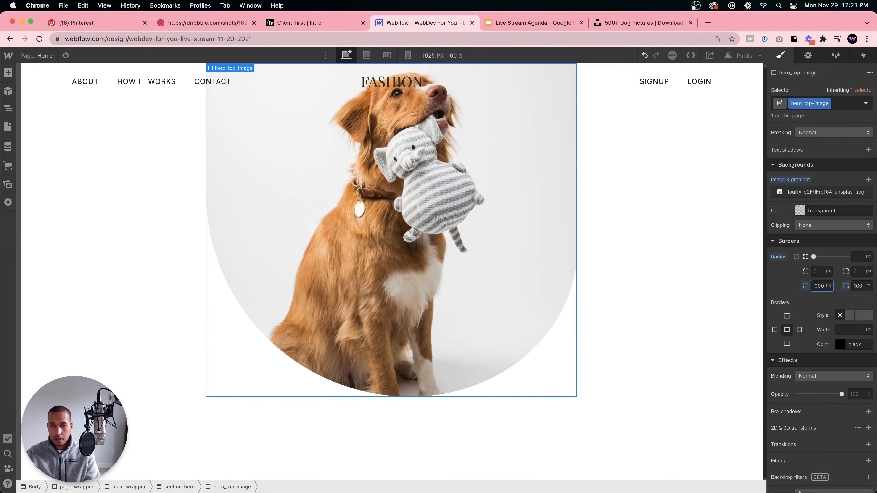
{"action": "double_click", "coordinate": [856, 286]}
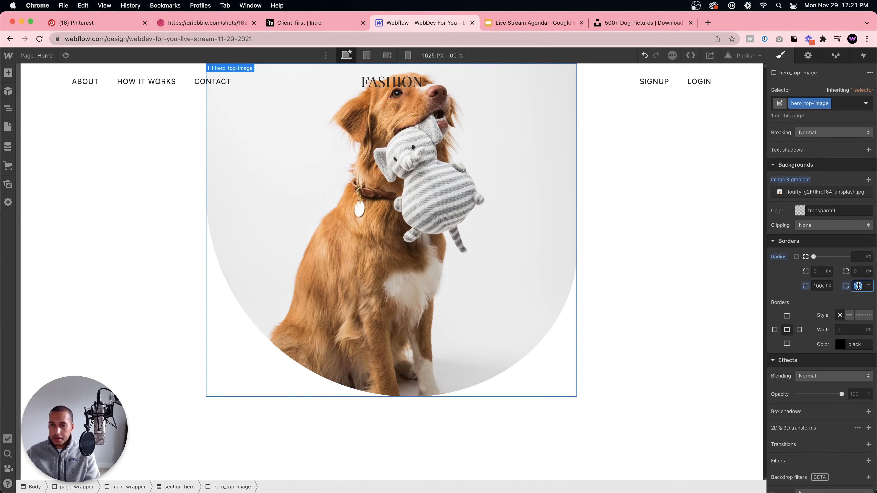
{"action": "type", "text": "1000px"}
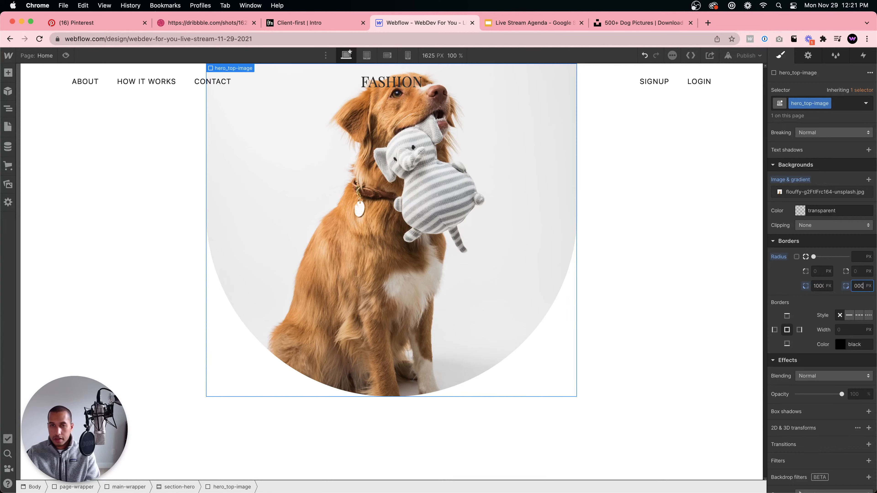
Select the hero section and preview the arched image, then exit preview.
{"action": "left_click", "coordinate": [618, 342]}
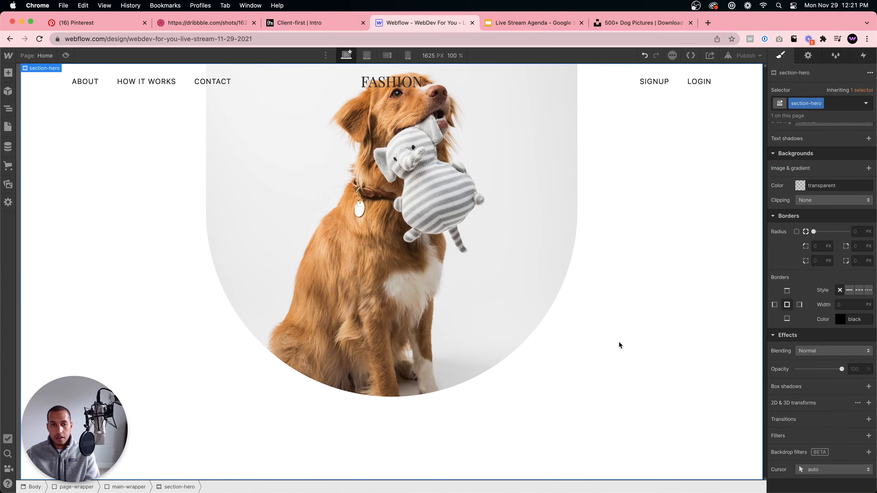
{"action": "left_click", "coordinate": [549, 269]}
{"action": "left_click", "coordinate": [618, 386]}
{"action": "left_click", "coordinate": [65, 56]}
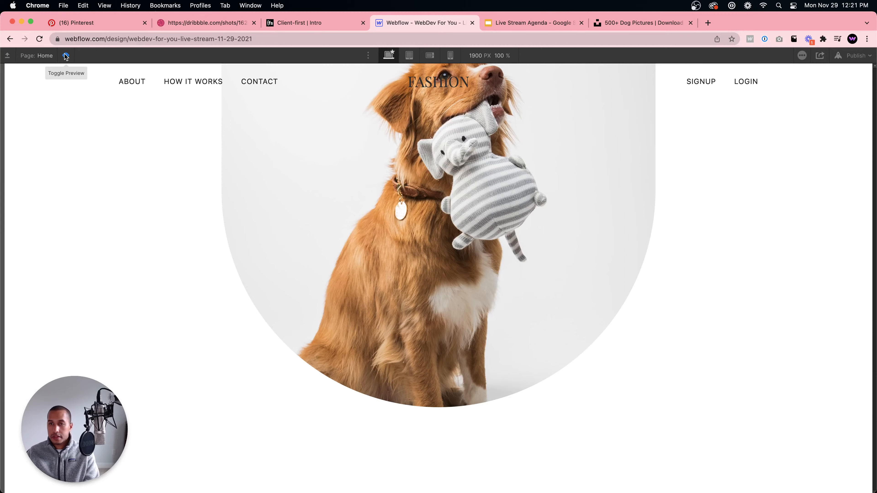
{"action": "left_click", "coordinate": [66, 56]}
Set both bottom corner radii of hero_top-image to 80vh.
{"action": "left_click", "coordinate": [559, 242]}
{"action": "scroll", "coordinate": [793, 276], "scroll_direction": "down", "scroll_amount": 10}
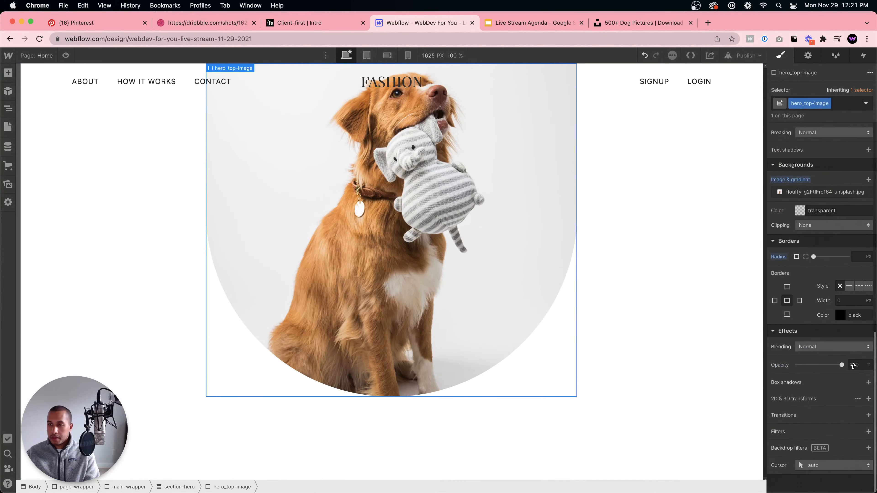
{"action": "left_click", "coordinate": [806, 257]}
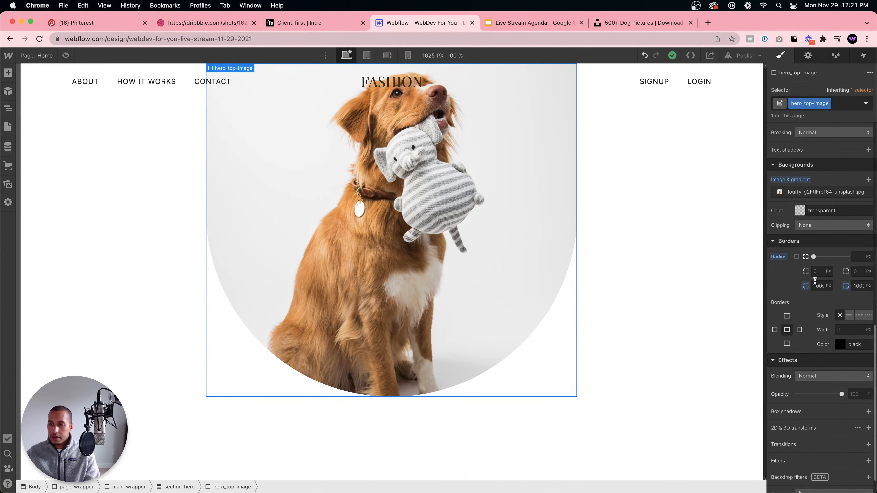
{"action": "left_click", "coordinate": [814, 285]}
{"action": "type", "text": "80vh"}
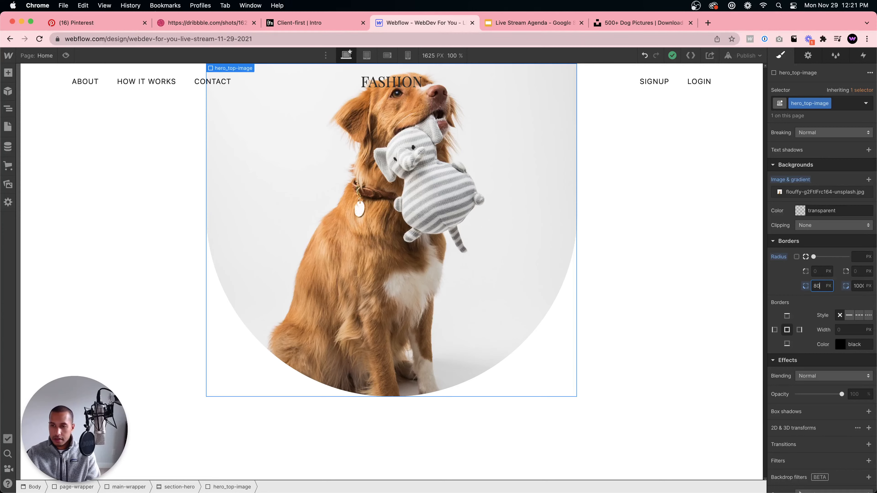
{"action": "left_click", "coordinate": [856, 286]}
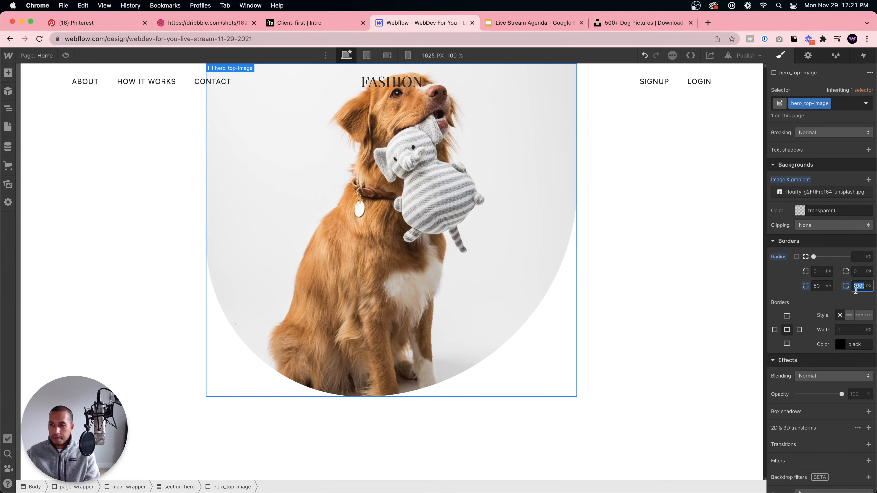
{"action": "type", "text": "80vh"}
{"action": "key", "text": "Return"}
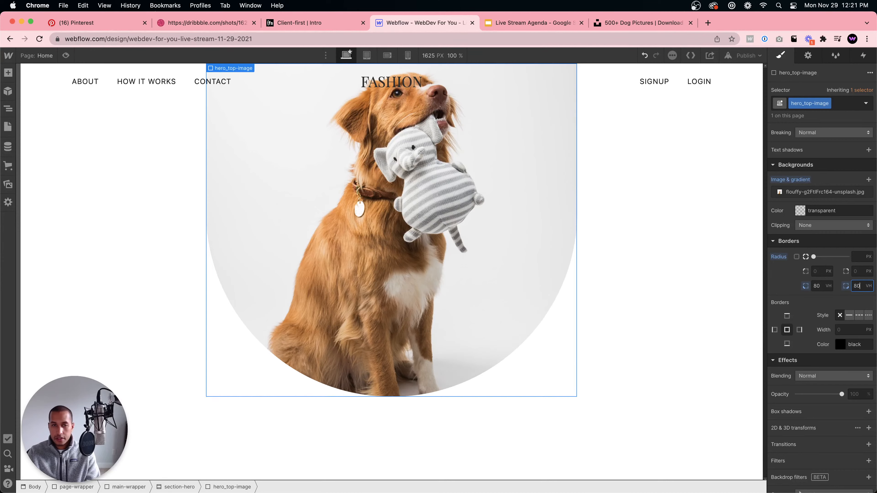
Preview the 80vh arch, glance at the Client-first docs, and reselect the dog image.
{"action": "left_click", "coordinate": [639, 416]}
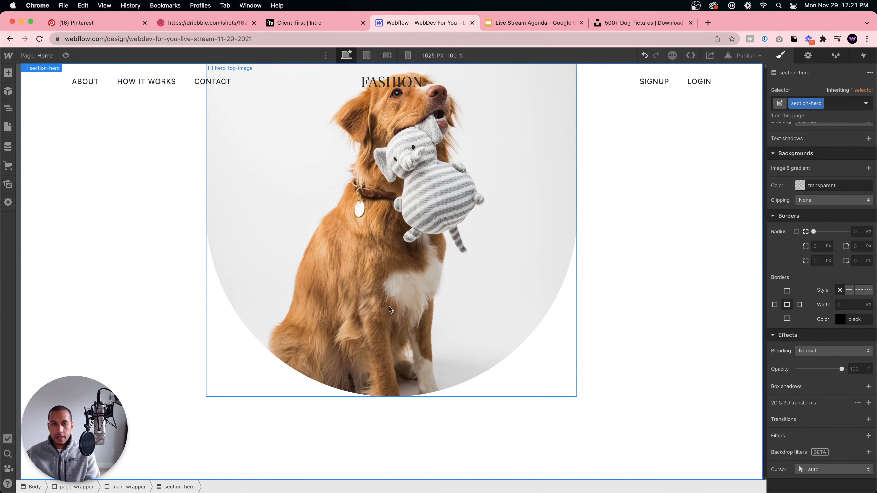
{"action": "left_click", "coordinate": [66, 56]}
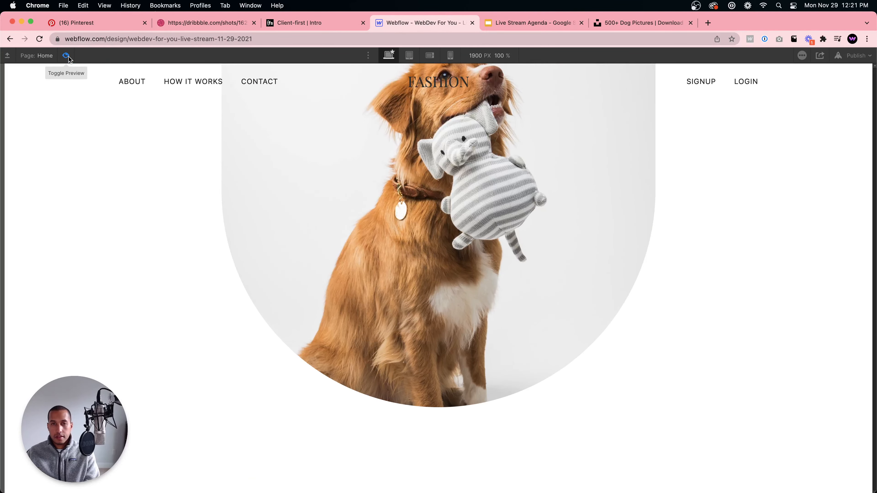
{"action": "left_click", "coordinate": [66, 57]}
{"action": "left_click", "coordinate": [291, 26]}
{"action": "left_click", "coordinate": [388, 24]}
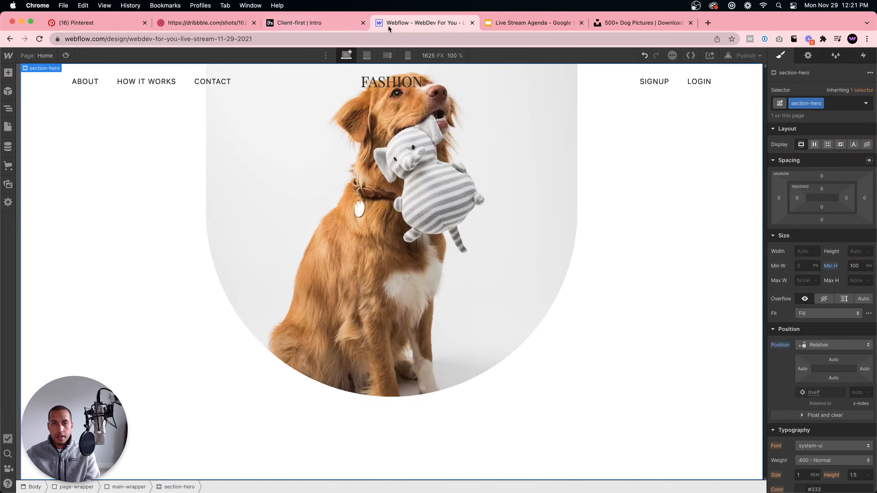
{"action": "left_click", "coordinate": [576, 214]}
Change the image value to 90 VH, comparing with the Dribbble reference.
{"action": "left_click", "coordinate": [866, 251]}
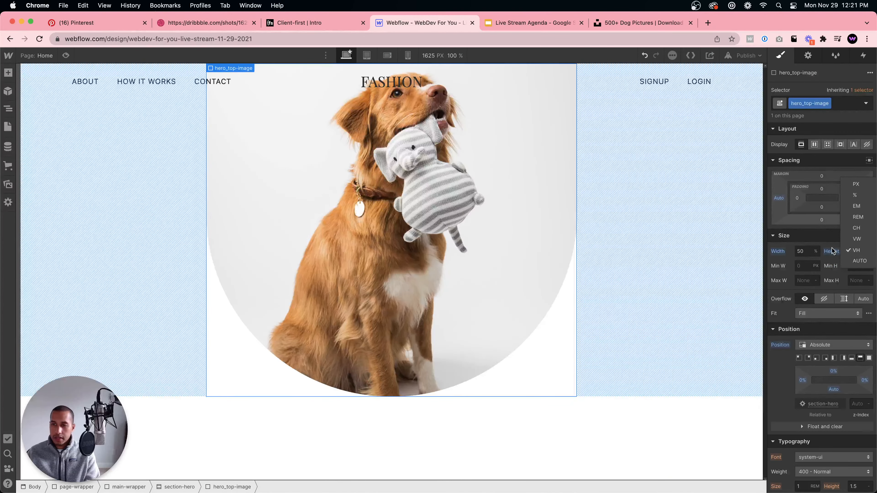
{"action": "left_click", "coordinate": [859, 252]}
{"action": "type", "text": "90"}
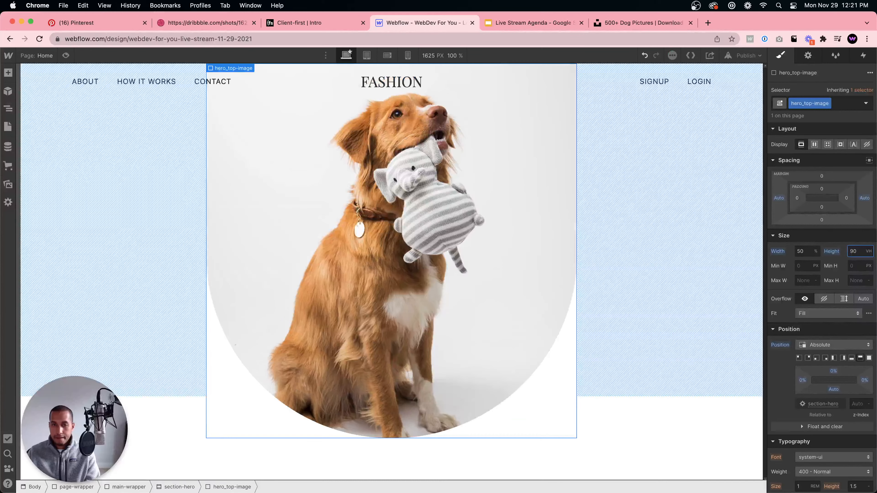
{"action": "left_click", "coordinate": [215, 22]}
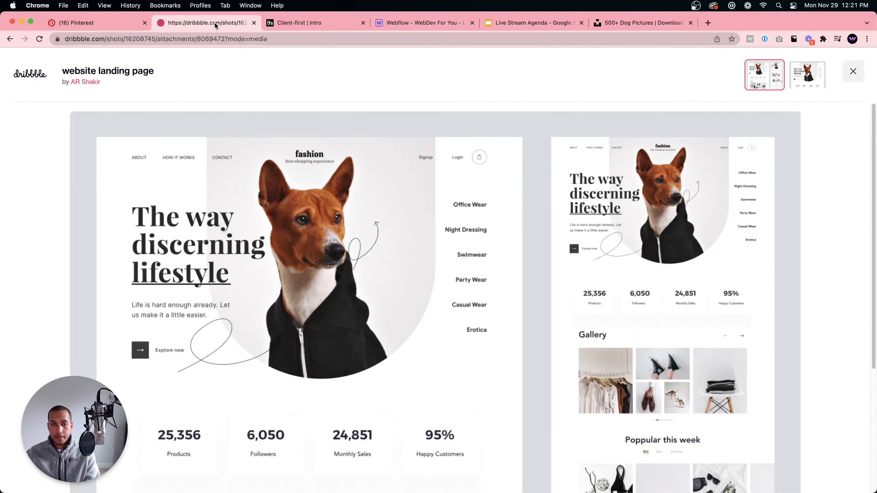
{"action": "left_click", "coordinate": [430, 26]}
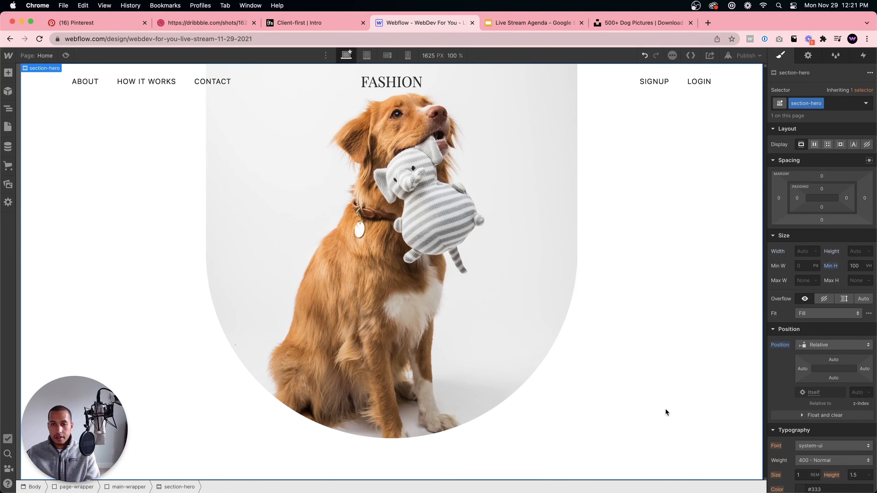
Set both bottom corner radii to 90vh and preview the Home page.
{"action": "left_click", "coordinate": [480, 309]}
{"action": "scroll", "coordinate": [832, 288], "scroll_direction": "down", "scroll_amount": 10}
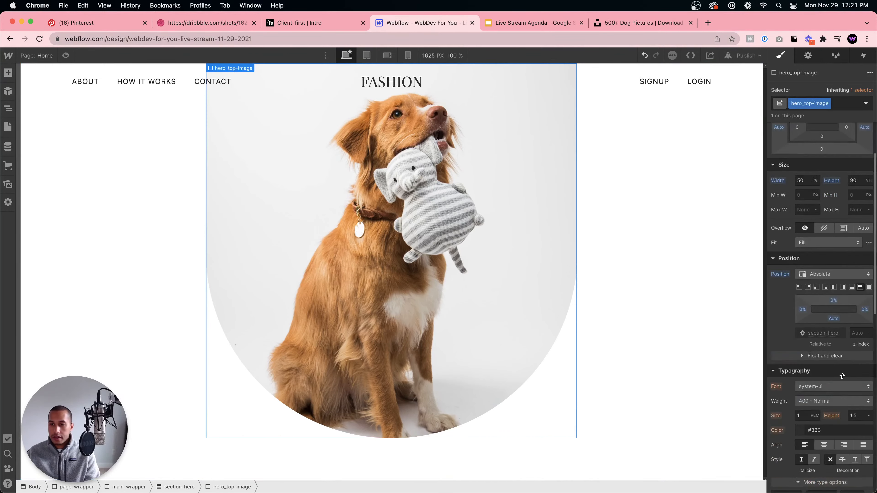
{"action": "left_click", "coordinate": [805, 257]}
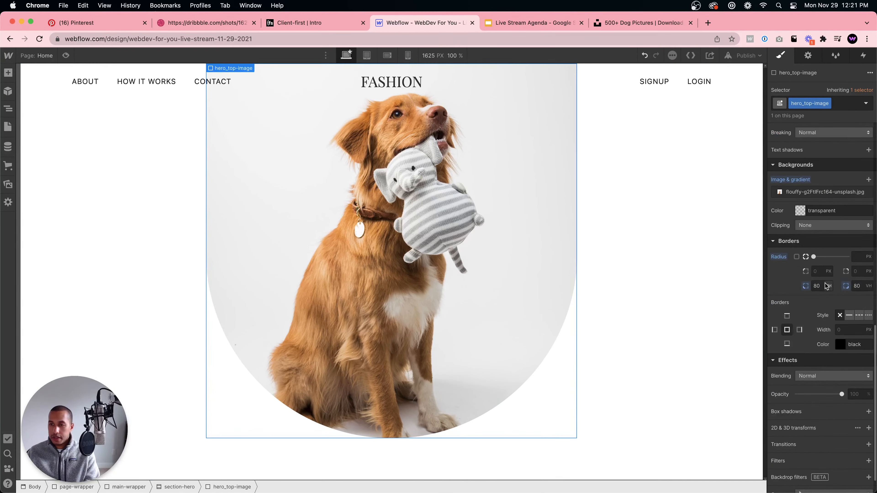
{"action": "left_click", "coordinate": [823, 285]}
{"action": "type", "text": "90"}
{"action": "key", "text": "Tab"}
{"action": "type", "text": "90"}
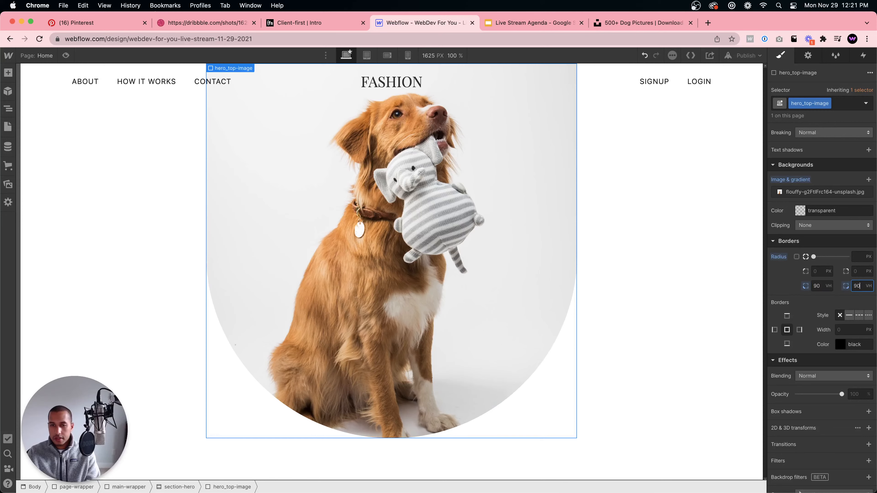
{"action": "left_click", "coordinate": [621, 369]}
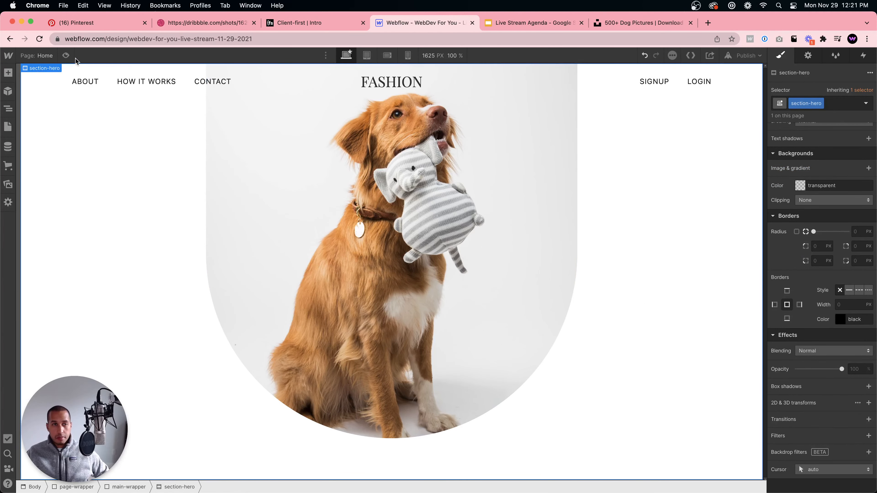
{"action": "left_click", "coordinate": [65, 55]}
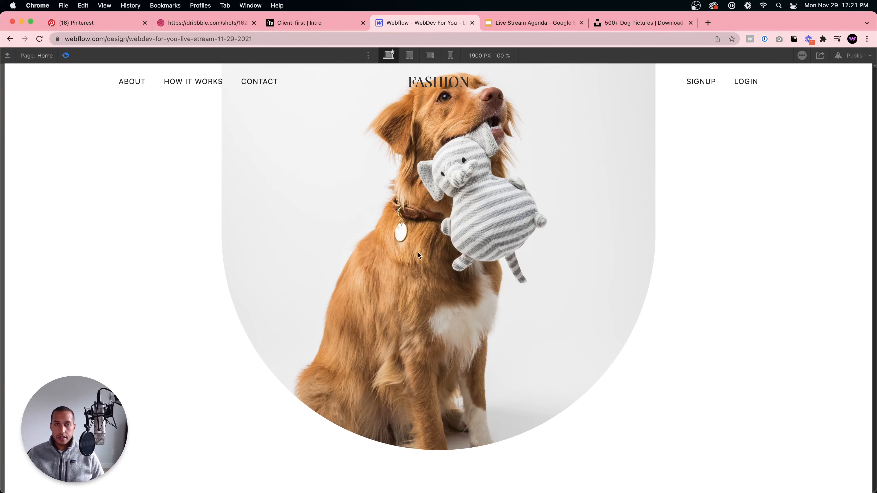
Give the nav_link style 1px letter spacing and 0.9rem text size via the ABOUT link.
{"action": "left_click", "coordinate": [66, 55]}
{"action": "left_click", "coordinate": [87, 81]}
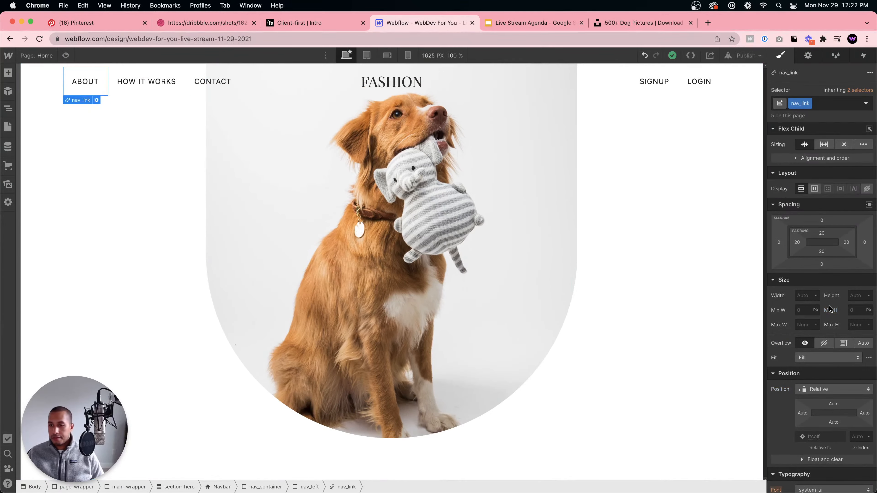
{"action": "scroll", "coordinate": [828, 307], "scroll_direction": "down", "scroll_amount": 5}
{"action": "left_click", "coordinate": [781, 427]}
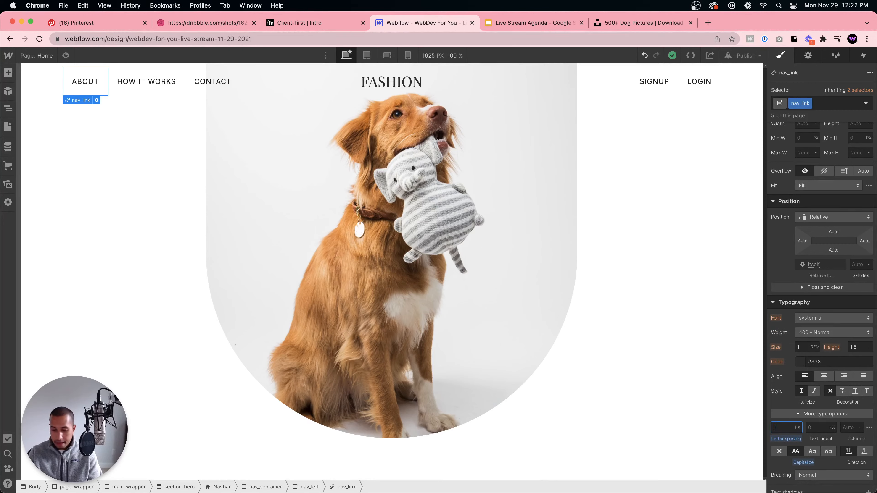
{"action": "key", "text": "Return"}
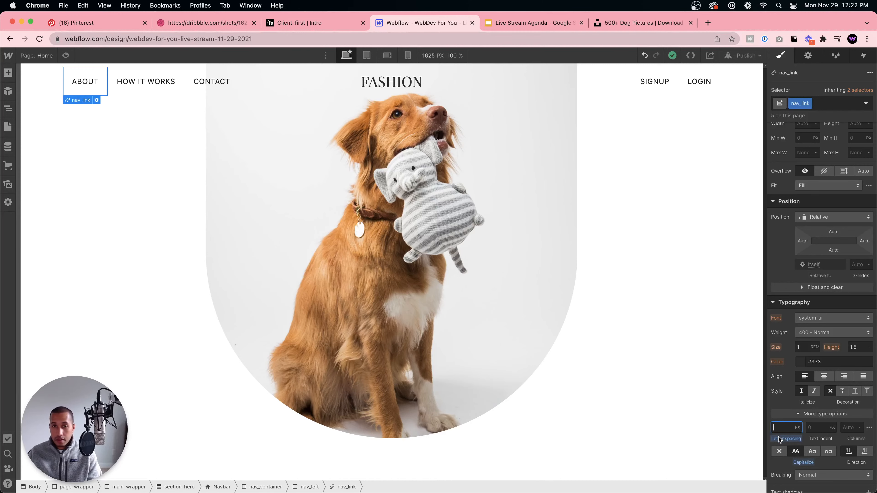
{"action": "key", "text": "Return"}
{"action": "type", "text": "1"}
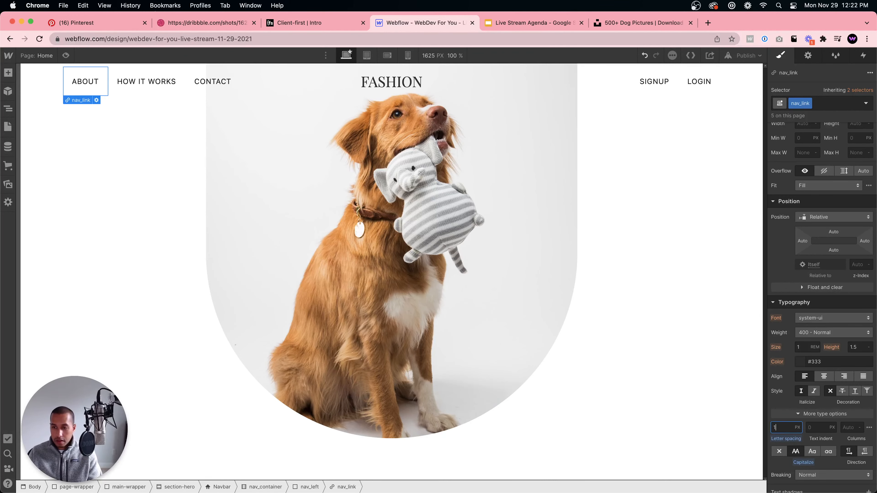
{"action": "left_click", "coordinate": [798, 347]}
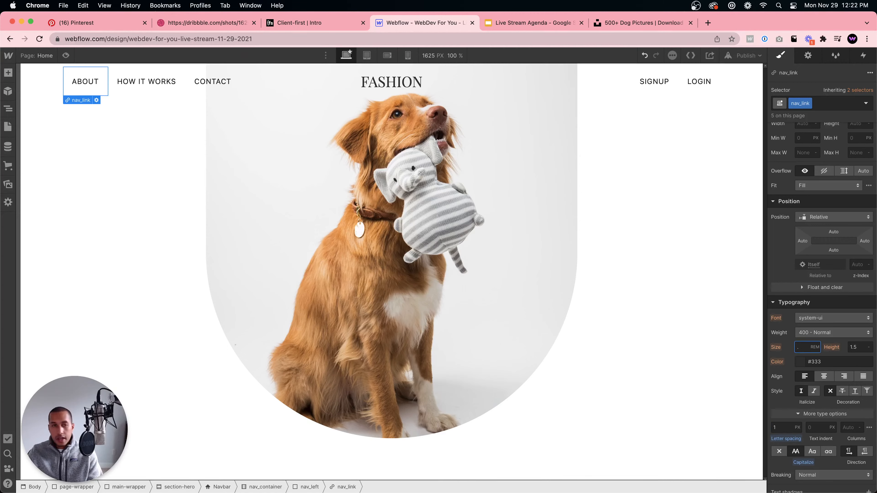
{"action": "type", "text": ".9"}
{"action": "key", "text": "Return"}
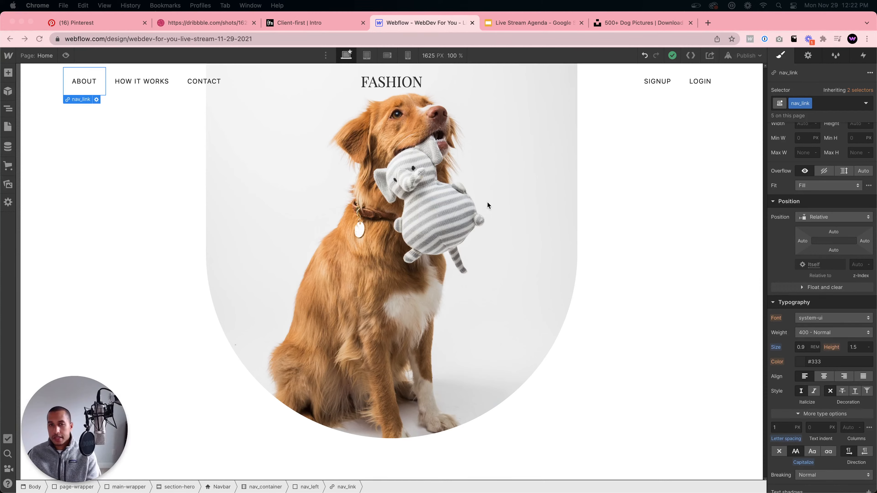
Change the navbar logo text from FASHION to PETS and check the Dribbble reference.
{"action": "left_click", "coordinate": [393, 223]}
{"action": "left_click", "coordinate": [395, 82]}
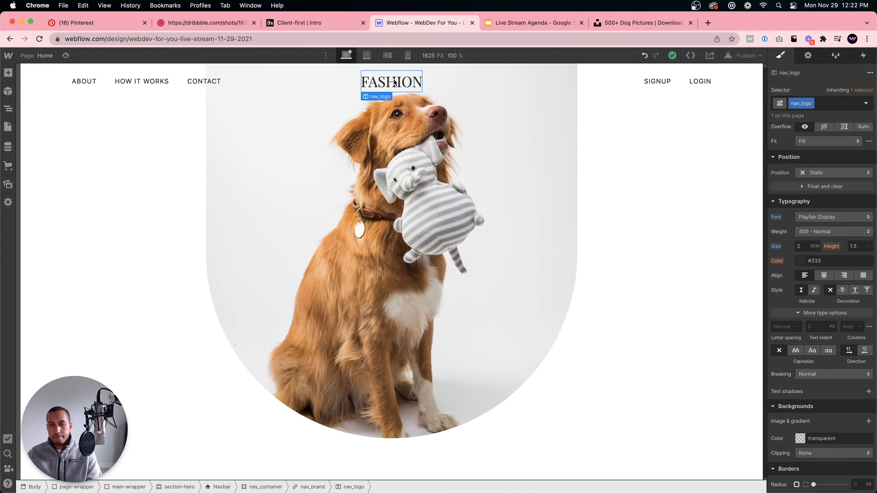
{"action": "double_click", "coordinate": [395, 82]}
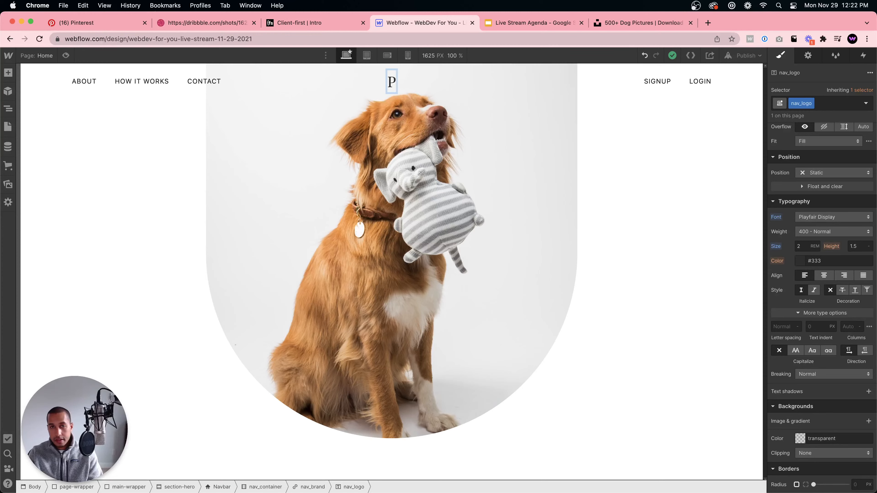
{"action": "type", "text": "ETS"}
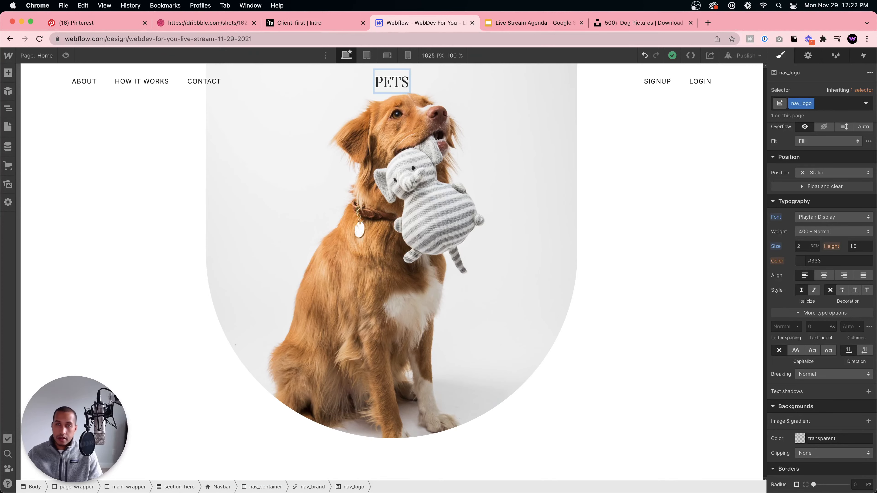
{"action": "key", "text": "Escape"}
{"action": "left_click", "coordinate": [466, 96]}
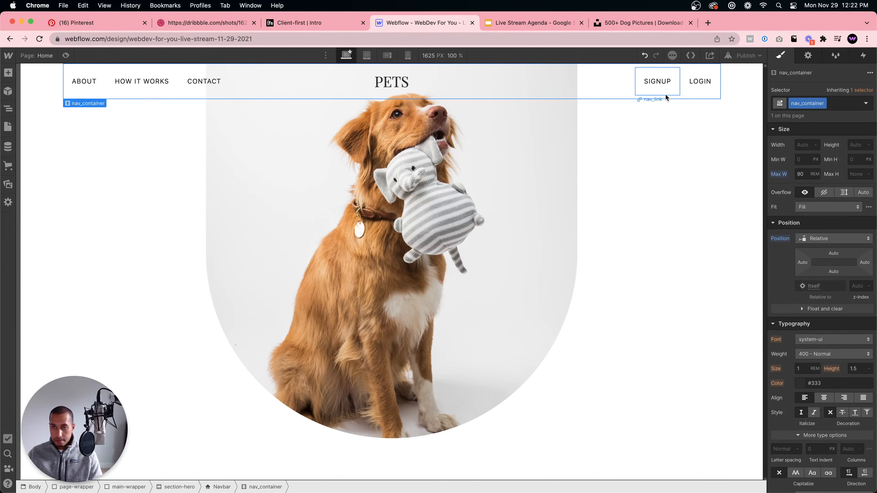
{"action": "left_click", "coordinate": [218, 21]}
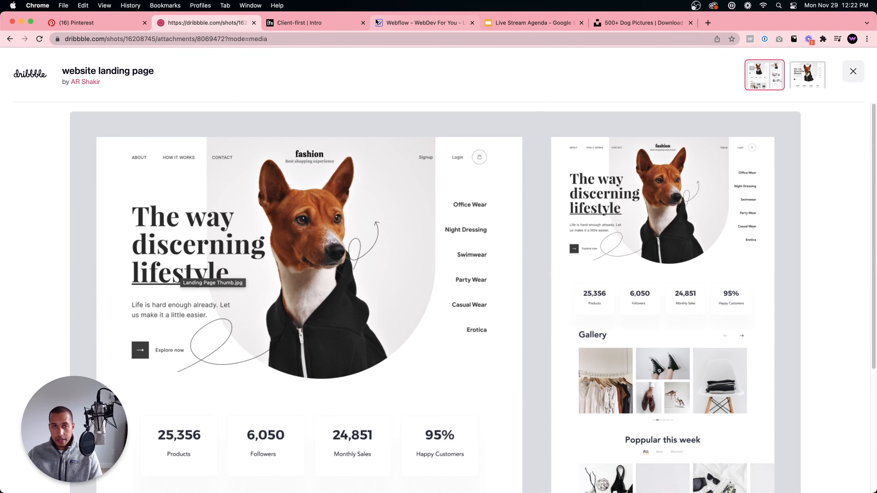
Compare against the Dribbble reference, then insert a Div Block into section-hero with Cmd+E.
{"action": "left_click", "coordinate": [406, 23]}
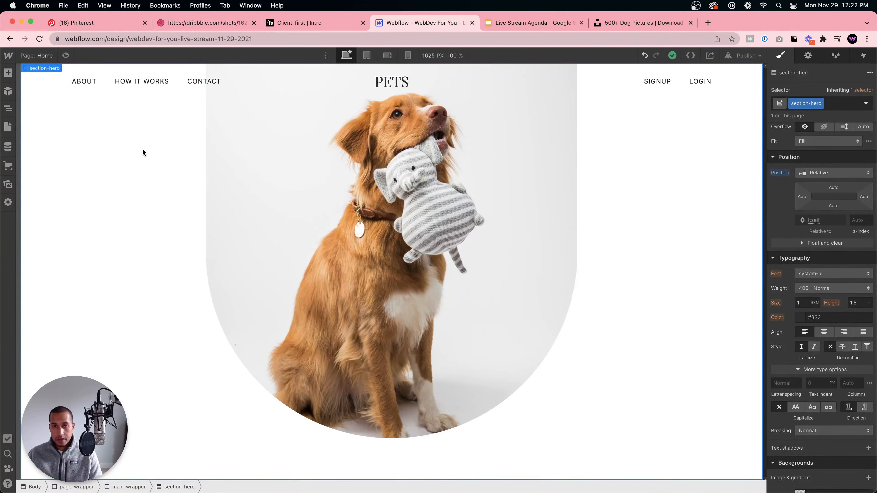
{"action": "left_click", "coordinate": [302, 22]}
{"action": "left_click", "coordinate": [239, 22]}
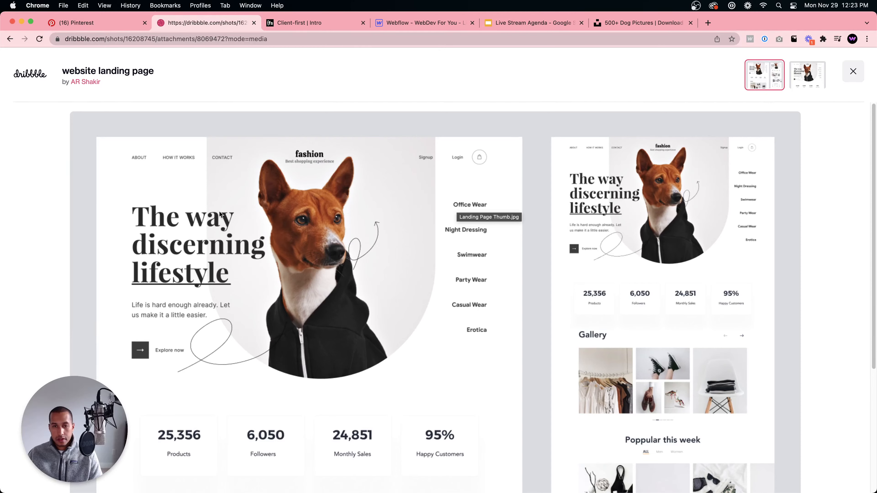
{"action": "left_click", "coordinate": [423, 22]}
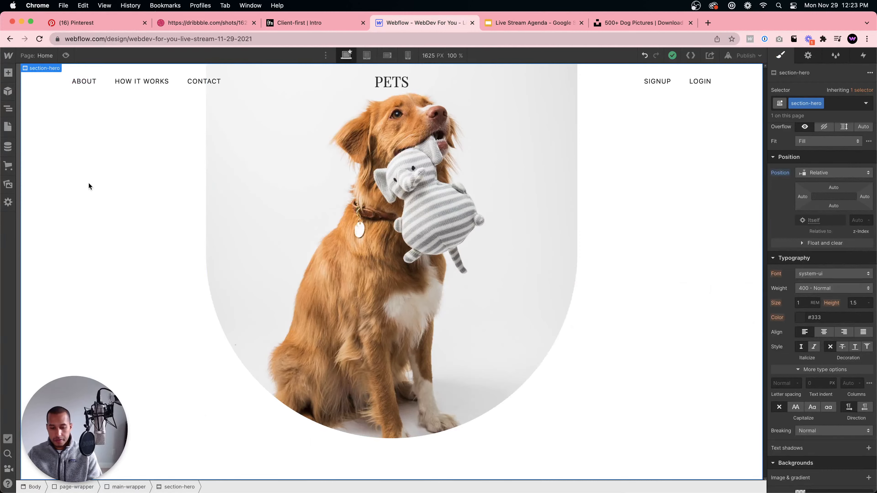
{"action": "key", "text": "super+e"}
{"action": "key", "text": "Return"}
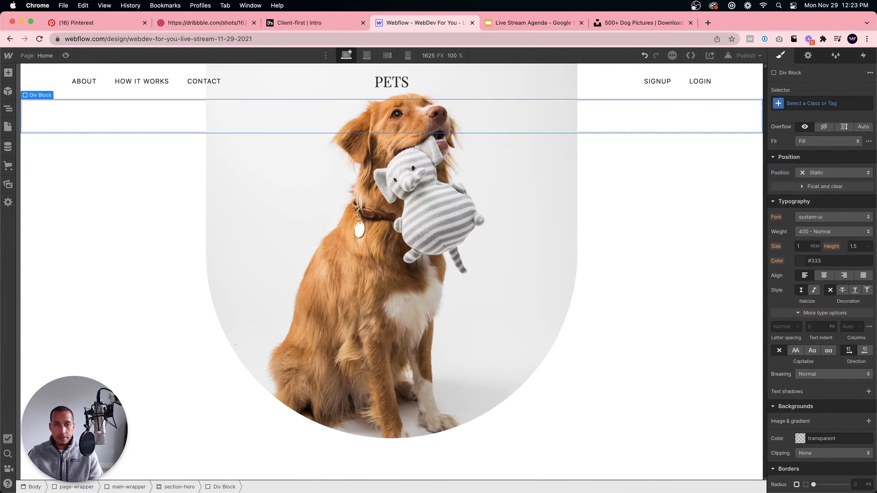
Select Navbar in the Navigator and rename its class to nav_component.
{"action": "left_click", "coordinate": [12, 109]}
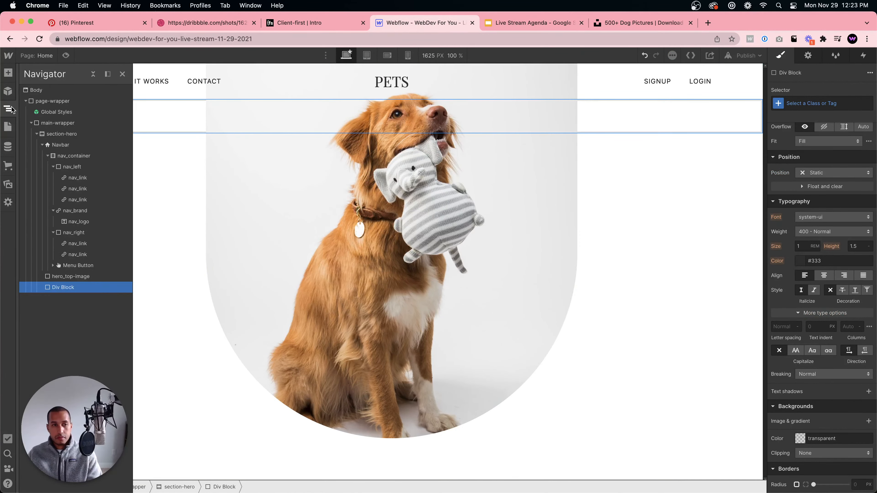
{"action": "left_click", "coordinate": [79, 279]}
{"action": "left_click", "coordinate": [47, 155]}
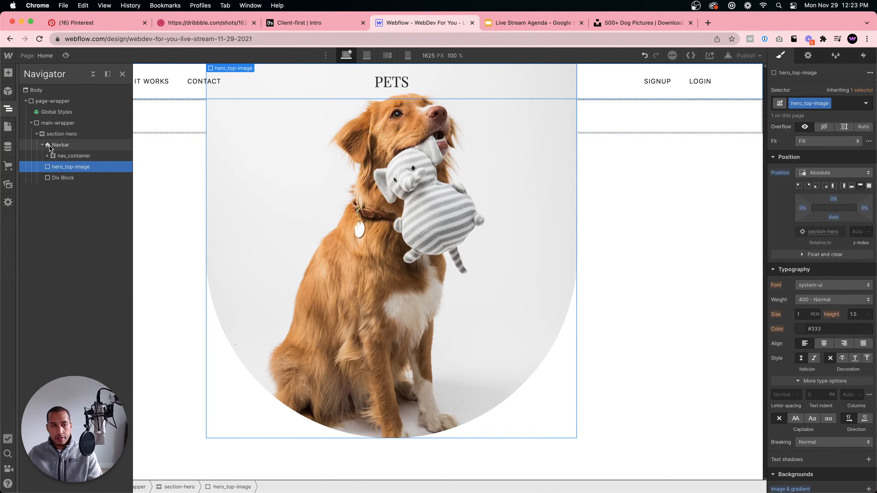
{"action": "left_click", "coordinate": [43, 145]}
{"action": "left_click", "coordinate": [59, 145]}
{"action": "double_click", "coordinate": [792, 100]}
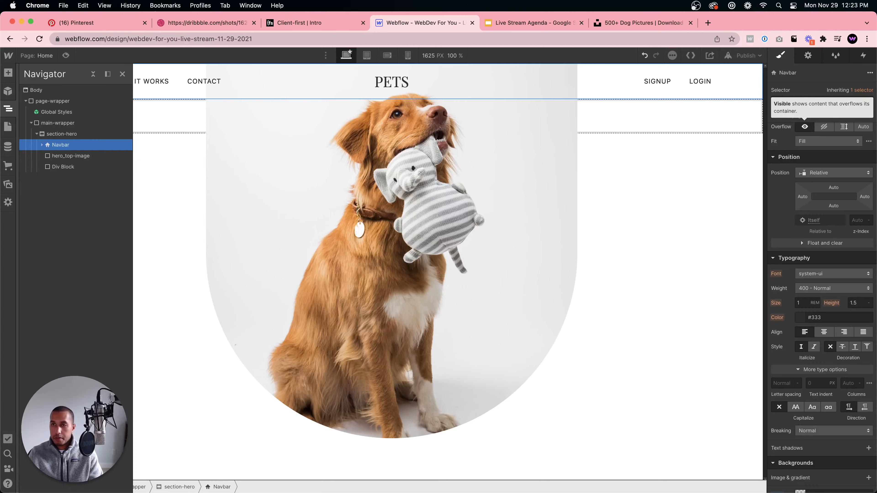
{"action": "type", "text": "nav_compon"}
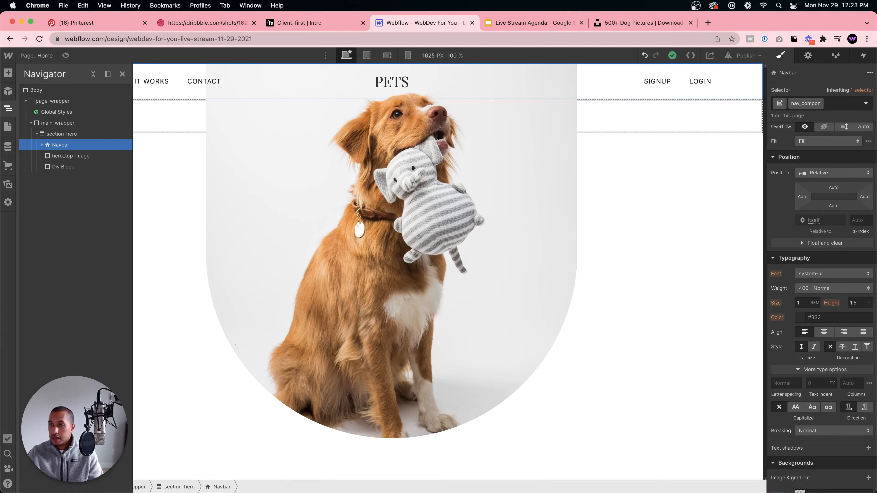
{"action": "type", "text": "ent"}
{"action": "key", "text": "Return"}
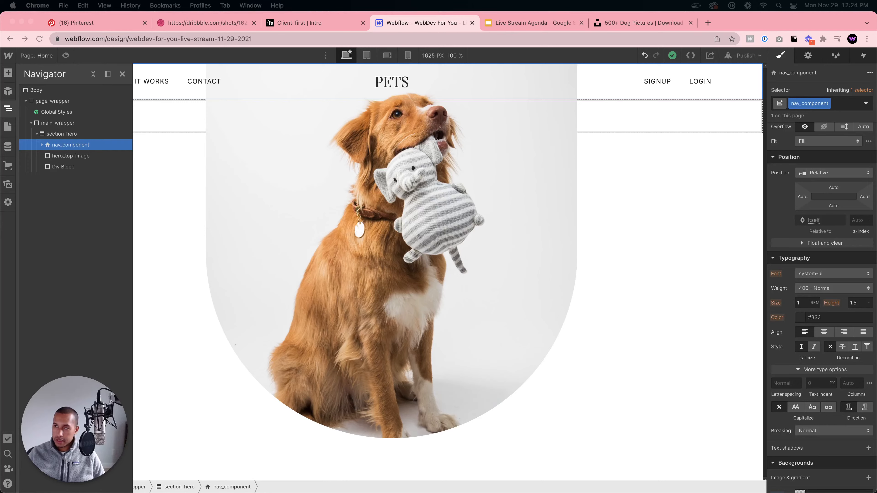
Confirm nav_component's position remains Relative.
{"action": "scroll", "coordinate": [796, 238], "scroll_direction": "up", "scroll_amount": 4}
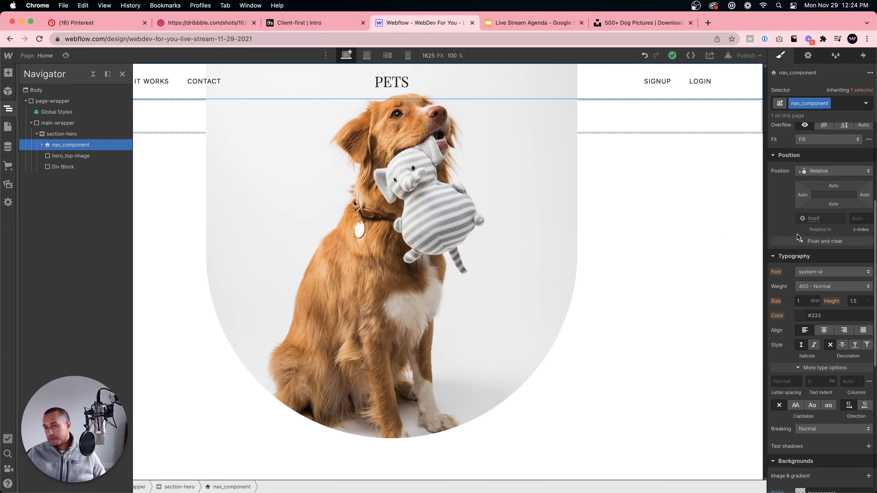
{"action": "scroll", "coordinate": [796, 238], "scroll_direction": "up", "scroll_amount": 4}
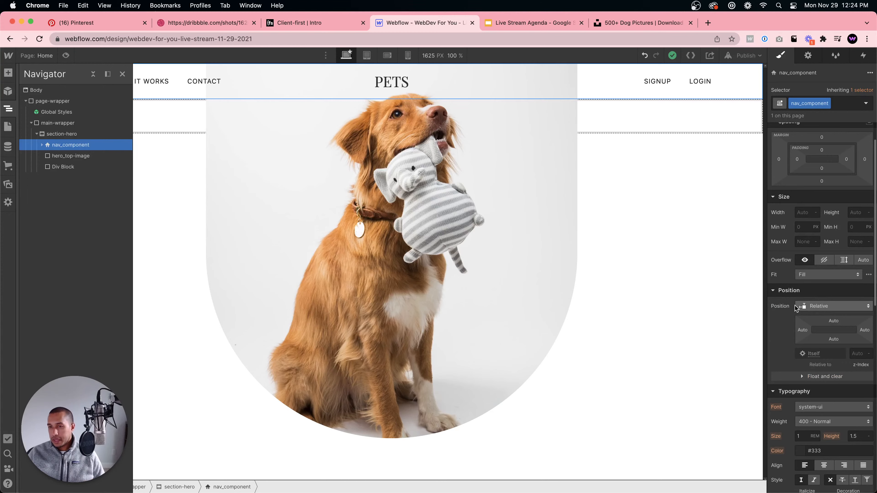
{"action": "left_click", "coordinate": [823, 306]}
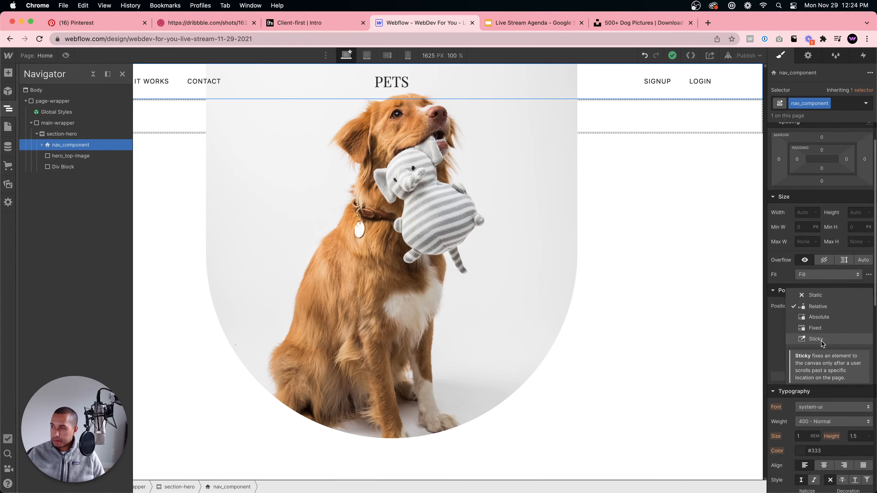
{"action": "key", "text": "Escape"}
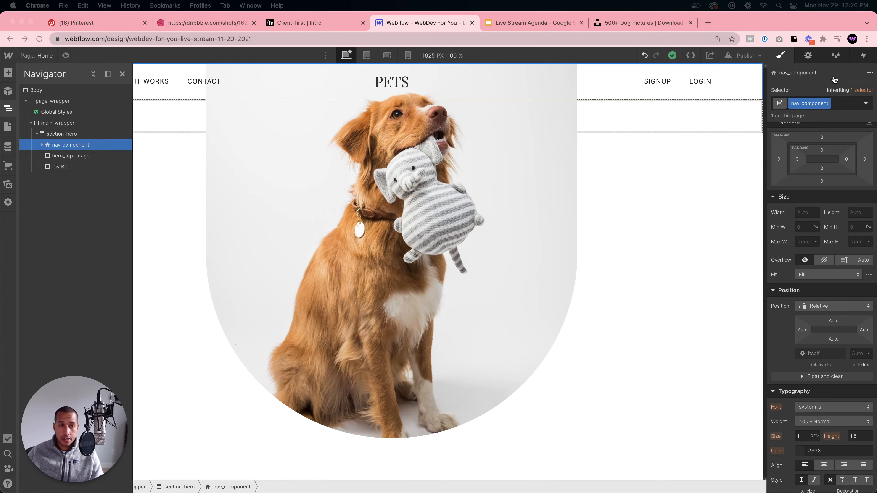
Select the empty Div Block in section-hero and give it the new class hero_wrapper.
{"action": "left_click", "coordinate": [171, 130]}
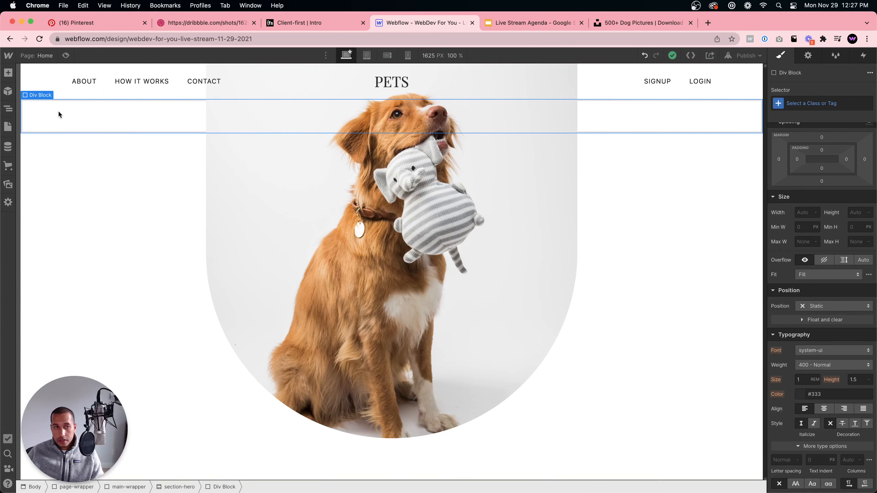
{"action": "key", "text": "super+Return"}
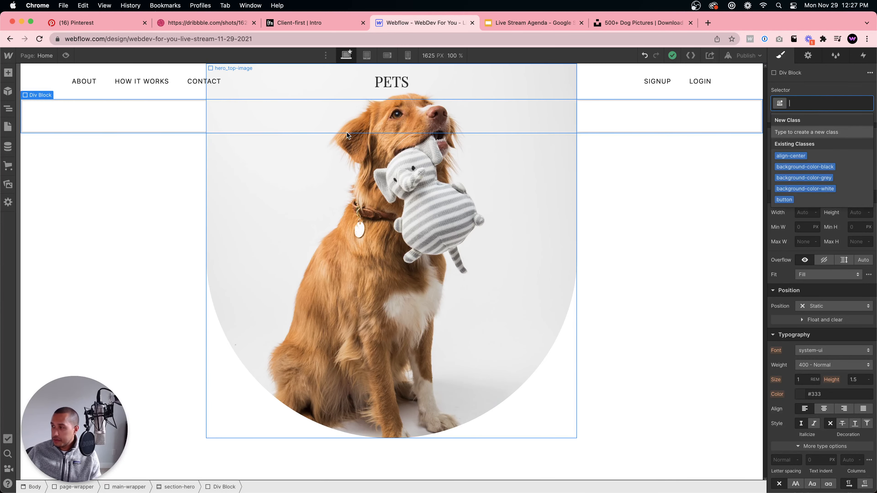
{"action": "left_click", "coordinate": [8, 108]}
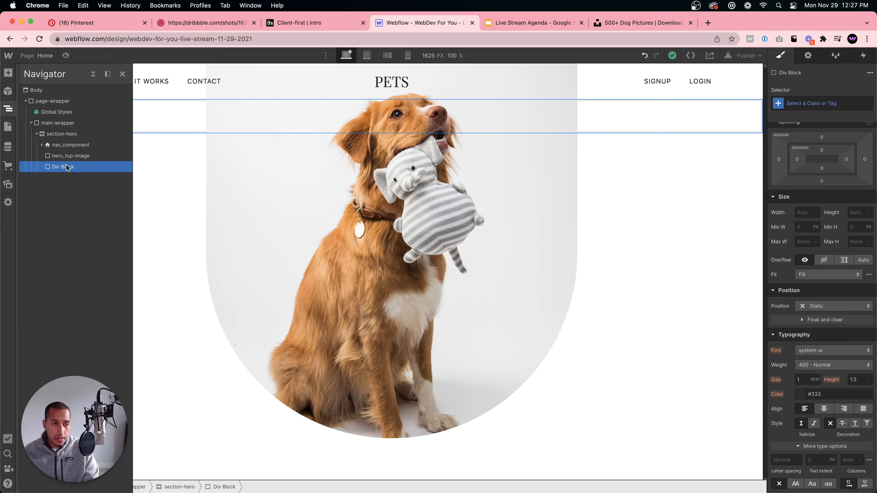
{"action": "left_click", "coordinate": [66, 156]}
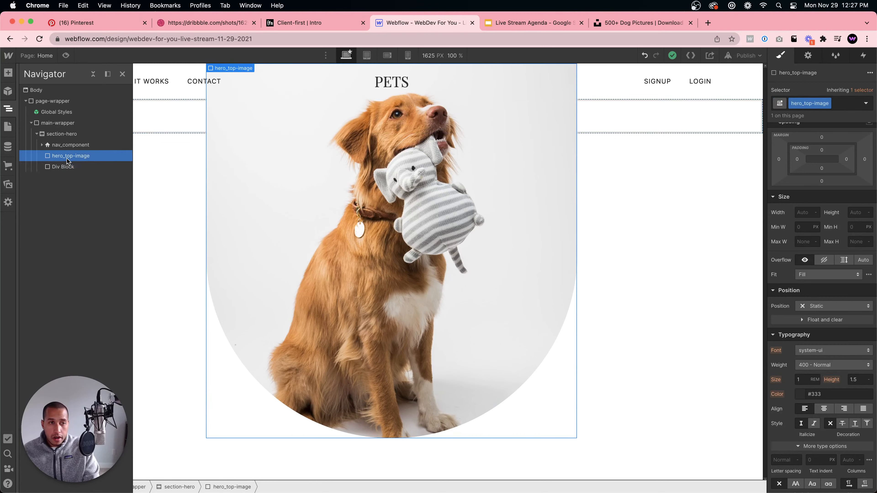
{"action": "left_click", "coordinate": [60, 168]}
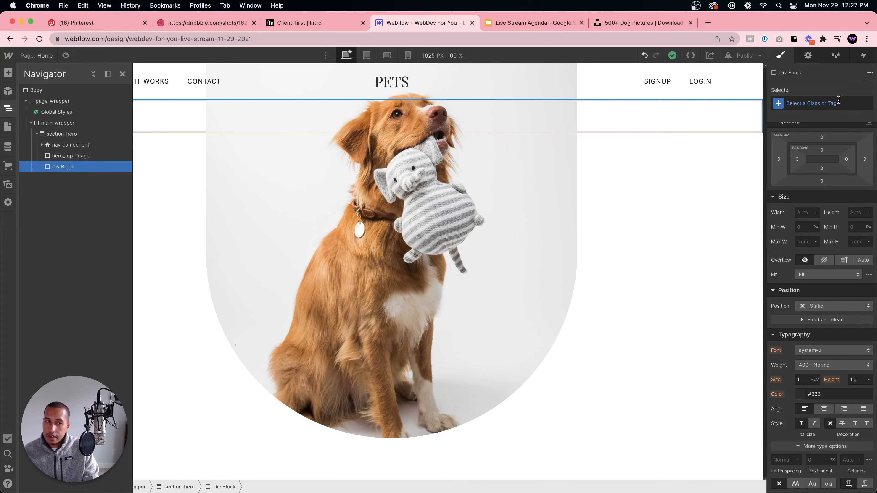
{"action": "left_click", "coordinate": [827, 104]}
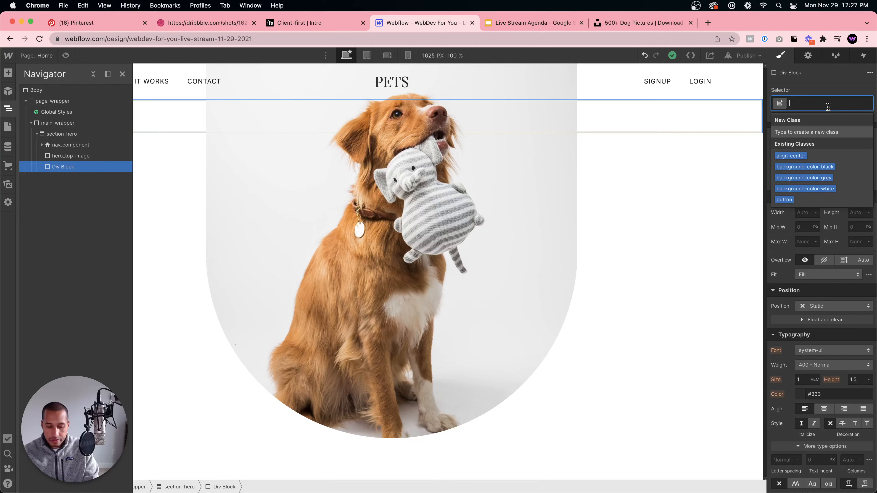
{"action": "type", "text": "hero_"}
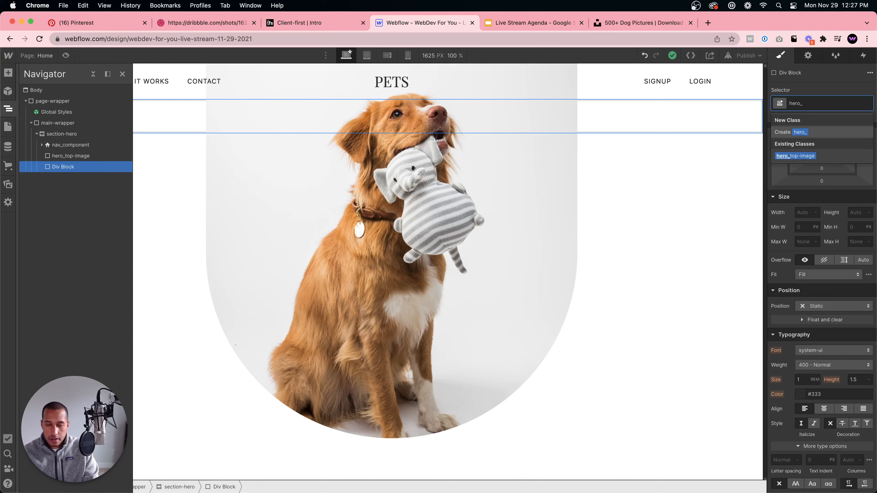
{"action": "type", "text": "hea"}
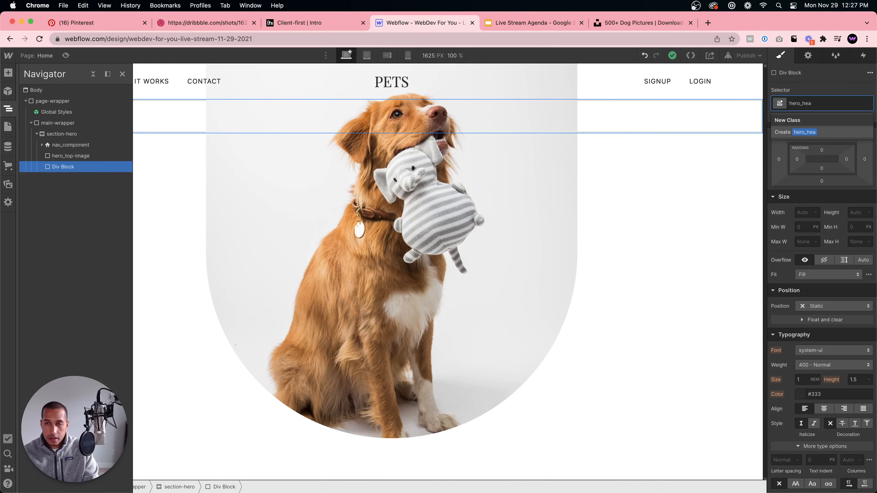
{"action": "key", "text": "BackSpace"}
{"action": "key", "text": "BackSpace"}
{"action": "key", "text": "BackSpace"}
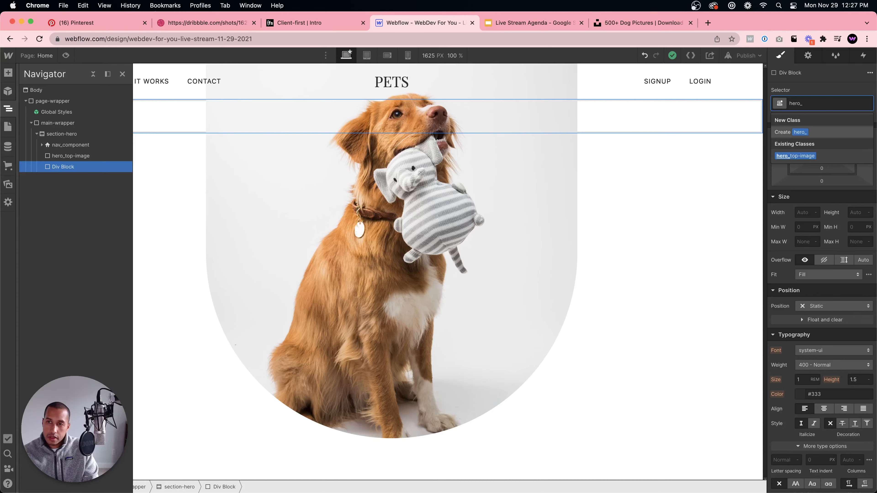
{"action": "type", "text": "wrapper"}
{"action": "key", "text": "Return"}
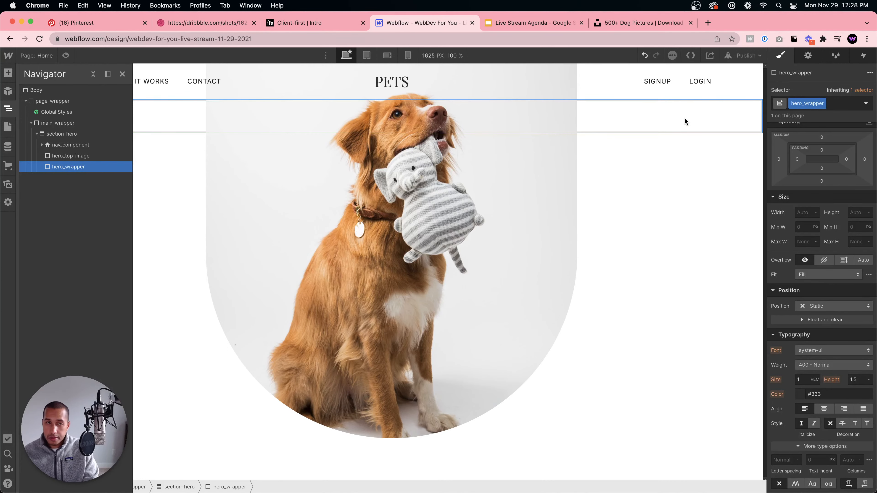
Make hero_wrapper absolutely positioned and stretched to fill the whole hero.
{"action": "key", "text": "z"}
{"action": "left_click", "coordinate": [822, 306]}
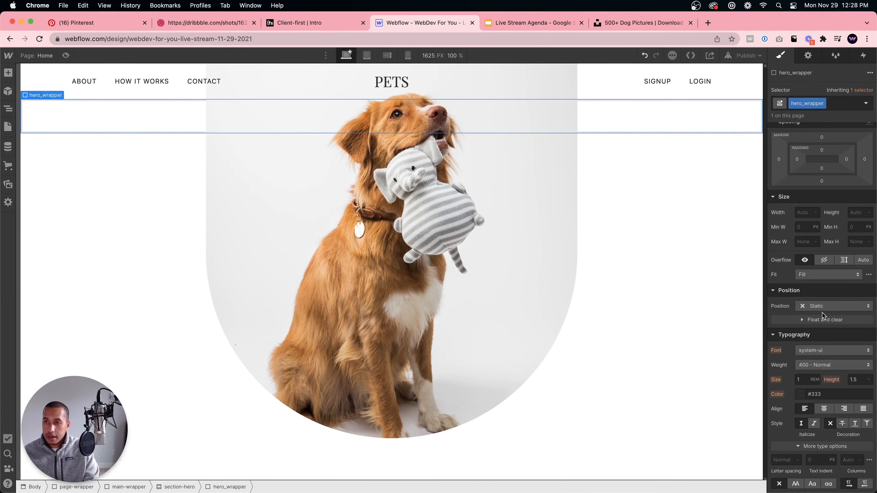
{"action": "left_click", "coordinate": [818, 328]}
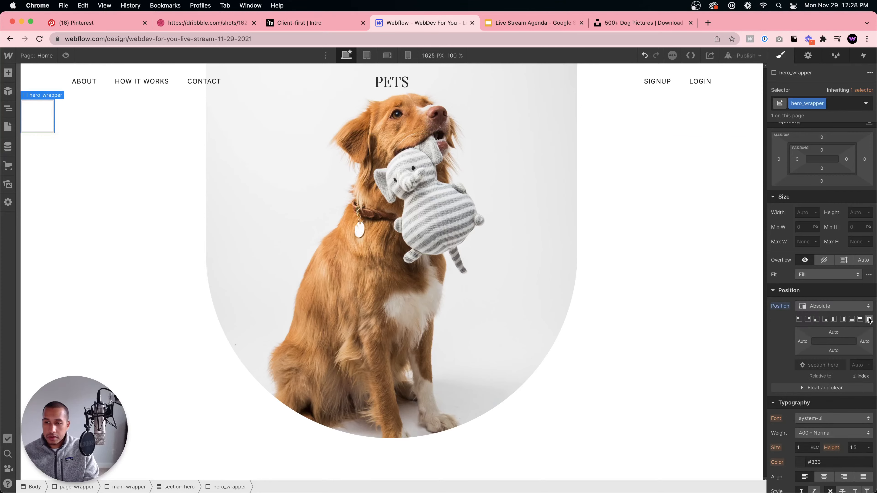
{"action": "left_click", "coordinate": [869, 319]}
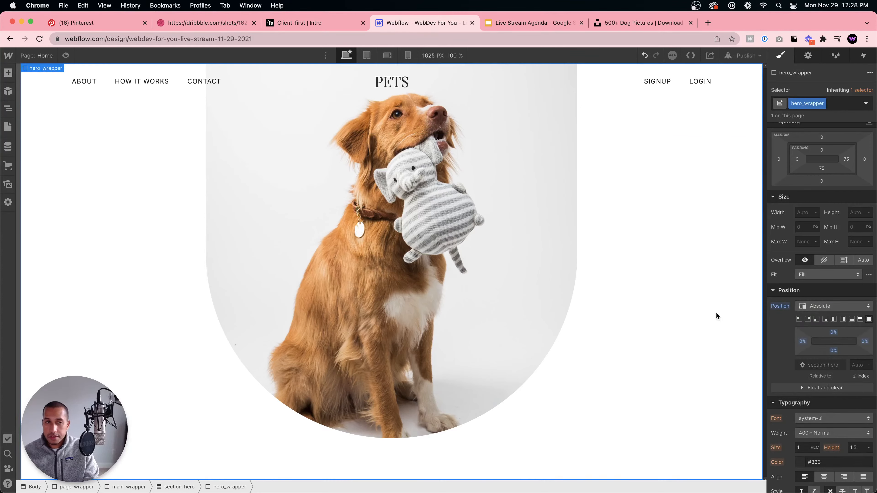
Turn hero_wrapper into a grid with two 1fr columns and a single row.
{"action": "left_click", "coordinate": [7, 109]}
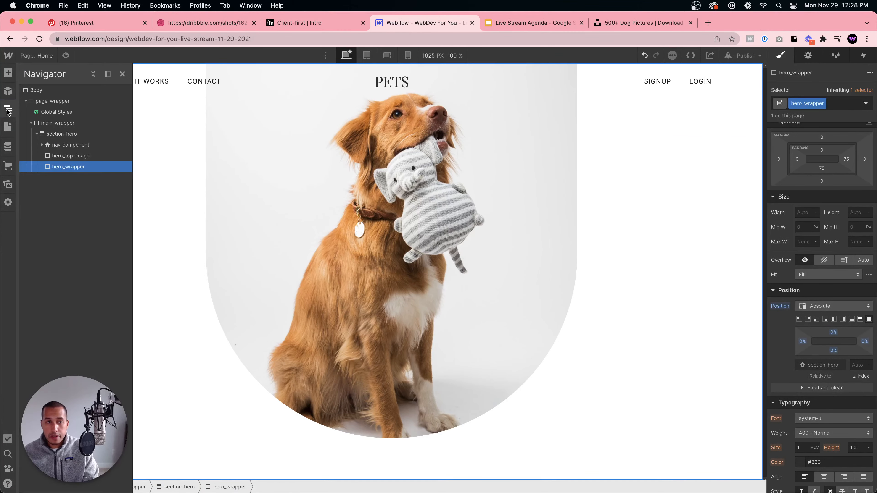
{"action": "left_click", "coordinate": [820, 197]}
{"action": "left_click", "coordinate": [828, 145]}
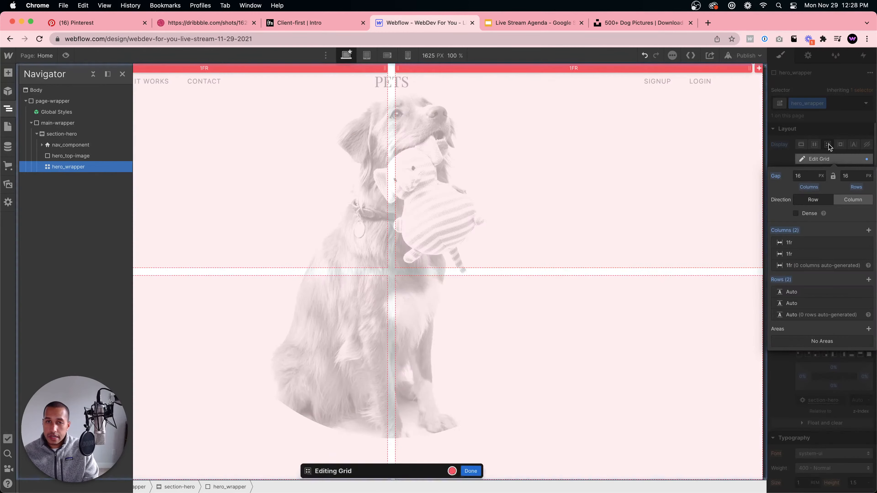
{"action": "mouse_move", "coordinate": [868, 304]}
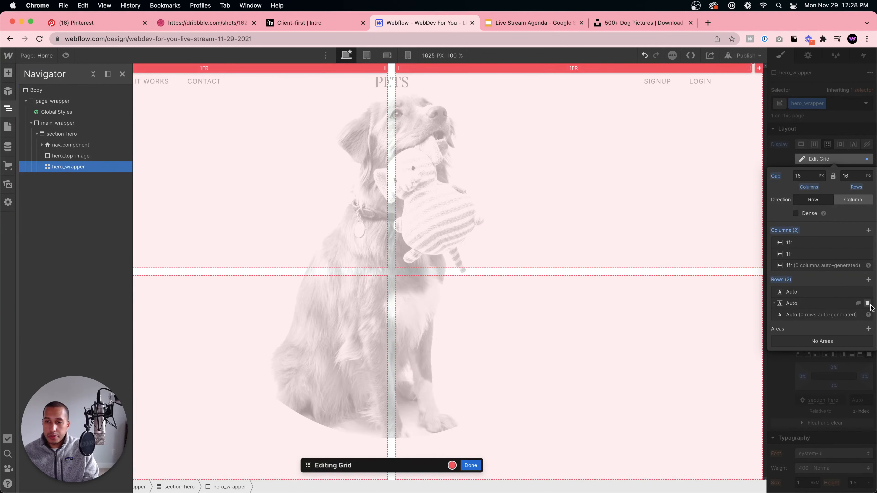
{"action": "left_click", "coordinate": [867, 304]}
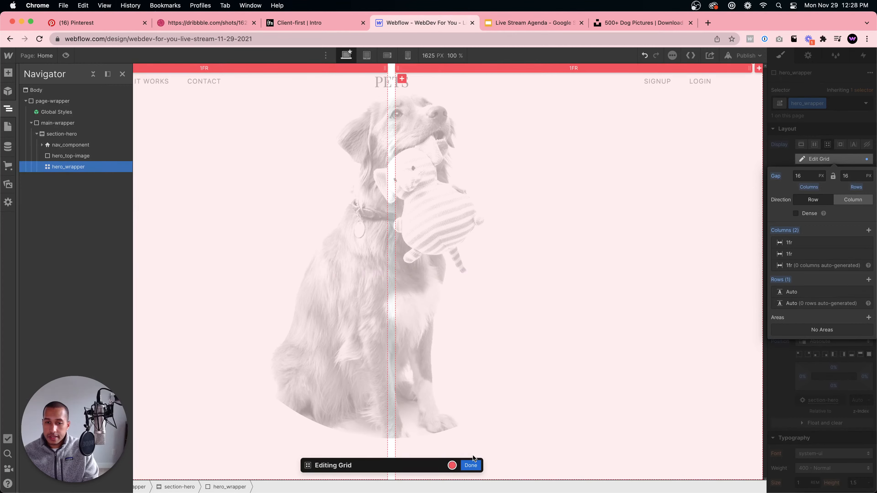
{"action": "left_click", "coordinate": [471, 465]}
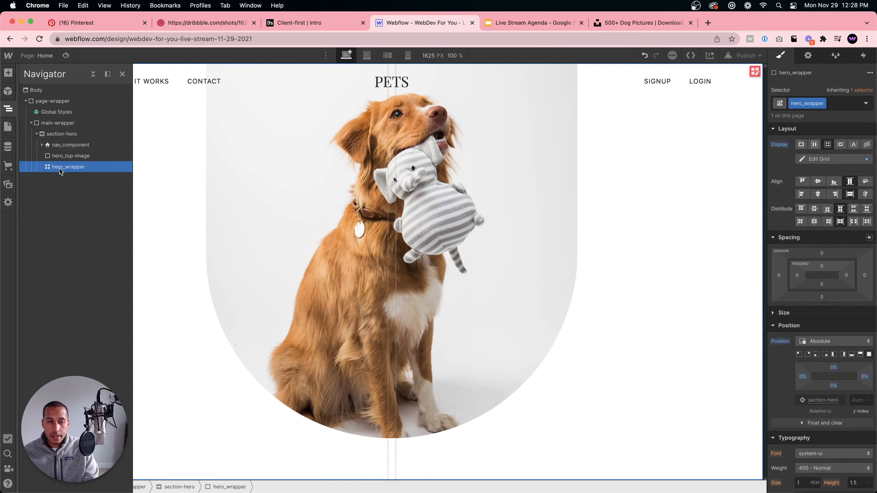
{"action": "key", "text": "super+e"}
Insert a Div Block into hero_wrapper and give it the class hero_left.
{"action": "type", "text": "div"}
{"action": "key", "text": "Return"}
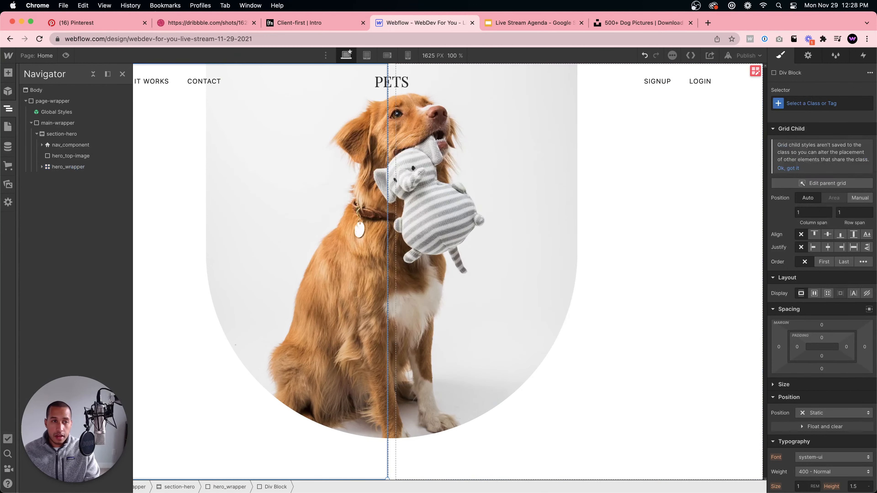
{"action": "left_click", "coordinate": [813, 104]}
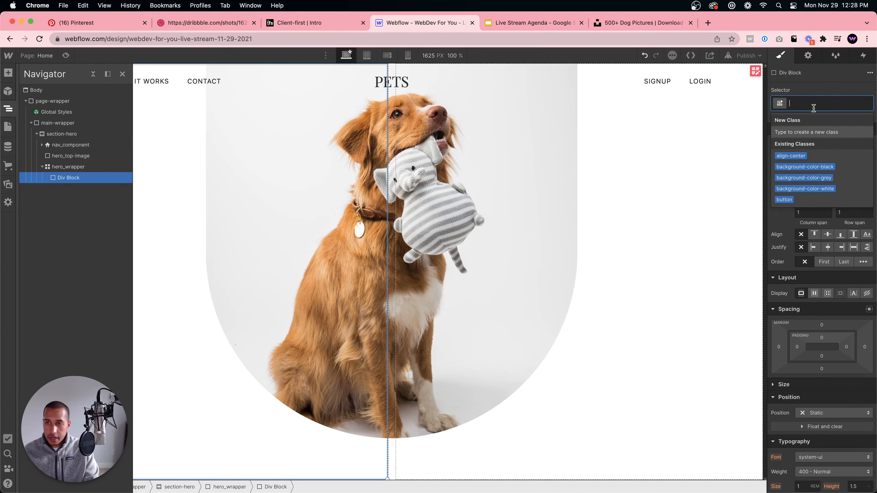
{"action": "type", "text": "her"}
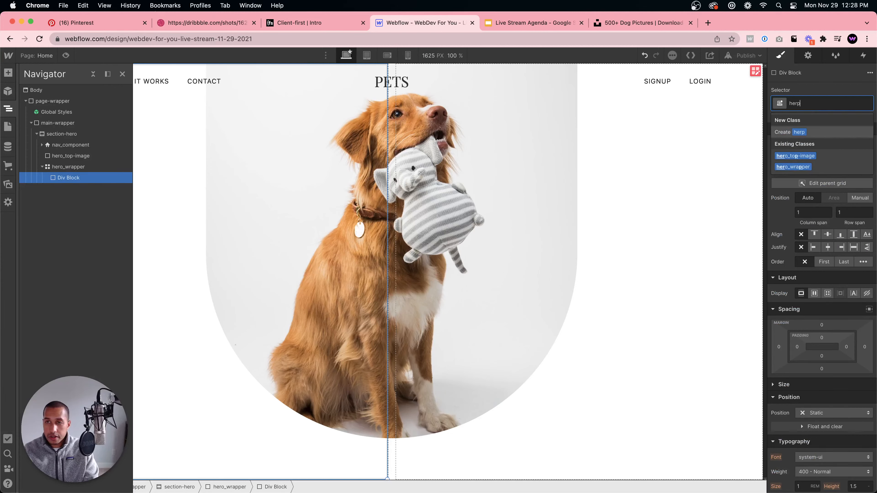
{"action": "type", "text": "o_left"}
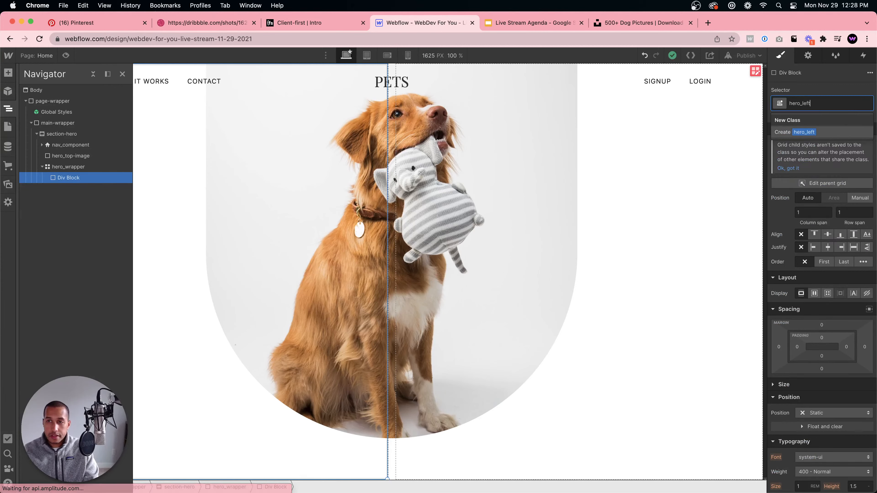
{"action": "key", "text": "Return"}
After checking the design reference, add a Heading inside hero_left.
{"action": "left_click", "coordinate": [139, 279]}
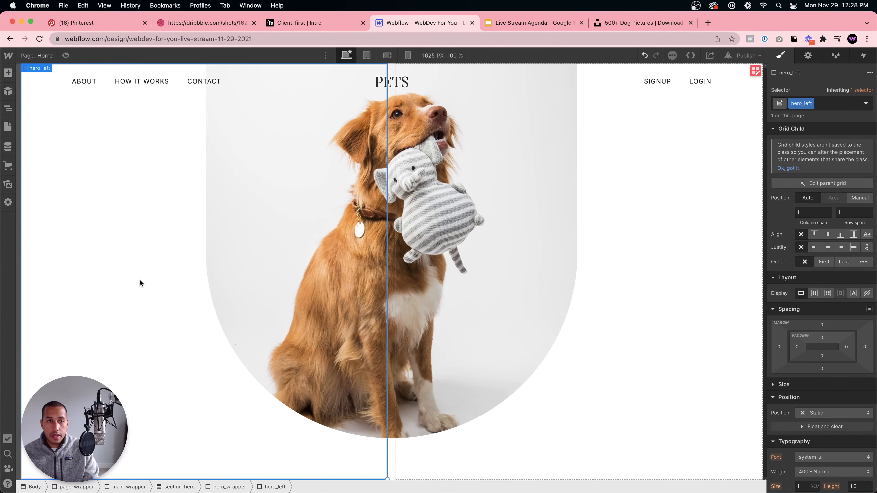
{"action": "left_click", "coordinate": [297, 23]}
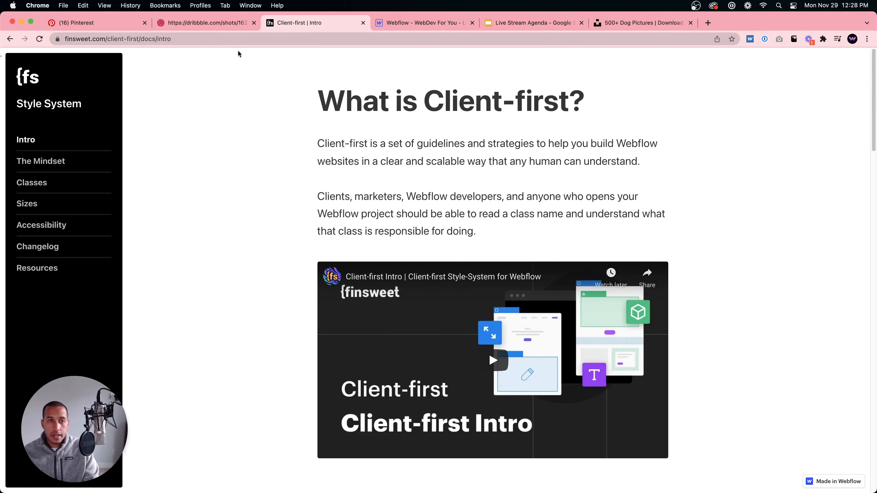
{"action": "left_click", "coordinate": [224, 24]}
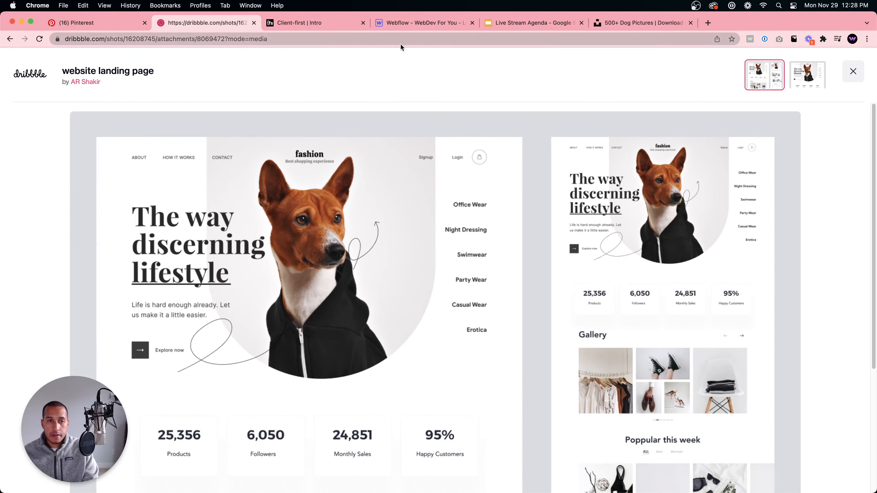
{"action": "left_click", "coordinate": [407, 20]}
{"action": "key", "text": "super+e"}
{"action": "type", "text": "heading"}
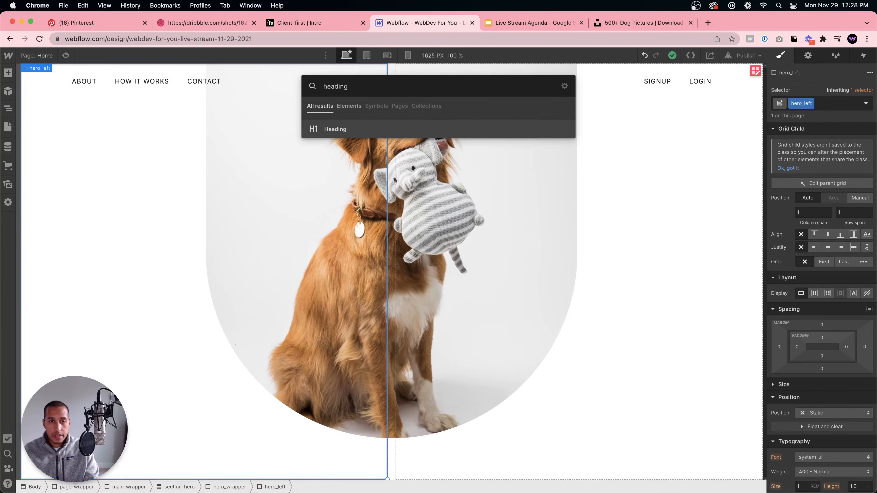
{"action": "key", "text": "Return"}
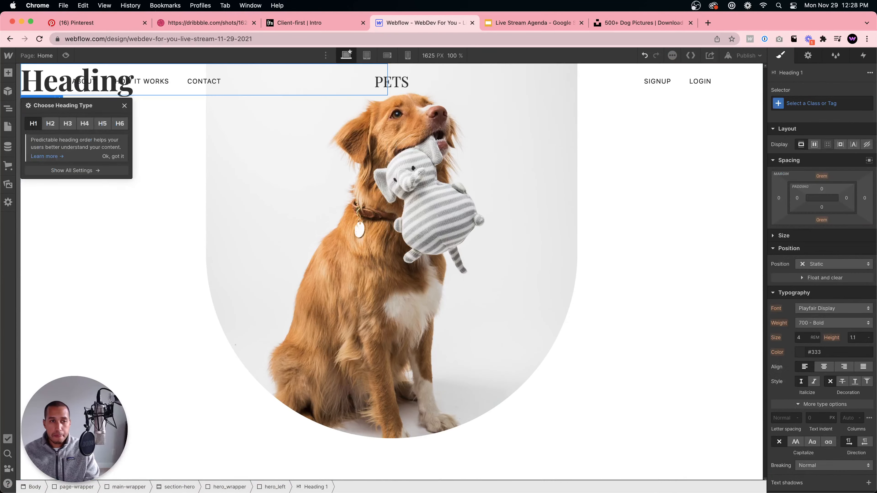
Make hero_left a flex container and adjust its content's vertical alignment.
{"action": "left_click", "coordinate": [144, 192]}
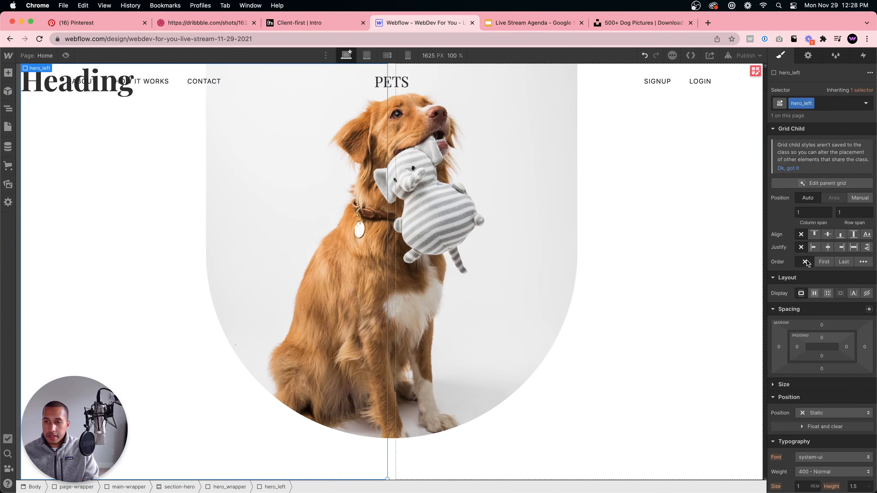
{"action": "left_click", "coordinate": [814, 293]}
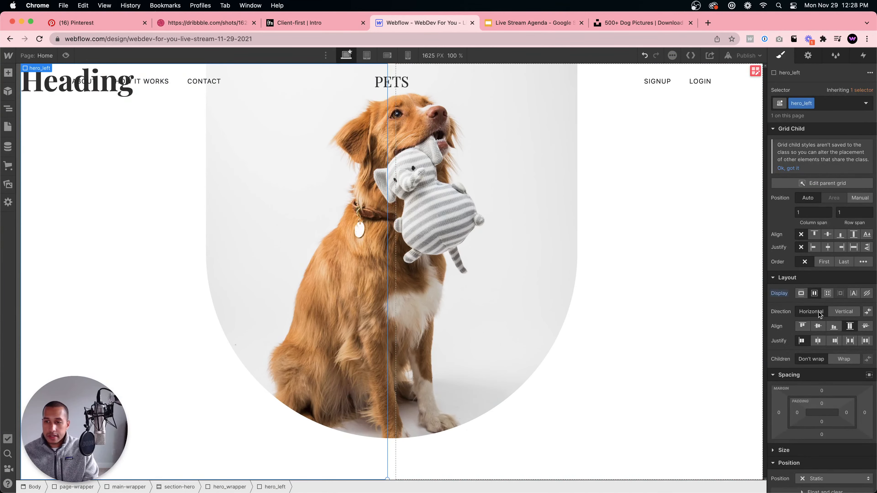
{"action": "left_click", "coordinate": [827, 328]}
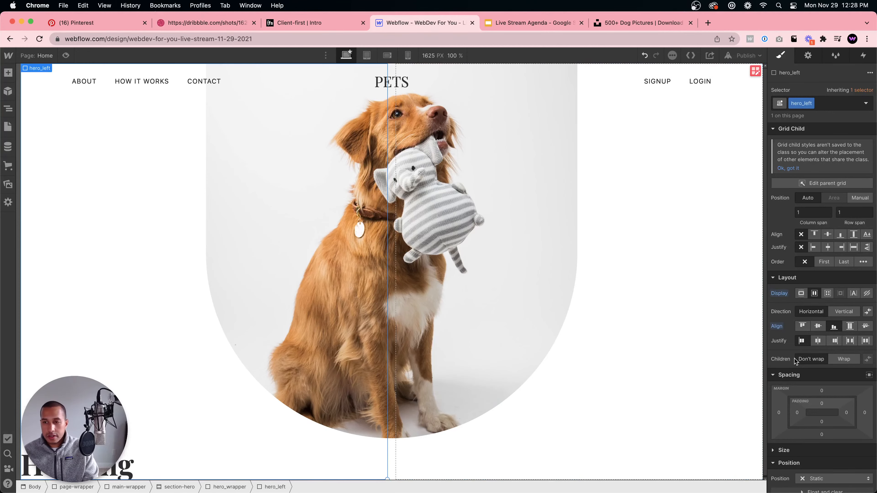
{"action": "left_click", "coordinate": [818, 326]}
Compare the heading with the Dribbble reference, then reselect hero_left and show the Navigator.
{"action": "left_click", "coordinate": [103, 273]}
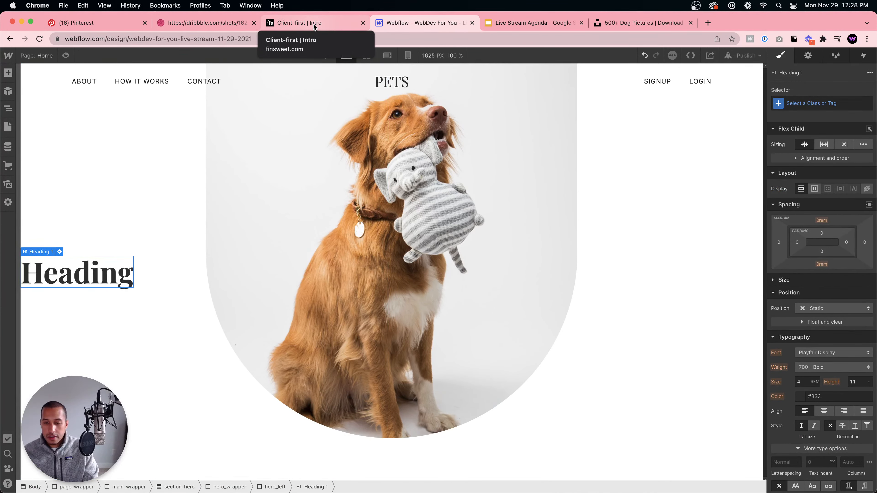
{"action": "left_click", "coordinate": [307, 22]}
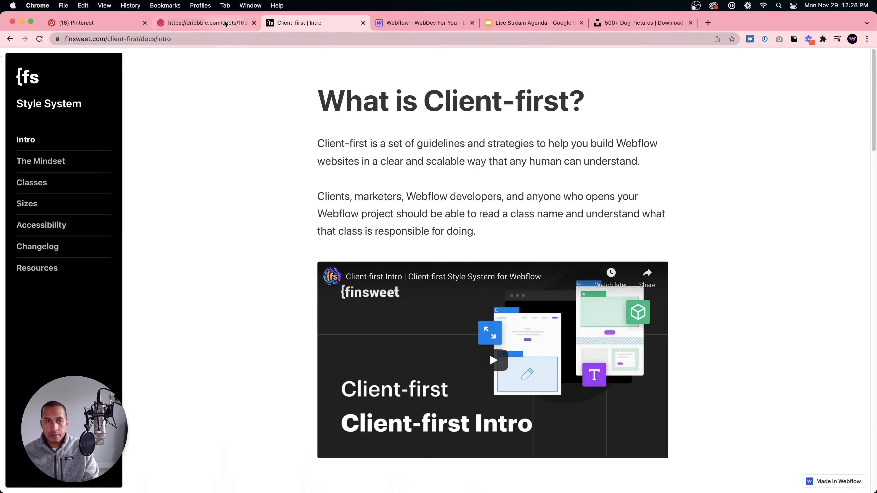
{"action": "left_click", "coordinate": [225, 24]}
{"action": "left_click", "coordinate": [409, 25]}
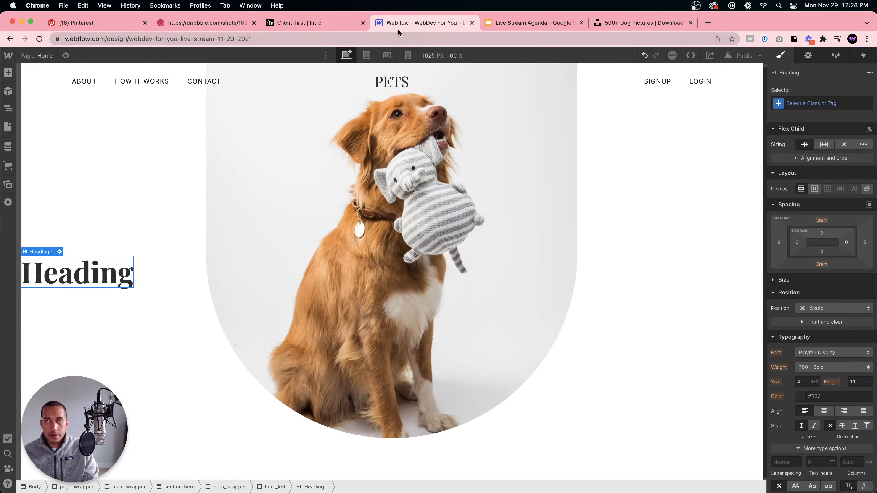
{"action": "left_click", "coordinate": [200, 23]}
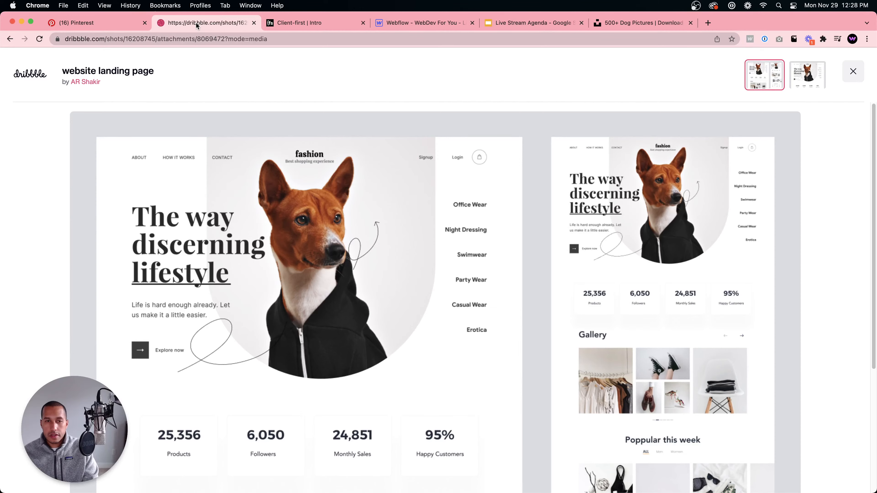
{"action": "left_click", "coordinate": [417, 24]}
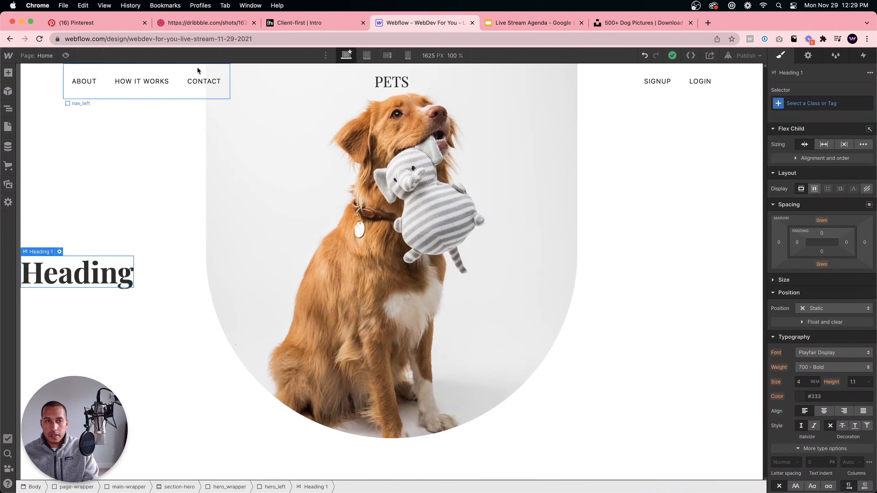
{"action": "left_click", "coordinate": [69, 211]}
{"action": "left_click", "coordinate": [8, 109]}
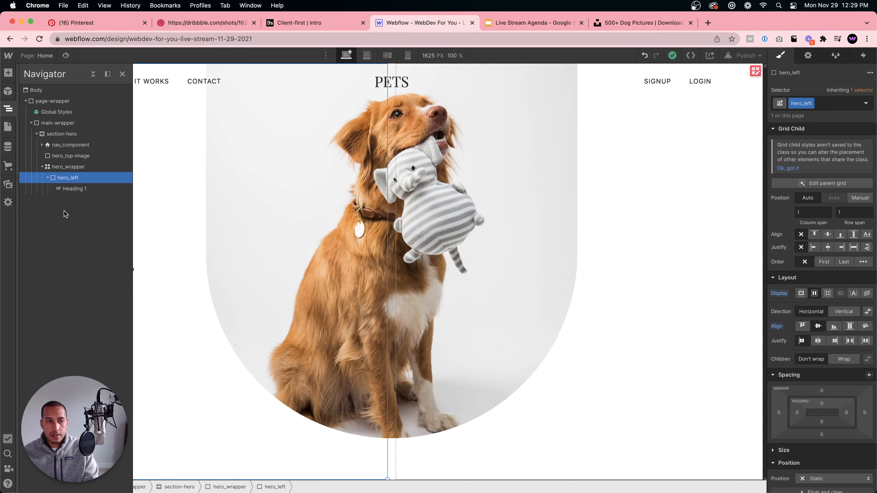
Add a new Div Block directly inside section-hero.
{"action": "left_click", "coordinate": [68, 167]}
{"action": "key", "text": "super+e"}
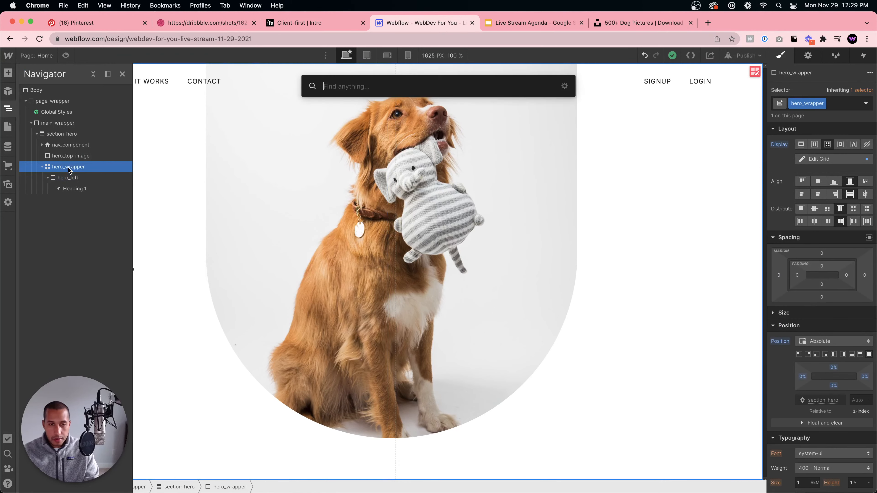
{"action": "type", "text": "div"}
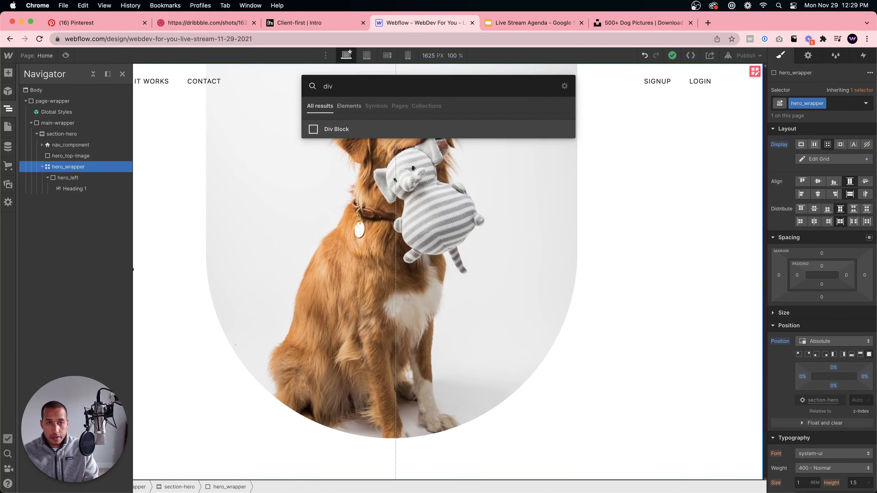
{"action": "key", "text": "Escape"}
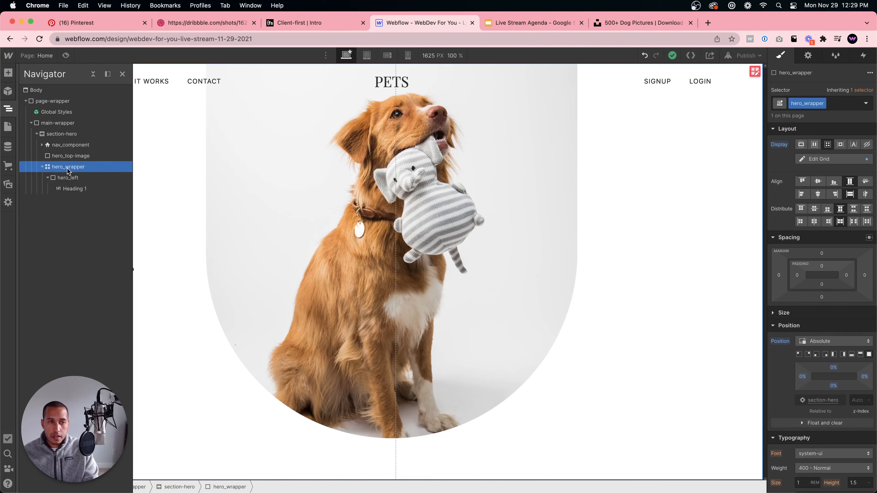
{"action": "left_click", "coordinate": [42, 166]}
{"action": "left_click", "coordinate": [58, 135]}
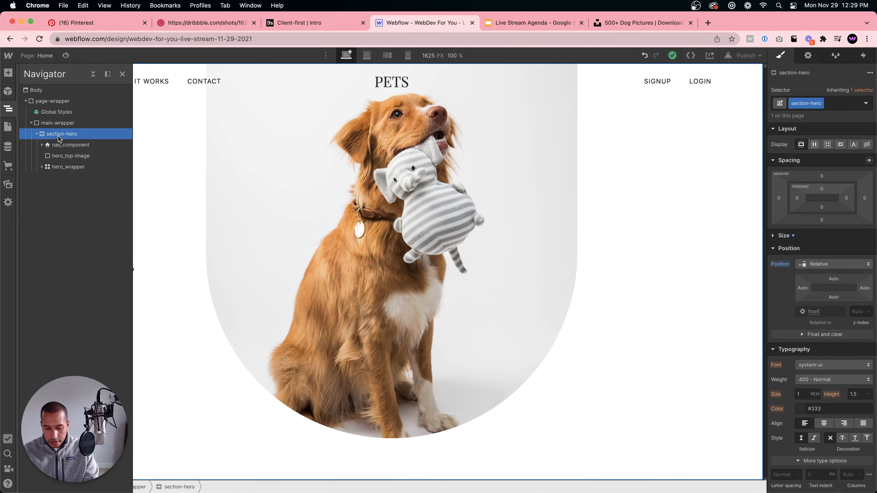
{"action": "key", "text": "super+k"}
{"action": "type", "text": "div"}
{"action": "key", "text": "Return"}
Give the new div class container-large with 90 REM max width, and nest hero_wrapper inside.
{"action": "key", "text": "super+Return"}
{"action": "type", "text": "container-"}
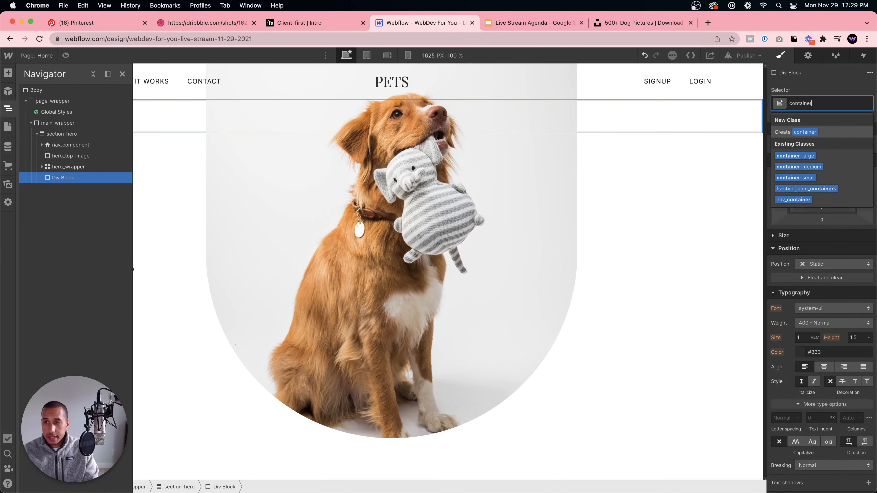
{"action": "left_click", "coordinate": [794, 155]}
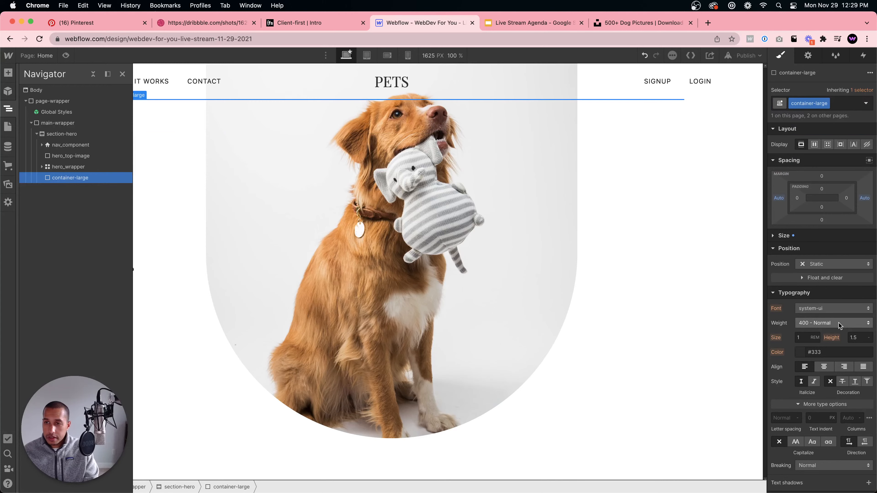
{"action": "left_click", "coordinate": [790, 231]}
{"action": "left_click", "coordinate": [797, 275]}
{"action": "type", "text": "90"}
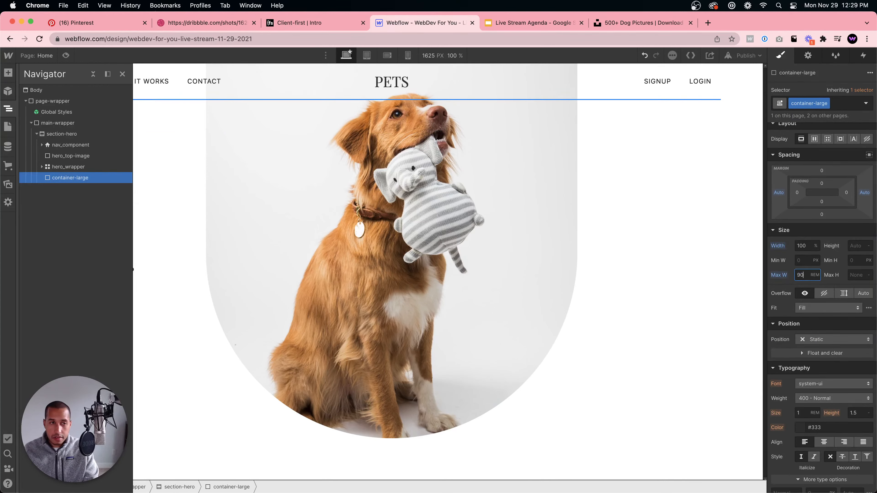
{"action": "mouse_move", "coordinate": [52, 167]}
{"action": "left_mouse_down"}
{"action": "mouse_move", "coordinate": [51, 179]}
{"action": "mouse_move", "coordinate": [64, 170]}
{"action": "left_mouse_up"}
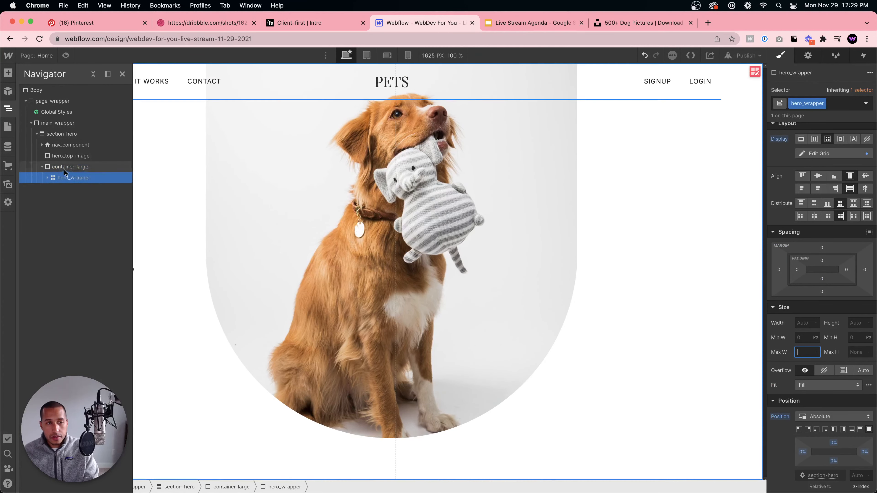
Set hero_wrapper's position to Relative.
{"action": "left_click", "coordinate": [48, 178]}
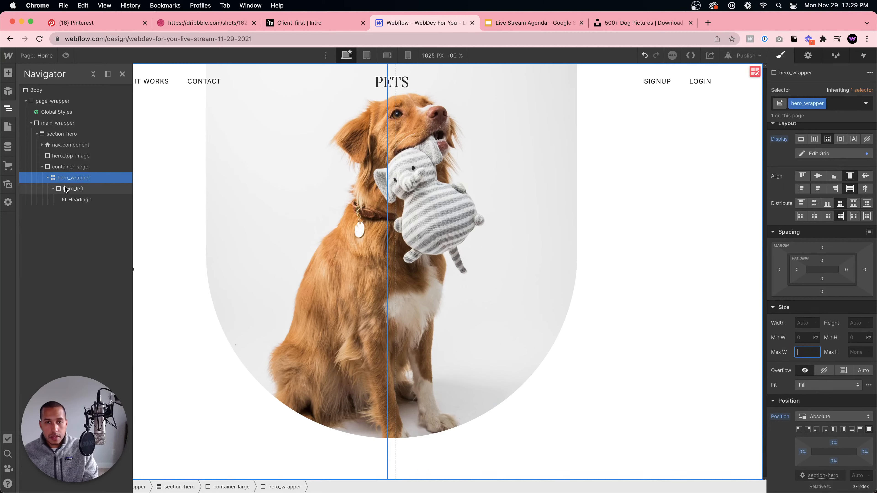
{"action": "left_click", "coordinate": [61, 169]}
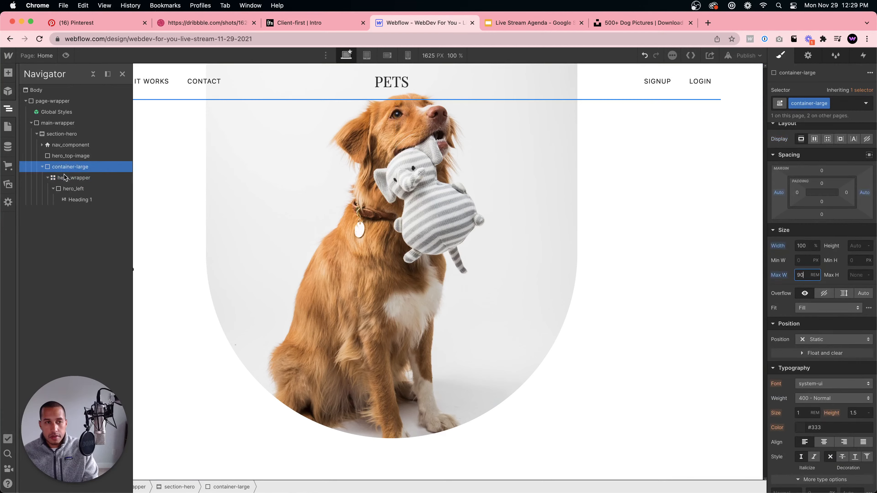
{"action": "left_click", "coordinate": [68, 188]}
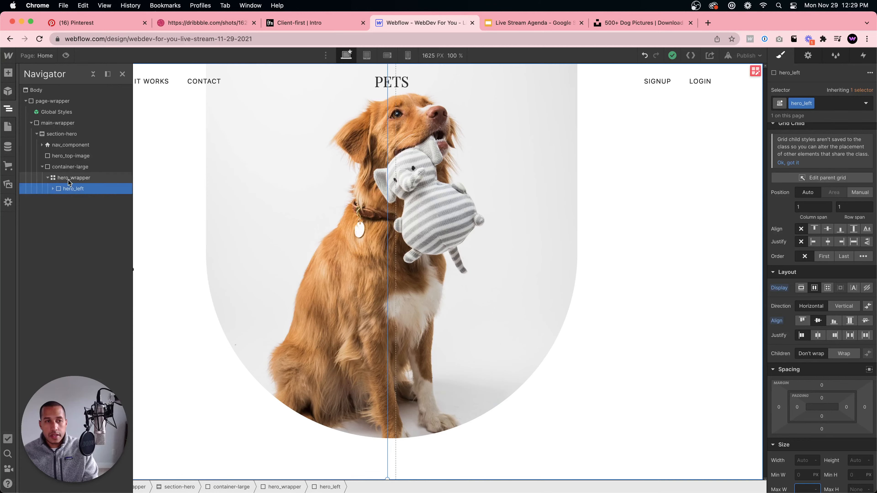
{"action": "left_click", "coordinate": [67, 180]}
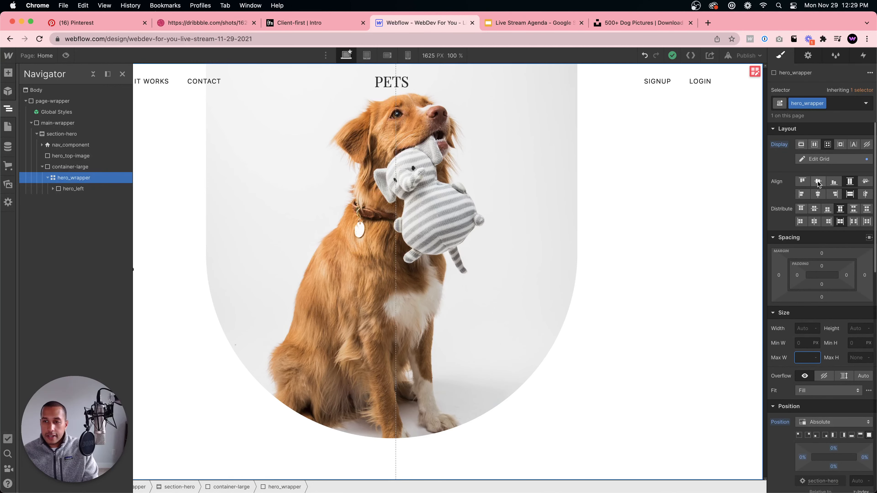
{"action": "scroll", "coordinate": [815, 276], "scroll_direction": "down", "scroll_amount": 1}
{"action": "left_click", "coordinate": [820, 408]}
{"action": "left_click", "coordinate": [820, 396]}
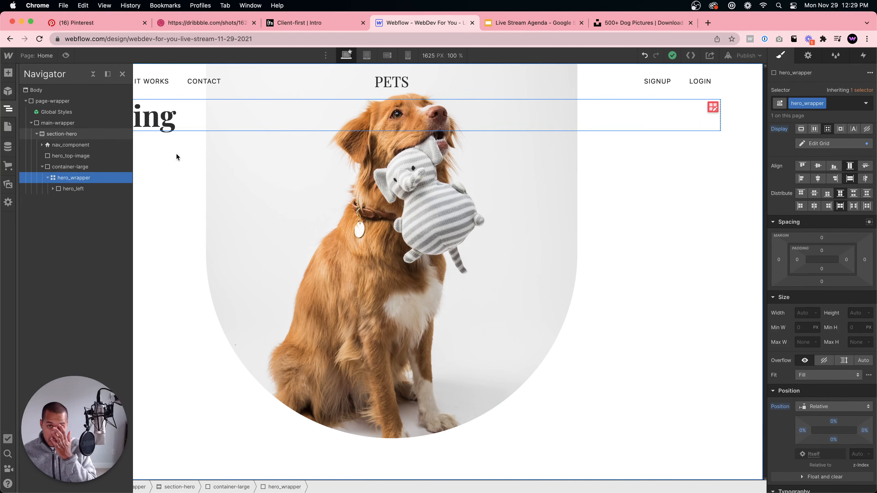
Switch hero_wrapper back to Absolute positioning.
{"action": "left_click", "coordinate": [86, 169]}
{"action": "left_click", "coordinate": [85, 180]}
{"action": "left_click", "coordinate": [84, 167]}
{"action": "left_click", "coordinate": [74, 180]}
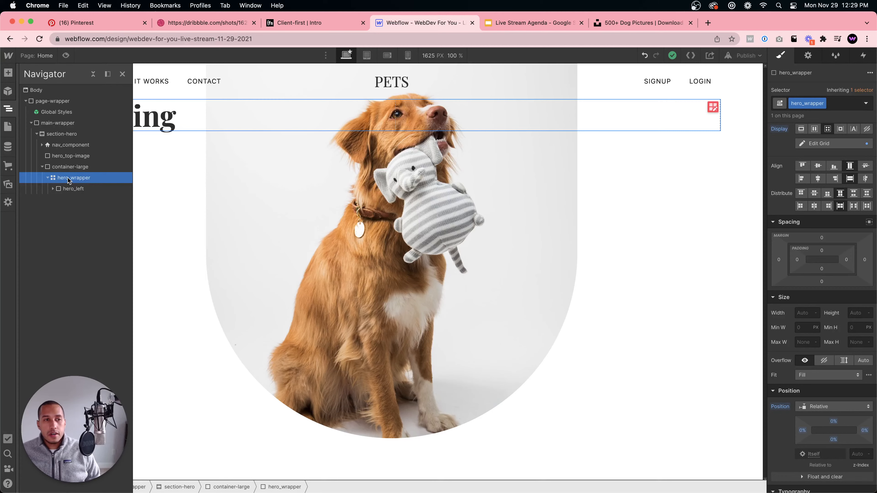
{"action": "left_click", "coordinate": [822, 408]}
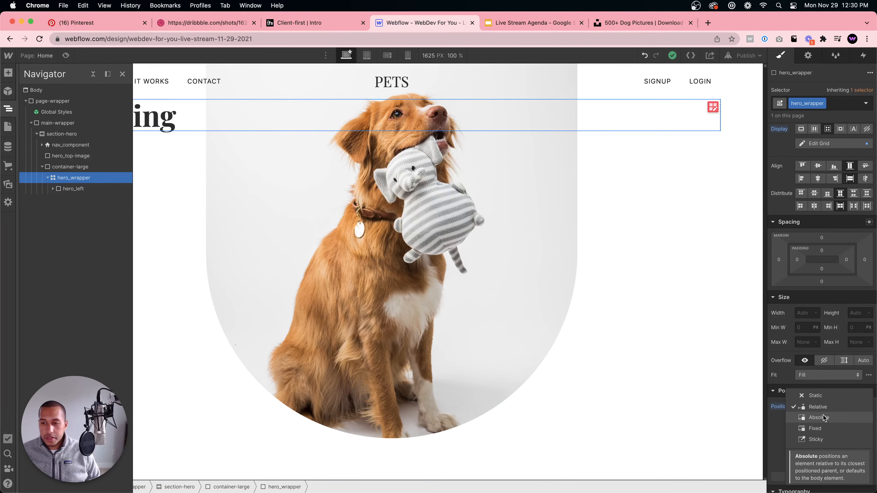
{"action": "left_click", "coordinate": [824, 418]}
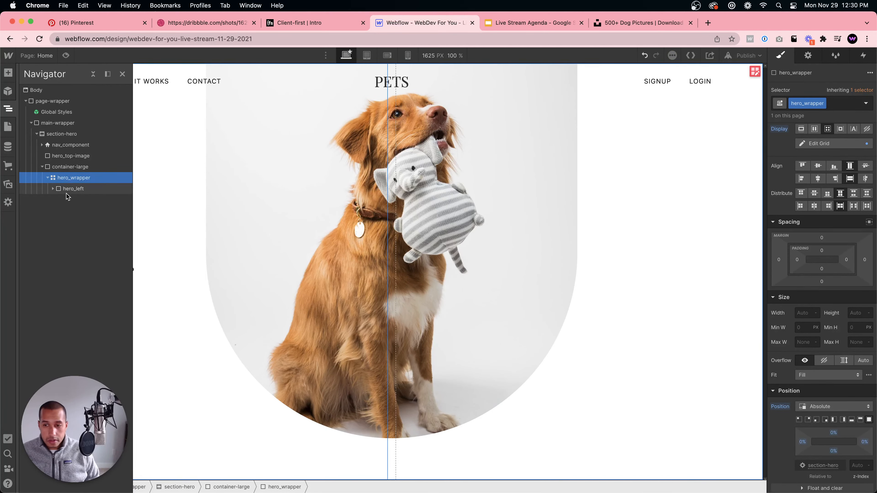
Make container-large relatively positioned.
{"action": "left_click", "coordinate": [81, 189]}
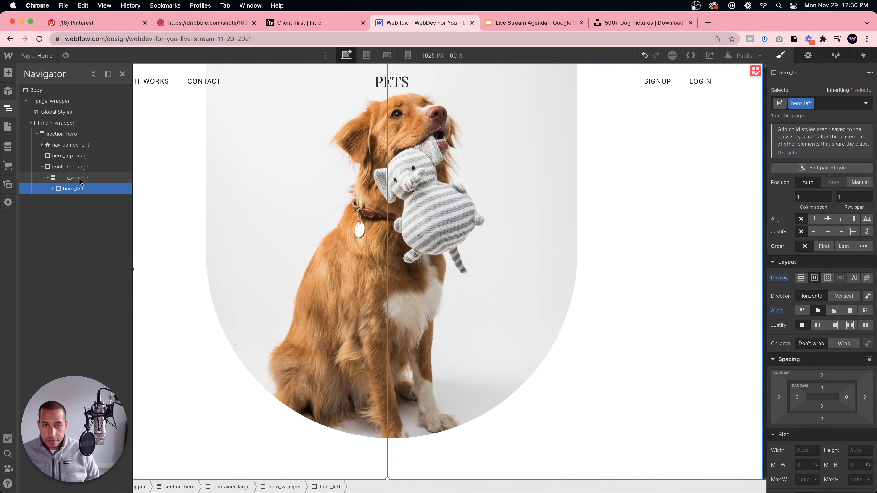
{"action": "left_click", "coordinate": [79, 167]}
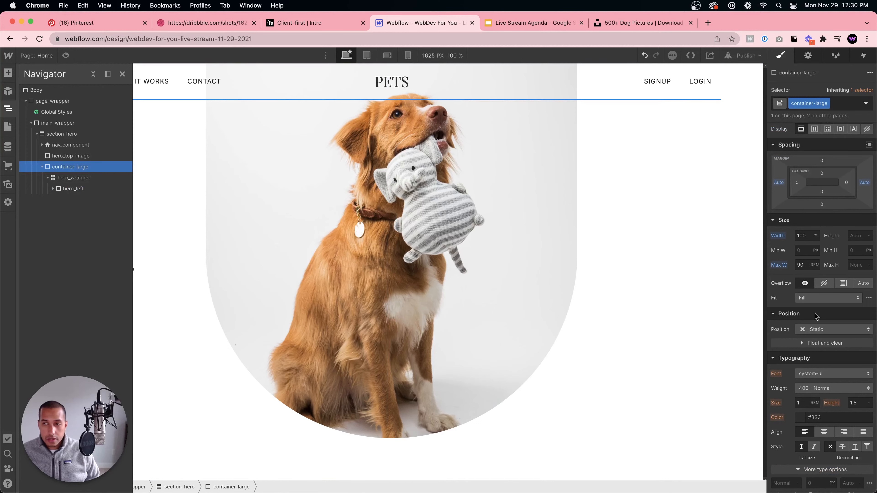
{"action": "left_click", "coordinate": [835, 330]}
{"action": "left_click", "coordinate": [831, 340]}
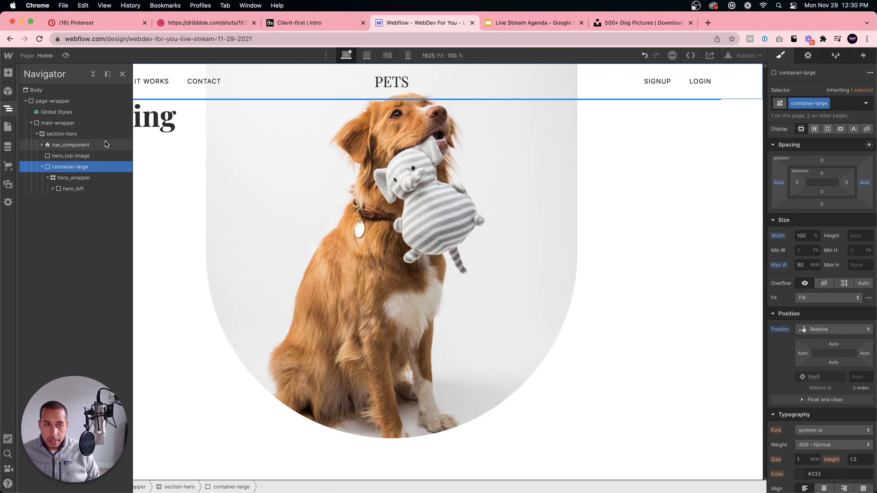
{"action": "left_click", "coordinate": [63, 178]}
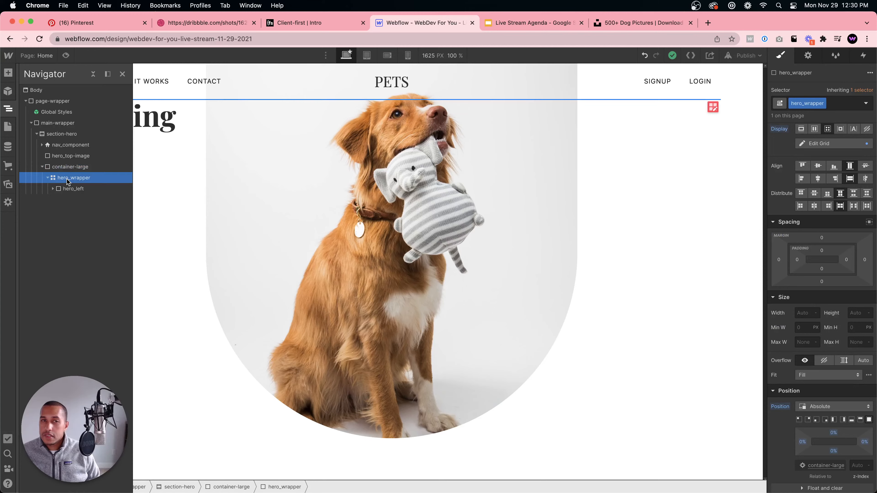
Set section-hero's display to Flex.
{"action": "key", "text": "z"}
{"action": "left_click", "coordinate": [121, 157]}
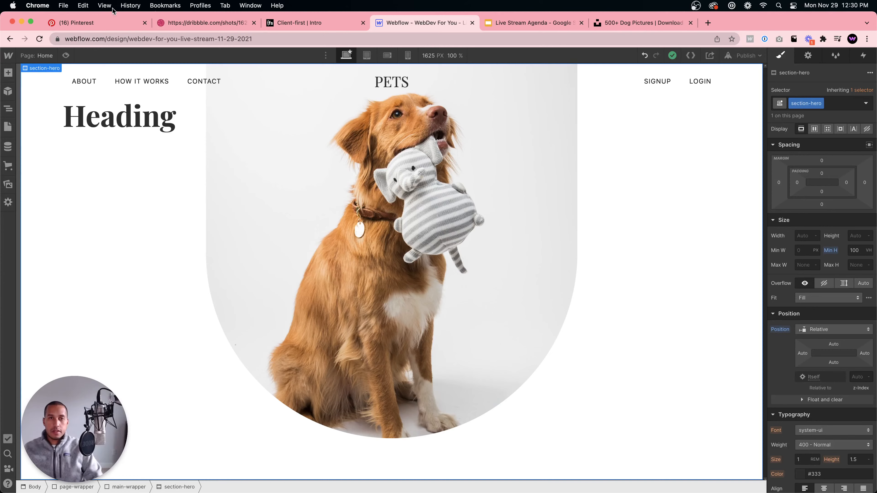
{"action": "left_click", "coordinate": [8, 108]}
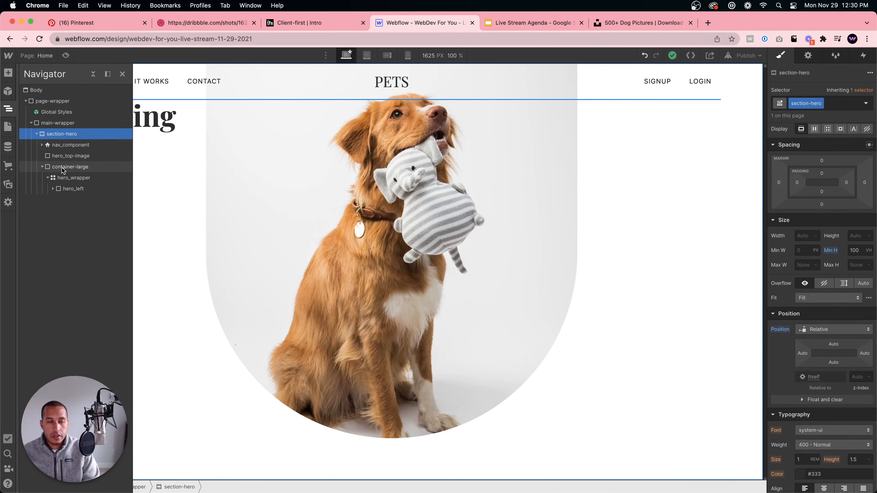
{"action": "left_click", "coordinate": [814, 145]}
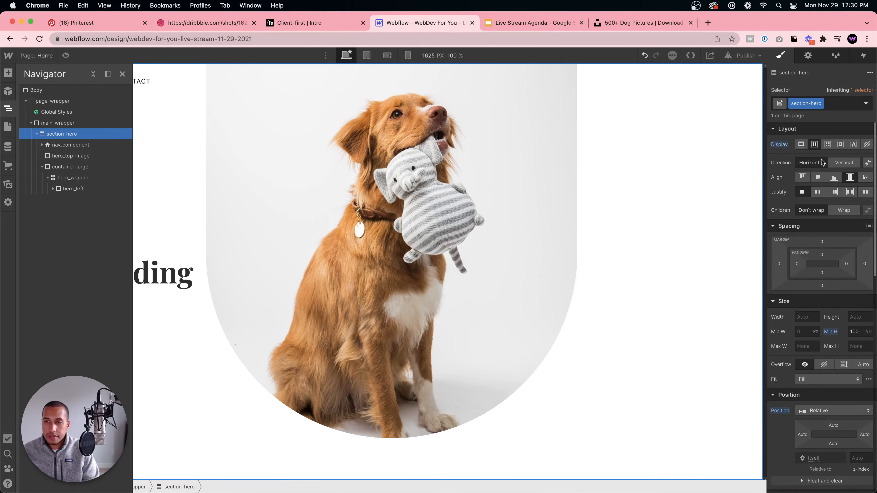
Vertically centre the hero content and pin nav_component absolutely across the hero's top.
{"action": "left_click", "coordinate": [817, 177]}
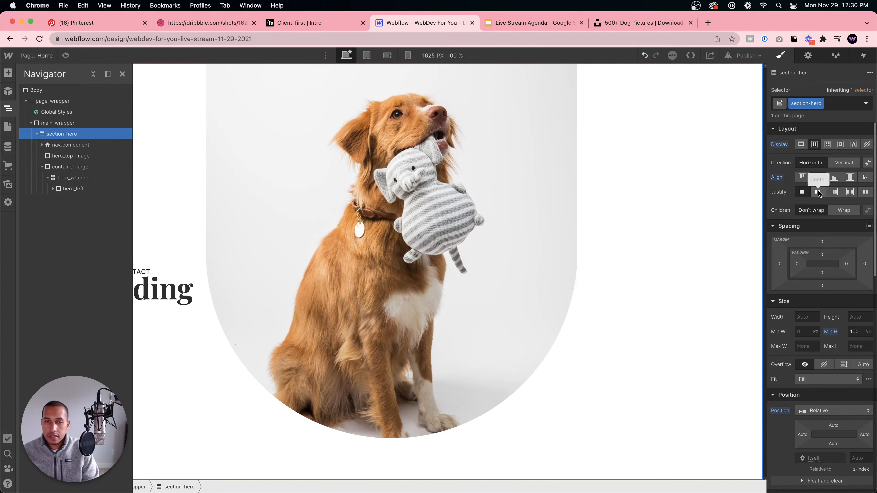
{"action": "left_click", "coordinate": [72, 146]}
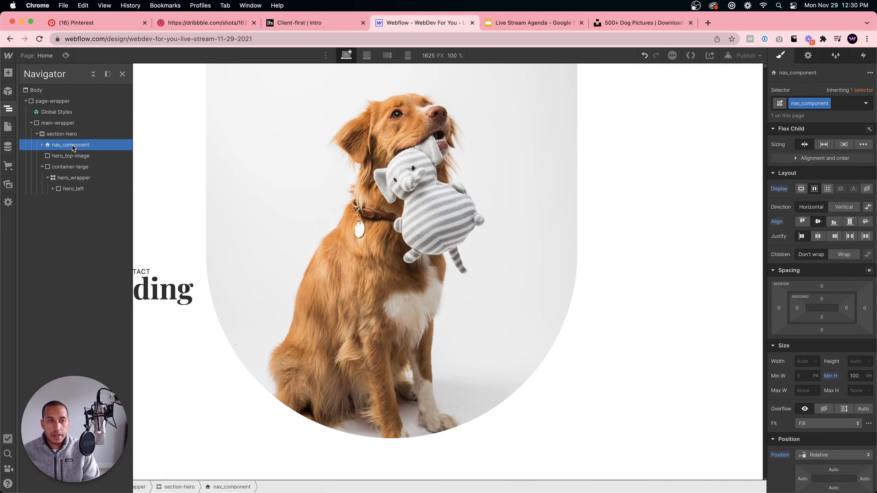
{"action": "left_click", "coordinate": [834, 389]}
{"action": "left_click", "coordinate": [821, 397]}
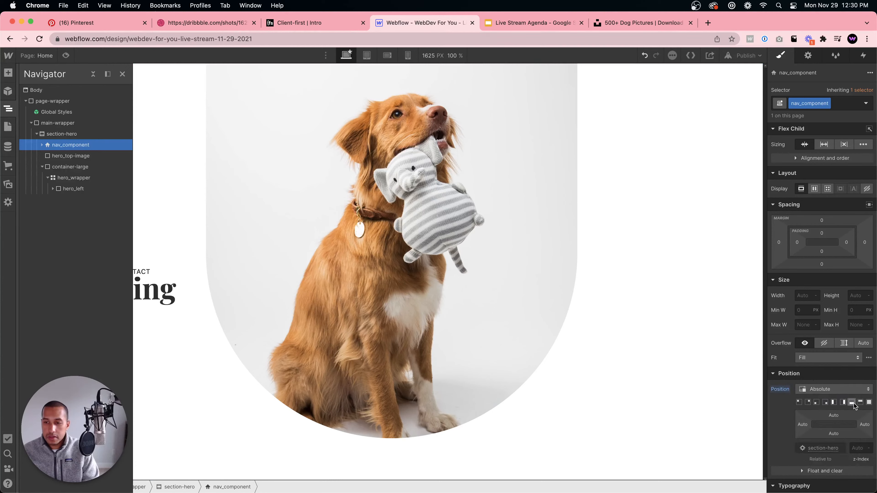
{"action": "left_click", "coordinate": [859, 403]}
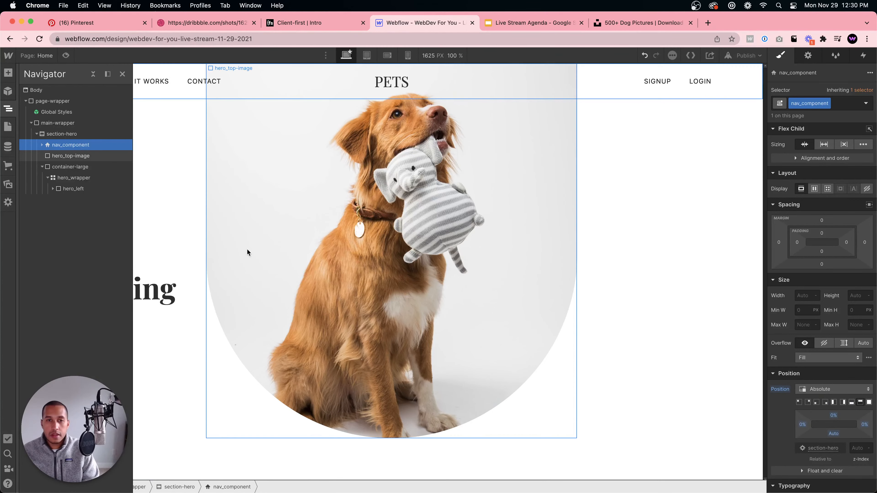
Change hero_wrapper's position from Absolute to Relative.
{"action": "left_click", "coordinate": [178, 276]}
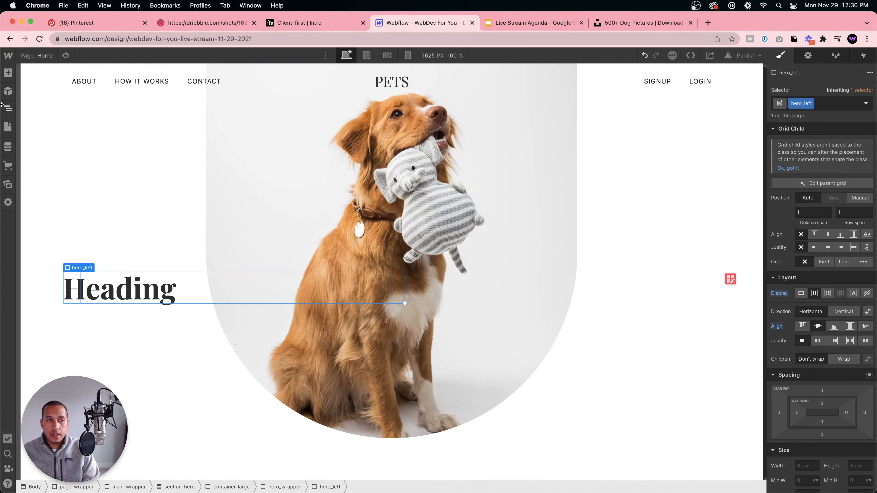
{"action": "left_click", "coordinate": [8, 108]}
{"action": "left_click", "coordinate": [69, 167]}
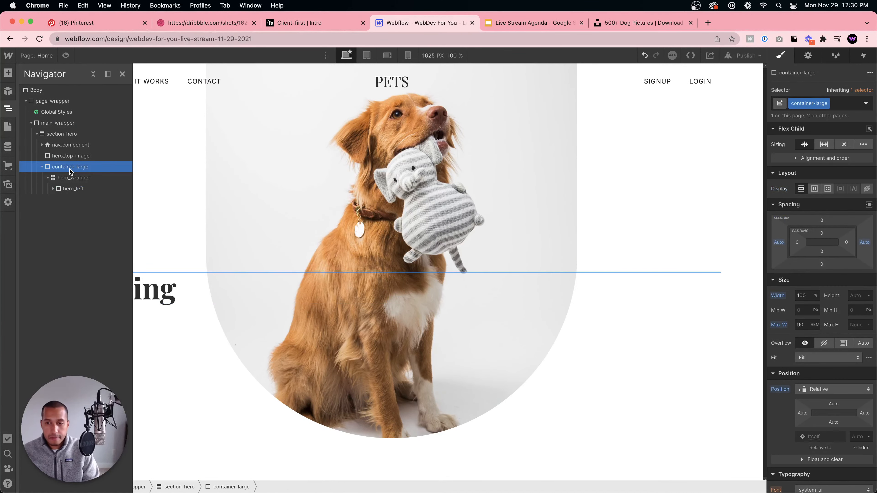
{"action": "left_click", "coordinate": [72, 180]}
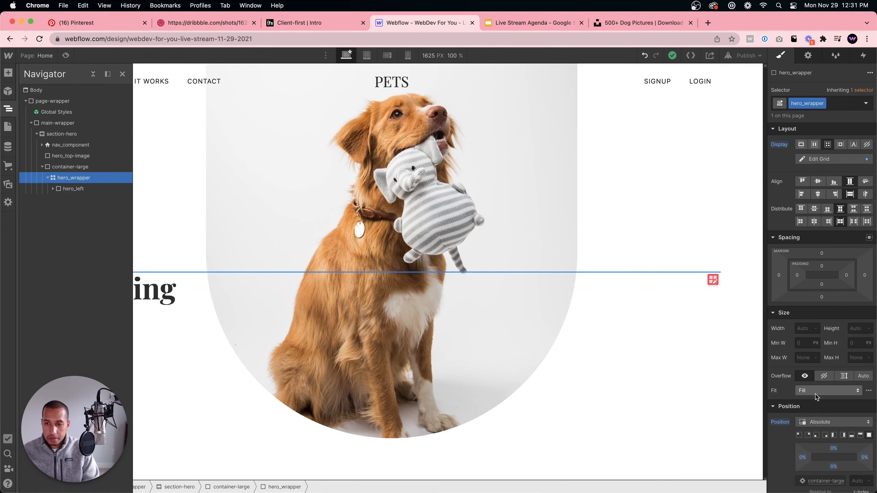
{"action": "left_click", "coordinate": [815, 426]}
{"action": "left_click", "coordinate": [816, 417]}
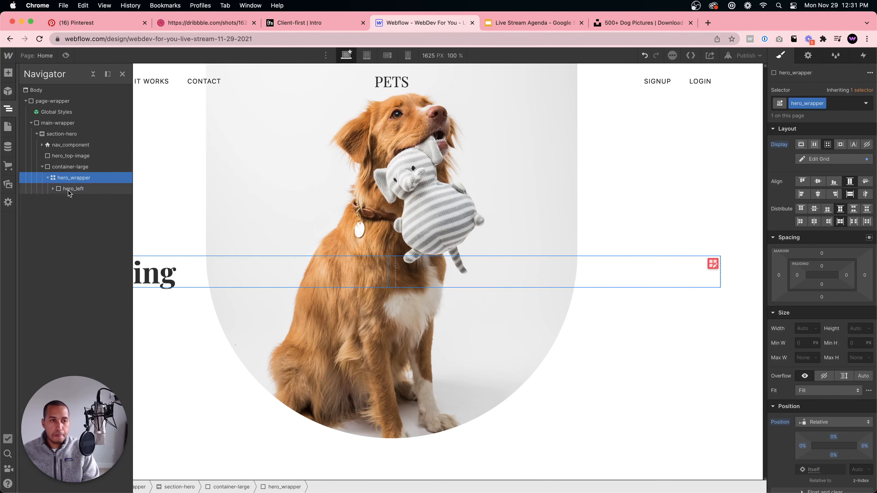
Close the Navigator, select the hero Heading, and view the Dribbble reference.
{"action": "left_click", "coordinate": [51, 190]}
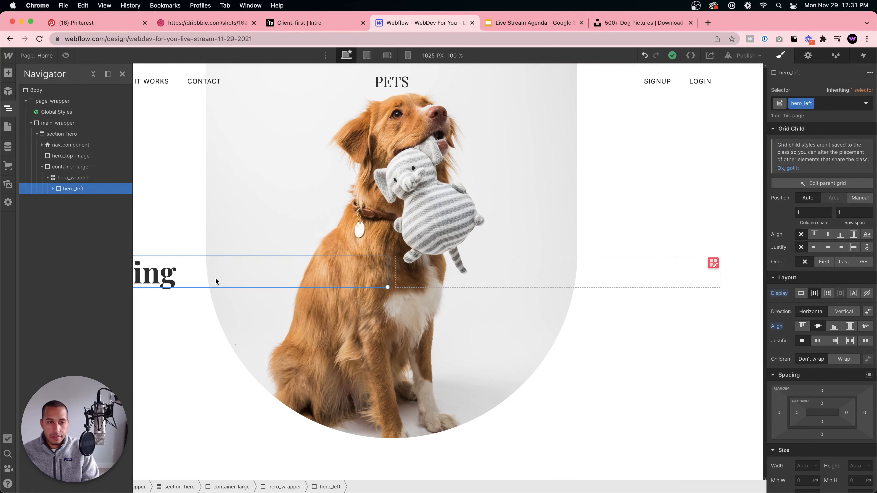
{"action": "left_click", "coordinate": [234, 277]}
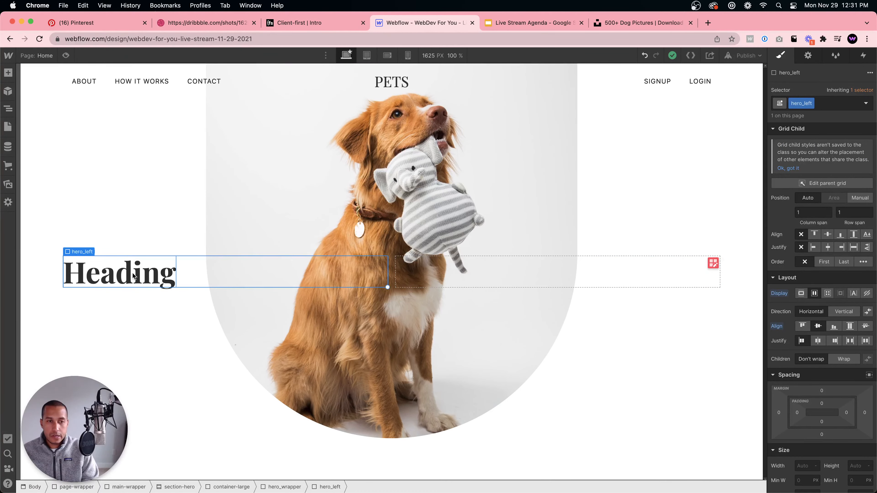
{"action": "left_click", "coordinate": [148, 274]}
{"action": "left_click", "coordinate": [219, 23]}
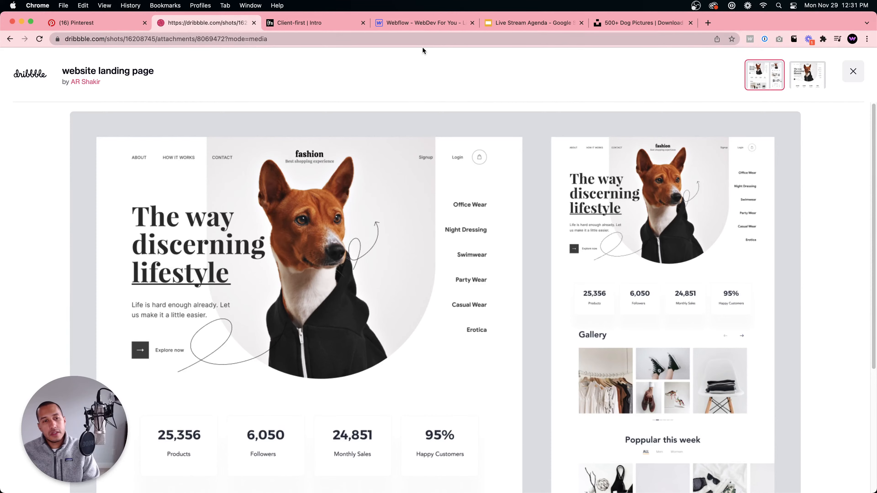
Start replacing the Heading text with 'Way' and 'Discerning', checking the reference wording.
{"action": "left_click", "coordinate": [415, 22]}
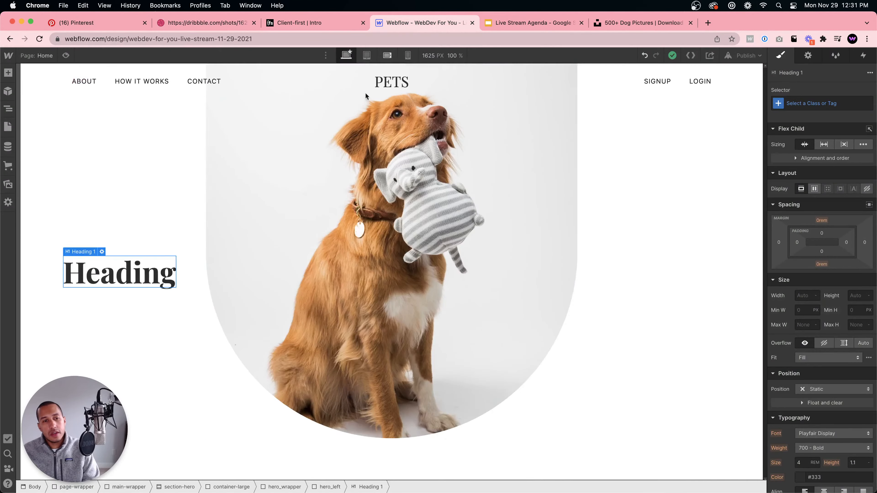
{"action": "double_click", "coordinate": [139, 275]}
{"action": "key", "text": "super+a"}
{"action": "type", "text": "The way"}
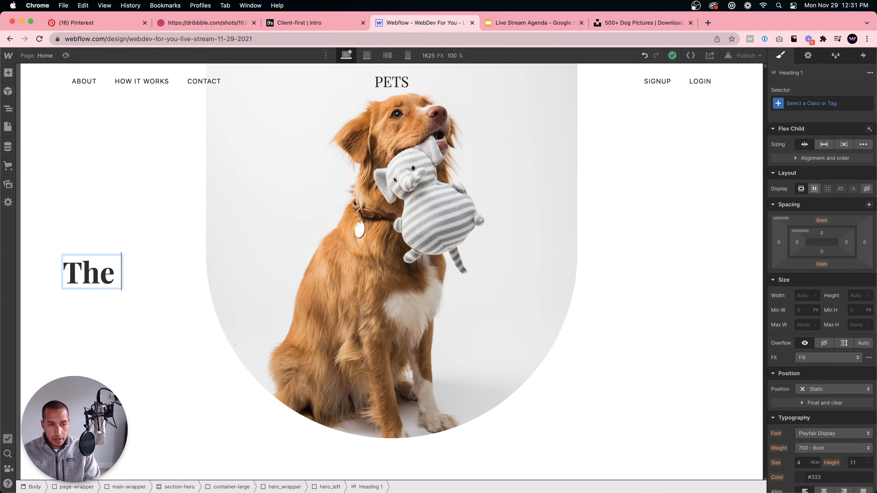
{"action": "key", "text": "BackSpace"}
{"action": "key", "text": "BackSpace"}
{"action": "key", "text": "BackSpace"}
{"action": "key", "text": "BackSpace"}
{"action": "type", "text": "Way"}
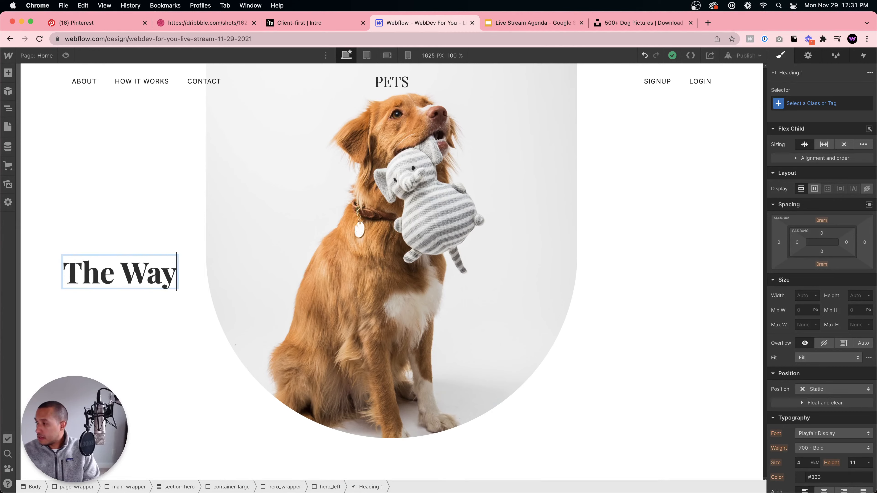
{"action": "key", "text": "shift+Return"}
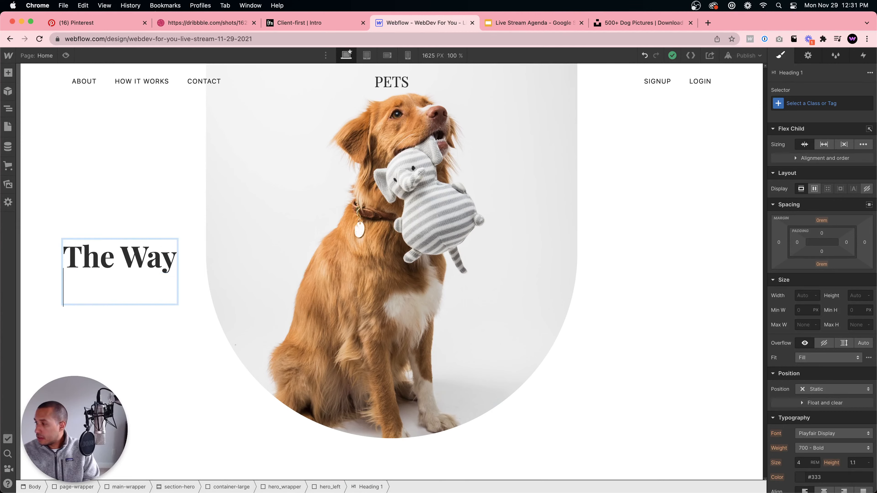
{"action": "type", "text": "Discerning"}
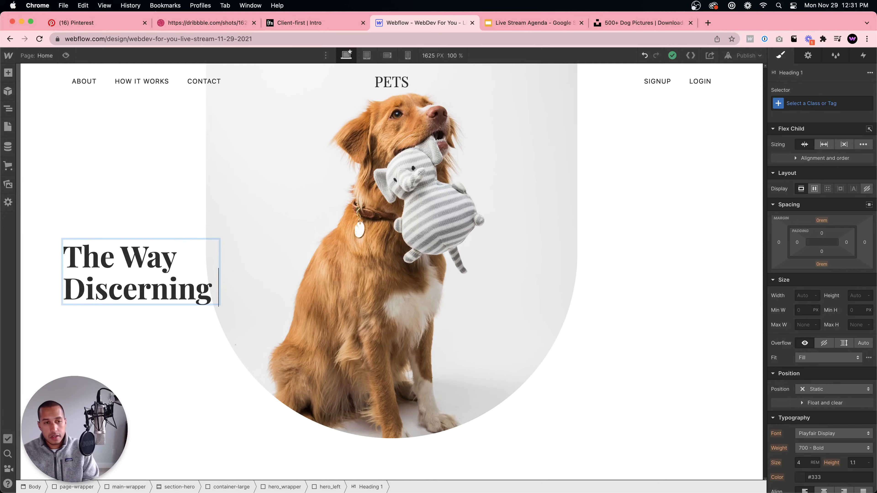
{"action": "left_click", "coordinate": [207, 22]}
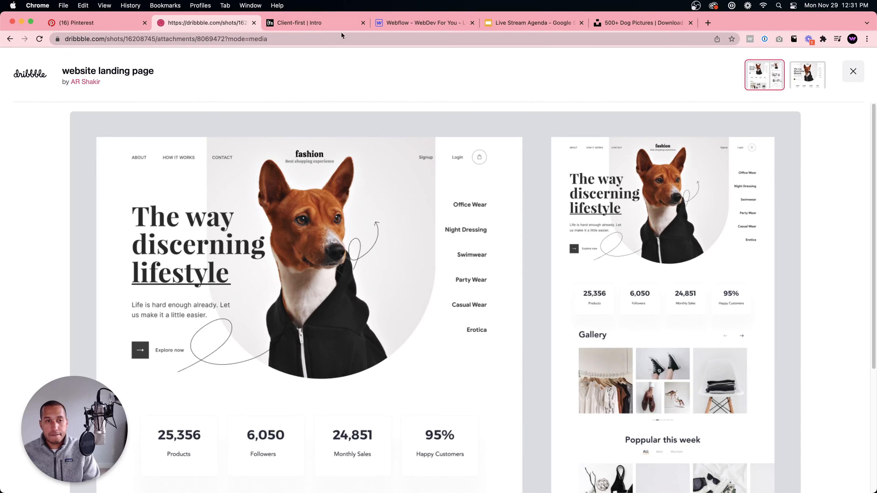
{"action": "left_click", "coordinate": [401, 25]}
{"action": "key", "text": "BackSpace"}
{"action": "key", "text": "BackSpace"}
{"action": "key", "text": "BackSpace"}
{"action": "left_click", "coordinate": [247, 23]}
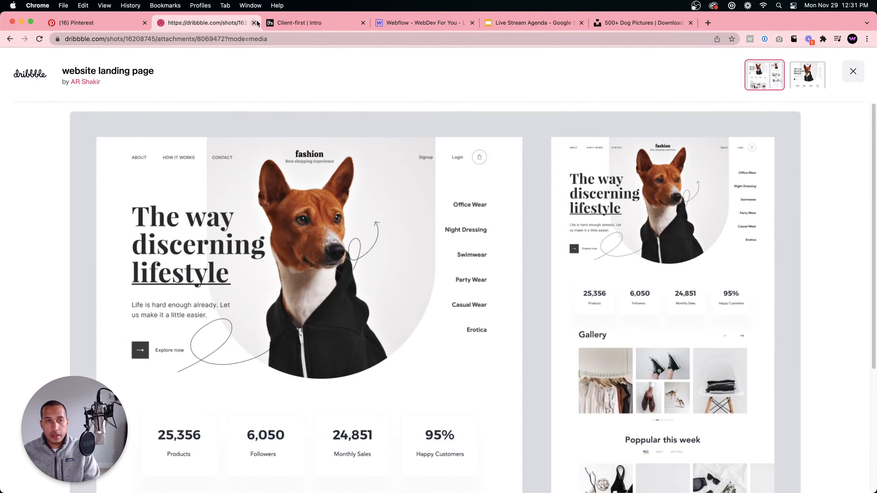
{"action": "left_click", "coordinate": [399, 23]}
Finish the heading as 'The way discerning lifestyle' on three lines, with lowercase 'lifestyle'.
{"action": "left_click_drag", "start_coordinate": [121, 257], "coordinate": [172, 280]}
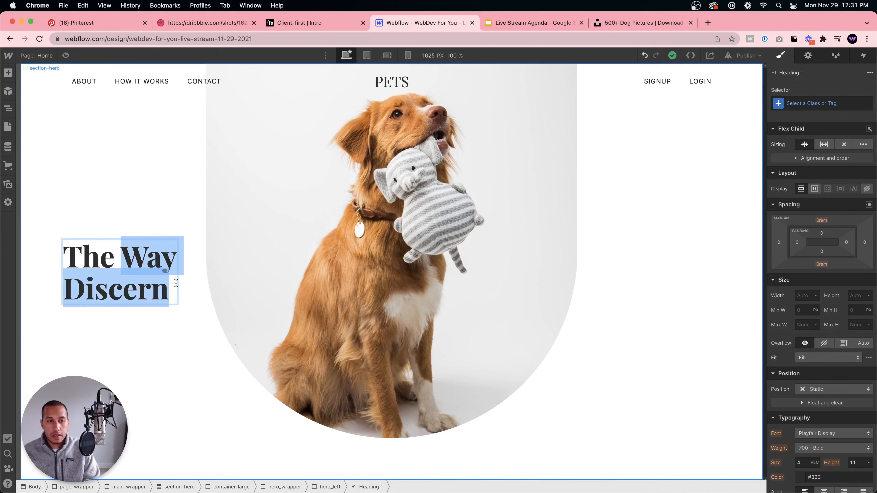
{"action": "type", "text": "way discenr"}
{"action": "type", "text": "ing"}
{"action": "key", "text": "BackSpace"}
{"action": "key", "text": "BackSpace"}
{"action": "key", "text": "BackSpace"}
{"action": "key", "text": "BackSpace"}
{"action": "type", "text": "rning"}
{"action": "key", "text": "shift+Return"}
{"action": "type", "text": "Lifestyle"}
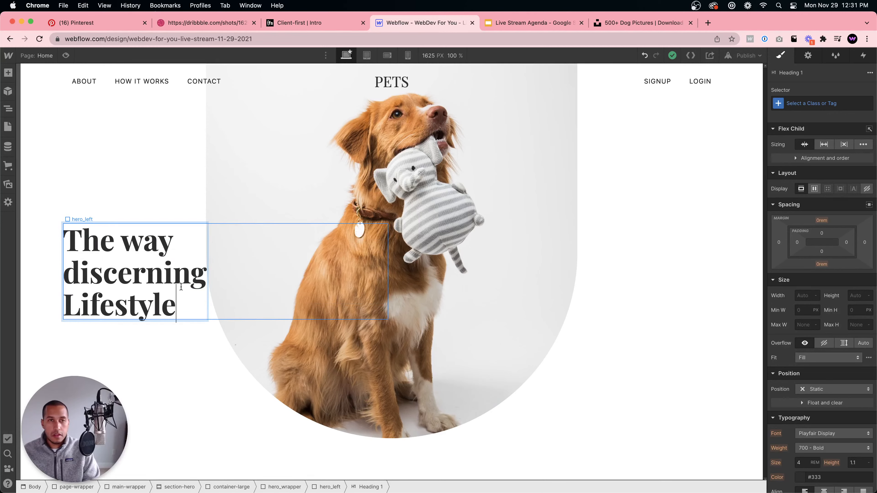
{"action": "left_click", "coordinate": [246, 30]}
{"action": "left_click", "coordinate": [414, 31]}
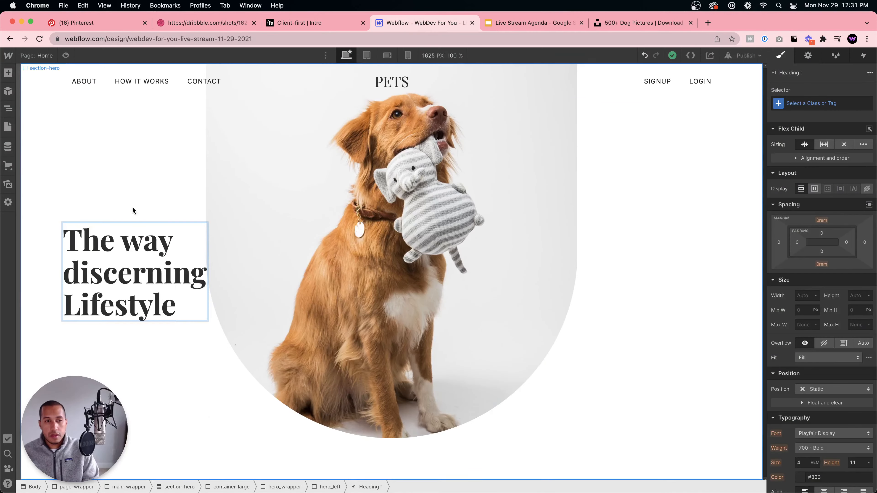
{"action": "left_click_drag", "start_coordinate": [64, 300], "coordinate": [80, 301]}
{"action": "type", "text": "l"}
{"action": "key", "text": "Escape"}
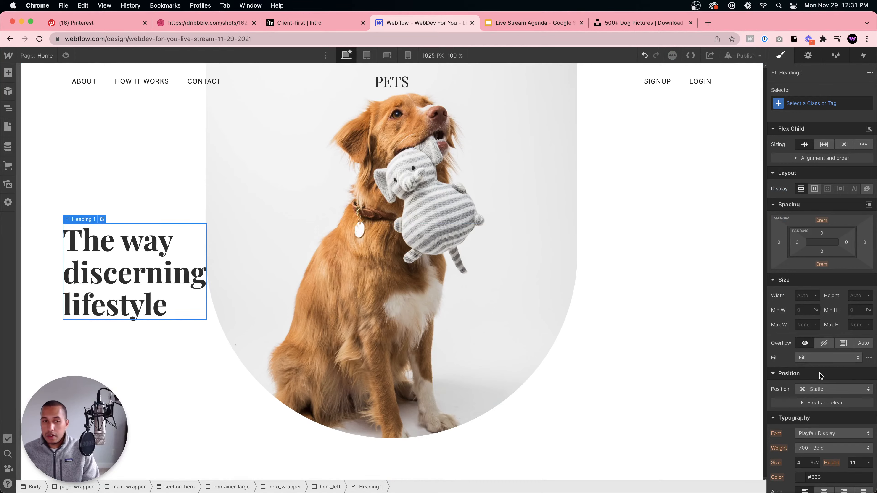
Set the heading's letter spacing to 0 px.
{"action": "scroll", "coordinate": [820, 375], "scroll_direction": "down", "scroll_amount": 5}
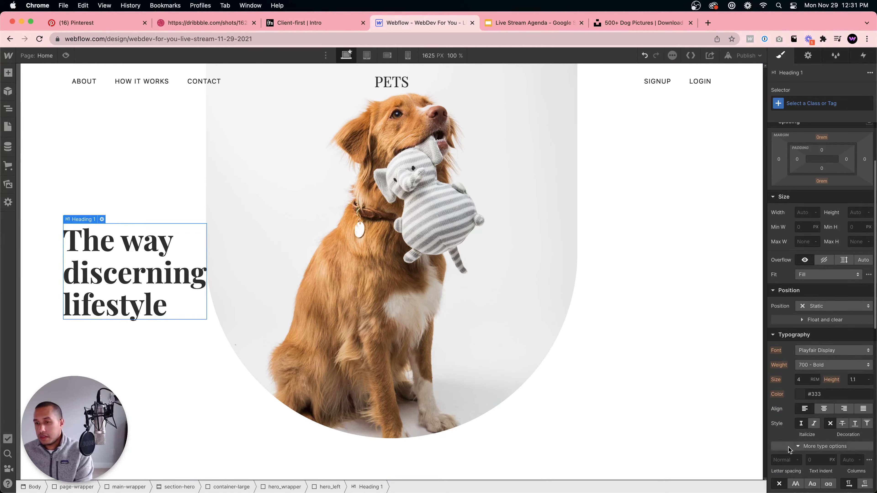
{"action": "scroll", "coordinate": [789, 449], "scroll_direction": "down", "scroll_amount": 1}
{"action": "left_click", "coordinate": [783, 446]}
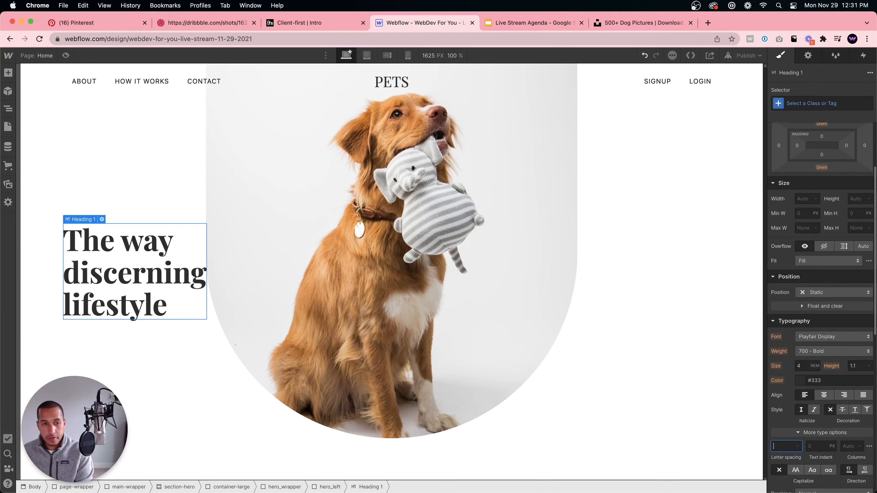
{"action": "type", "text": "2"}
{"action": "key", "text": "BackSpace"}
{"action": "type", "text": "0"}
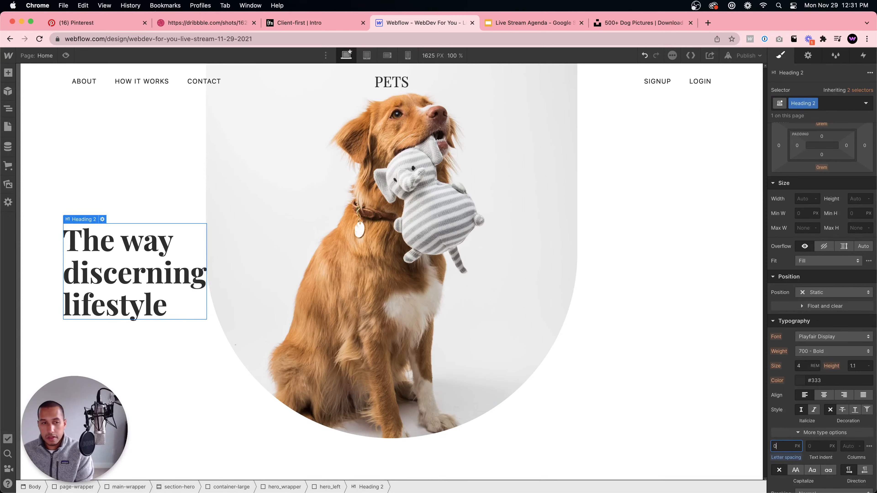
{"action": "left_click", "coordinate": [491, 356]}
{"action": "key", "text": "ctrl+z"}
{"action": "left_click", "coordinate": [817, 104]}
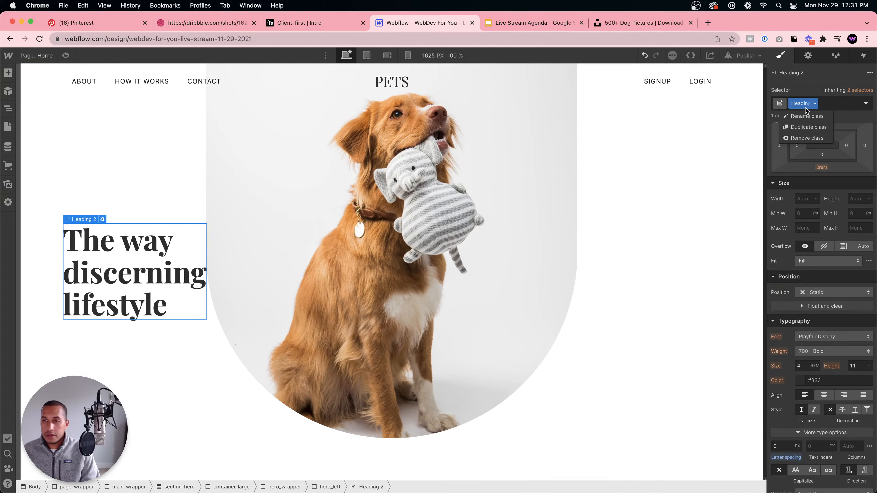
Replace the heading's Heading 2 class with a new hero_heading class at 6 rem font size.
{"action": "left_click", "coordinate": [806, 138]}
{"action": "left_click", "coordinate": [828, 103]}
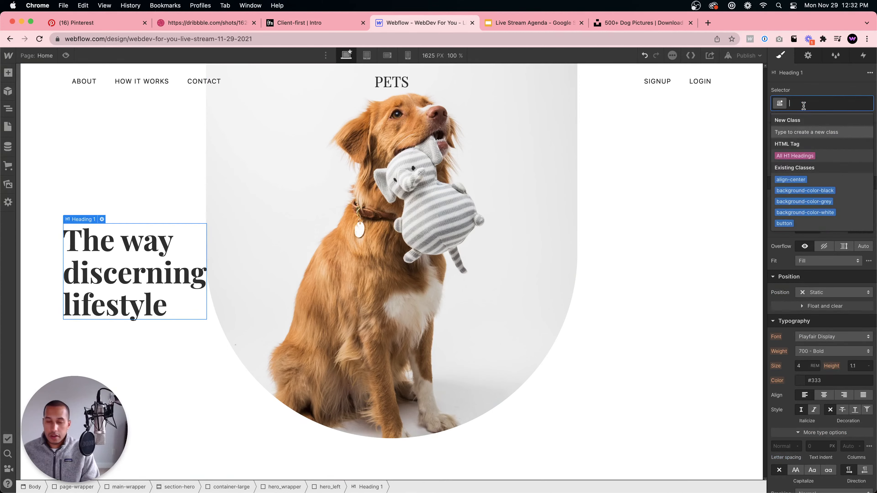
{"action": "type", "text": "hero_heading"}
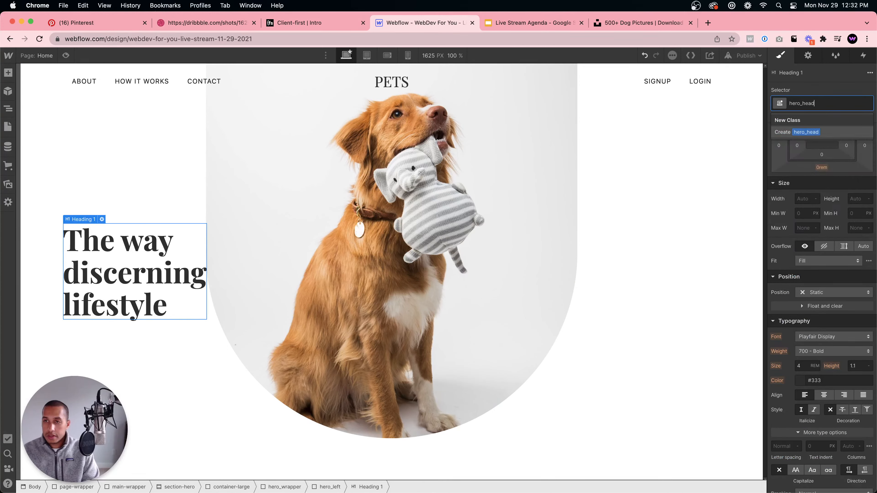
{"action": "key", "text": "Return"}
{"action": "left_click", "coordinate": [808, 366]}
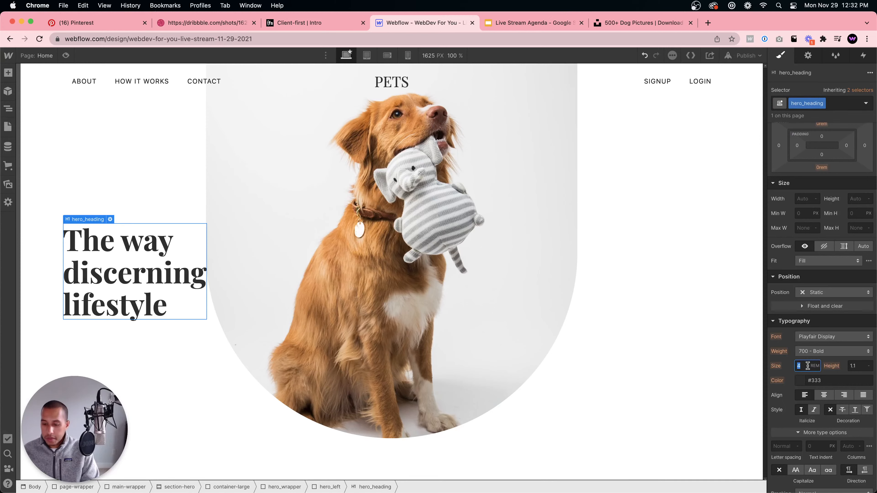
{"action": "key", "text": "Return"}
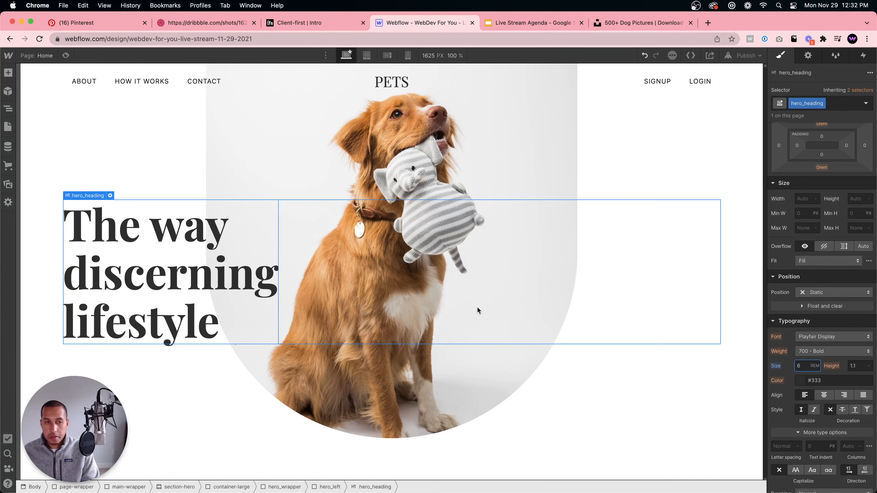
{"action": "left_click", "coordinate": [187, 359]}
Wrap the word 'lifestyle' in the hero heading in its own text span.
{"action": "left_click", "coordinate": [174, 313]}
{"action": "double_click", "coordinate": [175, 330]}
{"action": "left_click_drag", "start_coordinate": [175, 330], "coordinate": [217, 315]}
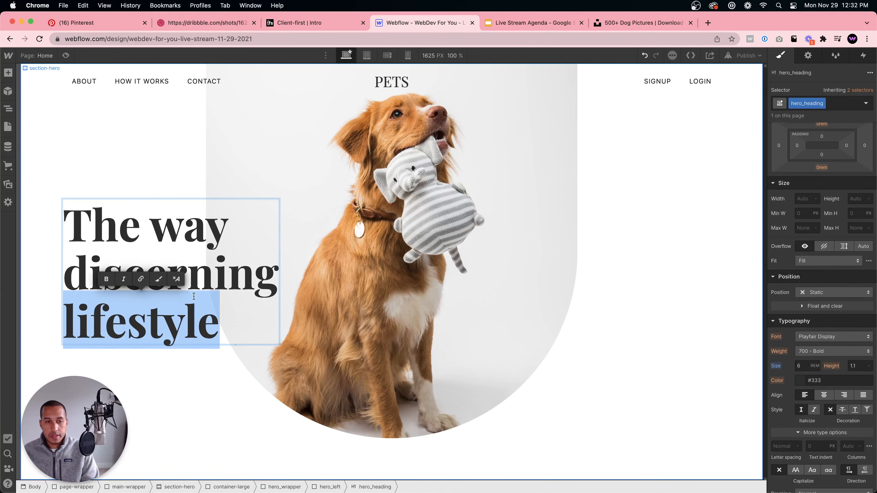
{"action": "left_click", "coordinate": [176, 280]}
{"action": "left_click", "coordinate": [110, 321]}
Give the 'lifestyle' span a hero_heading-underline class with underline decoration, then preview the page.
{"action": "scroll", "coordinate": [806, 136], "scroll_direction": "down", "scroll_amount": 5}
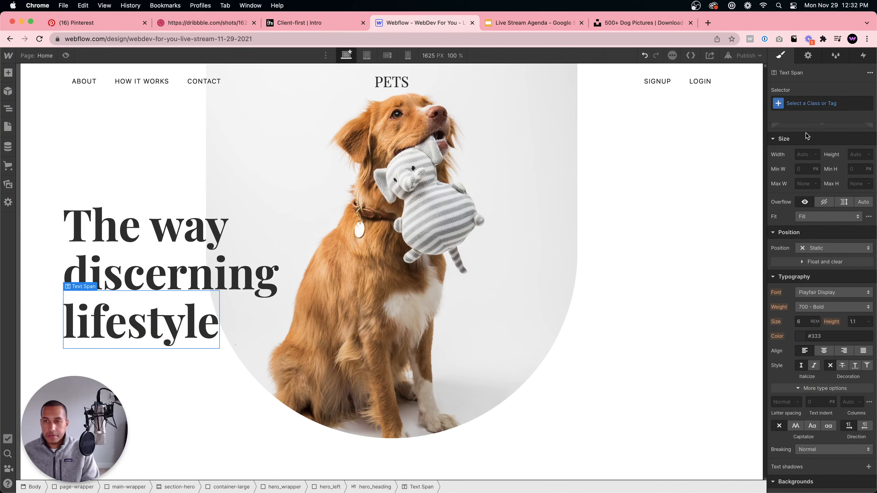
{"action": "left_click", "coordinate": [804, 103]}
{"action": "type", "text": "hero"}
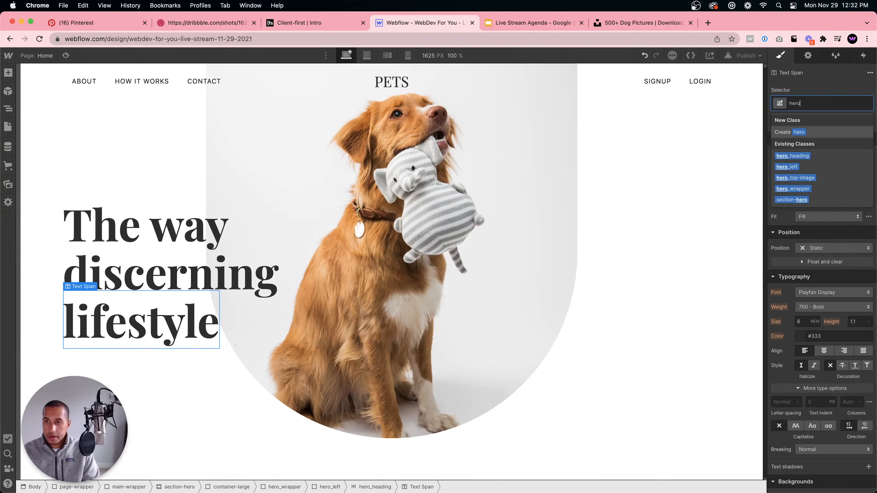
{"action": "type", "text": "_heading-"}
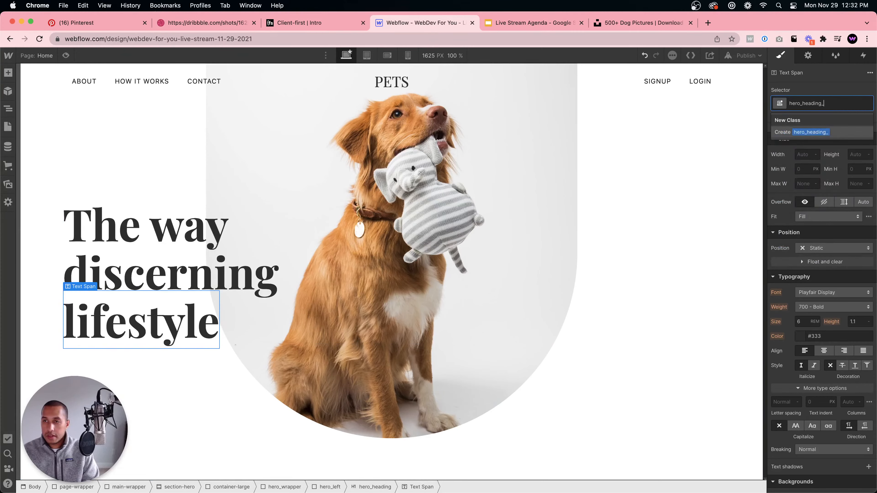
{"action": "type", "text": "underline"}
{"action": "key", "text": "Return"}
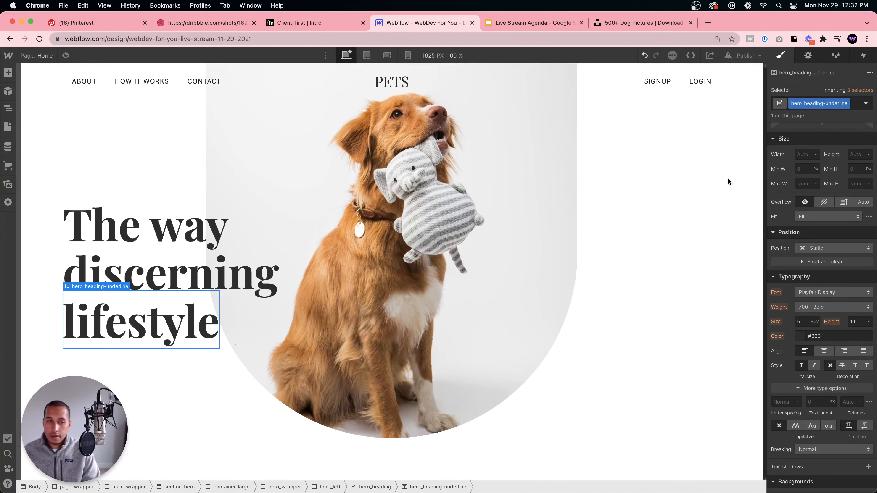
{"action": "scroll", "coordinate": [830, 384], "scroll_direction": "down", "scroll_amount": 1}
{"action": "left_click", "coordinate": [854, 347]}
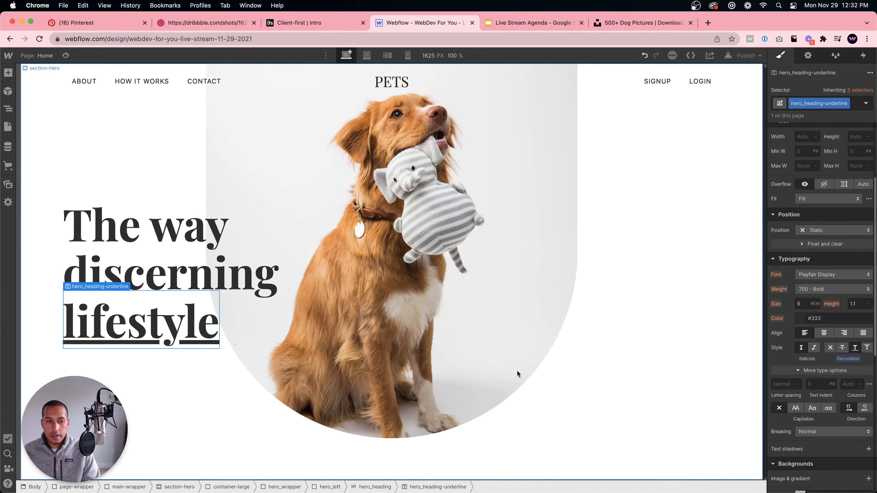
{"action": "left_click", "coordinate": [484, 307]}
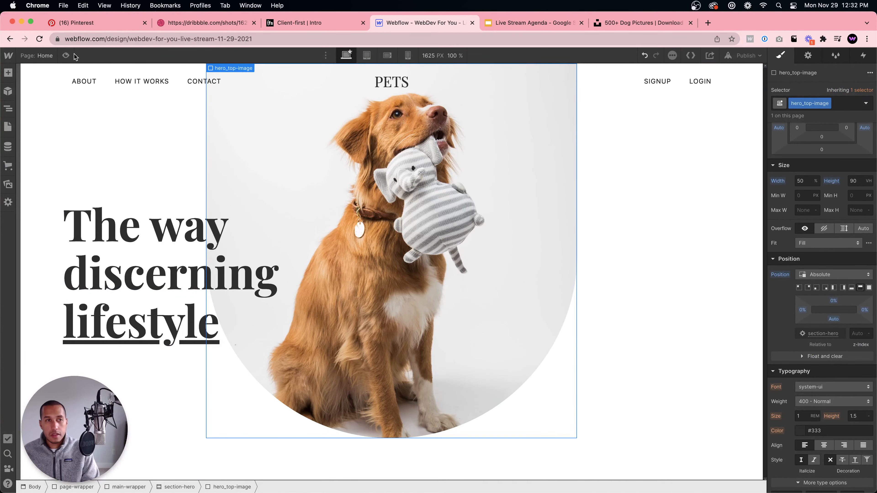
{"action": "left_click", "coordinate": [67, 56]}
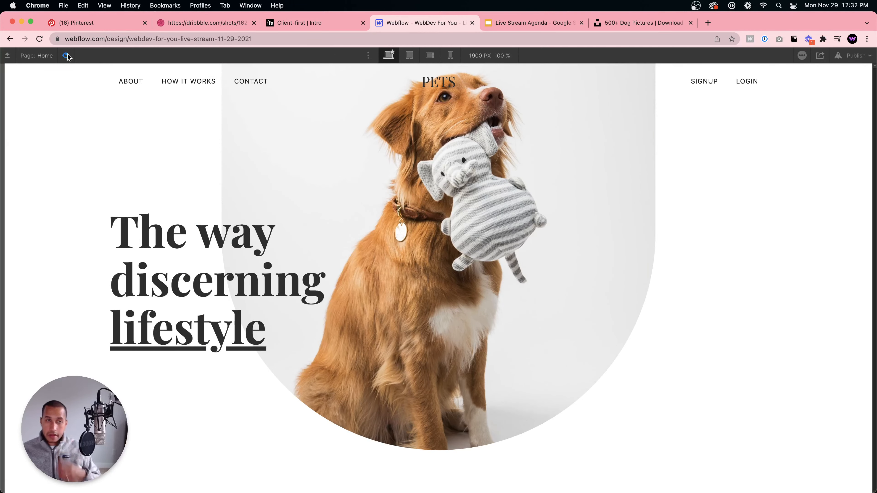
Exit the preview and inspect the hero heading and its 'lifestyle' span.
{"action": "left_click", "coordinate": [68, 56]}
{"action": "left_click", "coordinate": [150, 204]}
{"action": "left_click", "coordinate": [194, 325]}
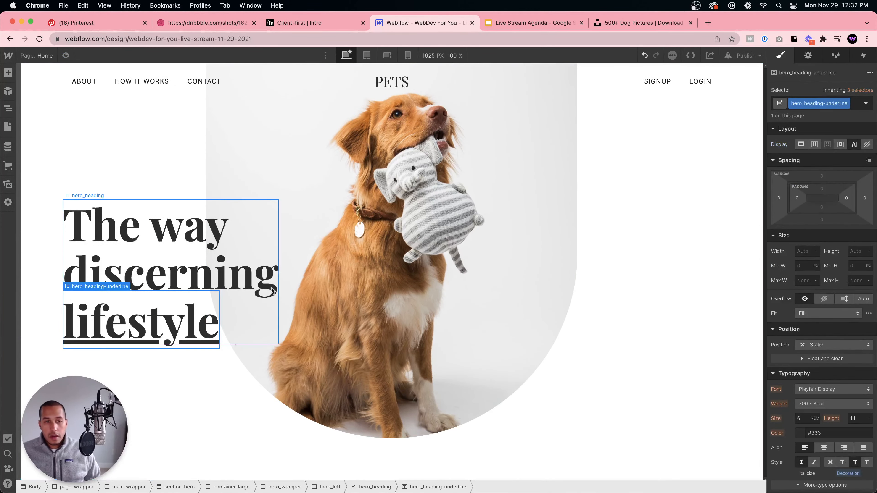
{"action": "left_click", "coordinate": [276, 297]}
Compare with the Dribbble reference, move the Client-first tab before Dribbble, and return to Webflow.
{"action": "left_click", "coordinate": [275, 24]}
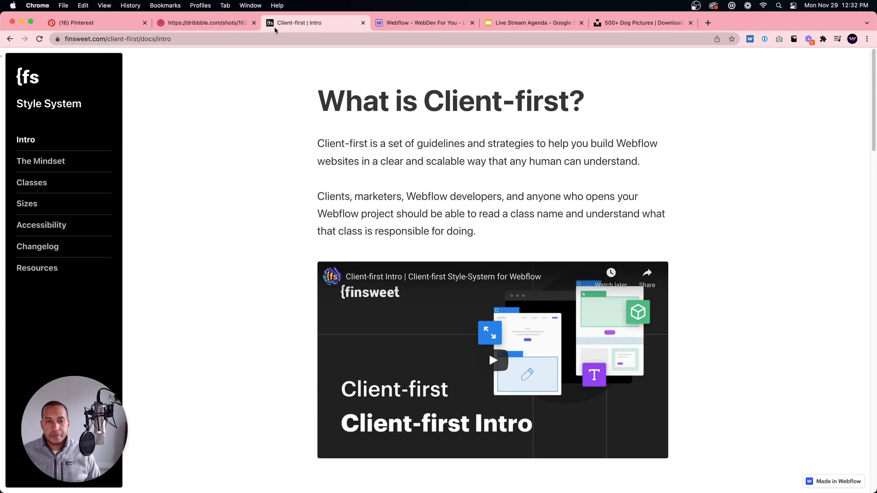
{"action": "left_click", "coordinate": [227, 24]}
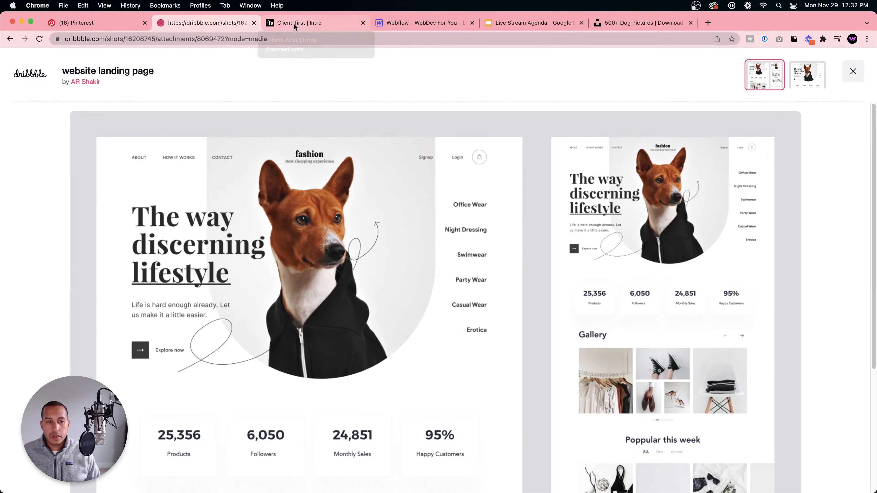
{"action": "left_click", "coordinate": [294, 23]}
{"action": "left_click_drag", "start_coordinate": [294, 23], "coordinate": [229, 24]}
{"action": "left_click", "coordinate": [296, 22]}
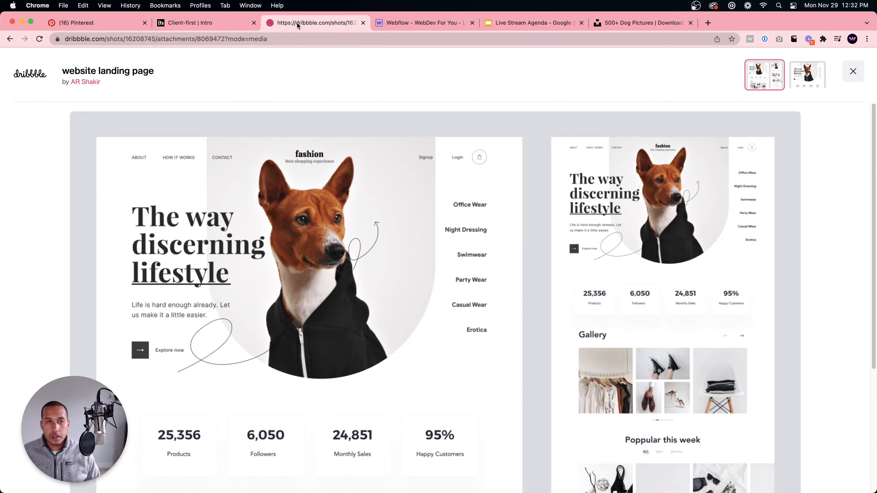
{"action": "left_click", "coordinate": [376, 24]}
{"action": "left_click", "coordinate": [329, 487]}
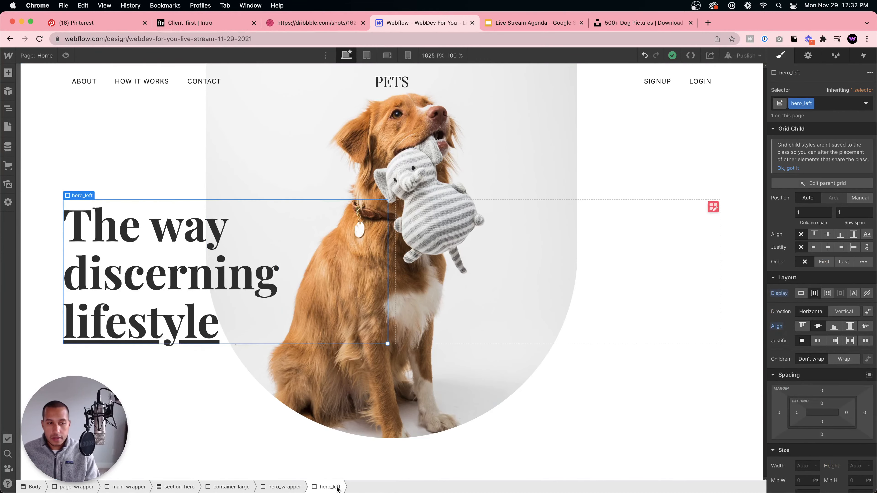
Add a Paragraph to hero_left and stack its contents vertically.
{"action": "key", "text": "super+k"}
{"action": "type", "text": "parag"}
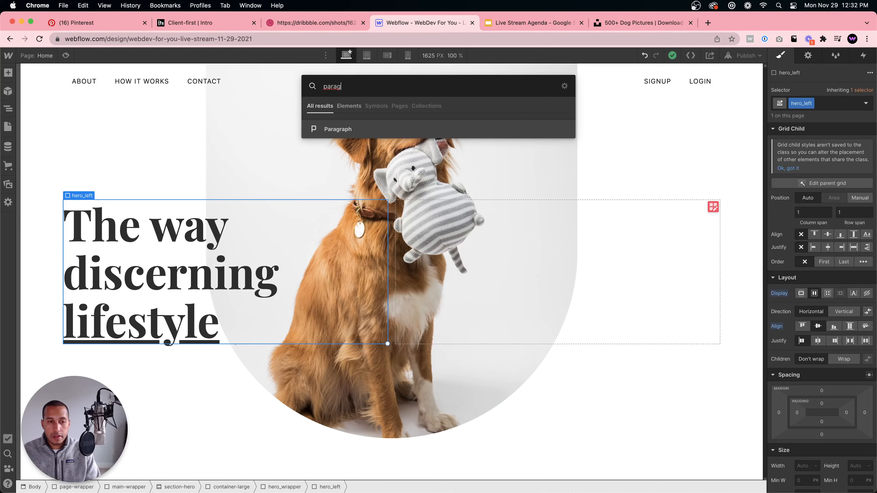
{"action": "key", "text": "Return"}
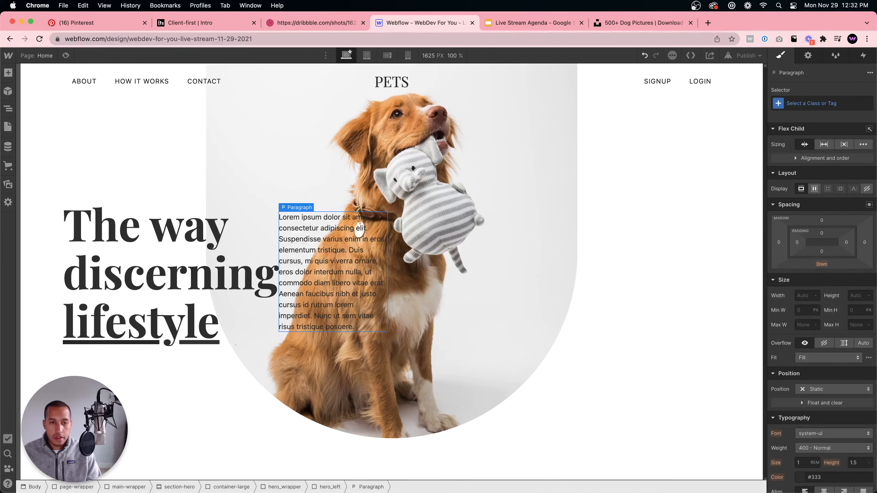
{"action": "left_click", "coordinate": [324, 490]}
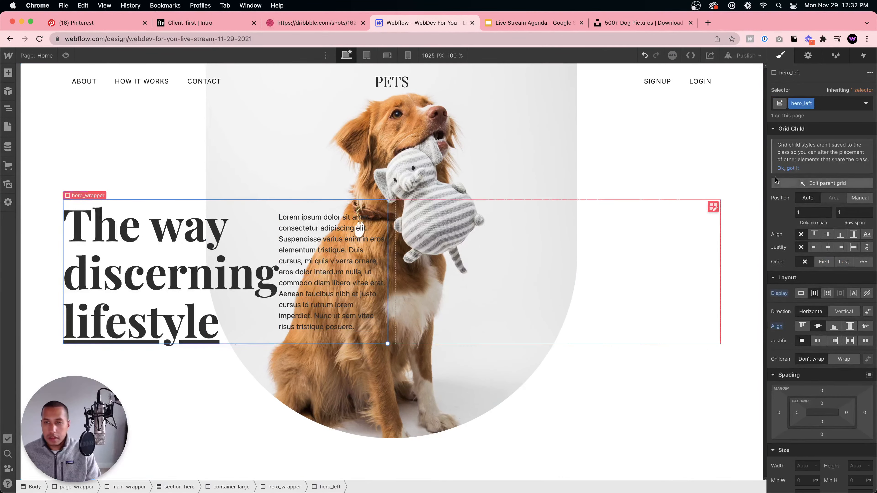
{"action": "left_click", "coordinate": [840, 311]}
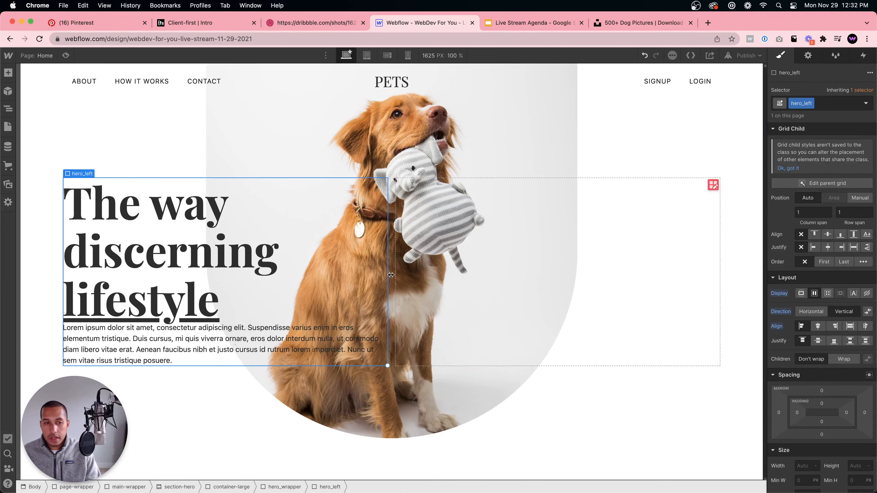
Give the hero heading a 2rem bottom margin above the paragraph.
{"action": "left_click", "coordinate": [269, 311]}
{"action": "left_click", "coordinate": [284, 297]}
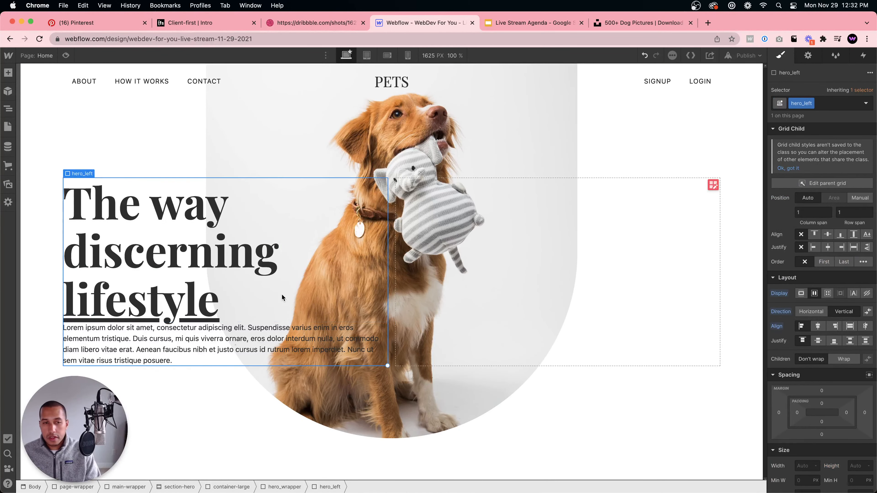
{"action": "left_click", "coordinate": [214, 279]}
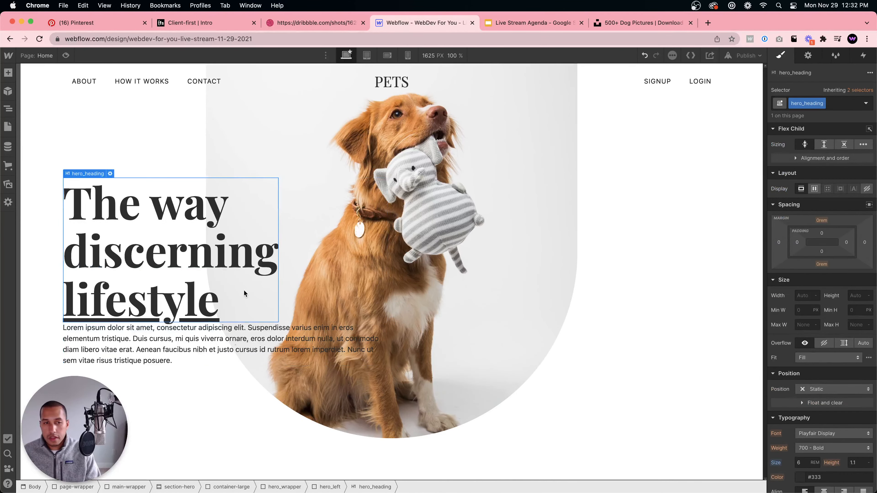
{"action": "left_click", "coordinate": [823, 264]}
{"action": "key", "text": "Return"}
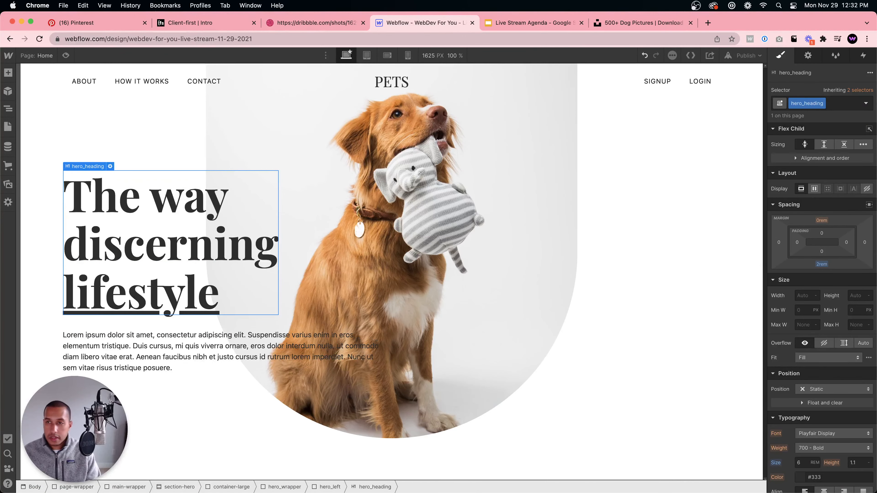
{"action": "key", "text": "super+z"}
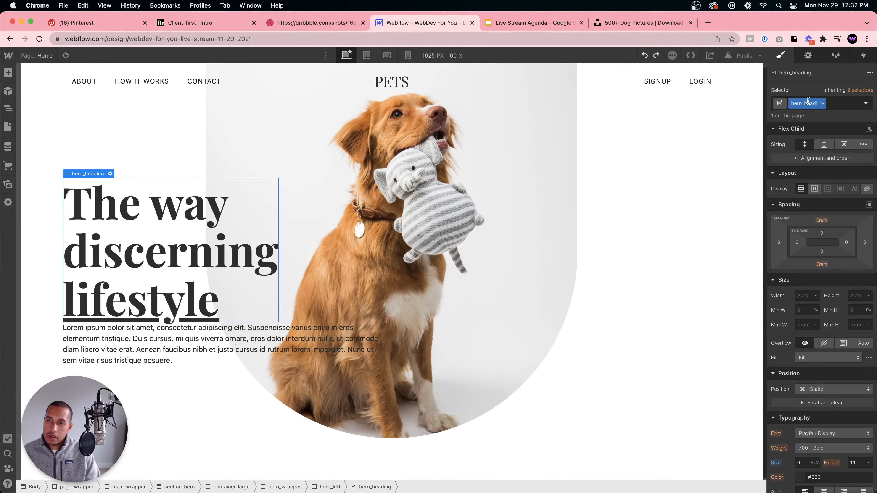
{"action": "key", "text": "super+shift+z"}
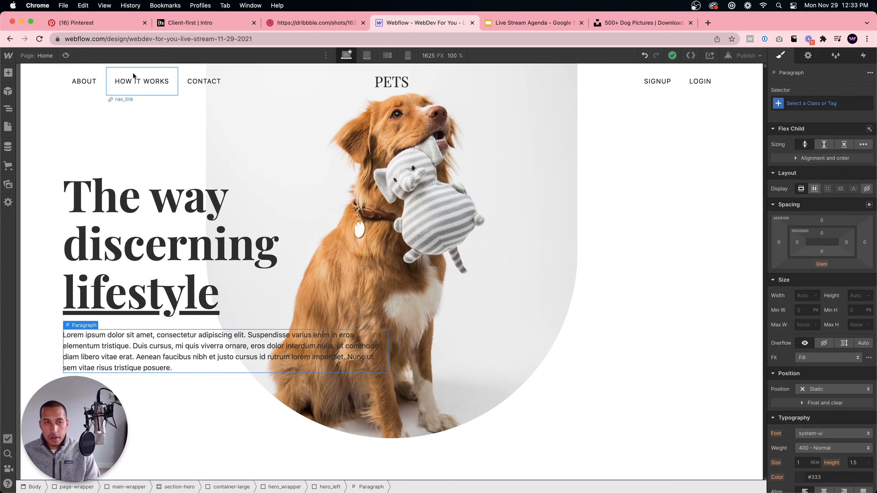
After checking the Dribbble reference, give the lorem paragraph the max-width-medium class.
{"action": "left_click", "coordinate": [289, 24]}
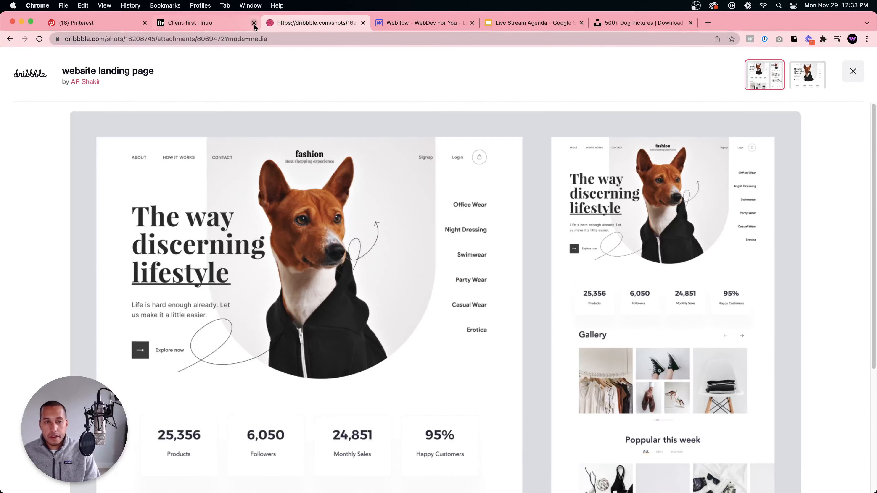
{"action": "left_click", "coordinate": [406, 26]}
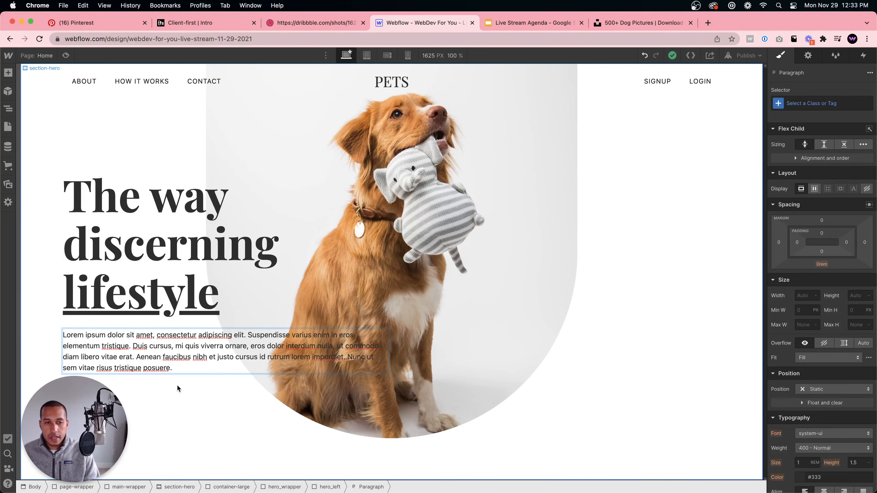
{"action": "left_click", "coordinate": [205, 358]}
{"action": "left_click", "coordinate": [799, 104]}
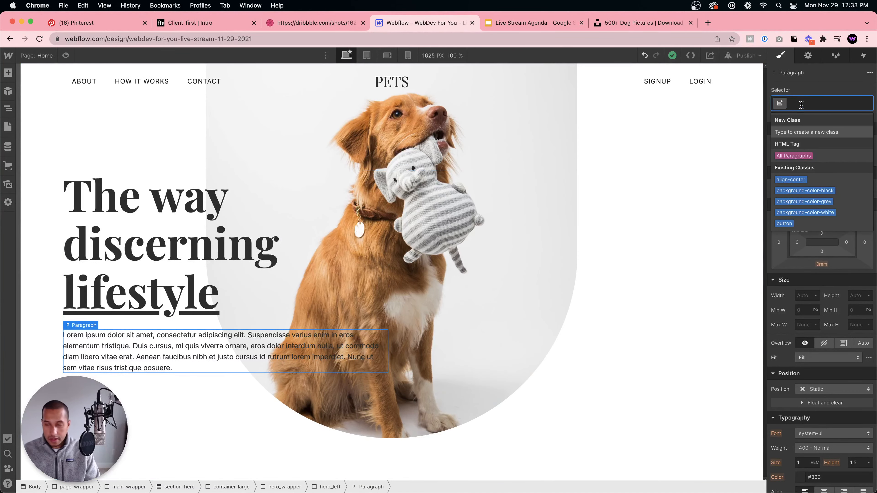
{"action": "type", "text": "max-width"}
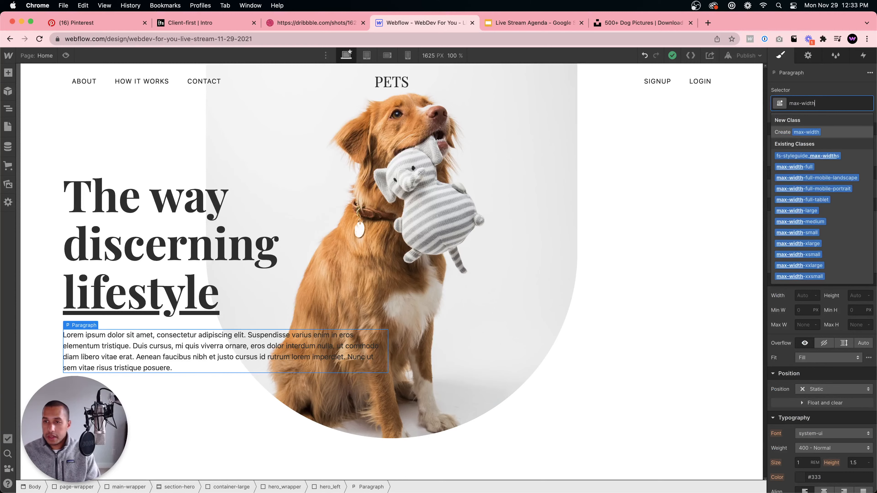
{"action": "left_click", "coordinate": [805, 221]}
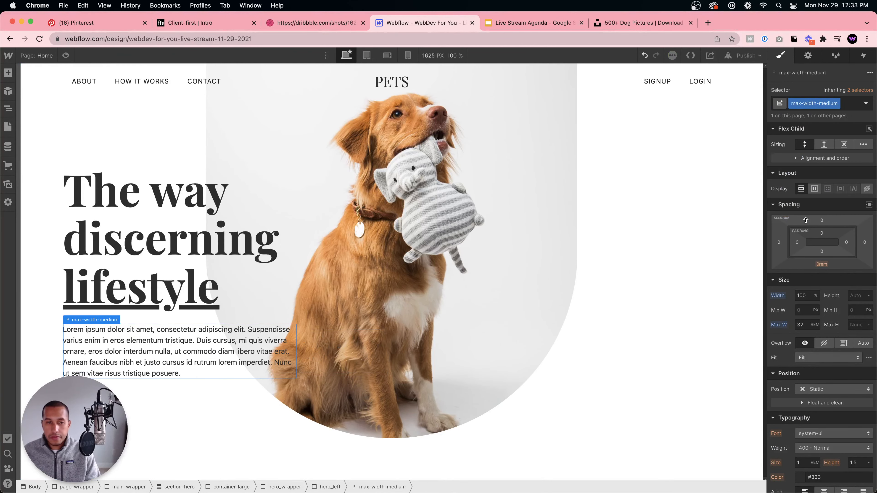
Try max-width-small on the paragraph, then settle back on max-width-medium.
{"action": "left_click", "coordinate": [837, 105]}
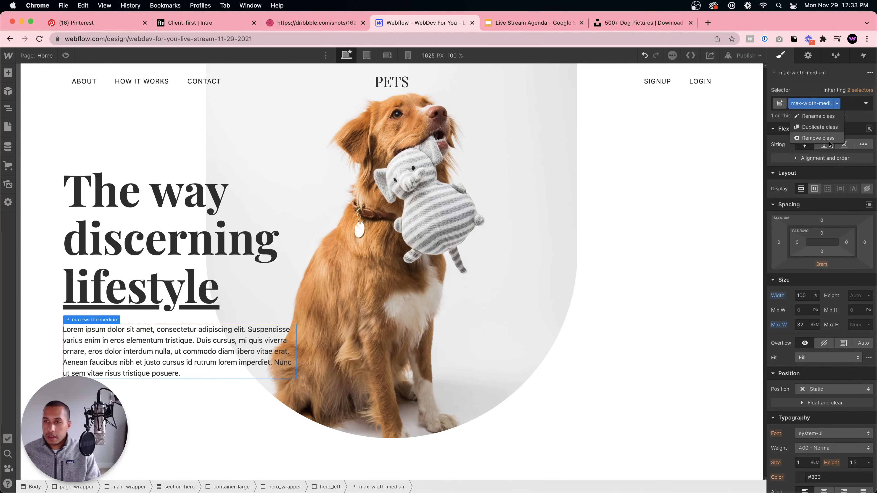
{"action": "left_click", "coordinate": [831, 142]}
{"action": "left_click", "coordinate": [831, 102]}
{"action": "type", "text": "max-width"}
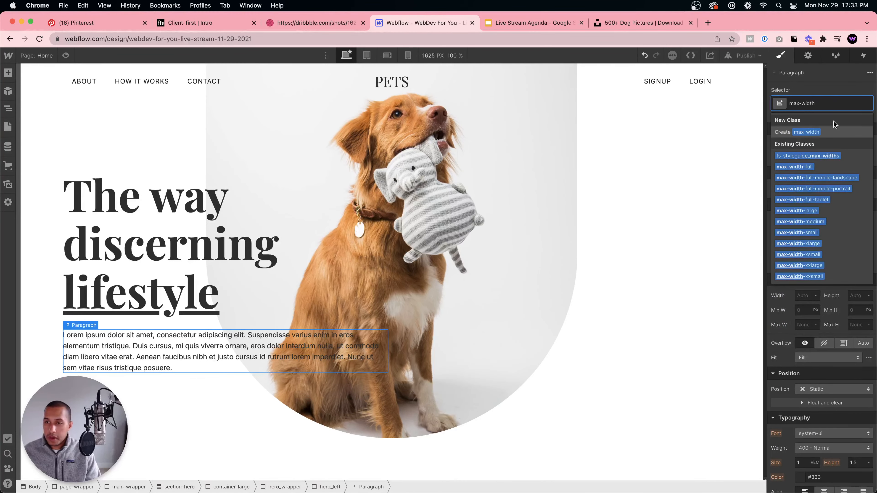
{"action": "left_click", "coordinate": [820, 234]}
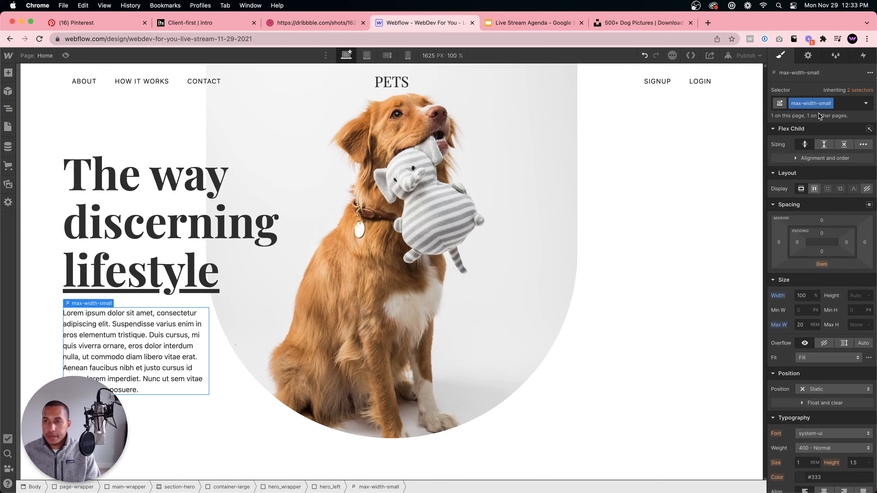
{"action": "left_click", "coordinate": [828, 103]}
{"action": "left_click", "coordinate": [818, 133]}
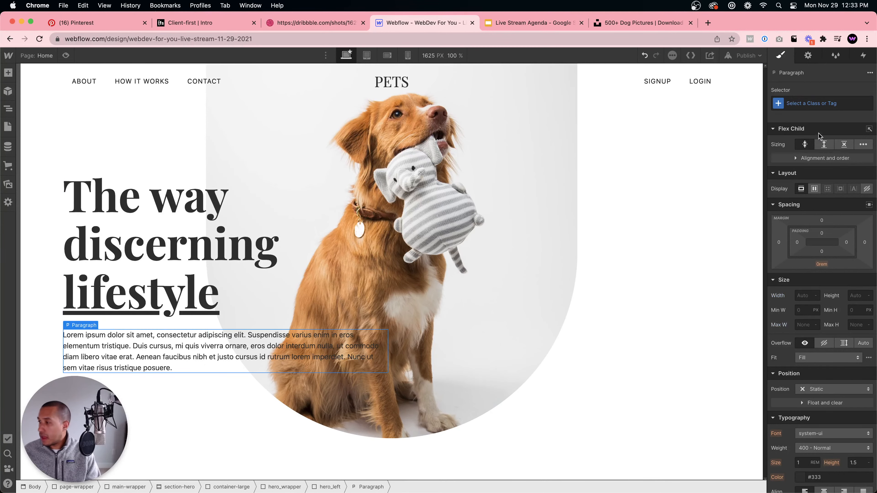
{"action": "left_click", "coordinate": [831, 101]}
{"action": "type", "text": "max-width-m"}
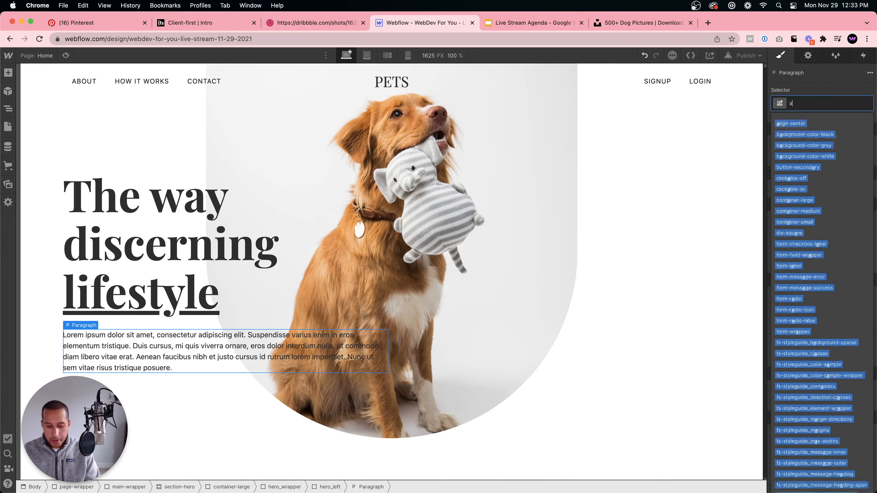
{"action": "type", "text": "edium"}
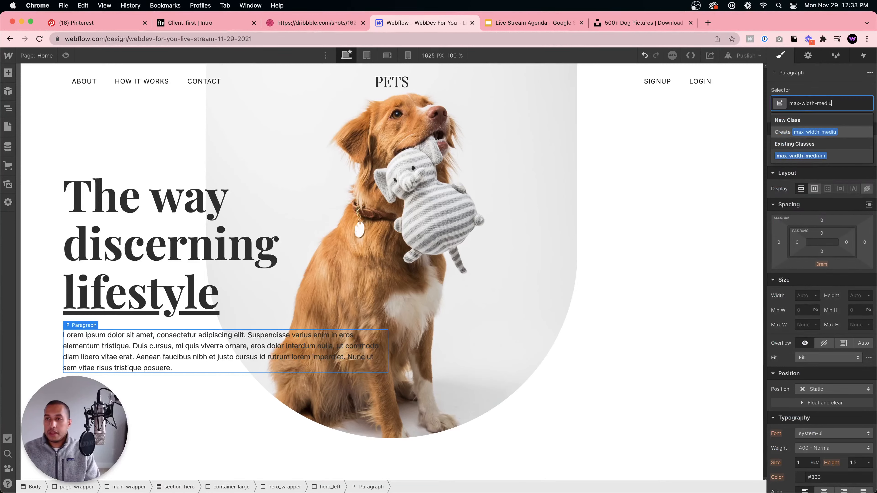
{"action": "key", "text": "Return"}
Trim the paragraph to end at 'elementum tristique.' and compare it with the reference.
{"action": "double_click", "coordinate": [179, 362]}
{"action": "left_click_drag", "start_coordinate": [200, 372], "coordinate": [195, 340]}
{"action": "key", "text": "BackSpace"}
{"action": "left_click", "coordinate": [187, 393]}
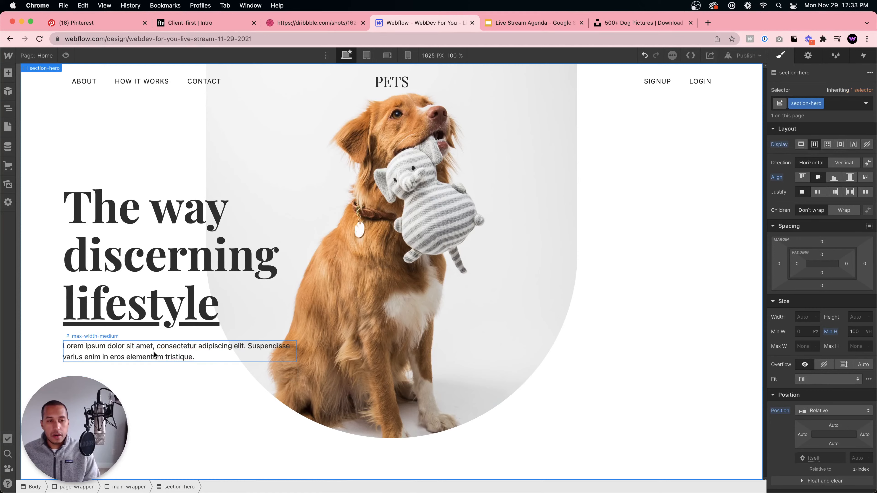
{"action": "left_click", "coordinate": [296, 23]}
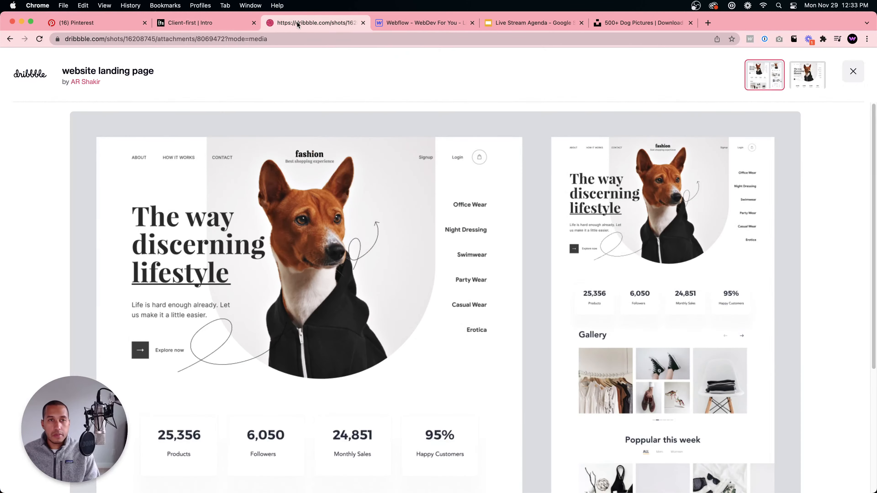
{"action": "left_click", "coordinate": [405, 20]}
{"action": "left_click", "coordinate": [305, 321]}
Insert a Div Block in hero_left classed button_wrapper, then rename that class to button_component.
{"action": "key", "text": "super+e"}
{"action": "type", "text": "div"}
{"action": "key", "text": "Return"}
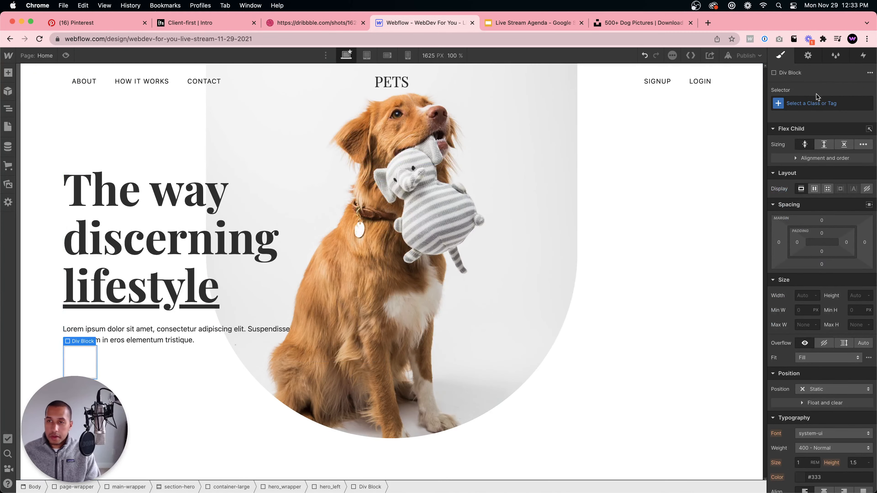
{"action": "left_click", "coordinate": [815, 103]}
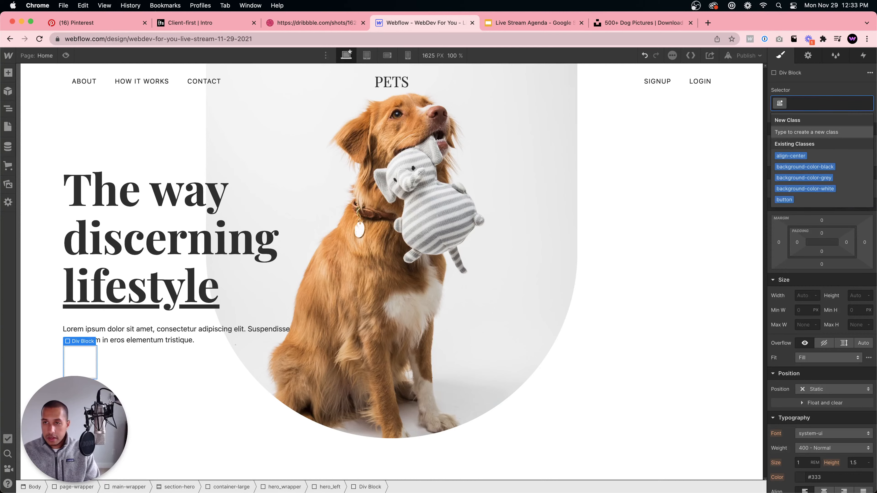
{"action": "type", "text": "button_wrapper"}
{"action": "key", "text": "Return"}
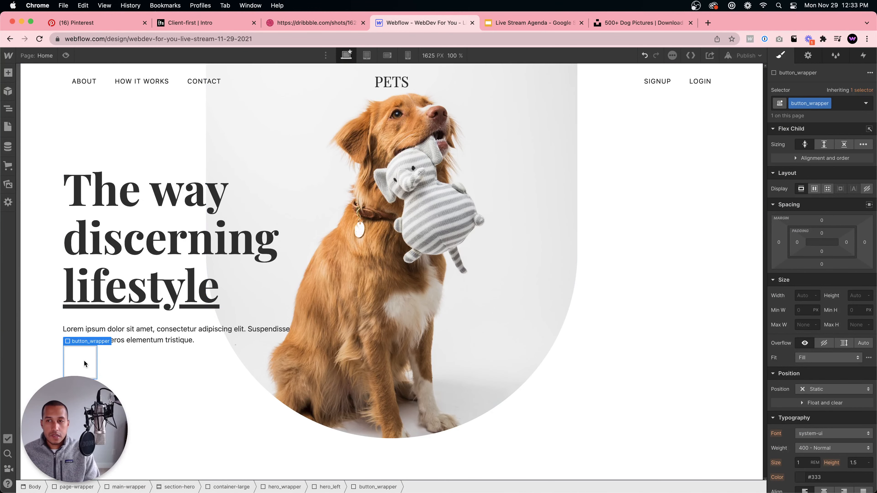
{"action": "double_click", "coordinate": [809, 102]}
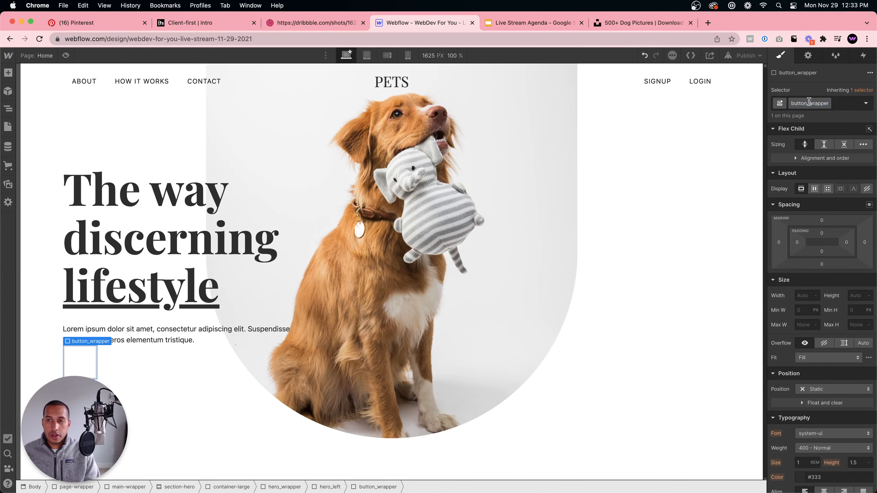
{"action": "type", "text": "butt"}
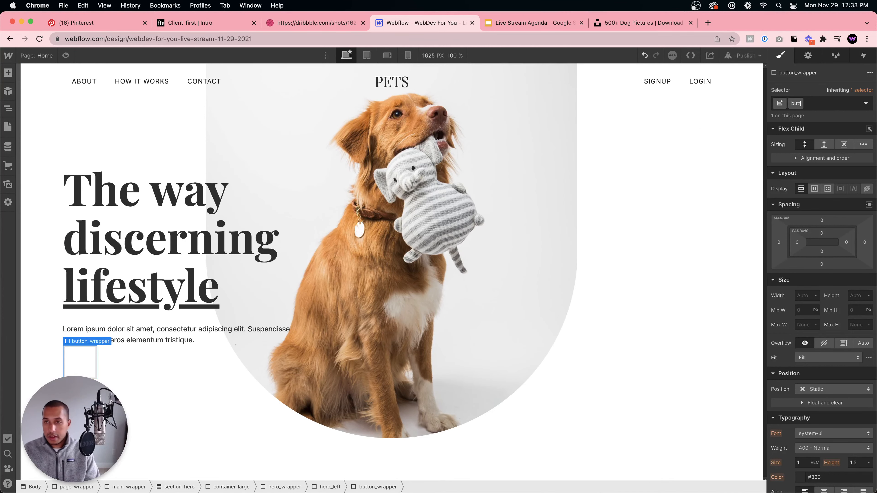
{"action": "type", "text": "on_compo"}
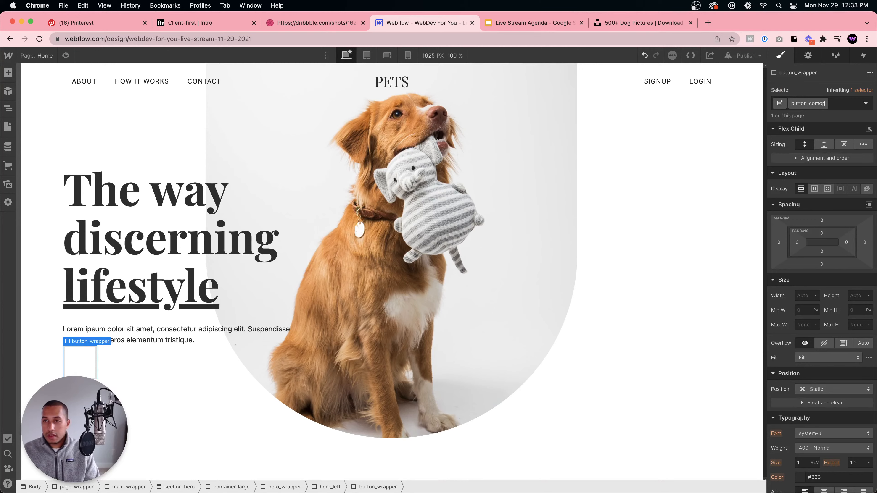
{"action": "type", "text": "nent"}
{"action": "key", "text": "Return"}
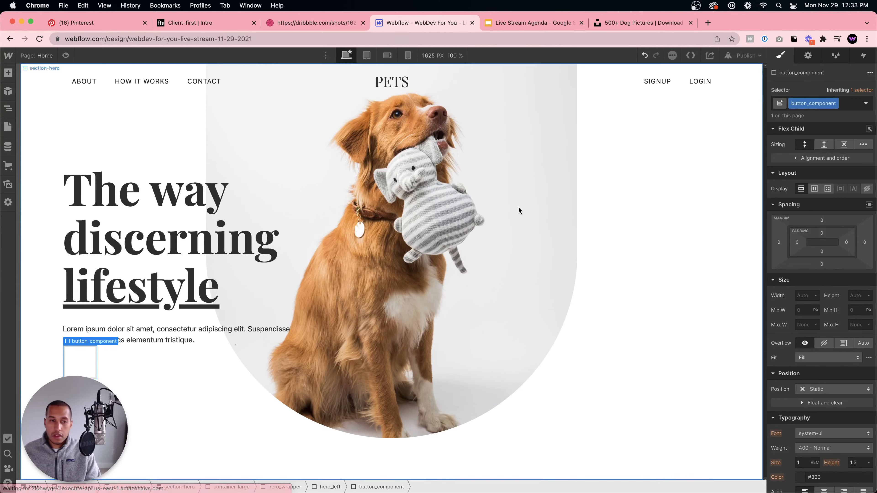
{"action": "key", "text": "super+e"}
Insert a Div Block inside button_component and apply the existing button class.
{"action": "type", "text": "div"}
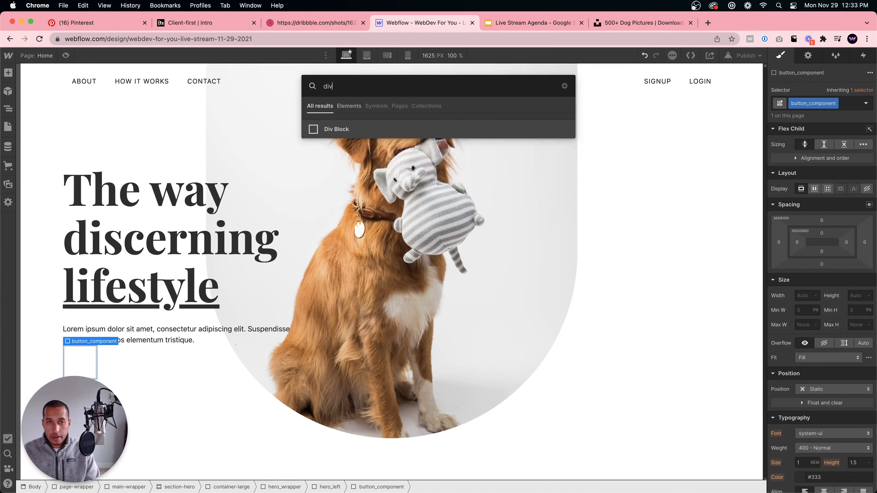
{"action": "key", "text": "Return"}
{"action": "left_click", "coordinate": [808, 103]}
{"action": "type", "text": "button"}
{"action": "key", "text": "Return"}
{"action": "scroll", "coordinate": [826, 353], "scroll_direction": "down", "scroll_amount": 1}
{"action": "scroll", "coordinate": [813, 235], "scroll_direction": "up", "scroll_amount": 1}
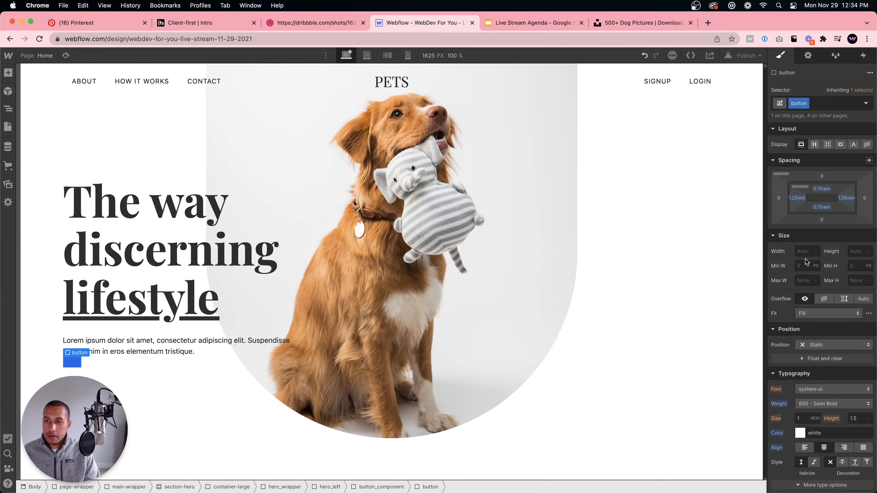
{"action": "left_click", "coordinate": [805, 103]}
{"action": "left_click", "coordinate": [799, 140]}
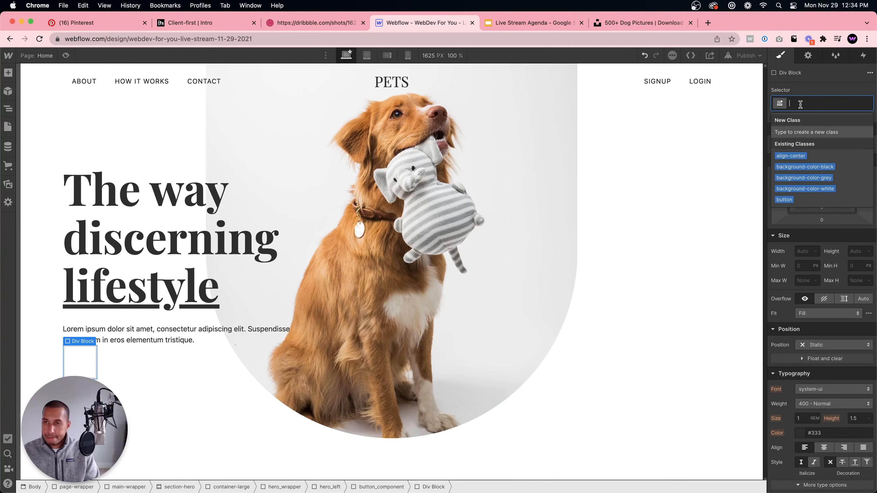
{"action": "type", "text": "button"}
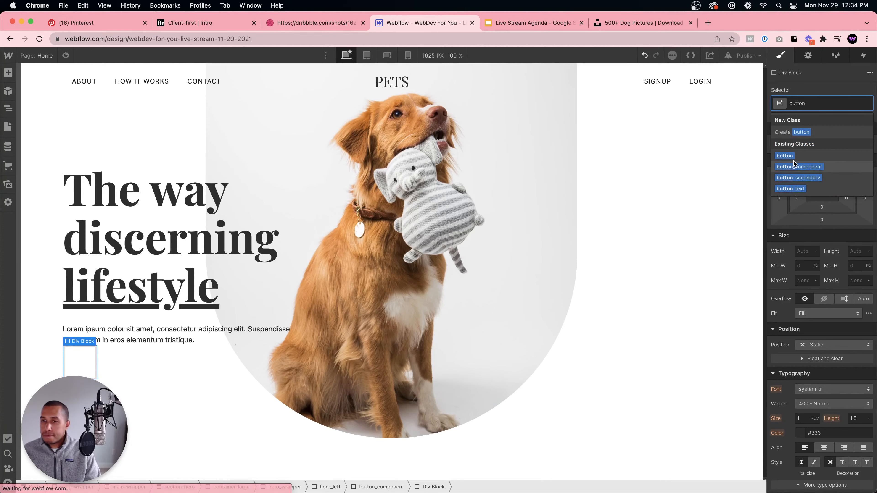
{"action": "left_click", "coordinate": [784, 156]}
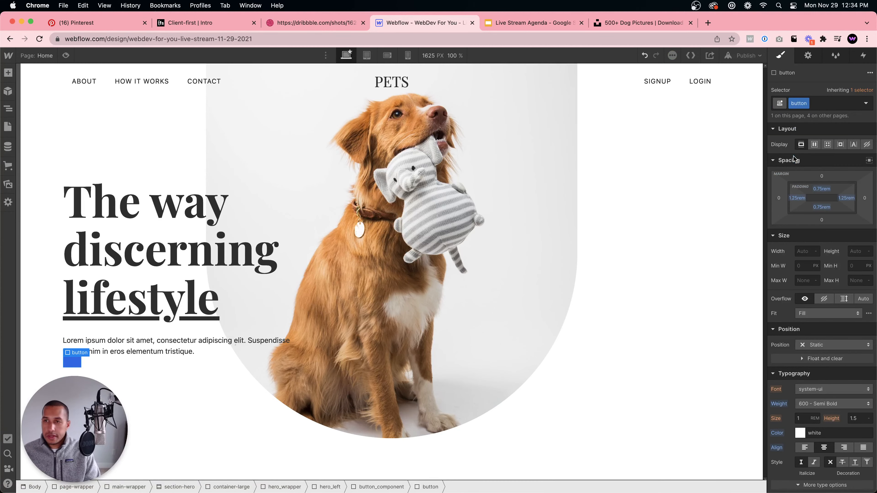
Size the button block to 80 px width and 80 px height.
{"action": "key", "text": "Tab"}
{"action": "type", "text": "40"}
{"action": "left_click", "coordinate": [805, 252]}
{"action": "type", "text": "100"}
{"action": "key", "text": "Tab"}
{"action": "type", "text": "100"}
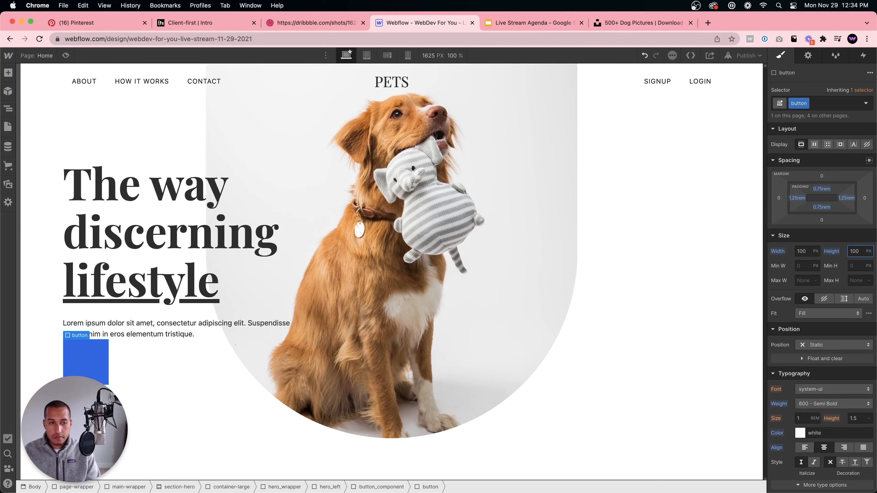
{"action": "left_click", "coordinate": [802, 249]}
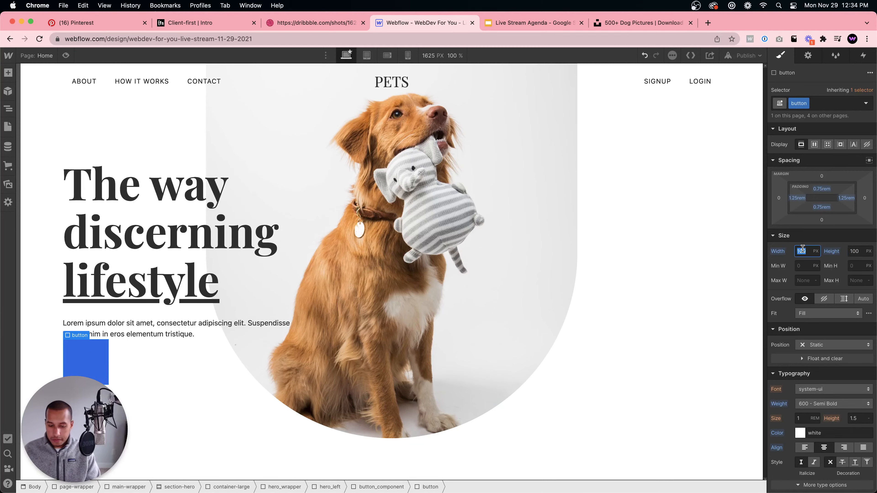
{"action": "type", "text": "8"}
{"action": "key", "text": "Tab"}
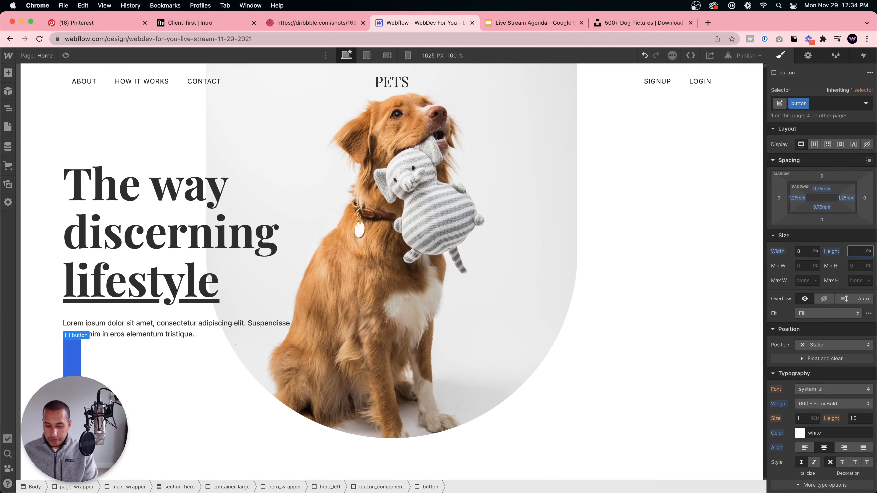
{"action": "left_click", "coordinate": [804, 250]}
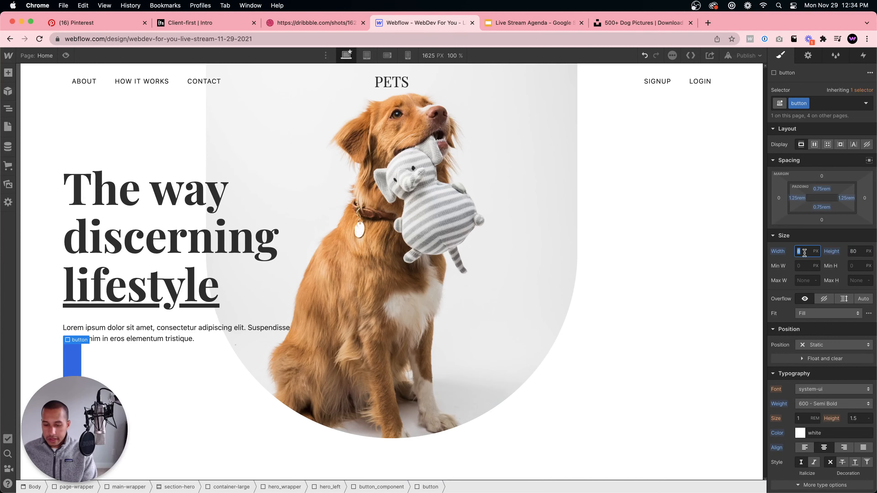
{"action": "type", "text": "0"}
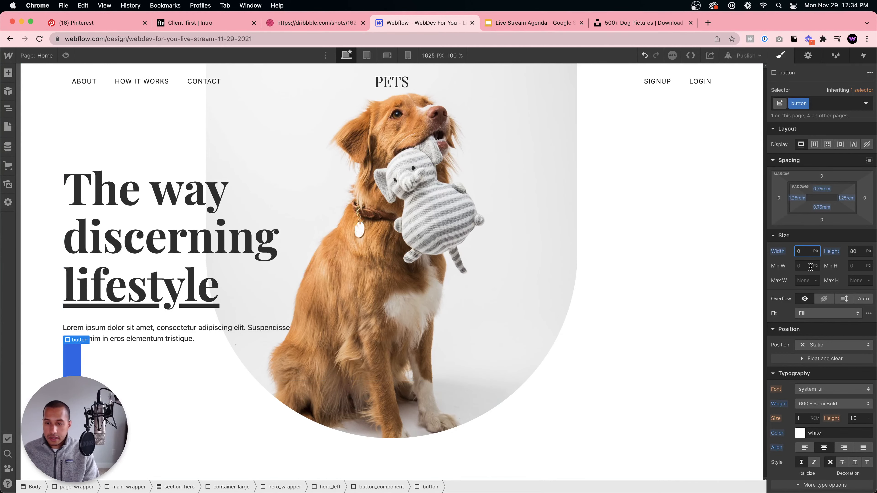
{"action": "key", "text": "Return"}
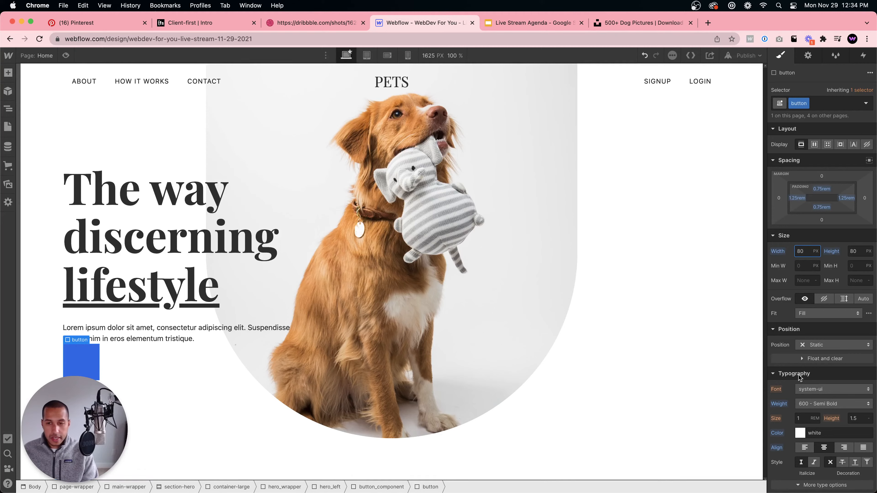
Give the button block a dark #333 background colour.
{"action": "scroll", "coordinate": [824, 391], "scroll_direction": "down", "scroll_amount": 5}
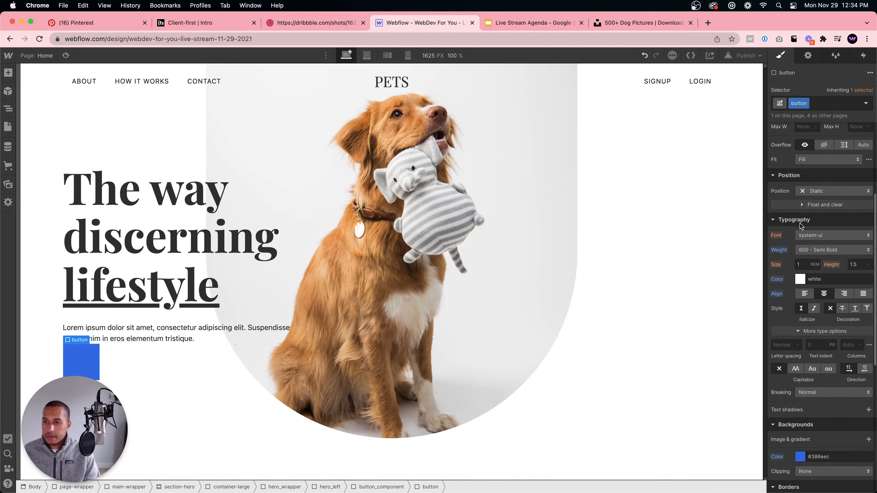
{"action": "scroll", "coordinate": [806, 336], "scroll_direction": "down", "scroll_amount": 1}
{"action": "left_click", "coordinate": [828, 275]}
{"action": "left_click", "coordinate": [819, 454]}
{"action": "type", "text": "#333"}
{"action": "key", "text": "Return"}
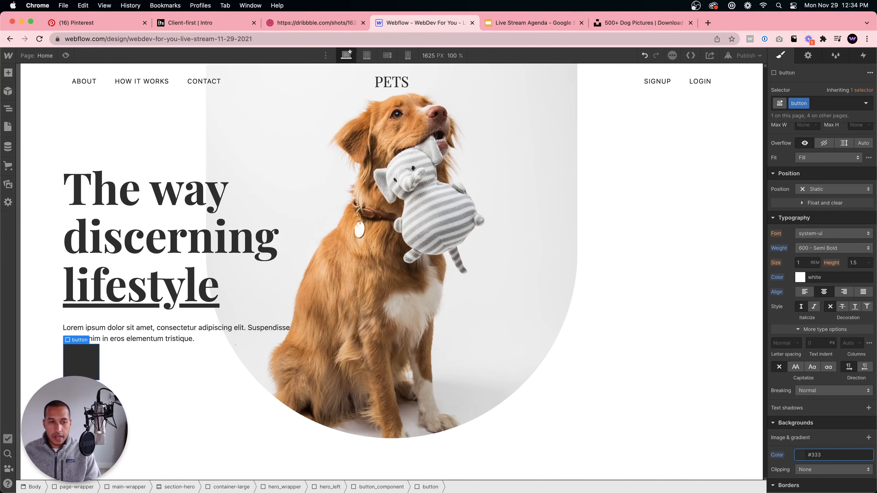
{"action": "left_click", "coordinate": [134, 352]}
{"action": "left_click", "coordinate": [139, 337]}
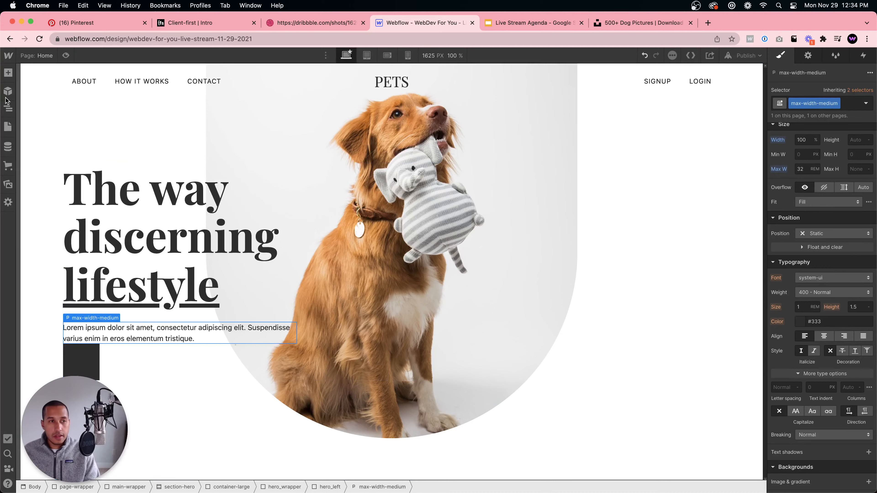
Add a new Div Block in hero_left and place it above the lorem paragraph as its wrapper.
{"action": "left_click", "coordinate": [8, 108]}
{"action": "left_click", "coordinate": [76, 190]}
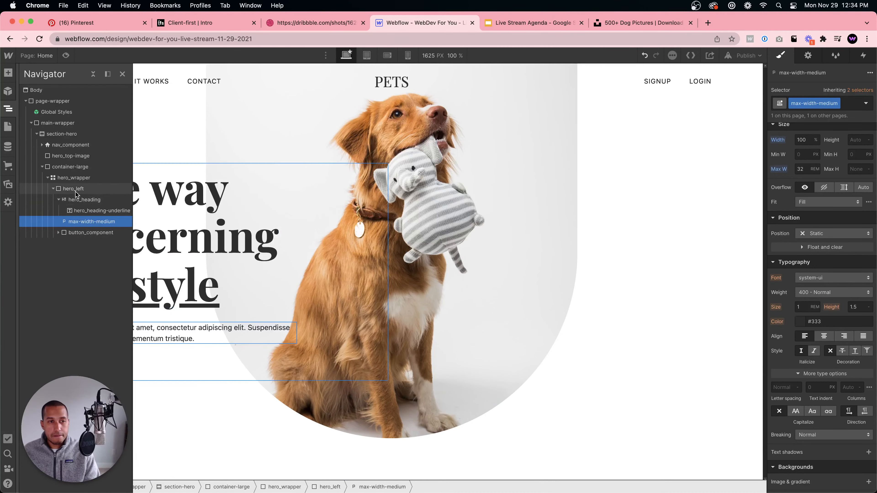
{"action": "key", "text": "super+e"}
{"action": "type", "text": "div"}
{"action": "key", "text": "Return"}
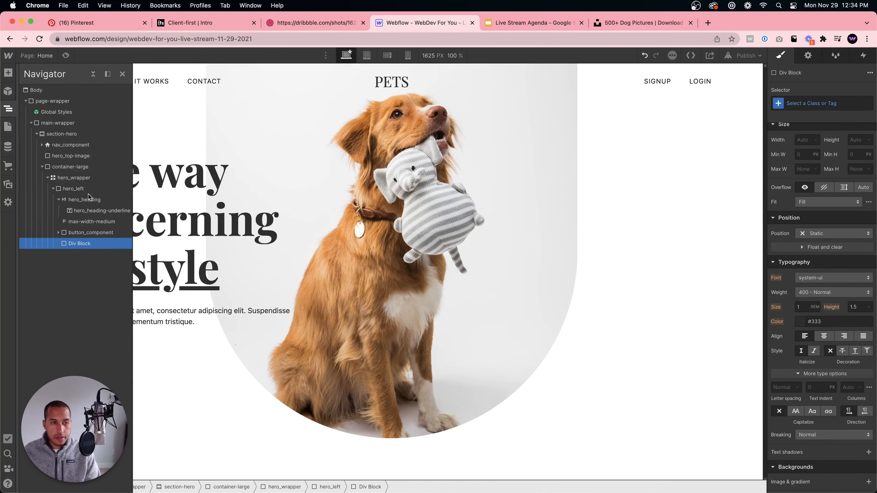
{"action": "left_click_drag", "start_coordinate": [77, 244], "coordinate": [85, 224]}
{"action": "left_click", "coordinate": [80, 222]}
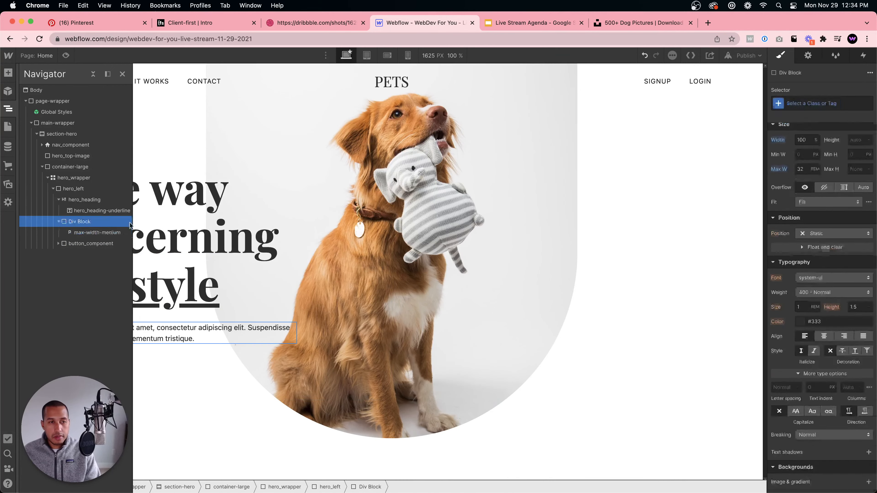
Give the paragraph wrapper the margin-bottom class plus a margin-small combo class.
{"action": "left_click", "coordinate": [806, 103]}
{"action": "type", "text": "margin-bottom"}
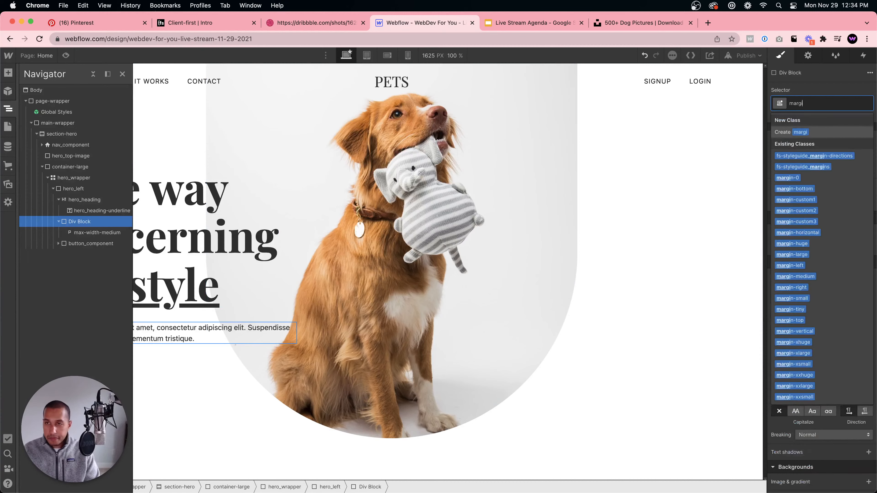
{"action": "key", "text": "Return"}
{"action": "left_click", "coordinate": [841, 104]}
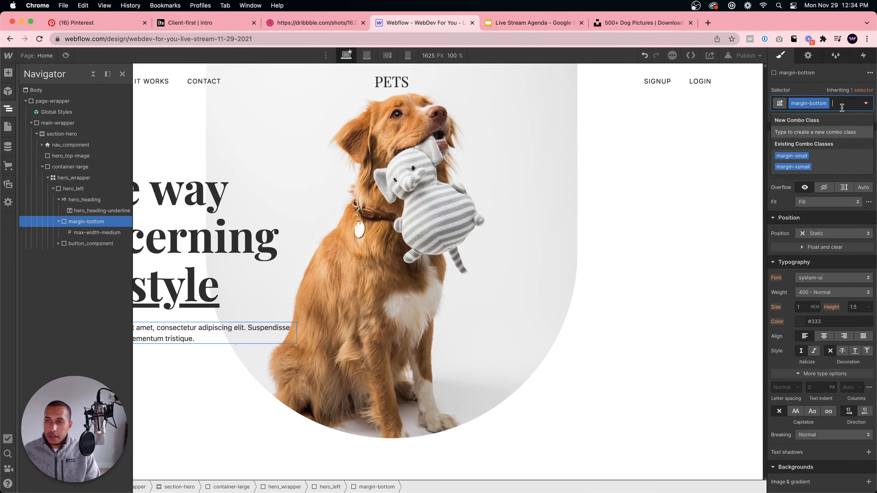
{"action": "type", "text": "margin-small"}
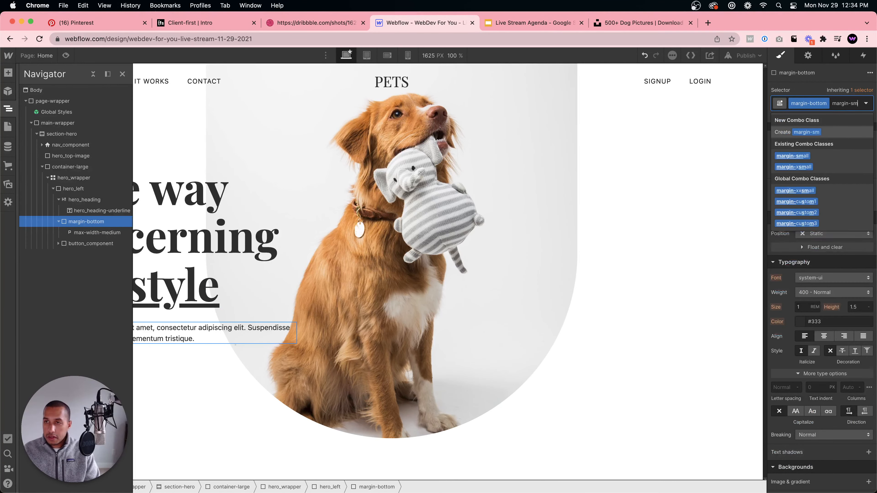
{"action": "key", "text": "Return"}
Replace the wrapper's margin-small combo class with a new margin-medium class.
{"action": "left_click", "coordinate": [169, 364]}
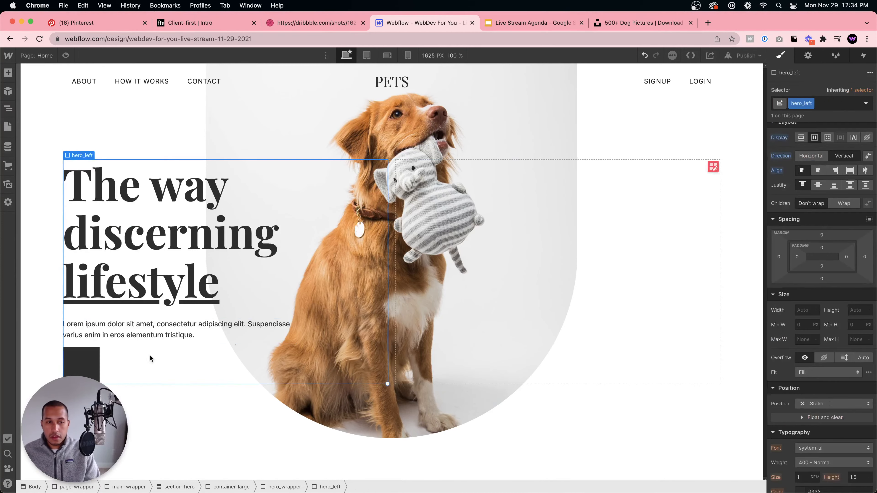
{"action": "left_click", "coordinate": [64, 361]}
{"action": "left_click", "coordinate": [87, 330]}
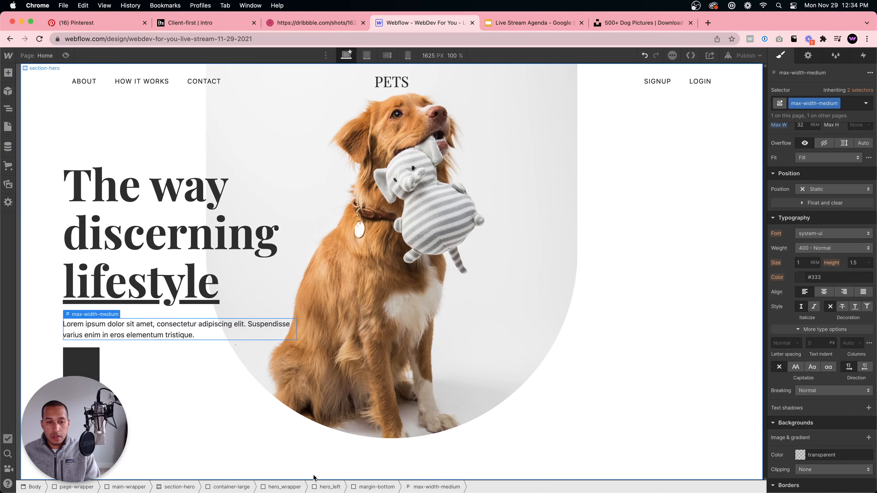
{"action": "left_click", "coordinate": [377, 486]}
{"action": "left_click", "coordinate": [805, 116]}
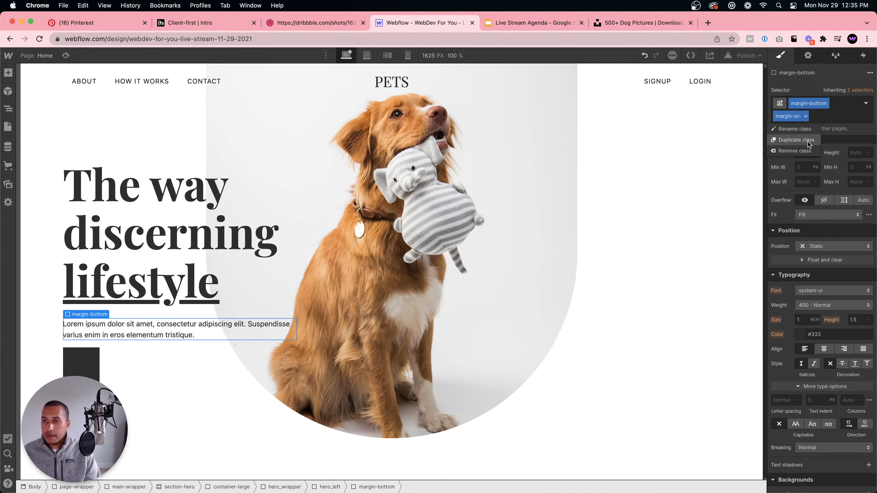
{"action": "left_click", "coordinate": [808, 141]}
{"action": "left_click", "coordinate": [820, 116]}
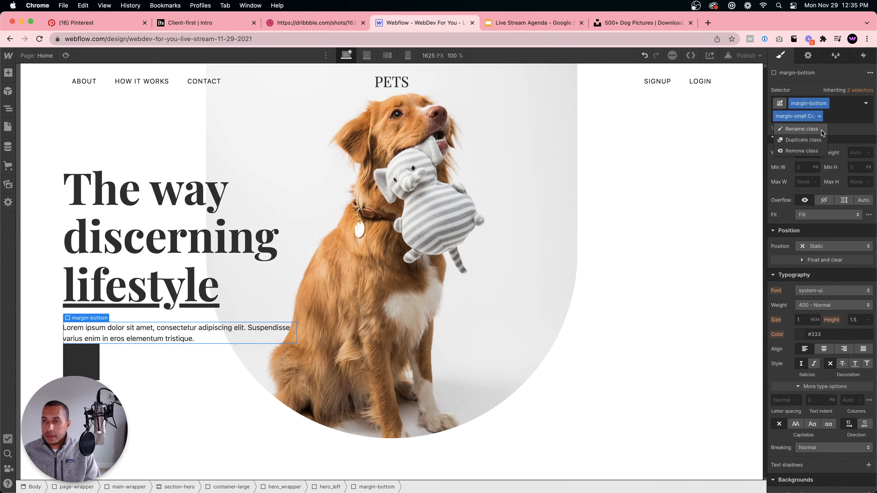
{"action": "left_click", "coordinate": [804, 149]}
{"action": "type", "text": "margin-medium"}
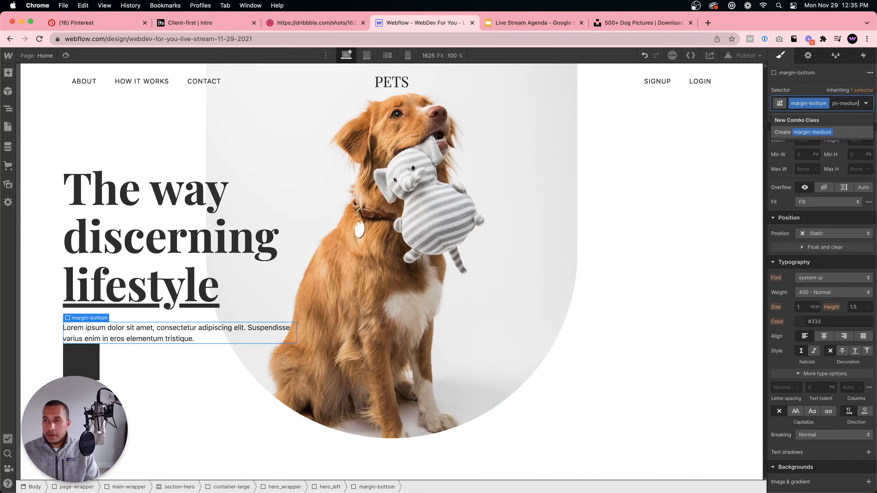
{"action": "key", "text": "Return"}
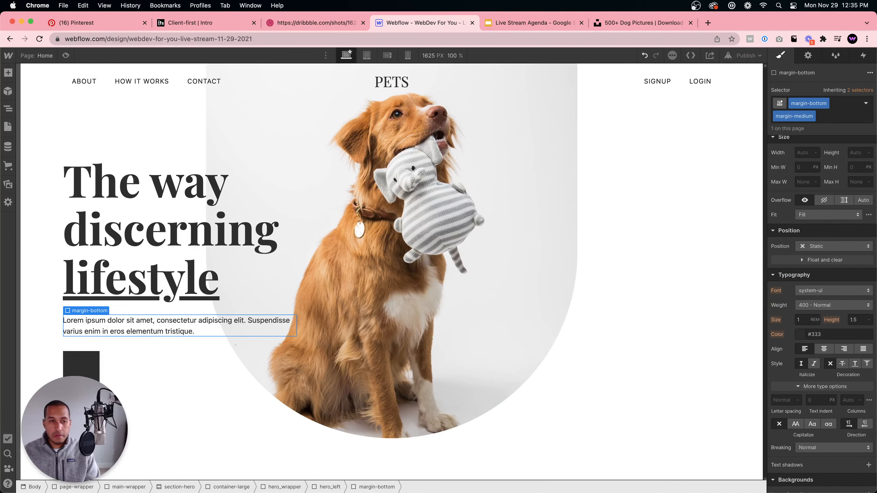
Check the dark button and button_component spacing against the Dribbble reference design.
{"action": "left_click", "coordinate": [88, 368]}
{"action": "left_click", "coordinate": [143, 374]}
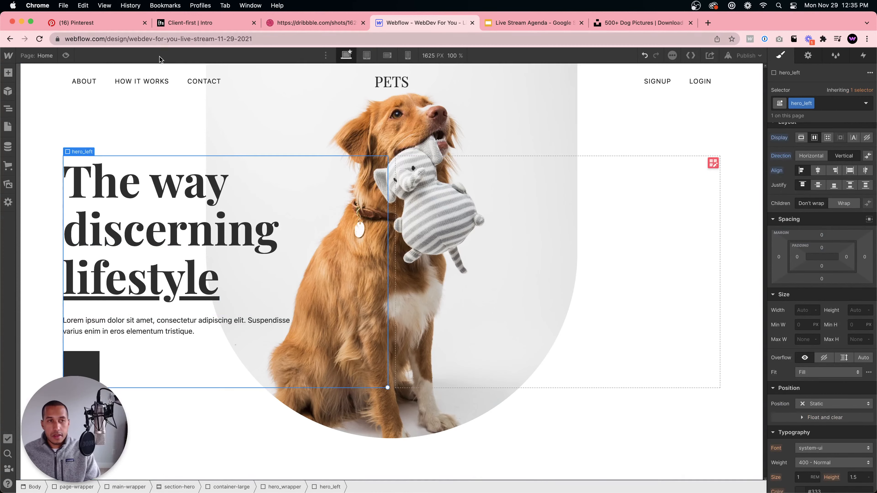
{"action": "left_click", "coordinate": [81, 366]}
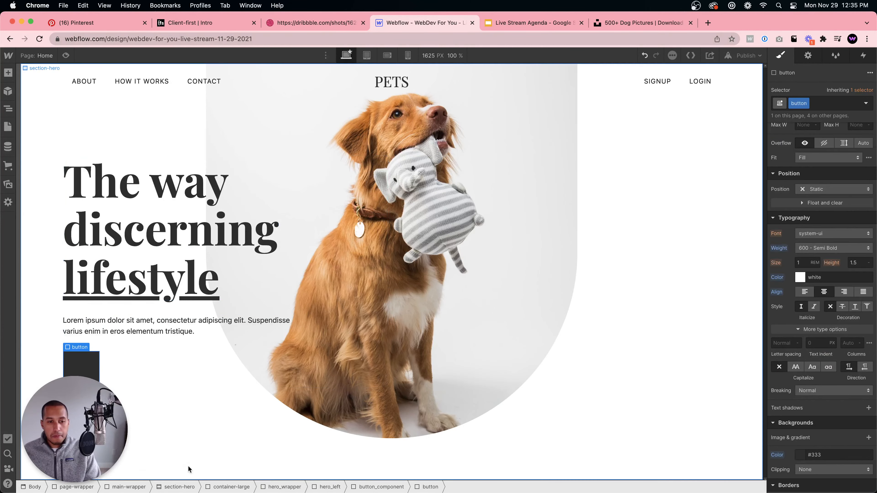
{"action": "left_click", "coordinate": [377, 487]}
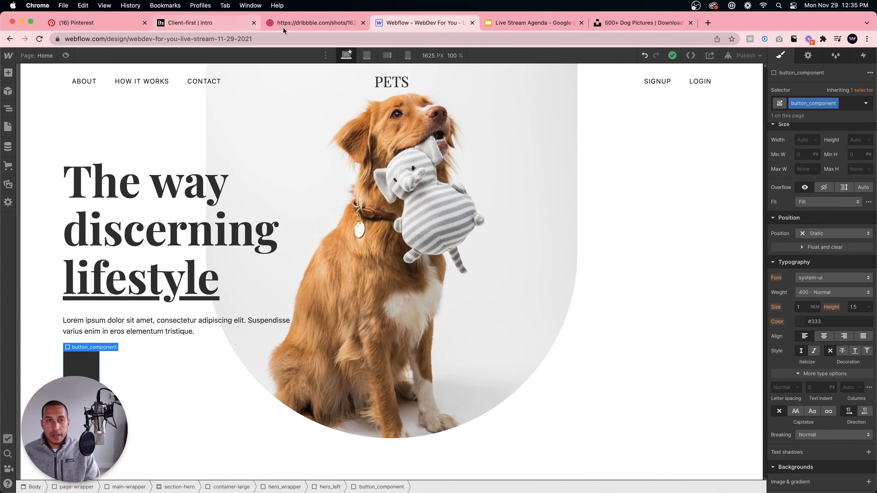
{"action": "left_click", "coordinate": [303, 24]}
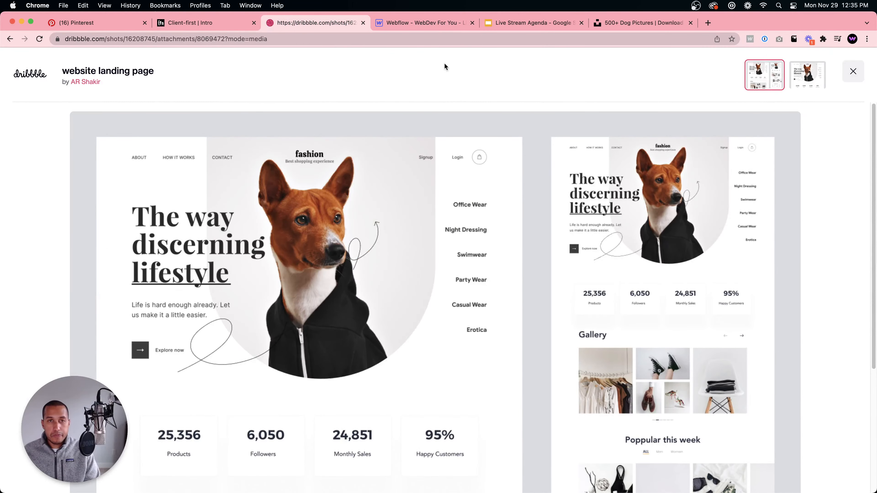
{"action": "left_click", "coordinate": [415, 21]}
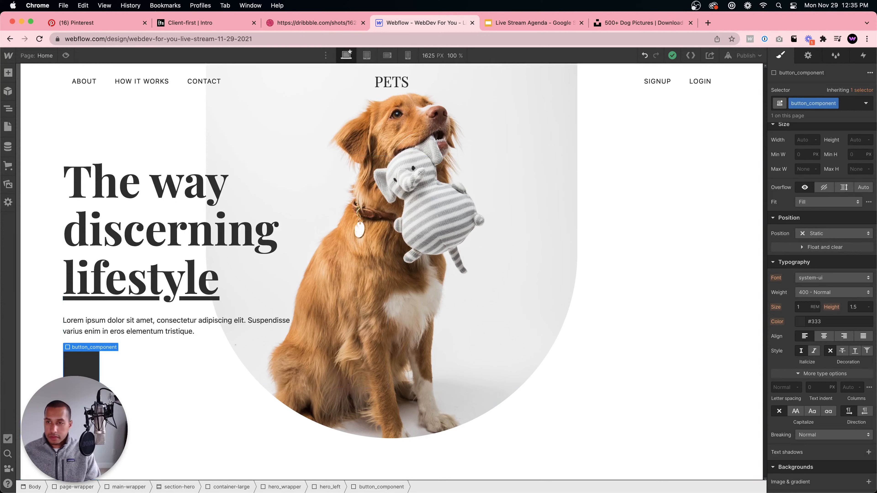
{"action": "scroll", "coordinate": [822, 242], "scroll_direction": "up", "scroll_amount": 5}
Make button_component a vertically centred flex row and add a Text Block inside it.
{"action": "left_click", "coordinate": [813, 189]}
{"action": "left_click", "coordinate": [817, 221]}
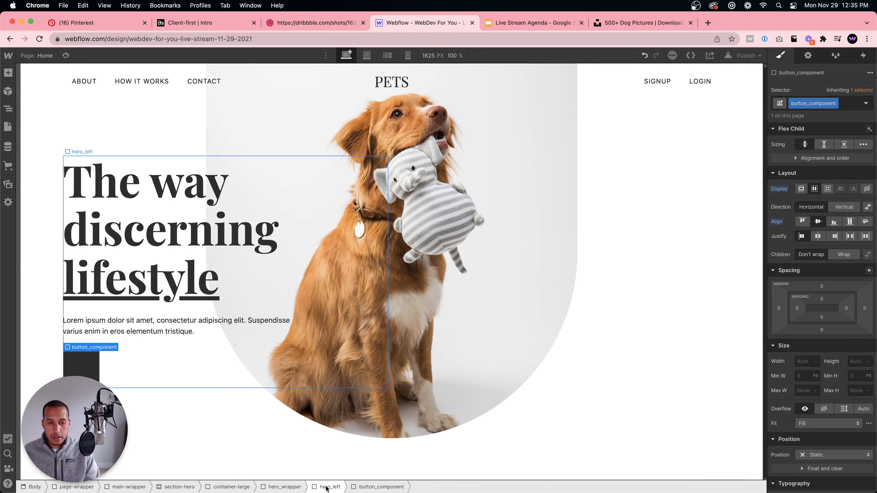
{"action": "key", "text": "super+e"}
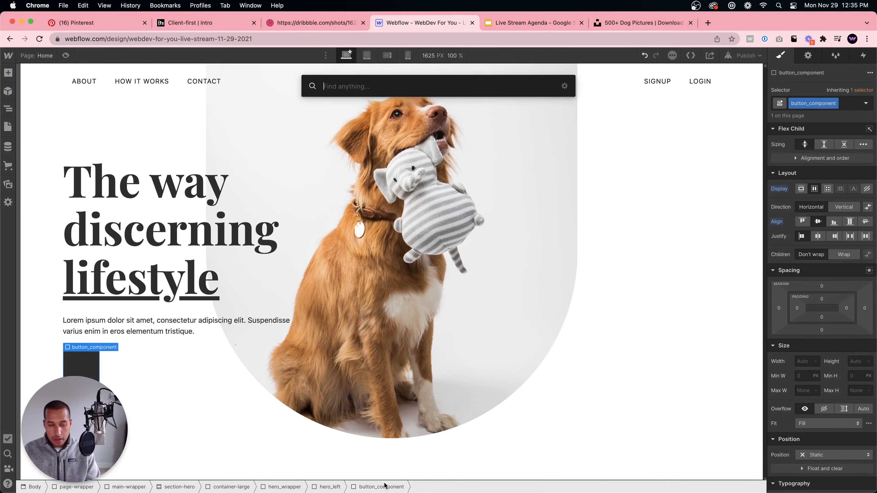
{"action": "type", "text": "text block"}
{"action": "key", "text": "Return"}
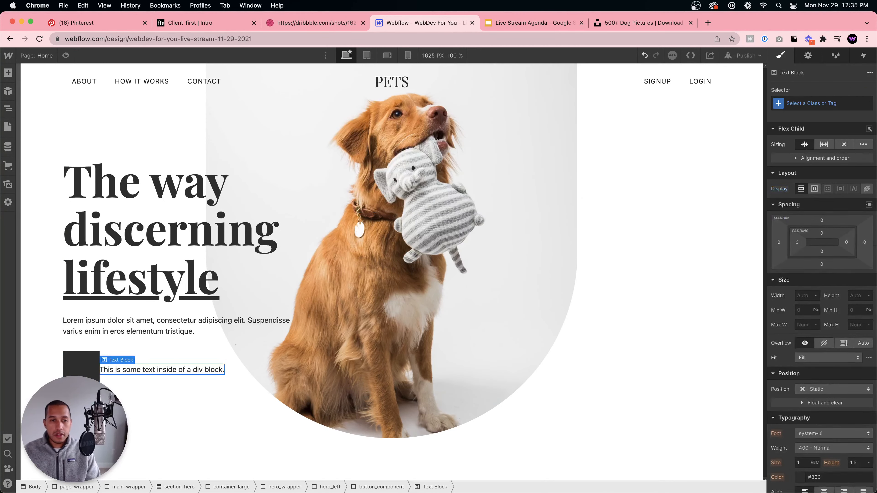
Retype the Text Block as 'Explore Now' and reselect the dark square button.
{"action": "double_click", "coordinate": [186, 370]}
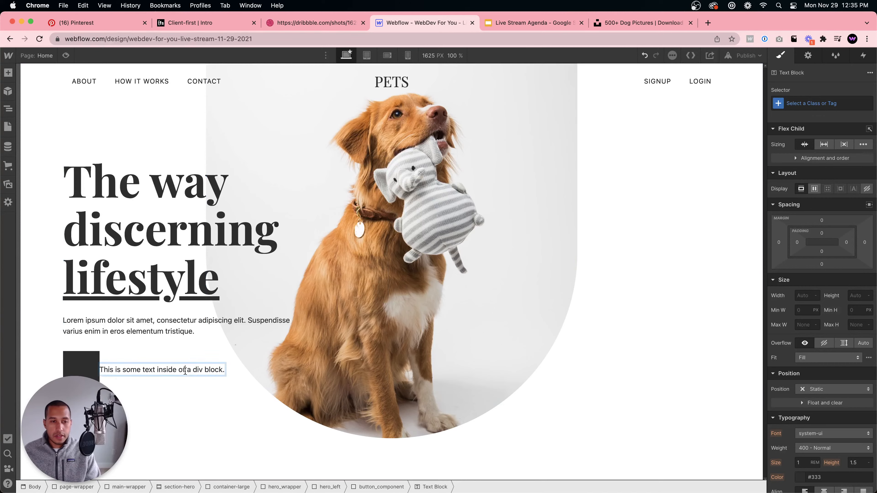
{"action": "type", "text": "Explore Now"}
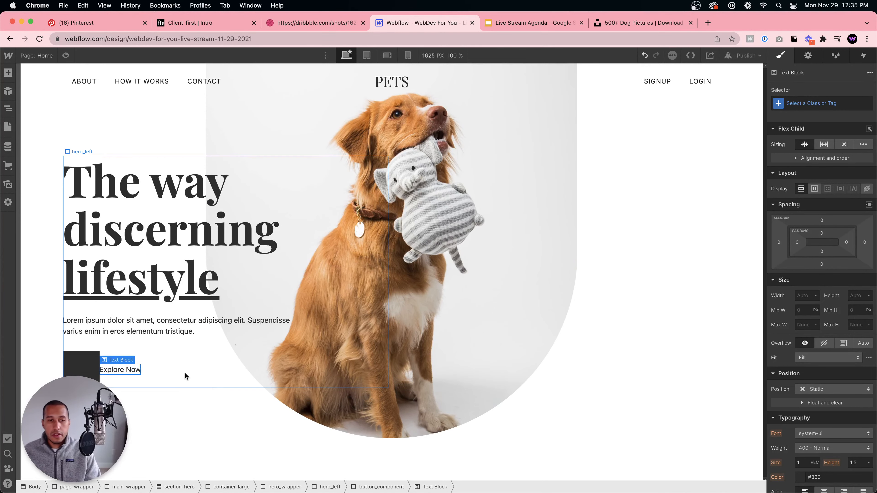
{"action": "left_click", "coordinate": [81, 364]}
{"action": "left_click", "coordinate": [388, 487]}
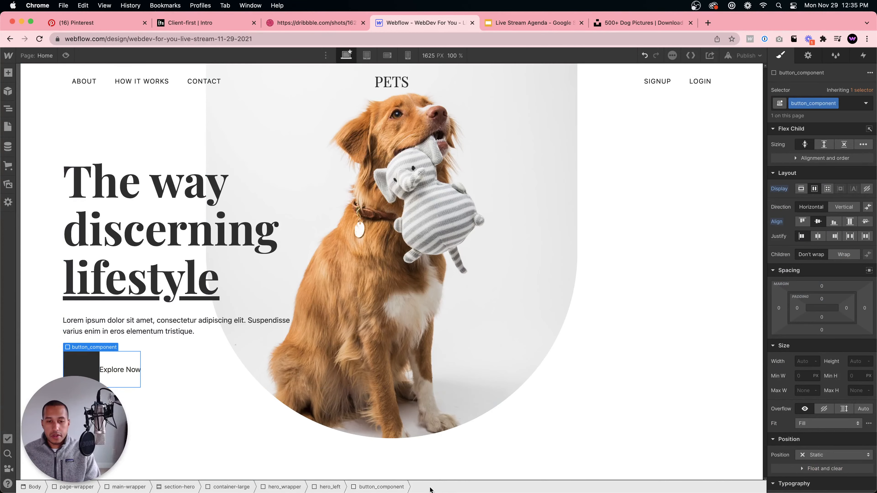
{"action": "left_click", "coordinate": [87, 374]}
{"action": "left_click", "coordinate": [8, 110]}
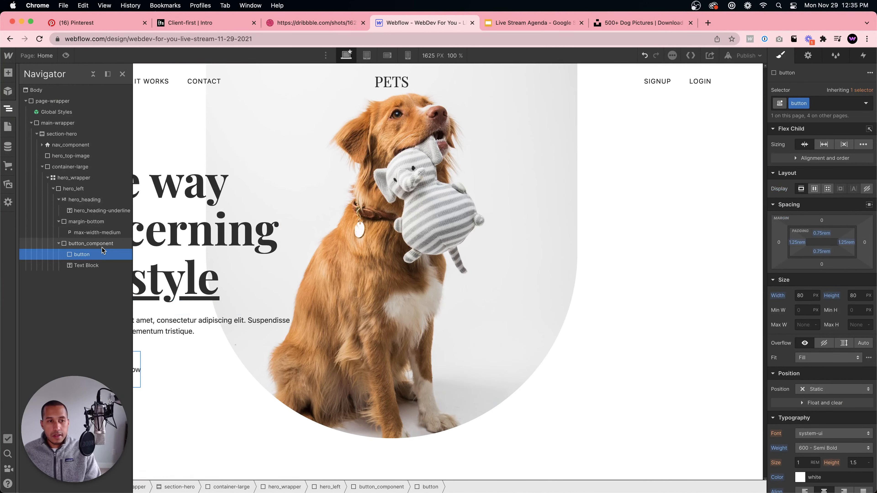
{"action": "key", "text": "super+e"}
Add a Div Block in button_component and nest the dark square button inside it.
{"action": "type", "text": "div"}
{"action": "key", "text": "Return"}
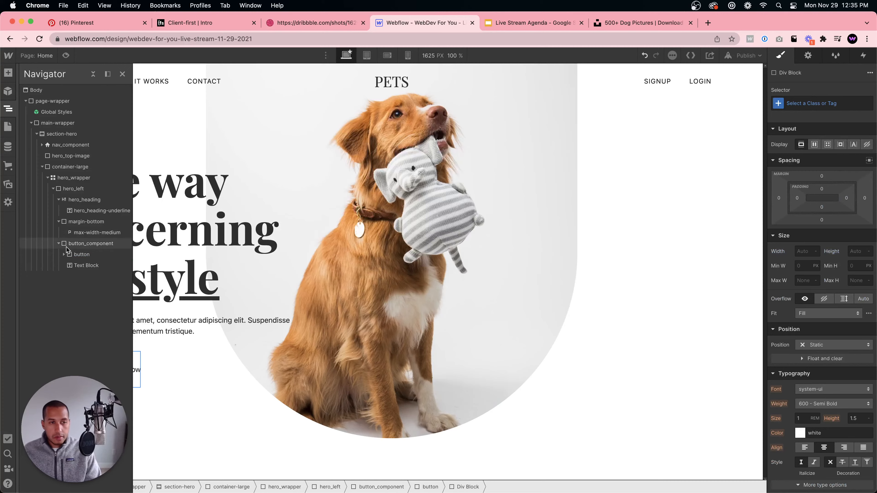
{"action": "left_click_drag", "start_coordinate": [75, 261], "coordinate": [82, 256]}
{"action": "left_click", "coordinate": [89, 266]}
{"action": "left_click", "coordinate": [83, 255]}
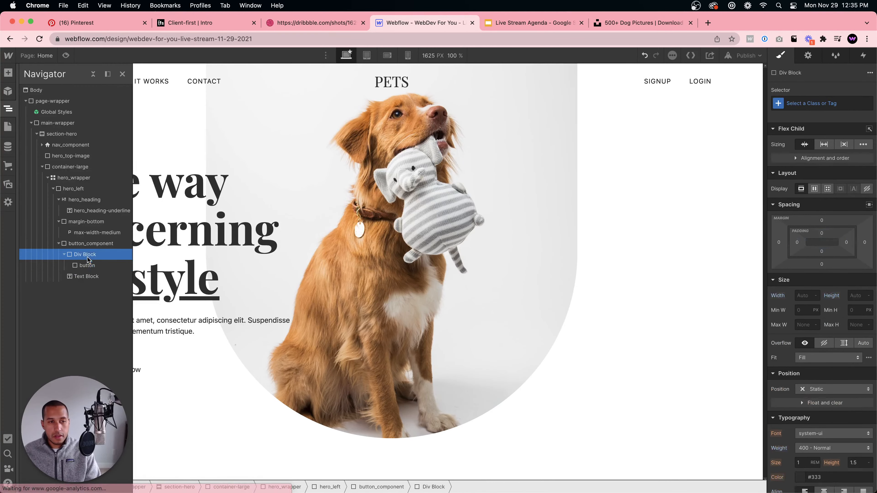
Give the wrapper Div Block the margin-right class with a margin-small combo class.
{"action": "left_click", "coordinate": [806, 103]}
{"action": "type", "text": "margin-right"}
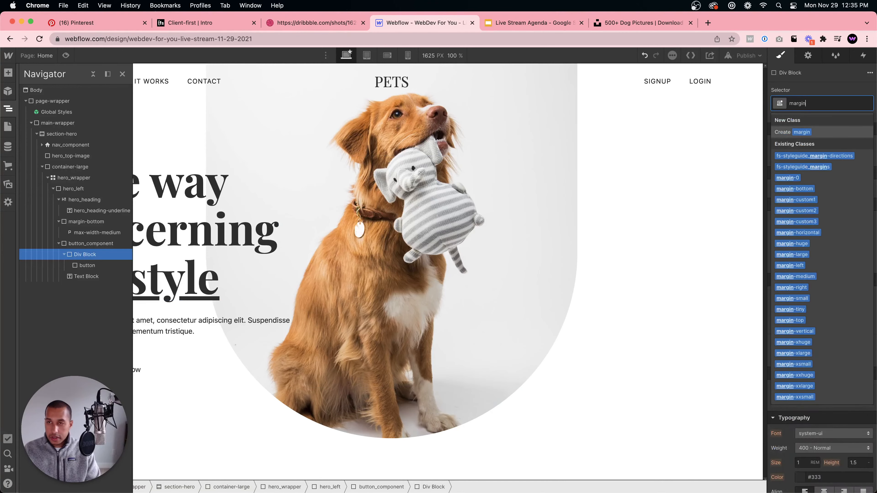
{"action": "key", "text": "Return"}
{"action": "left_click", "coordinate": [815, 103]}
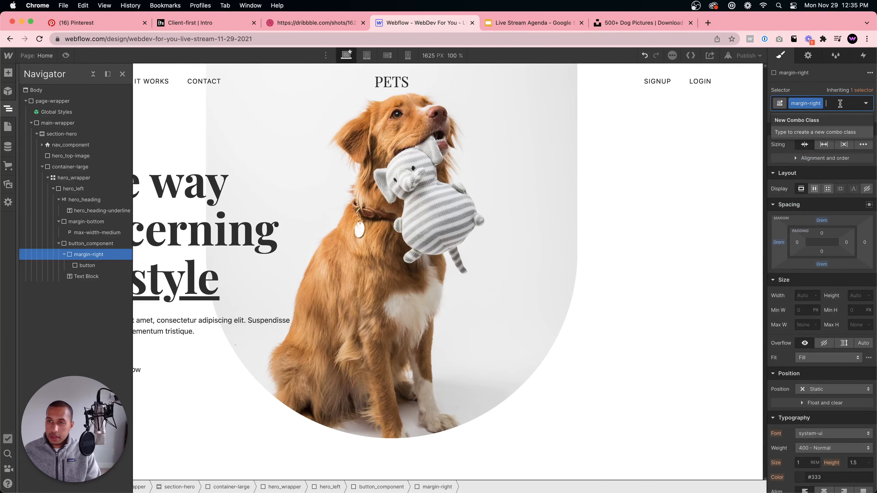
{"action": "type", "text": "margin-small"}
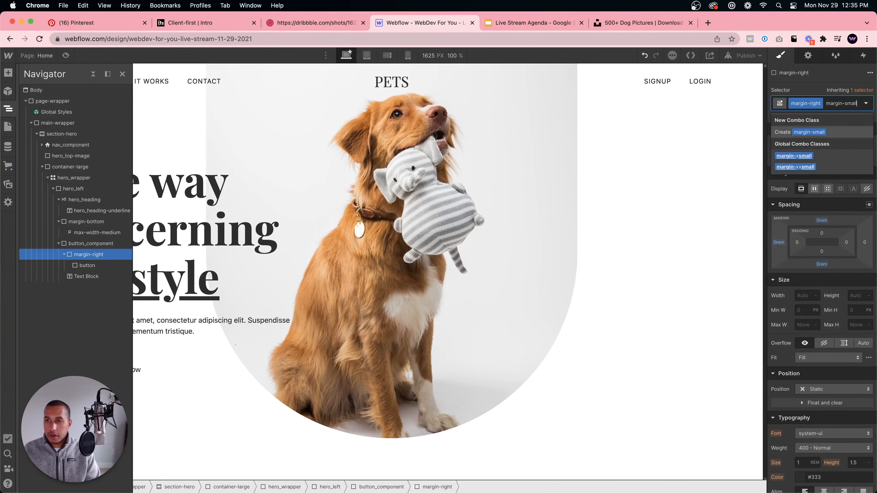
{"action": "key", "text": "Return"}
Set the dark square button's display to Flex.
{"action": "key", "text": "z"}
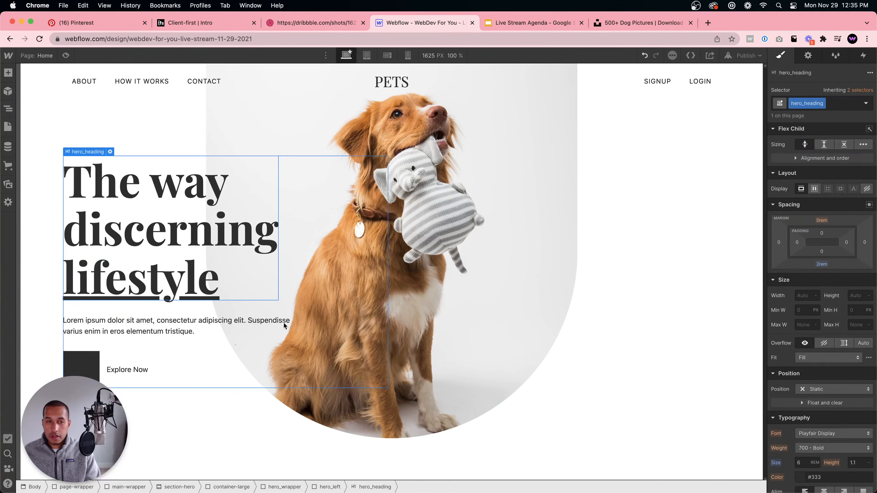
{"action": "left_click", "coordinate": [134, 372]}
{"action": "left_click", "coordinate": [83, 375]}
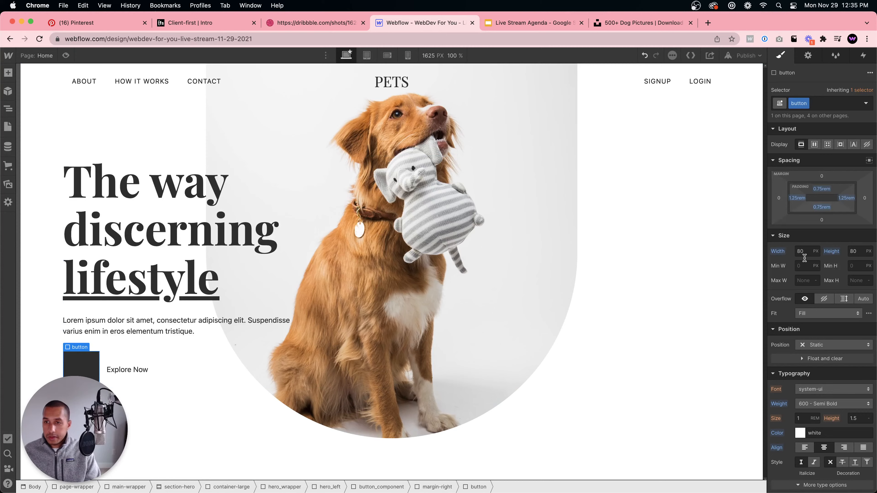
{"action": "left_click", "coordinate": [814, 145]}
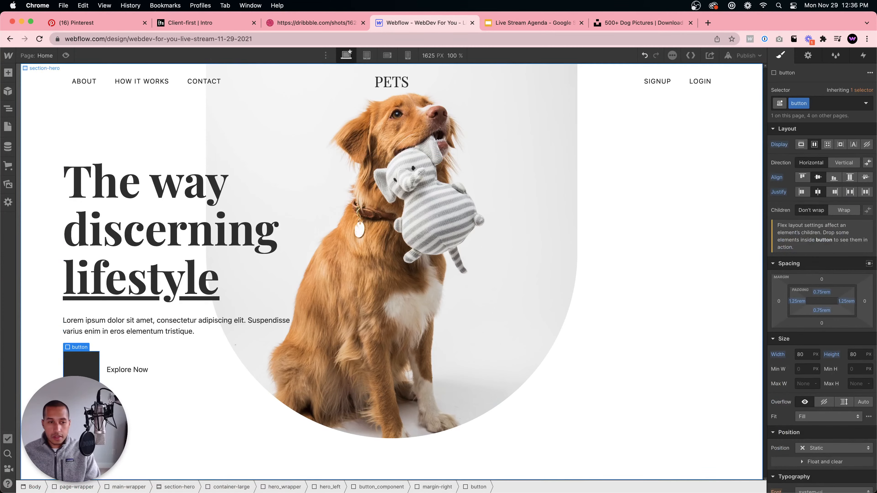
Insert a Text Link inside the dark button and replace its text with '>'.
{"action": "key", "text": "super+e"}
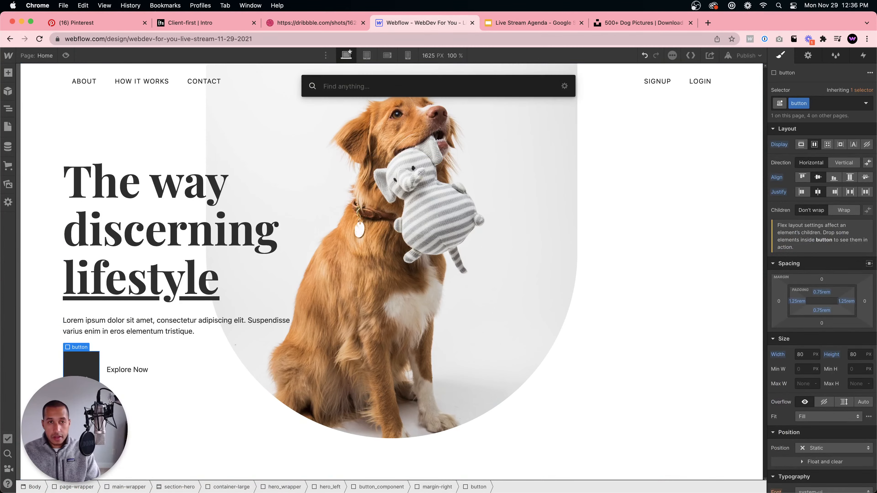
{"action": "type", "text": "text"}
{"action": "key", "text": "Return"}
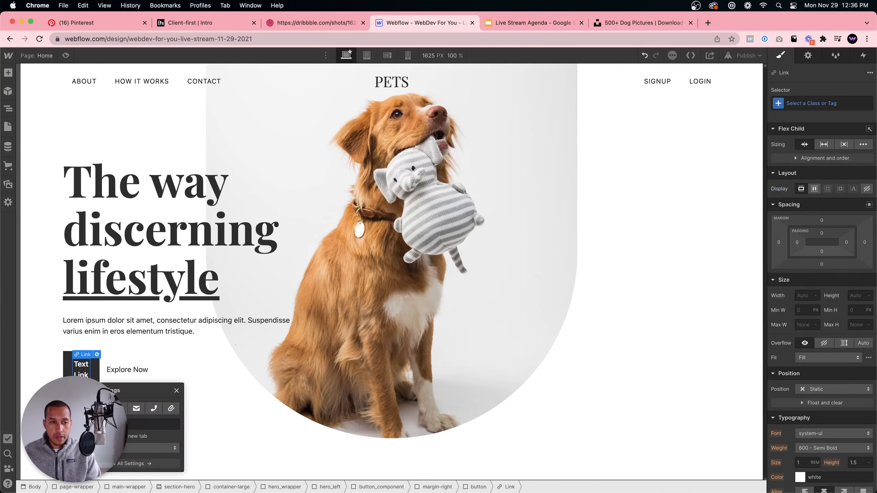
{"action": "double_click", "coordinate": [83, 373]}
{"action": "key", "text": "BackSpace"}
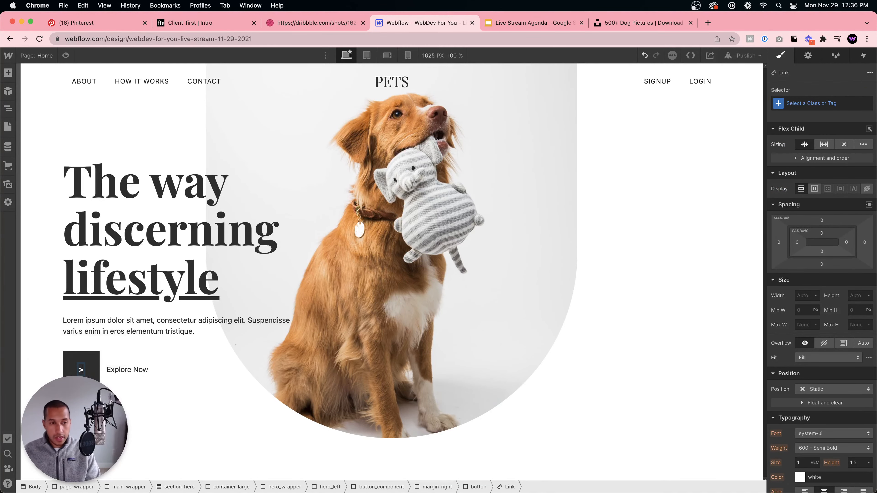
{"action": "key", "text": "Escape"}
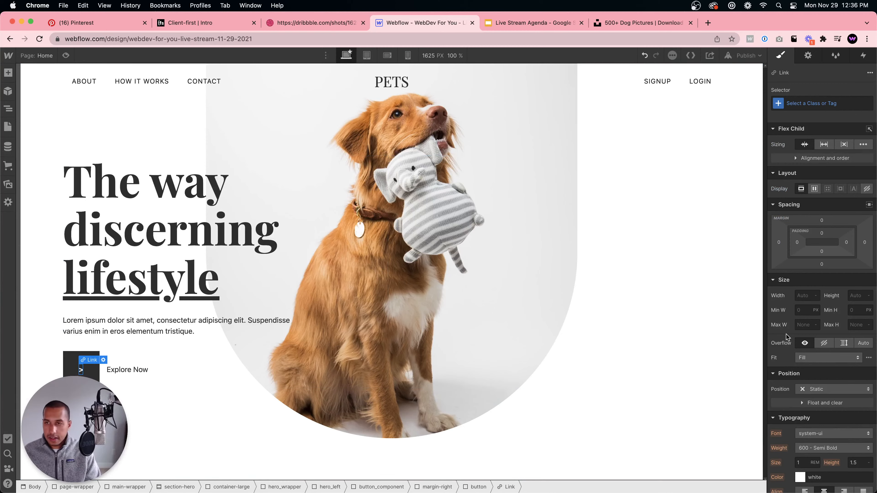
Give the arrow link a new button_arrow class with Vollkorn font and an adjusted size.
{"action": "left_click", "coordinate": [819, 103]}
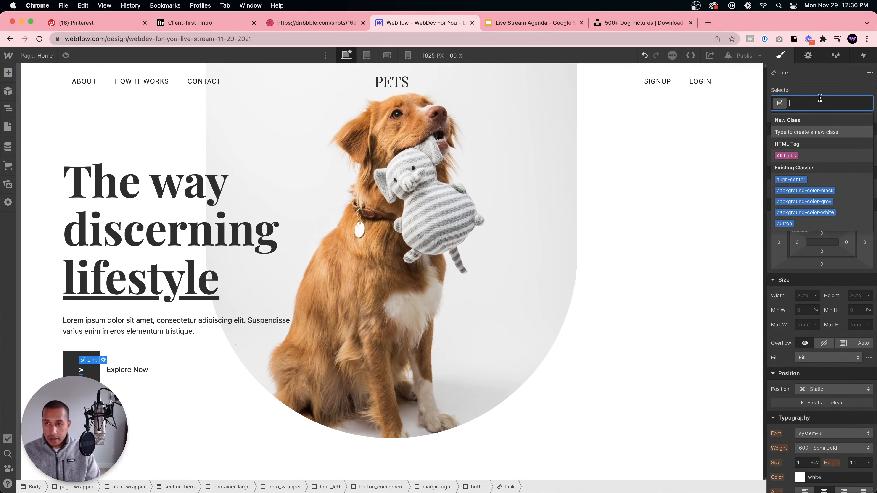
{"action": "type", "text": "button_arrow"}
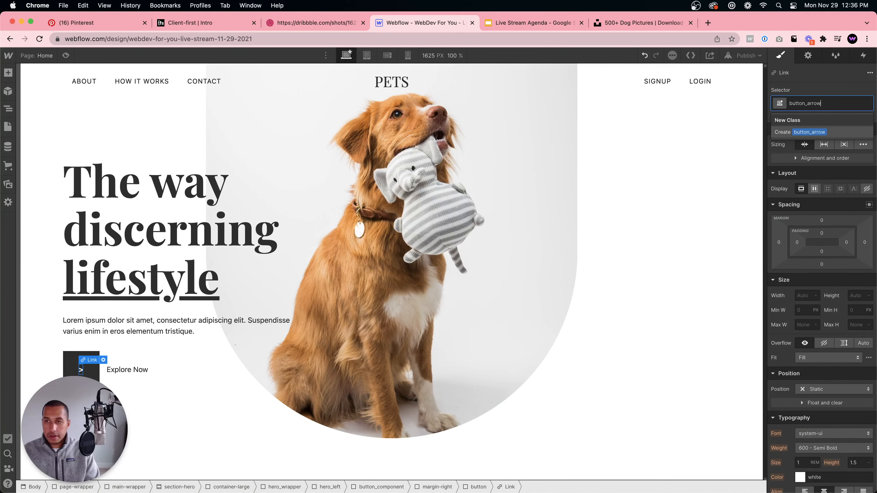
{"action": "key", "text": "Return"}
{"action": "scroll", "coordinate": [846, 338], "scroll_direction": "down", "scroll_amount": 5}
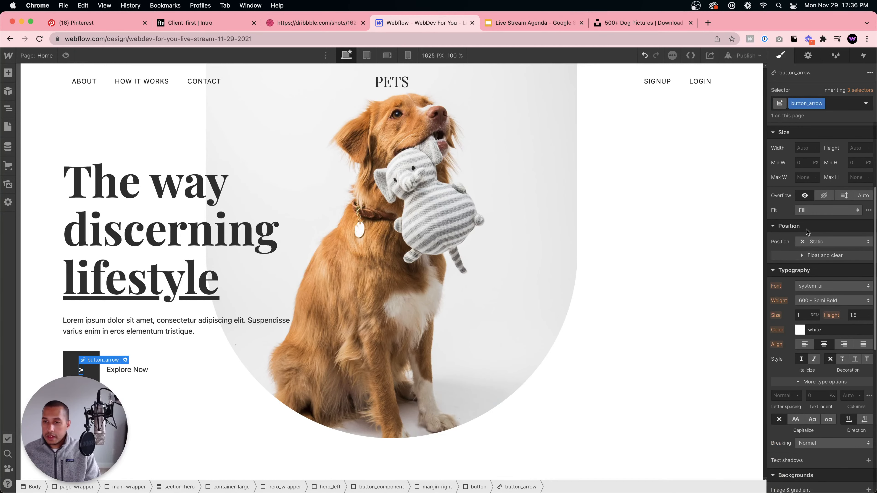
{"action": "left_click", "coordinate": [820, 283]}
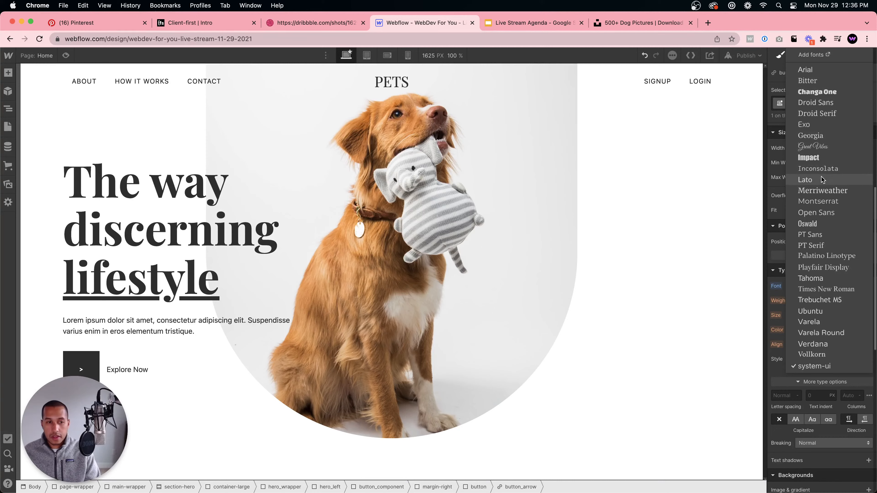
{"action": "left_click", "coordinate": [816, 355]}
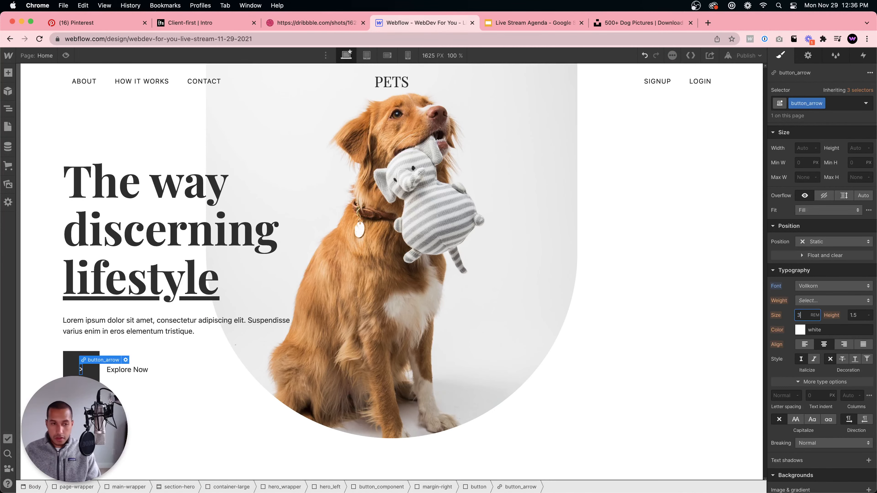
{"action": "key", "text": "Return"}
{"action": "type", "text": "2"}
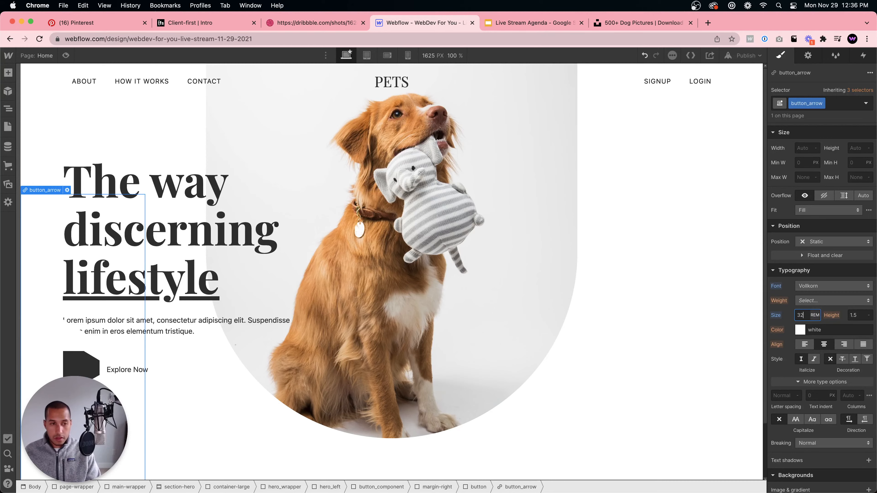
{"action": "key", "text": "super+a"}
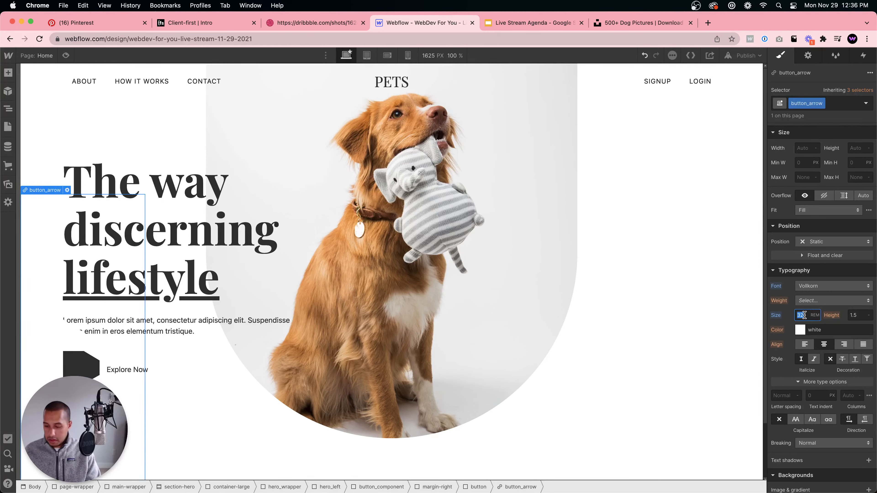
{"action": "type", "text": "1"}
Select the hero's left column and preview the Home page.
{"action": "left_click", "coordinate": [180, 487]}
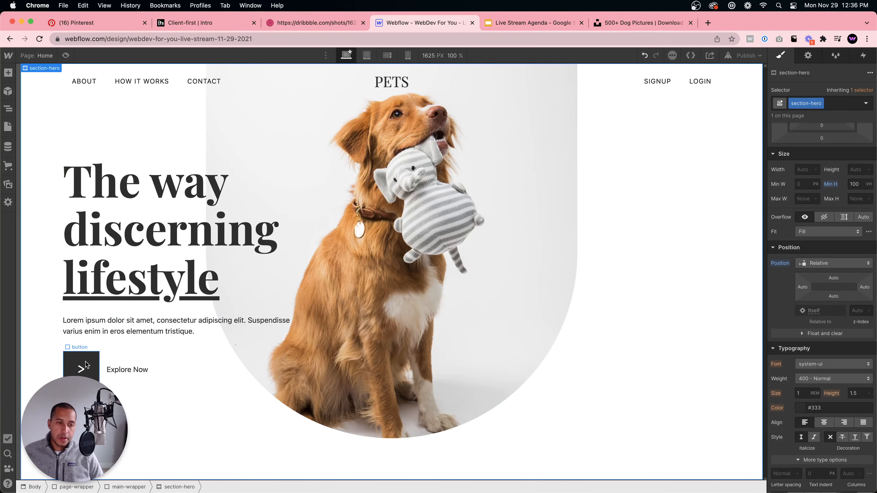
{"action": "left_click", "coordinate": [154, 384]}
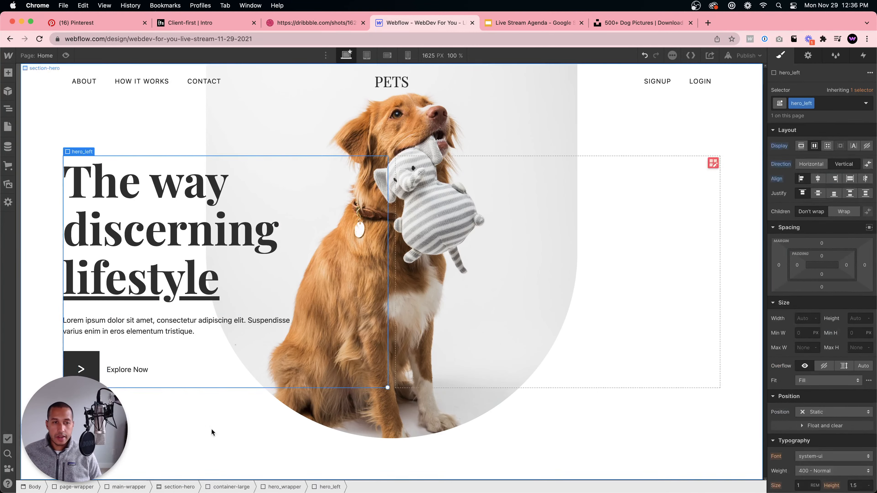
{"action": "key", "text": "super+shift+p"}
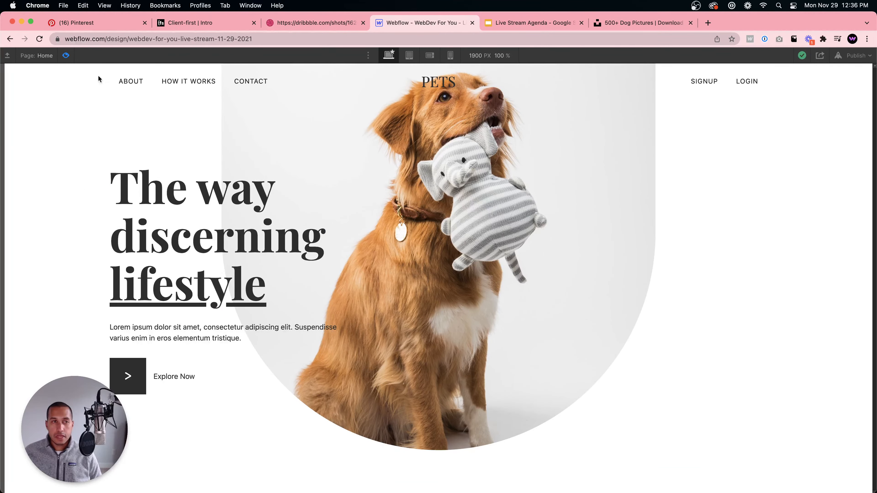
Exit preview and set the PETS logo's font weight to 600 - Semi Bold.
{"action": "left_click", "coordinate": [66, 56]}
{"action": "left_click", "coordinate": [383, 81]}
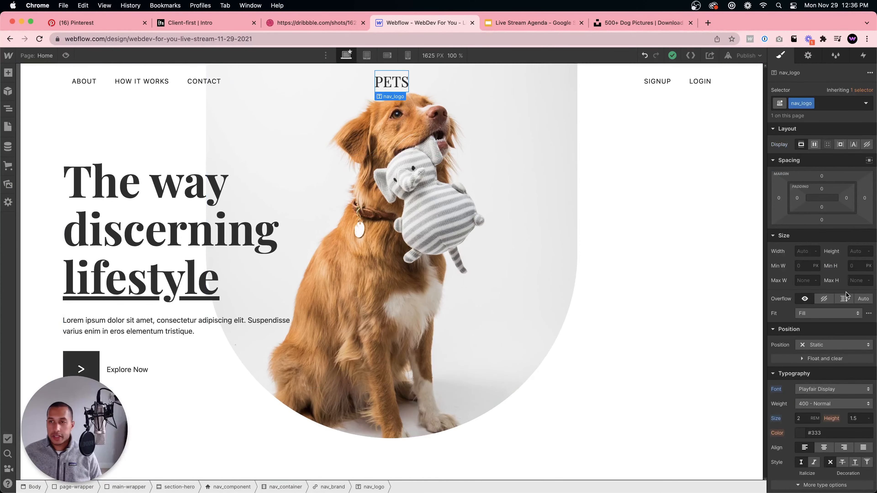
{"action": "scroll", "coordinate": [839, 311], "scroll_direction": "down", "scroll_amount": 4}
{"action": "left_click", "coordinate": [828, 333]}
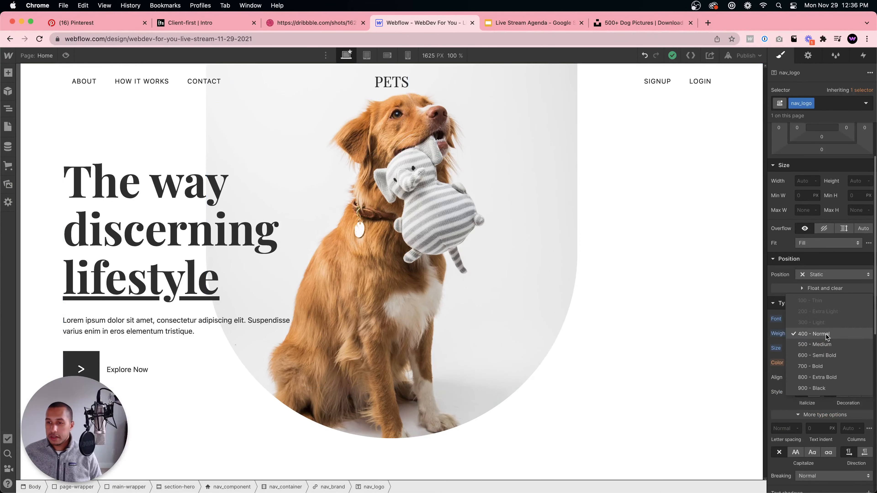
{"action": "left_click", "coordinate": [823, 355]}
Preview the bolder logo, then return to editing with the hero dog image selected.
{"action": "left_click", "coordinate": [66, 56]}
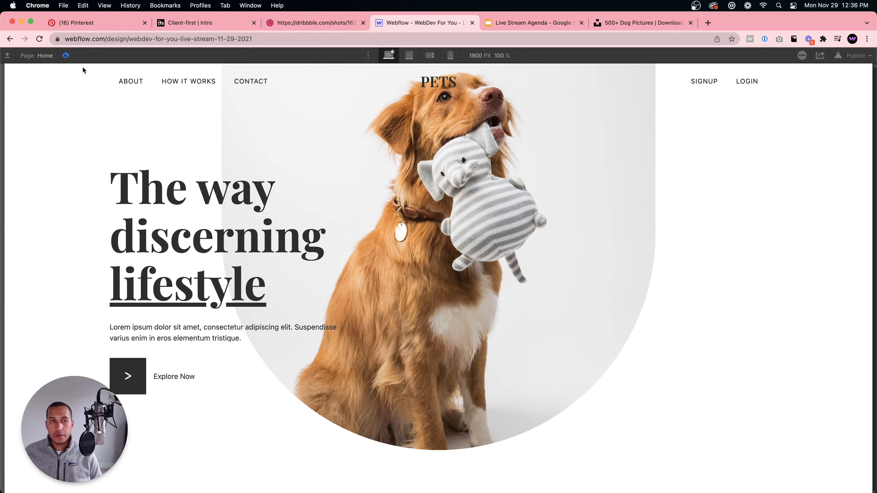
{"action": "left_click", "coordinate": [65, 56]}
{"action": "left_click", "coordinate": [368, 183]}
{"action": "scroll", "coordinate": [835, 380], "scroll_direction": "down", "scroll_amount": 5}
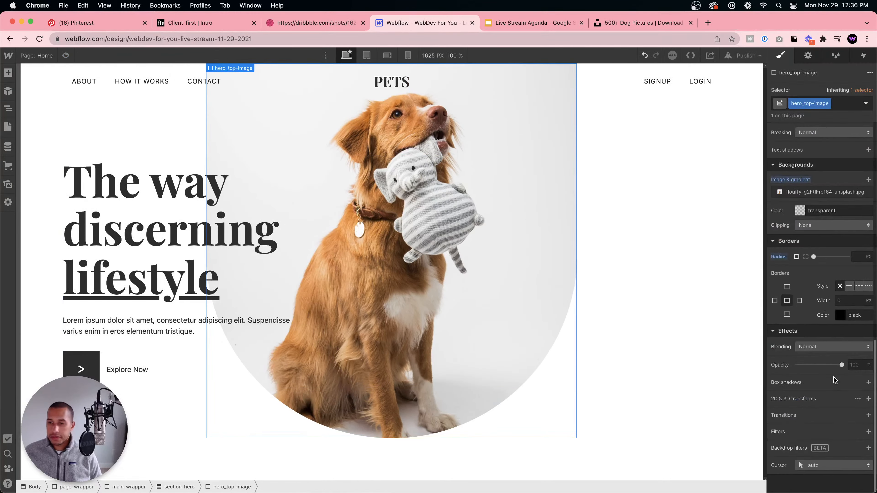
Try Overlay, Lighten and Multiply blending modes on the hero dog image.
{"action": "left_click", "coordinate": [814, 349]}
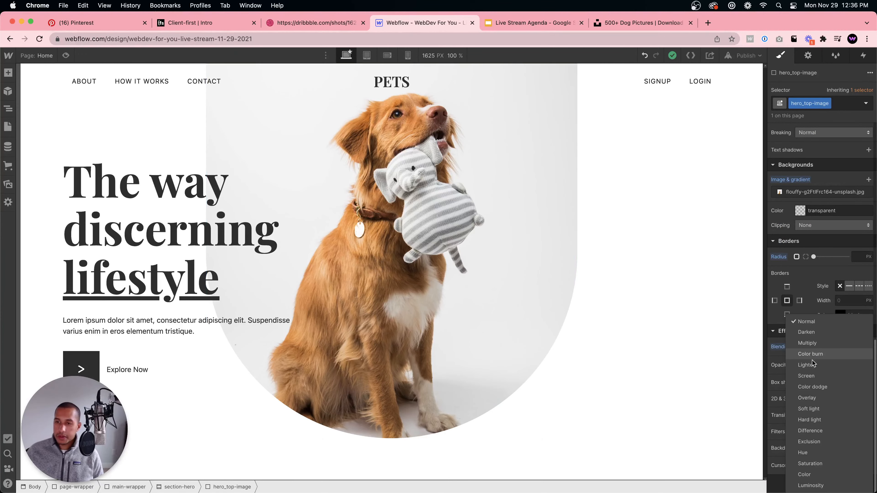
{"action": "left_click", "coordinate": [812, 398]}
{"action": "left_click", "coordinate": [814, 348]}
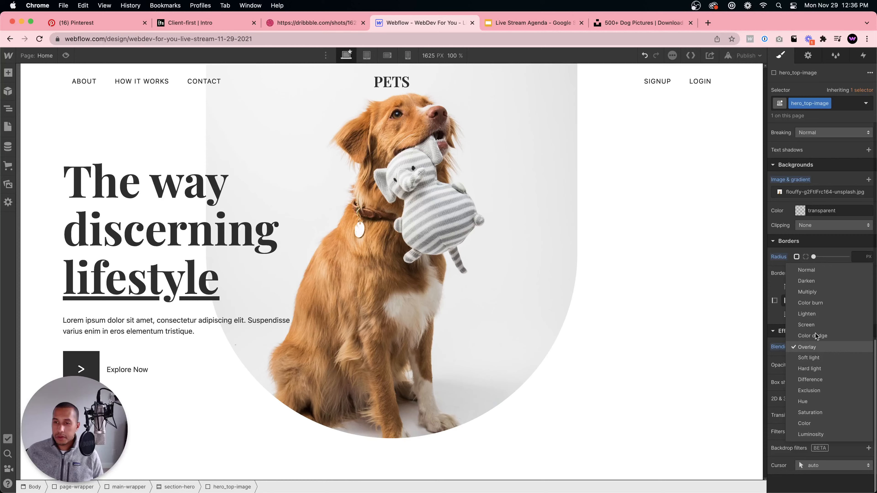
{"action": "left_click", "coordinate": [816, 313]}
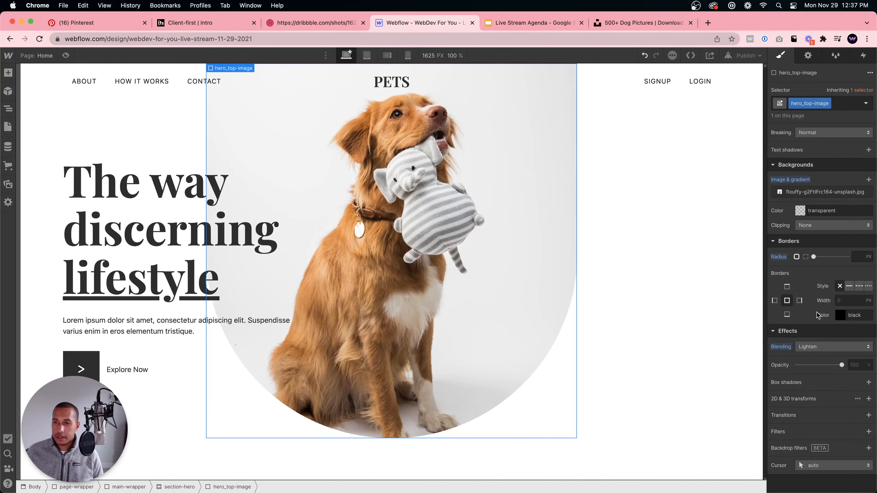
{"action": "left_click", "coordinate": [816, 347]}
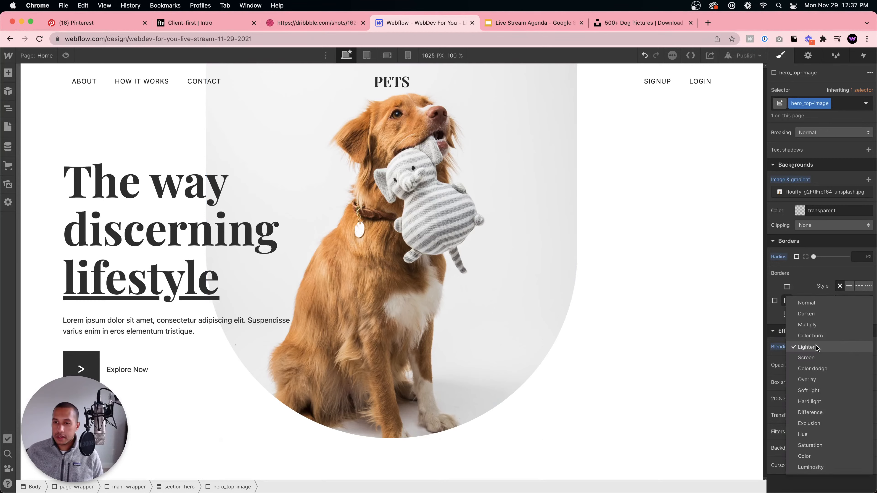
{"action": "left_click", "coordinate": [817, 322]}
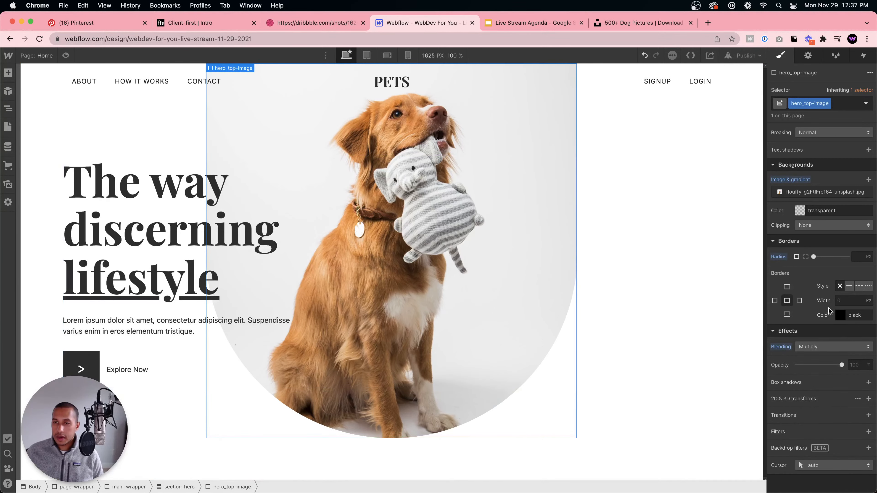
Add a linear gradient background layer and move it below the dog photo.
{"action": "scroll", "coordinate": [828, 242], "scroll_direction": "up", "scroll_amount": 1}
{"action": "left_click", "coordinate": [867, 181]}
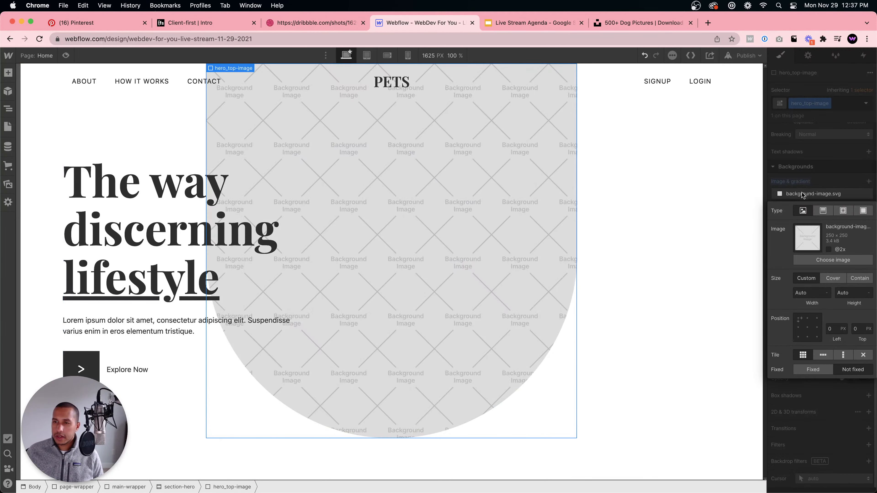
{"action": "left_click", "coordinate": [823, 210]}
{"action": "left_click", "coordinate": [843, 211]}
{"action": "left_click", "coordinate": [824, 211]}
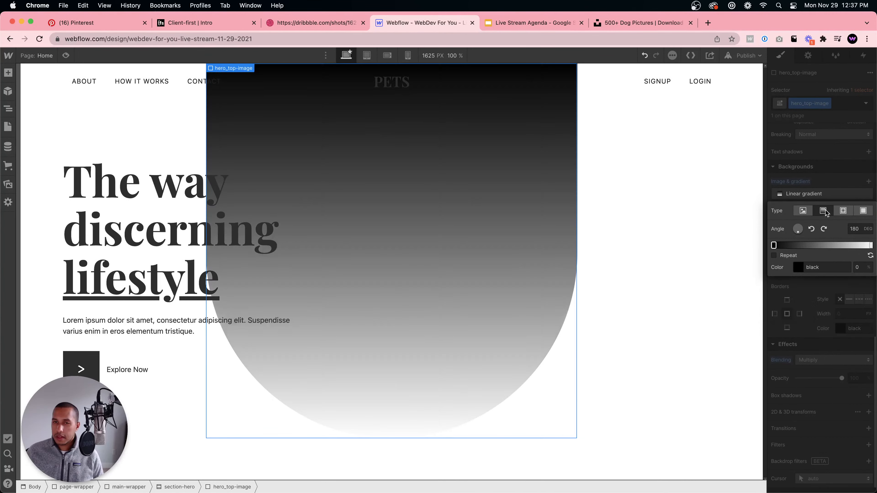
{"action": "left_click", "coordinate": [828, 187]}
{"action": "left_click_drag", "start_coordinate": [804, 193], "coordinate": [801, 206]}
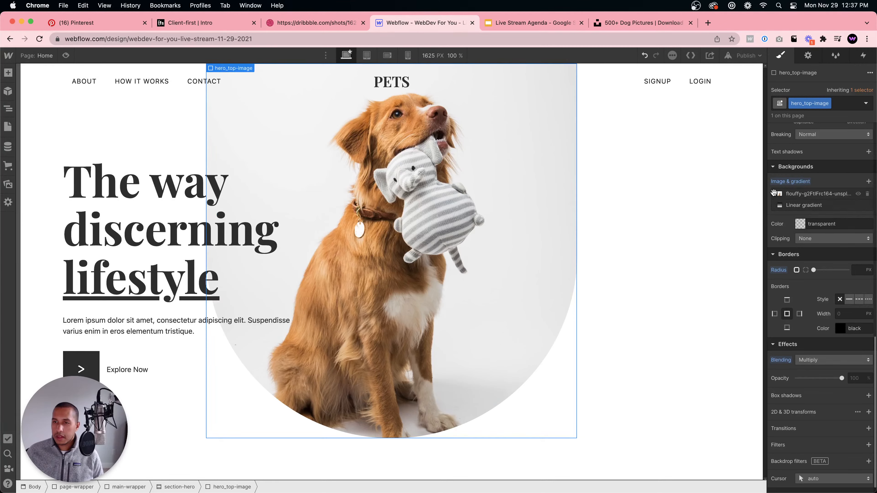
Test Hard light and Saturation blending, then leave the image's blending on Normal.
{"action": "left_click", "coordinate": [820, 361]}
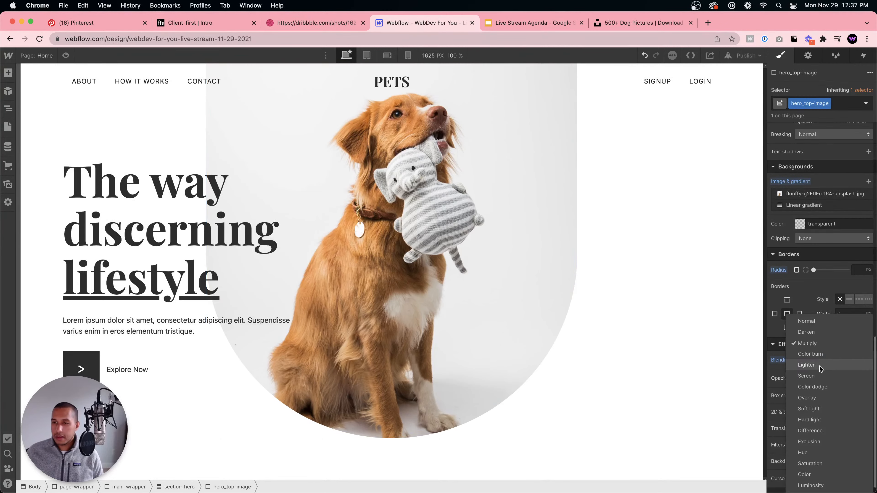
{"action": "left_click", "coordinate": [813, 417]}
{"action": "left_click", "coordinate": [810, 360]}
{"action": "left_click", "coordinate": [807, 408]}
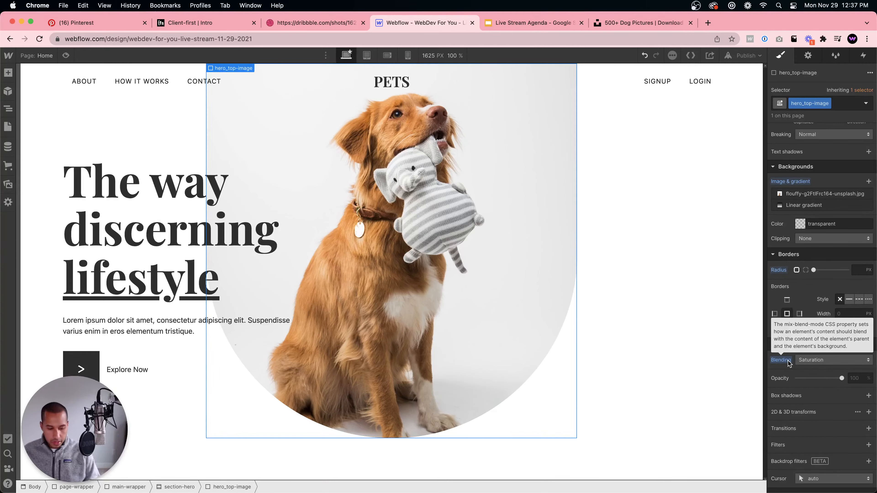
{"action": "left_click", "coordinate": [823, 359]}
{"action": "left_click", "coordinate": [776, 359]}
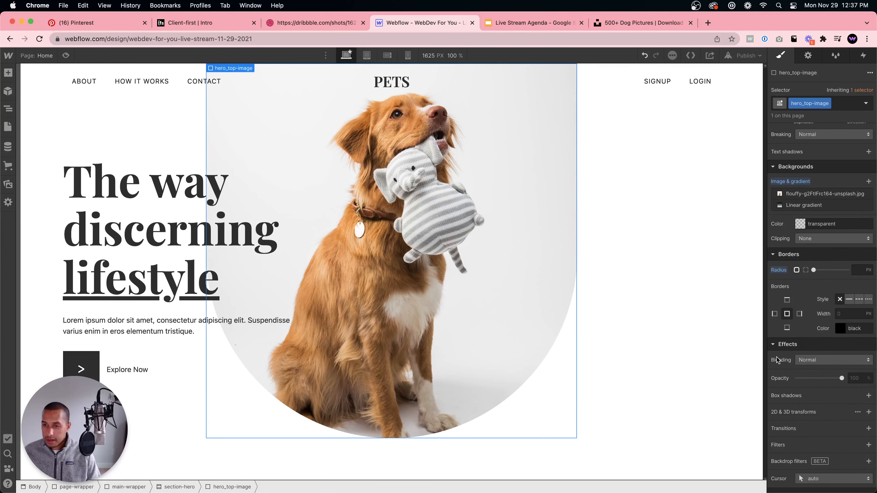
{"action": "mouse_move", "coordinate": [776, 360]}
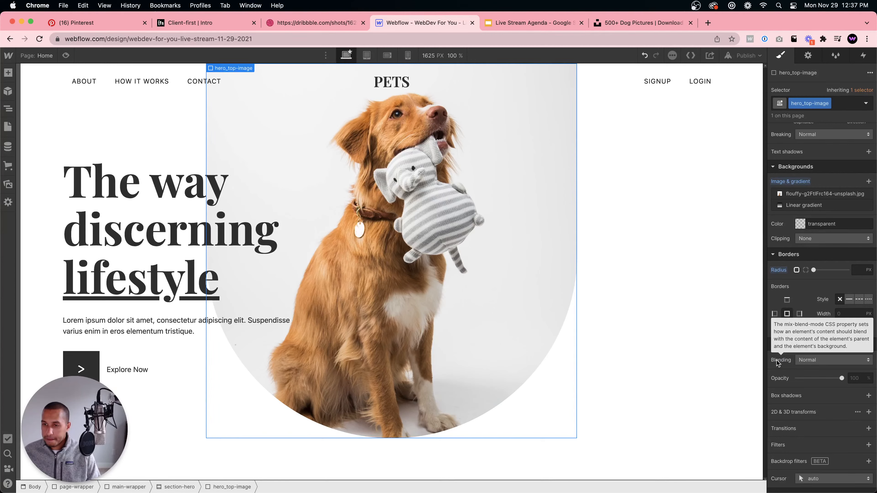
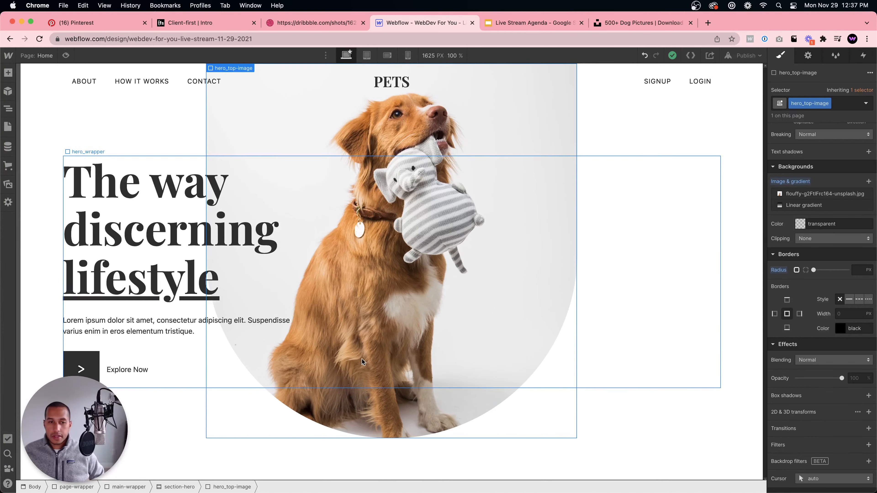
Add a Div Block to the hero and give it a red #ff0b0b background.
{"action": "left_click", "coordinate": [7, 108]}
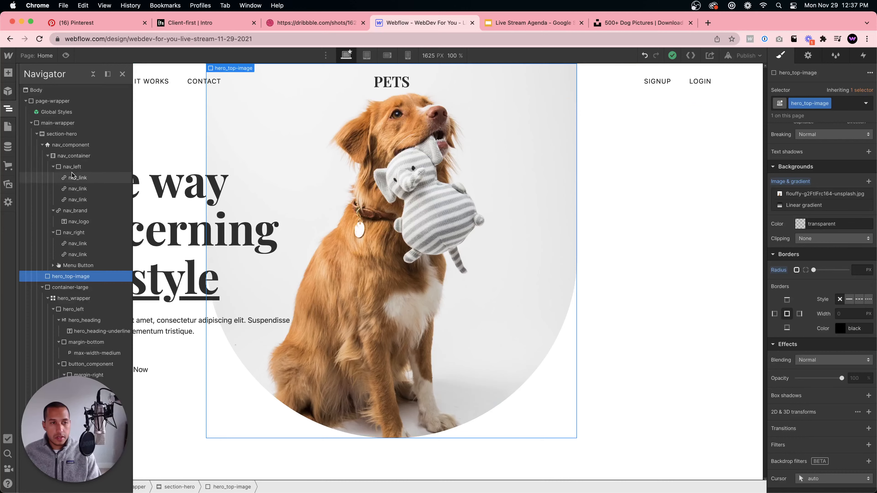
{"action": "left_click", "coordinate": [73, 135]}
{"action": "key", "text": "super+e"}
{"action": "type", "text": "div"}
{"action": "key", "text": "Return"}
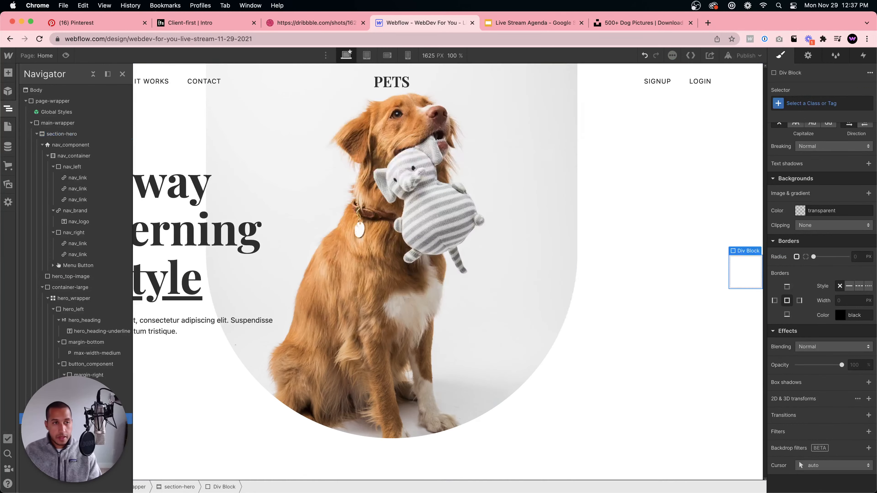
{"action": "left_click_drag", "start_coordinate": [74, 418], "coordinate": [69, 279]}
{"action": "left_click", "coordinate": [69, 278]}
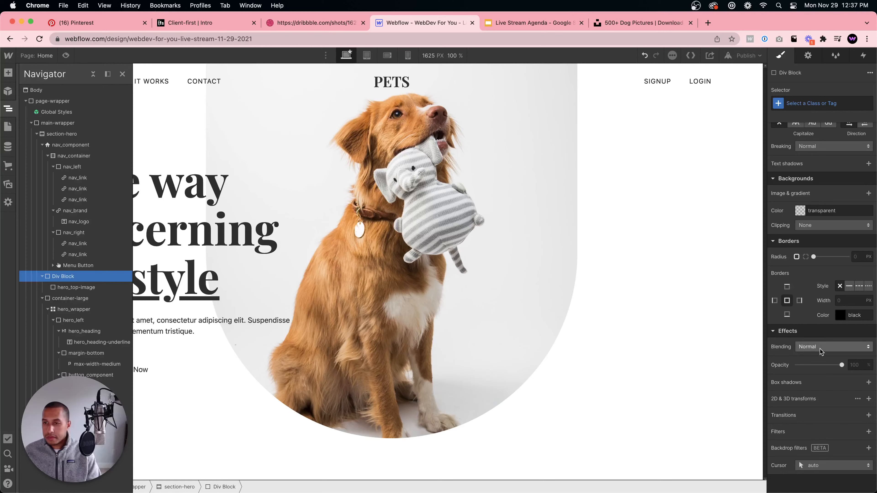
{"action": "left_click", "coordinate": [798, 210]}
{"action": "left_click", "coordinate": [868, 221]}
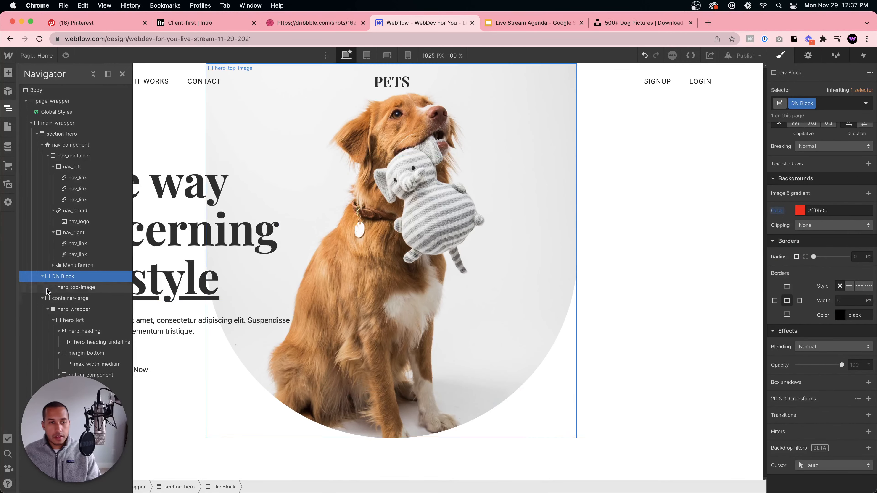
Remove the dog image's Linear gradient layer and set the red Div Block's blending to Overlay.
{"action": "left_click", "coordinate": [74, 287]}
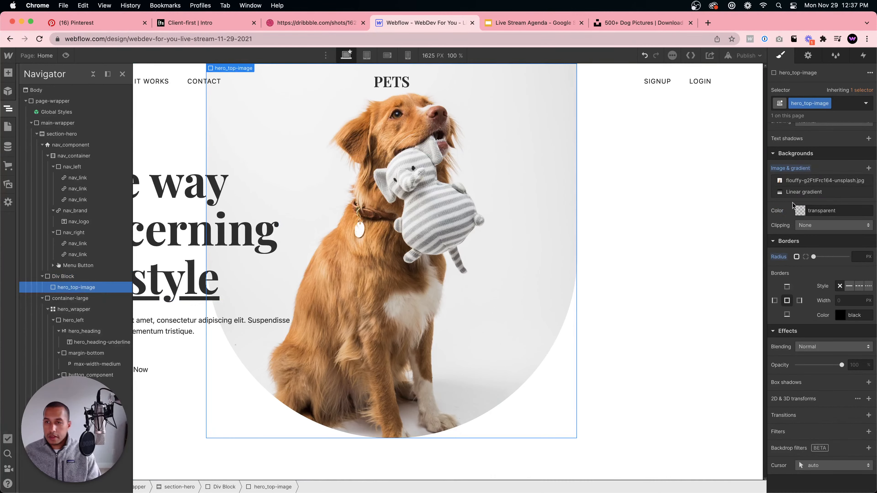
{"action": "left_click", "coordinate": [867, 192]}
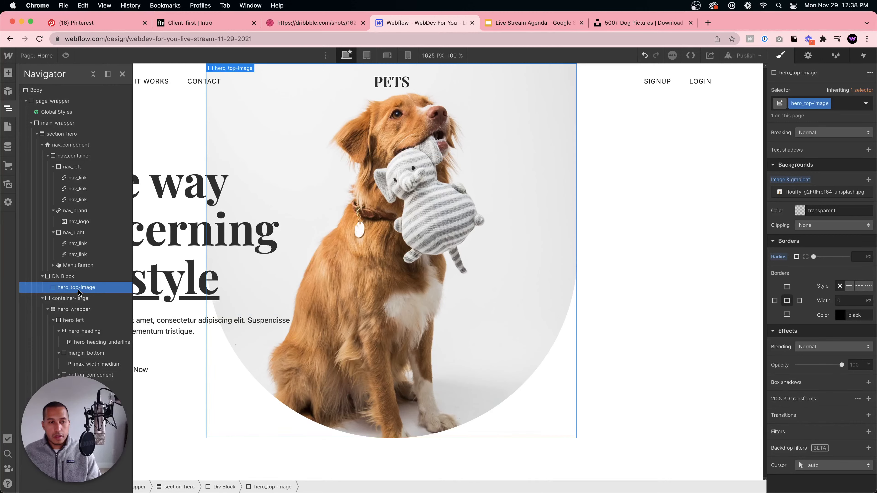
{"action": "left_click", "coordinate": [69, 276]}
{"action": "scroll", "coordinate": [807, 237], "scroll_direction": "up", "scroll_amount": 1}
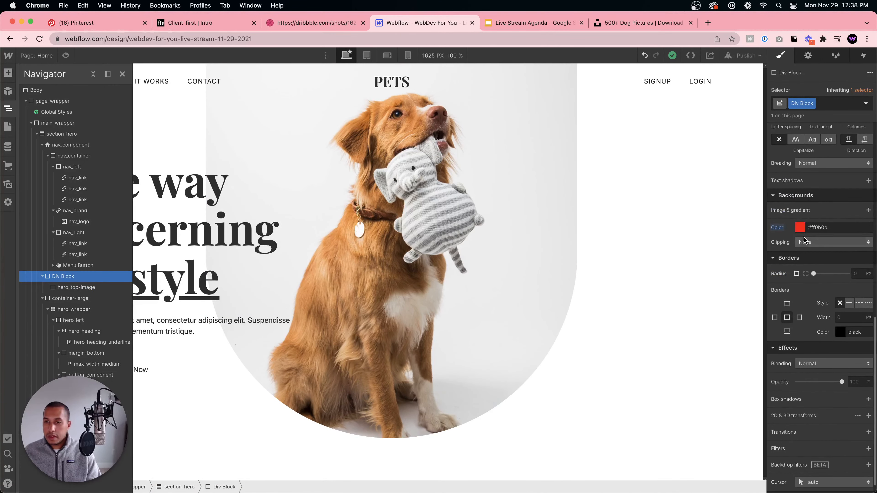
{"action": "scroll", "coordinate": [825, 340], "scroll_direction": "down", "scroll_amount": 1}
{"action": "left_click", "coordinate": [822, 362]}
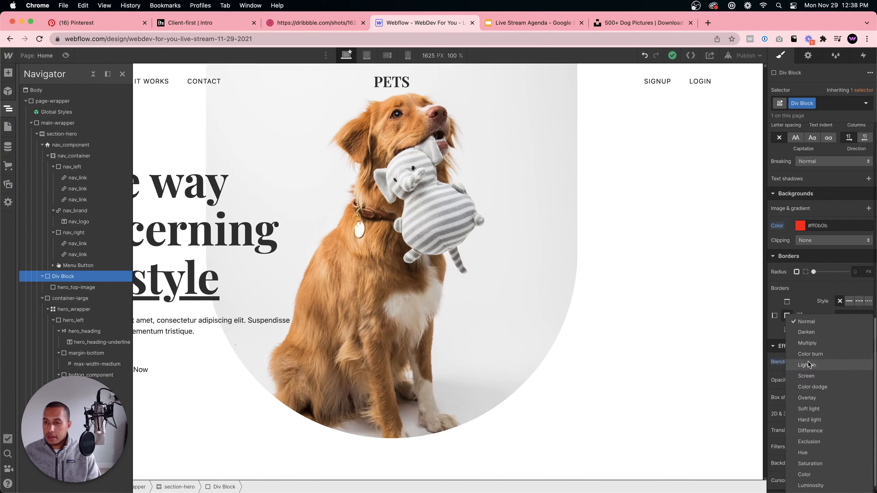
{"action": "left_click", "coordinate": [808, 398]}
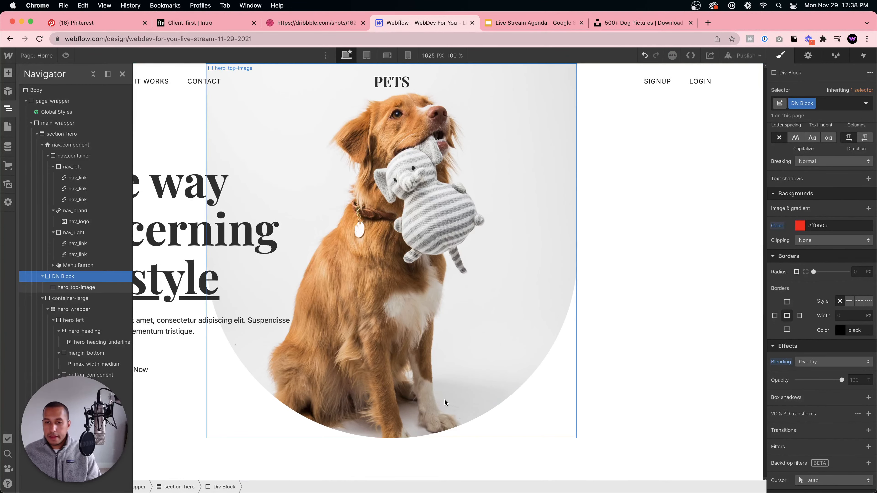
Try relative positioning on the red Div Block, then undo the experimental Div Block edits.
{"action": "left_click", "coordinate": [296, 397]}
{"action": "scroll", "coordinate": [832, 367], "scroll_direction": "down", "scroll_amount": 2}
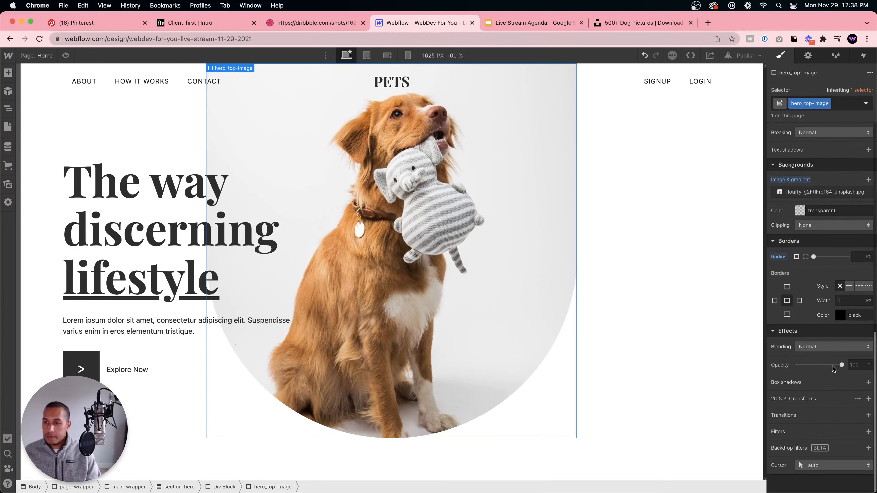
{"action": "left_click", "coordinate": [8, 108]}
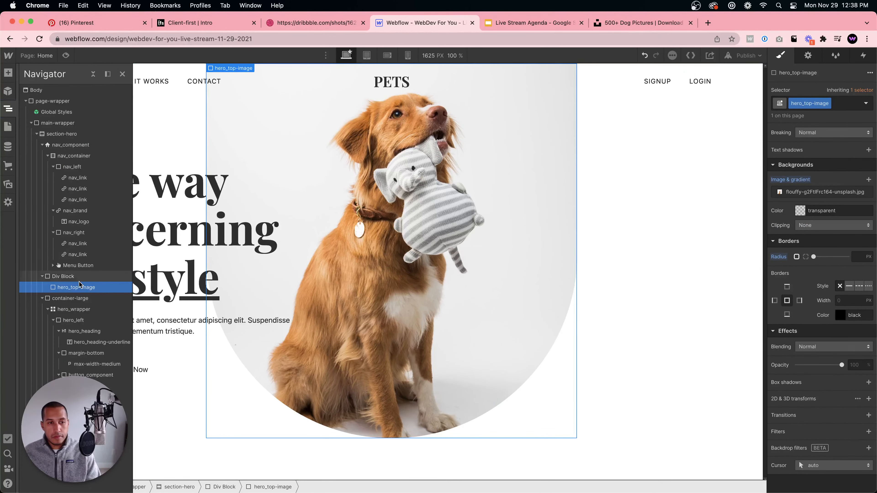
{"action": "left_click", "coordinate": [76, 276]}
{"action": "scroll", "coordinate": [823, 269], "scroll_direction": "up", "scroll_amount": 2}
{"action": "scroll", "coordinate": [823, 269], "scroll_direction": "up", "scroll_amount": 3}
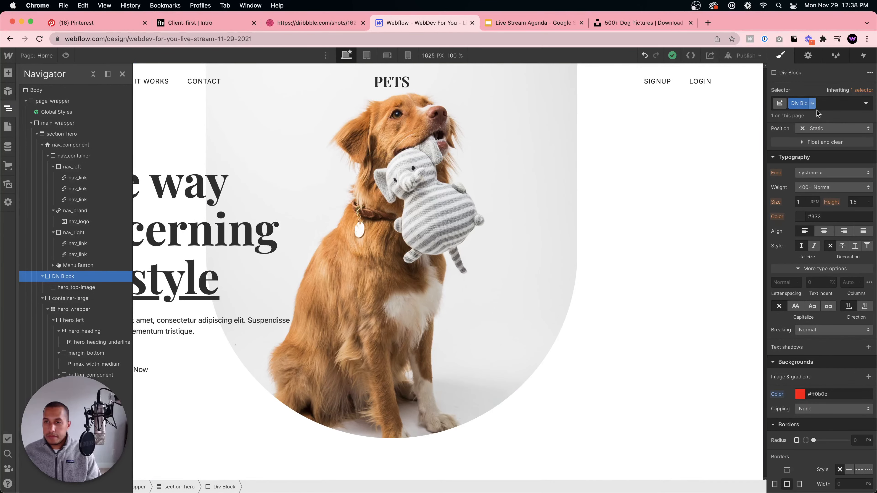
{"action": "left_click", "coordinate": [833, 128]}
{"action": "left_click", "coordinate": [818, 140]}
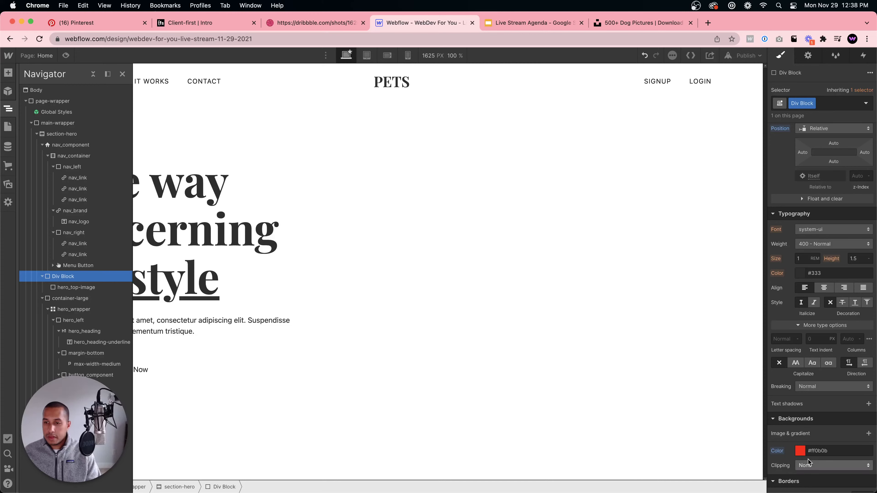
{"action": "key", "text": "super+z"}
{"action": "key", "text": "super+z"}
{"action": "key", "text": "super+z"}
{"action": "key", "text": "super+z"}
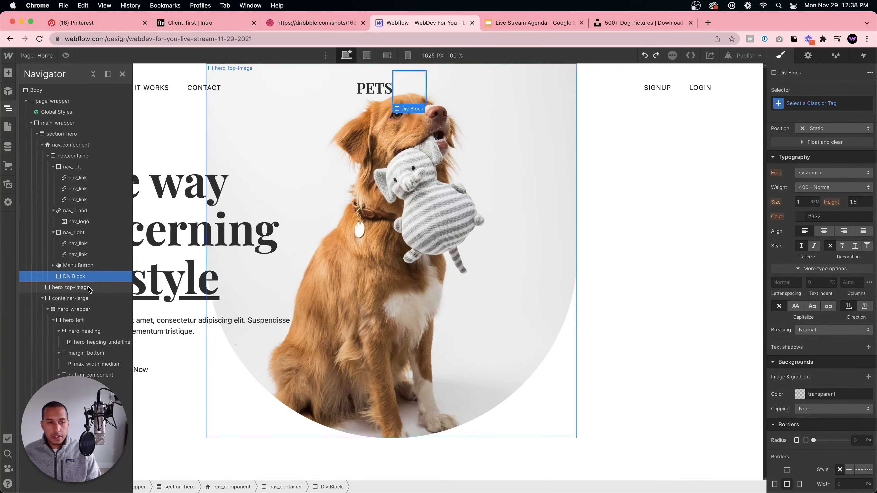
{"action": "key", "text": "super+z"}
{"action": "key", "text": "super+z"}
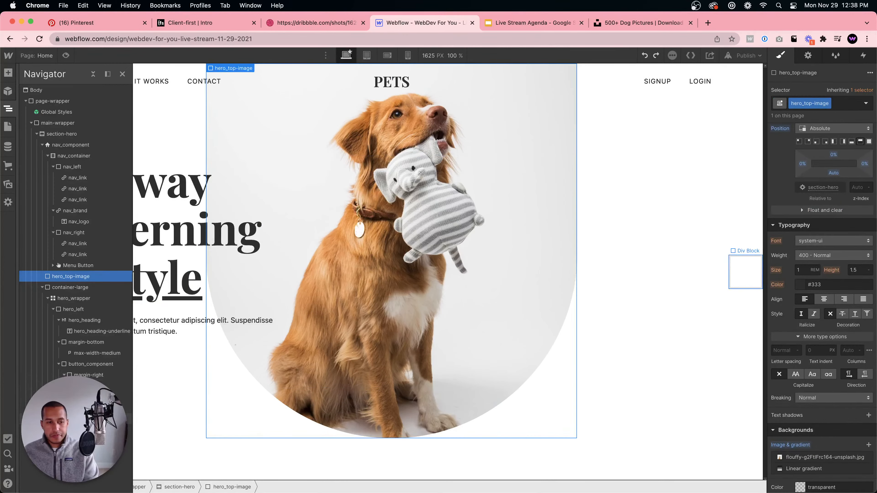
Compare the hero with the Dribbble reference and select hero_wrapper in the element tree.
{"action": "left_click", "coordinate": [448, 309]}
{"action": "left_click", "coordinate": [171, 328]}
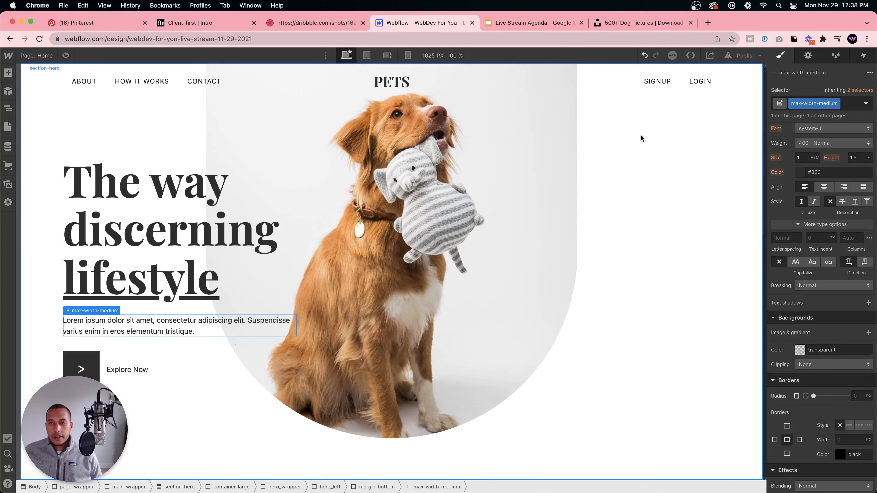
{"action": "left_click", "coordinate": [287, 22]}
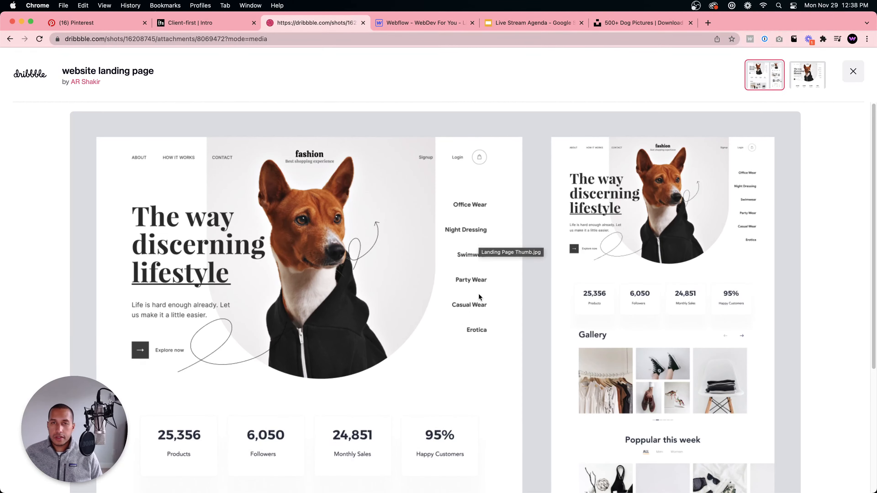
{"action": "left_click", "coordinate": [407, 23]}
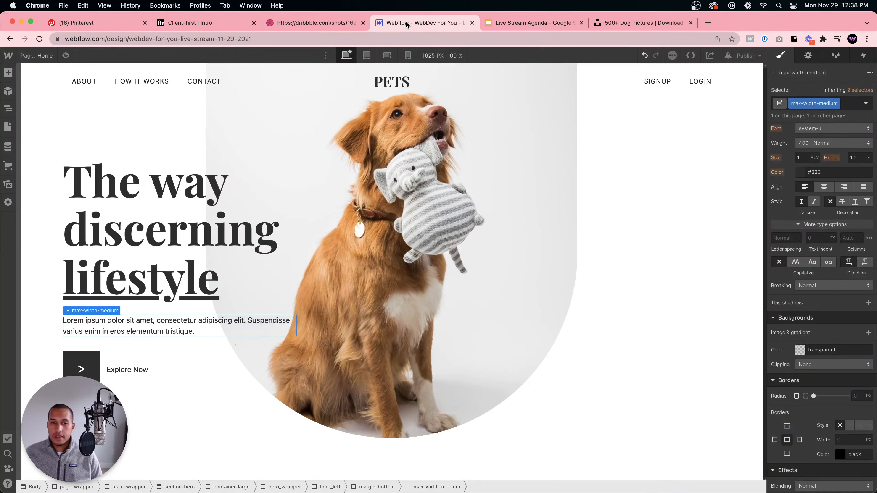
{"action": "left_click", "coordinate": [652, 162]}
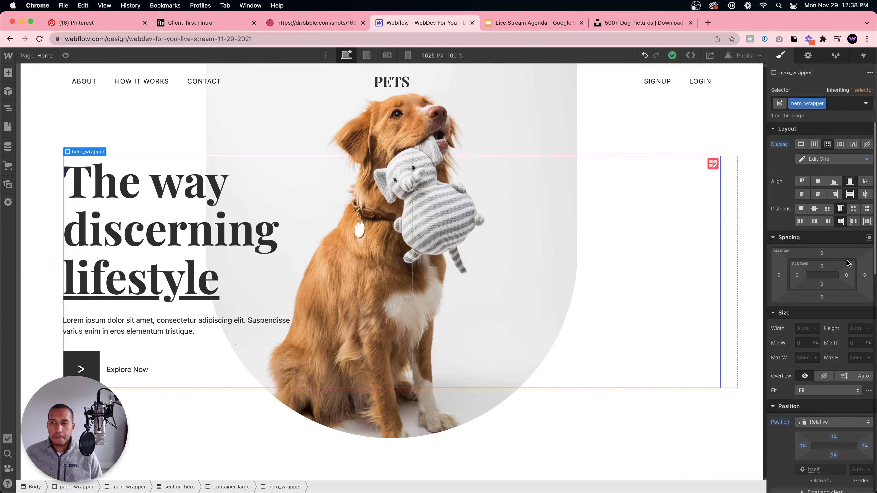
{"action": "left_click", "coordinate": [232, 487]}
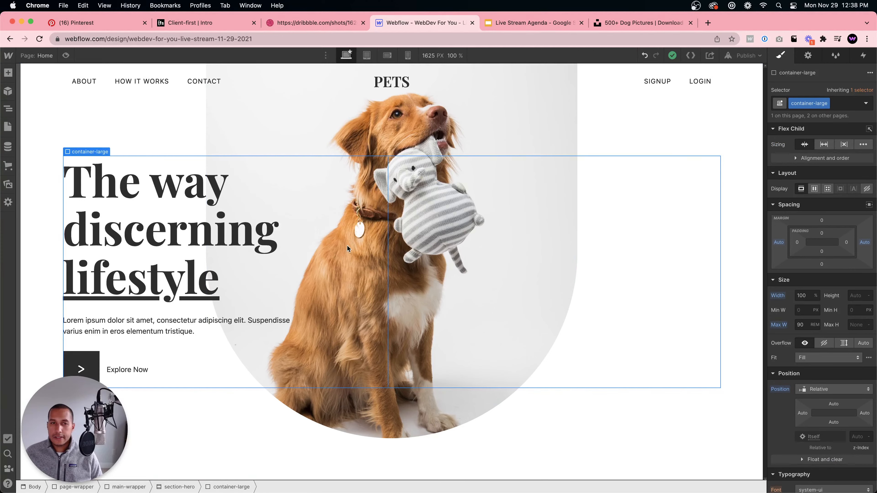
{"action": "left_click", "coordinate": [2, 109]}
{"action": "left_click", "coordinate": [74, 298]}
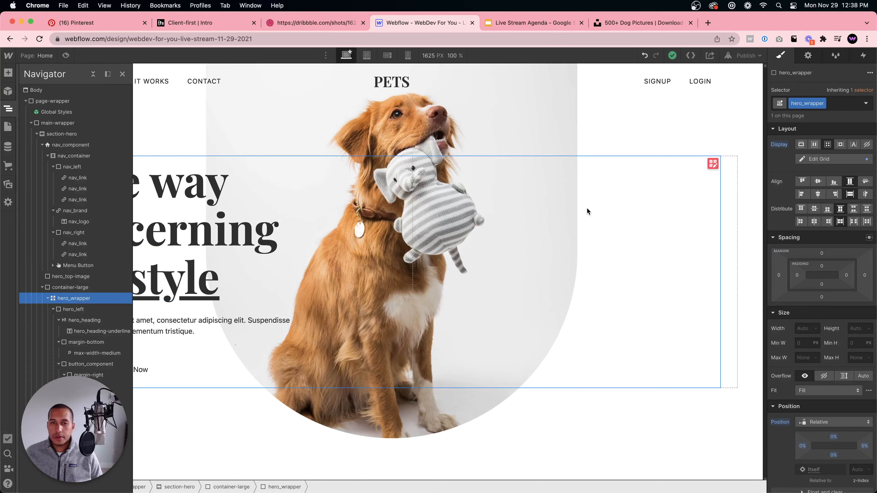
{"action": "key", "text": "z"}
Insert a Div Block into hero_wrapper and give it the class hero_right.
{"action": "key", "text": "super+e"}
{"action": "type", "text": "div"}
{"action": "key", "text": "Return"}
{"action": "left_click", "coordinate": [817, 102]}
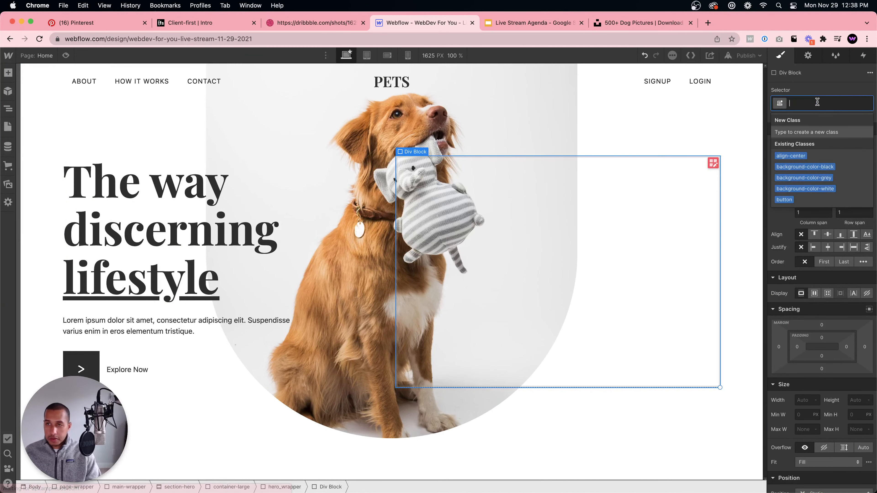
{"action": "type", "text": "menu-righ"}
{"action": "key", "text": "super+a"}
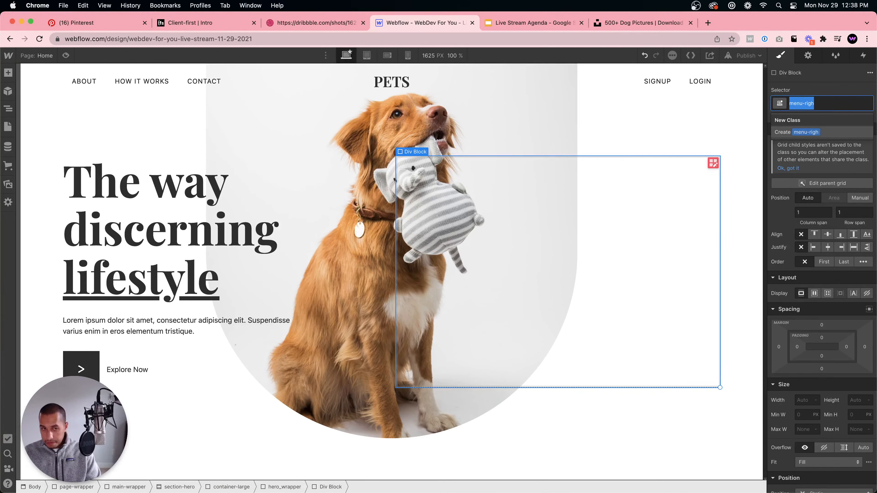
{"action": "left_click", "coordinate": [8, 108]}
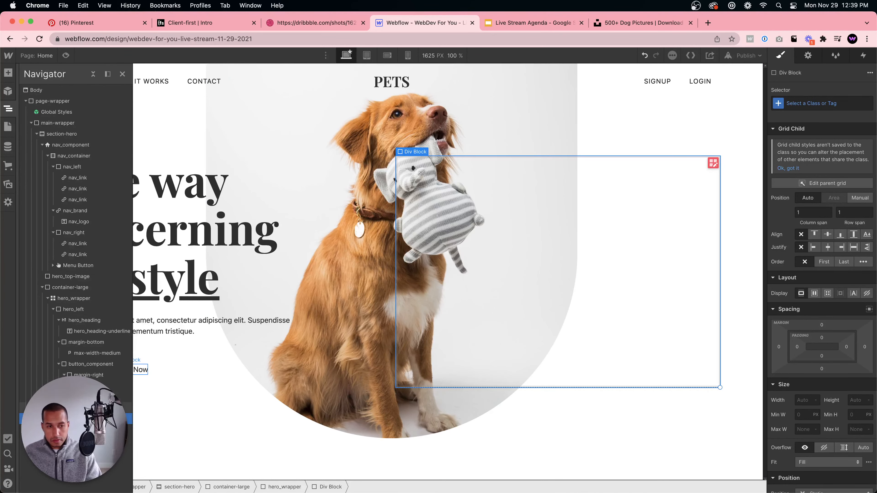
{"action": "left_click", "coordinate": [852, 101]}
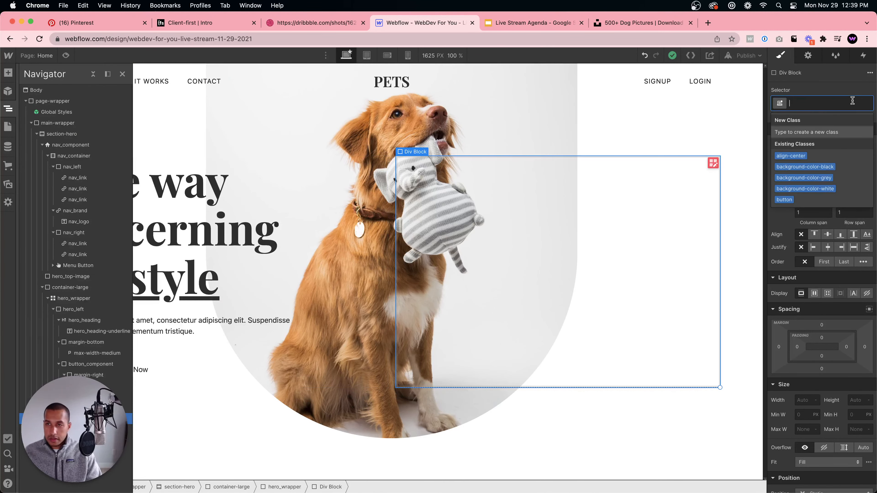
{"action": "type", "text": "hero_rig"}
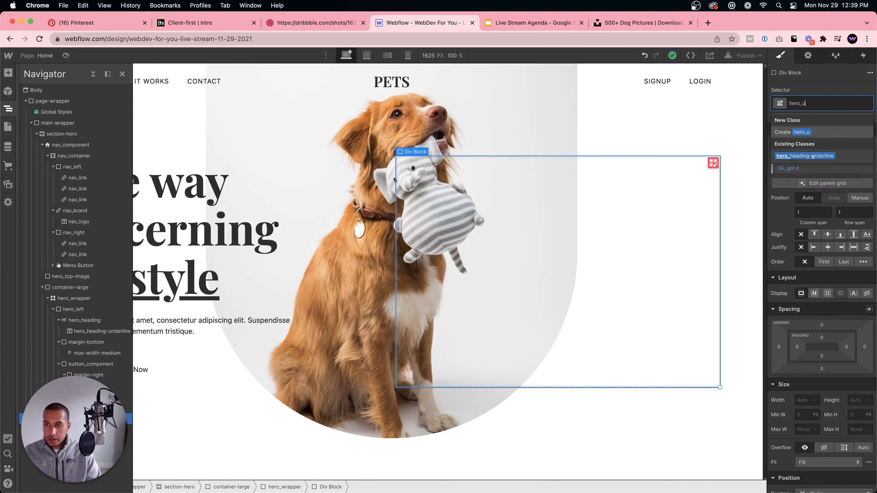
{"action": "type", "text": "ht"}
{"action": "key", "text": "Return"}
Make hero_right a flex container justified to the end, checking against the Dribbble reference.
{"action": "left_click", "coordinate": [717, 261]}
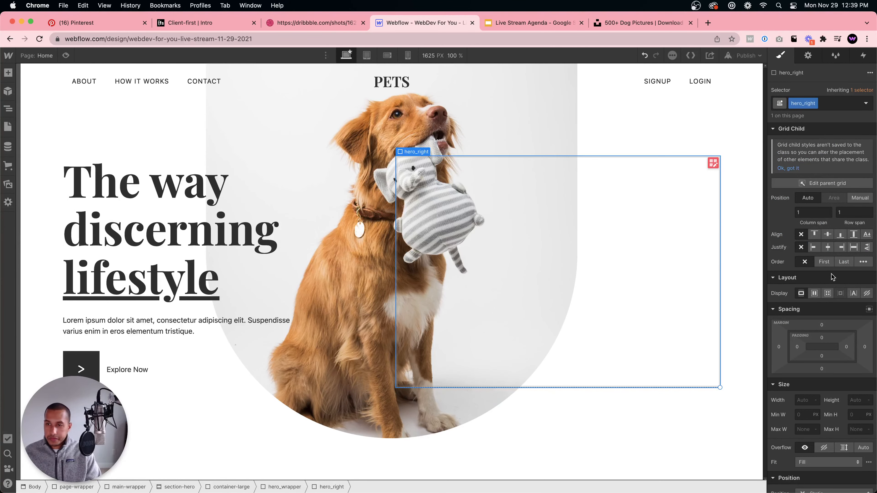
{"action": "left_click", "coordinate": [814, 293]}
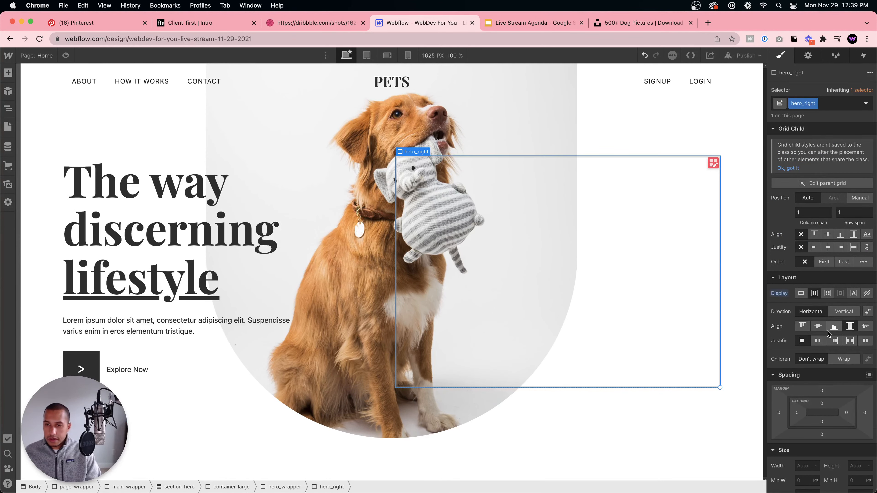
{"action": "left_click", "coordinate": [835, 340]}
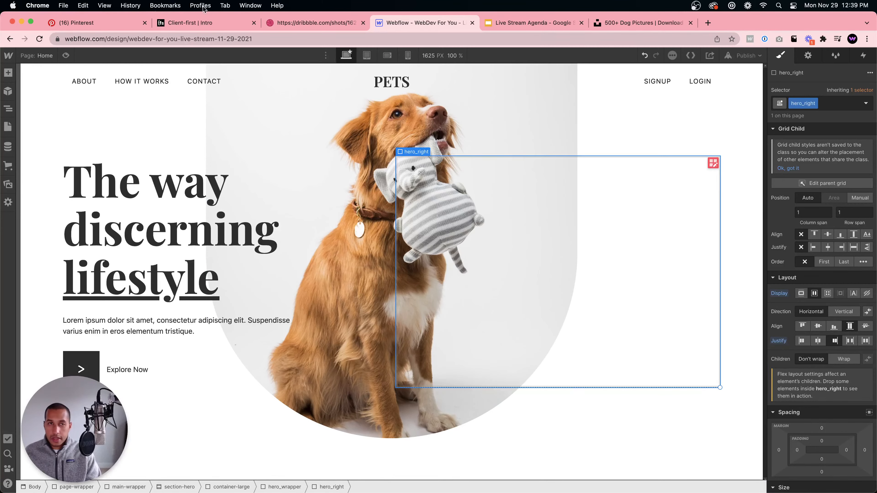
{"action": "left_click", "coordinate": [308, 23]}
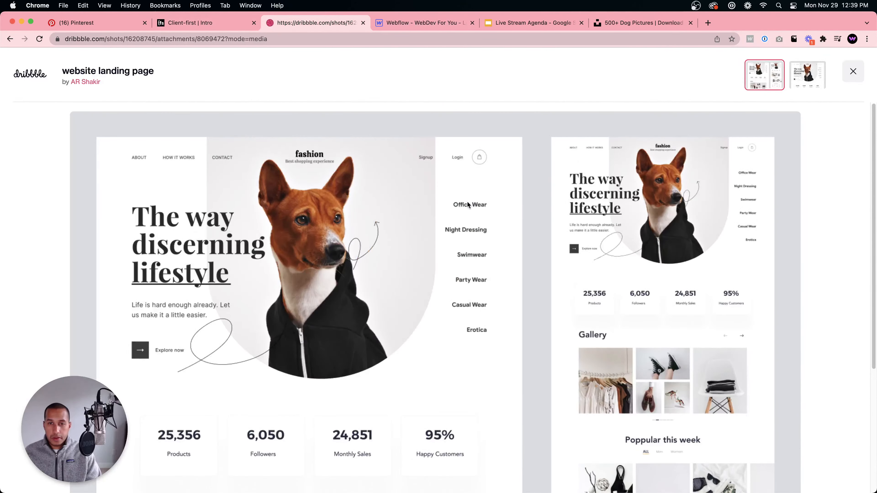
{"action": "left_click", "coordinate": [413, 23]}
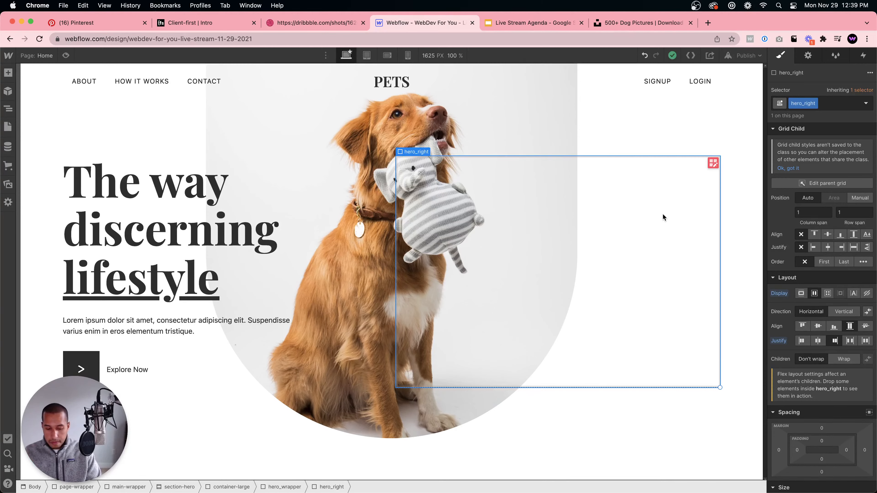
{"action": "key", "text": "super+e"}
Add a Flex Div Block with class hero_list-item-wrapper inside hero_right.
{"action": "type", "text": "div"}
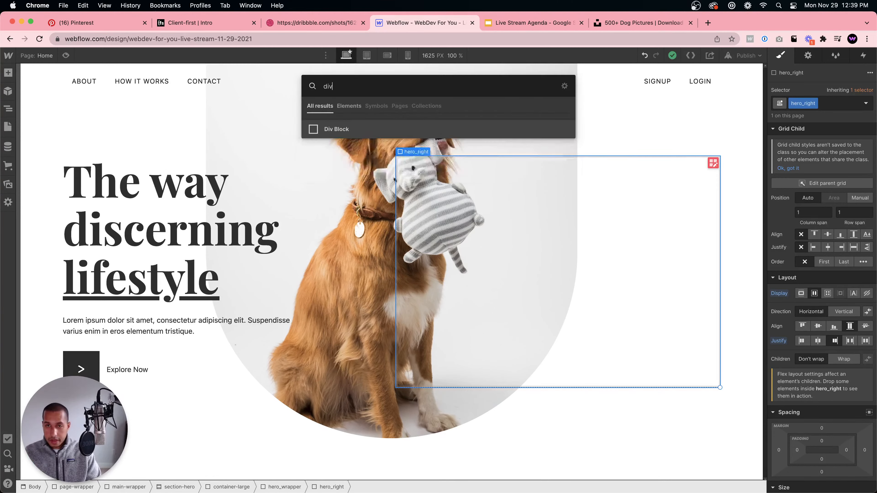
{"action": "key", "text": "Return"}
{"action": "left_click", "coordinate": [830, 103]}
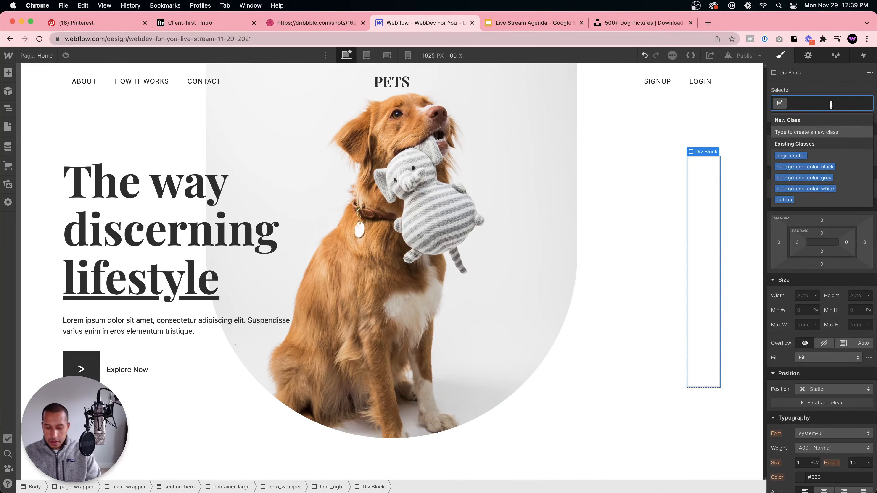
{"action": "type", "text": "hero_"}
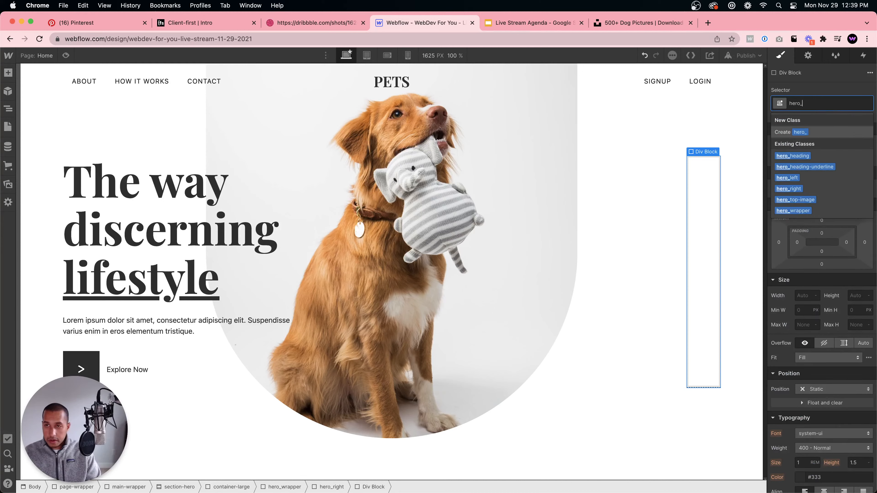
{"action": "type", "text": "list-item"}
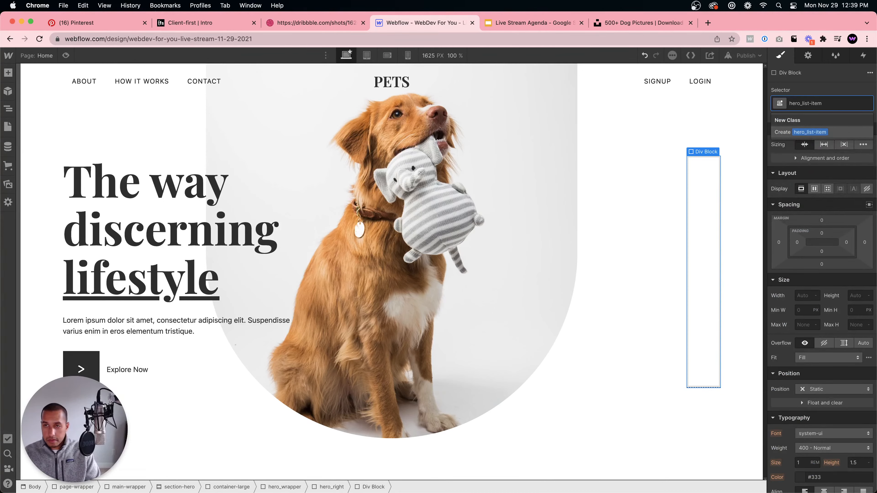
{"action": "type", "text": "-wrapper"}
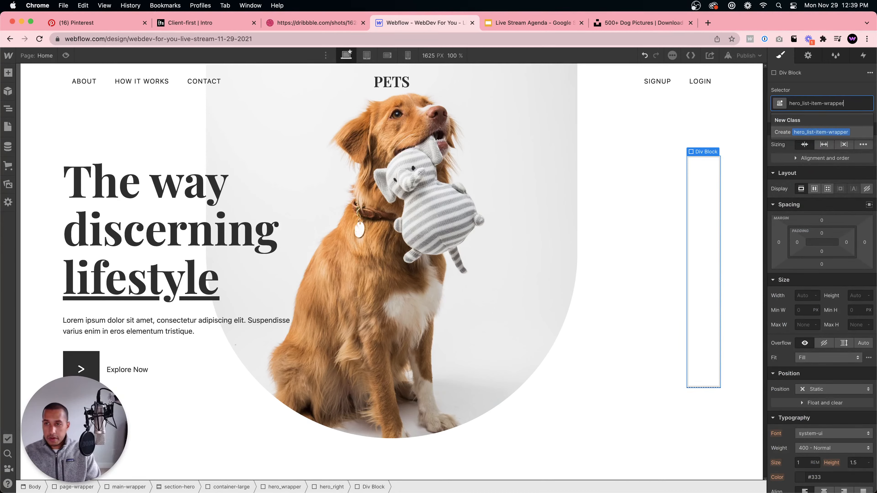
{"action": "key", "text": "Return"}
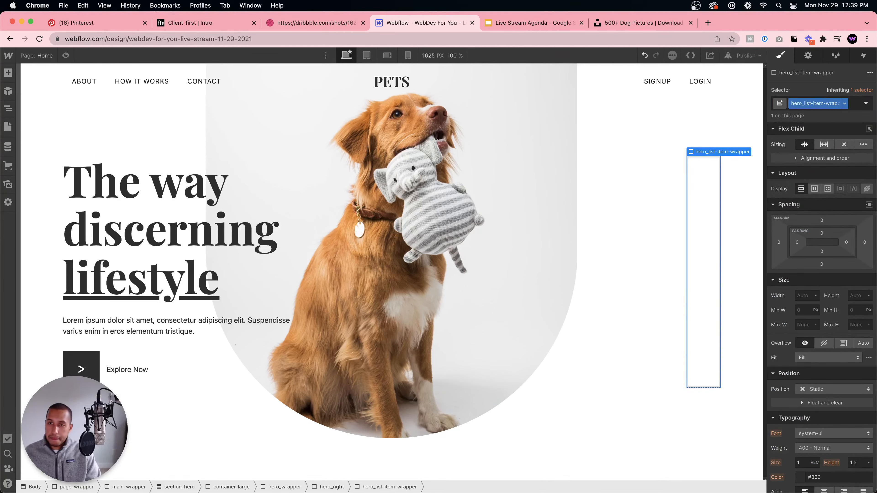
{"action": "left_click", "coordinate": [814, 189]}
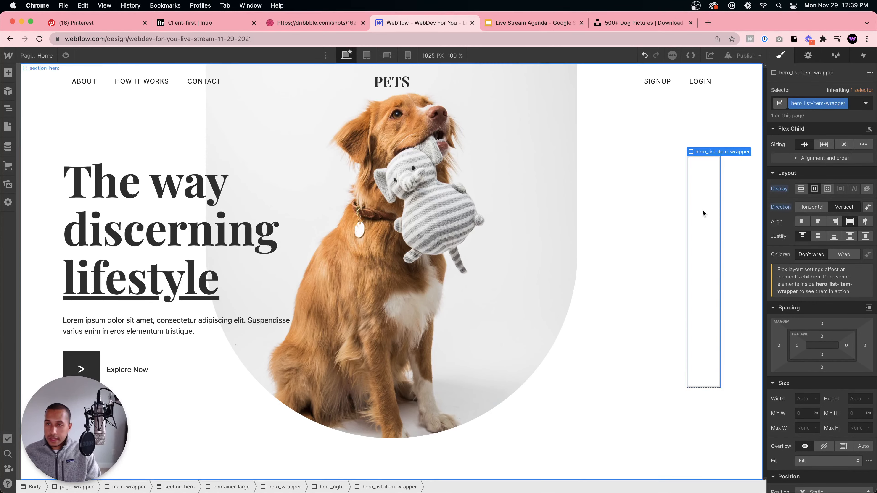
Search the element finder for a text element and check the Dribbble reference.
{"action": "key", "text": "super+e"}
{"action": "type", "text": "text"}
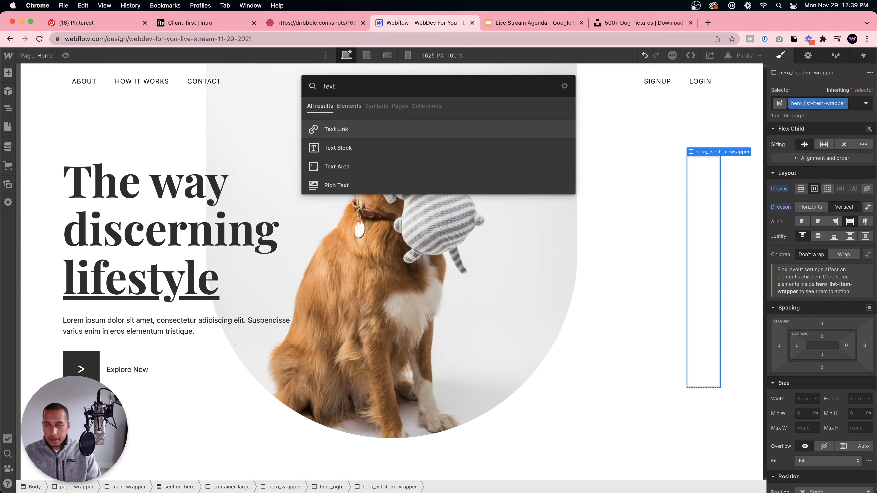
{"action": "key", "text": "BackSpace"}
{"action": "key", "text": "BackSpace"}
{"action": "key", "text": "BackSpace"}
{"action": "left_click", "coordinate": [313, 23]}
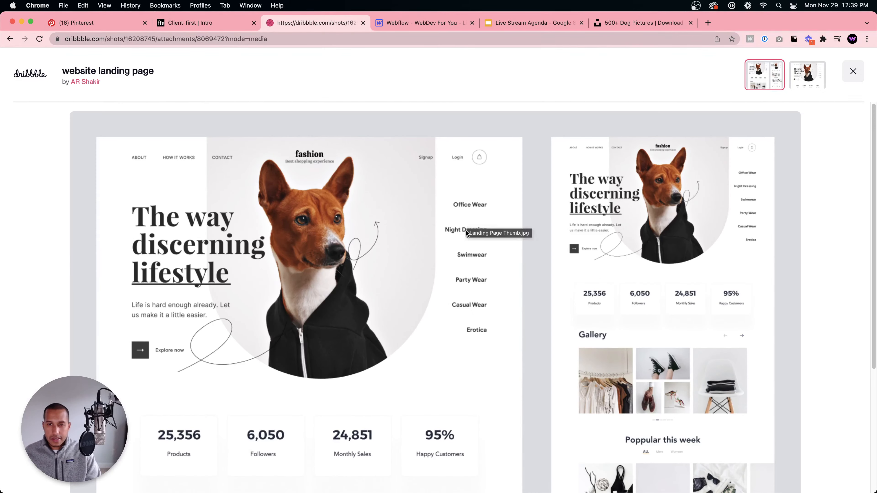
{"action": "left_click", "coordinate": [380, 21]}
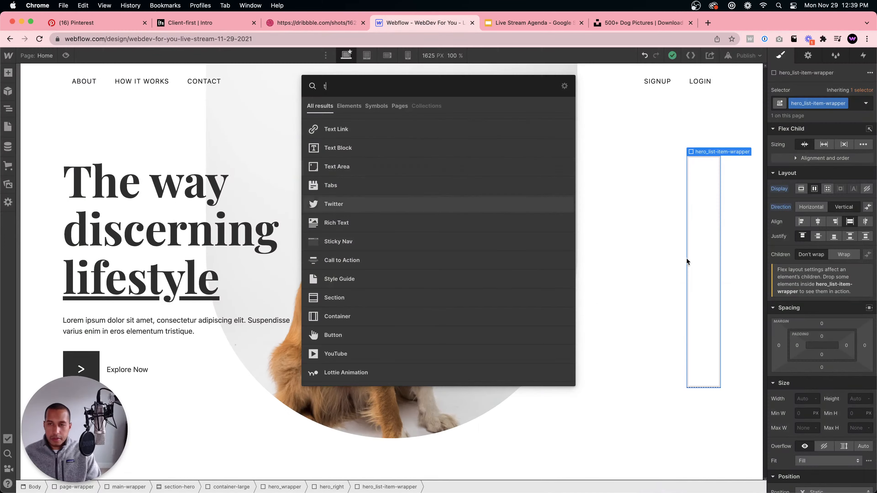
{"action": "key", "text": "Escape"}
Insert a Link Block into the wrapper with class hero_list-item-link-block.
{"action": "key", "text": "super+e"}
{"action": "type", "text": "link bloc"}
{"action": "key", "text": "Return"}
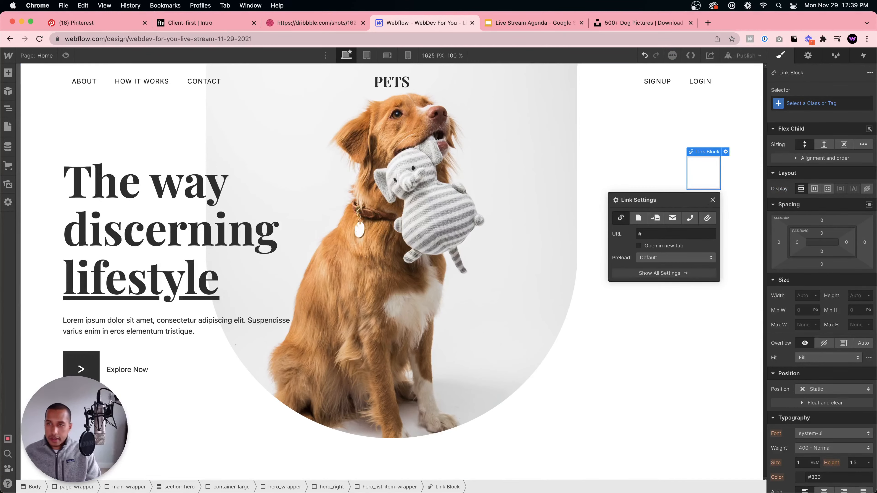
{"action": "left_click", "coordinate": [846, 105]}
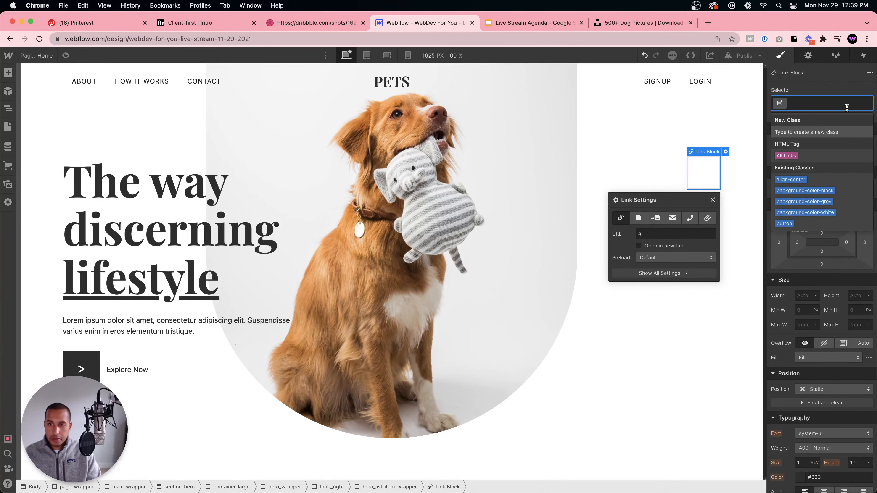
{"action": "left_click", "coordinate": [706, 166]}
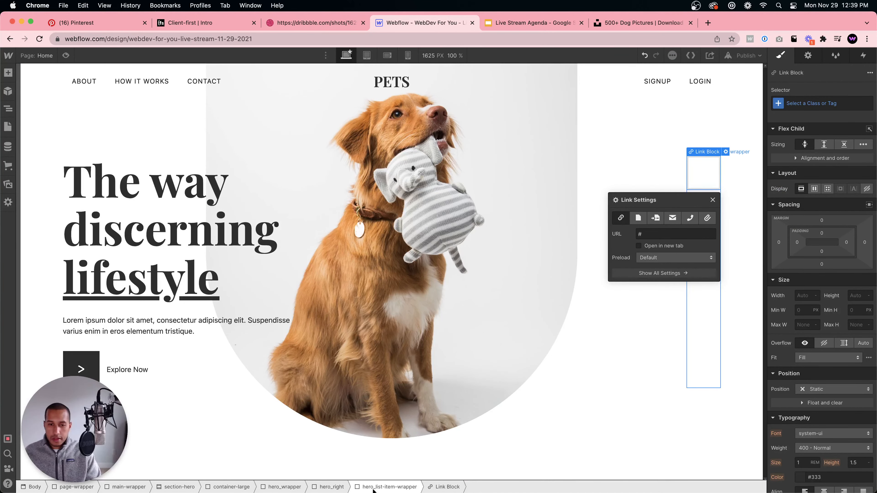
{"action": "key", "text": "Escape"}
{"action": "left_click", "coordinate": [800, 105]}
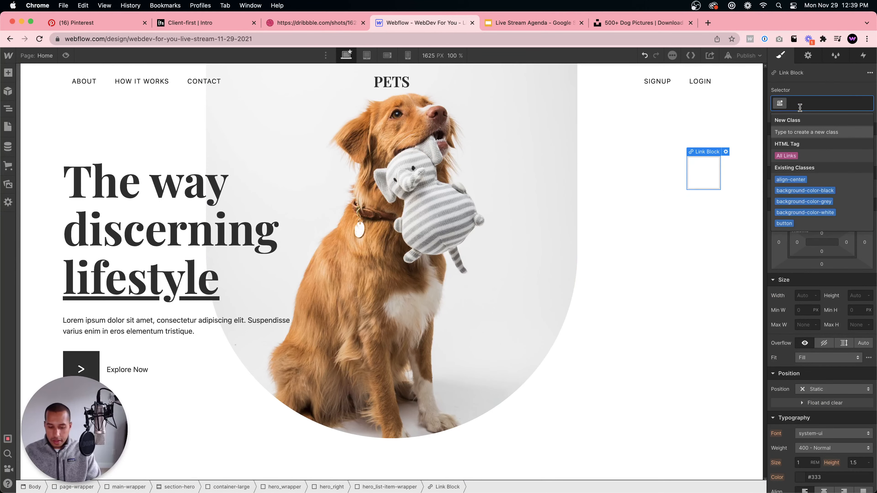
{"action": "type", "text": "hero_li"}
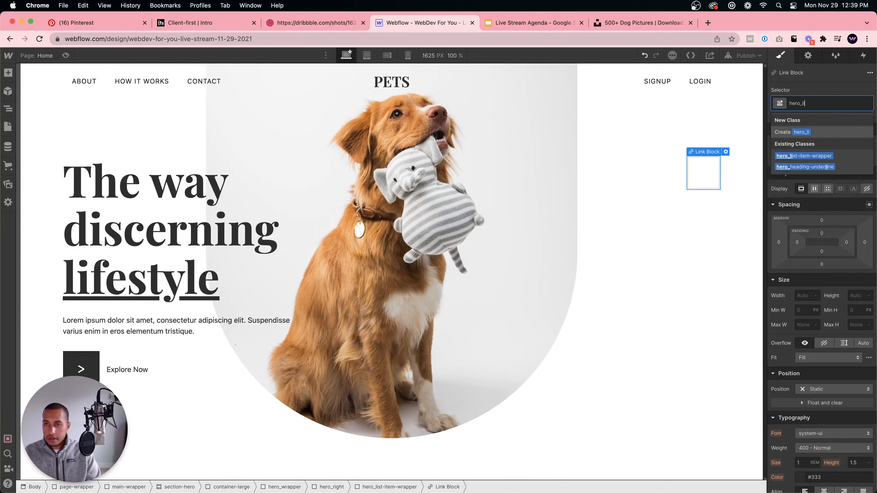
{"action": "type", "text": "st-t"}
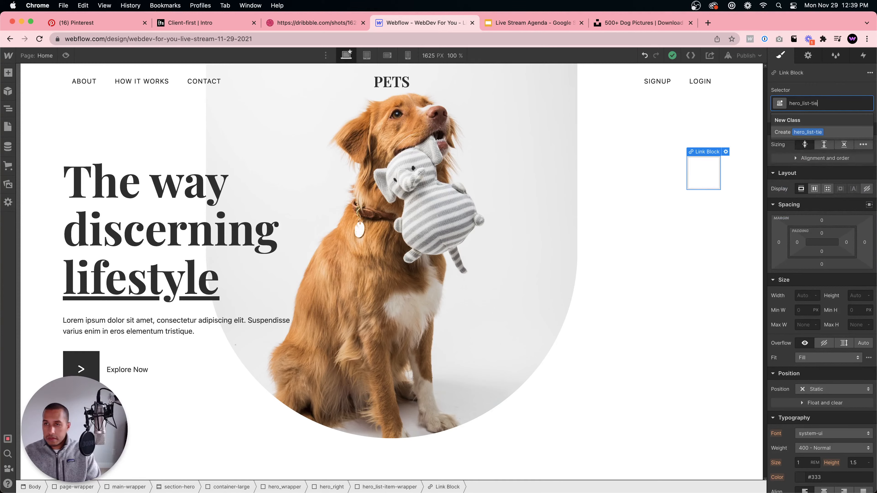
{"action": "key", "text": "BackSpace"}
{"action": "type", "text": "item-link-block"}
{"action": "key", "text": "Return"}
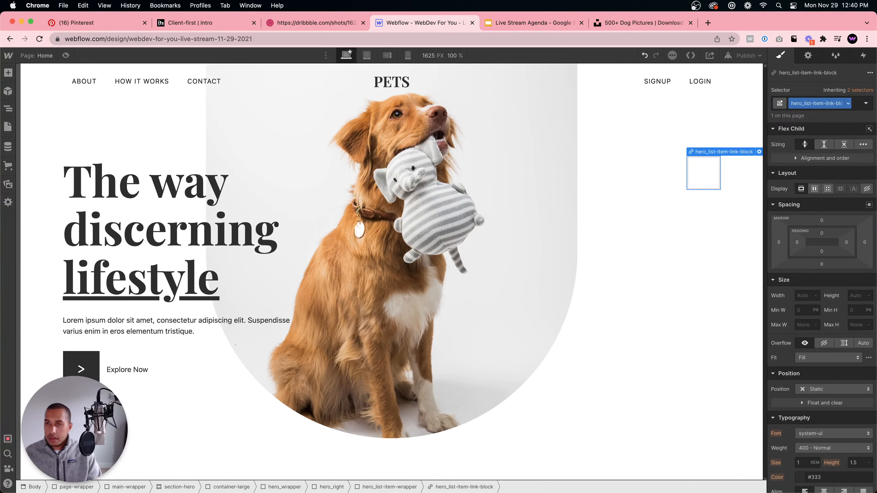
Rename the classes to list-item_wrapper and list-item_link-block.
{"action": "left_click", "coordinate": [632, 208]}
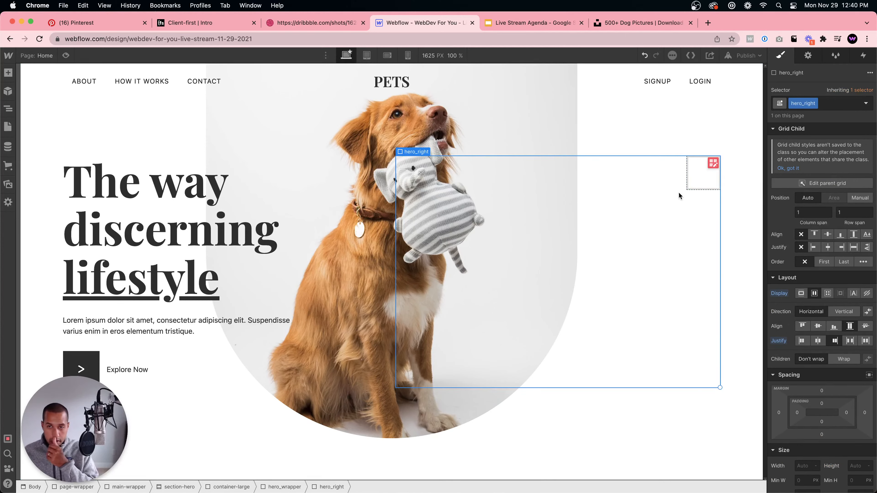
{"action": "left_click", "coordinate": [692, 200]}
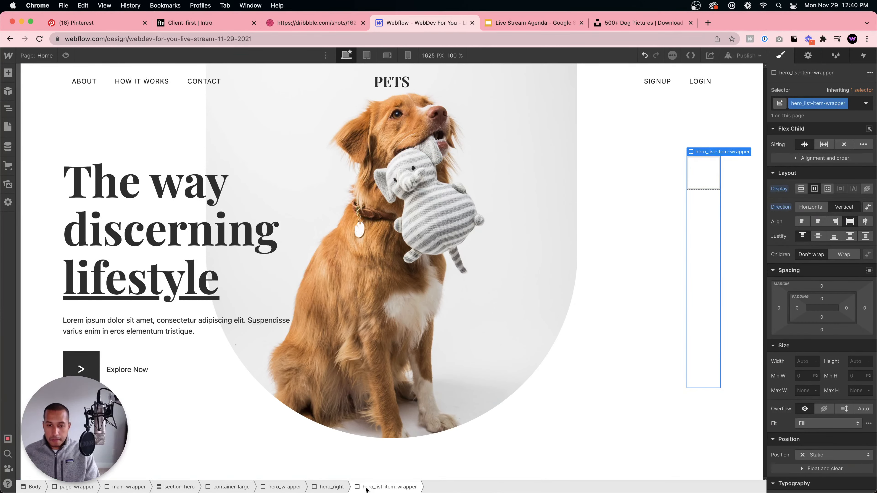
{"action": "double_click", "coordinate": [841, 103]}
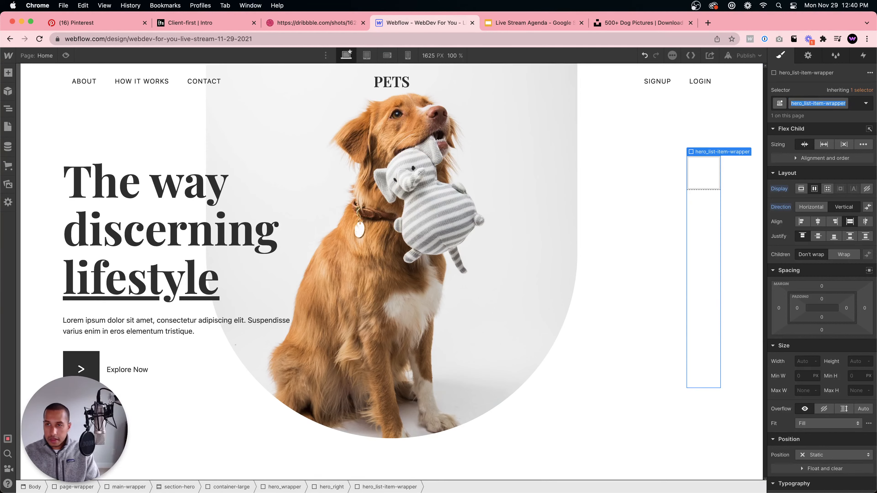
{"action": "type", "text": "list-item_wrapper"}
{"action": "key", "text": "Return"}
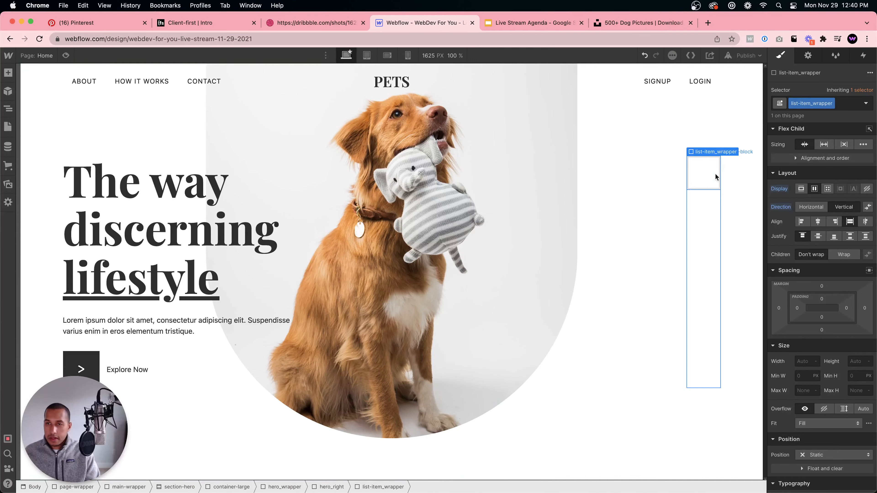
{"action": "left_click", "coordinate": [708, 176]}
{"action": "double_click", "coordinate": [833, 103]}
{"action": "type", "text": "list-item"}
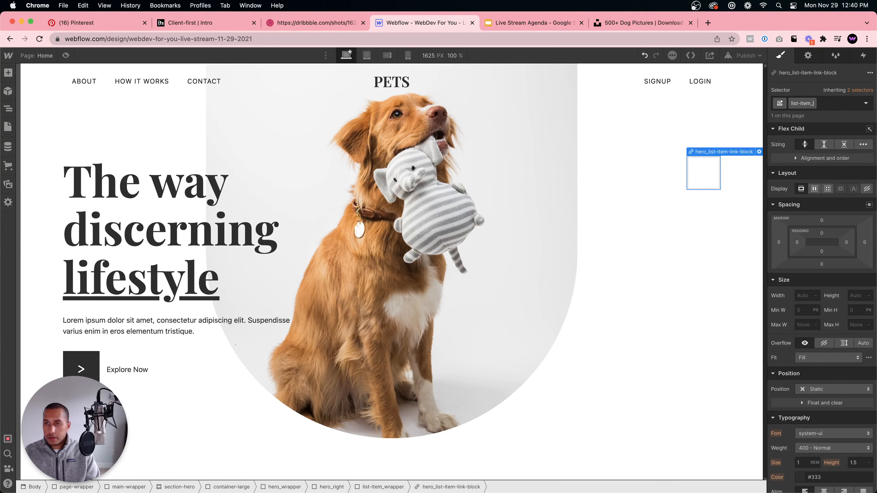
{"action": "type", "text": "_link-block"}
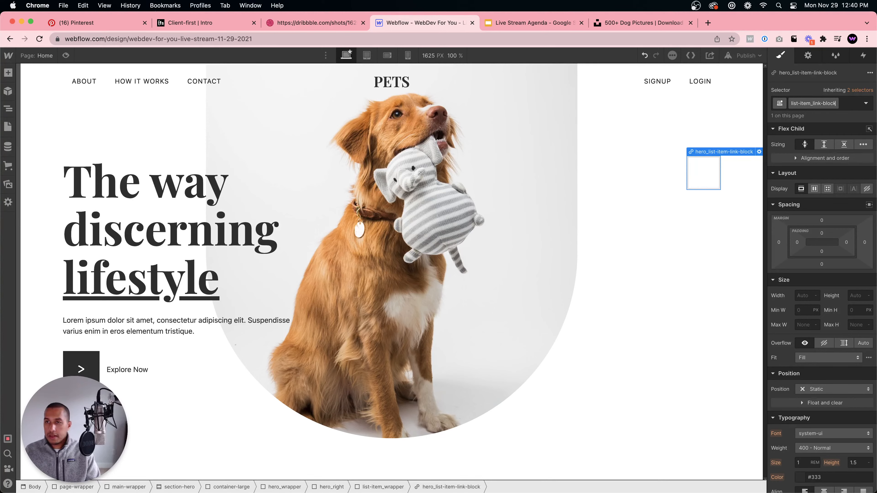
{"action": "key", "text": "Return"}
Insert a Text Block into the list-item_link-block.
{"action": "key", "text": "super+k"}
{"action": "type", "text": "text block"}
{"action": "key", "text": "Return"}
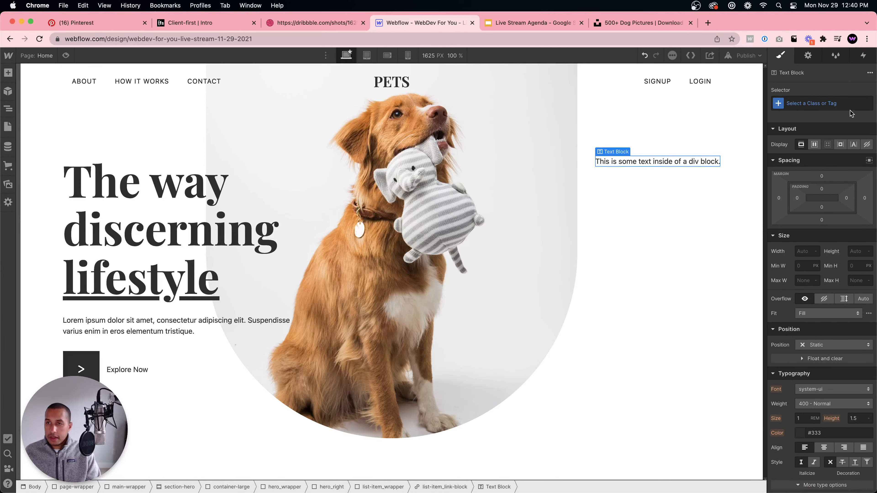
Give the Text Block the list-item_text class and change its text to 'Office Wear'.
{"action": "left_click", "coordinate": [829, 104]}
{"action": "type", "text": "list-item"}
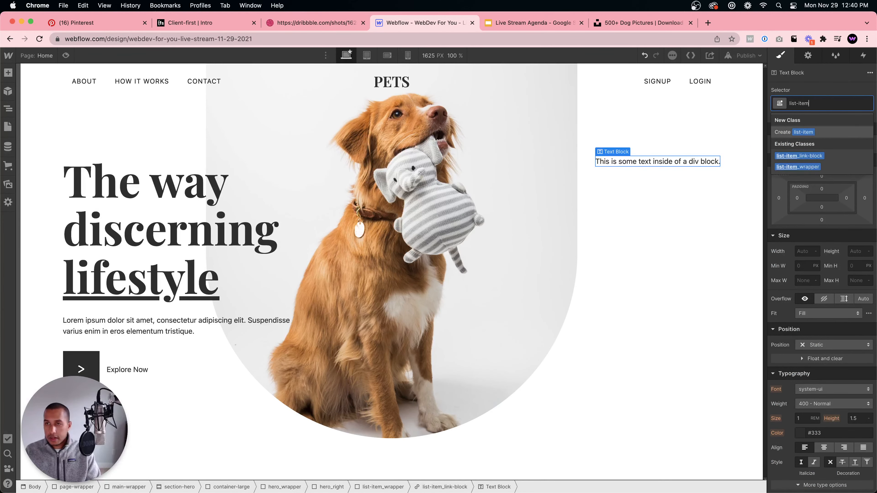
{"action": "type", "text": "_text"}
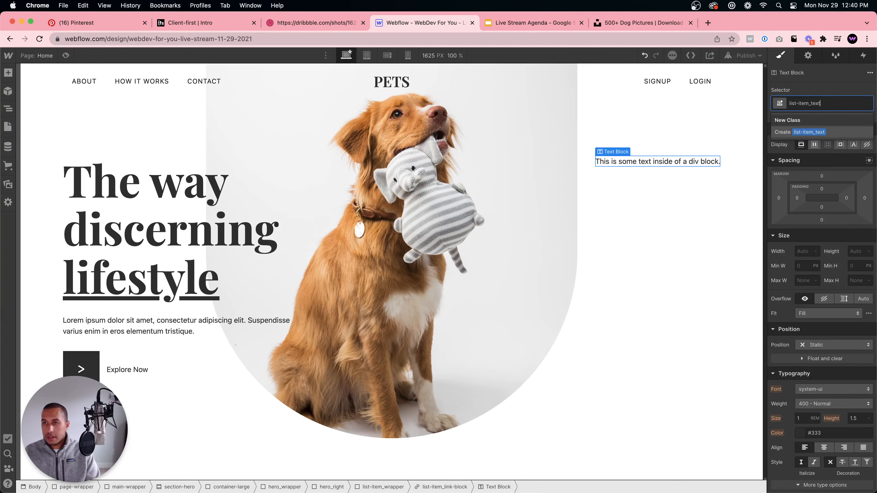
{"action": "key", "text": "Return"}
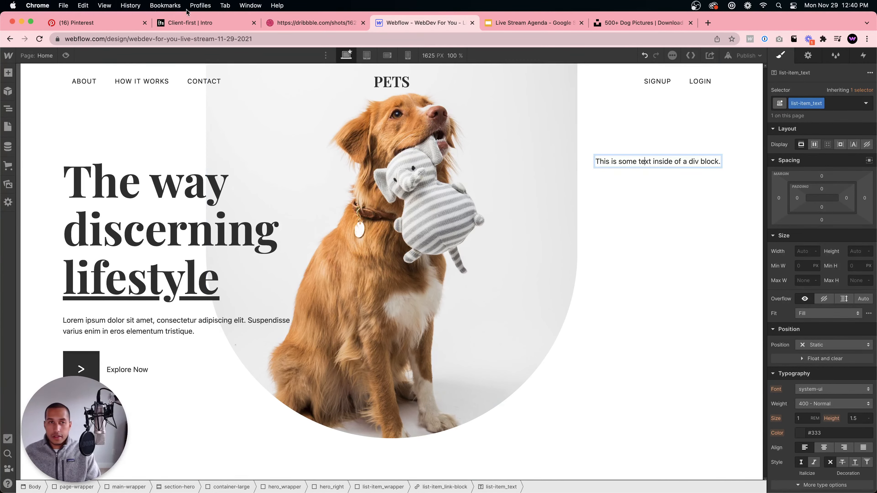
{"action": "left_click", "coordinate": [201, 23]}
{"action": "left_click", "coordinate": [323, 24]}
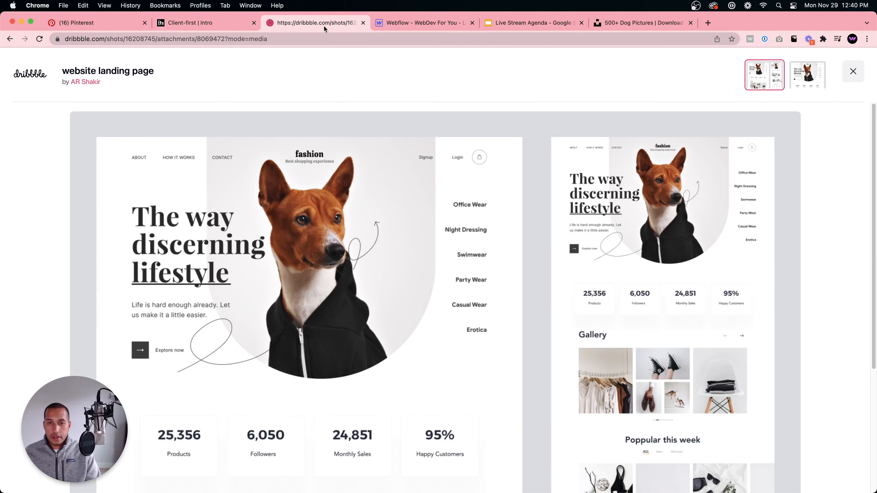
{"action": "left_click", "coordinate": [425, 23]}
{"action": "double_click", "coordinate": [656, 162]}
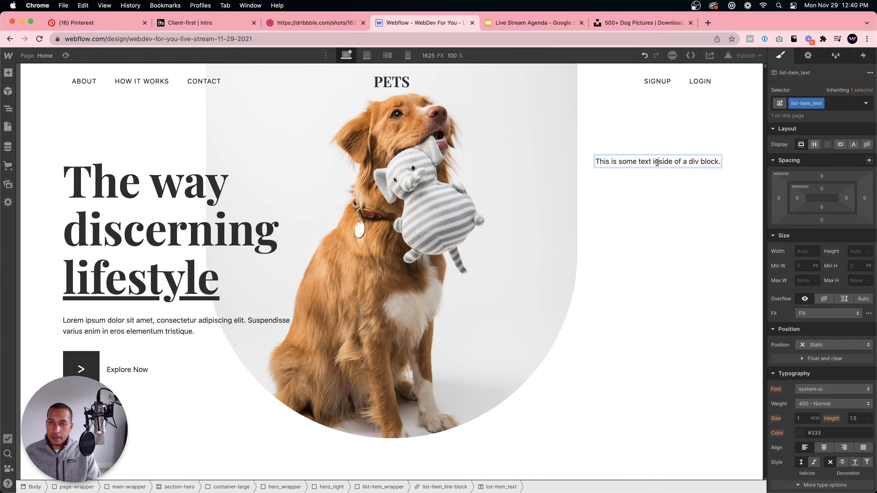
{"action": "type", "text": "Office Wear"}
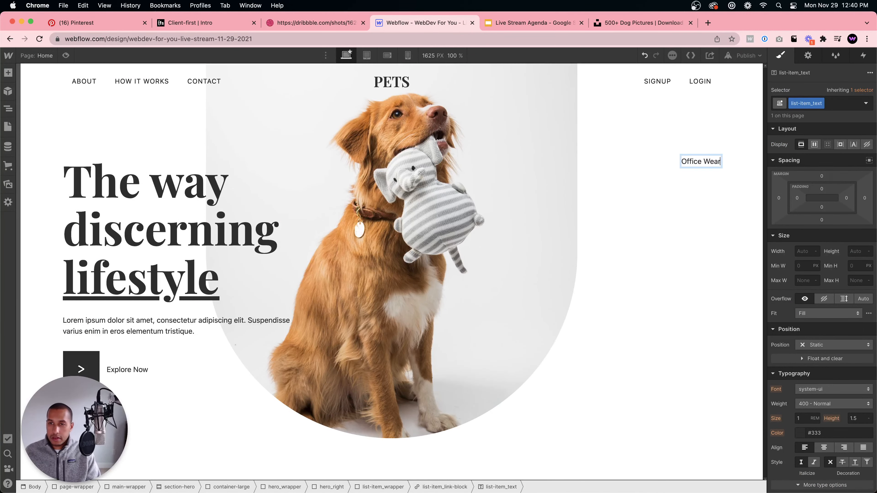
{"action": "key", "text": "Escape"}
Duplicate the Office Wear item and rename copies to 'Swimwear' and 'Casual Wear'.
{"action": "key", "text": "super+c"}
{"action": "key", "text": "super+v"}
{"action": "key", "text": "super+v"}
{"action": "key", "text": "super+v"}
{"action": "key", "text": "super+v"}
{"action": "key", "text": "super+v"}
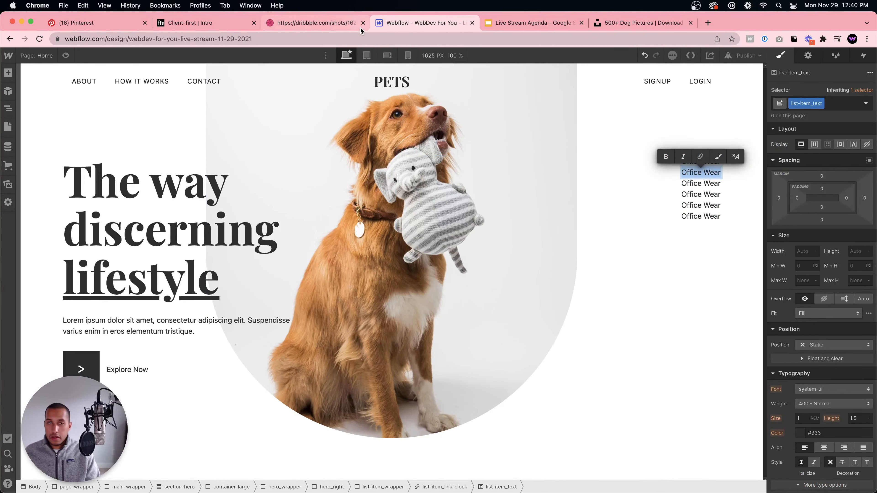
{"action": "left_click", "coordinate": [355, 23]}
{"action": "left_click", "coordinate": [419, 22]}
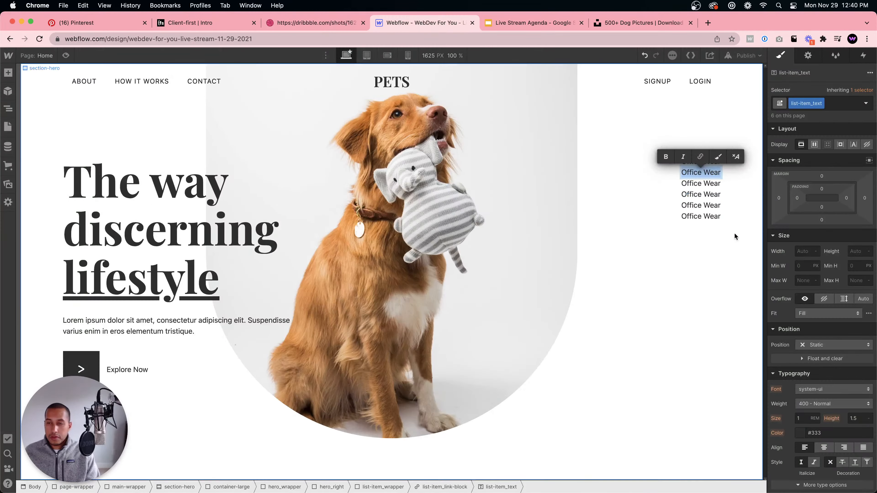
{"action": "key", "text": "Return"}
{"action": "type", "text": "Swimwear"}
{"action": "double_click", "coordinate": [701, 183]}
{"action": "type", "text": "Casula"}
{"action": "key", "text": "BackSpace"}
{"action": "key", "text": "BackSpace"}
{"action": "type", "text": "al Wear"}
Rename the fourth item to 'Party Wear' and delete the surplus Office Wear copies.
{"action": "left_click", "coordinate": [328, 23]}
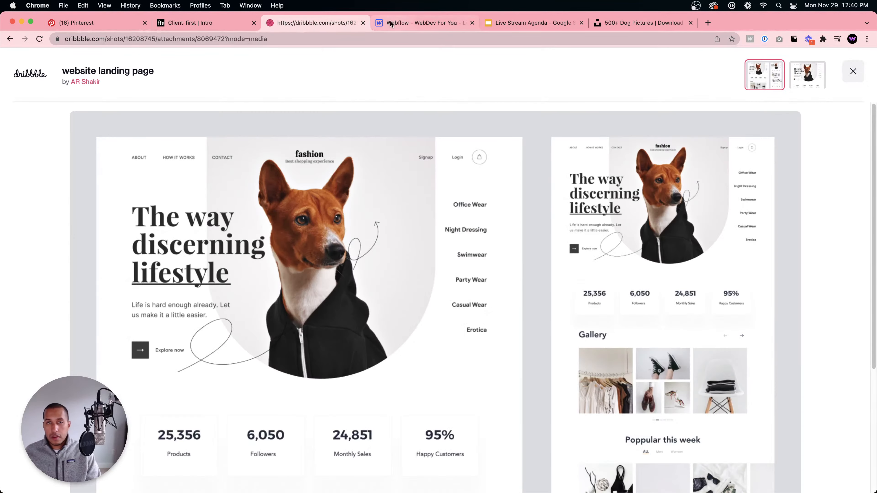
{"action": "left_click", "coordinate": [407, 23]}
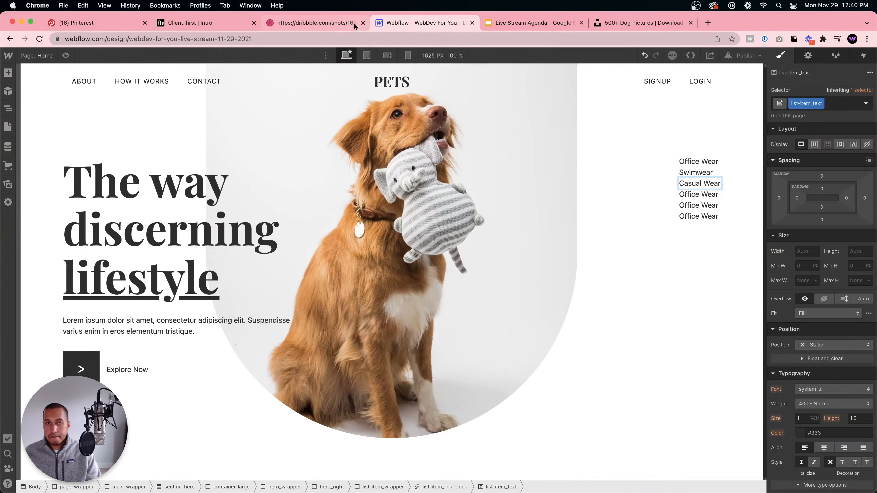
{"action": "left_click", "coordinate": [323, 23]}
{"action": "left_click", "coordinate": [397, 23]}
{"action": "double_click", "coordinate": [686, 195]}
{"action": "triple_click", "coordinate": [686, 195]}
{"action": "type", "text": "Party Wear"}
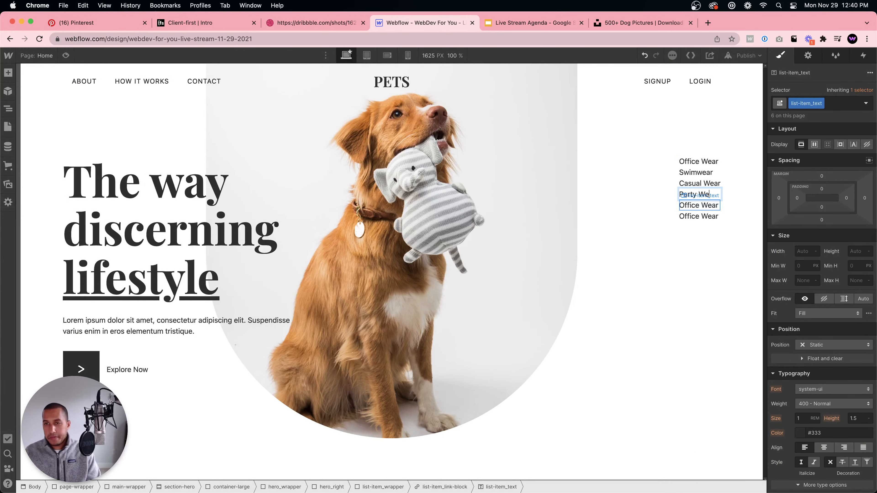
{"action": "left_click", "coordinate": [310, 24]}
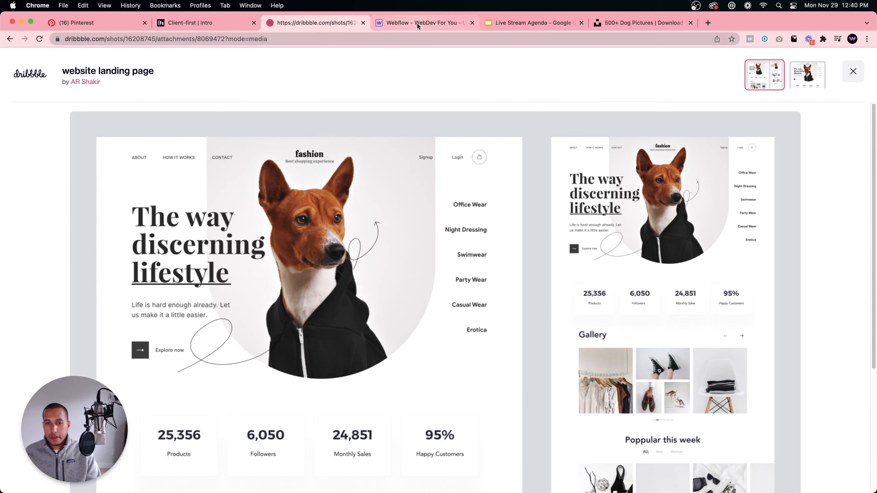
{"action": "left_click", "coordinate": [417, 23]}
{"action": "left_click", "coordinate": [703, 217]}
{"action": "key", "text": "Delete"}
{"action": "key", "text": "Delete"}
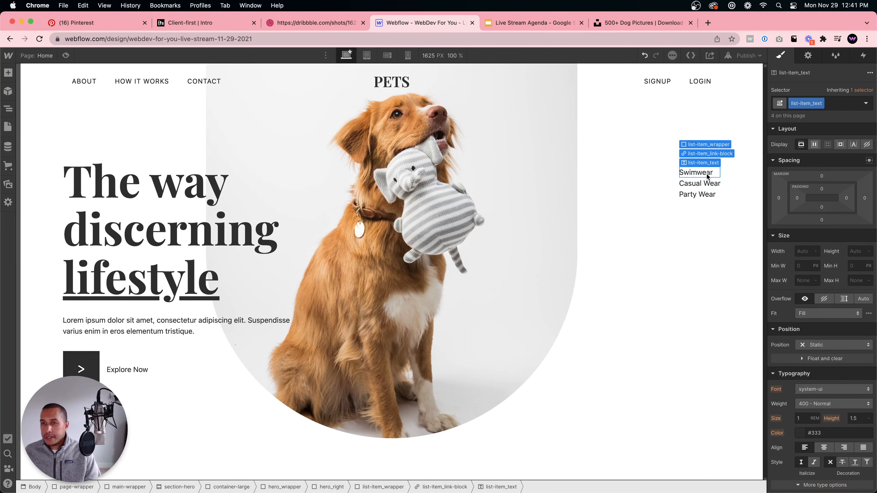
{"action": "left_click", "coordinate": [736, 152]}
{"action": "left_click", "coordinate": [697, 162]}
{"action": "left_click", "coordinate": [838, 101]}
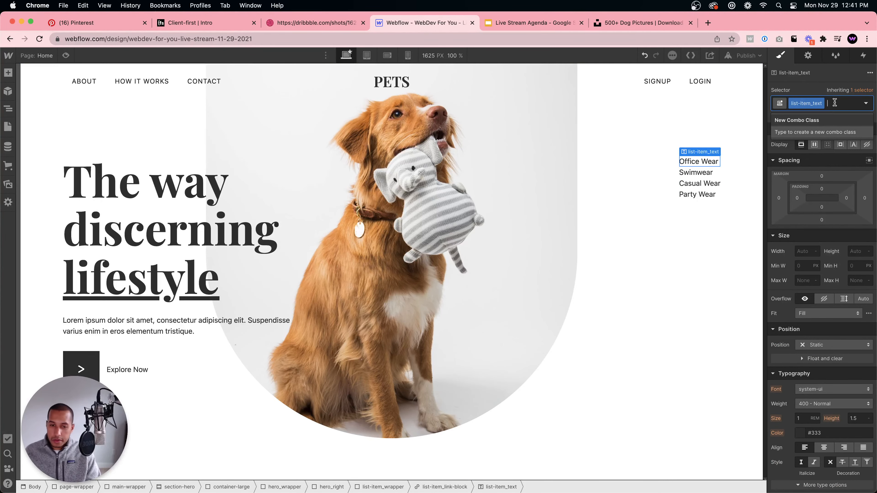
{"action": "left_click", "coordinate": [717, 226]}
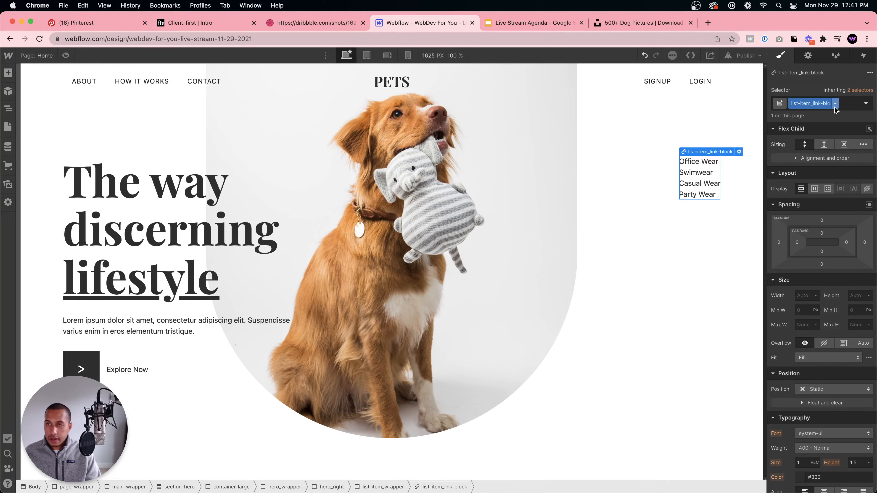
{"action": "left_click", "coordinate": [843, 101]}
{"action": "type", "text": "margin-bottom"}
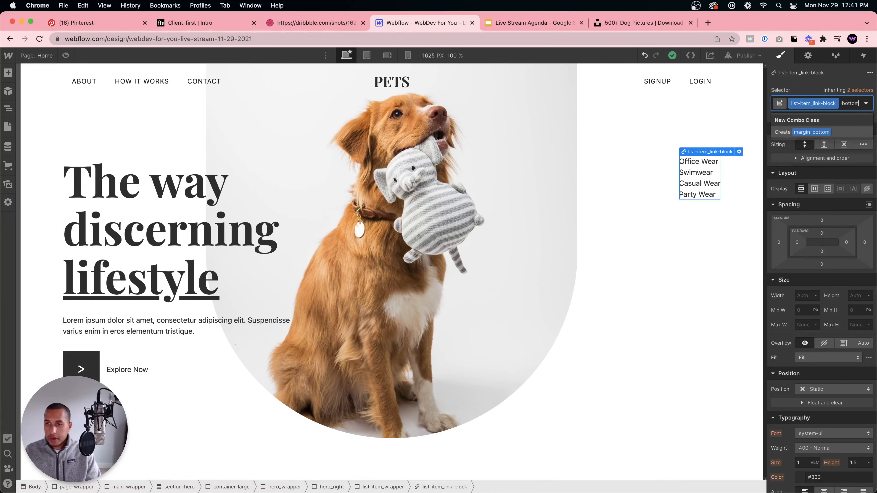
{"action": "key", "text": "Return"}
{"action": "type", "text": "margin-m"}
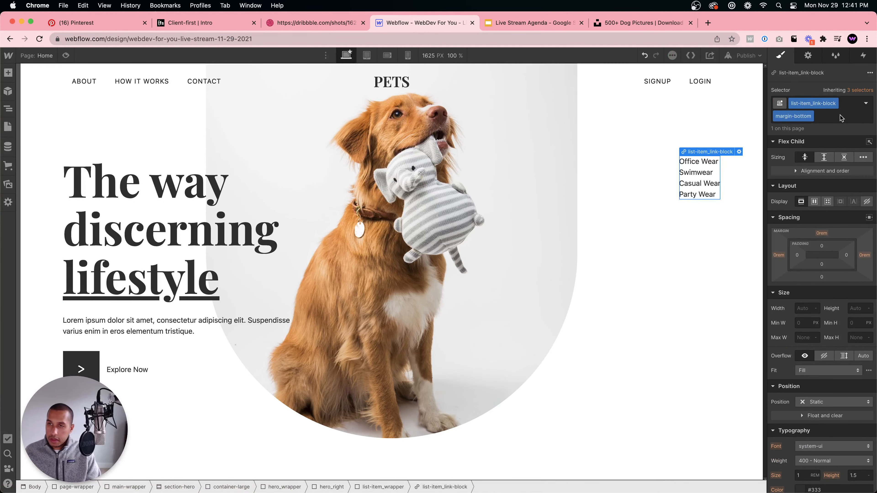
{"action": "type", "text": "ediu"}
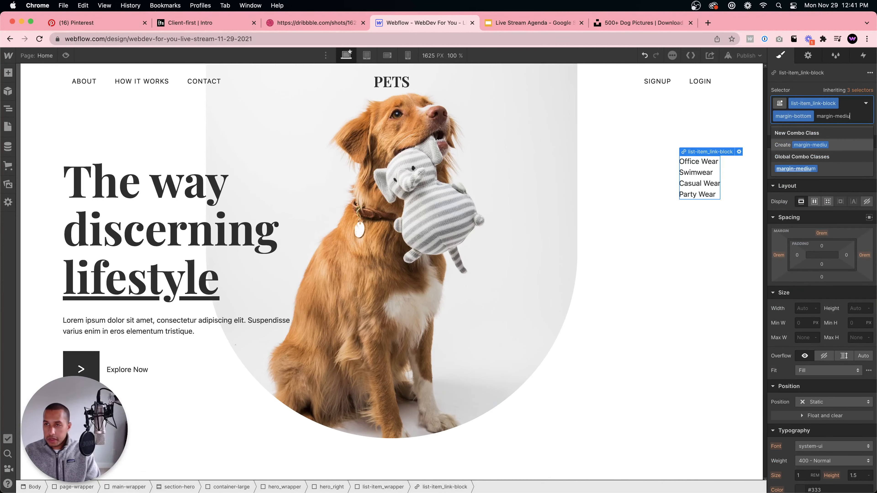
{"action": "key", "text": "Return"}
{"action": "left_click", "coordinate": [812, 129]}
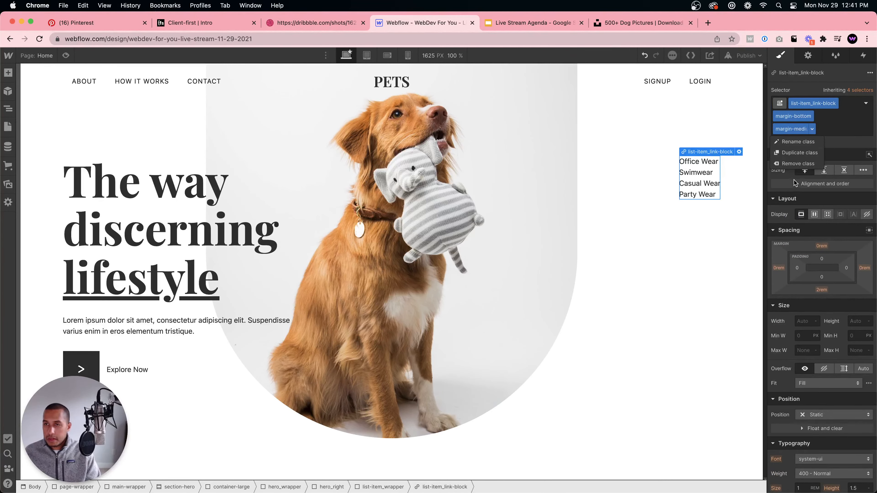
{"action": "left_click", "coordinate": [793, 164]}
{"action": "left_click", "coordinate": [810, 117]}
{"action": "left_click", "coordinate": [798, 150]}
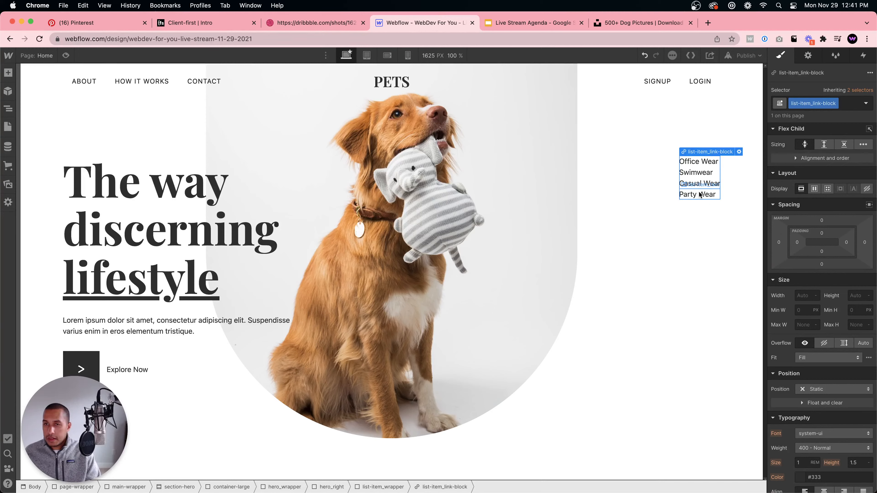
{"action": "left_click", "coordinate": [706, 172]}
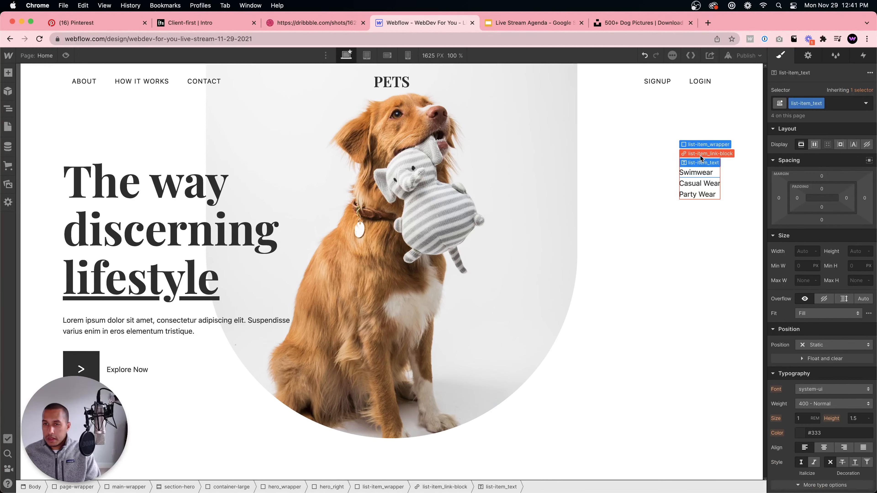
{"action": "left_click", "coordinate": [700, 154]}
{"action": "left_click", "coordinate": [698, 161]}
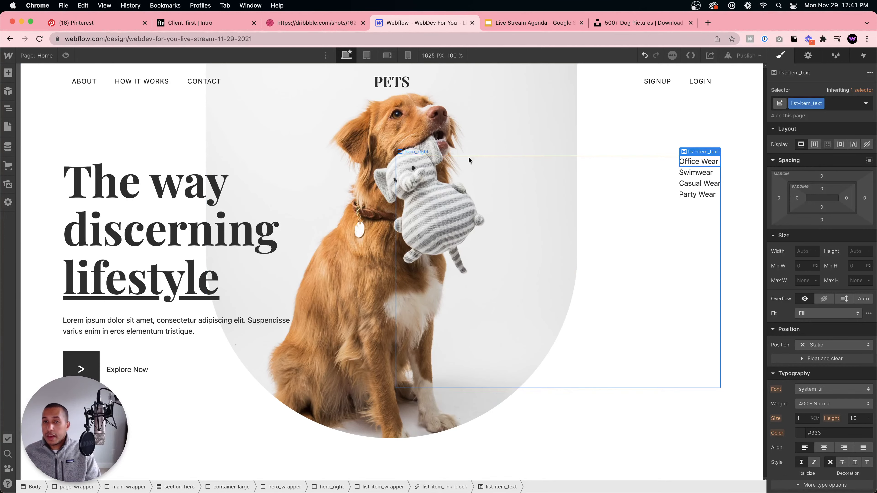
Select list-item_wrapper in the Navigator and insert a Div Block beside the Office Wear link block.
{"action": "left_click", "coordinate": [8, 108]}
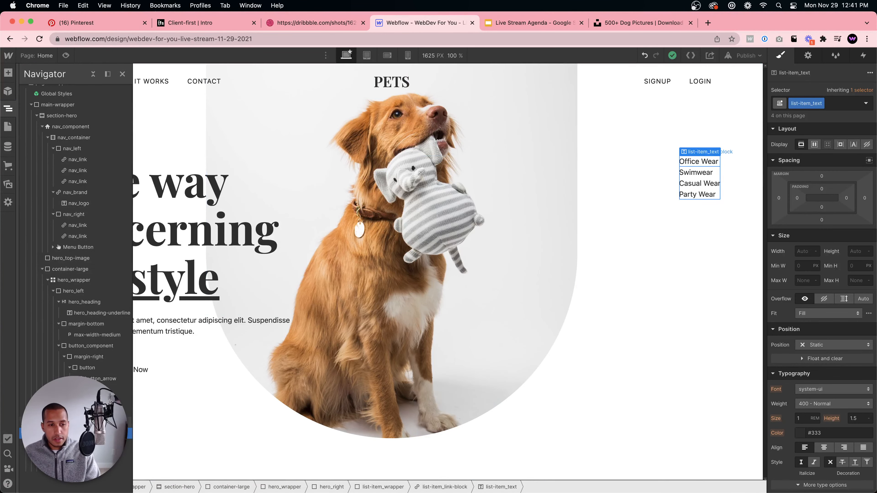
{"action": "key", "text": "super+Up"}
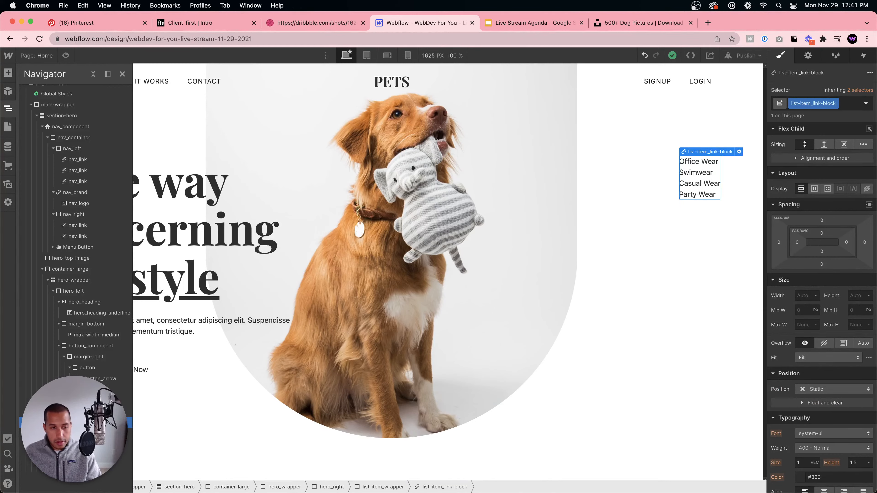
{"action": "key", "text": "super+Down"}
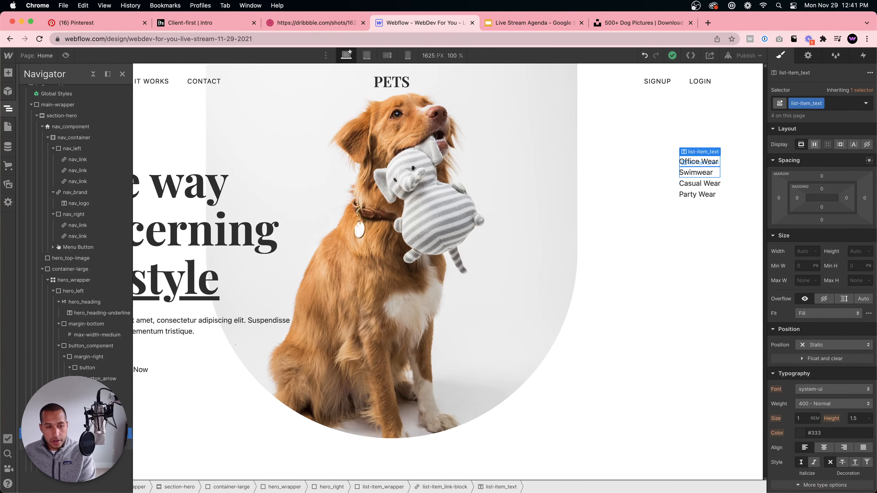
{"action": "key", "text": "super+Up"}
{"action": "key", "text": "super+Up"}
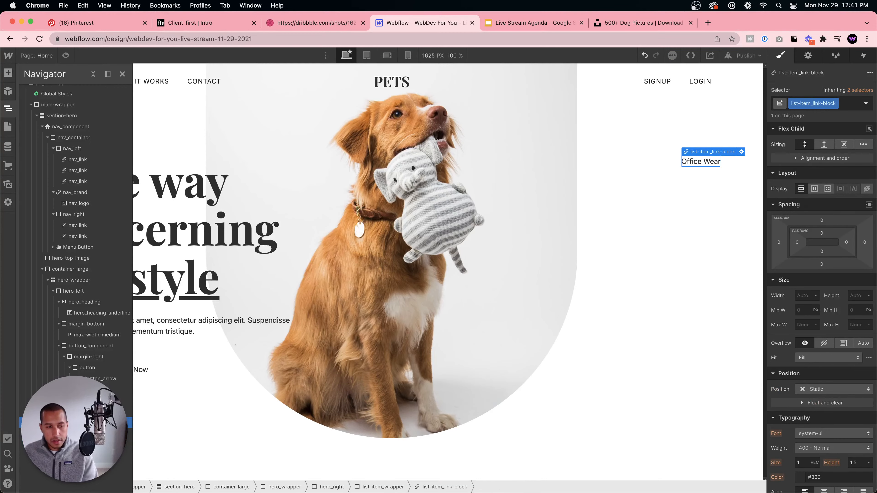
{"action": "key", "text": "super+e"}
{"action": "type", "text": "div"}
{"action": "key", "text": "Return"}
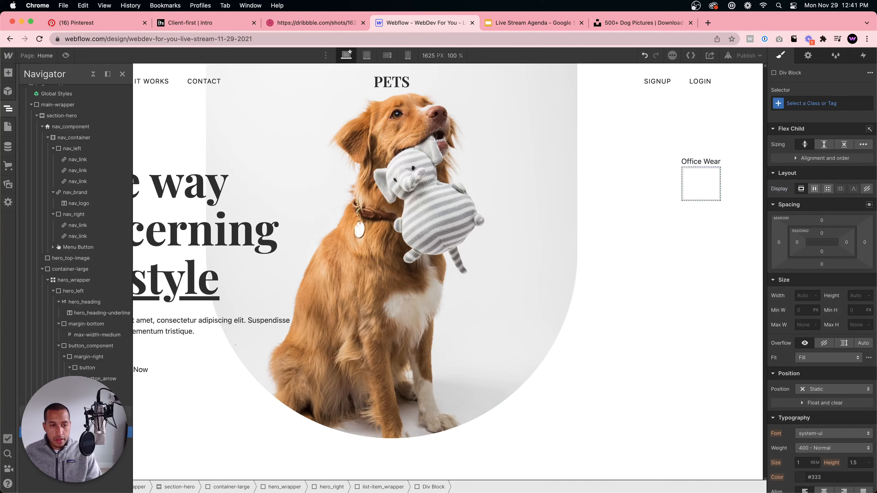
{"action": "left_click", "coordinate": [817, 103]}
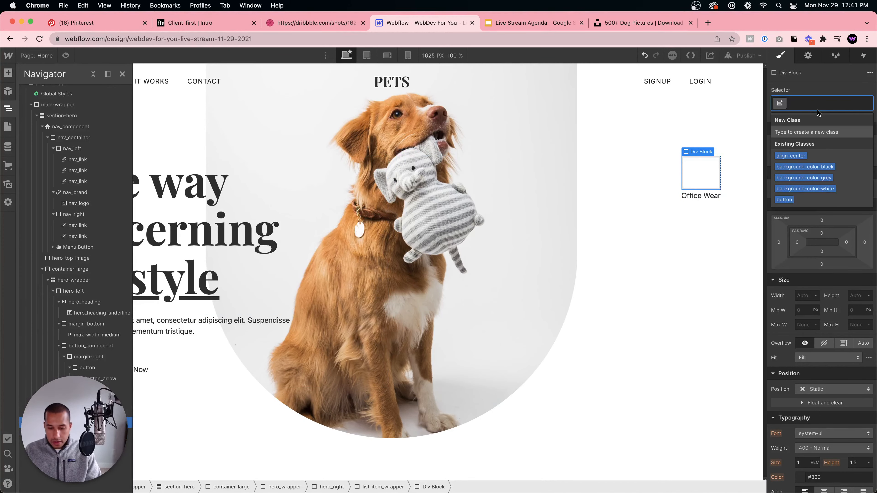
{"action": "left_click", "coordinate": [76, 432]}
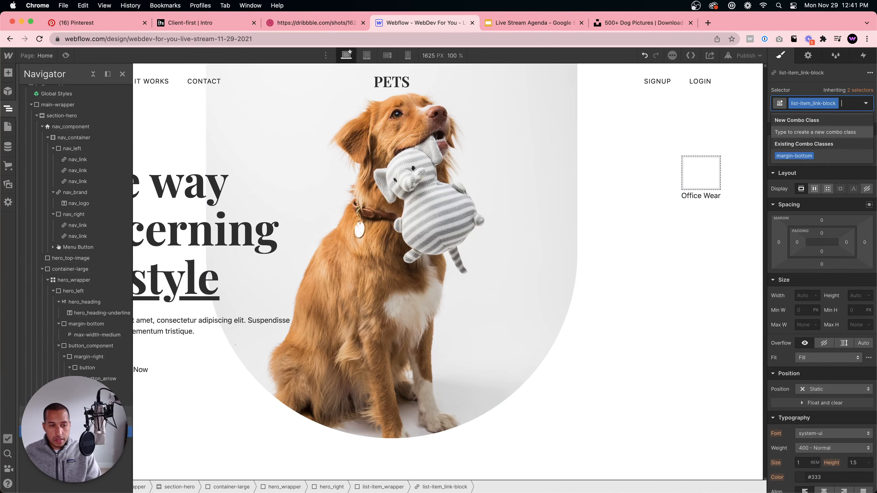
{"action": "left_click", "coordinate": [817, 104]}
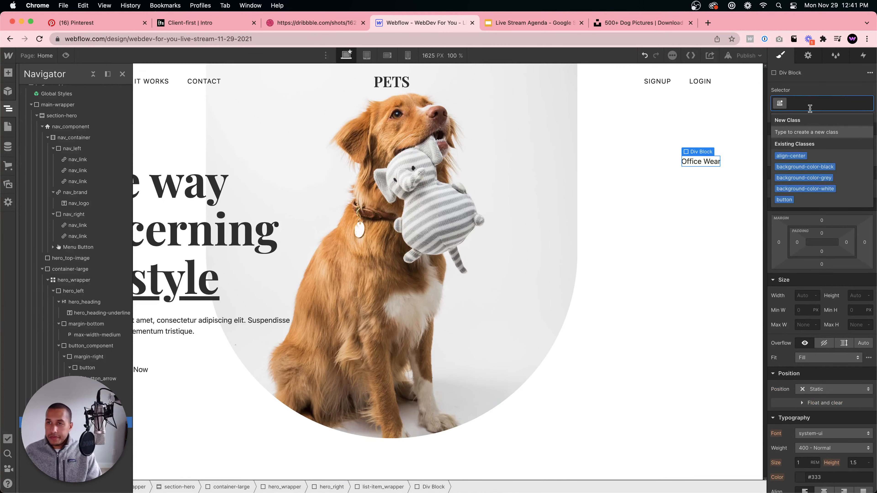
Give the Office Wear wrapper div the margin-bottom class with a margin-medium combo class.
{"action": "type", "text": "margin-bottom"}
{"action": "key", "text": "Return"}
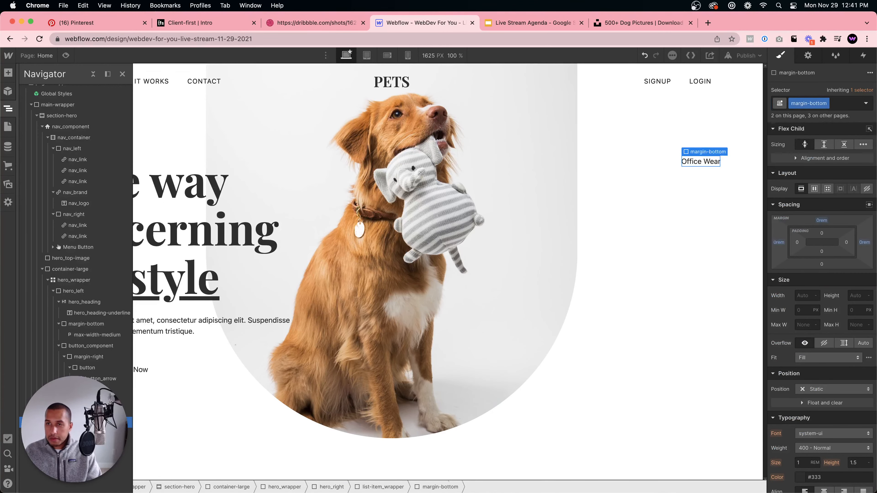
{"action": "left_click", "coordinate": [846, 104]}
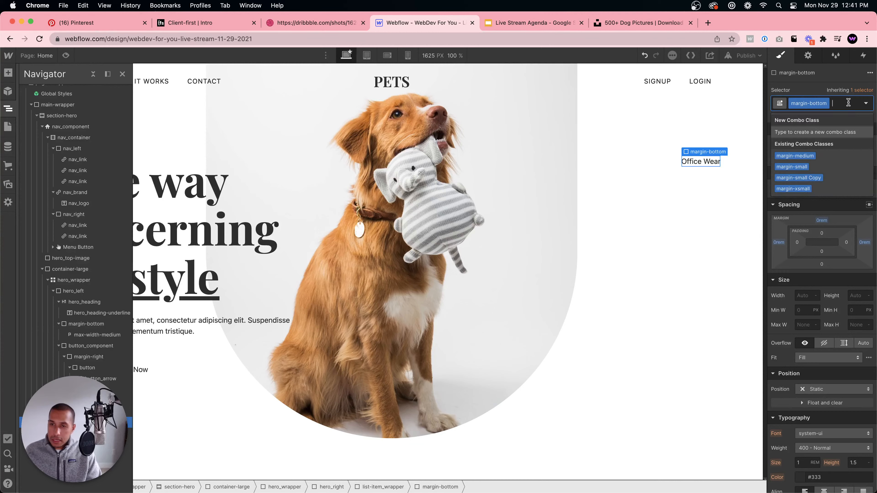
{"action": "type", "text": "margin-m"}
{"action": "key", "text": "Return"}
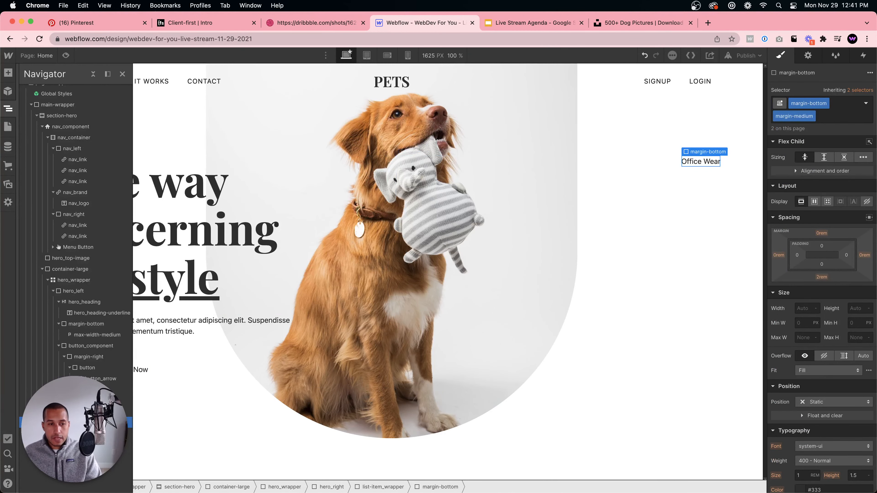
Duplicate the Office Wear item and swap its margin-medium combo class for margin-small.
{"action": "key", "text": "super+d"}
{"action": "key", "text": "super+d"}
{"action": "key", "text": "super+d"}
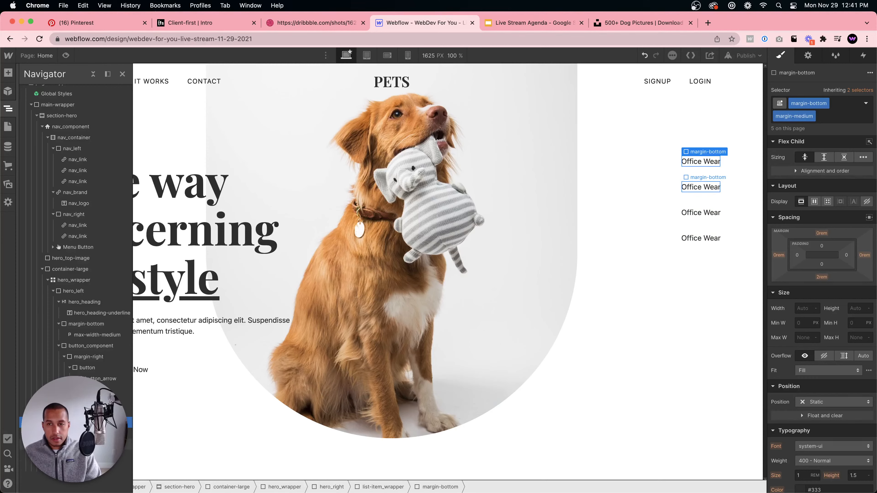
{"action": "left_click", "coordinate": [833, 107]}
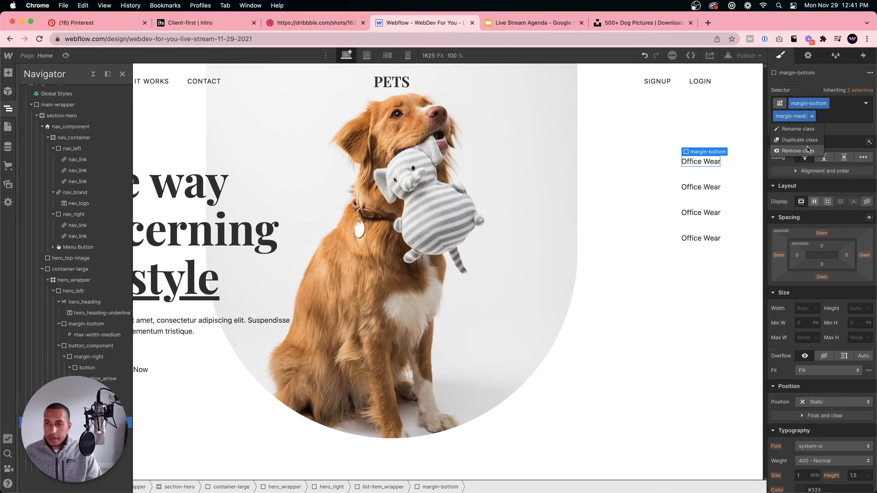
{"action": "key", "text": "BackSpace"}
{"action": "type", "text": "margin-sm"}
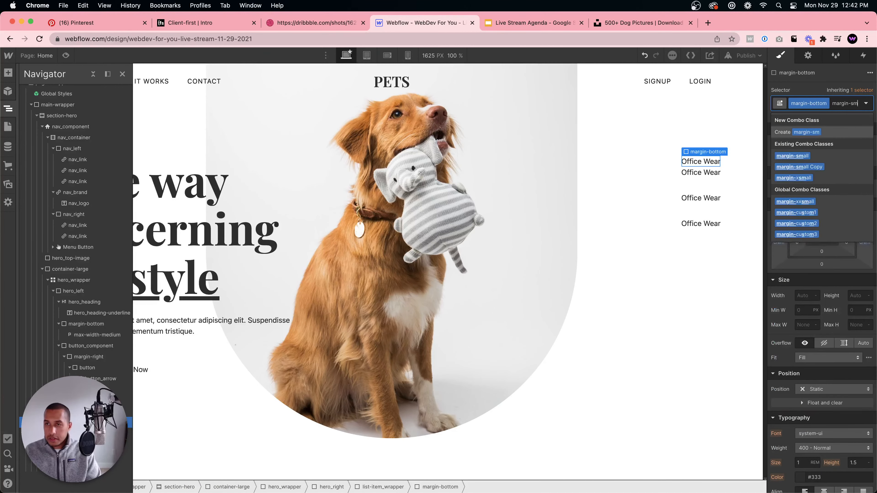
{"action": "key", "text": "Down"}
{"action": "key", "text": "Return"}
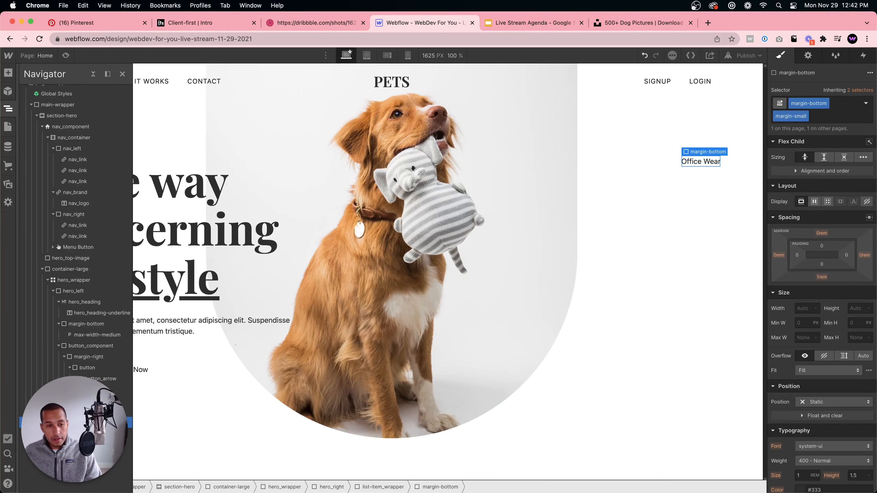
Duplicate the Office Wear item twice more and select its list text.
{"action": "key", "text": "super+d"}
{"action": "key", "text": "super+d"}
{"action": "key", "text": "super+d"}
{"action": "key", "text": "z"}
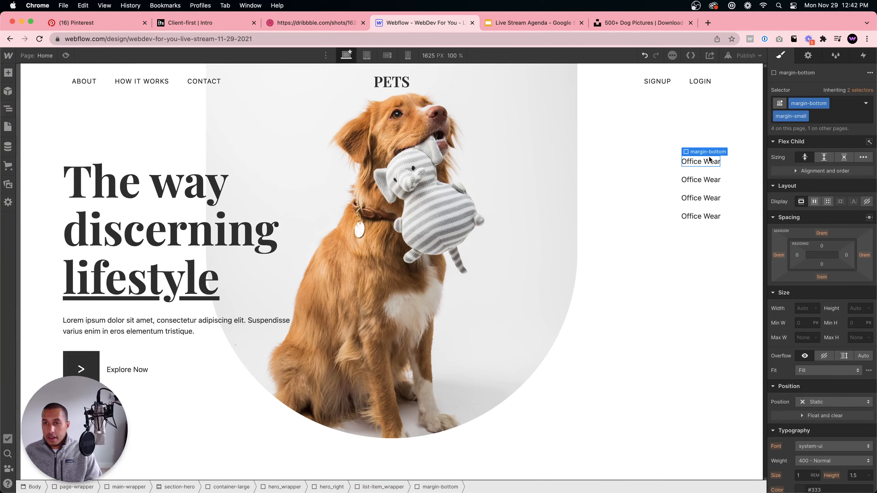
{"action": "left_click", "coordinate": [708, 159]}
{"action": "scroll", "coordinate": [794, 347], "scroll_direction": "down", "scroll_amount": 4}
{"action": "left_click", "coordinate": [797, 338]}
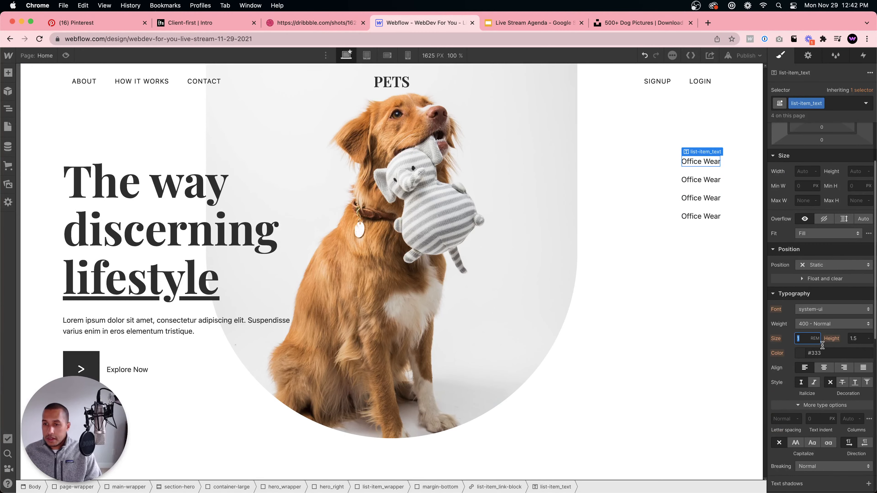
Size the list text to 1.5 rem and try Playfair Display against the Dribbble reference.
{"action": "type", "text": "2"}
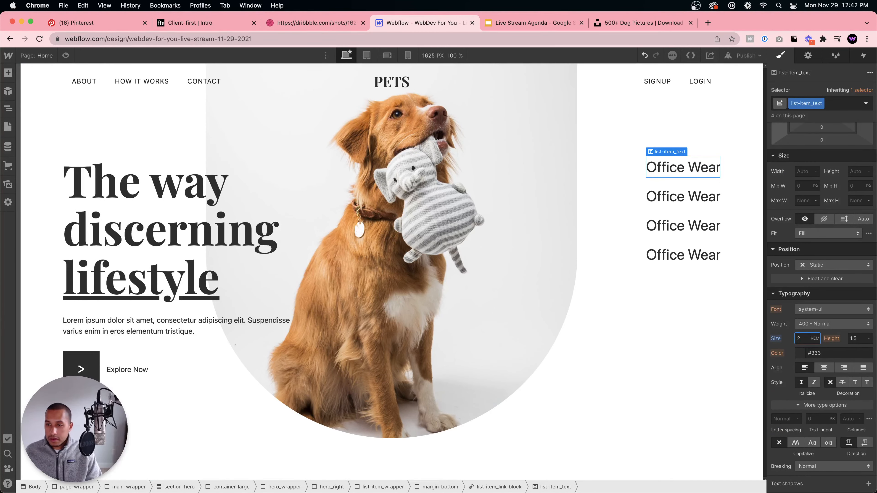
{"action": "type", "text": ".5"}
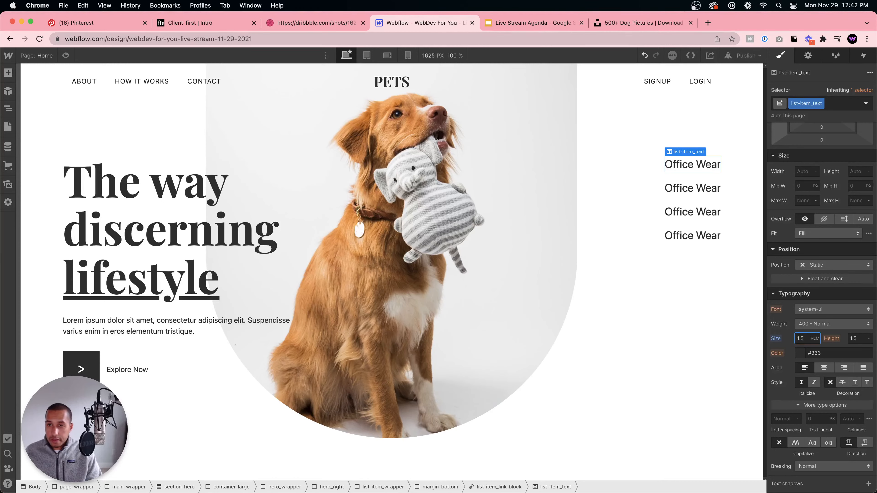
{"action": "left_click", "coordinate": [813, 312]}
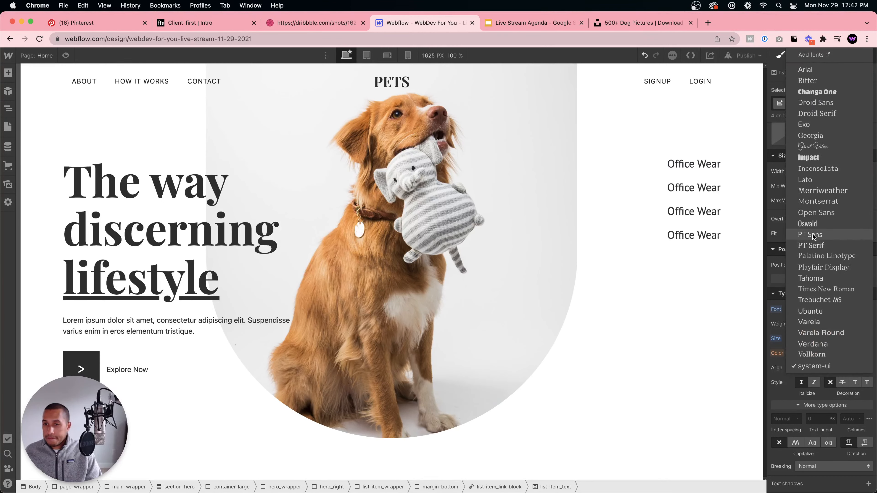
{"action": "left_click", "coordinate": [811, 268]}
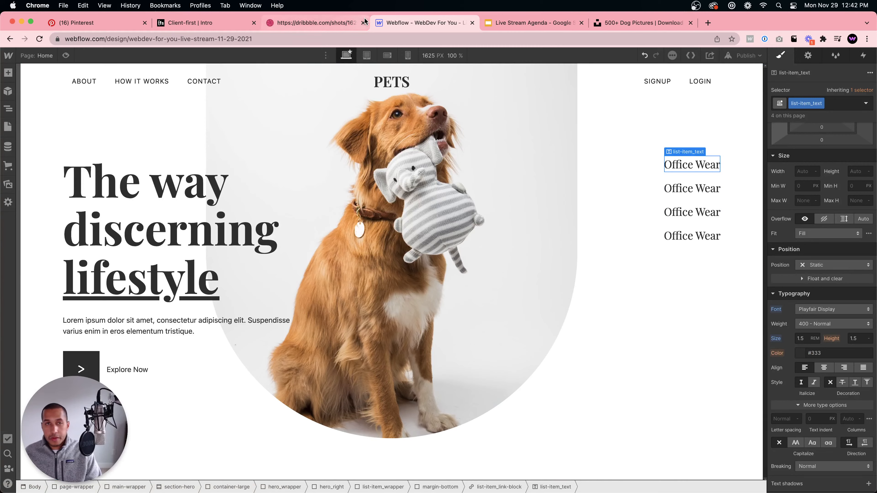
{"action": "left_click", "coordinate": [286, 22]}
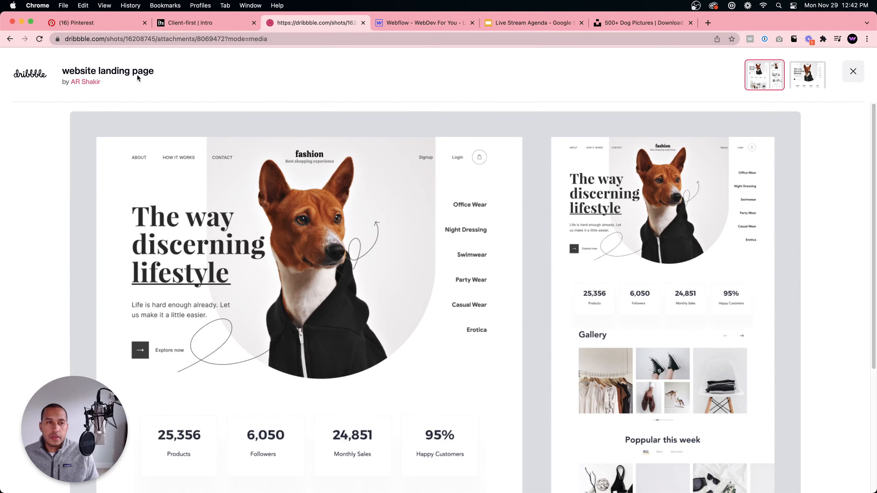
{"action": "left_click", "coordinate": [408, 21]}
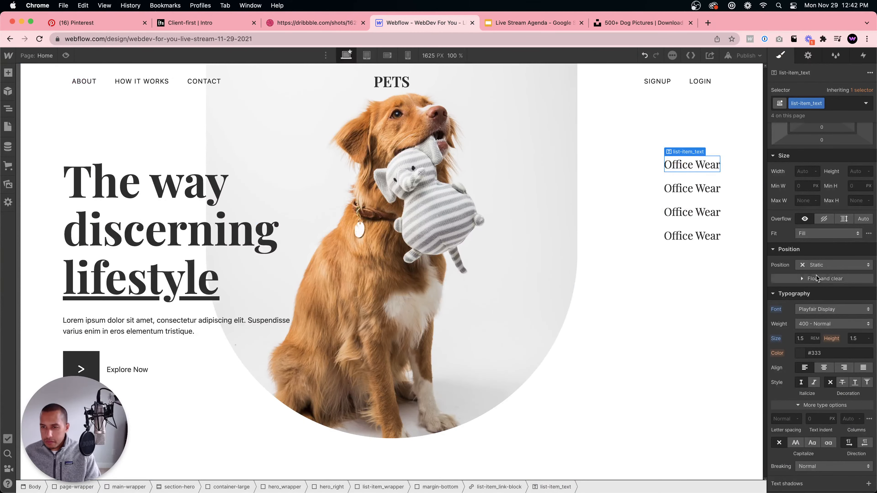
Revert the list font to system-ui with 500 Medium weight and compare with Dribbble.
{"action": "left_click", "coordinate": [813, 308]}
{"action": "left_click", "coordinate": [812, 408]}
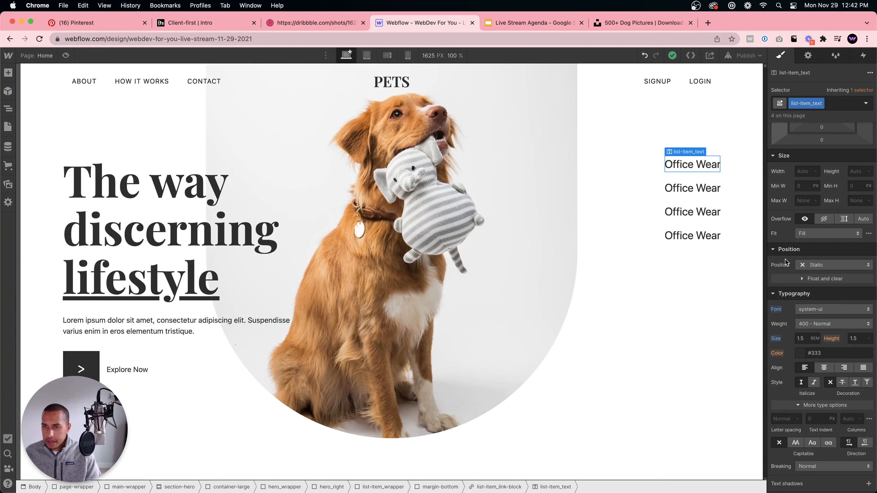
{"action": "left_click", "coordinate": [828, 324]}
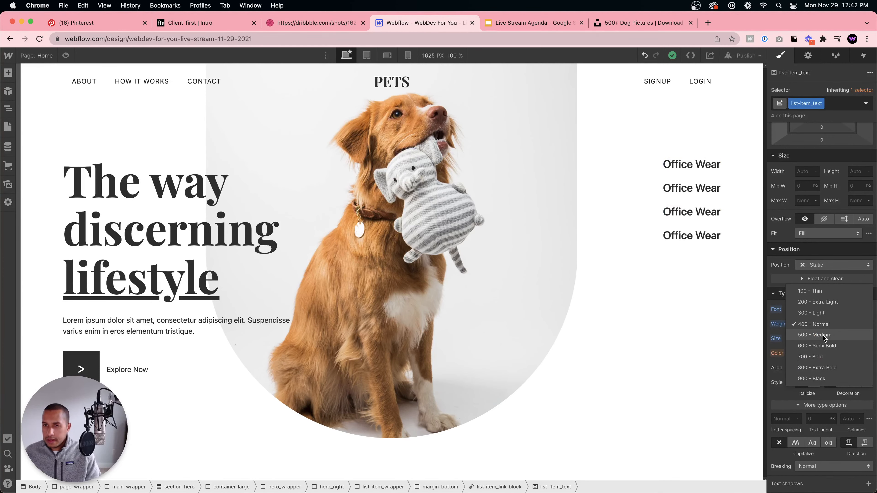
{"action": "left_click", "coordinate": [823, 335]}
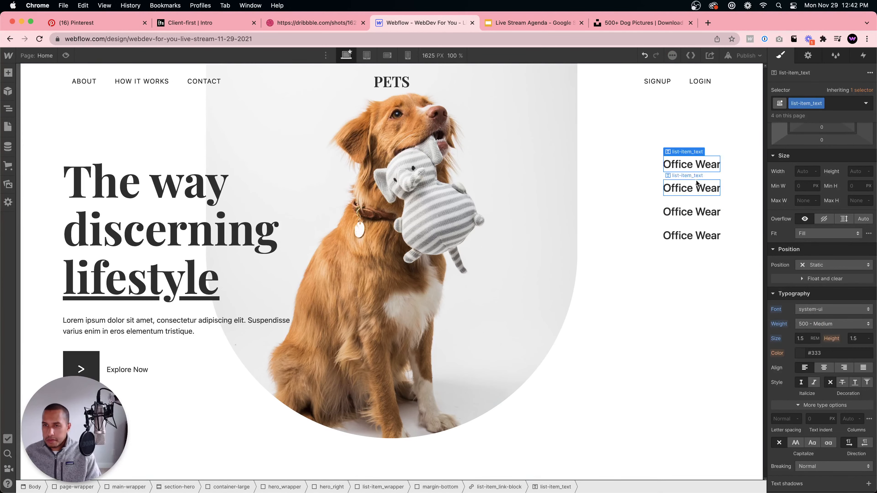
{"action": "left_click", "coordinate": [284, 24]}
{"action": "left_click", "coordinate": [415, 23]}
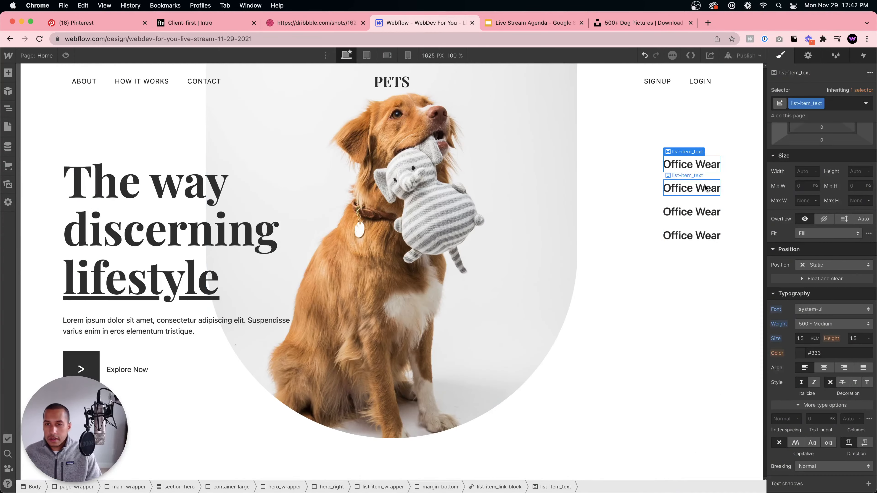
Rename the second list item to Swimwear, matching the Dribbble reference.
{"action": "double_click", "coordinate": [675, 188]}
{"action": "left_click", "coordinate": [318, 28]}
{"action": "left_click", "coordinate": [394, 22]}
{"action": "type", "text": "Swimwear"}
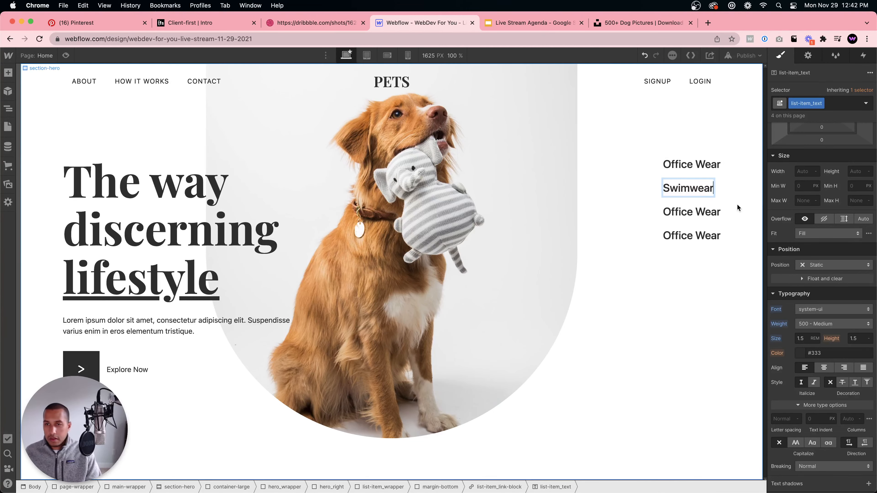
{"action": "left_click", "coordinate": [705, 211]}
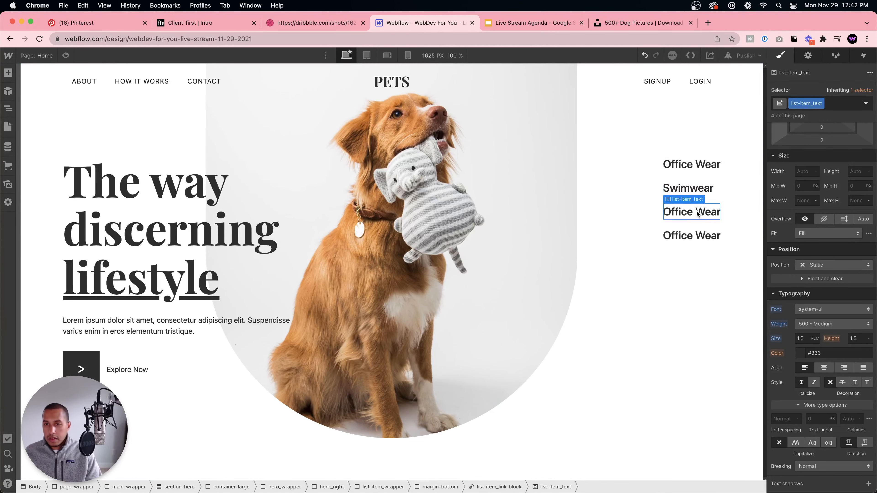
{"action": "left_click", "coordinate": [316, 23]}
{"action": "left_click", "coordinate": [402, 22]}
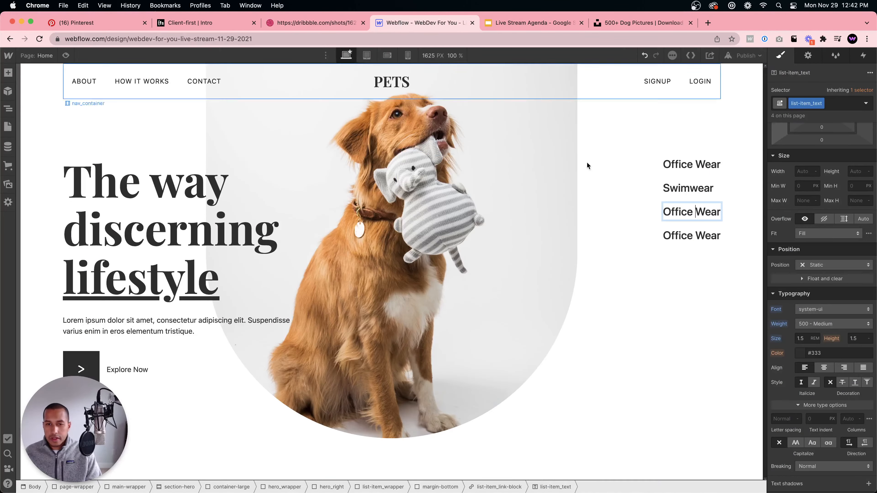
Rename the third and fourth items to Party wear and Casual Wear.
{"action": "double_click", "coordinate": [727, 212]}
{"action": "type", "text": "Party wear"}
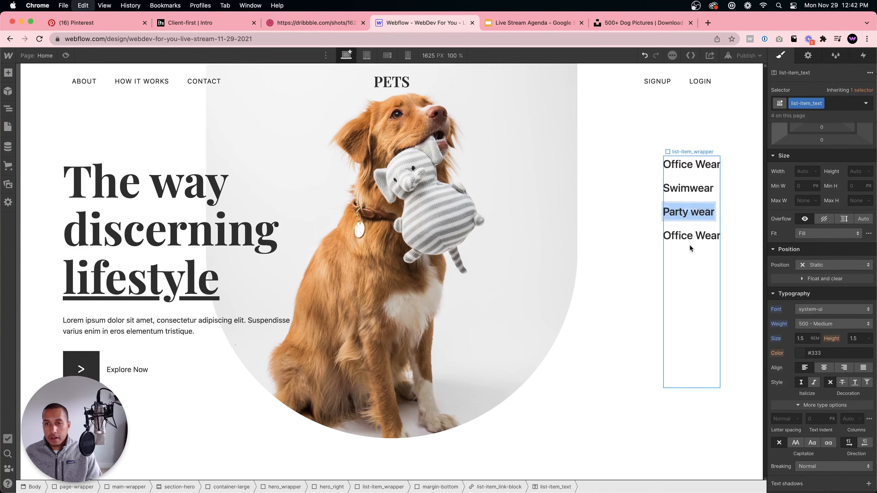
{"action": "left_click", "coordinate": [336, 19]}
{"action": "left_click", "coordinate": [408, 22]}
{"action": "double_click", "coordinate": [689, 235]}
{"action": "type", "text": "Casual Wear"}
{"action": "left_click", "coordinate": [624, 263]}
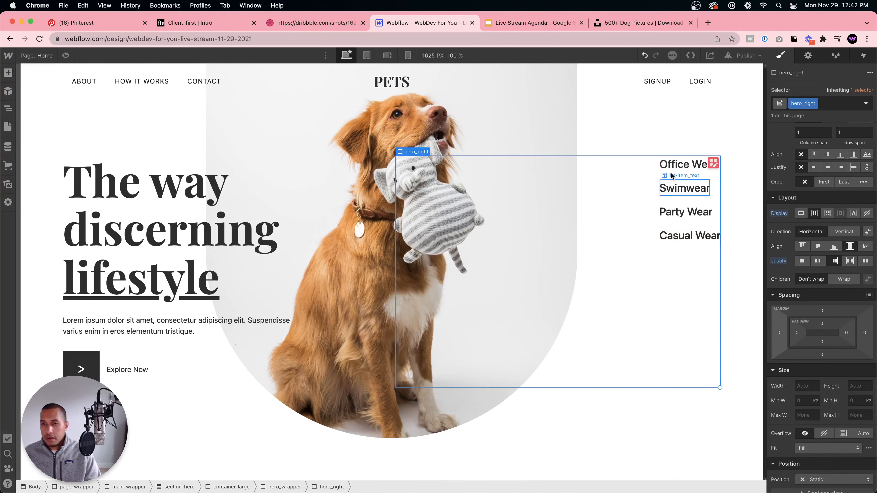
Inspect the Office Wear item's hero_right and section-hero containers in the Navigator, comparing with Dribbble.
{"action": "left_click", "coordinate": [676, 165]}
{"action": "left_click", "coordinate": [8, 108]}
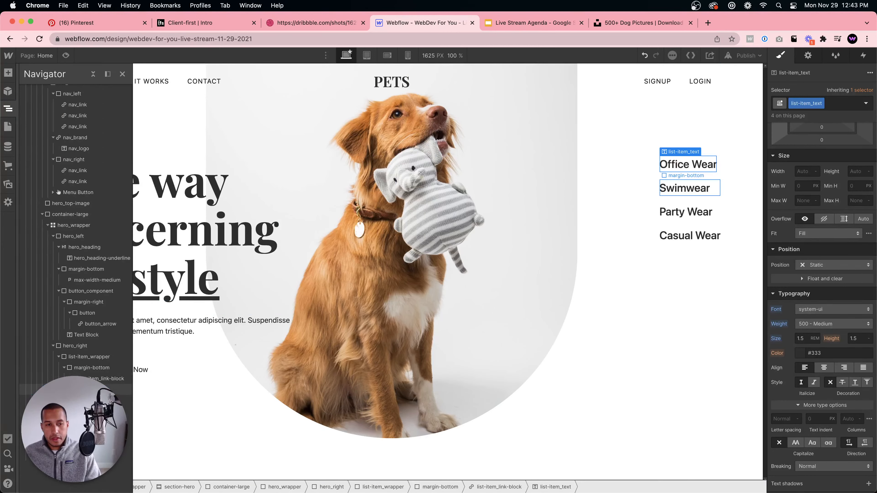
{"action": "left_click", "coordinate": [633, 372]}
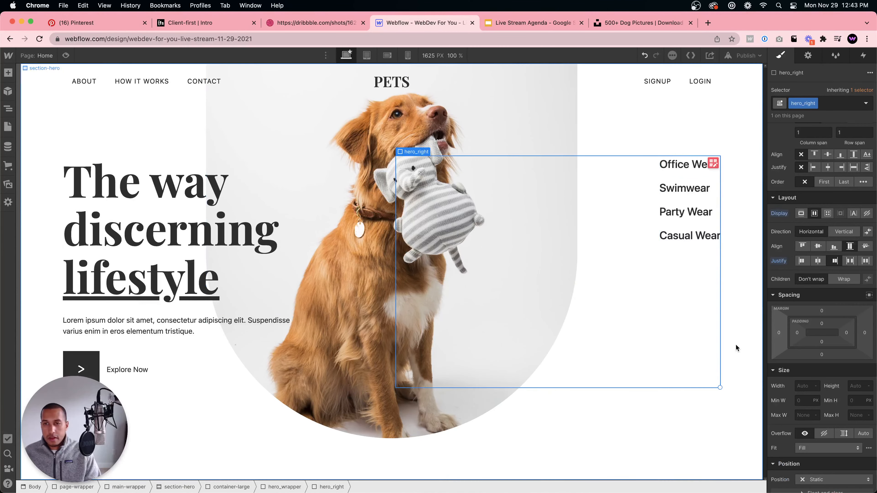
{"action": "left_click", "coordinate": [735, 347]}
{"action": "left_click", "coordinate": [324, 22]}
{"action": "left_click", "coordinate": [376, 23]}
{"action": "left_click", "coordinate": [687, 163]}
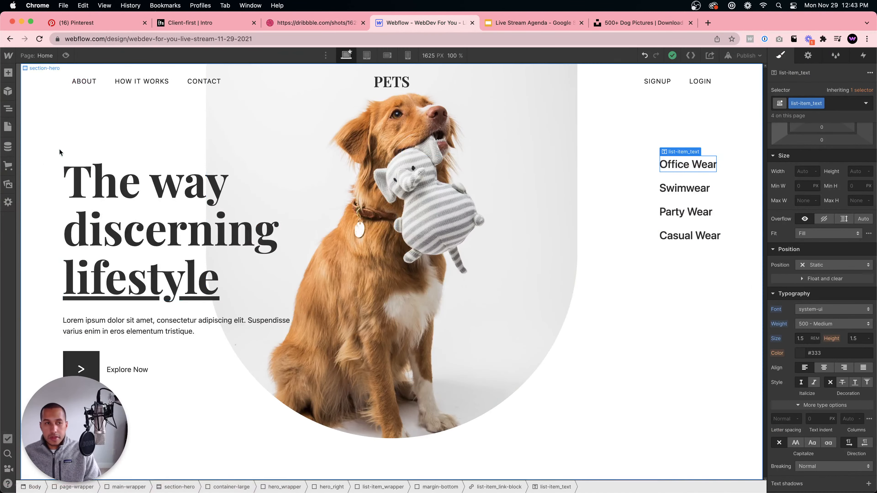
{"action": "left_click", "coordinate": [8, 108]}
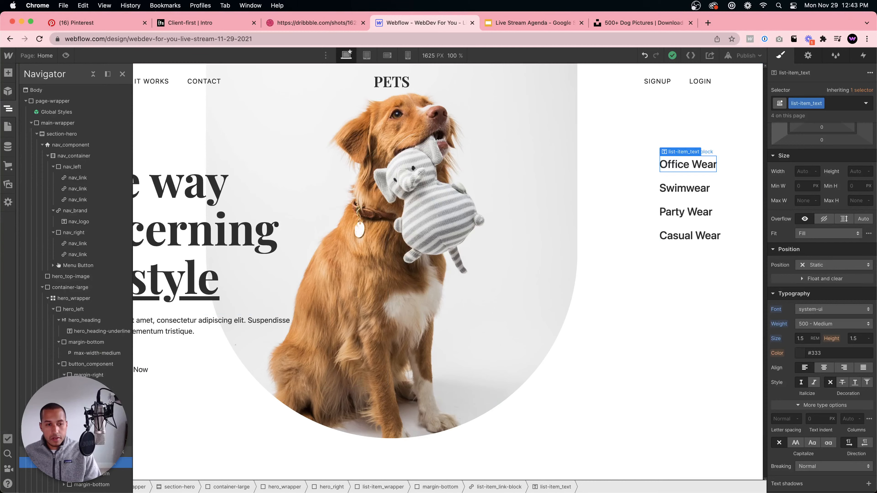
Switch the Office Wear wrapper's combo class from margin-small to margin-medium.
{"action": "scroll", "coordinate": [86, 415], "scroll_direction": "down", "scroll_amount": 1}
{"action": "left_click", "coordinate": [86, 434]}
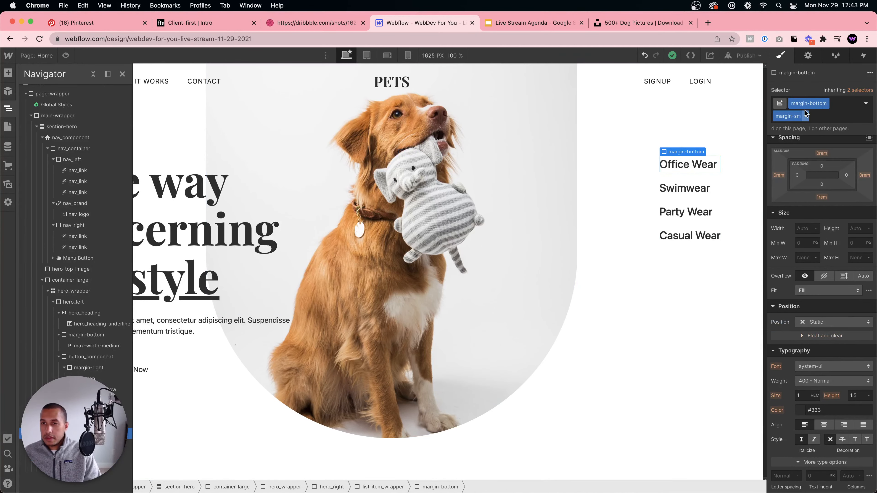
{"action": "key", "text": "BackSpace"}
{"action": "left_click", "coordinate": [841, 106]}
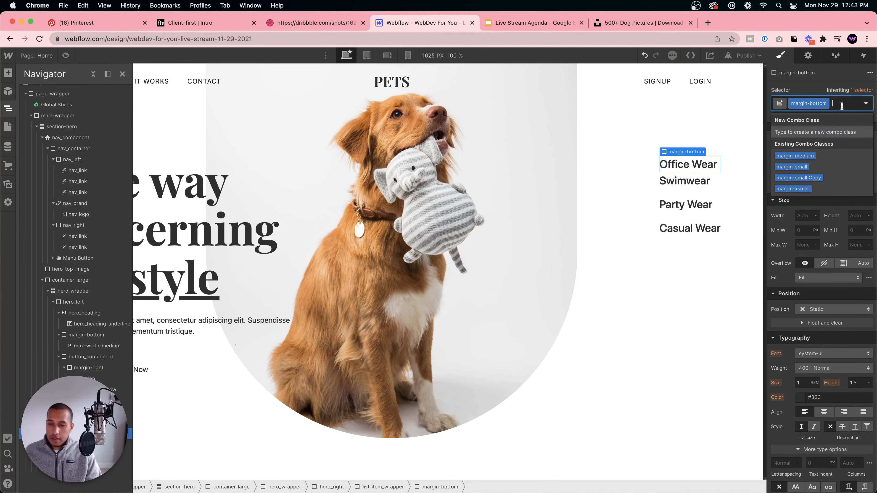
{"action": "type", "text": "margin-me"}
{"action": "key", "text": "Down"}
{"action": "key", "text": "Return"}
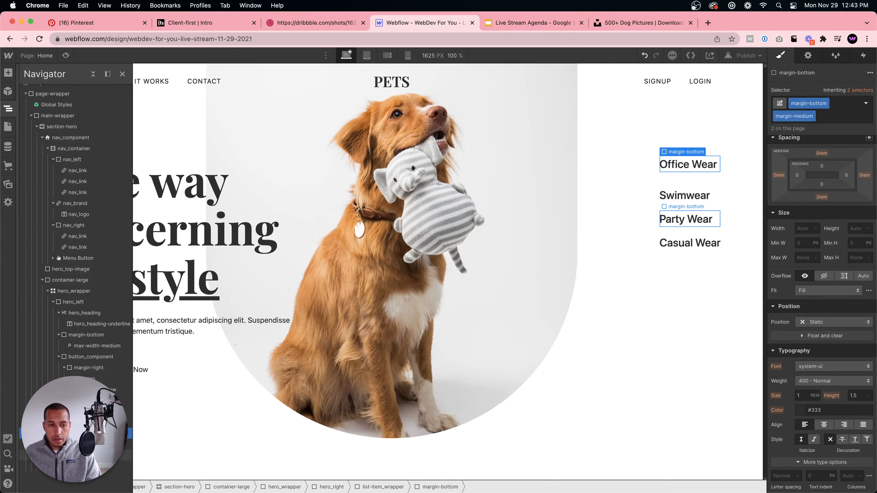
Change the Swimwear item's combo class from margin-medium to margin-small.
{"action": "left_click", "coordinate": [685, 195]}
{"action": "left_click", "coordinate": [847, 104]}
{"action": "key", "text": "BackSpace"}
{"action": "type", "text": "margin-medi"}
{"action": "key", "text": "BackSpace"}
{"action": "key", "text": "BackSpace"}
{"action": "key", "text": "BackSpace"}
{"action": "key", "text": "BackSpace"}
{"action": "type", "text": "small"}
{"action": "key", "text": "Return"}
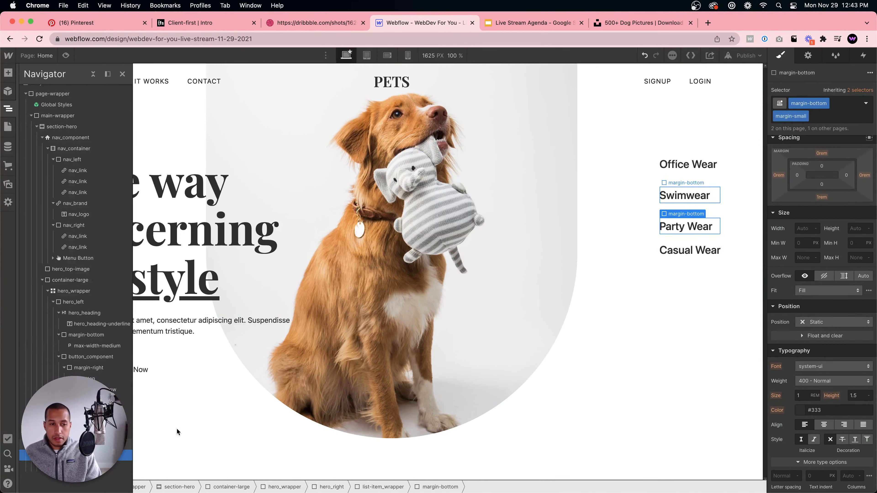
Try margin-medium on Party Wear, then cancel to keep margin-small.
{"action": "left_click", "coordinate": [845, 105]}
{"action": "key", "text": "BackSpace"}
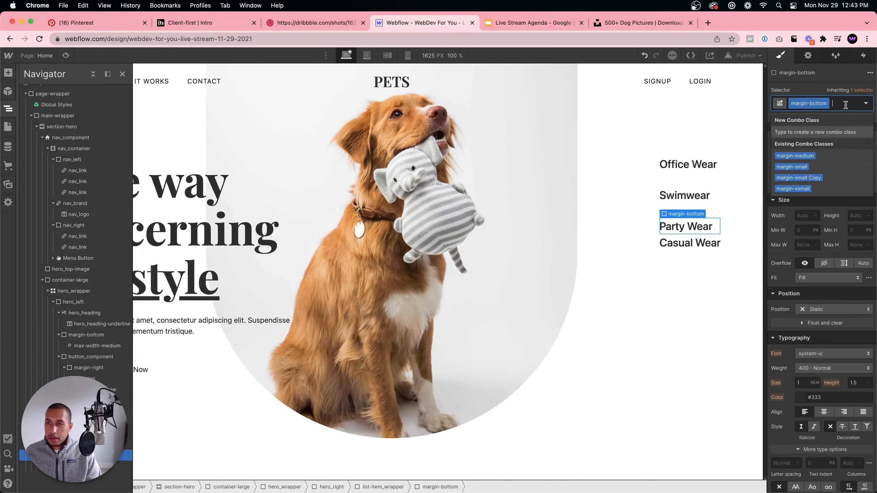
{"action": "type", "text": "margin-medium"}
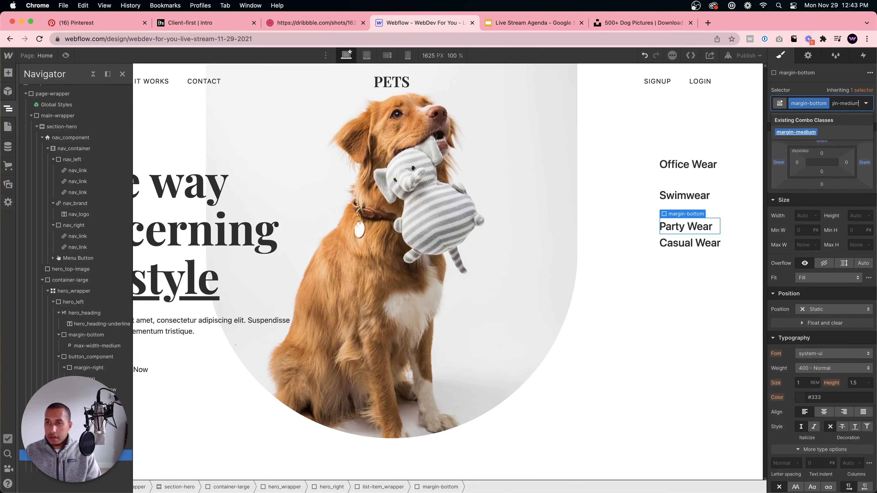
{"action": "key", "text": "Escape"}
Give the Casual Wear item the margin-medium combo class and preview the page.
{"action": "left_click", "coordinate": [689, 258]}
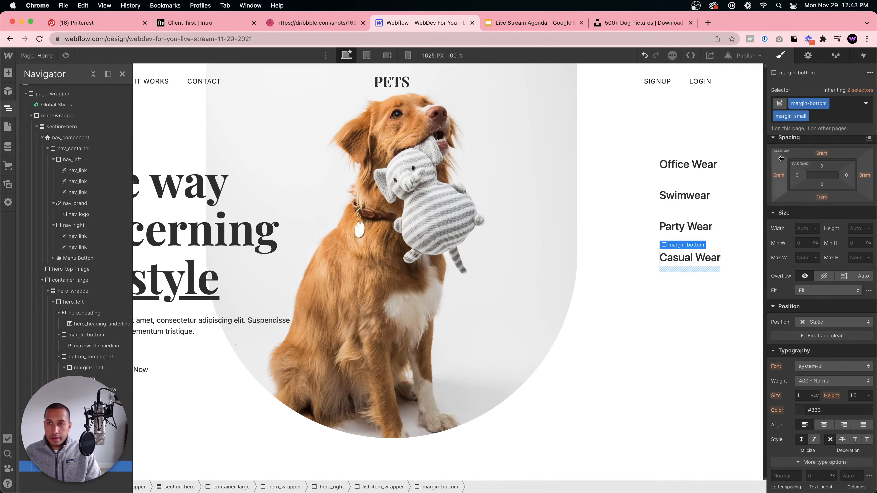
{"action": "left_click", "coordinate": [812, 117]}
{"action": "key", "text": "BackSpace"}
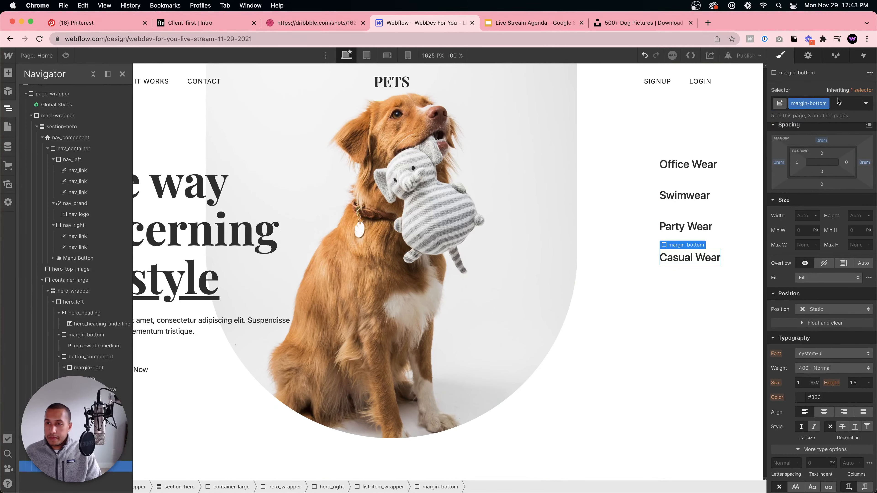
{"action": "left_click", "coordinate": [838, 103]}
{"action": "type", "text": "margin-medium"}
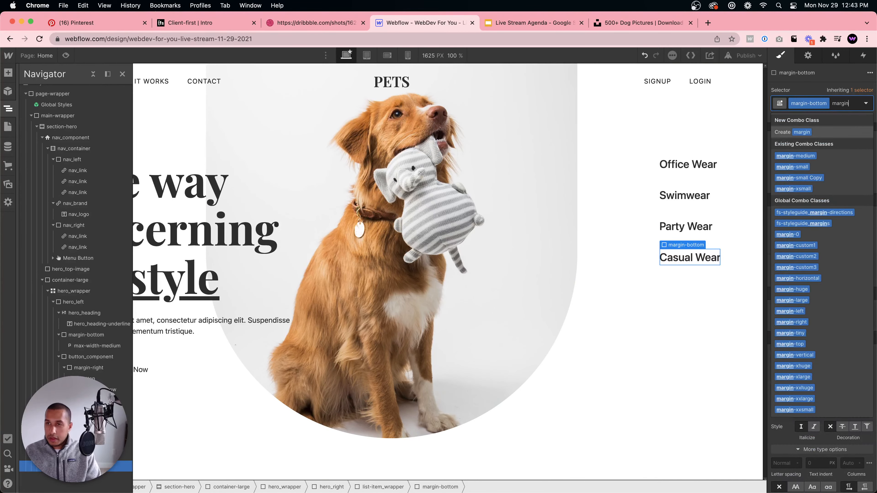
{"action": "key", "text": "Return"}
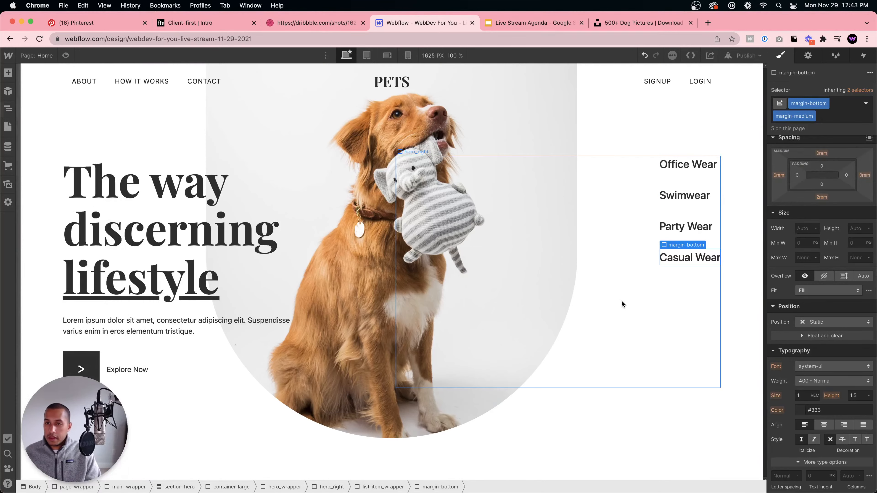
{"action": "left_click", "coordinate": [622, 300]}
{"action": "left_click", "coordinate": [676, 287]}
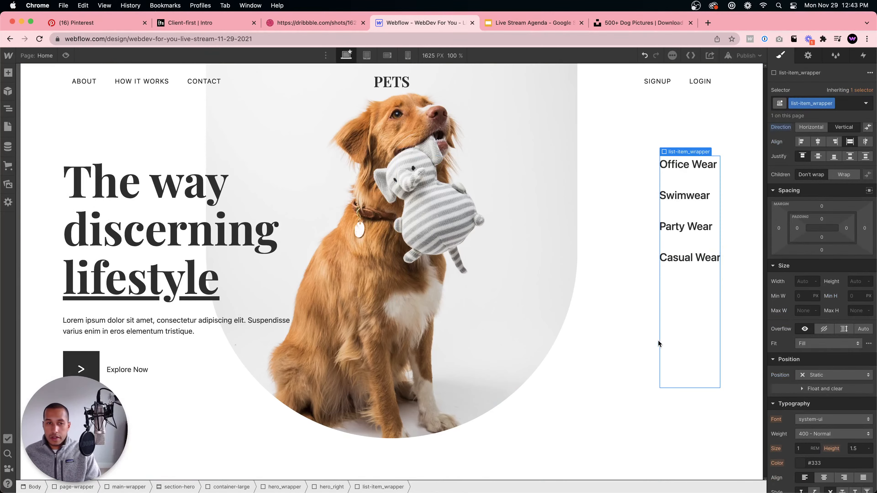
{"action": "key", "text": "super+shift+p"}
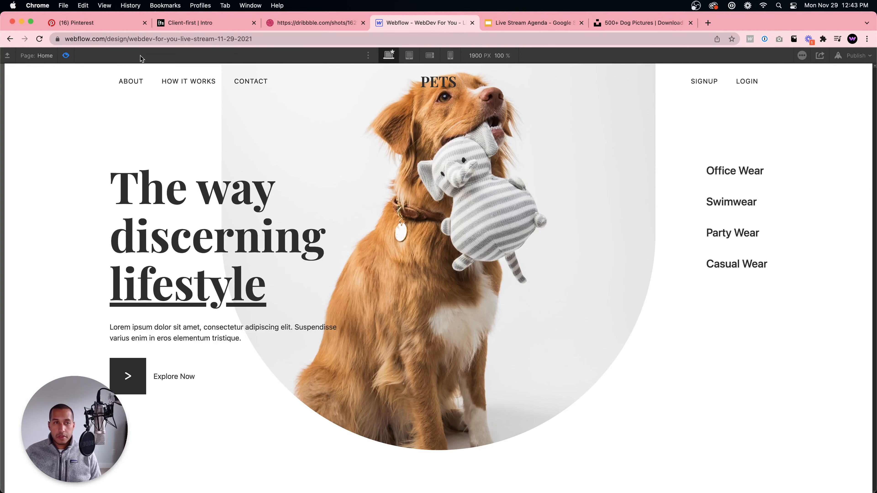
Set the ABOUT nav link weight to 600 Semi Bold, preview, and view the Dribbble reference.
{"action": "left_click", "coordinate": [66, 56]}
{"action": "left_click", "coordinate": [84, 81]}
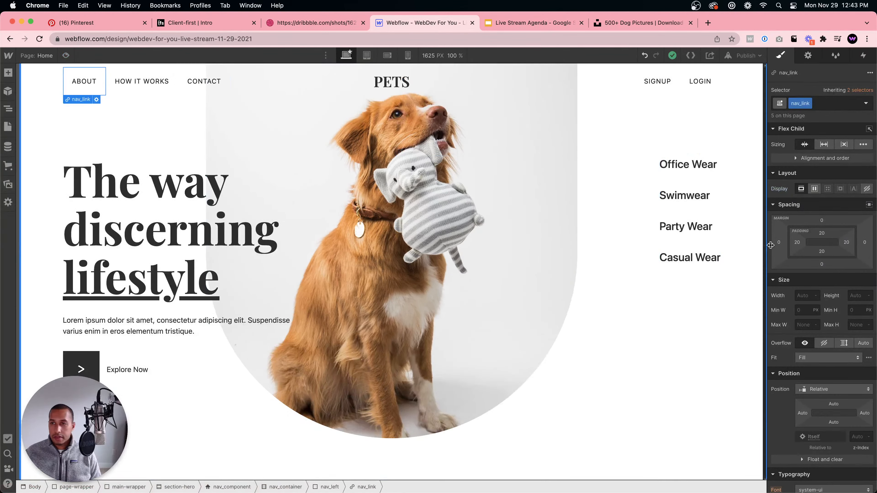
{"action": "left_click", "coordinate": [820, 263]}
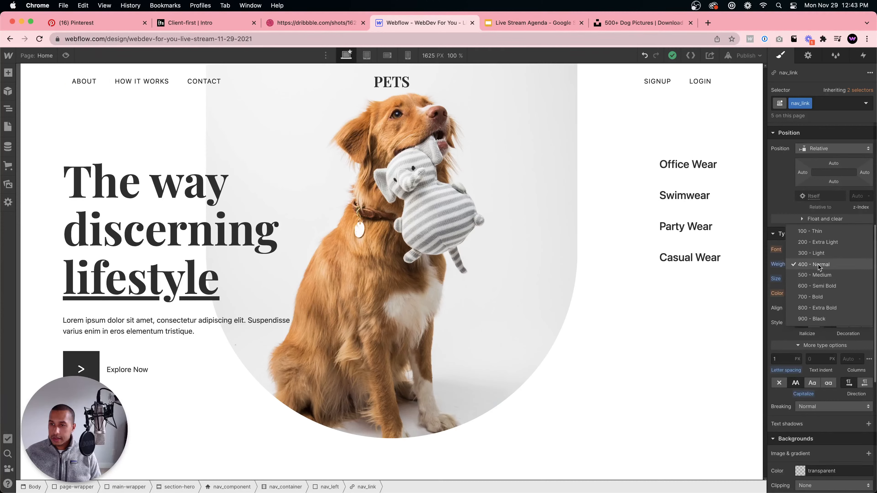
{"action": "left_click", "coordinate": [818, 287]}
{"action": "left_click", "coordinate": [518, 197]}
{"action": "left_click", "coordinate": [66, 55]}
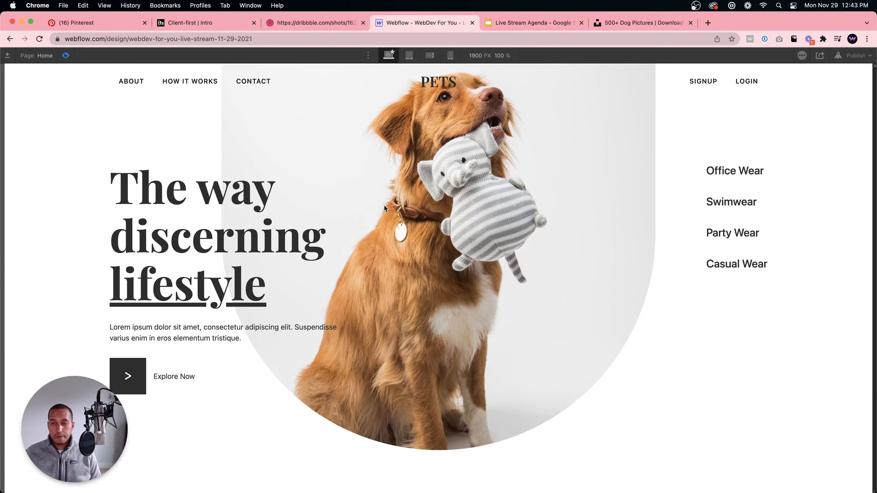
{"action": "left_click", "coordinate": [306, 22]}
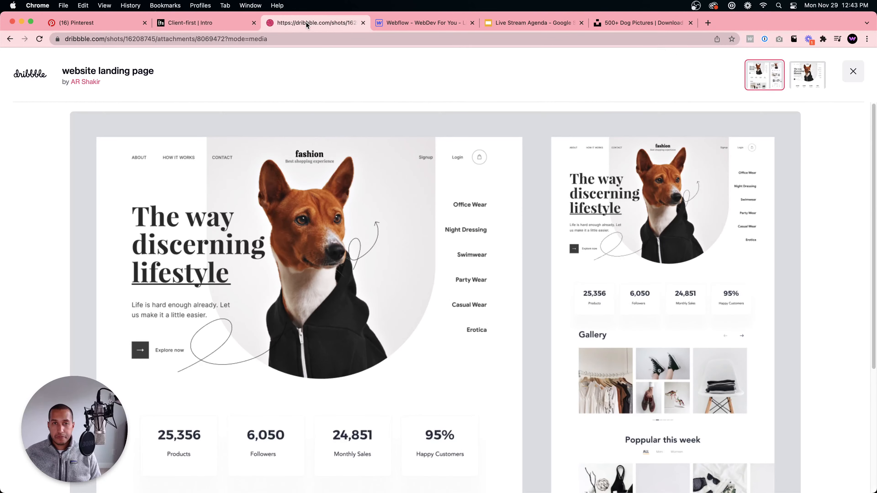
Leave preview in the Webflow designer and select the Explore Now button arrow.
{"action": "left_click", "coordinate": [428, 23]}
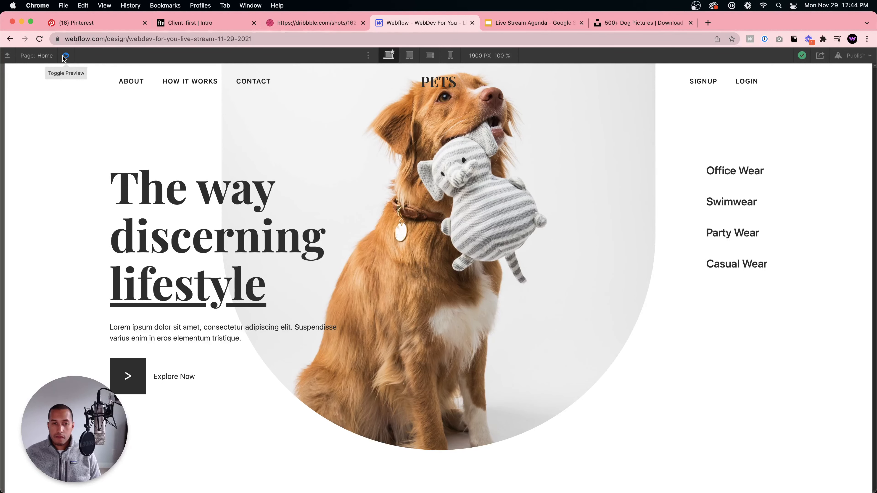
{"action": "left_click", "coordinate": [65, 56]}
{"action": "left_click", "coordinate": [81, 368]}
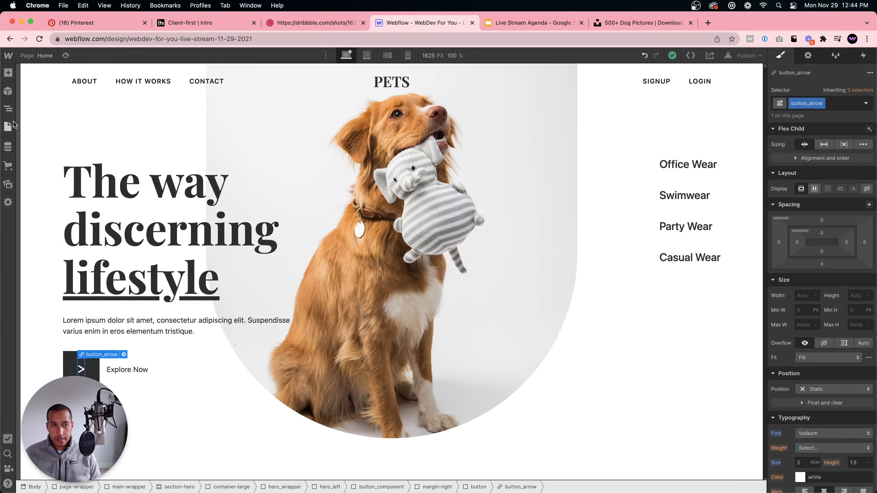
Browse the Style Guide page and its social icons, then return to the Home page.
{"action": "left_click", "coordinate": [8, 127]}
{"action": "left_click", "coordinate": [58, 142]}
{"action": "scroll", "coordinate": [395, 310], "scroll_direction": "down", "scroll_amount": 15}
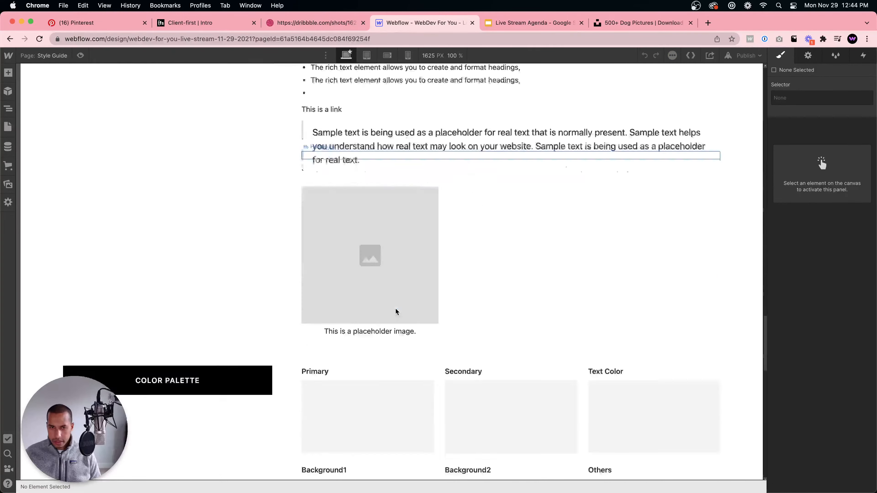
{"action": "scroll", "coordinate": [396, 310], "scroll_direction": "up", "scroll_amount": 10}
{"action": "left_click", "coordinate": [350, 129]}
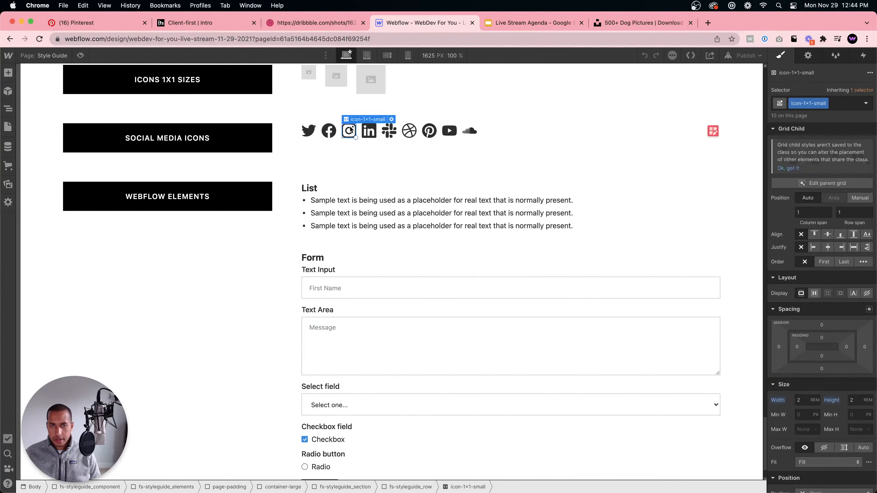
{"action": "scroll", "coordinate": [403, 203], "scroll_direction": "down", "scroll_amount": 2}
{"action": "scroll", "coordinate": [402, 204], "scroll_direction": "up", "scroll_amount": 12}
{"action": "scroll", "coordinate": [403, 204], "scroll_direction": "down", "scroll_amount": 20}
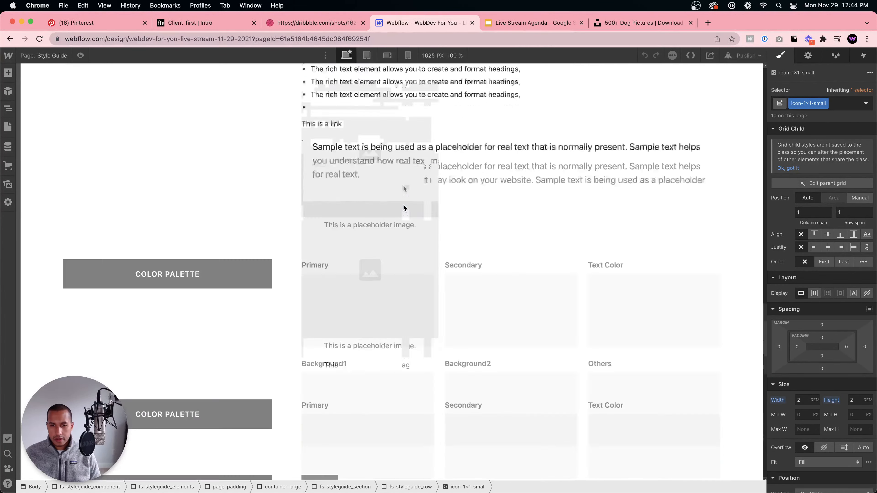
{"action": "scroll", "coordinate": [403, 208], "scroll_direction": "up", "scroll_amount": 10}
{"action": "scroll", "coordinate": [400, 211], "scroll_direction": "down", "scroll_amount": 2}
{"action": "scroll", "coordinate": [398, 209], "scroll_direction": "up", "scroll_amount": 15}
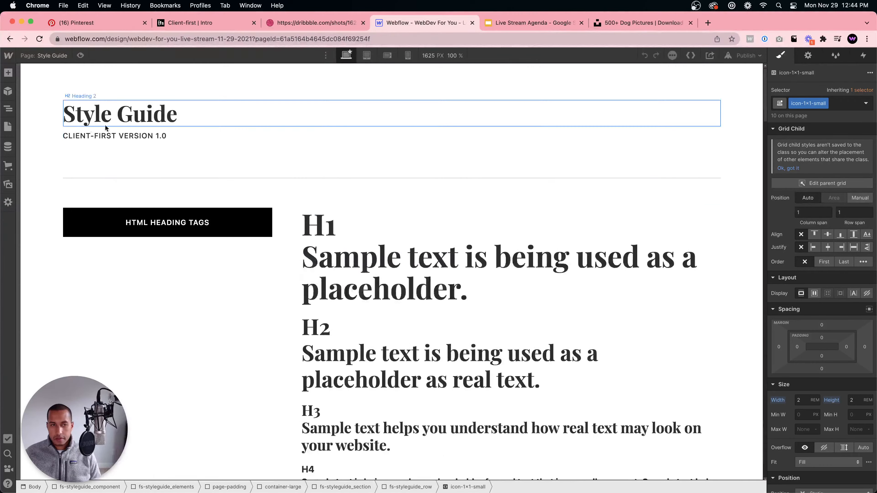
{"action": "left_click", "coordinate": [8, 127]}
{"action": "left_click", "coordinate": [42, 124]}
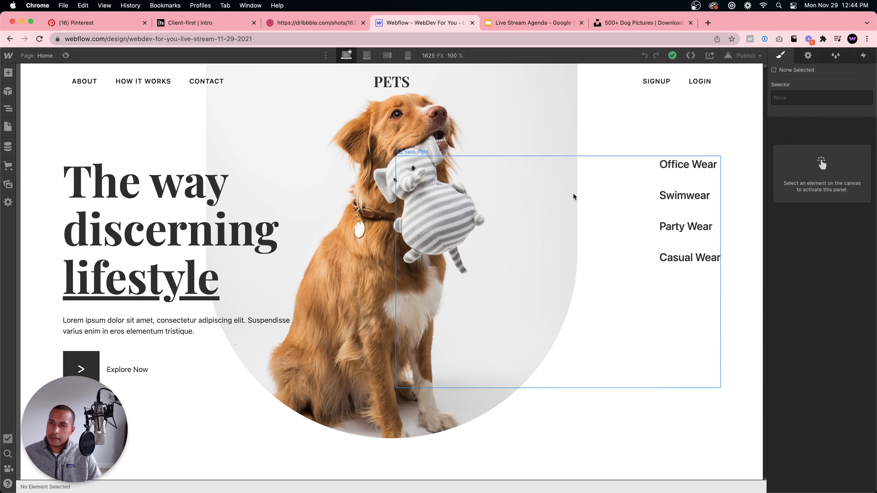
Select the Office Wear margin wrapper in the Navigator and start adding a margin combo class.
{"action": "left_click", "coordinate": [687, 164]}
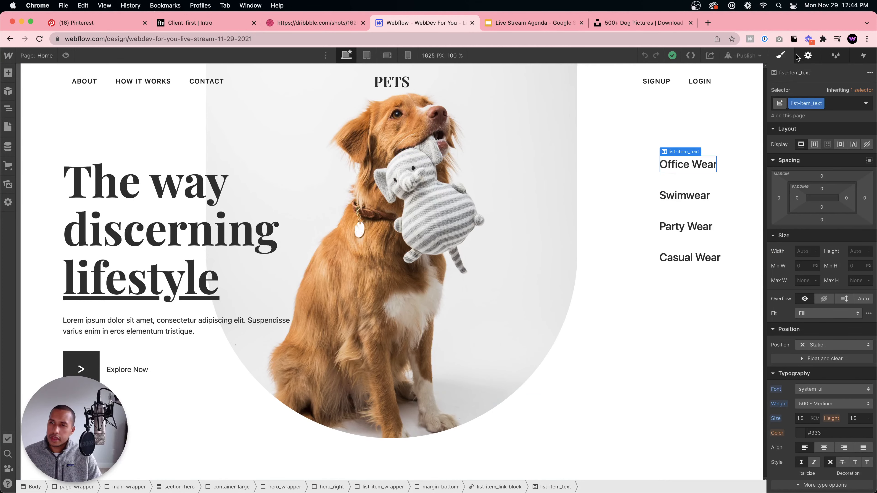
{"action": "left_click", "coordinate": [6, 110]}
{"action": "left_click", "coordinate": [91, 223]}
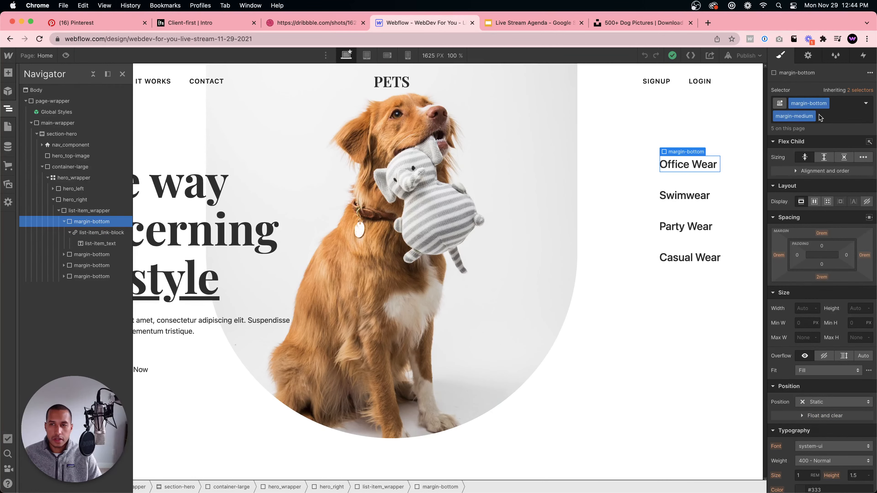
{"action": "left_click", "coordinate": [833, 116]}
{"action": "type", "text": "margin"}
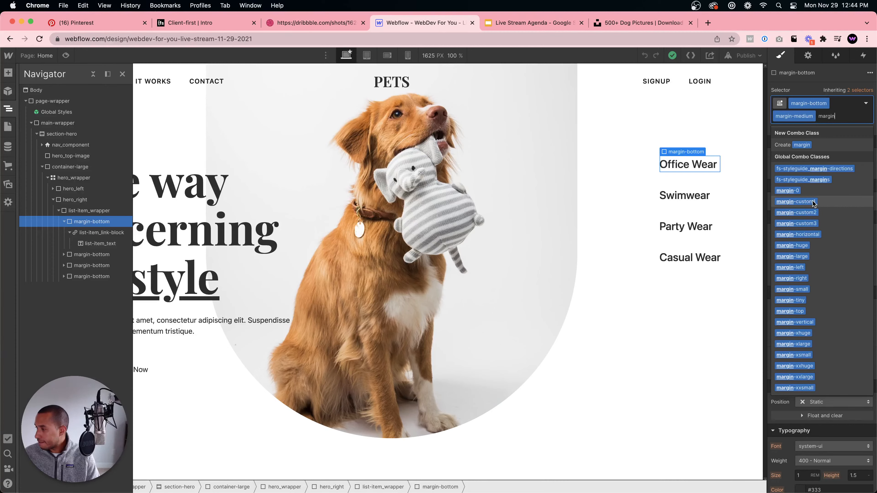
Select the hero section and publish the site to its webflow.io domain.
{"action": "left_click", "coordinate": [524, 287]}
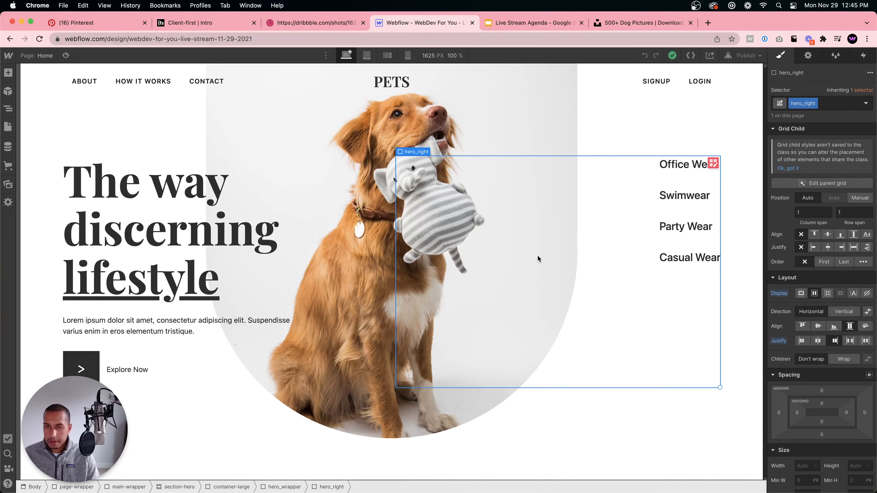
{"action": "left_click", "coordinate": [677, 139]}
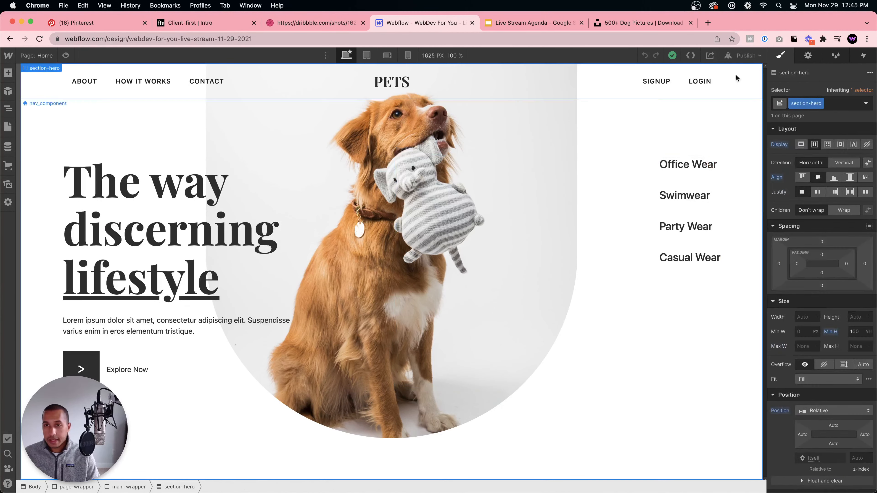
{"action": "left_click", "coordinate": [746, 56]}
{"action": "left_click", "coordinate": [706, 176]}
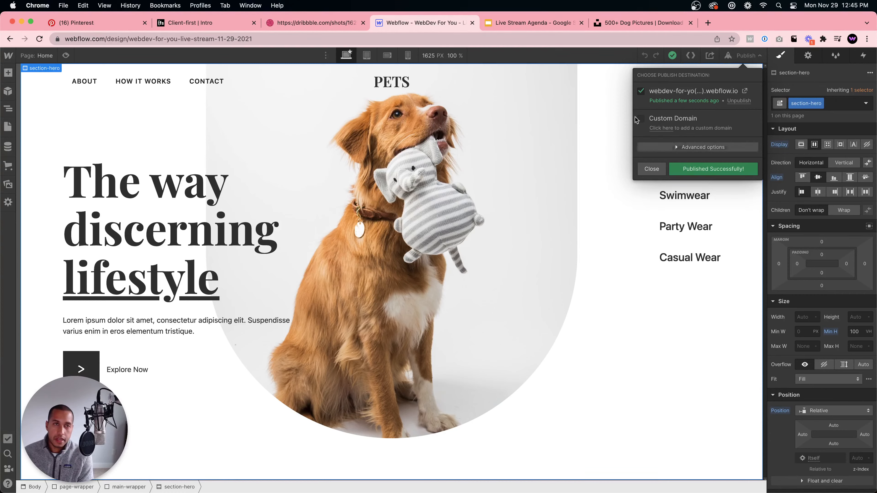
Check the Client-first docs and open the published site in a new tab.
{"action": "left_click", "coordinate": [190, 22]}
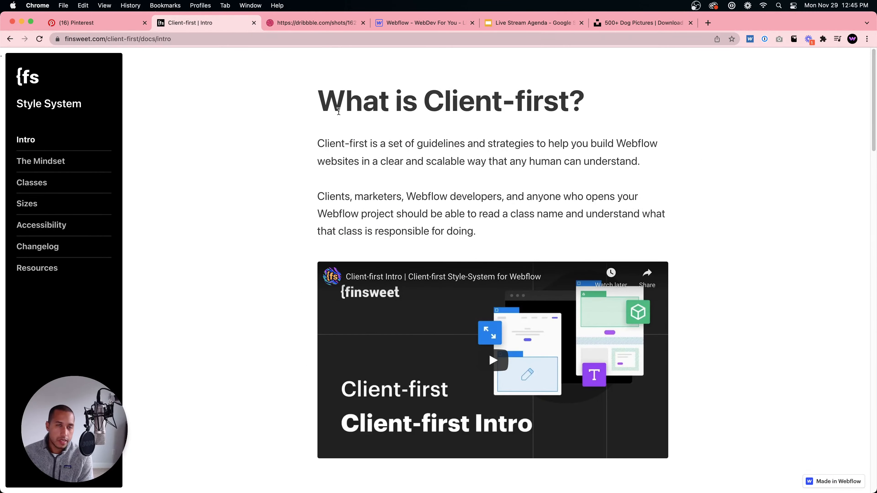
{"action": "left_click", "coordinate": [421, 22]}
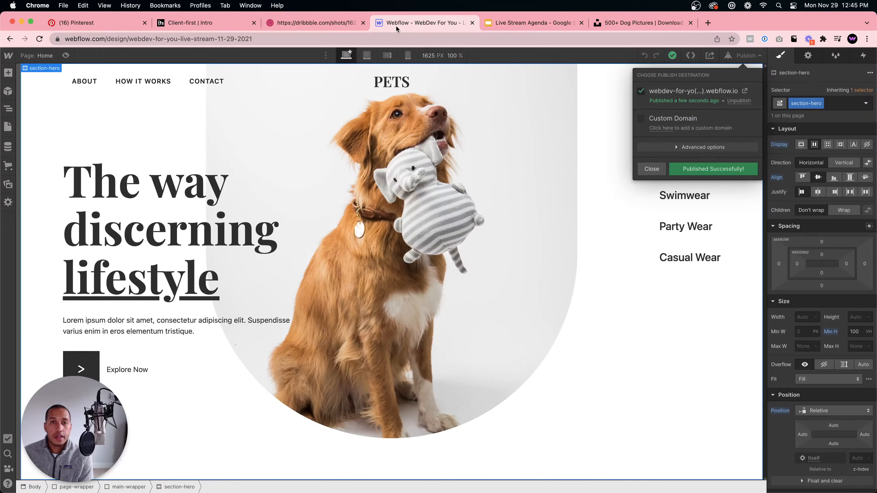
{"action": "left_click", "coordinate": [740, 92]}
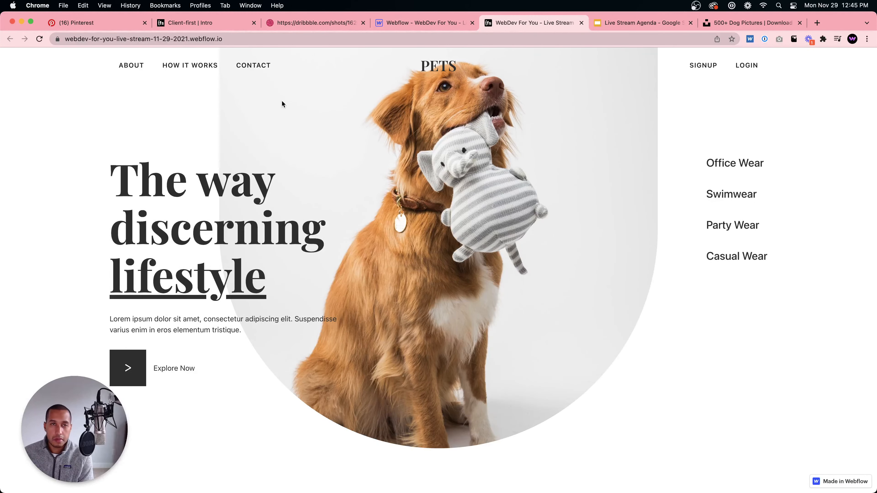
{"action": "left_click", "coordinate": [450, 25]}
{"action": "left_click", "coordinate": [447, 235]}
Remove the linear gradient from the hero image background and republish the site.
{"action": "left_click", "coordinate": [485, 87]}
{"action": "left_click", "coordinate": [478, 125]}
{"action": "scroll", "coordinate": [854, 307], "scroll_direction": "down", "scroll_amount": 10}
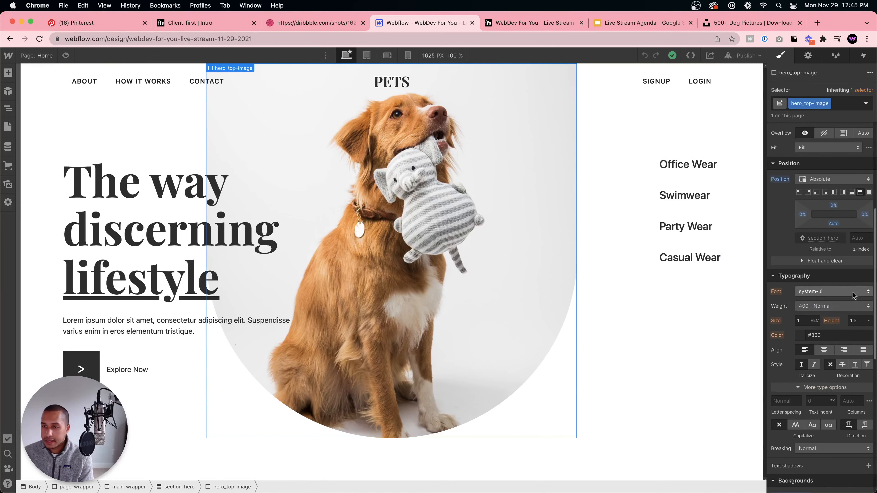
{"action": "scroll", "coordinate": [854, 307], "scroll_direction": "down", "scroll_amount": 5}
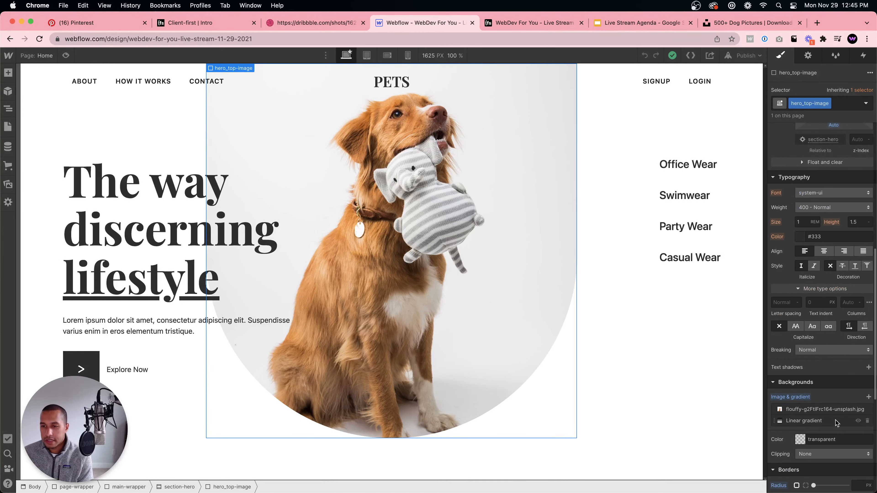
{"action": "left_click", "coordinate": [867, 420]}
{"action": "left_click", "coordinate": [600, 201]}
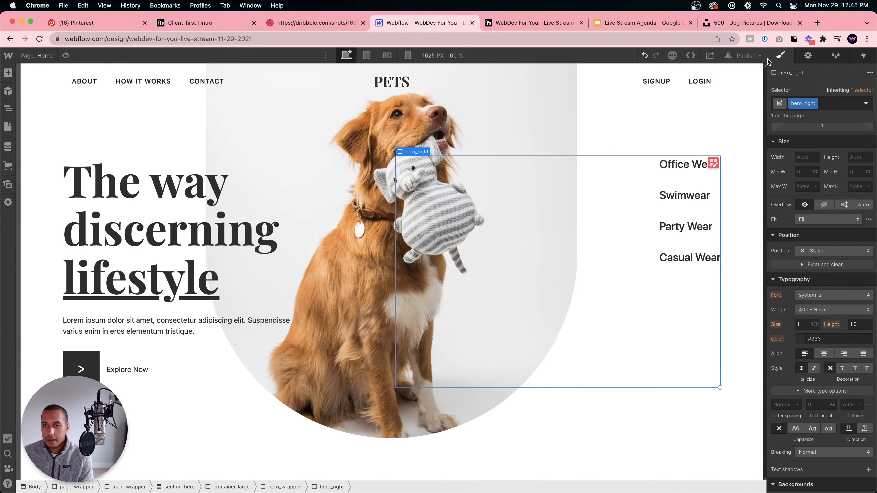
{"action": "left_click", "coordinate": [746, 55]}
{"action": "left_click", "coordinate": [721, 168]}
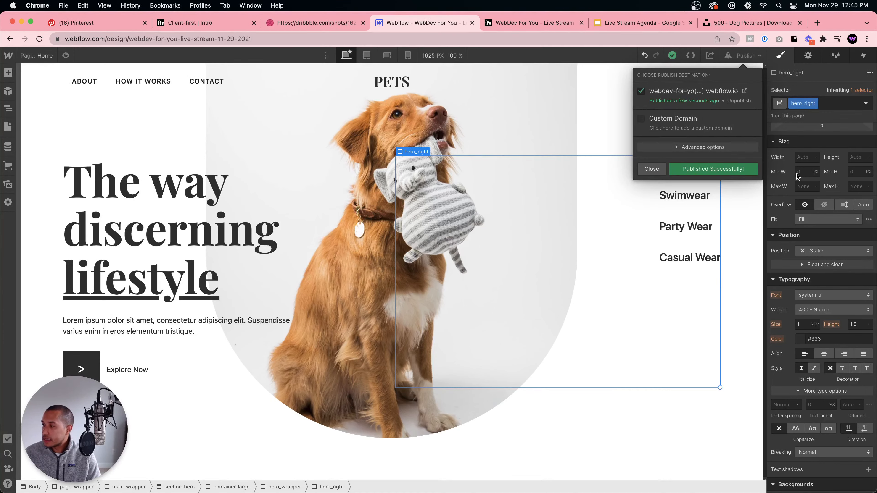
Compare the republished site against the Dribbble reference design.
{"action": "left_click", "coordinate": [743, 90]}
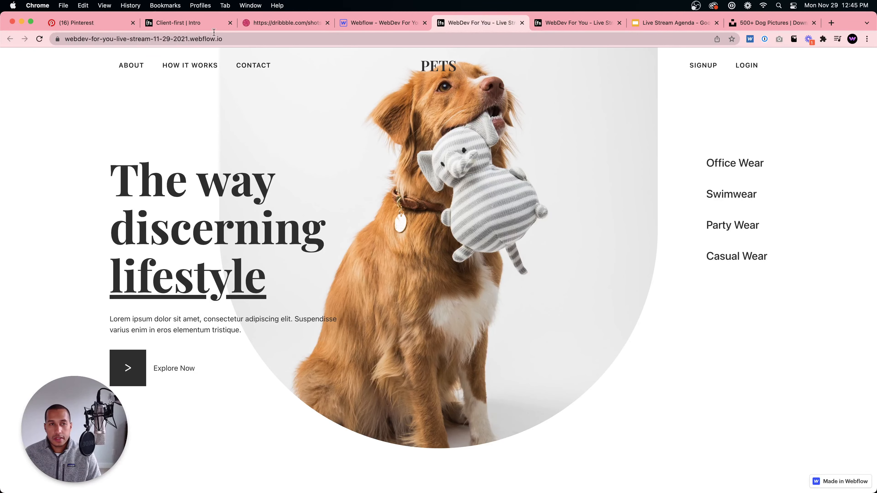
{"action": "left_click", "coordinate": [311, 23]}
{"action": "scroll", "coordinate": [418, 407], "scroll_direction": "down", "scroll_amount": 3}
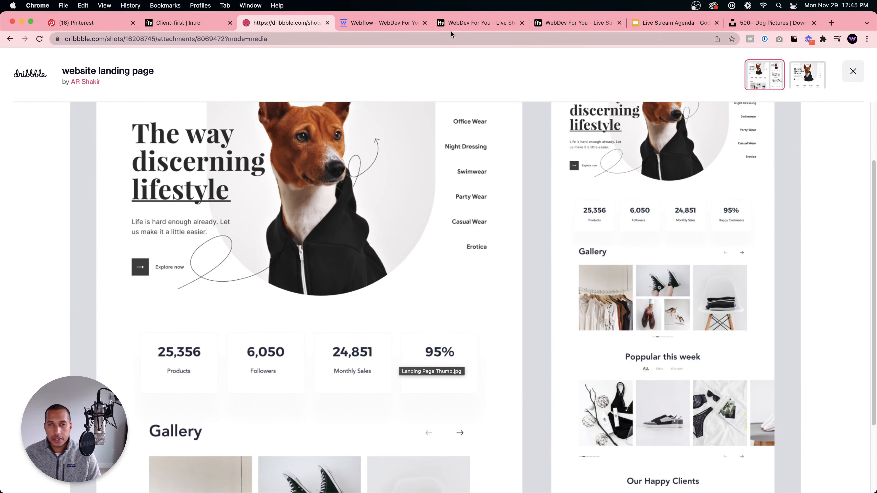
{"action": "key", "text": "ctrl+Tab"}
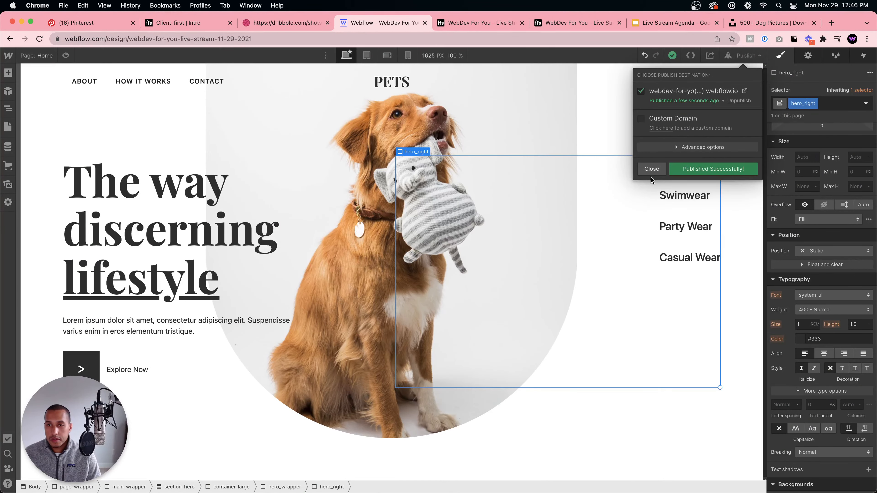
{"action": "left_click", "coordinate": [652, 169]}
Review the live site once more, then start turning the website into a store.
{"action": "left_click", "coordinate": [486, 133]}
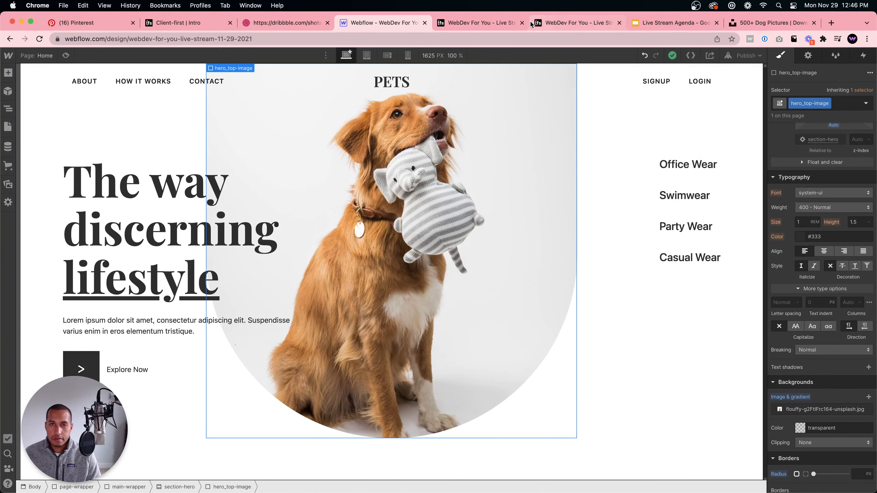
{"action": "left_click", "coordinate": [471, 24]}
{"action": "left_click", "coordinate": [379, 23]}
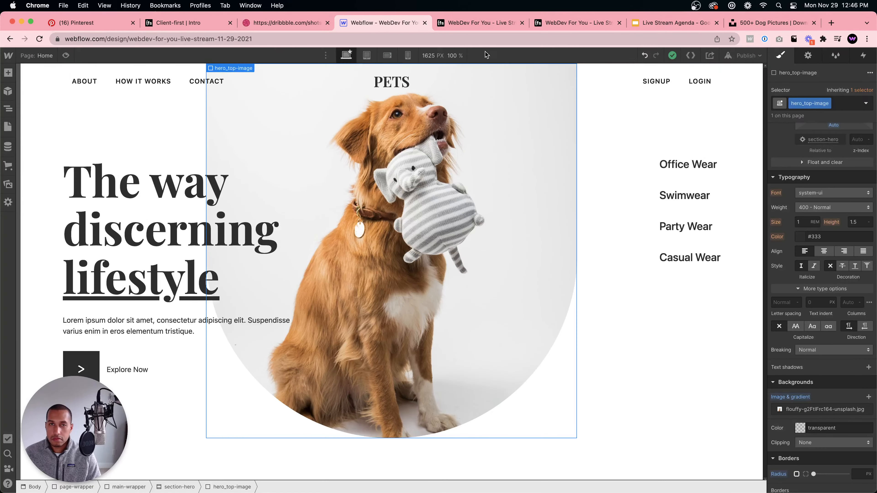
{"action": "left_click", "coordinate": [745, 56]}
{"action": "left_click", "coordinate": [743, 91]}
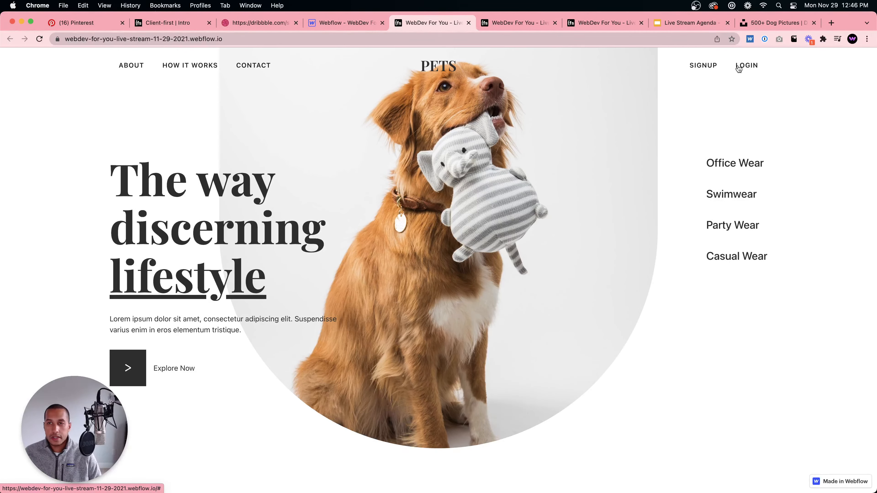
{"action": "key", "text": "super+alt+Left"}
{"action": "left_click", "coordinate": [8, 167]}
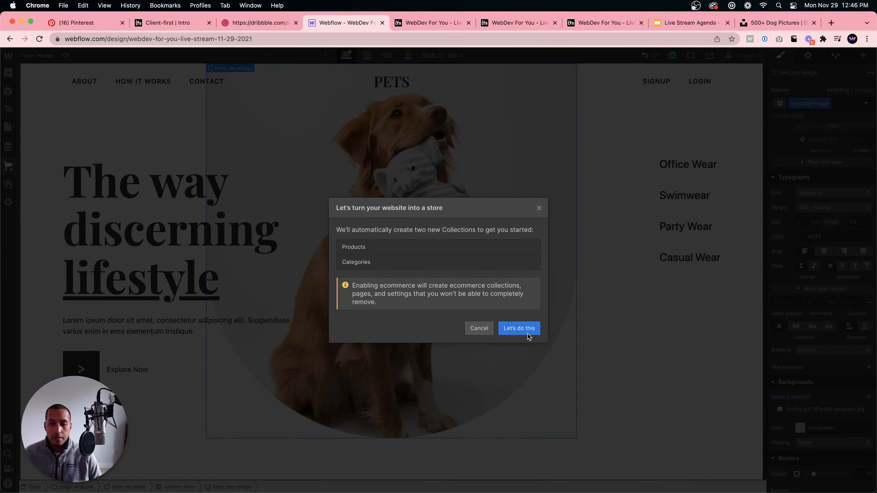
Enable ecommerce for the site and try adding a Cart to the SIGNUP/LOGIN group.
{"action": "left_click", "coordinate": [519, 331]}
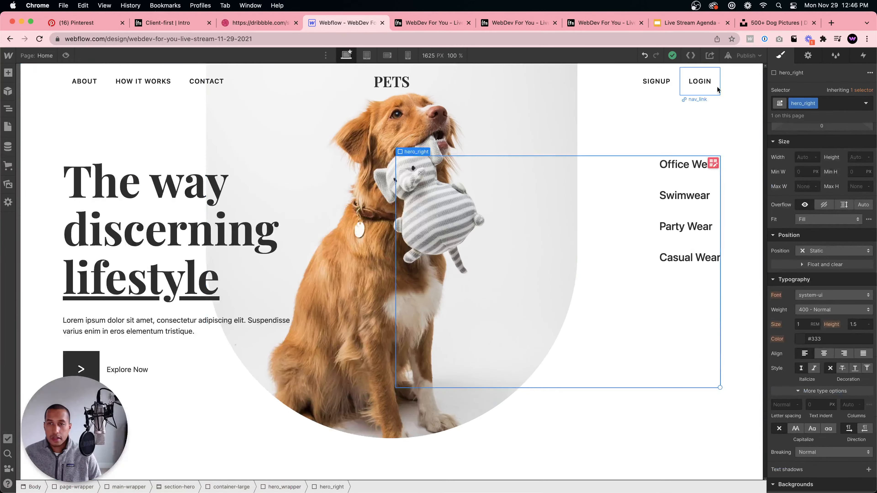
{"action": "left_click", "coordinate": [727, 81]}
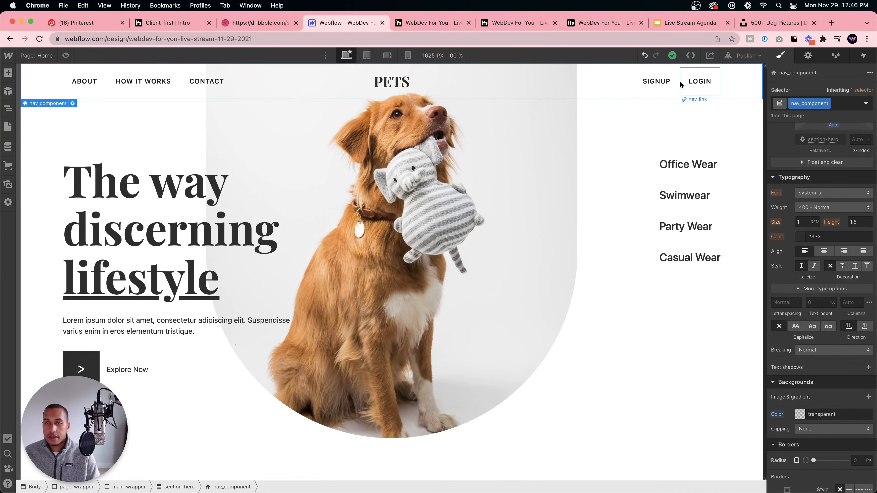
{"action": "left_click", "coordinate": [715, 83]}
{"action": "left_click", "coordinate": [332, 487]}
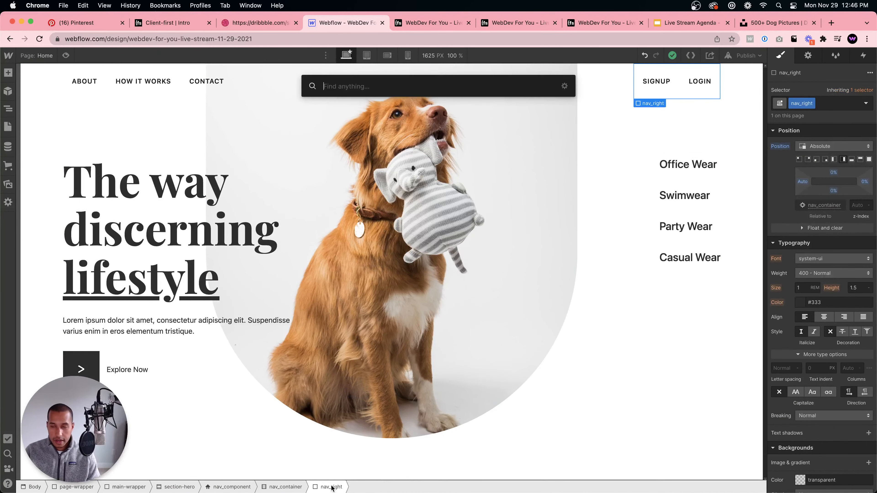
{"action": "key", "text": "super+e"}
{"action": "type", "text": "cart"}
{"action": "key", "text": "Return"}
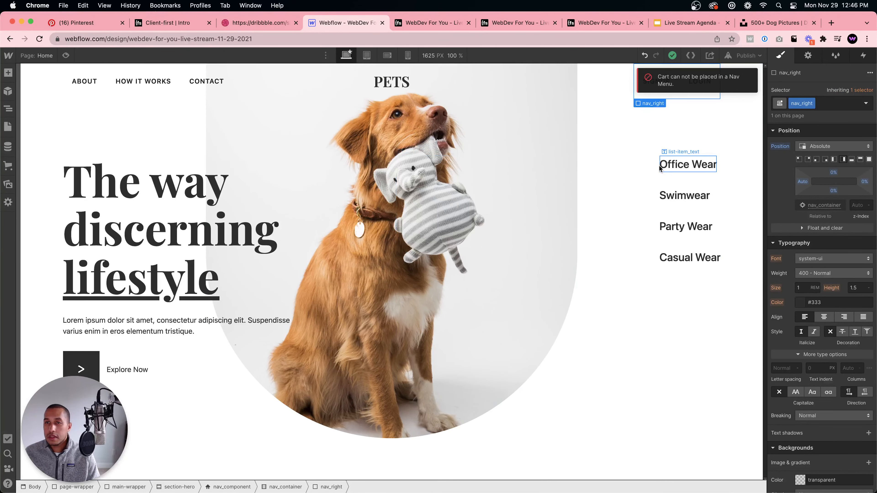
Add a Cart element to the navbar container via Quick Find.
{"action": "left_click", "coordinate": [732, 83]}
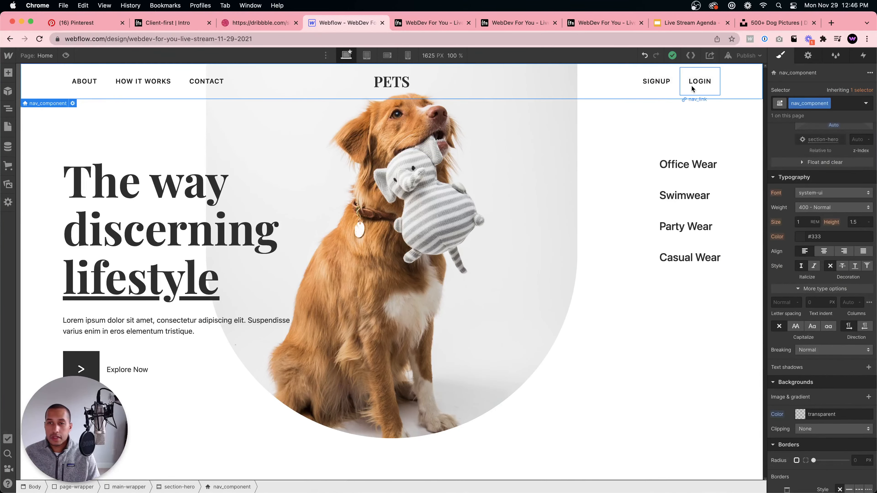
{"action": "left_click", "coordinate": [618, 82]}
{"action": "left_click", "coordinate": [610, 82]}
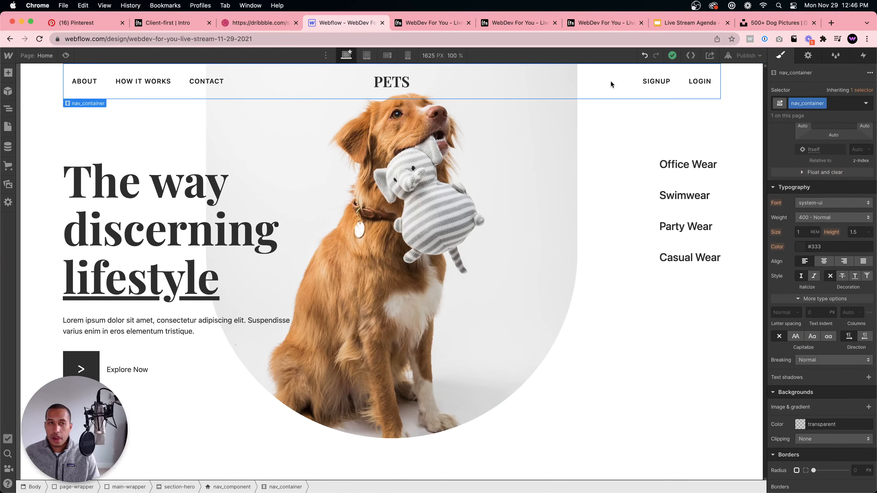
{"action": "key", "text": "cmd+e"}
{"action": "type", "text": "cart"}
{"action": "key", "text": "Return"}
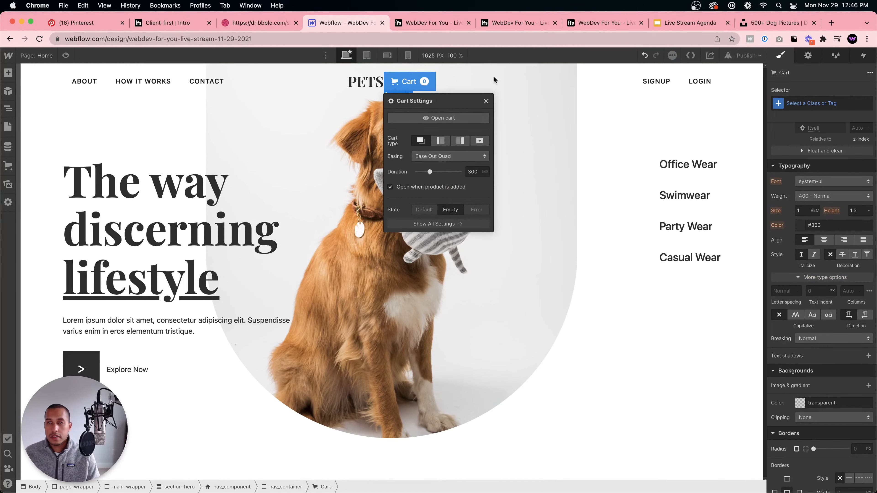
{"action": "left_click", "coordinate": [468, 81]}
{"action": "left_click", "coordinate": [405, 82]}
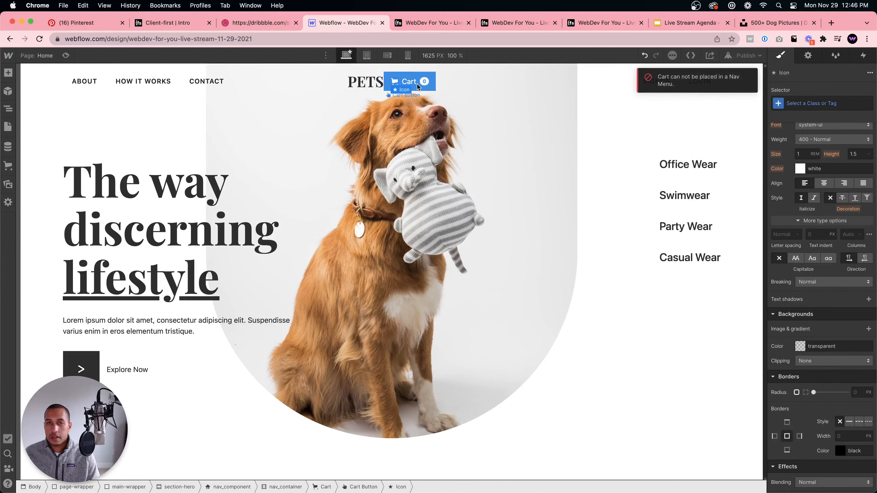
{"action": "key", "text": "z"}
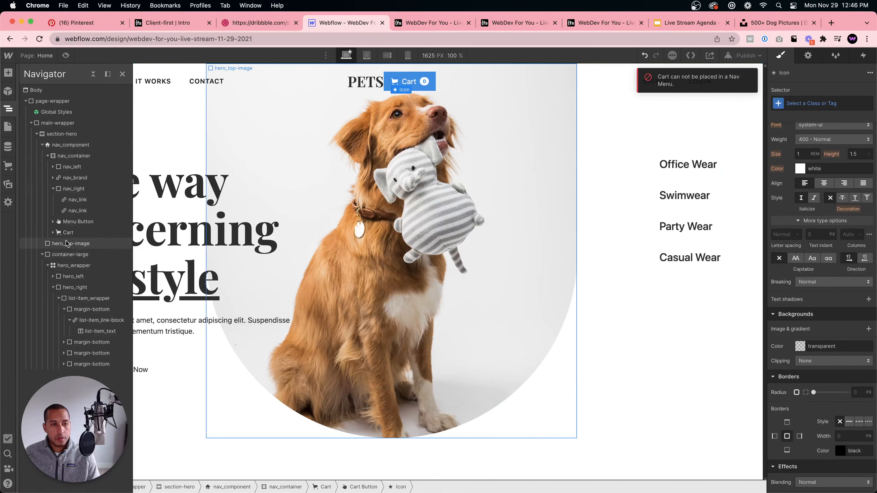
Add a Div Block in nav_container and group nav_right and the Cart inside it.
{"action": "left_click", "coordinate": [53, 224]}
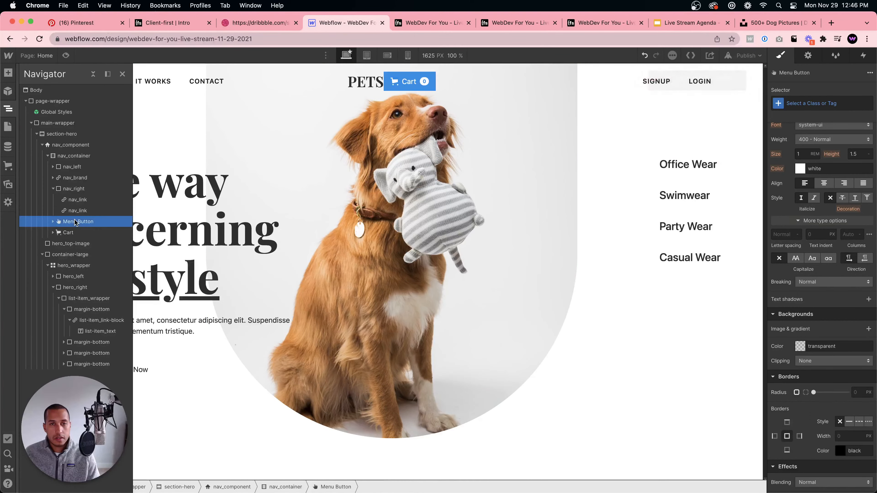
{"action": "left_click", "coordinate": [74, 231]}
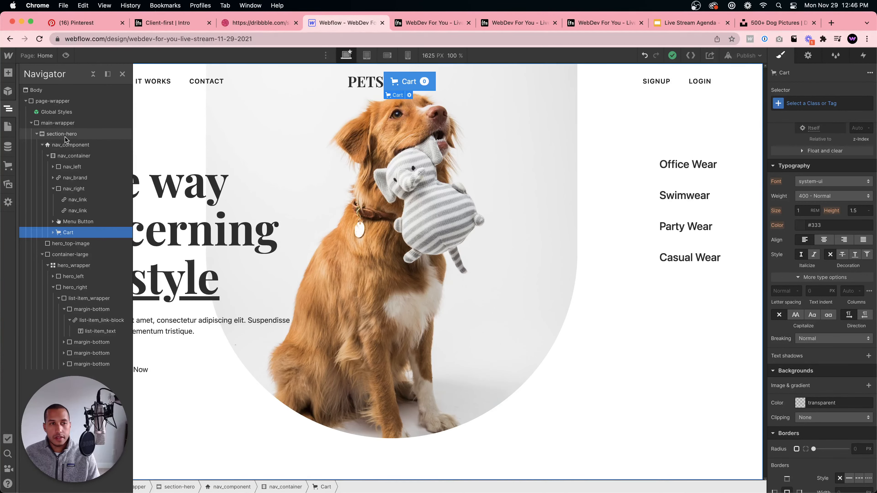
{"action": "key", "text": "super+e"}
{"action": "key", "text": "Return"}
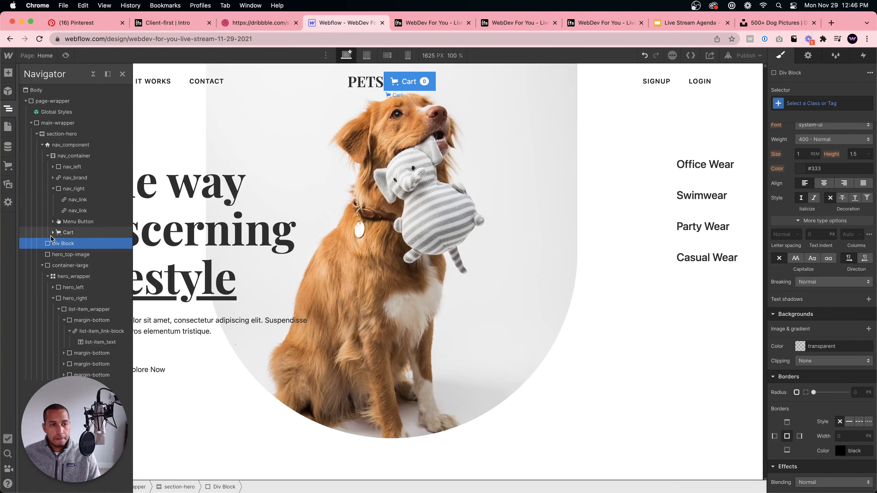
{"action": "left_click_drag", "start_coordinate": [64, 244], "coordinate": [79, 208]}
{"action": "left_click", "coordinate": [68, 243]}
{"action": "left_click", "coordinate": [68, 233]}
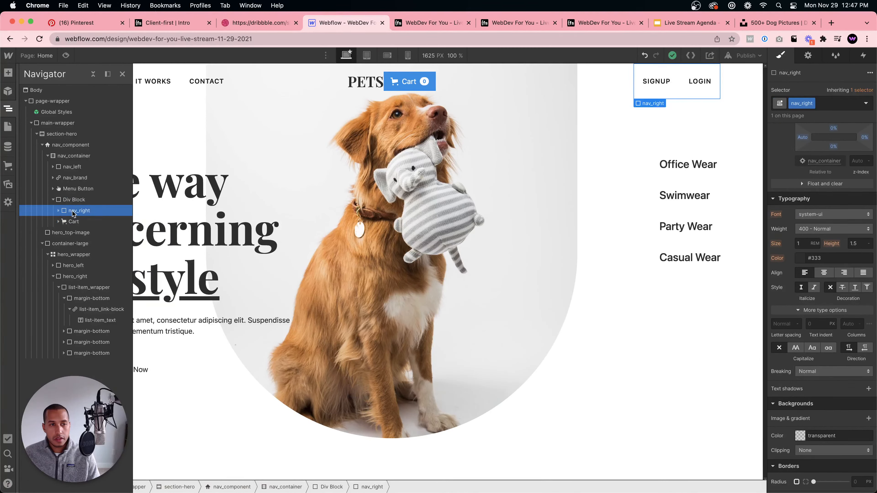
{"action": "left_click", "coordinate": [73, 201]}
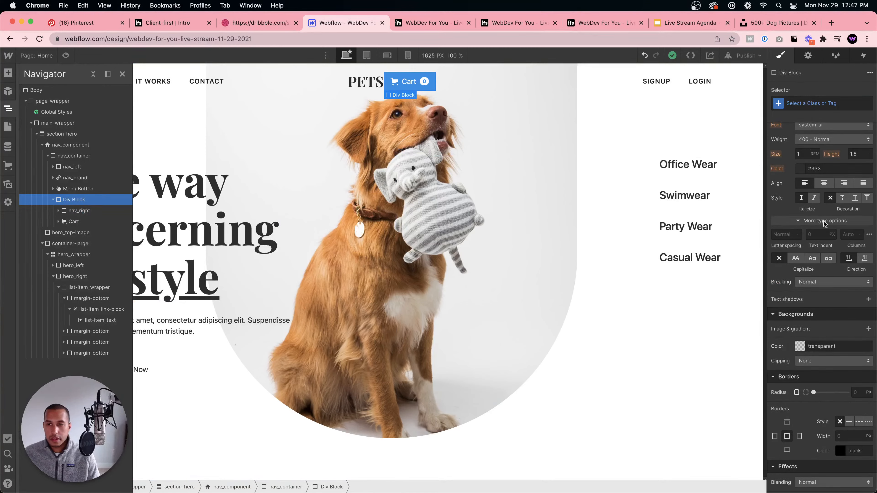
{"action": "scroll", "coordinate": [821, 244], "scroll_direction": "up", "scroll_amount": 8}
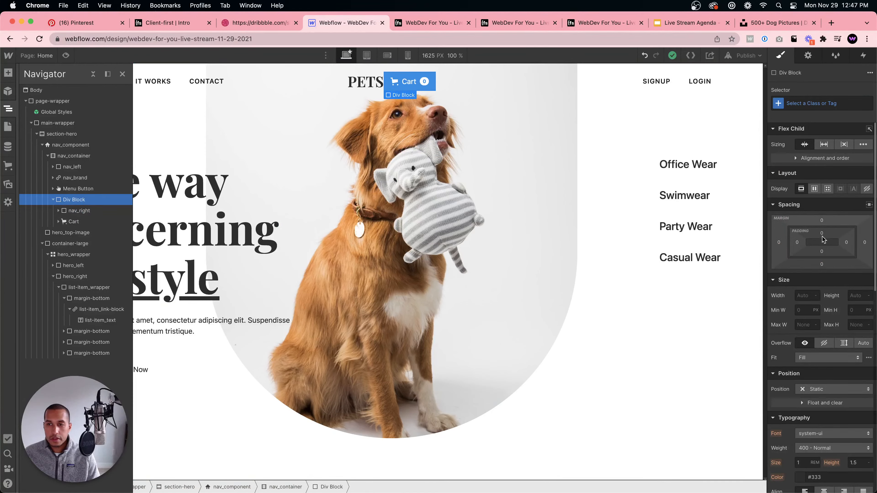
Make nav_right relatively positioned and give its wrapper Div Block the class nav_right-wrapper.
{"action": "key", "text": "Down"}
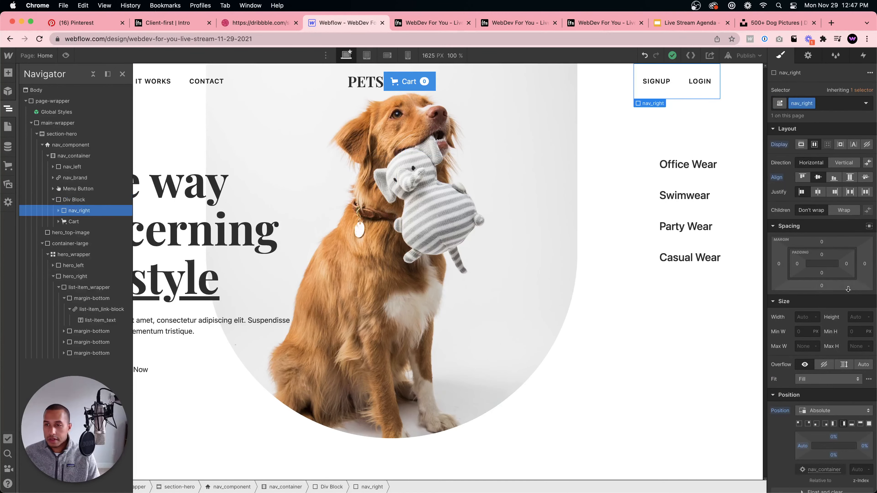
{"action": "left_click", "coordinate": [829, 410]}
{"action": "left_click", "coordinate": [826, 400]}
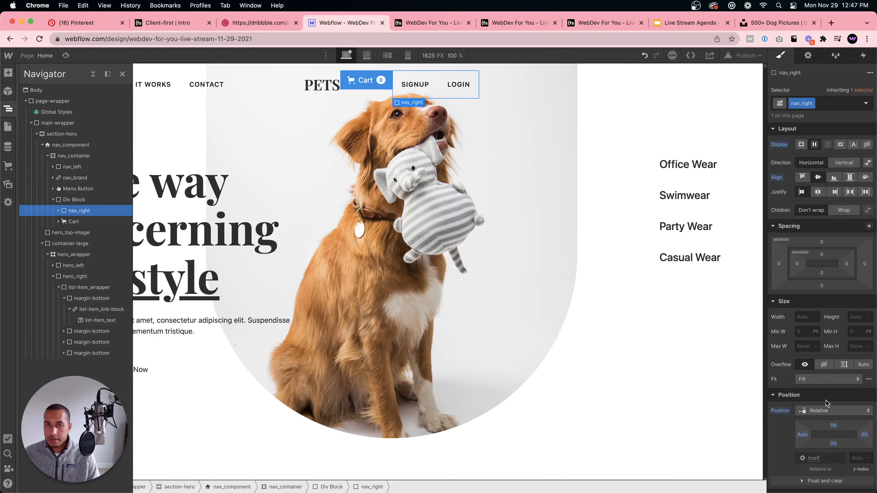
{"action": "left_click", "coordinate": [74, 199]}
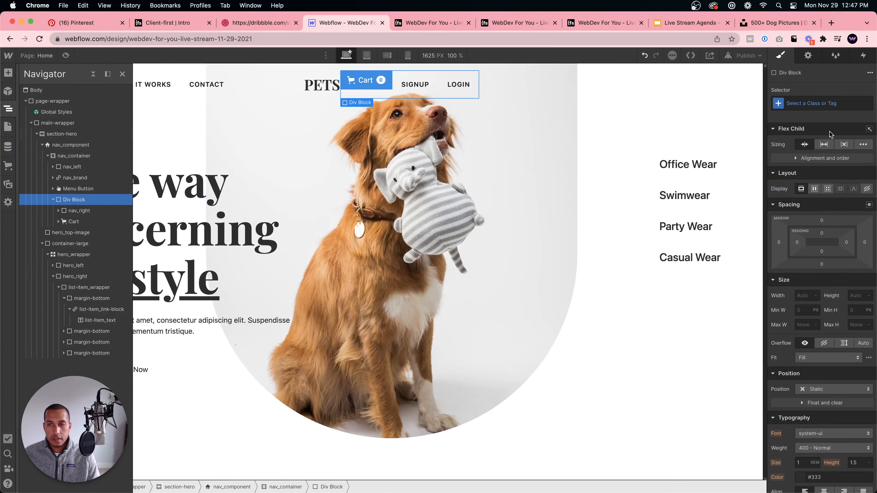
{"action": "left_click", "coordinate": [811, 103]}
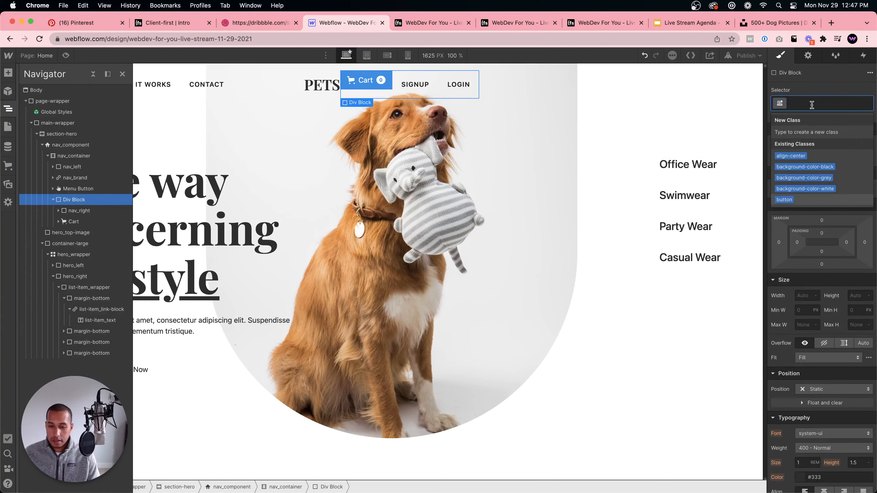
{"action": "type", "text": "nav_ri"}
{"action": "type", "text": "ght-"}
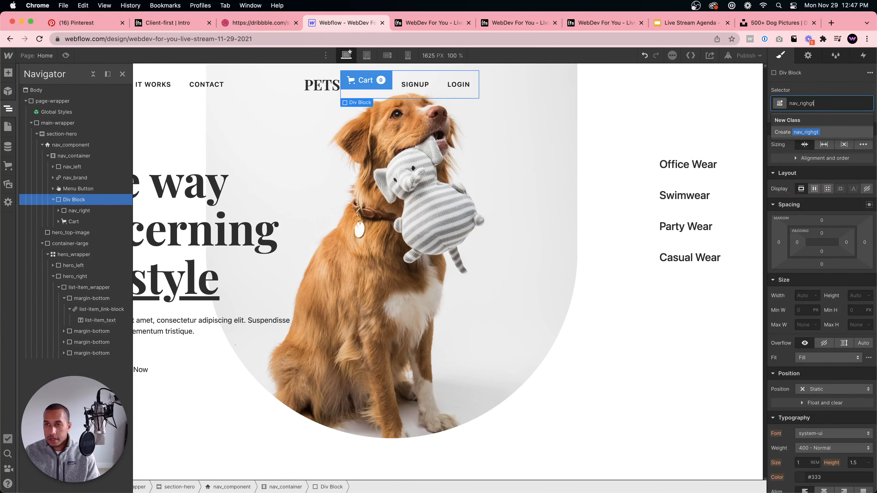
{"action": "type", "text": "wrapper"}
{"action": "key", "text": "Return"}
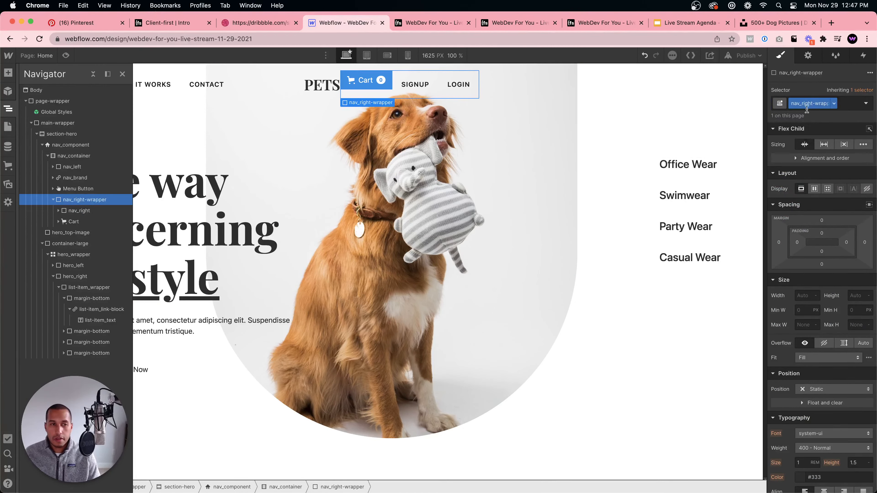
Position nav_right-wrapper absolutely at the right, as a flex row with centred items.
{"action": "left_click", "coordinate": [828, 393]}
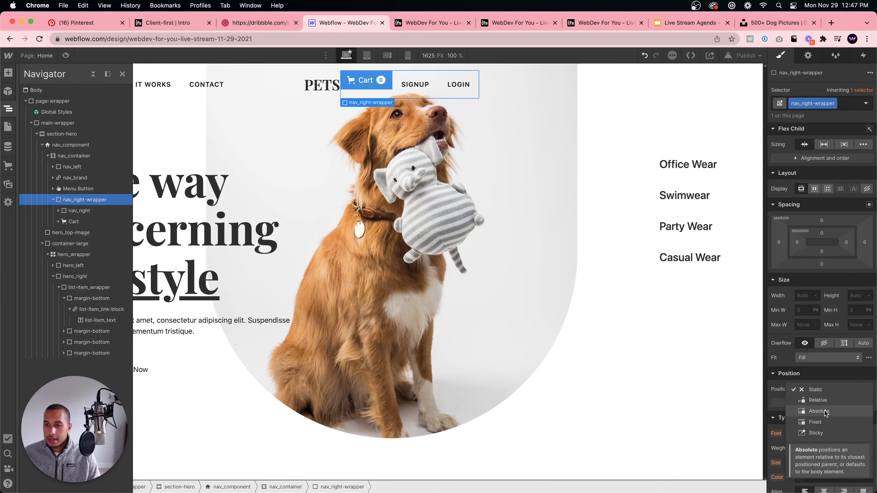
{"action": "left_click", "coordinate": [842, 409]}
{"action": "left_click", "coordinate": [843, 403]}
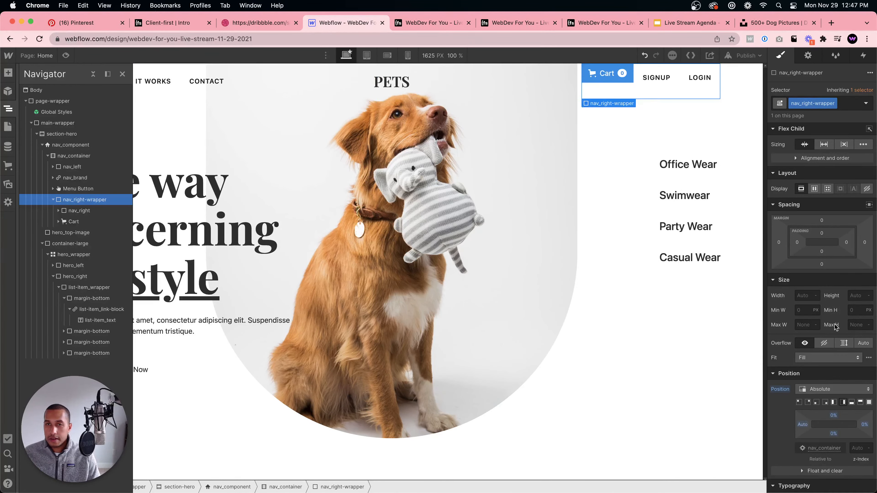
{"action": "left_click", "coordinate": [815, 191]}
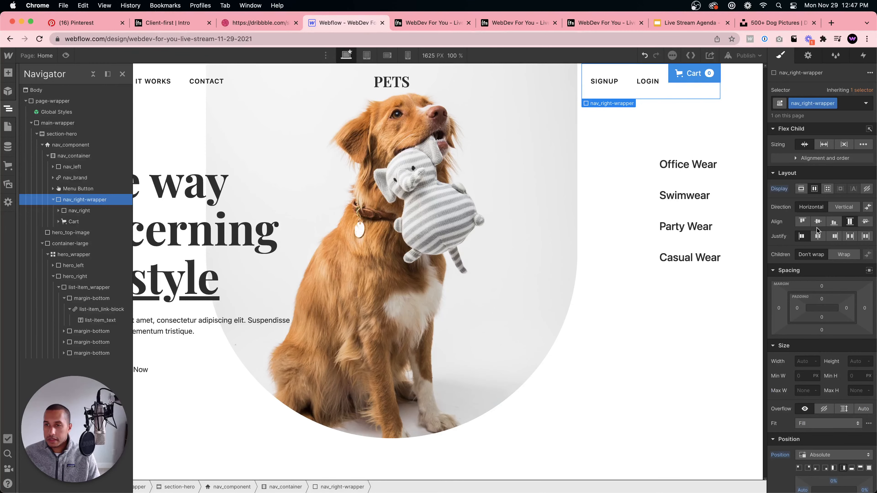
{"action": "left_click", "coordinate": [818, 221]}
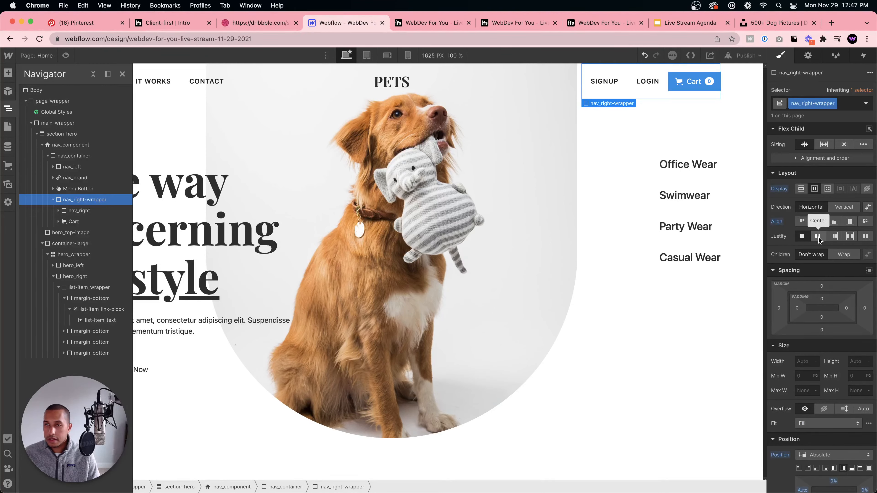
{"action": "left_click", "coordinate": [685, 88]}
{"action": "left_click", "coordinate": [693, 84]}
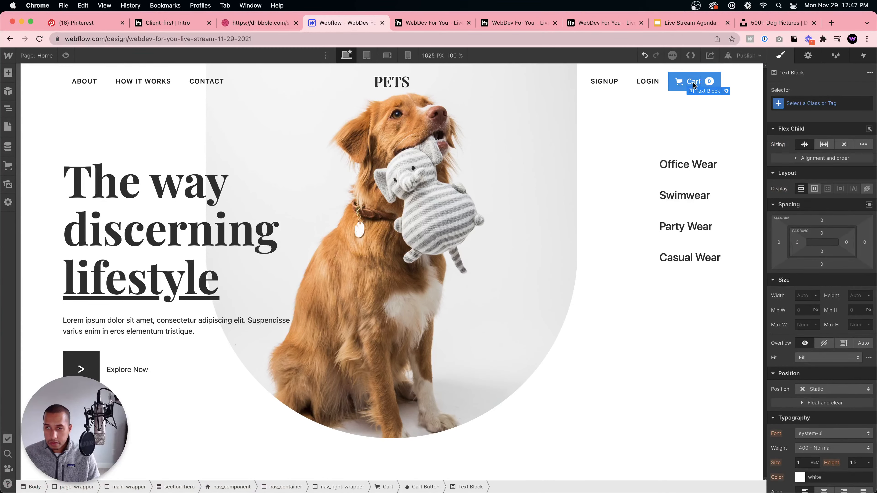
Give the Cart label a cart_text class with #333 text colour.
{"action": "left_click", "coordinate": [806, 102]}
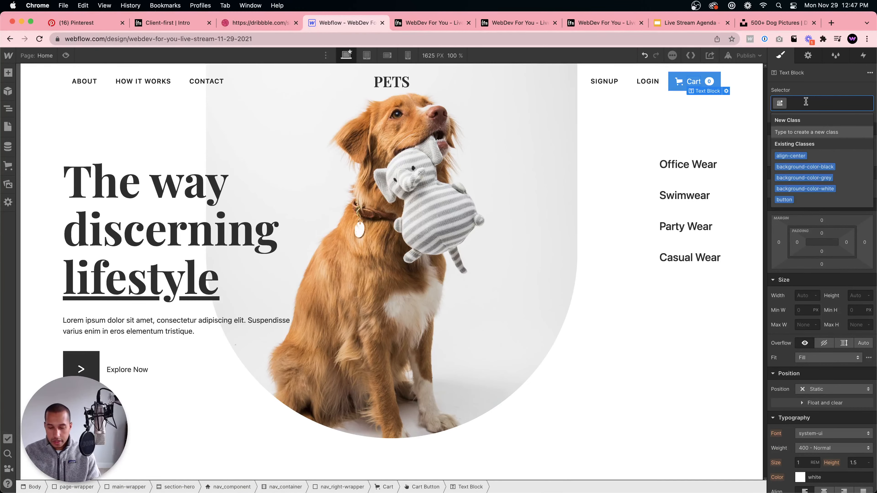
{"action": "type", "text": "cart_text"}
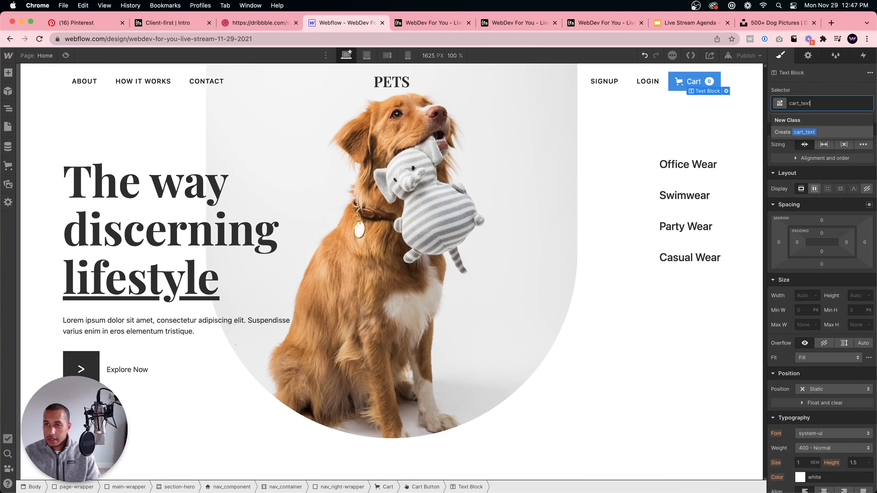
{"action": "key", "text": "Return"}
{"action": "scroll", "coordinate": [810, 387], "scroll_direction": "down", "scroll_amount": 3}
{"action": "left_click", "coordinate": [810, 387]}
{"action": "type", "text": "#333"}
{"action": "key", "text": "Return"}
Give the cart icon a cart_icon class coloured #333.
{"action": "left_click", "coordinate": [678, 82]}
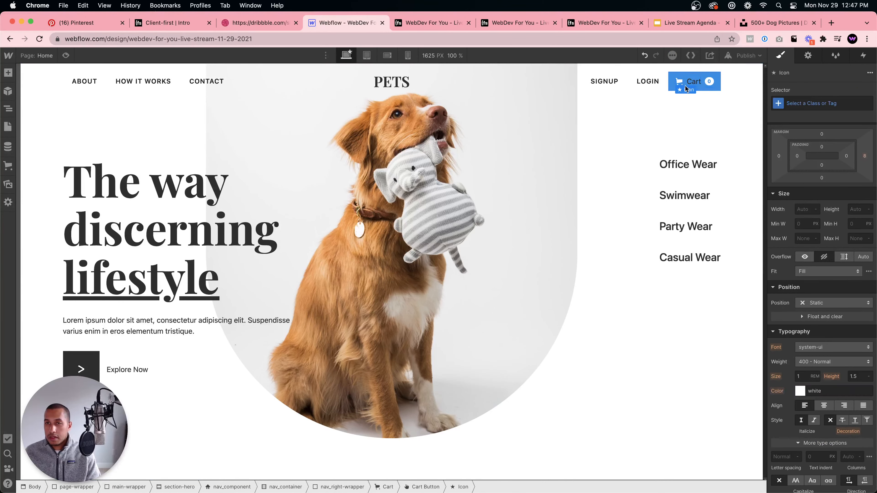
{"action": "left_click", "coordinate": [820, 104]}
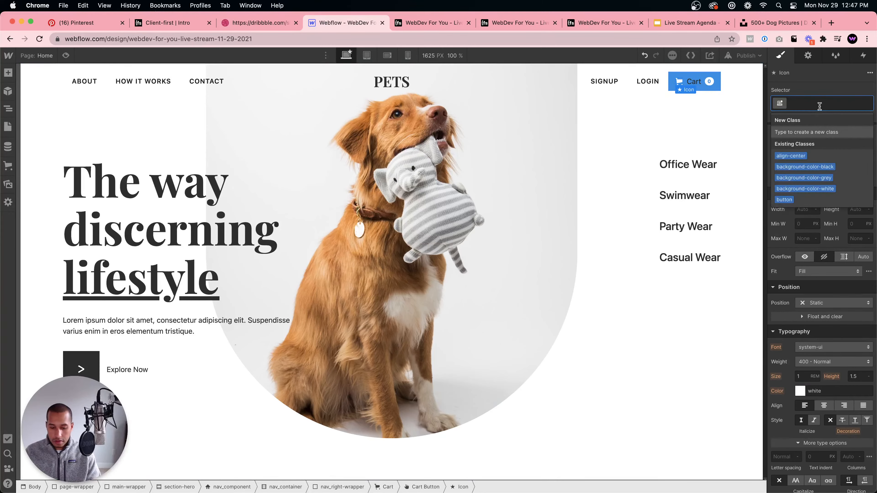
{"action": "type", "text": "cart_icon"}
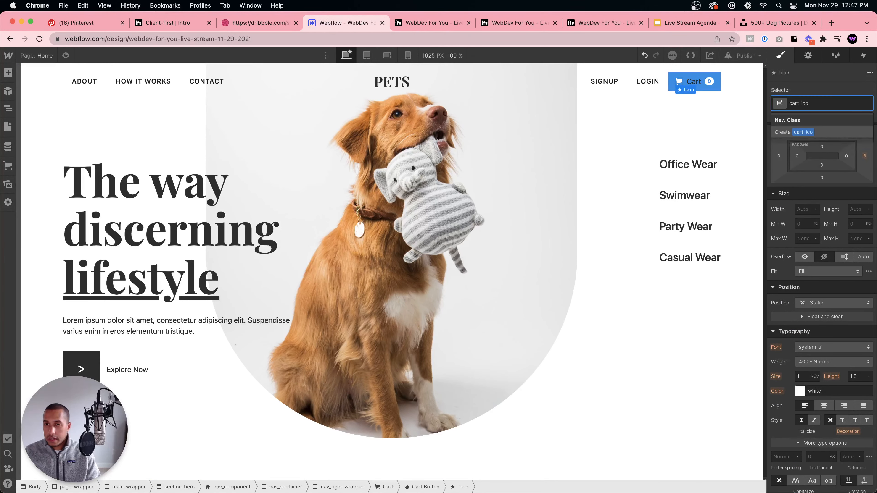
{"action": "key", "text": "Return"}
{"action": "left_click", "coordinate": [836, 391]}
{"action": "type", "text": "333"}
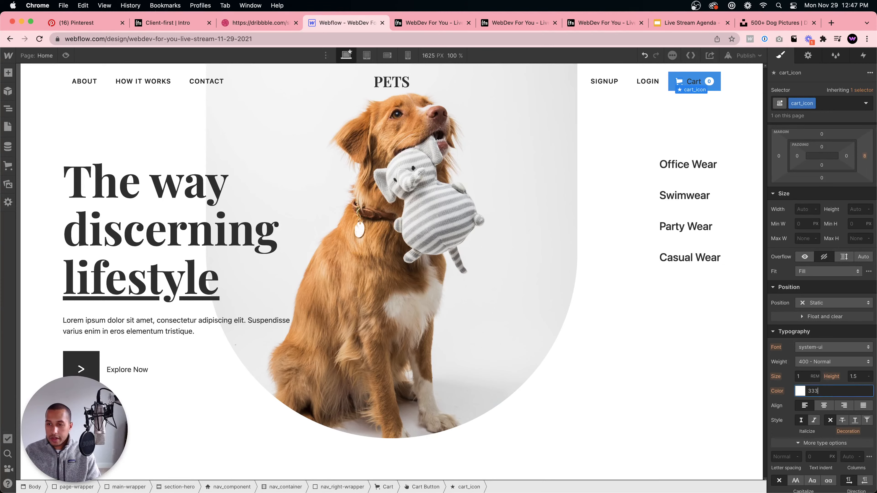
{"action": "key", "text": "super+a"}
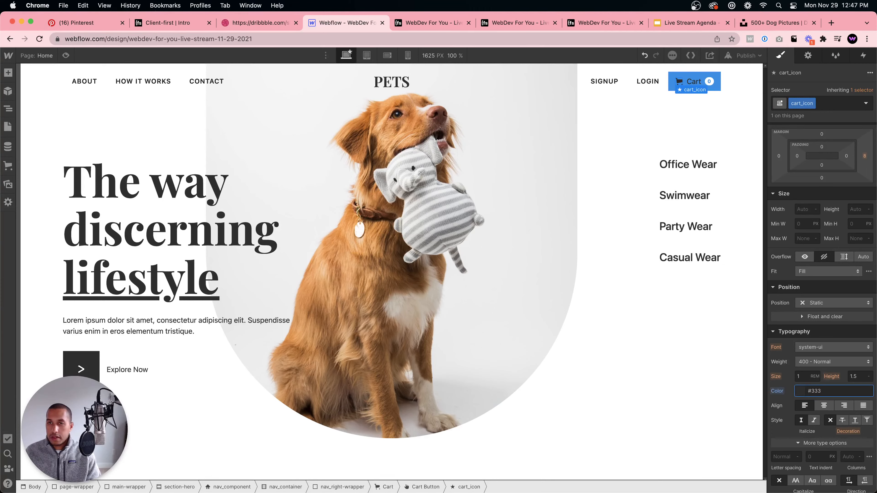
Give the cart quantity badge a cart_quantity class coloured #333333.
{"action": "left_click", "coordinate": [709, 81]}
{"action": "left_click", "coordinate": [837, 102]}
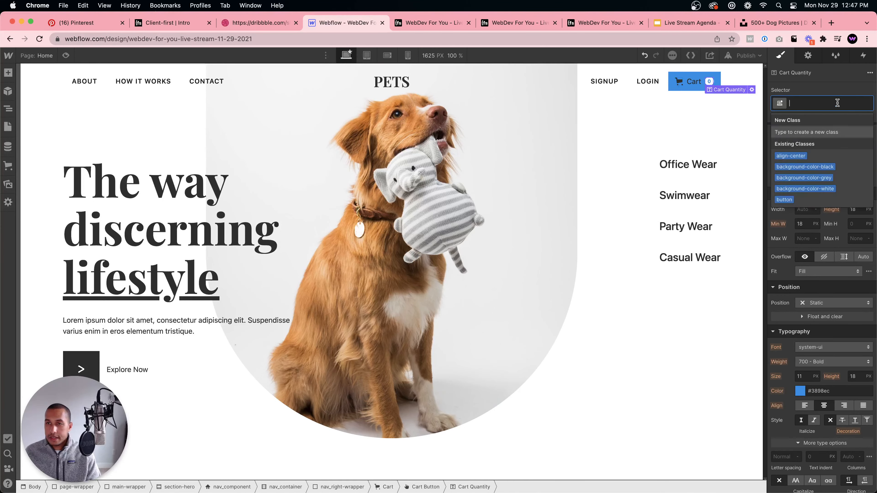
{"action": "type", "text": "cart_quan"}
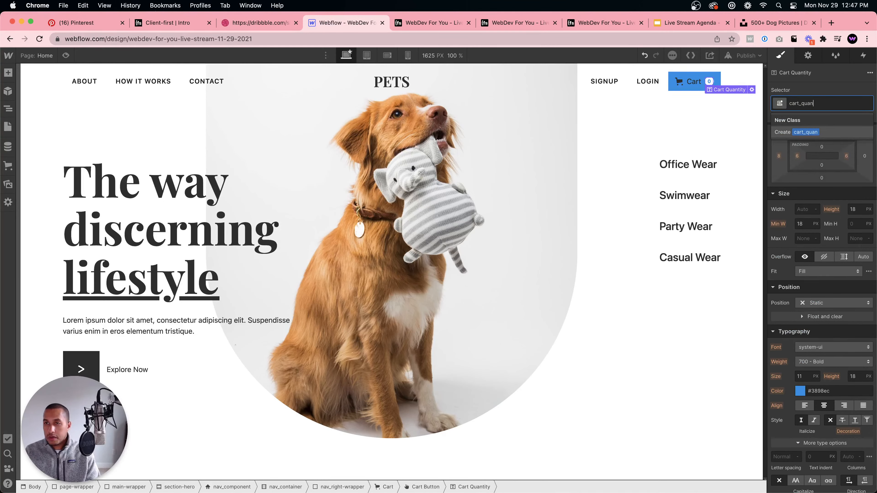
{"action": "type", "text": "tity"}
{"action": "key", "text": "Return"}
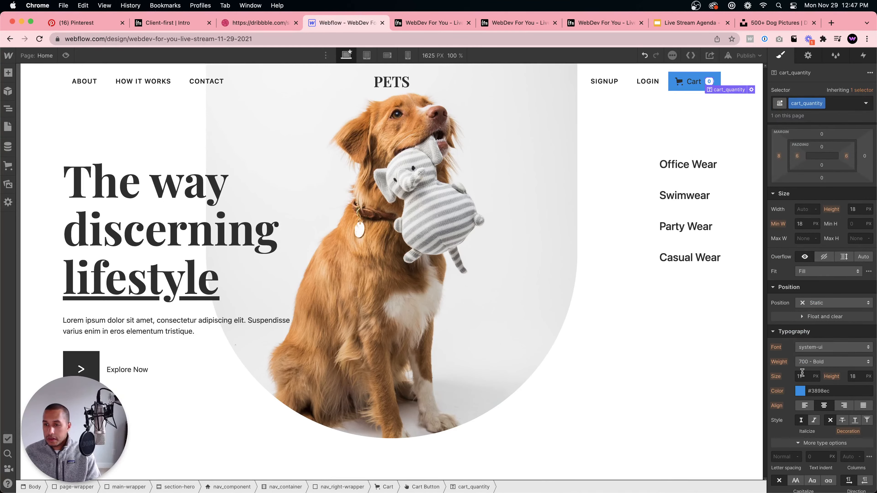
{"action": "left_click", "coordinate": [800, 392]}
{"action": "type", "text": "#333333"}
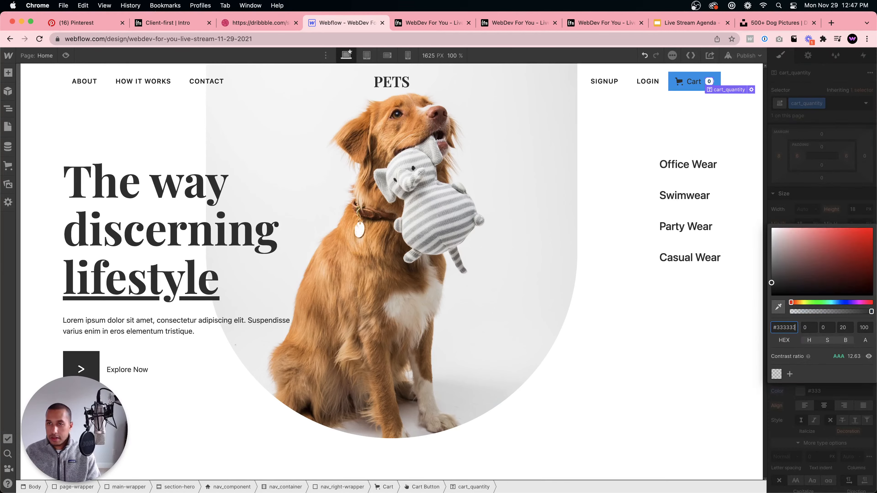
Rename the Cart button's class to cart_component and make its background transparent.
{"action": "left_click", "coordinate": [701, 77]}
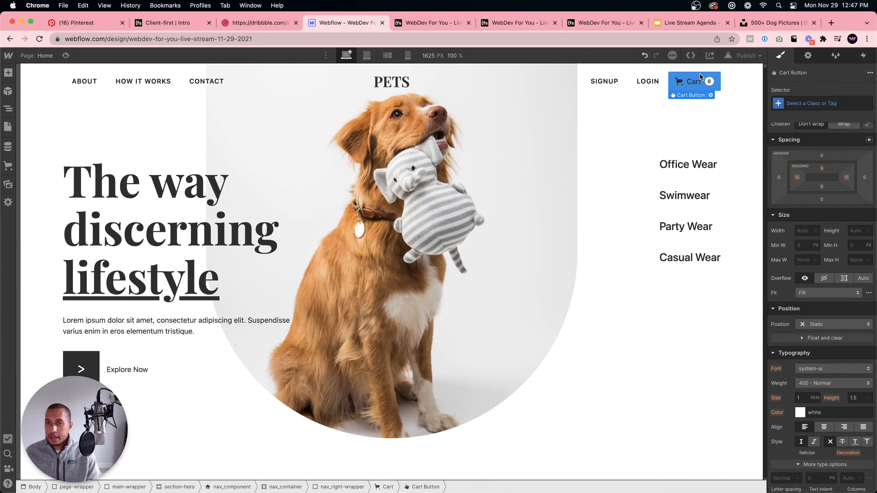
{"action": "left_click", "coordinate": [790, 107]}
{"action": "type", "text": "cart"}
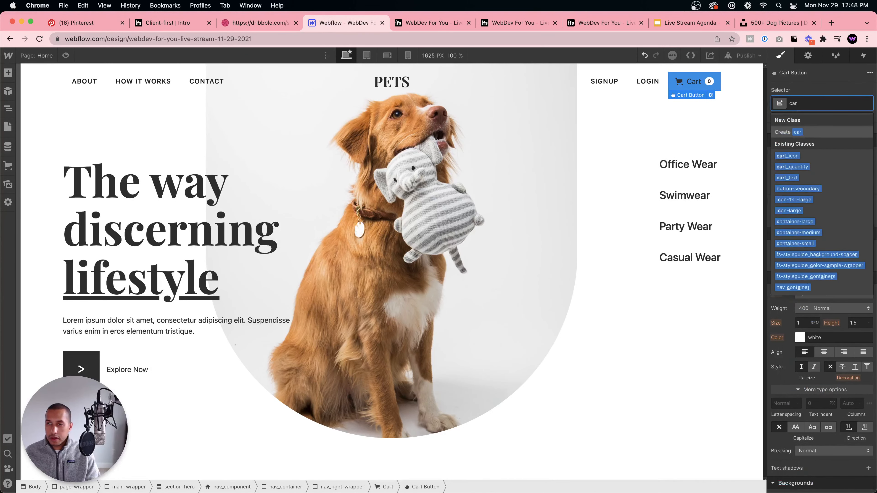
{"action": "key", "text": "Return"}
{"action": "double_click", "coordinate": [795, 107]}
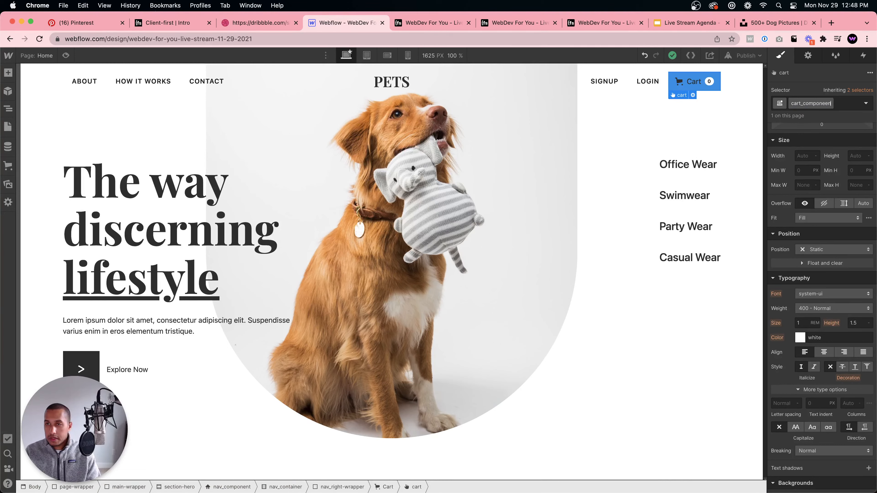
{"action": "type", "text": "_component"}
{"action": "key", "text": "Return"}
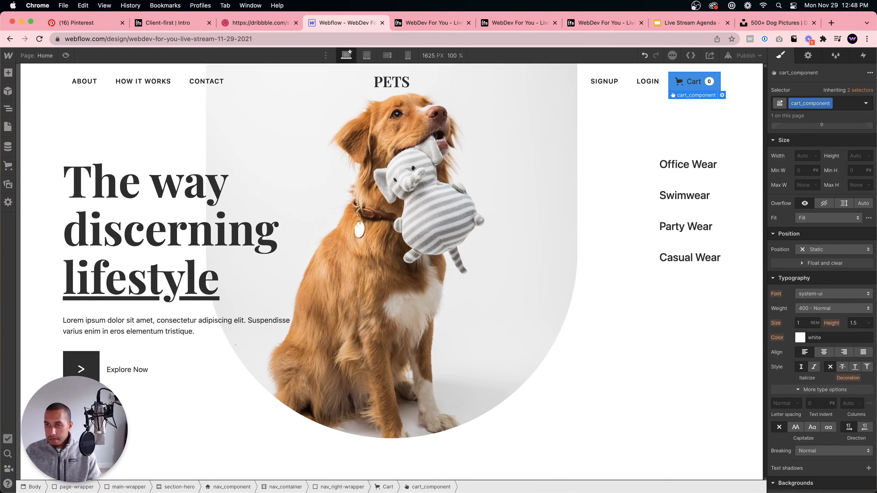
{"action": "scroll", "coordinate": [808, 345], "scroll_direction": "down", "scroll_amount": 3}
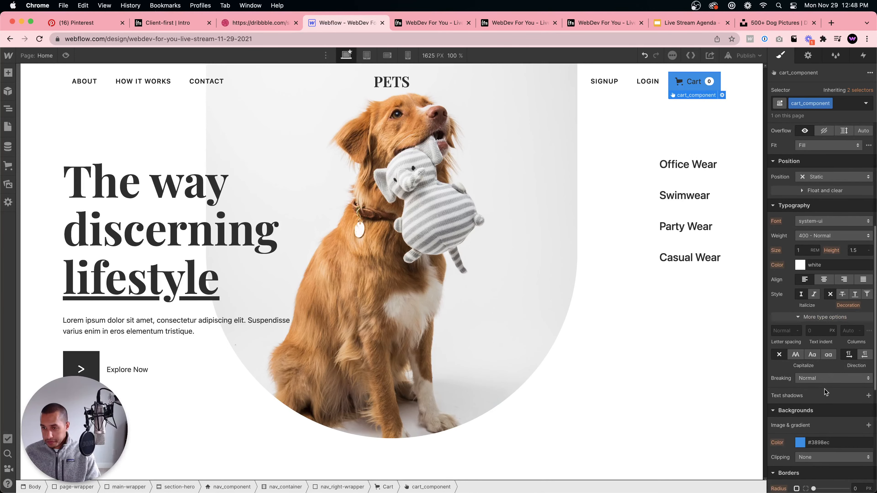
{"action": "left_click", "coordinate": [802, 441]}
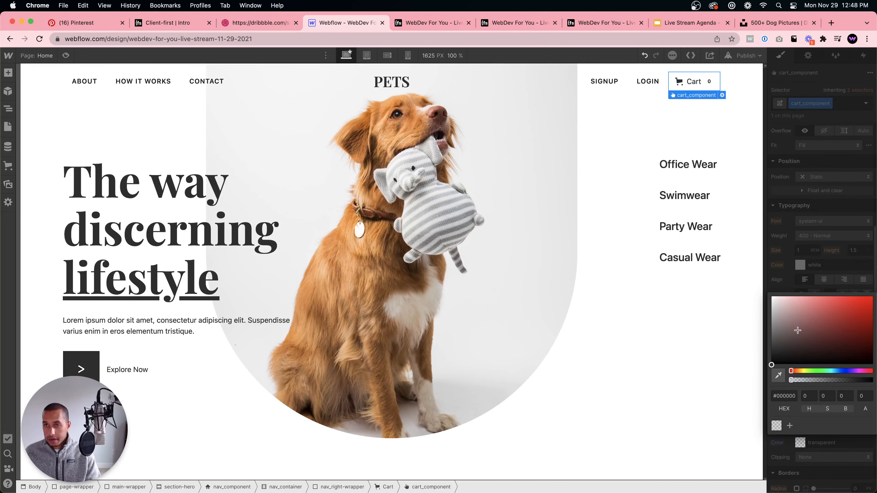
{"action": "left_click", "coordinate": [563, 248]}
{"action": "left_click", "coordinate": [520, 112]}
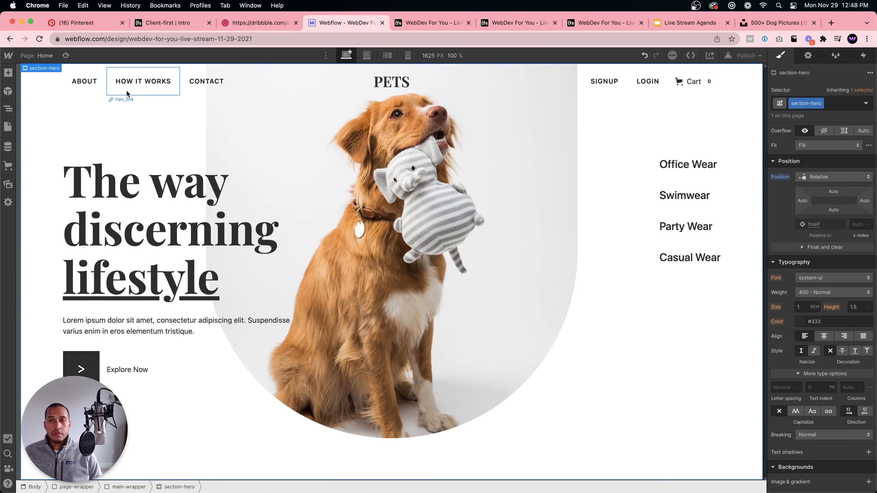
{"action": "key", "text": "super+shift+p"}
{"action": "left_click", "coordinate": [732, 81]}
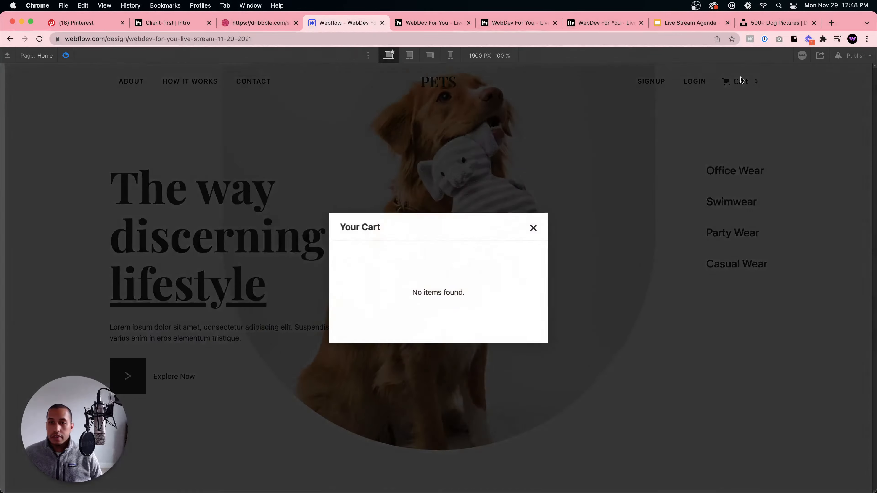
{"action": "left_click", "coordinate": [533, 228]}
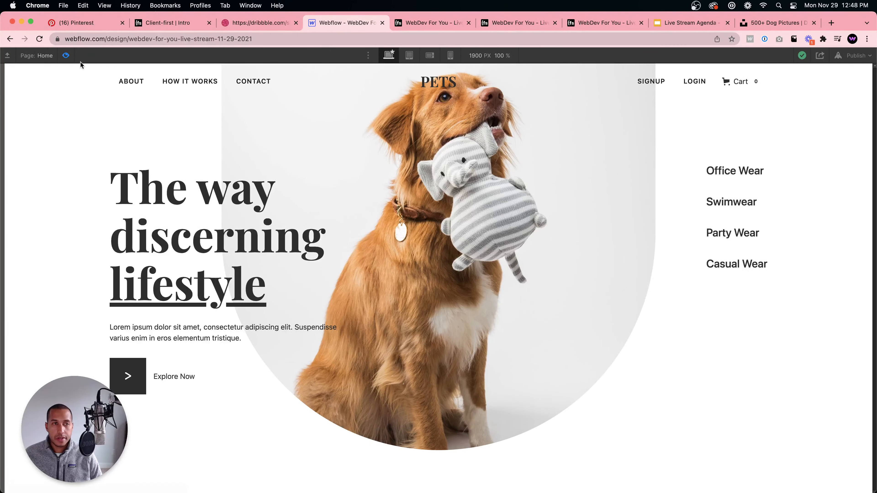
{"action": "left_click", "coordinate": [66, 55]}
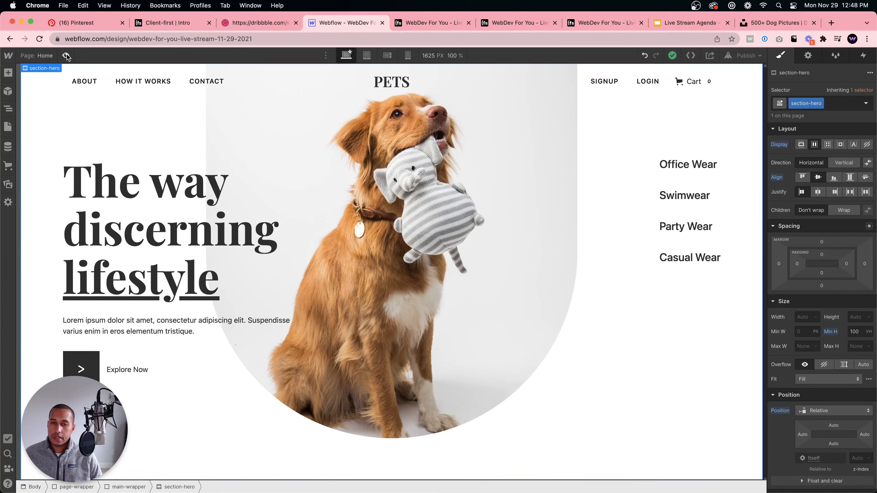
{"action": "left_click", "coordinate": [431, 172]}
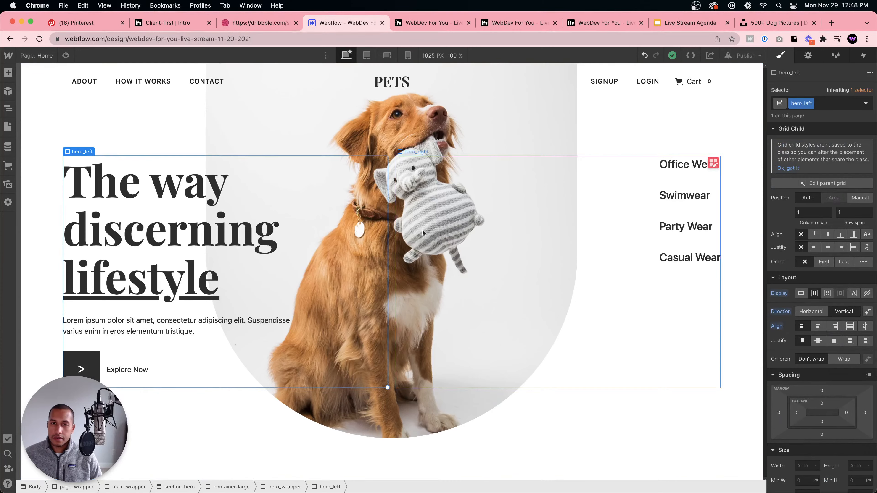
At the tablet breakpoint, pin the hero dog image to the left.
{"action": "left_click", "coordinate": [451, 110]}
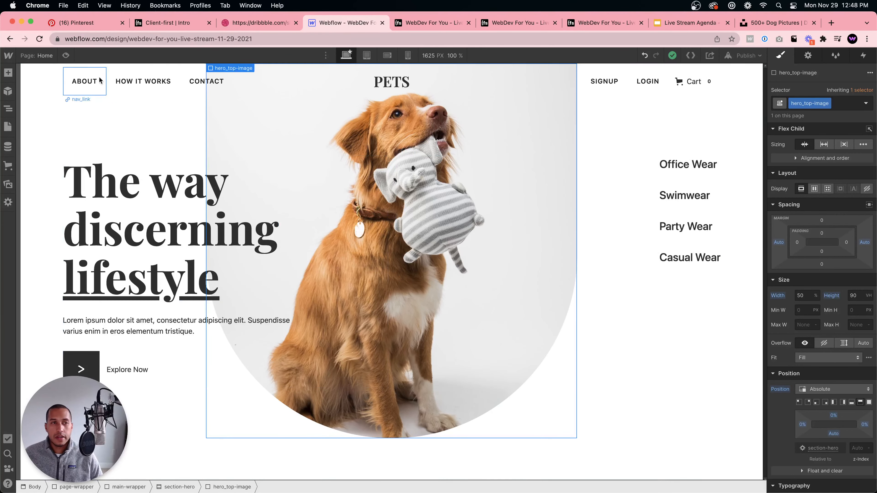
{"action": "left_click", "coordinate": [366, 56]}
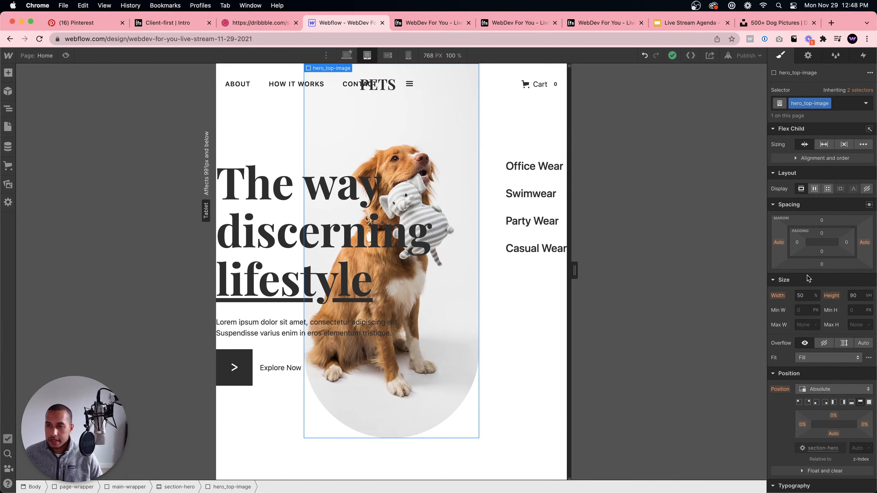
{"action": "scroll", "coordinate": [830, 328], "scroll_direction": "down", "scroll_amount": 3}
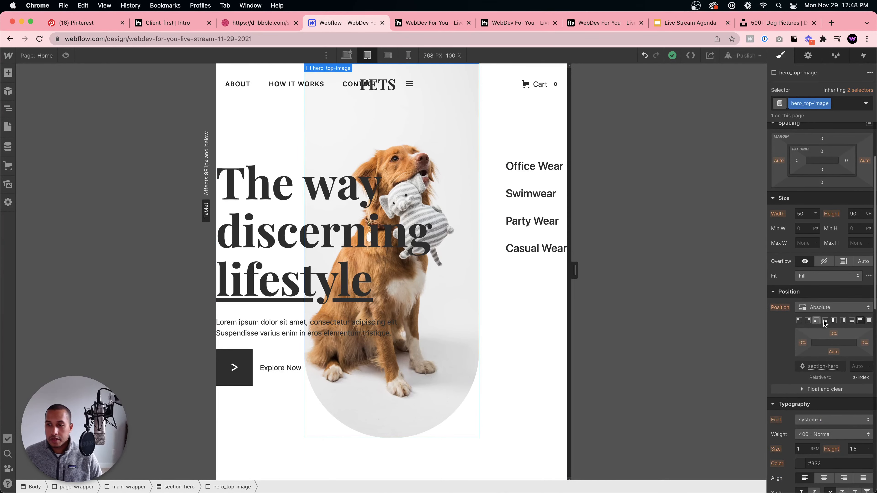
{"action": "left_click", "coordinate": [833, 321]}
{"action": "scroll", "coordinate": [833, 345], "scroll_direction": "down", "scroll_amount": 4}
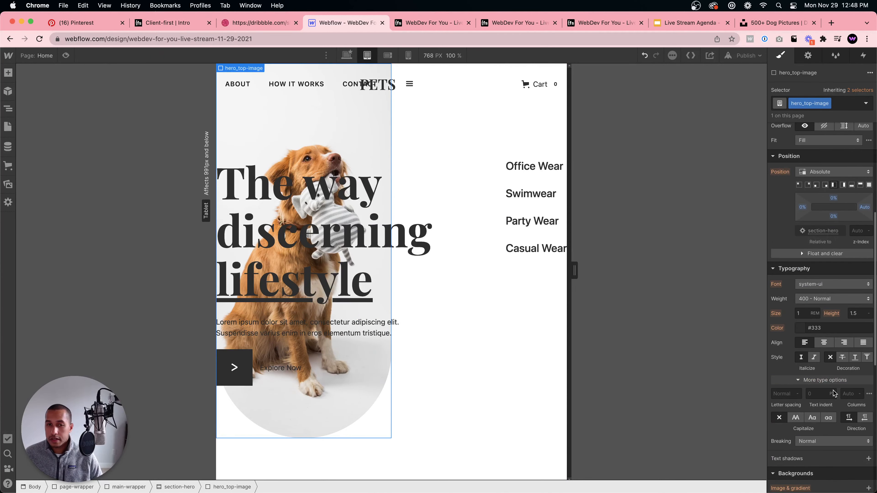
{"action": "scroll", "coordinate": [832, 391], "scroll_direction": "down", "scroll_amount": 7}
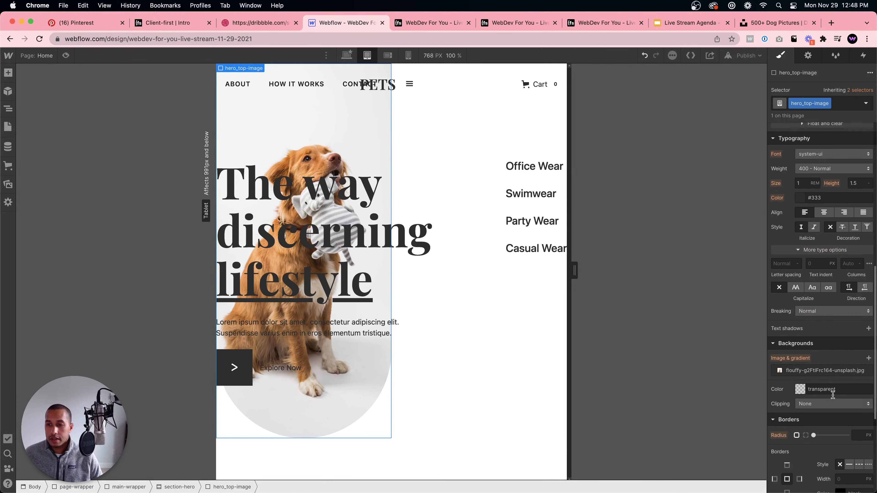
Set individual corner radii on the image: bottom-left 0, top-right 90vh.
{"action": "left_click", "coordinate": [806, 320]}
{"action": "left_click", "coordinate": [815, 349]}
{"action": "type", "text": "0"}
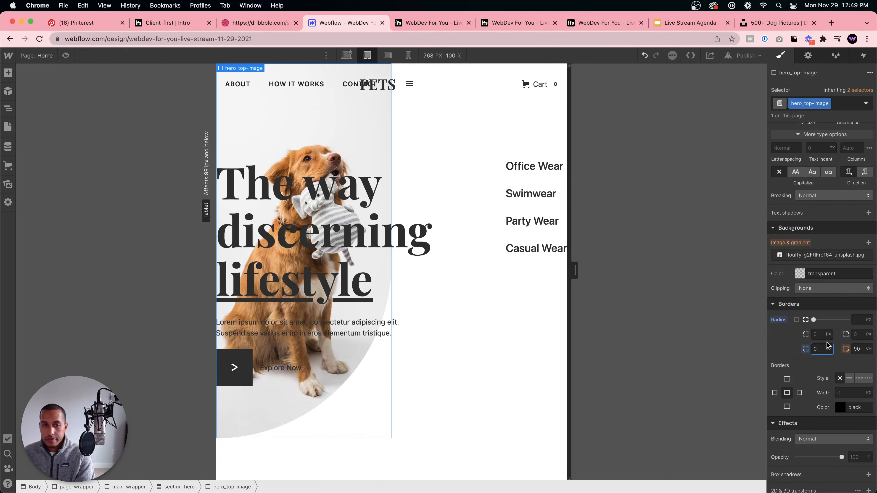
{"action": "left_click", "coordinate": [857, 334]}
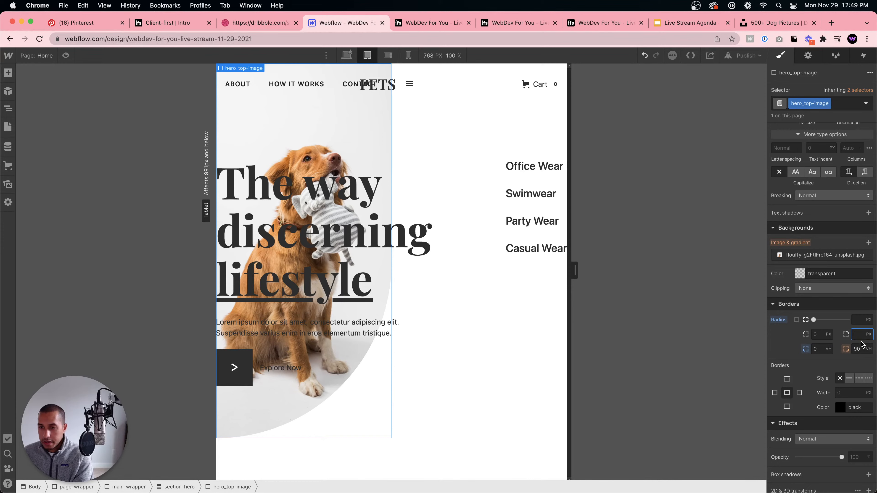
{"action": "type", "text": "9"}
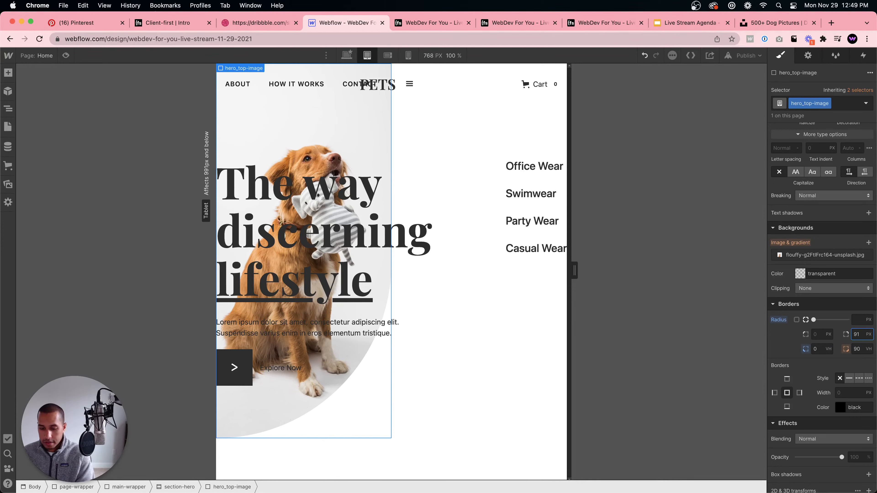
{"action": "type", "text": "0vh"}
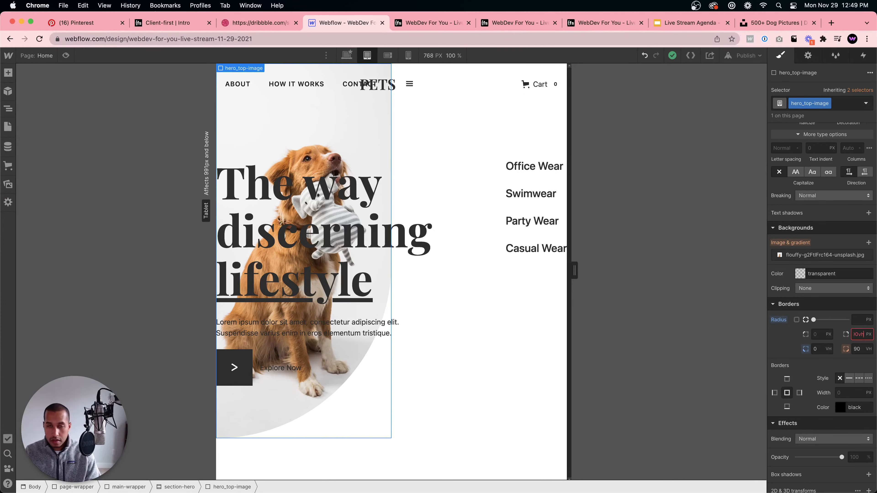
{"action": "key", "text": "Return"}
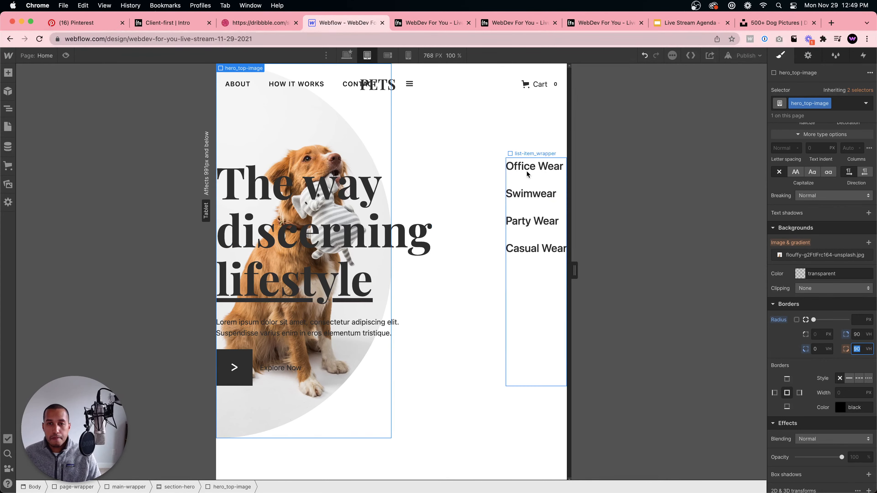
Delete the second column of the hero wrapper grid, leaving one column.
{"action": "left_click", "coordinate": [414, 328]}
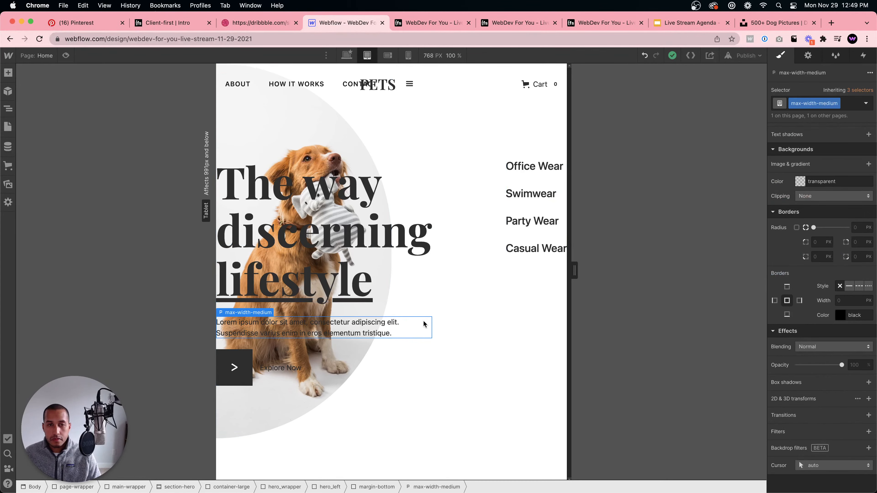
{"action": "left_click", "coordinate": [427, 346]}
{"action": "left_click", "coordinate": [280, 485]}
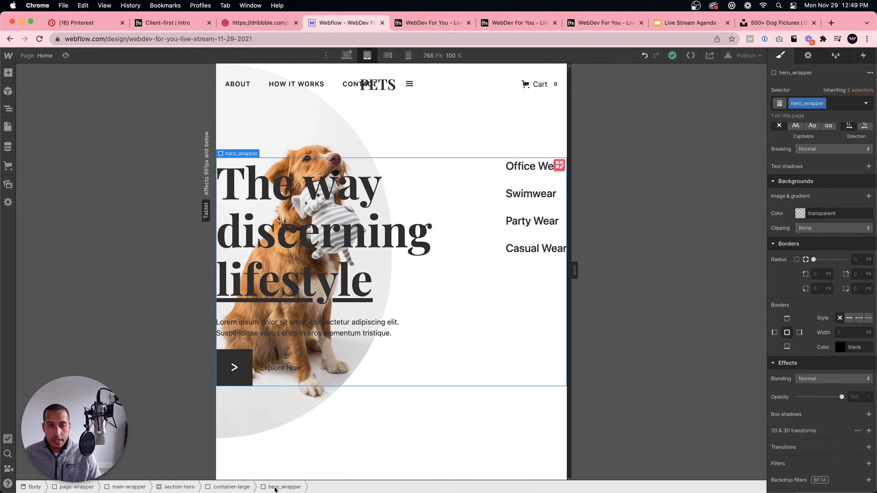
{"action": "scroll", "coordinate": [835, 179], "scroll_direction": "up", "scroll_amount": 5}
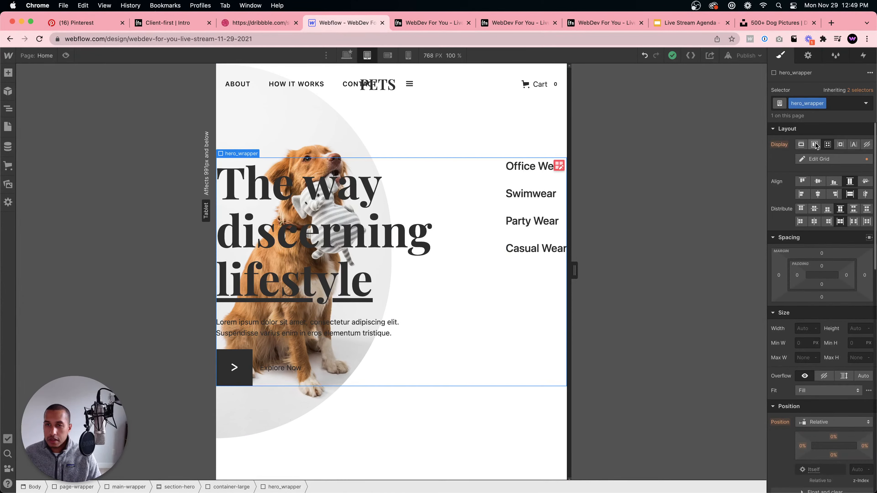
{"action": "left_click", "coordinate": [558, 166]}
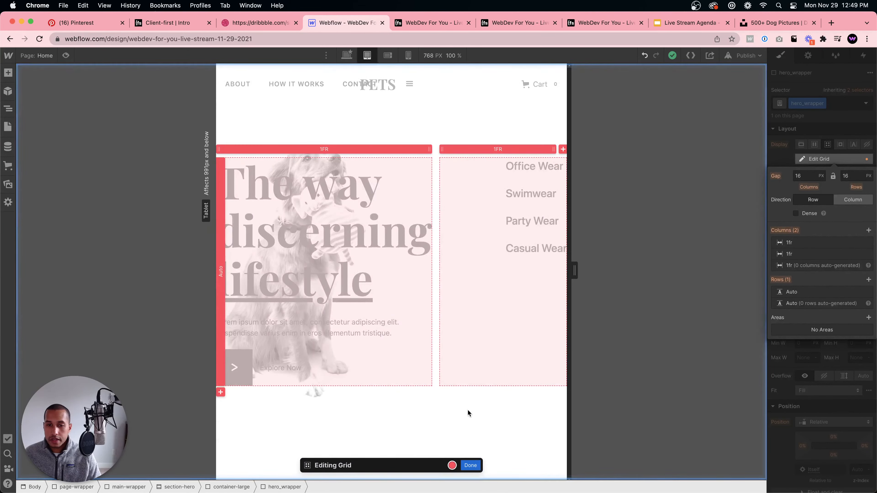
{"action": "left_click", "coordinate": [868, 254]}
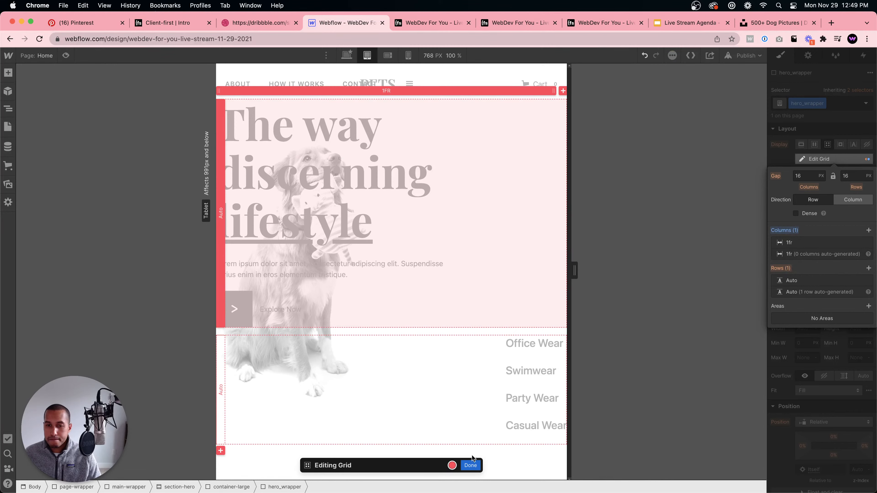
{"action": "left_click", "coordinate": [470, 465]}
Justify the hero text block to the end so it sits in the right half.
{"action": "left_click", "coordinate": [500, 184]}
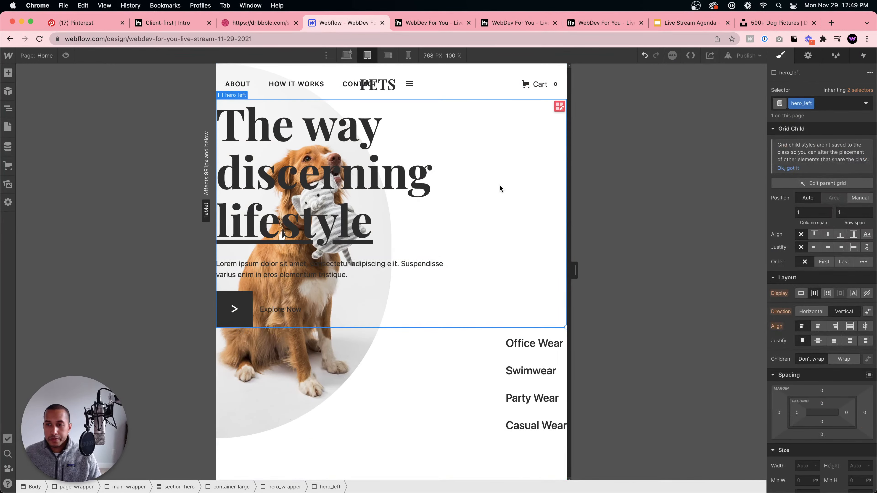
{"action": "left_click", "coordinate": [830, 328]}
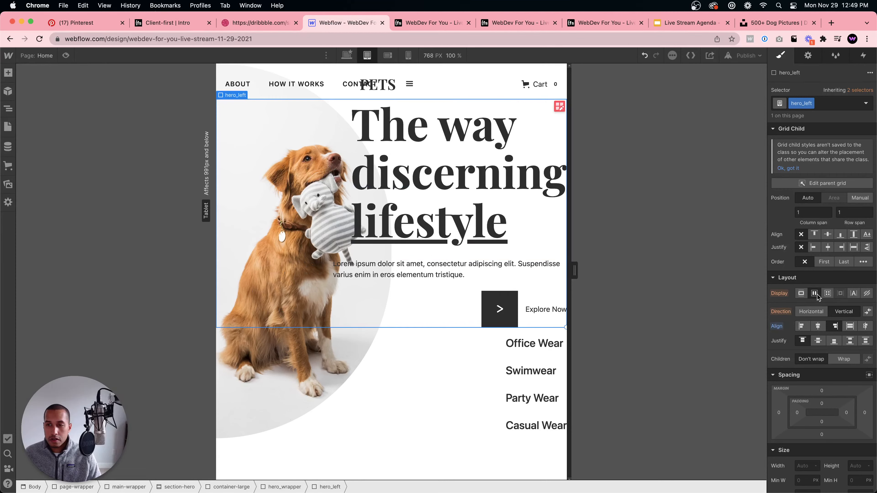
{"action": "left_click", "coordinate": [799, 327]}
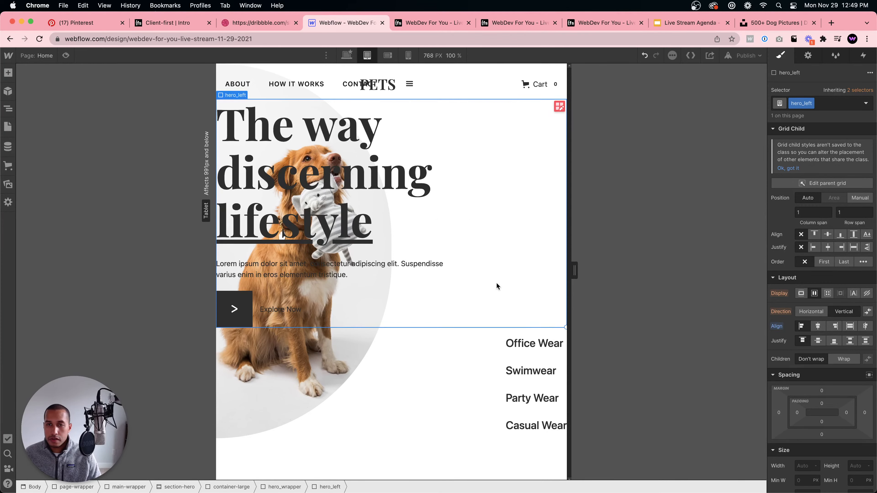
{"action": "scroll", "coordinate": [767, 327], "scroll_direction": "down", "scroll_amount": 3}
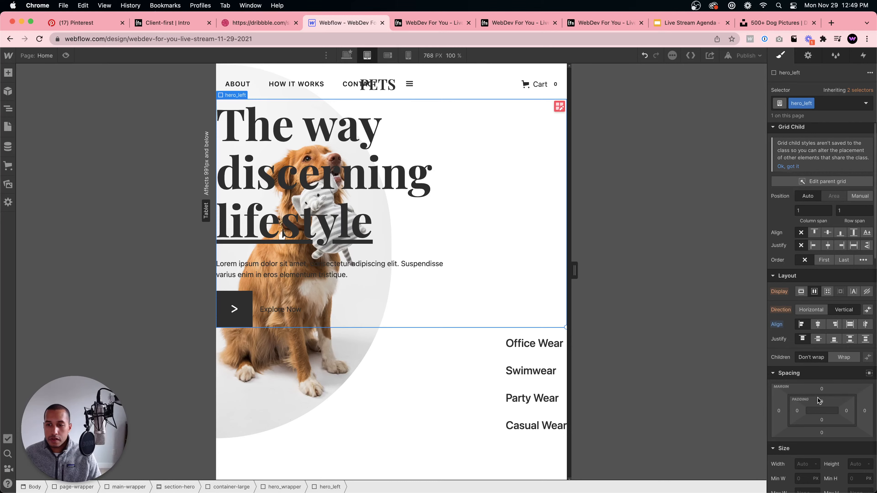
{"action": "left_click", "coordinate": [361, 359]}
{"action": "left_click", "coordinate": [488, 239]}
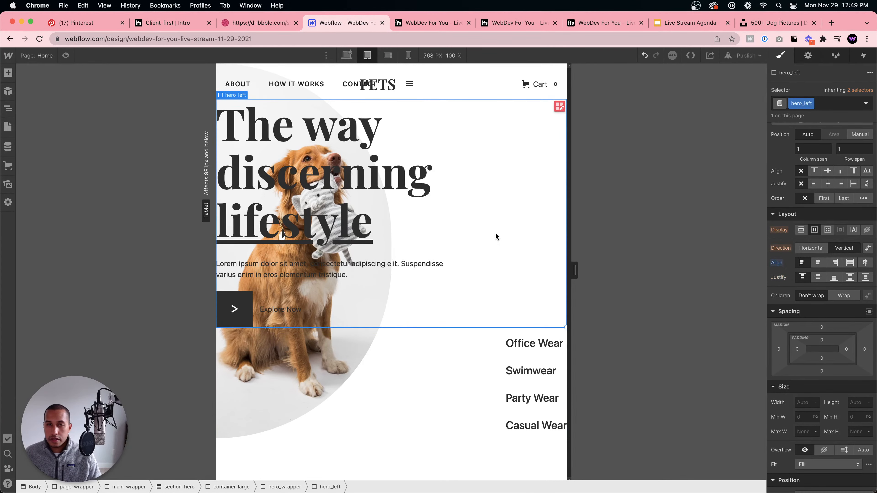
{"action": "left_click", "coordinate": [841, 184]}
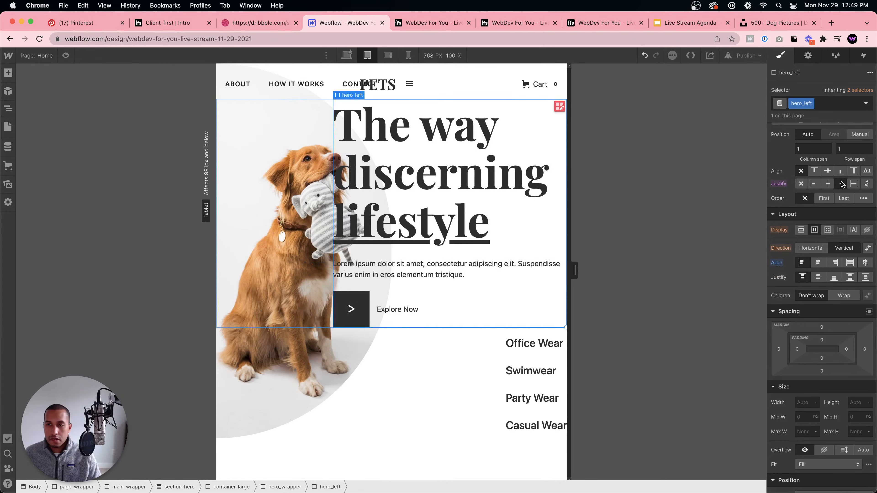
{"action": "left_click", "coordinate": [285, 224]}
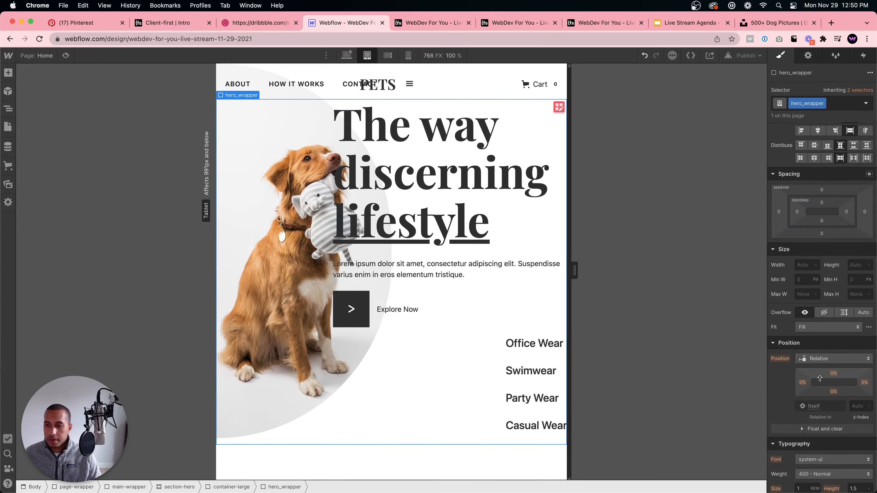
{"action": "scroll", "coordinate": [835, 308], "scroll_direction": "up", "scroll_amount": 3}
{"action": "left_click", "coordinate": [805, 328]}
{"action": "type", "text": "70%"}
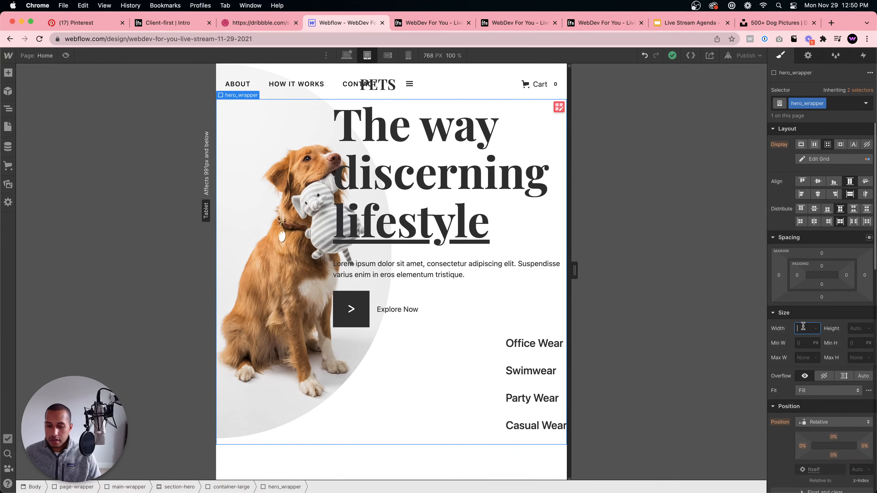
{"action": "key", "text": "Return"}
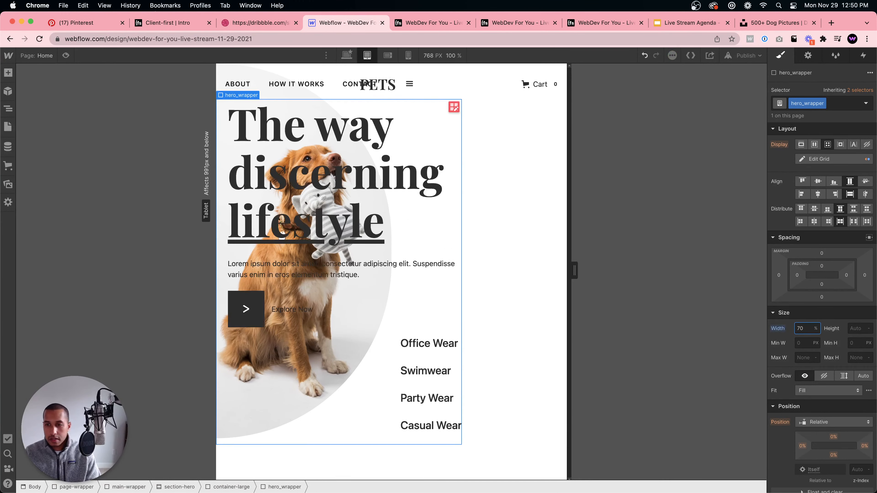
{"action": "left_click", "coordinate": [505, 229]}
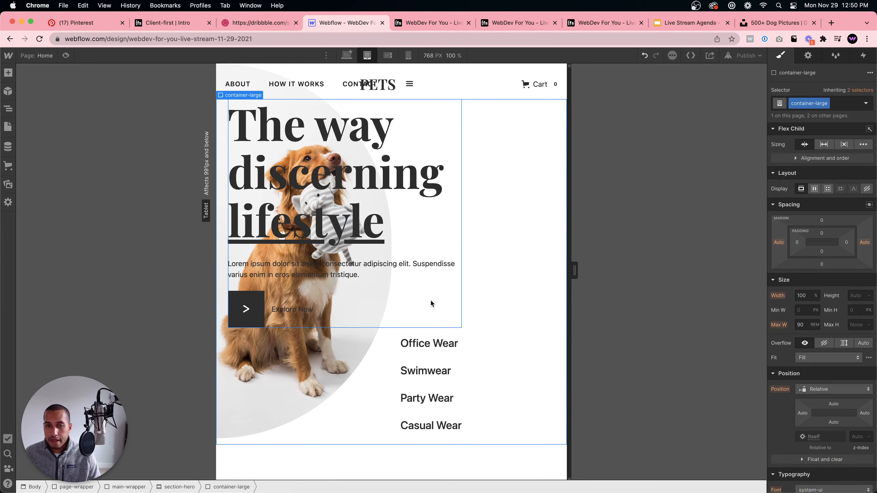
{"action": "left_click", "coordinate": [425, 315]}
{"action": "left_click", "coordinate": [379, 354]}
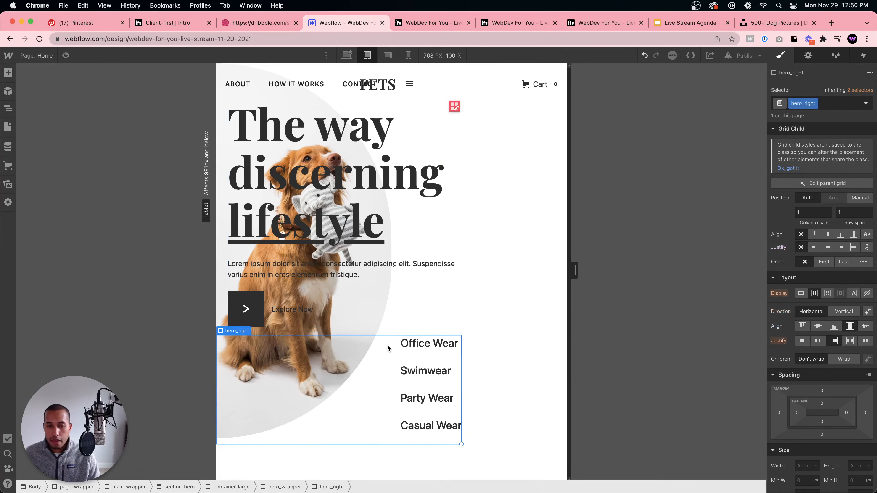
{"action": "left_click", "coordinate": [282, 487]}
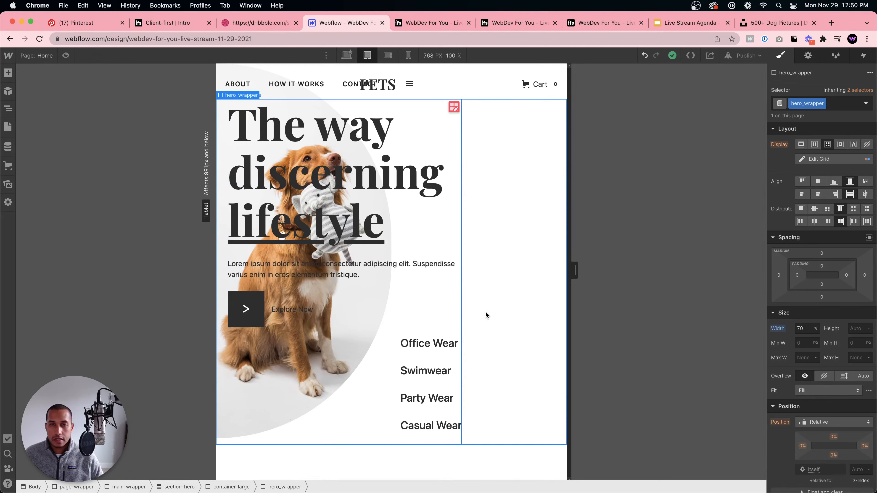
{"action": "left_click", "coordinate": [835, 422]}
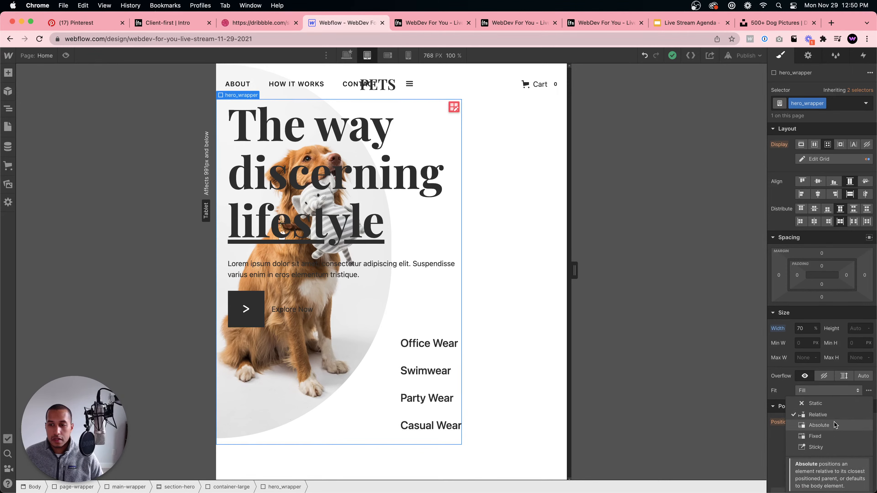
{"action": "left_click", "coordinate": [834, 425]}
{"action": "left_click", "coordinate": [842, 435]}
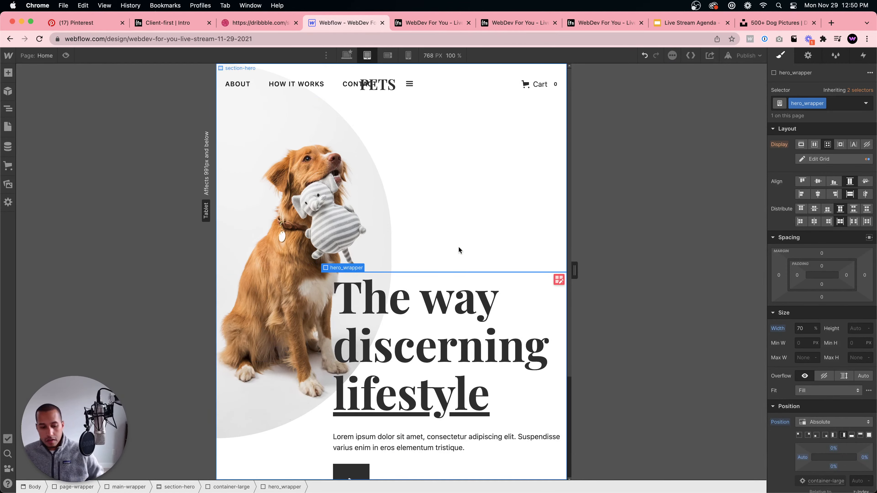
{"action": "key", "text": "super+z"}
{"action": "key", "text": "super+z"}
{"action": "key", "text": "super+z"}
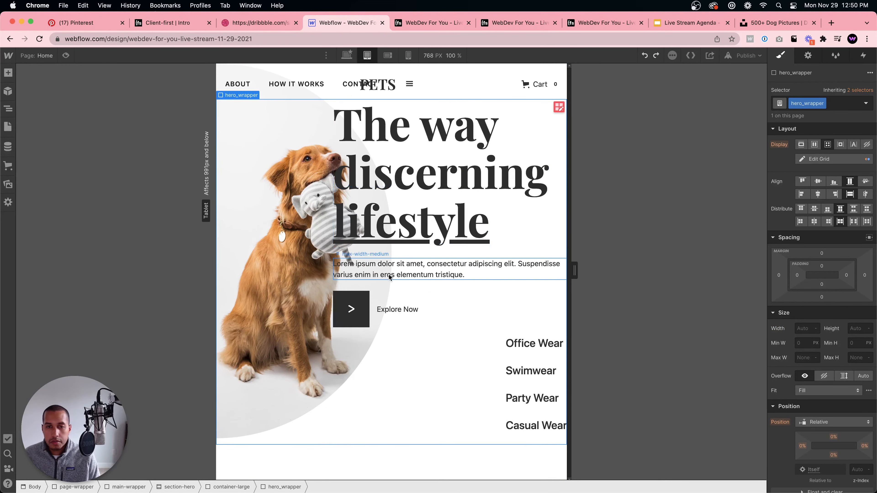
Right-align the hero text contents and try justifying the hero text block to start.
{"action": "left_click", "coordinate": [428, 150]}
{"action": "left_click", "coordinate": [277, 244]}
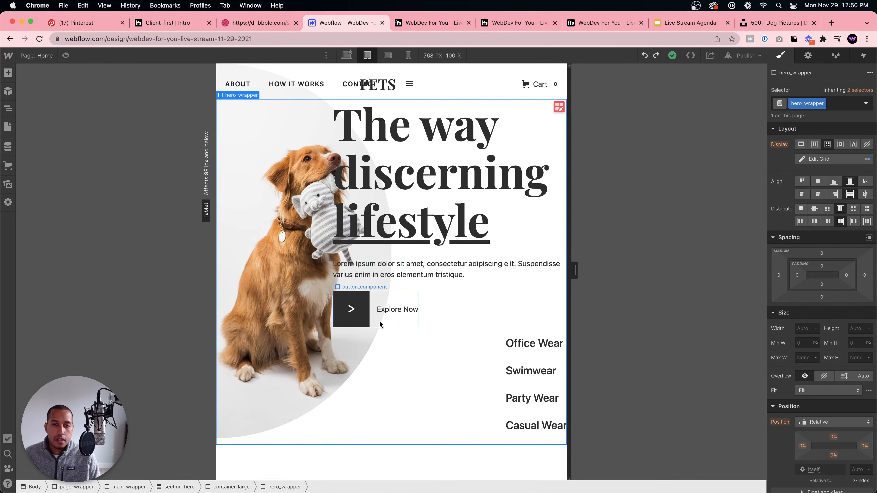
{"action": "left_click", "coordinate": [539, 317]}
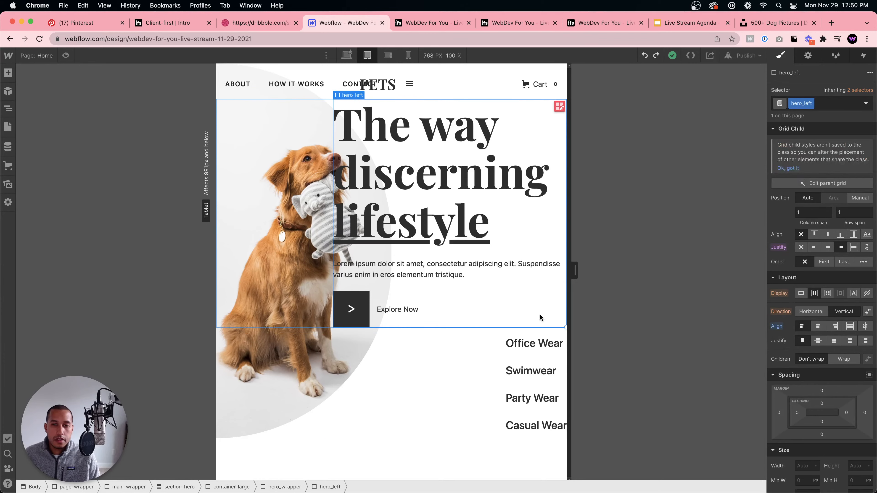
{"action": "left_click", "coordinate": [835, 327]}
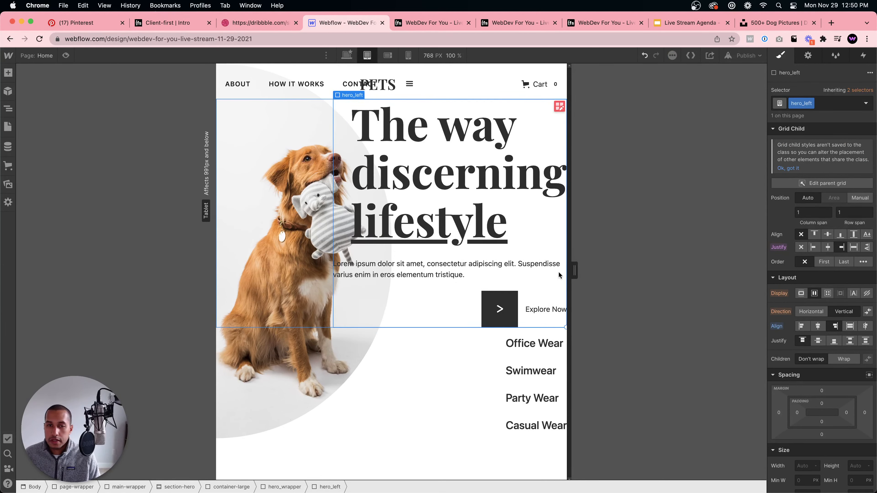
{"action": "left_click", "coordinate": [355, 182]}
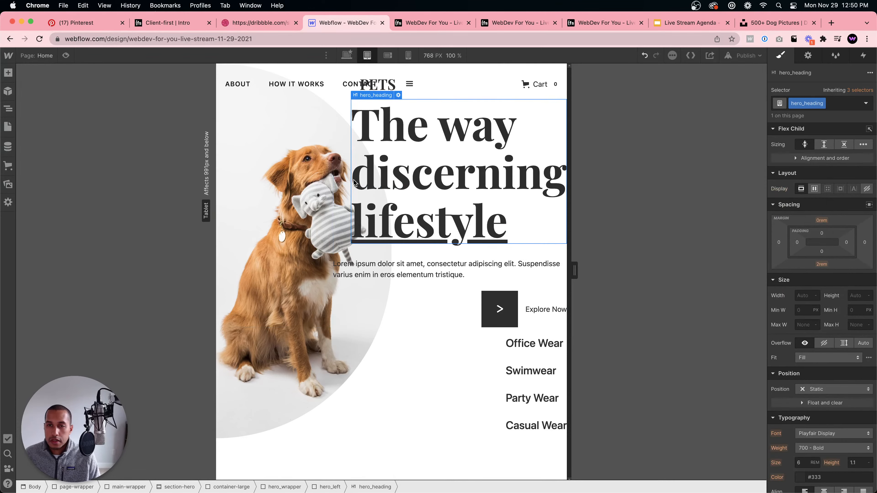
{"action": "left_click", "coordinate": [360, 274]}
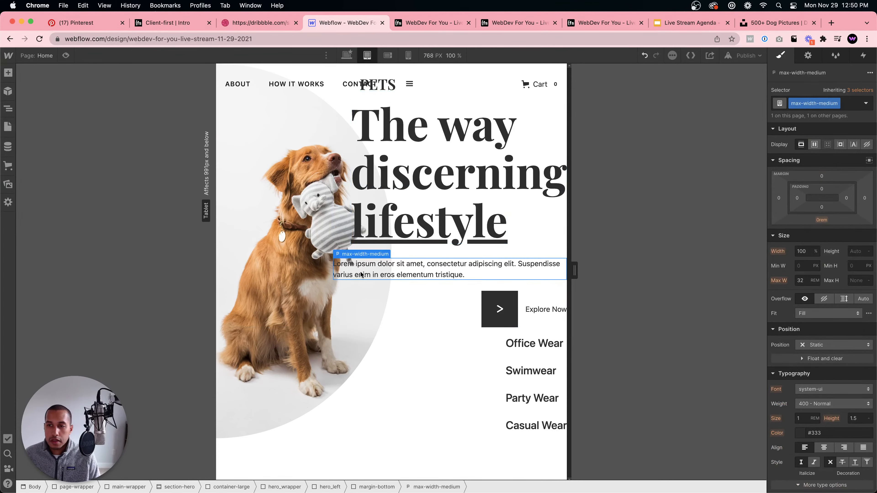
{"action": "left_click", "coordinate": [392, 251]}
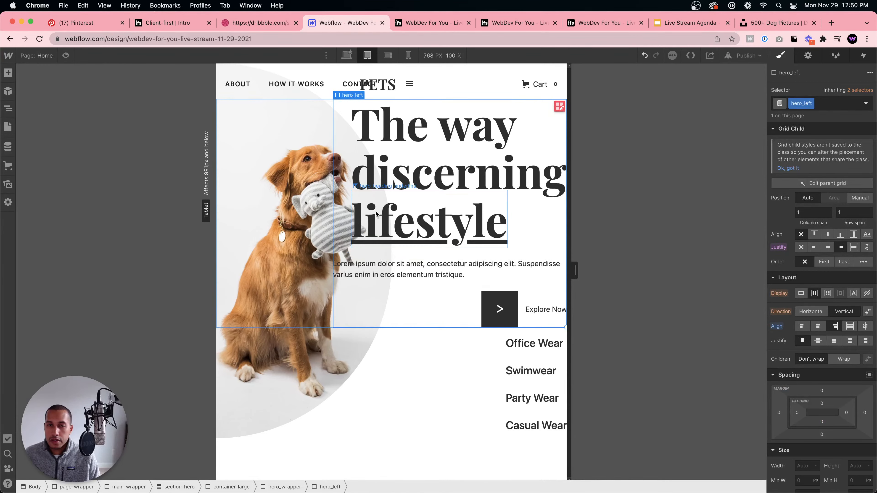
{"action": "left_click", "coordinate": [352, 149]}
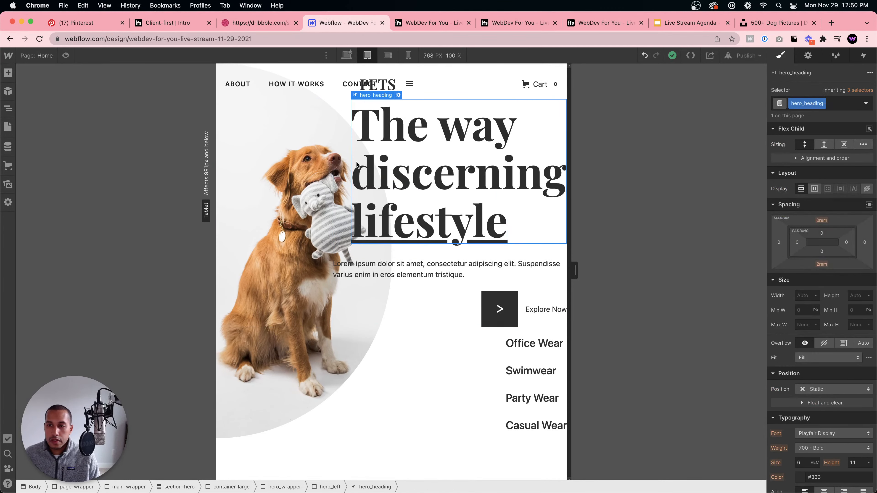
{"action": "left_click", "coordinate": [341, 169]}
{"action": "left_click", "coordinate": [812, 248]}
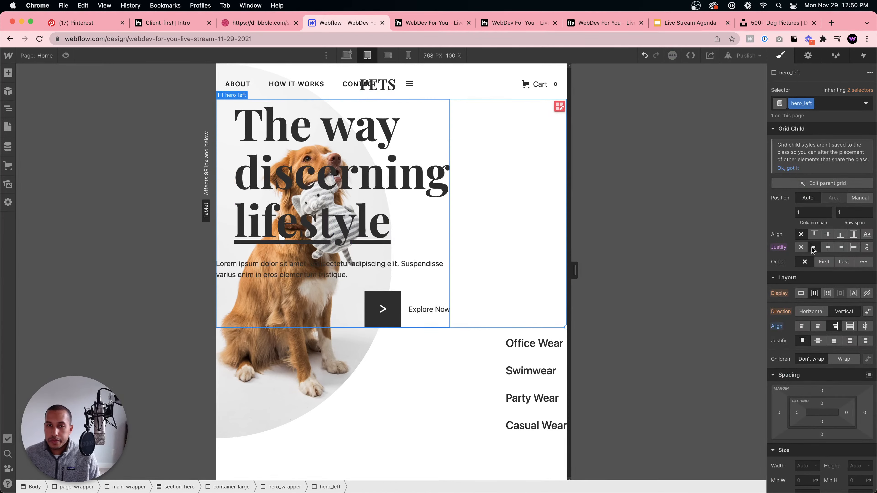
Try end and stretch, keep Justify end for the hero text block, and preview.
{"action": "left_click", "coordinate": [501, 203]}
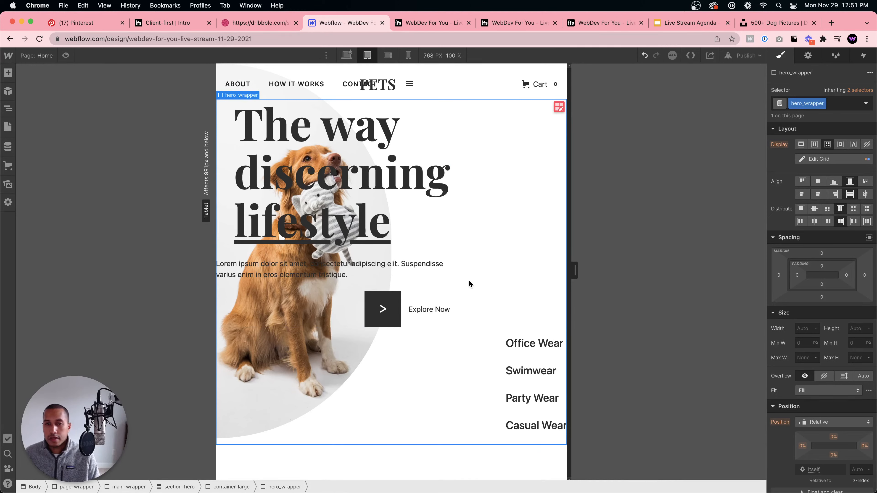
{"action": "left_click", "coordinate": [835, 193]}
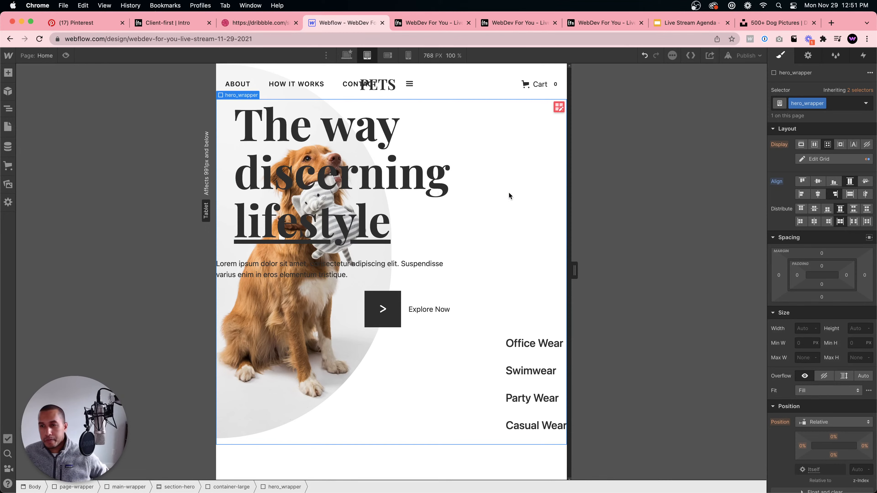
{"action": "key", "text": "super+z"}
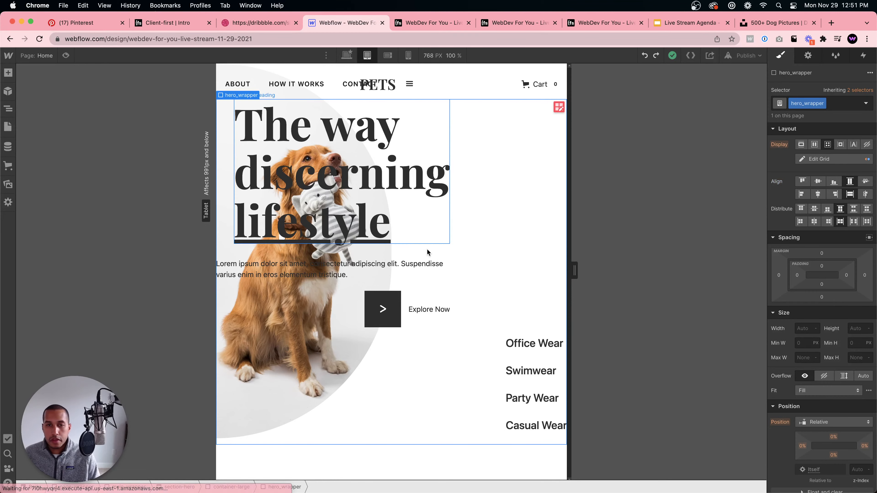
{"action": "left_click", "coordinate": [434, 275]}
{"action": "left_click", "coordinate": [448, 294]}
{"action": "left_click", "coordinate": [442, 286]}
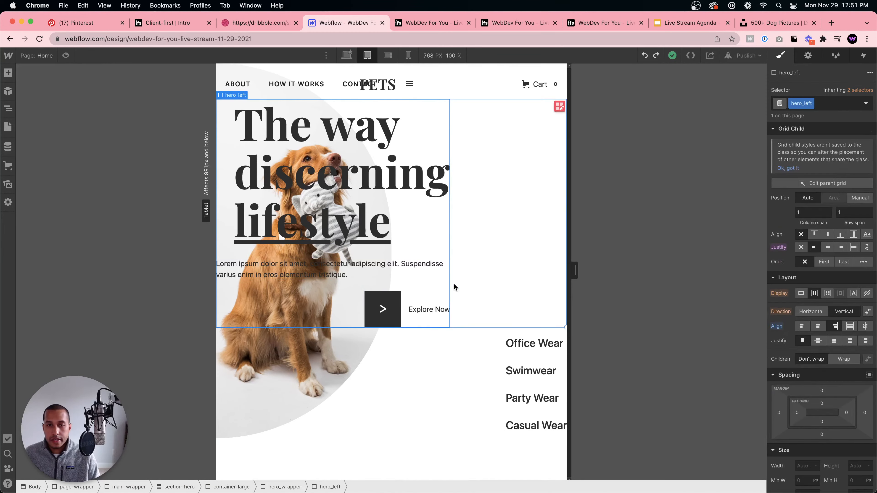
{"action": "left_click", "coordinate": [840, 248]}
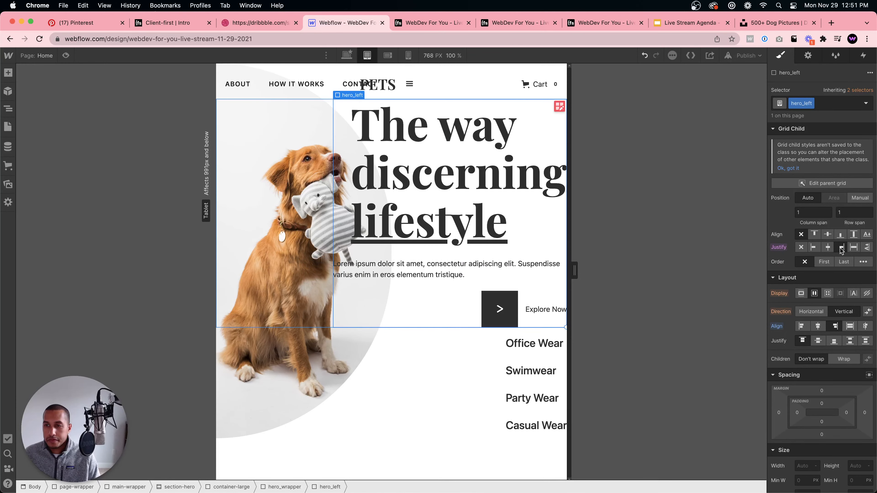
{"action": "left_click", "coordinate": [852, 247]}
{"action": "left_click", "coordinate": [840, 248]}
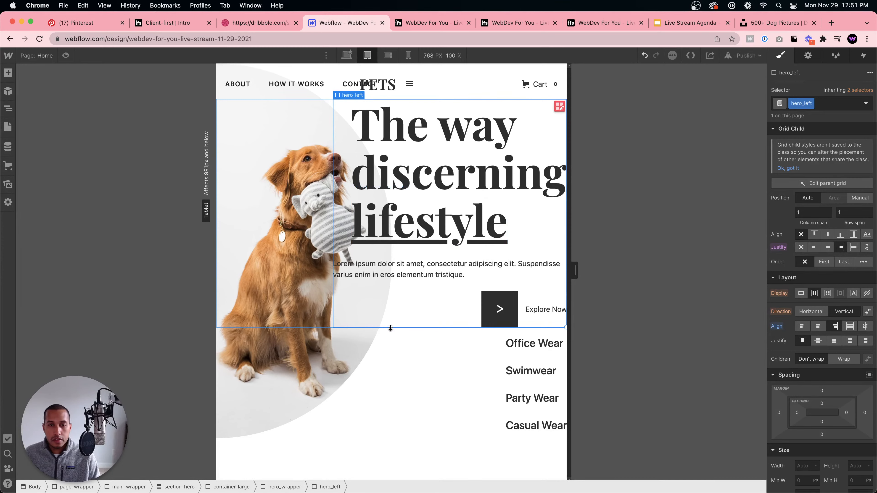
{"action": "left_click", "coordinate": [70, 55]}
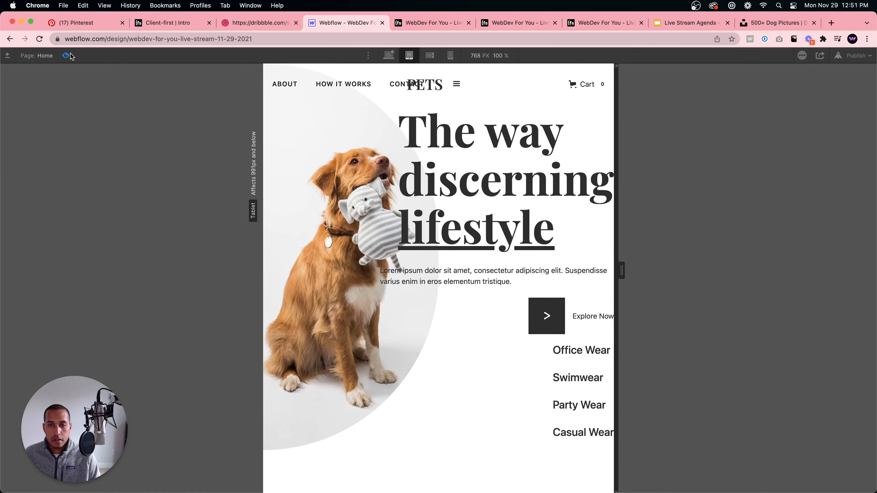
Exit preview, try a 50% width on the hero text column, then undo it.
{"action": "left_click", "coordinate": [67, 55]}
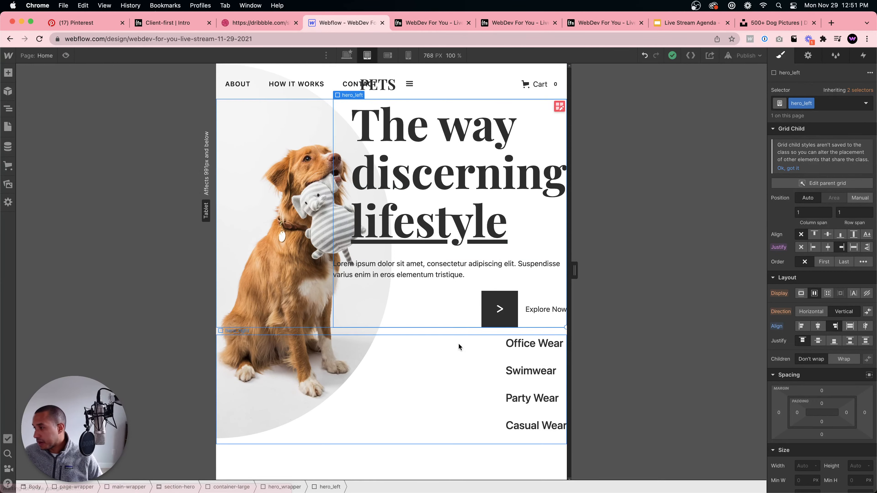
{"action": "left_click", "coordinate": [440, 356]}
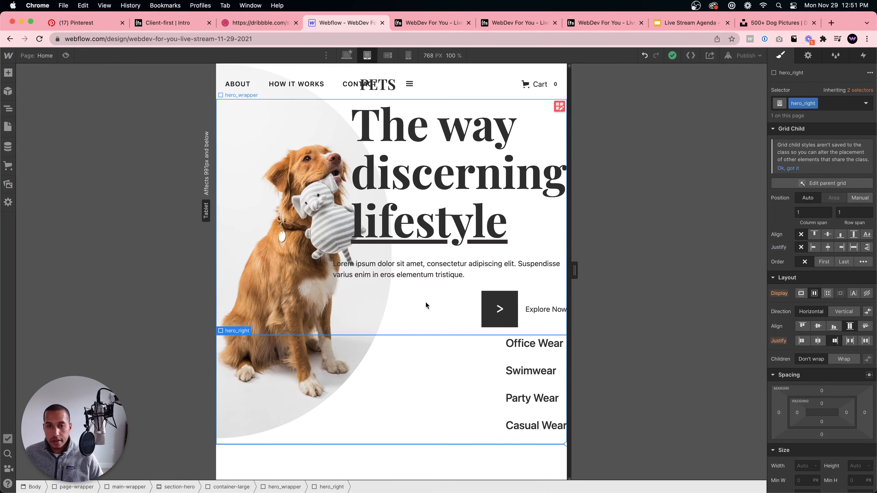
{"action": "left_click", "coordinate": [390, 235]}
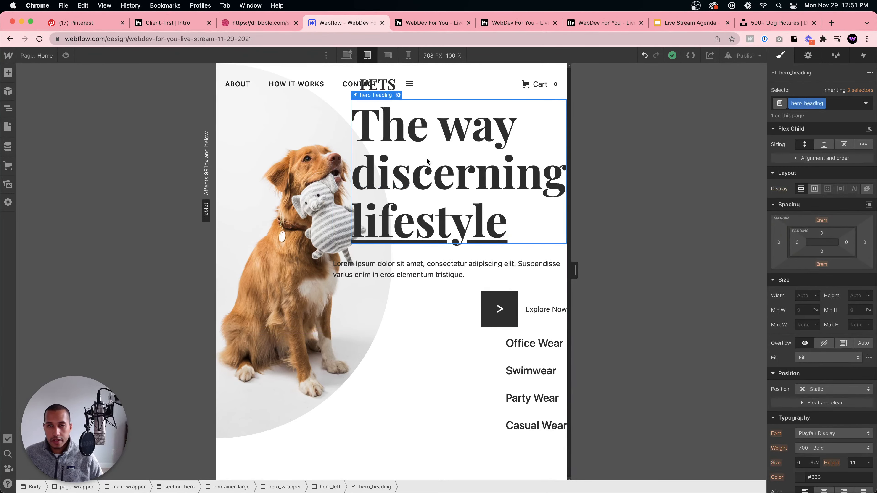
{"action": "left_click", "coordinate": [349, 257]}
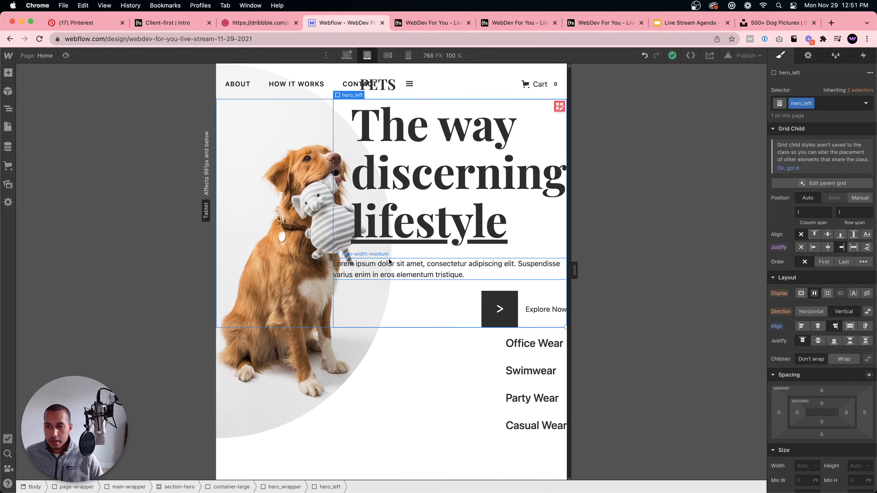
{"action": "scroll", "coordinate": [825, 421], "scroll_direction": "down", "scroll_amount": 3}
{"action": "left_click", "coordinate": [807, 393]}
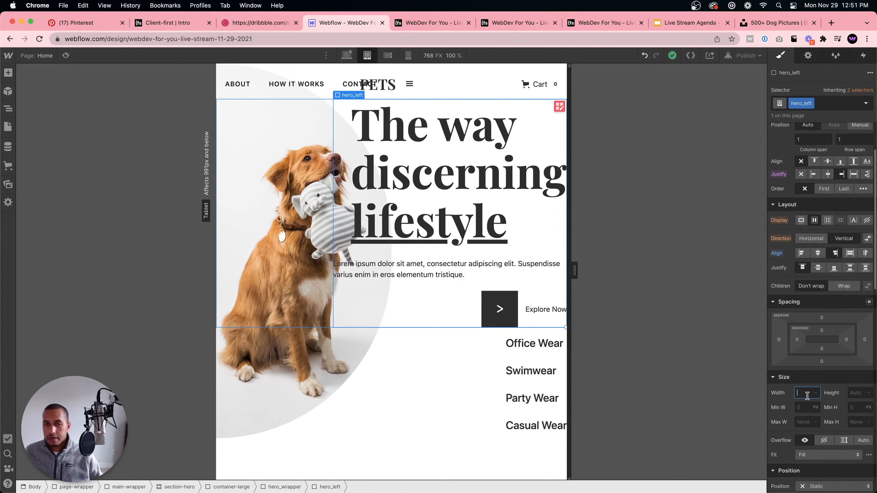
{"action": "type", "text": "80%"}
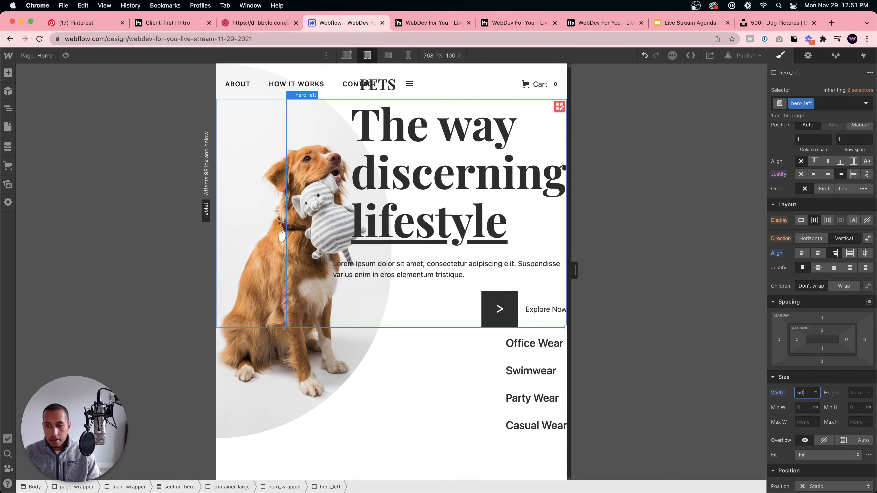
{"action": "type", "text": "50"}
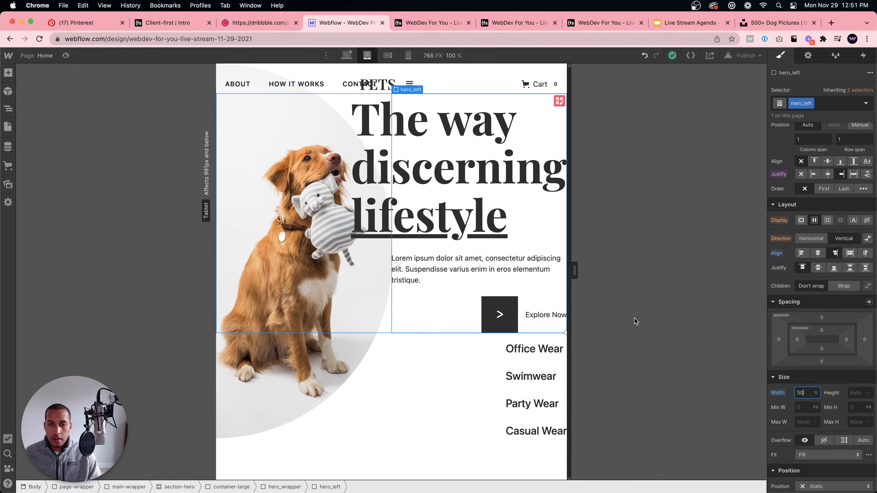
{"action": "left_click", "coordinate": [500, 185]}
{"action": "key", "text": "ctrl+z"}
{"action": "key", "text": "ctrl+z"}
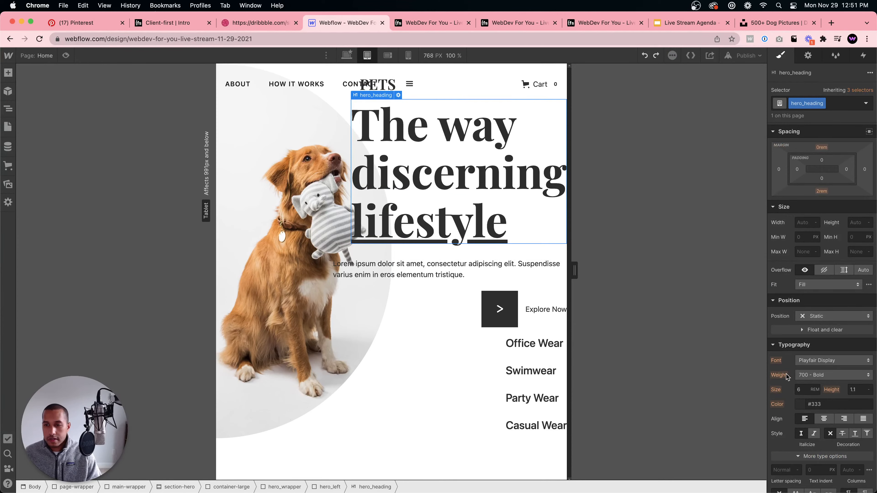
{"action": "scroll", "coordinate": [811, 326], "scroll_direction": "down", "scroll_amount": 5}
Set the tablet hero heading's font size to 4 rem.
{"action": "left_click", "coordinate": [808, 220]}
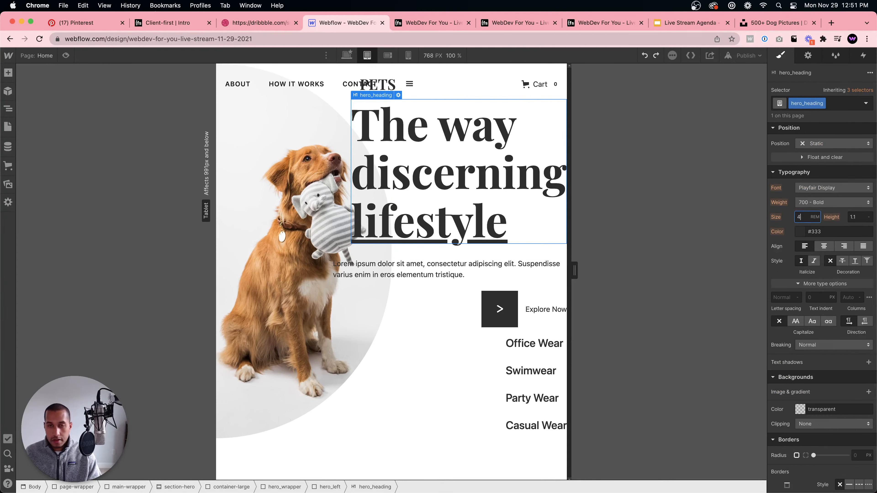
{"action": "type", "text": "4"}
{"action": "left_click", "coordinate": [439, 242]}
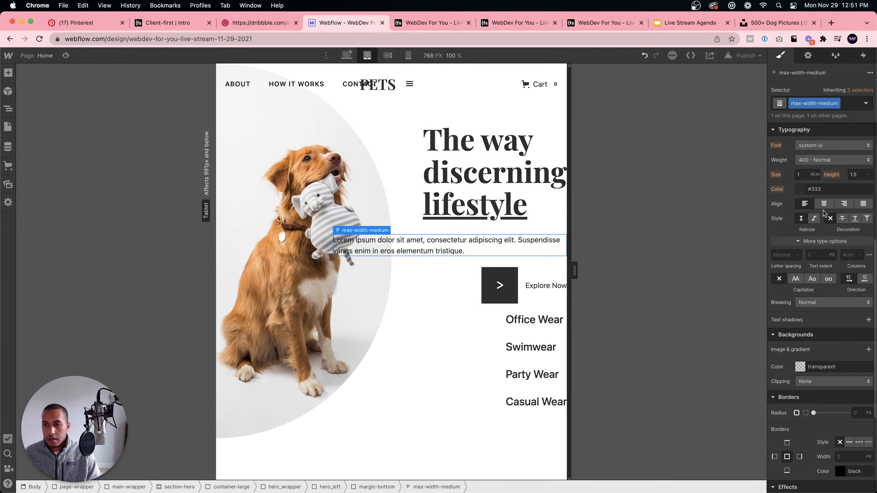
{"action": "scroll", "coordinate": [830, 138], "scroll_direction": "up", "scroll_amount": 7}
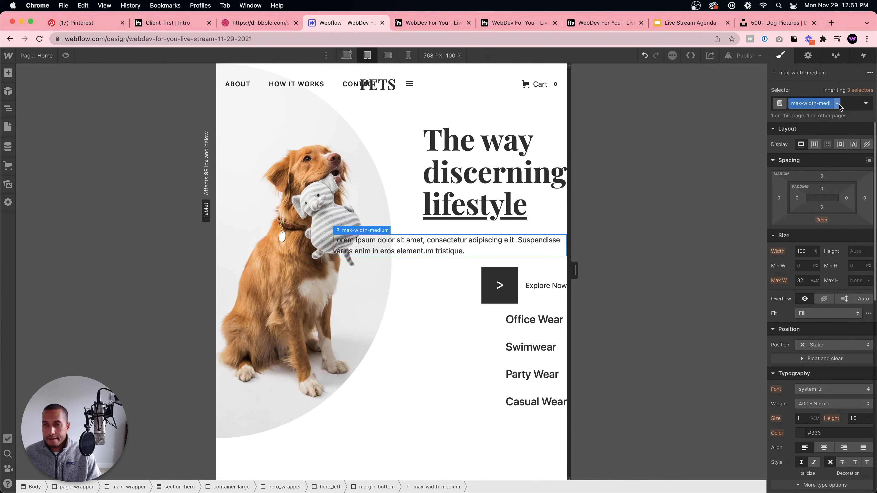
{"action": "left_click", "coordinate": [501, 195]}
{"action": "left_click", "coordinate": [404, 183]}
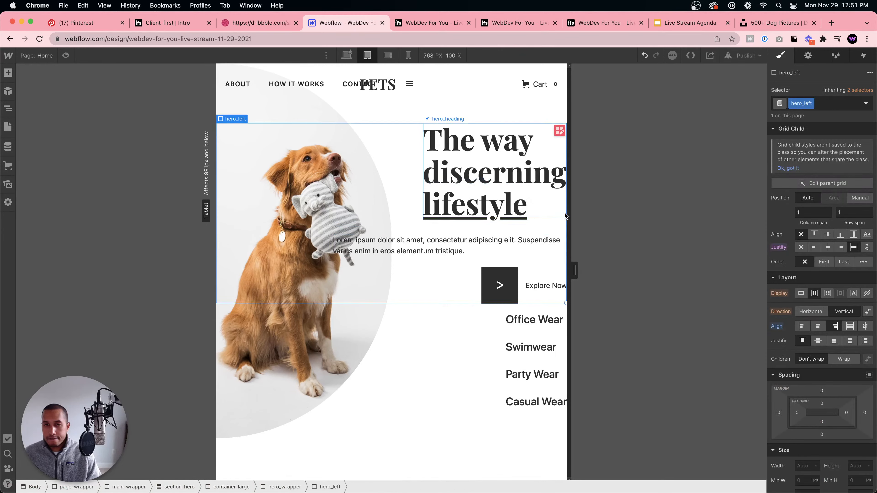
{"action": "left_click", "coordinate": [291, 487]}
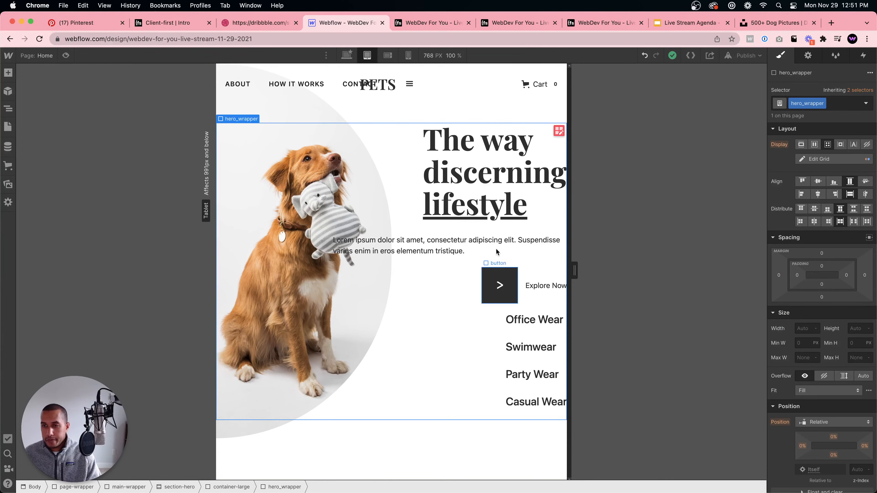
Select the hero intro paragraph to give it a combo class.
{"action": "left_click", "coordinate": [511, 207]}
{"action": "left_click", "coordinate": [540, 217]}
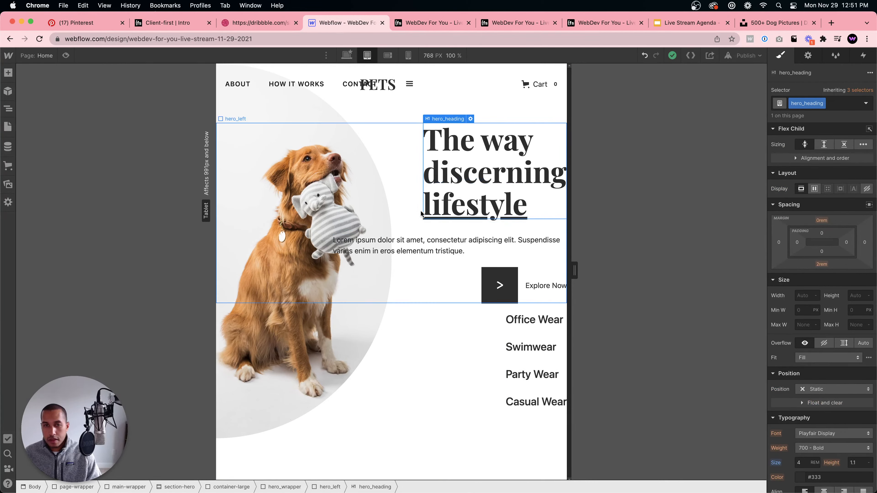
{"action": "left_click", "coordinate": [338, 487]}
{"action": "scroll", "coordinate": [840, 370], "scroll_direction": "down", "scroll_amount": 3}
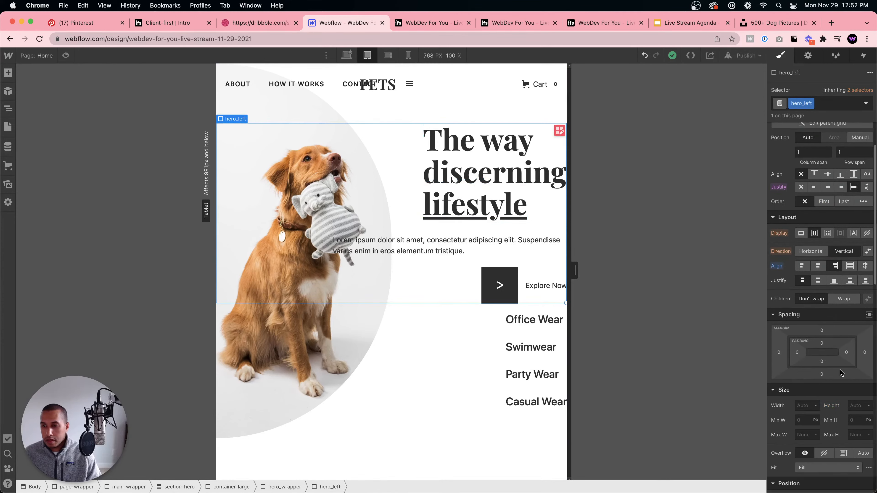
{"action": "left_click", "coordinate": [411, 248]}
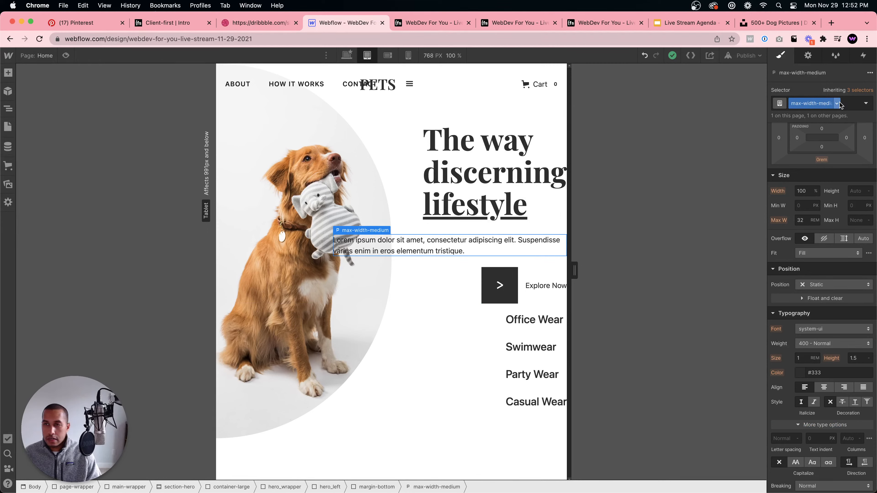
{"action": "left_click", "coordinate": [854, 103]}
{"action": "type", "text": "is-m"}
{"action": "type", "text": "obile"}
{"action": "key", "text": "Return"}
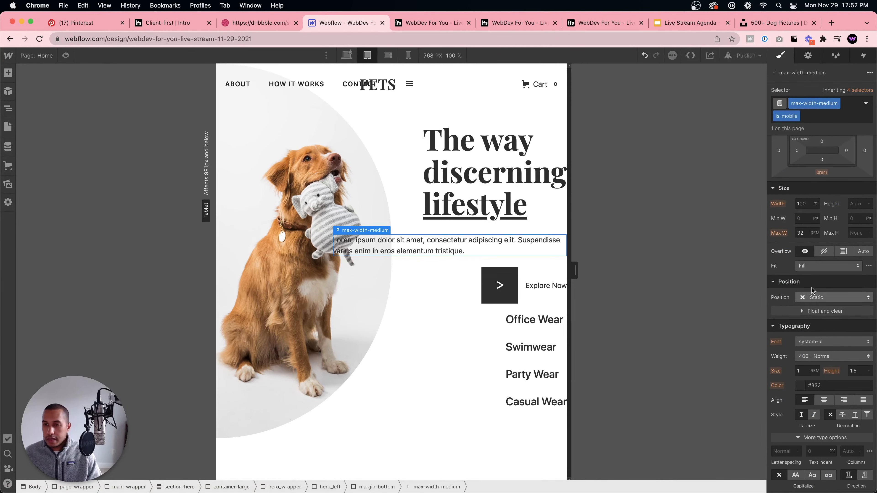
{"action": "left_click", "coordinate": [800, 232]}
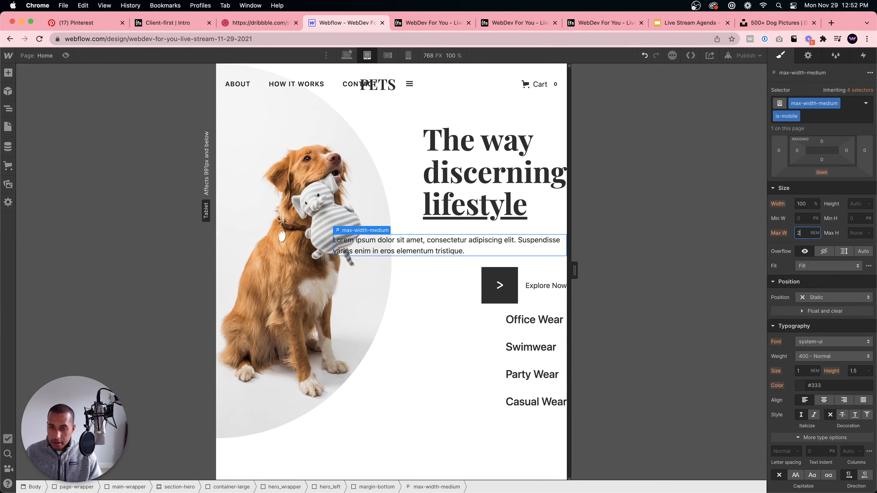
{"action": "type", "text": "20"}
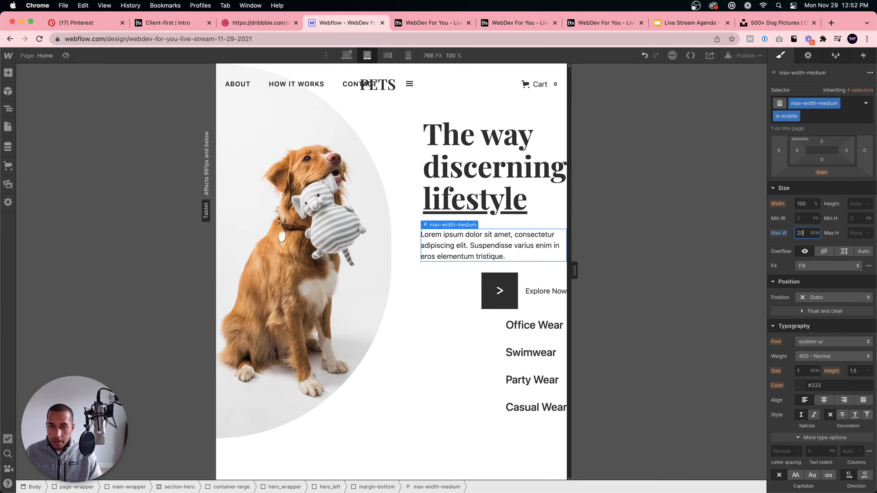
{"action": "left_click", "coordinate": [552, 218]}
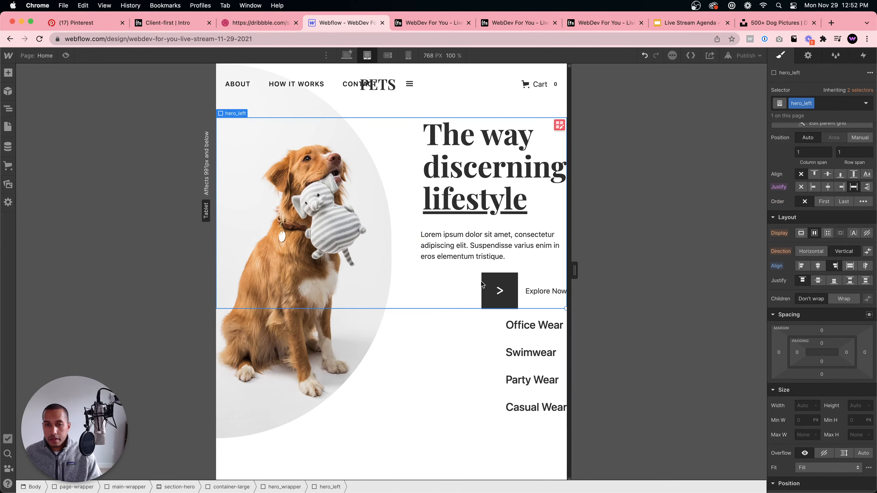
{"action": "left_click", "coordinate": [534, 284]}
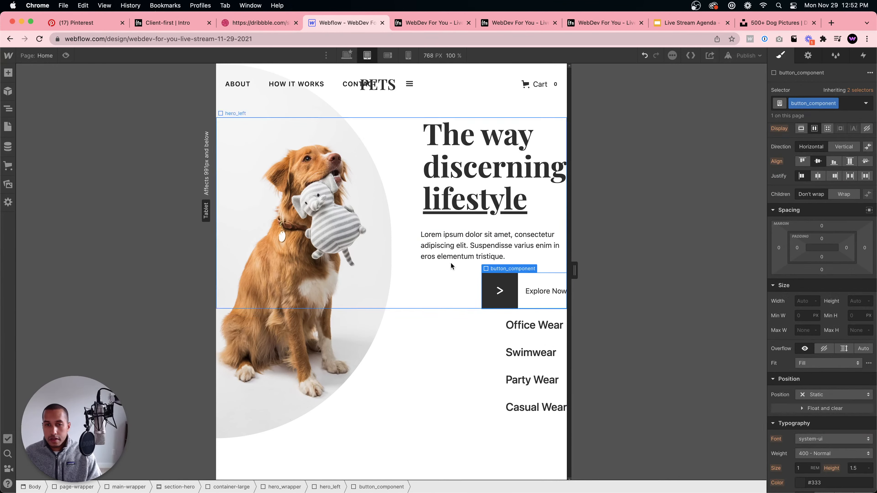
{"action": "left_click", "coordinate": [387, 207]}
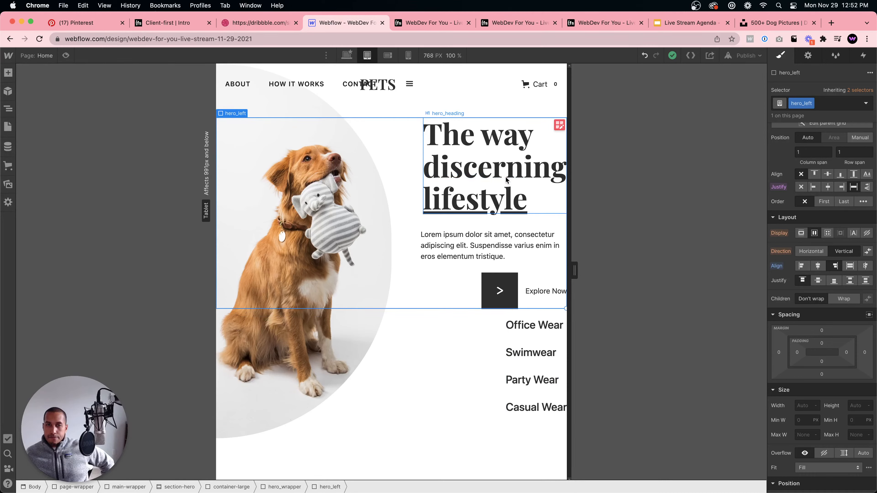
{"action": "left_click", "coordinate": [345, 84]}
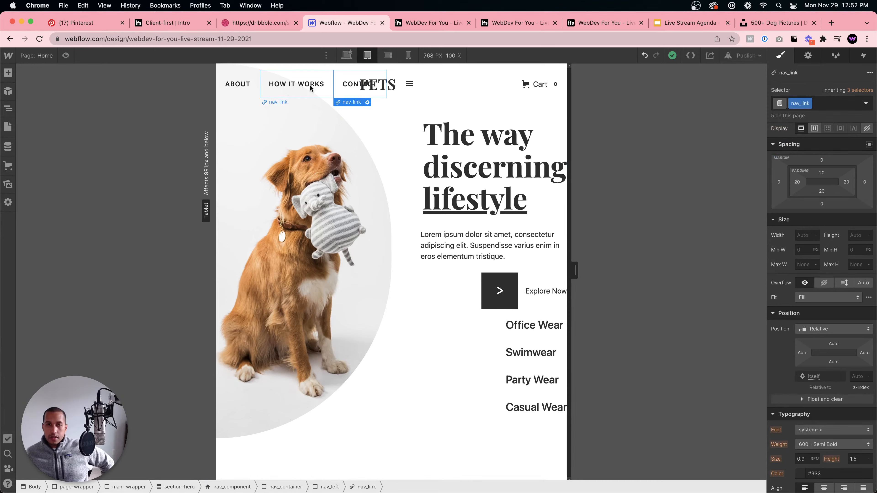
Hide the left nav links group (ABOUT, HOW IT WORKS, CONTACT) on tablet with Display None.
{"action": "left_click", "coordinate": [281, 93]}
{"action": "left_click", "coordinate": [328, 487]}
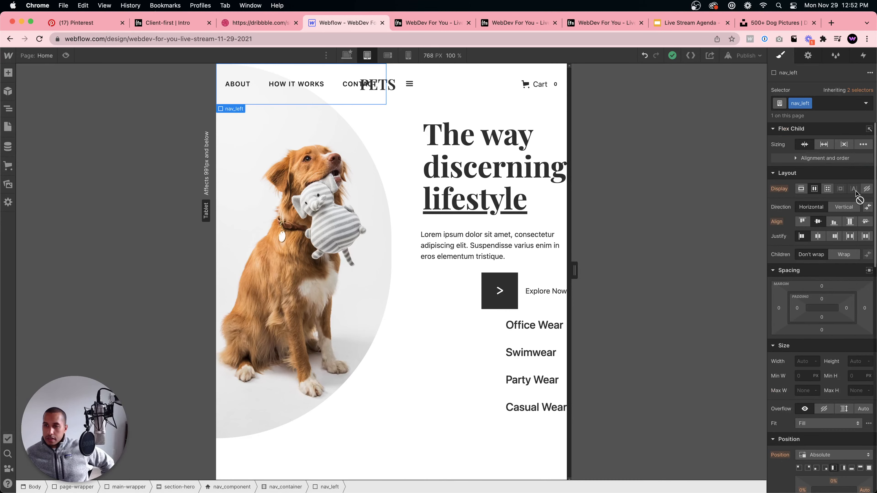
{"action": "left_click", "coordinate": [866, 189]}
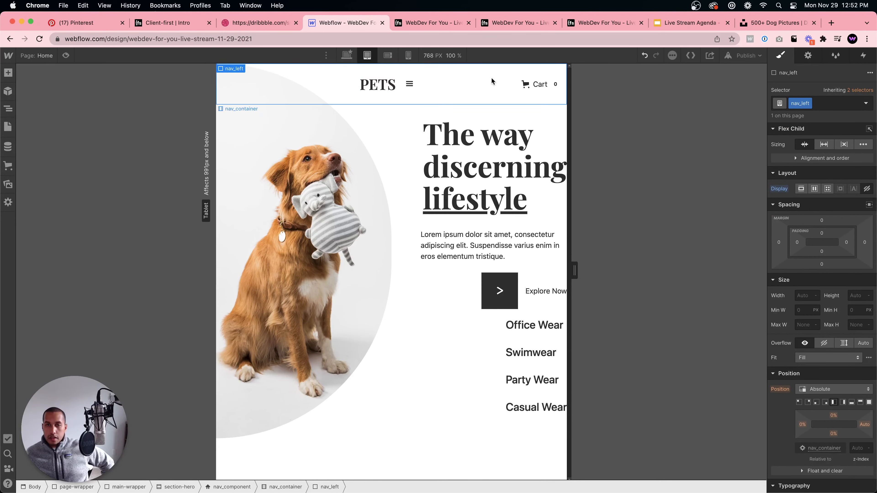
Test Justify end on the nav container, then set it back to centre.
{"action": "left_click", "coordinate": [417, 98]}
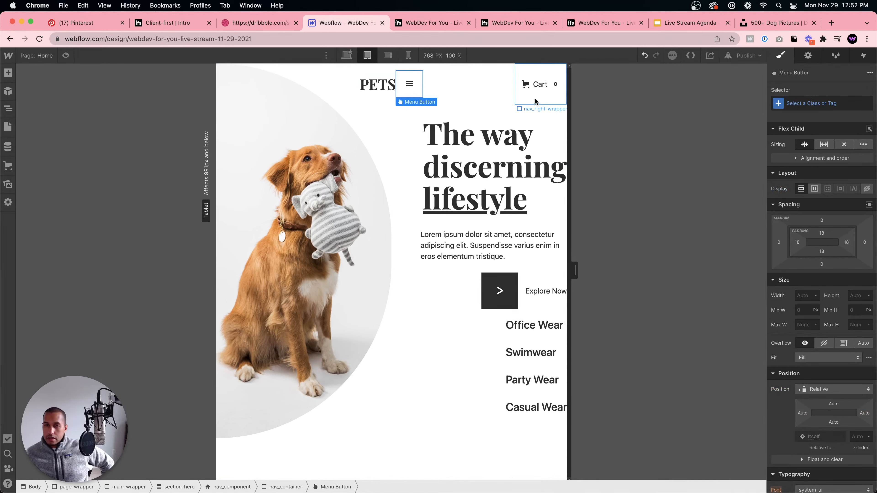
{"action": "left_click", "coordinate": [466, 89]}
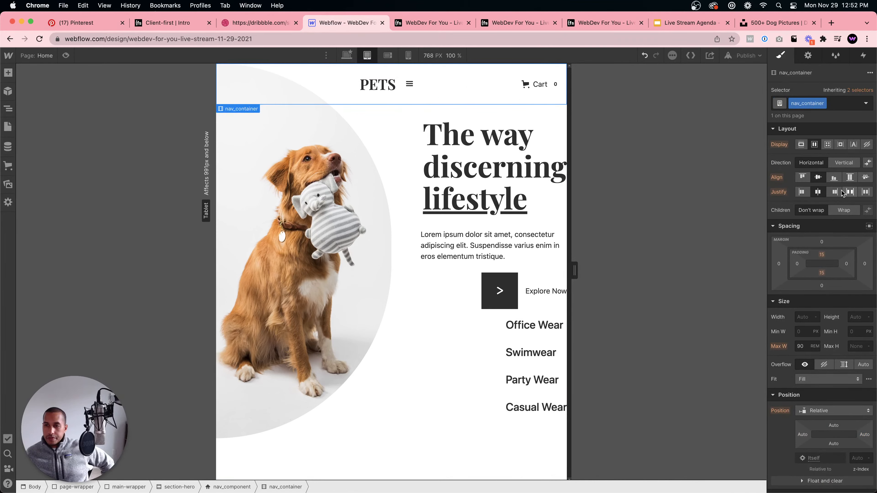
{"action": "left_click", "coordinate": [834, 191]}
{"action": "left_click", "coordinate": [817, 191]}
{"action": "left_click", "coordinate": [408, 92]}
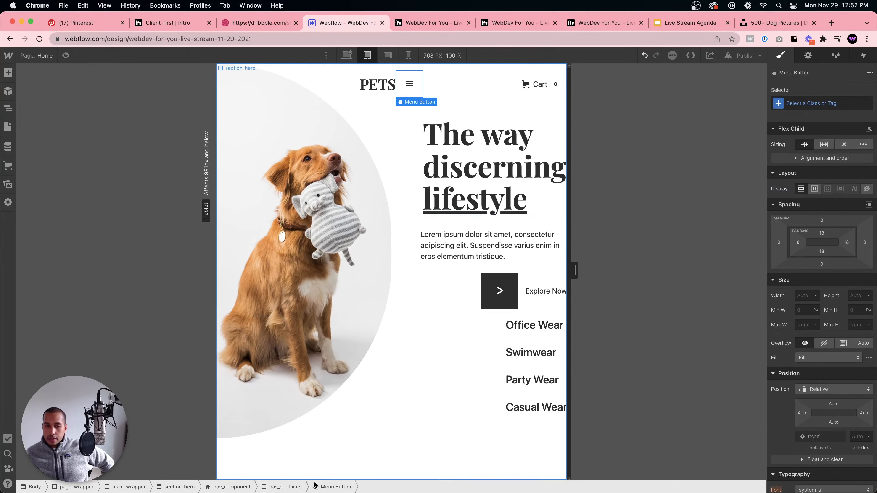
Give the menu button a new mobile-menu class with Absolute position, undoing the right-side preset.
{"action": "left_click", "coordinate": [814, 104]}
{"action": "type", "text": "mobile-menu"}
{"action": "key", "text": "Return"}
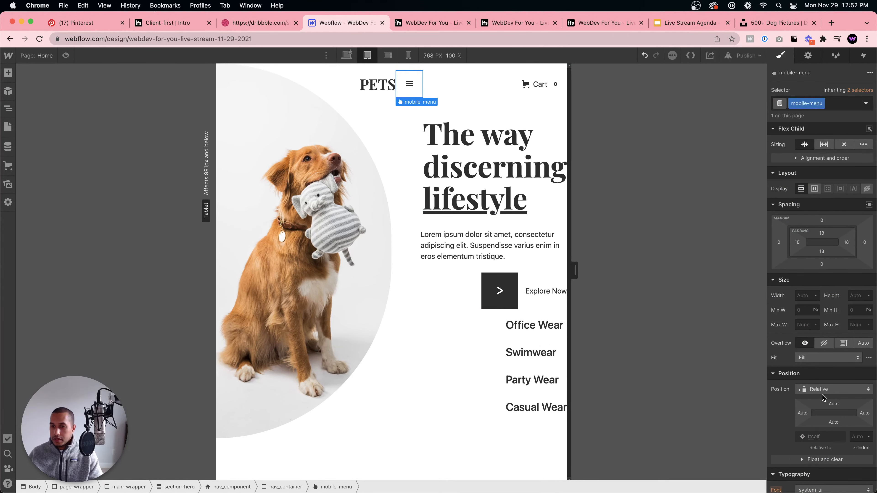
{"action": "left_click", "coordinate": [826, 390]}
{"action": "left_click", "coordinate": [832, 399]}
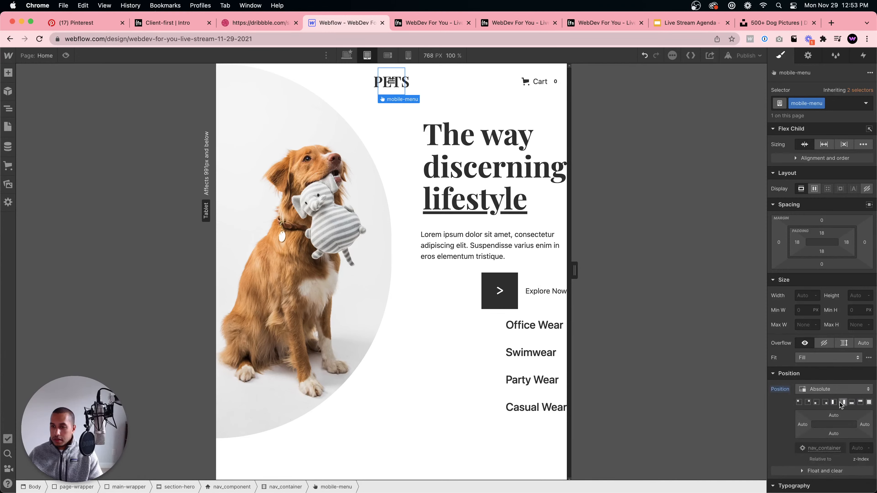
{"action": "left_click", "coordinate": [843, 402]}
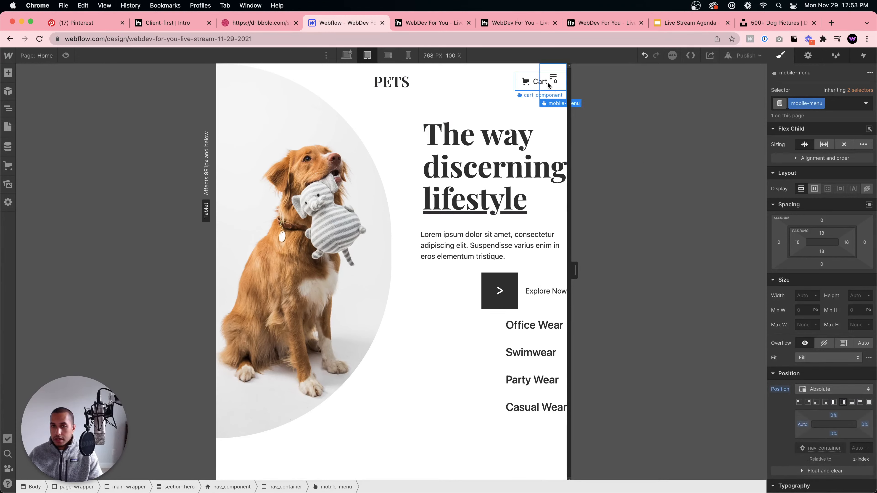
{"action": "key", "text": "super+z"}
Retest right-end alignment on the nav container, restore centre, and return to the desktop breakpoint.
{"action": "left_click", "coordinate": [506, 87]}
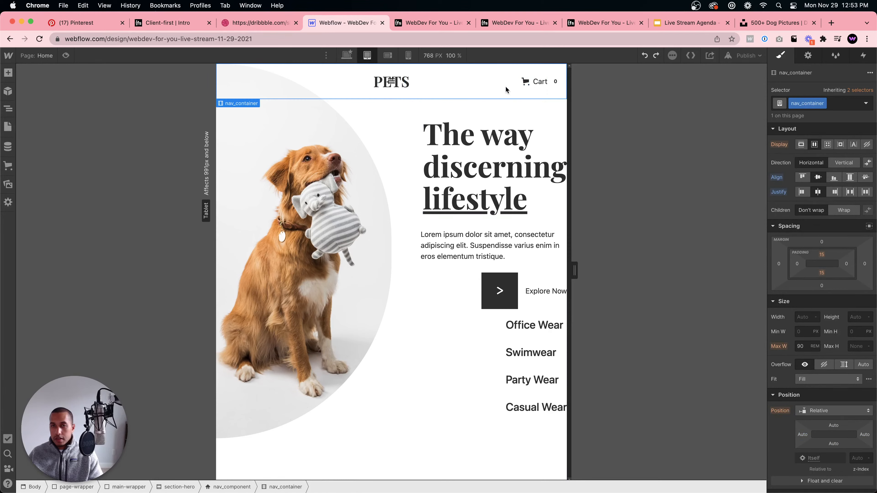
{"action": "left_click", "coordinate": [386, 77]}
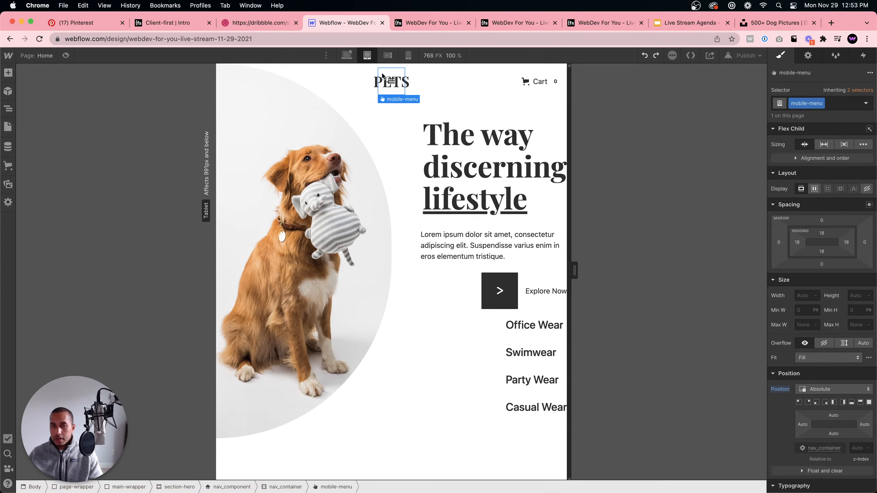
{"action": "left_click", "coordinate": [460, 87]}
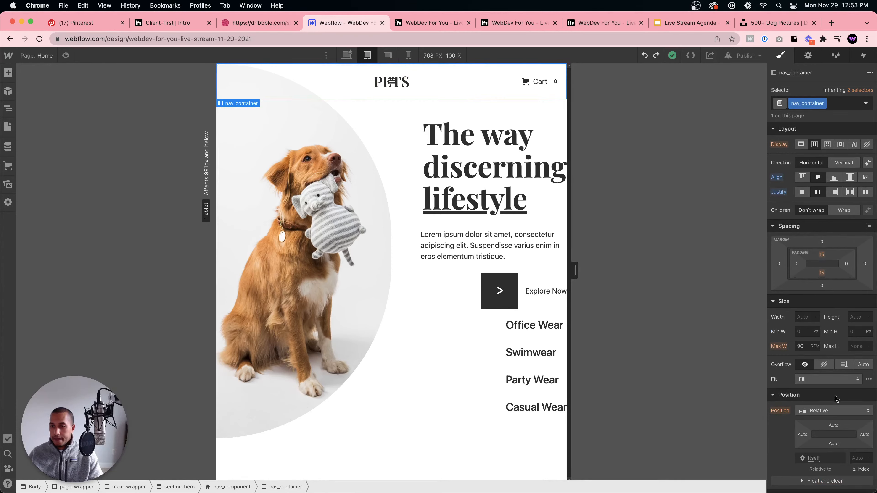
{"action": "left_click", "coordinate": [834, 192]}
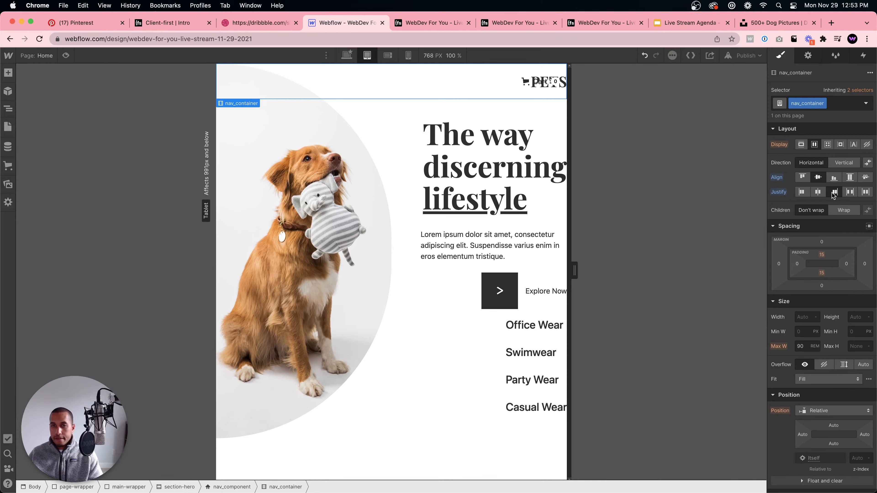
{"action": "left_click", "coordinate": [817, 193]}
{"action": "left_click", "coordinate": [404, 81]}
{"action": "left_click", "coordinate": [404, 80]}
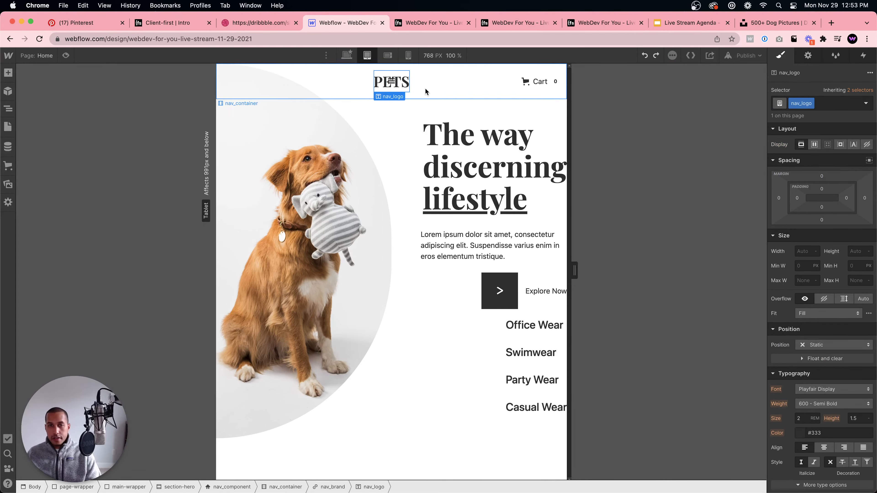
{"action": "left_click", "coordinate": [459, 132]}
{"action": "left_click", "coordinate": [445, 92]}
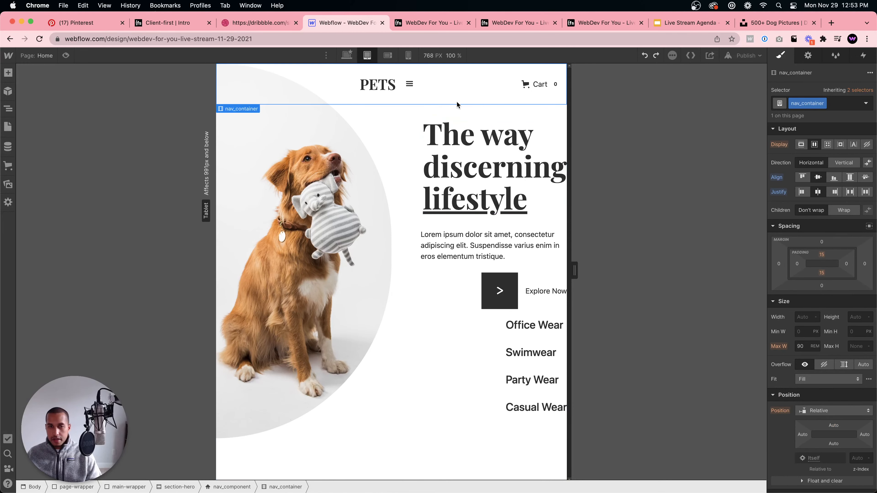
{"action": "left_click", "coordinate": [346, 56]}
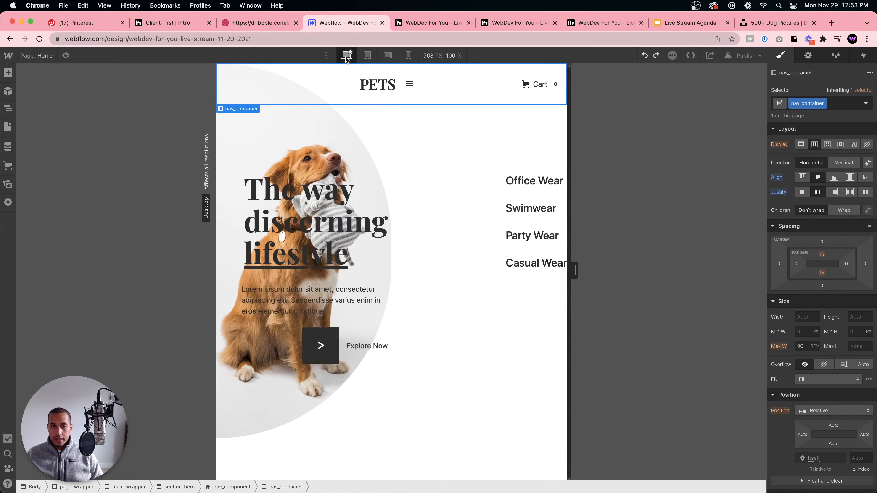
Inspect the desktop hero's category list, nav link, Explore Now button and content block, then preview at full width.
{"action": "left_click", "coordinate": [552, 178]}
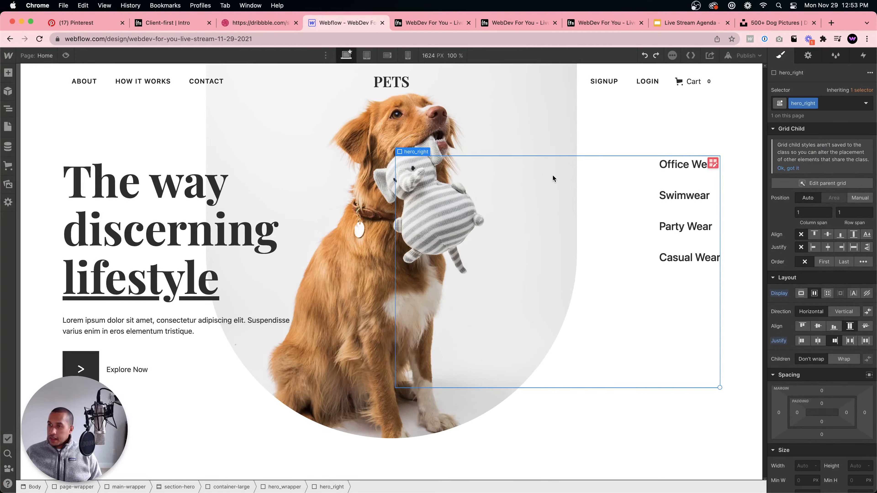
{"action": "left_click", "coordinate": [160, 114]}
{"action": "left_click", "coordinate": [170, 86]}
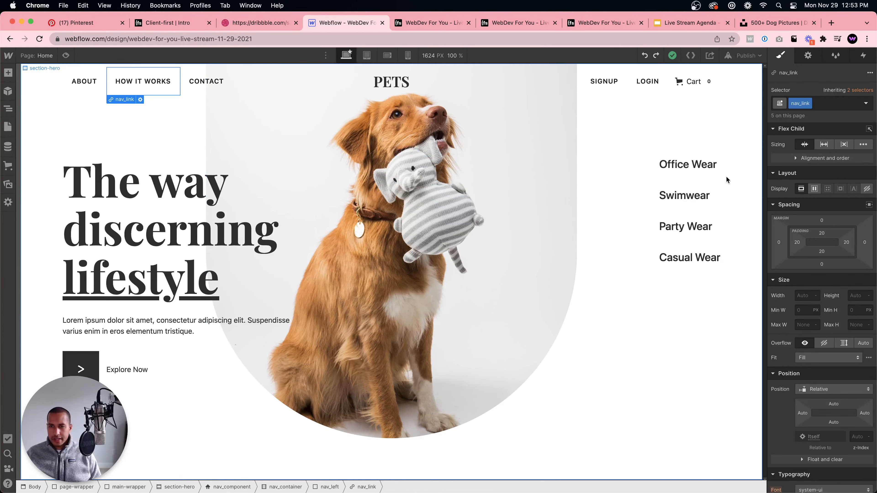
{"action": "left_click", "coordinate": [711, 165]}
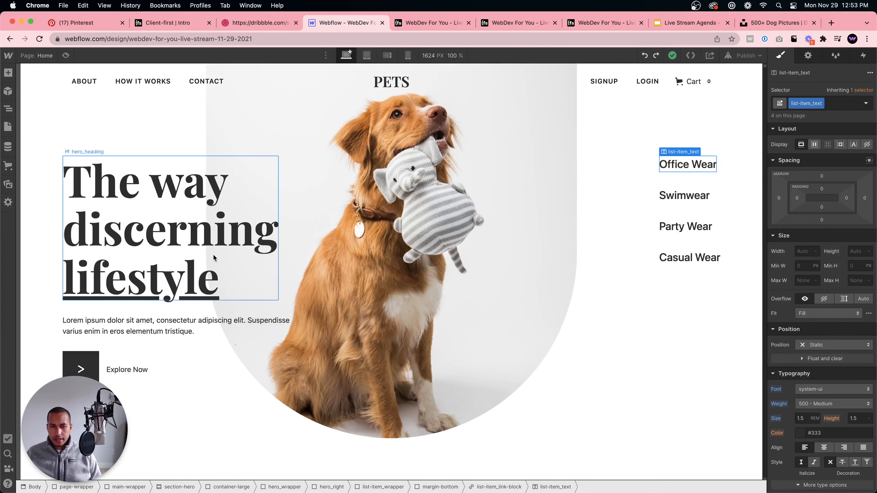
{"action": "left_click", "coordinate": [81, 371]}
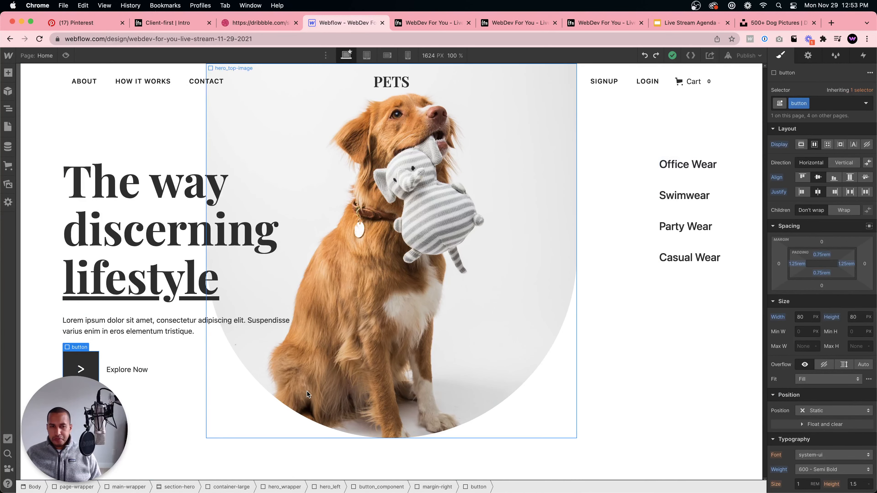
{"action": "left_click", "coordinate": [189, 377]}
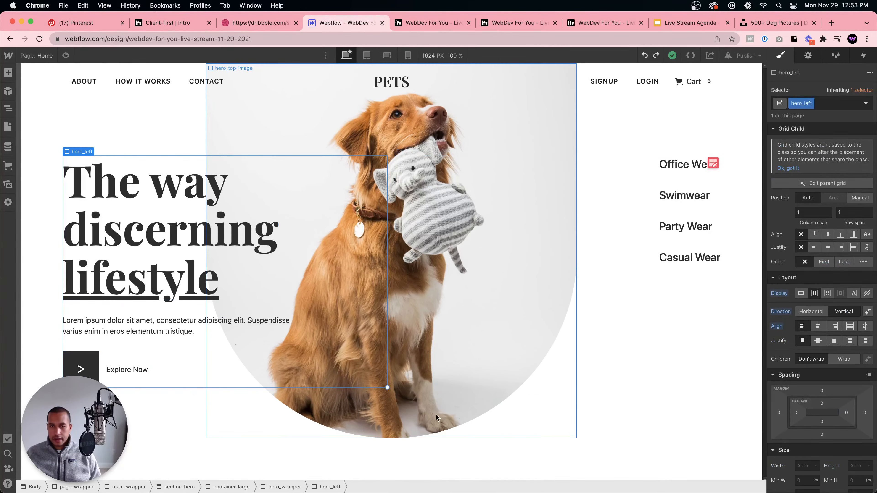
{"action": "left_click", "coordinate": [65, 56]}
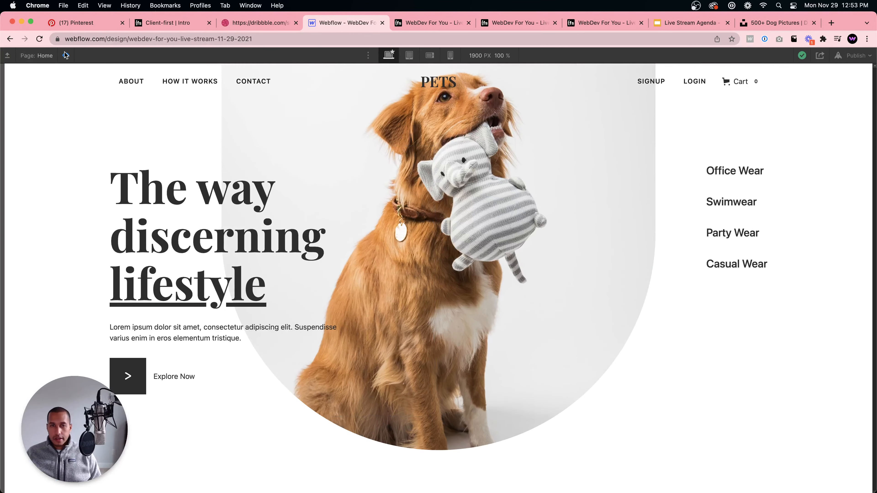
Check the Dribbble reference, then set the hero dog image width to 40%.
{"action": "left_click", "coordinate": [259, 22]}
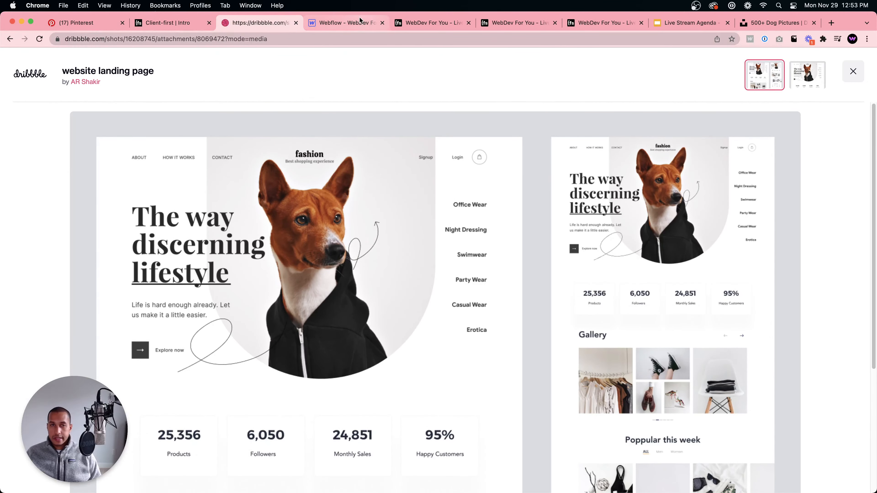
{"action": "left_click", "coordinate": [344, 23]}
{"action": "left_click", "coordinate": [66, 56]}
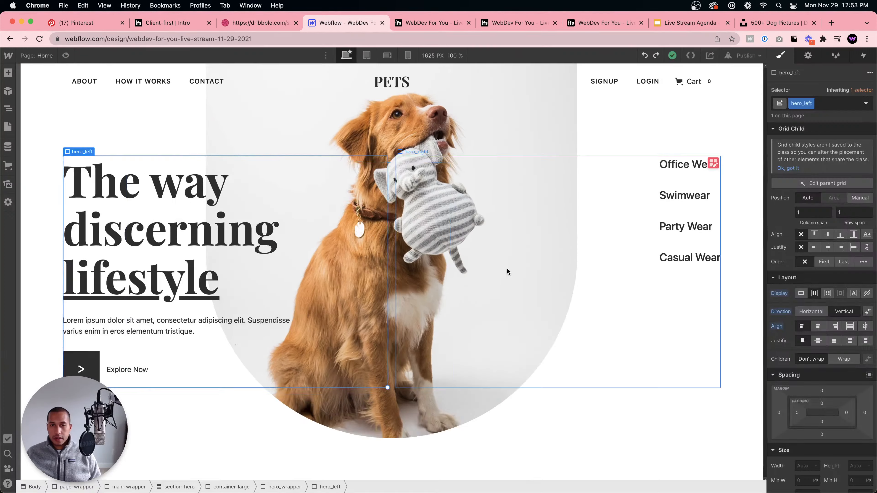
{"action": "left_click", "coordinate": [486, 135]}
{"action": "left_click", "coordinate": [800, 296]}
{"action": "type", "text": "40"}
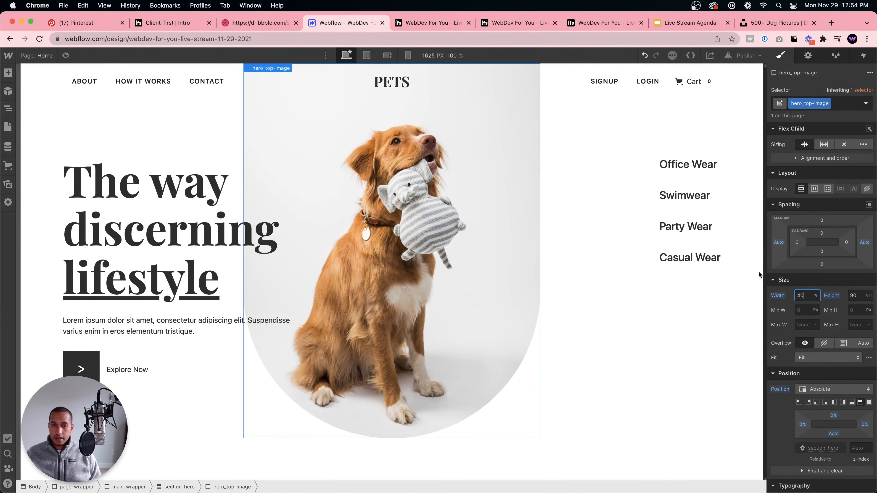
Preview the page and compare the narrower dog image against the Dribbble reference.
{"action": "left_click", "coordinate": [66, 56]}
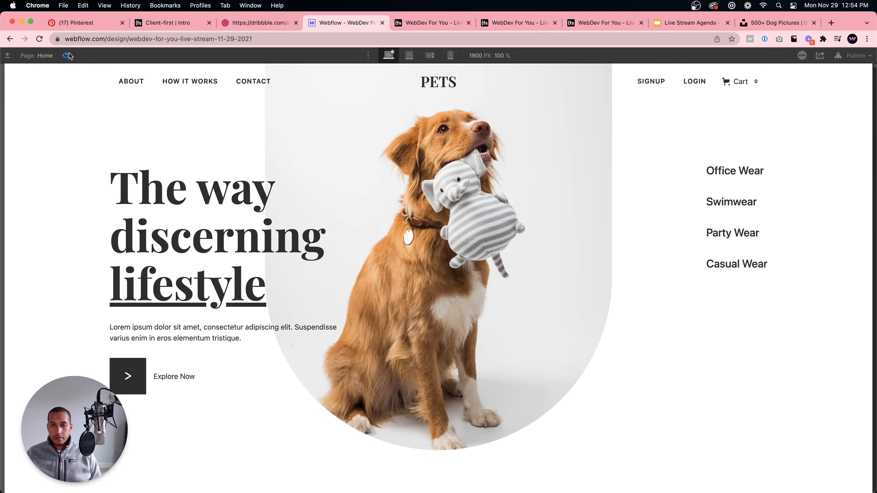
{"action": "left_click", "coordinate": [258, 23]}
{"action": "left_click", "coordinate": [336, 22]}
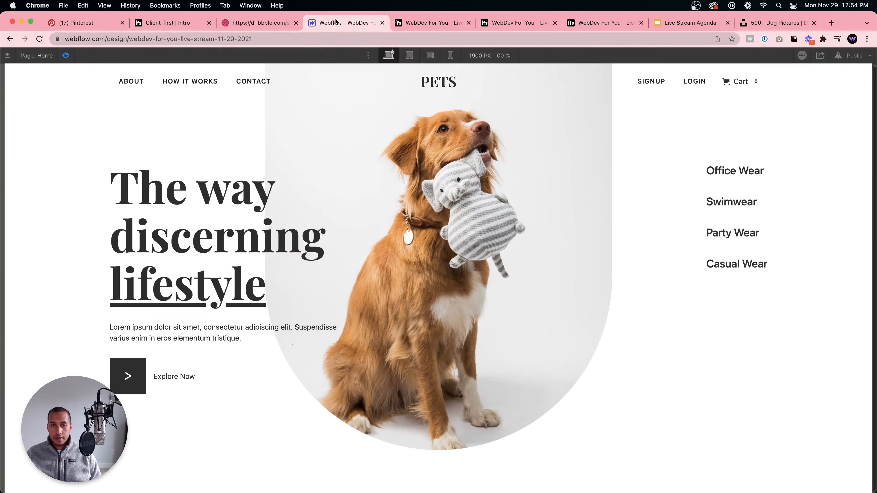
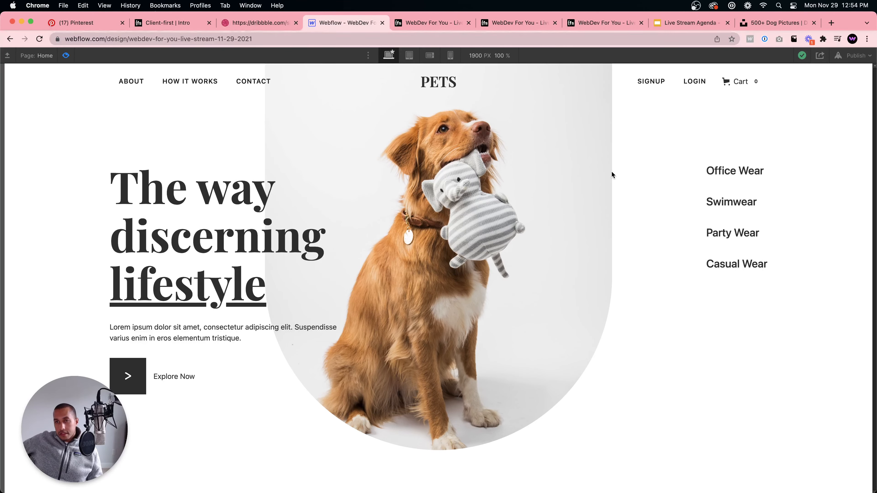
Back in the Designer, select the Cart count badge and set its minimum width to 18.
{"action": "left_click", "coordinate": [66, 55]}
{"action": "left_click", "coordinate": [708, 81]}
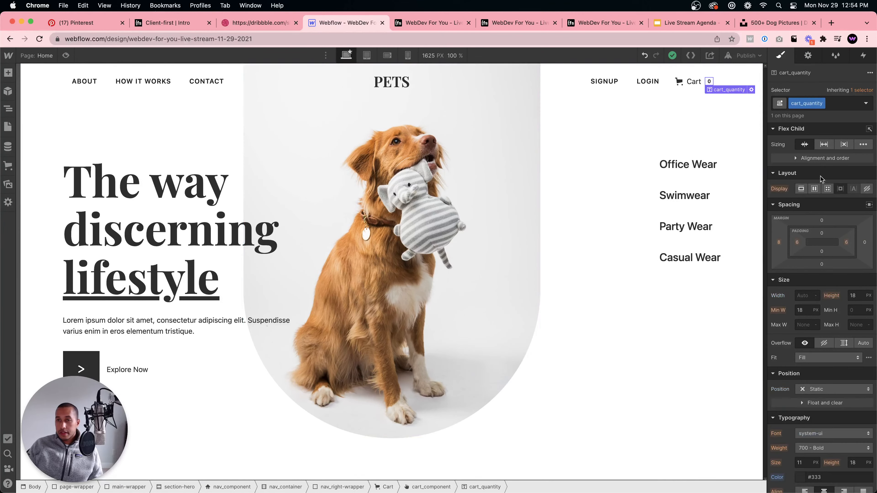
{"action": "scroll", "coordinate": [827, 237], "scroll_direction": "down", "scroll_amount": 5}
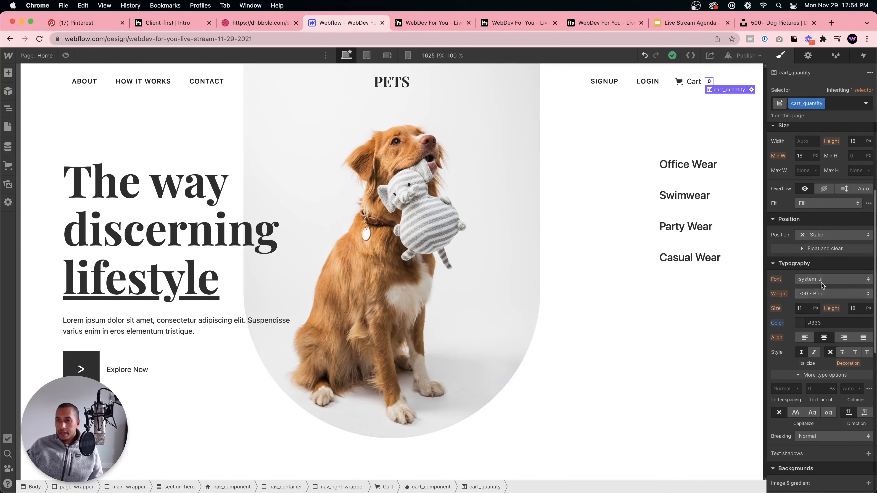
{"action": "scroll", "coordinate": [798, 165], "scroll_direction": "up", "scroll_amount": 2}
{"action": "left_click", "coordinate": [801, 211]}
{"action": "type", "text": "25"}
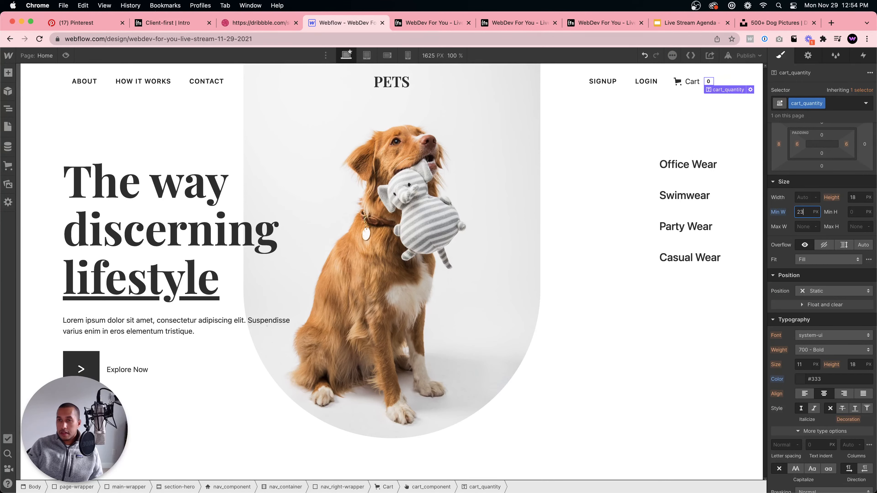
{"action": "key", "text": "Up"}
{"action": "key", "text": "Up"}
{"action": "key", "text": "Up"}
{"action": "key", "text": "Down"}
{"action": "key", "text": "Down"}
{"action": "key", "text": "Down"}
{"action": "key", "text": "Down"}
{"action": "key", "text": "Down"}
{"action": "key", "text": "Down"}
{"action": "key", "text": "Down"}
{"action": "key", "text": "Down"}
{"action": "key", "text": "Down"}
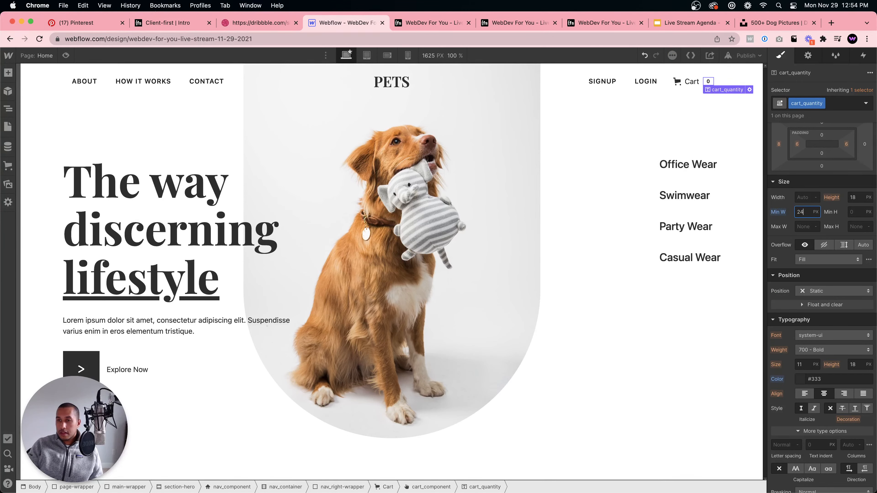
{"action": "key", "text": "Down"}
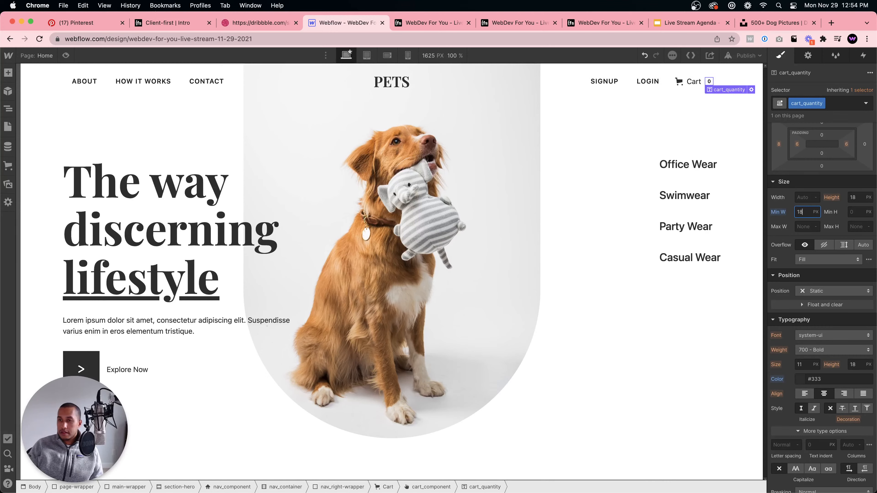
Set the badge text to 16px at 500 - Medium weight and preview the page.
{"action": "left_click", "coordinate": [800, 363]}
{"action": "type", "text": "15"}
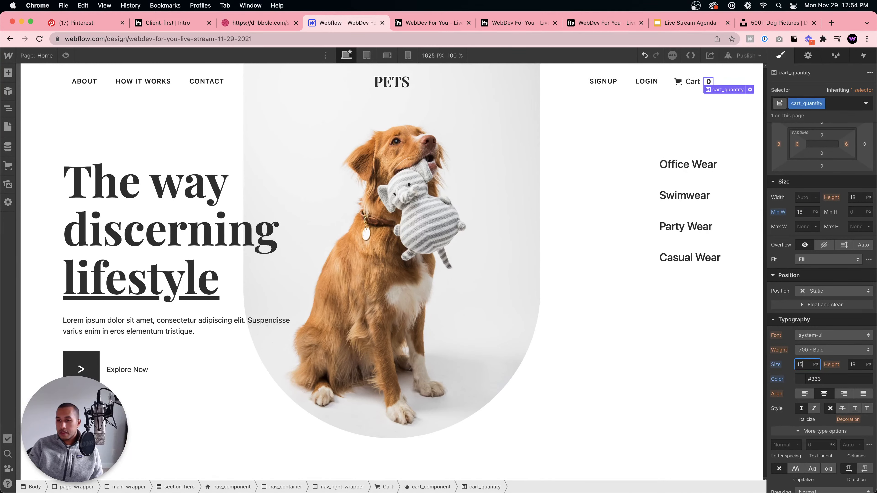
{"action": "left_click", "coordinate": [832, 350]}
{"action": "left_click", "coordinate": [826, 328]}
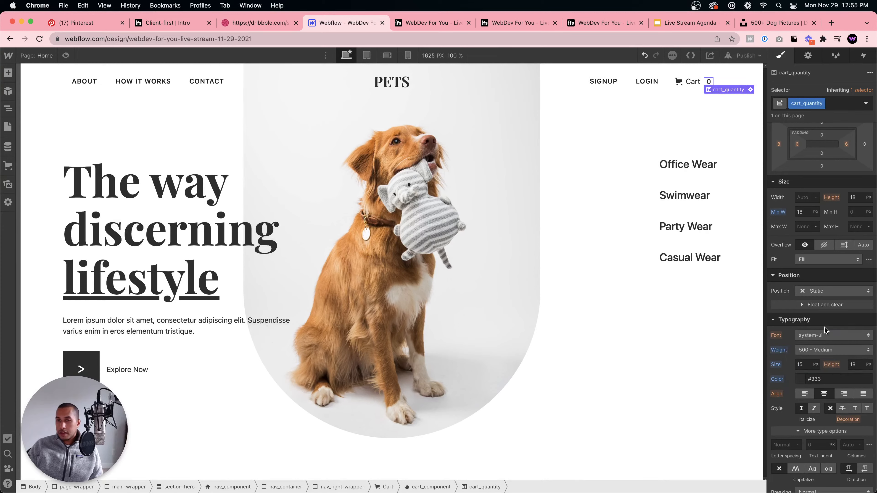
{"action": "left_click", "coordinate": [817, 351]}
{"action": "left_click", "coordinate": [818, 339]}
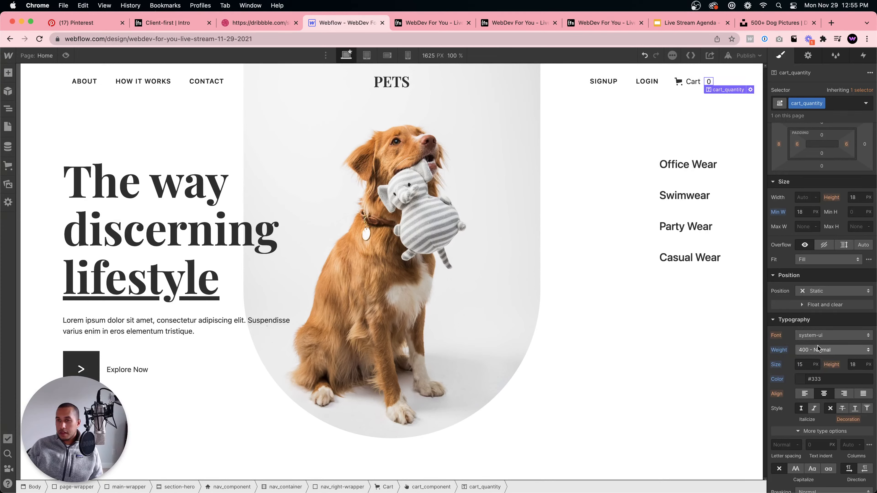
{"action": "left_click", "coordinate": [821, 349]}
{"action": "left_click", "coordinate": [814, 360]}
{"action": "left_click", "coordinate": [804, 364]}
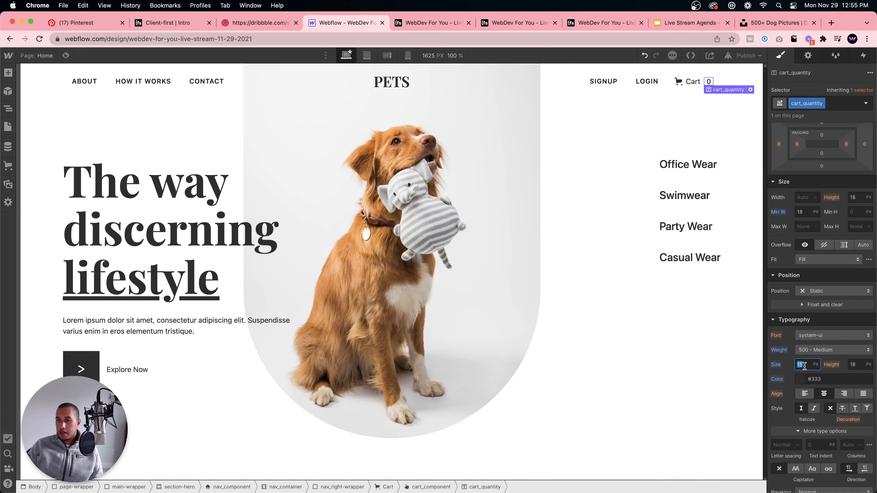
{"action": "type", "text": "16"}
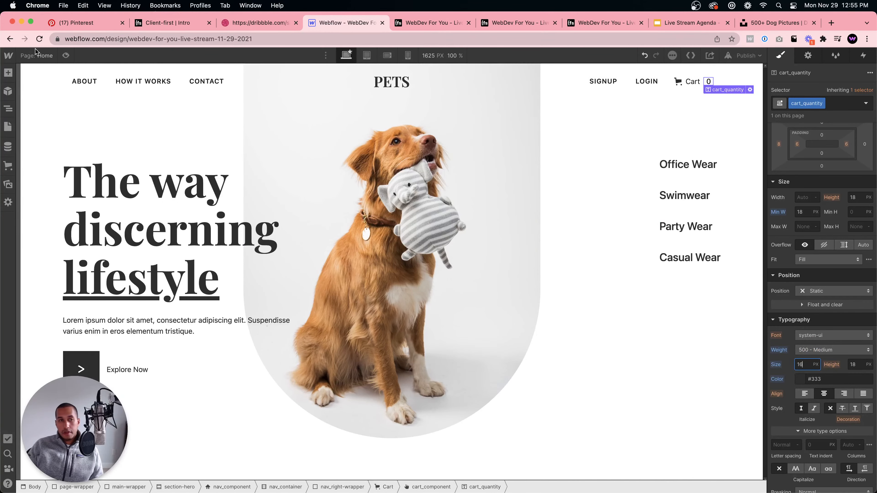
{"action": "left_click", "coordinate": [66, 55]}
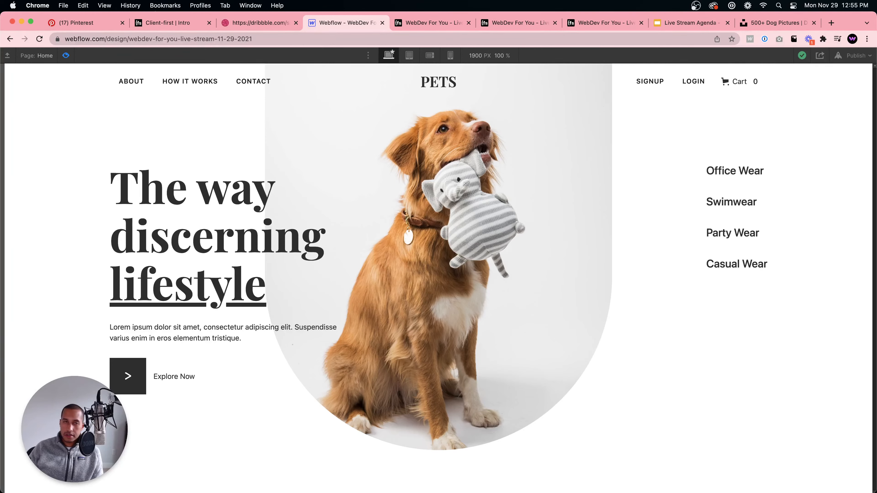
Exit the desktop preview after reviewing the restyled cart badge.
{"action": "left_click", "coordinate": [66, 55]}
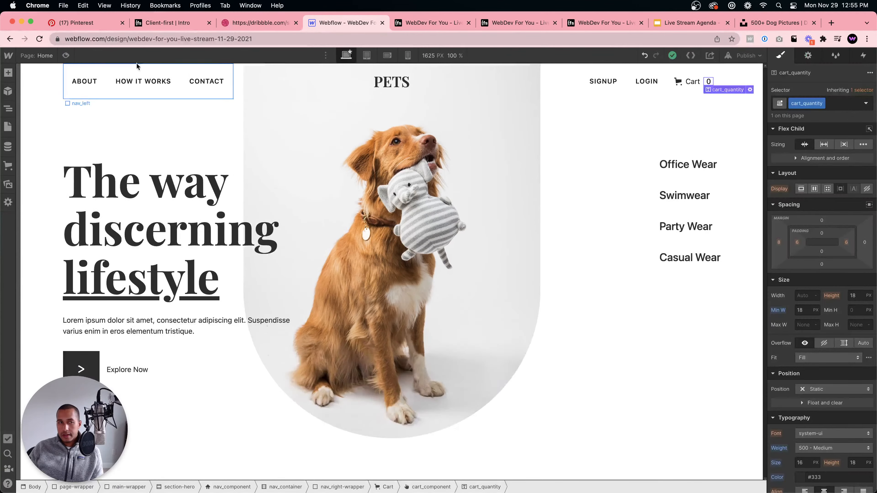
{"action": "left_click", "coordinate": [366, 56]}
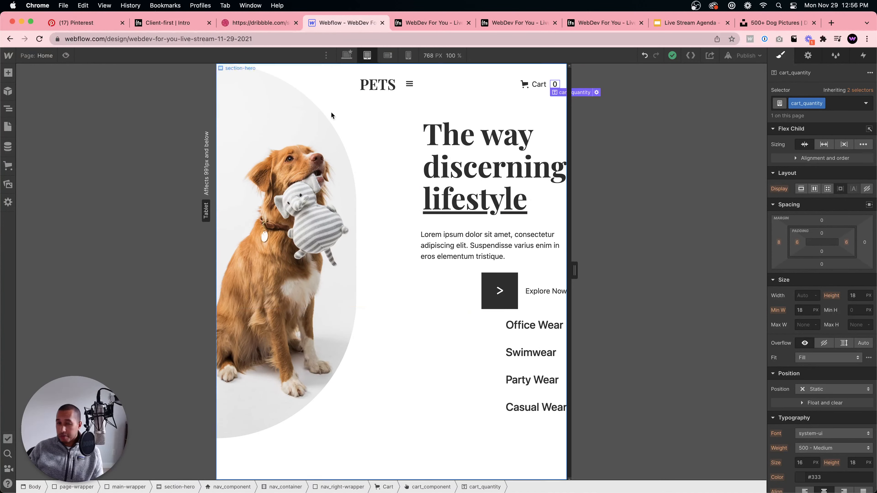
{"action": "left_click", "coordinate": [346, 56]}
{"action": "left_click", "coordinate": [370, 151]}
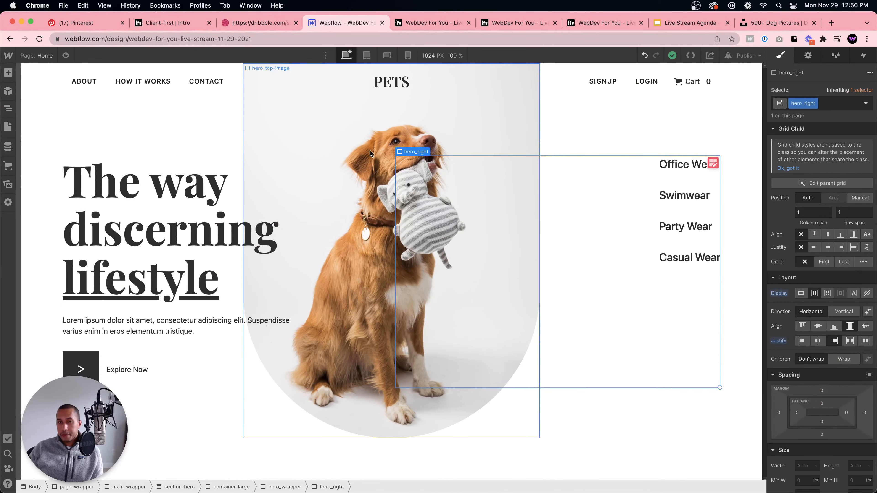